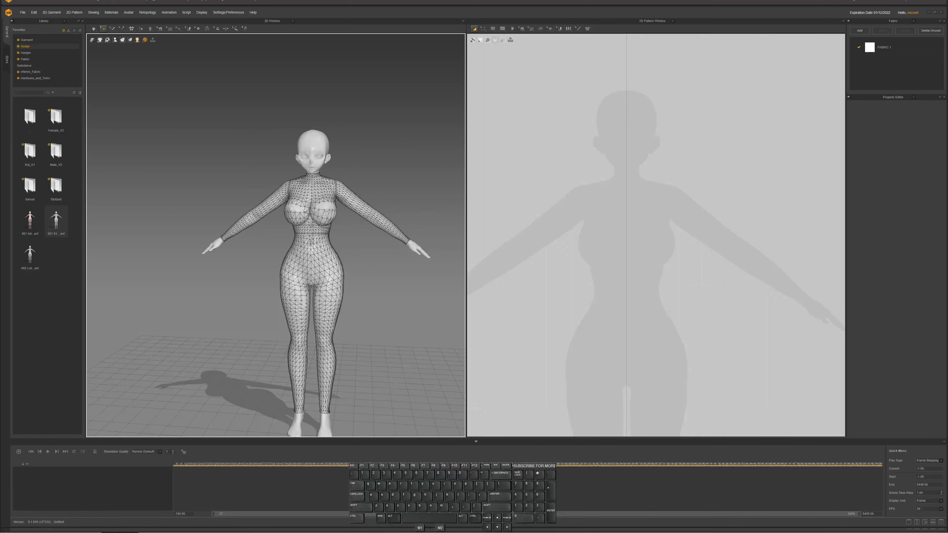
# Hide the avatar's fitting suit in the 3D view
pyautogui.moveTo(312, 285); pyautogui.dragTo(309, 244, button='right')
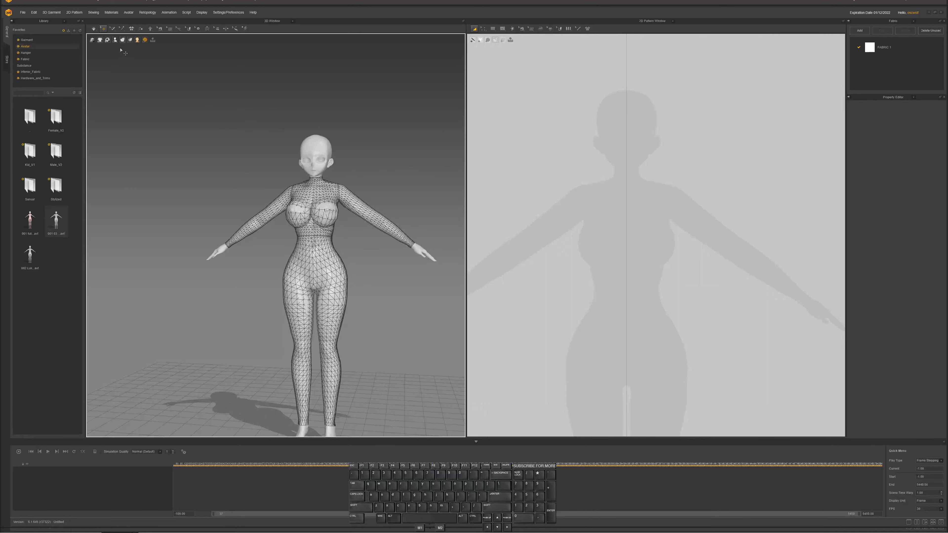
pyautogui.click(117, 41)
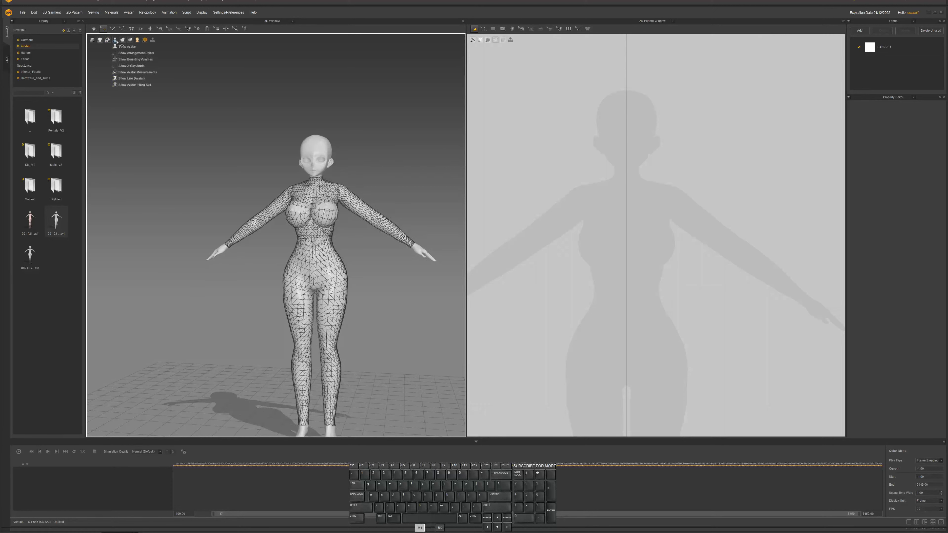
pyautogui.click(131, 85)
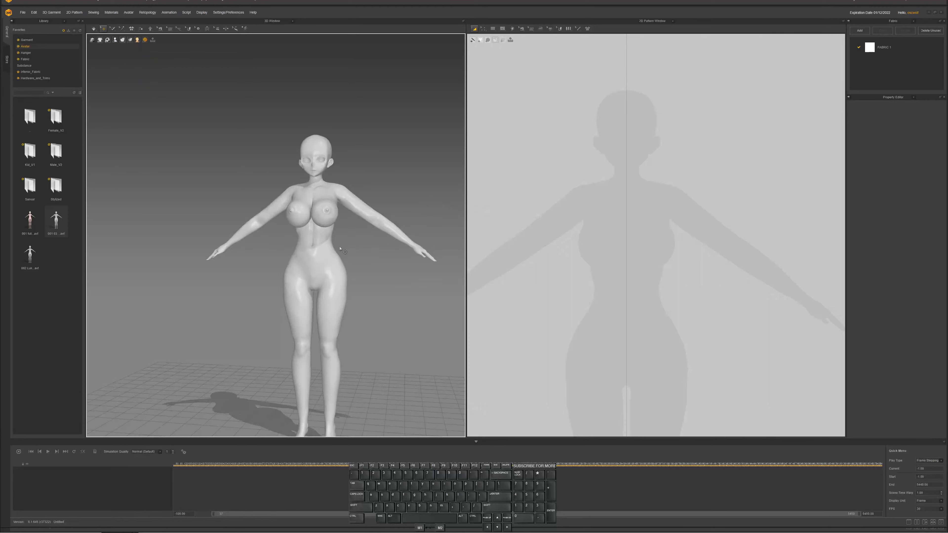
# Draw a small upright rectangular pattern at the crotch, just beside the silhouette's centre line
pyautogui.scroll(5, 347, 244)
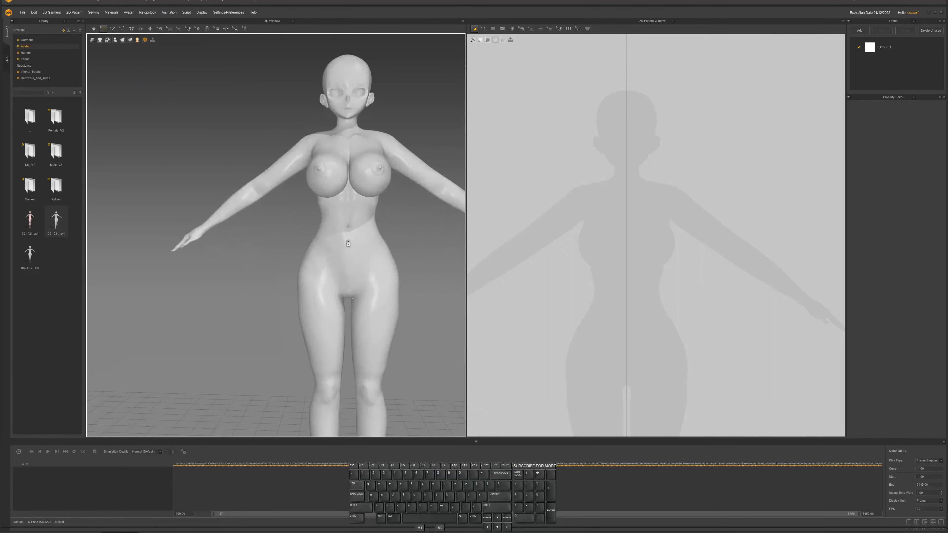
pyautogui.scroll(5, 347, 243)
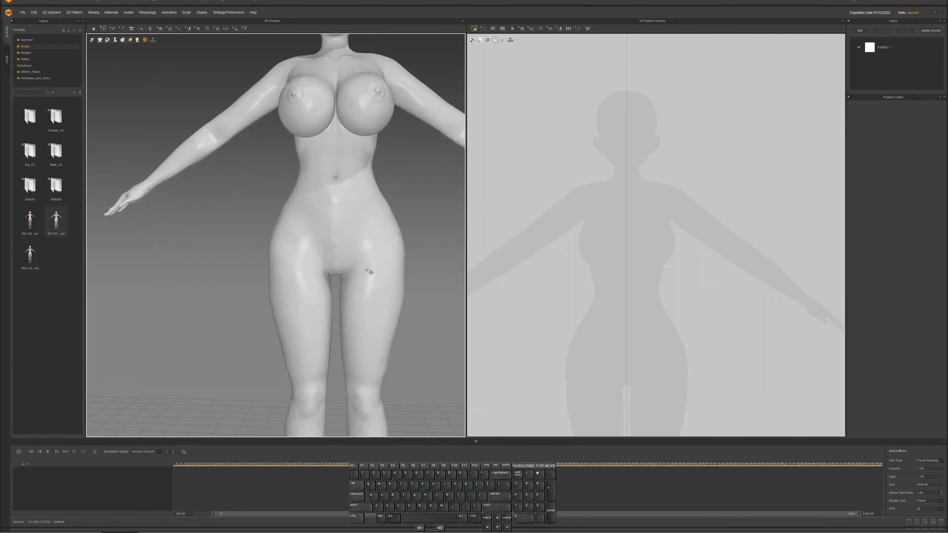
pyautogui.scroll(5, 585, 277)
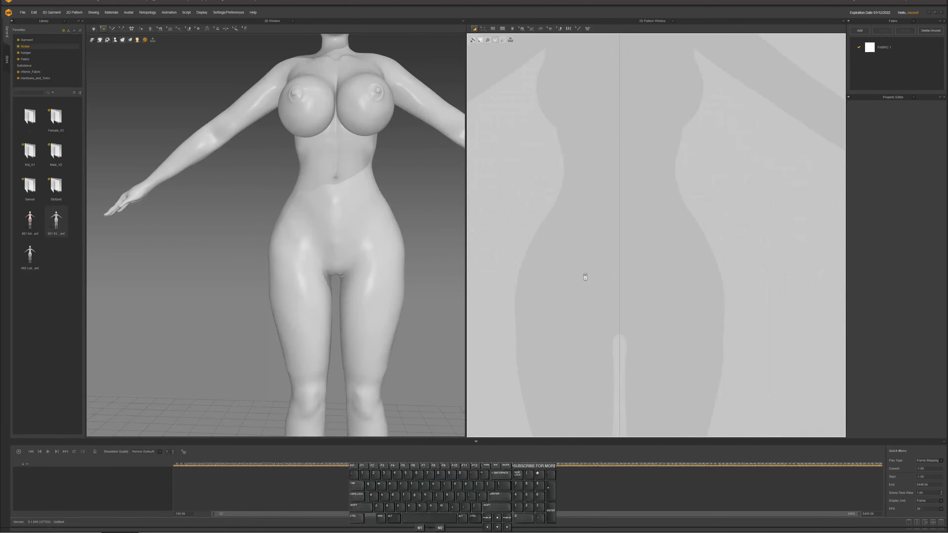
pyautogui.scroll(-2, 597, 285)
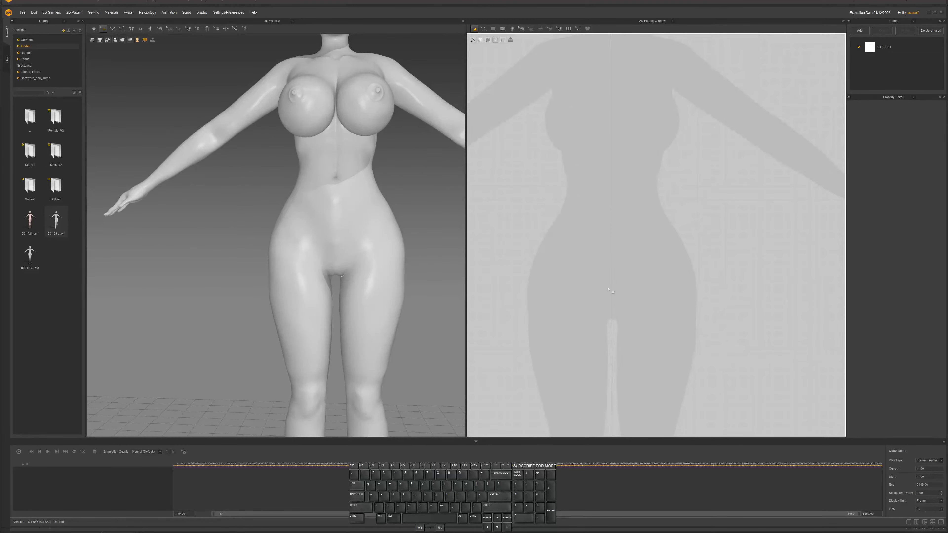
pyautogui.press('s')
pyautogui.moveTo(609, 276); pyautogui.dragTo(573, 333)
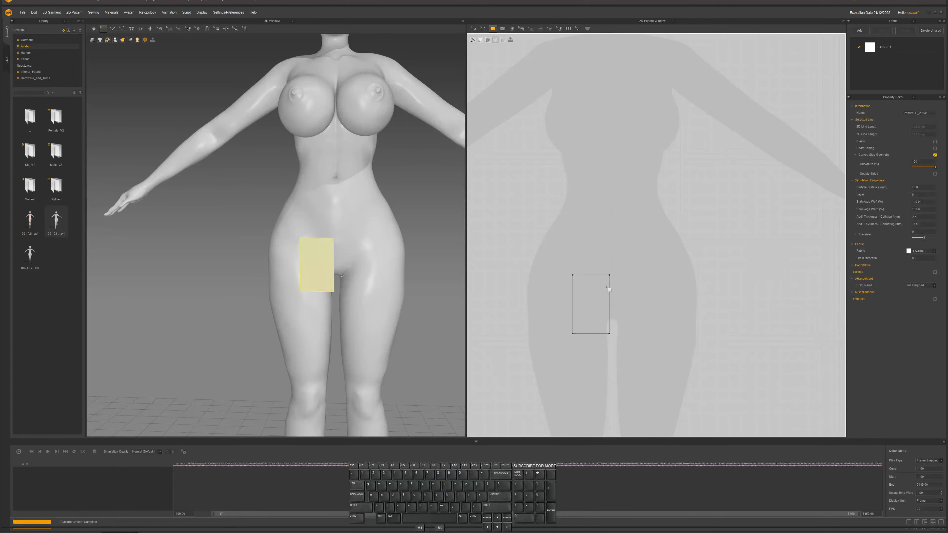
# Add points to the rectangle and reshape it into a half-brief front with a curved leg opening and angled hip corner
pyautogui.press('x')
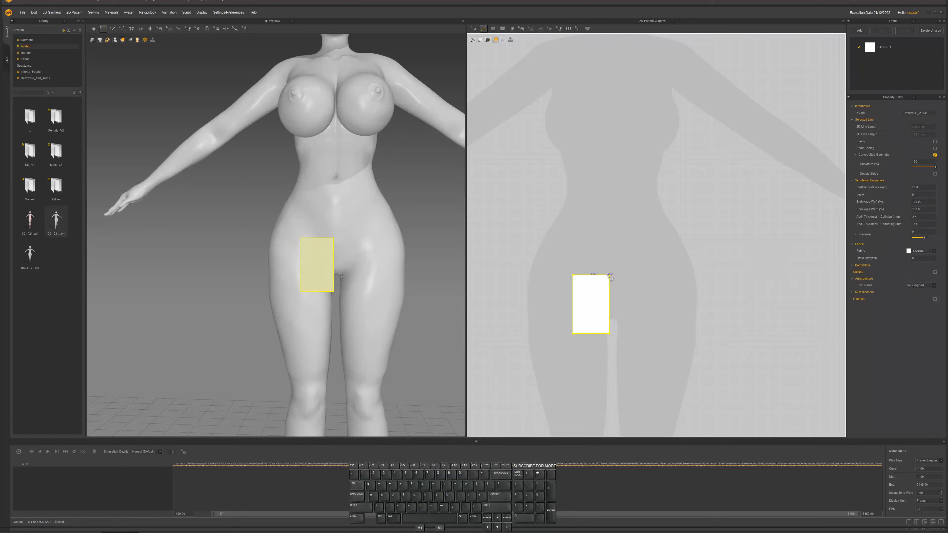
pyautogui.click(584, 275)
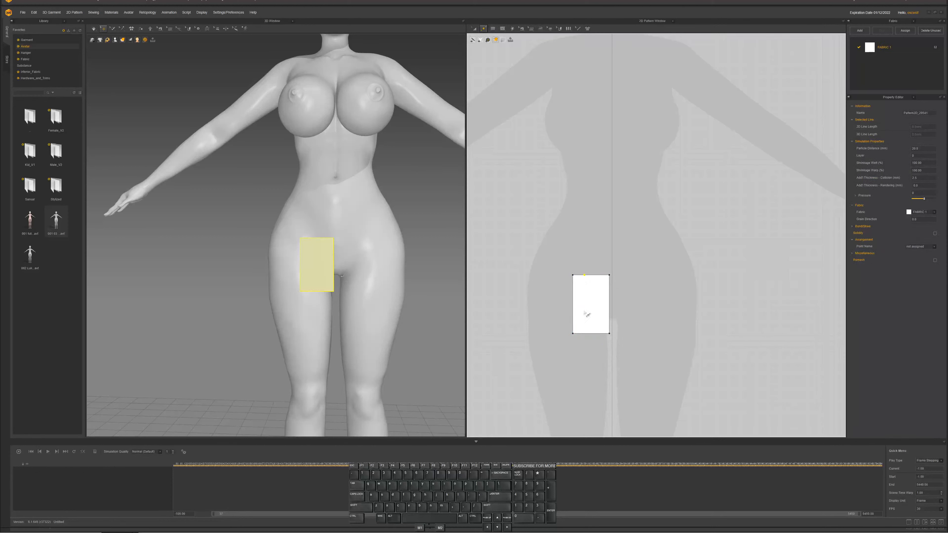
pyautogui.click(573, 304)
pyautogui.moveTo(575, 335); pyautogui.dragTo(594, 317)
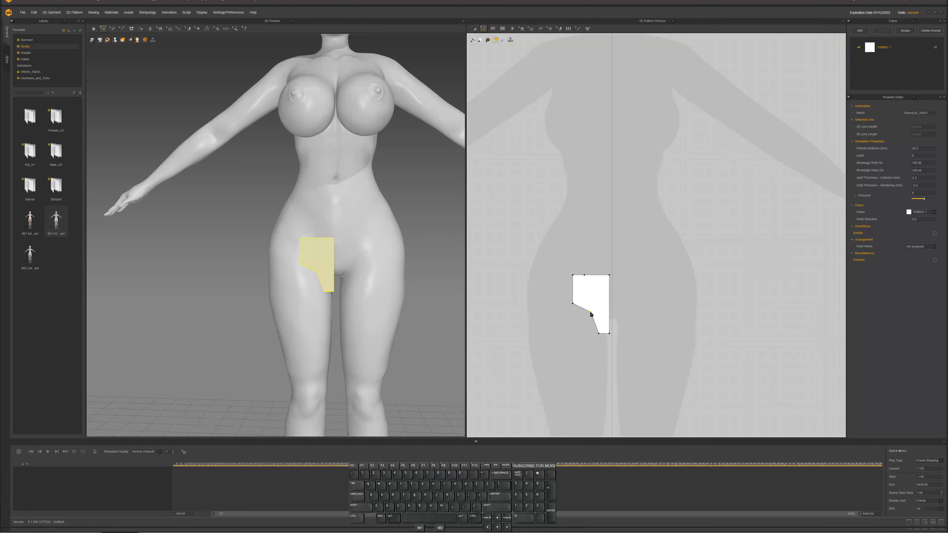
pyautogui.click(609, 335)
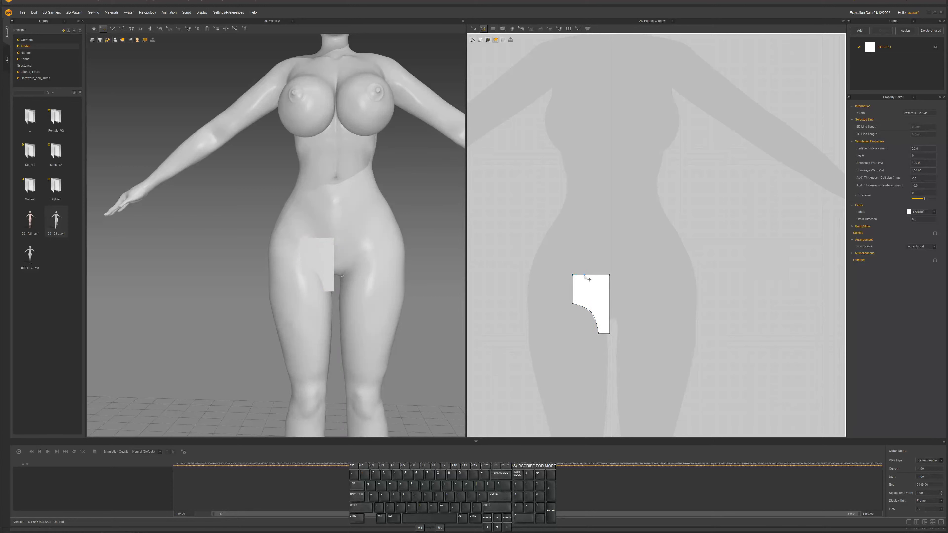
pyautogui.moveTo(578, 279); pyautogui.dragTo(585, 298)
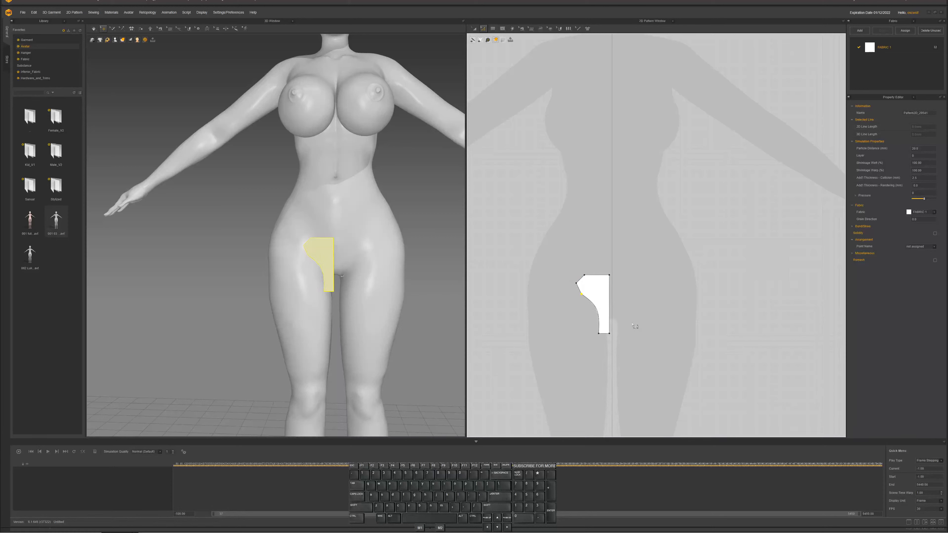
# Create a linked symmetric copy of the half-brief piece and place it across the centre line
pyautogui.press('a')
pyautogui.click(599, 301)
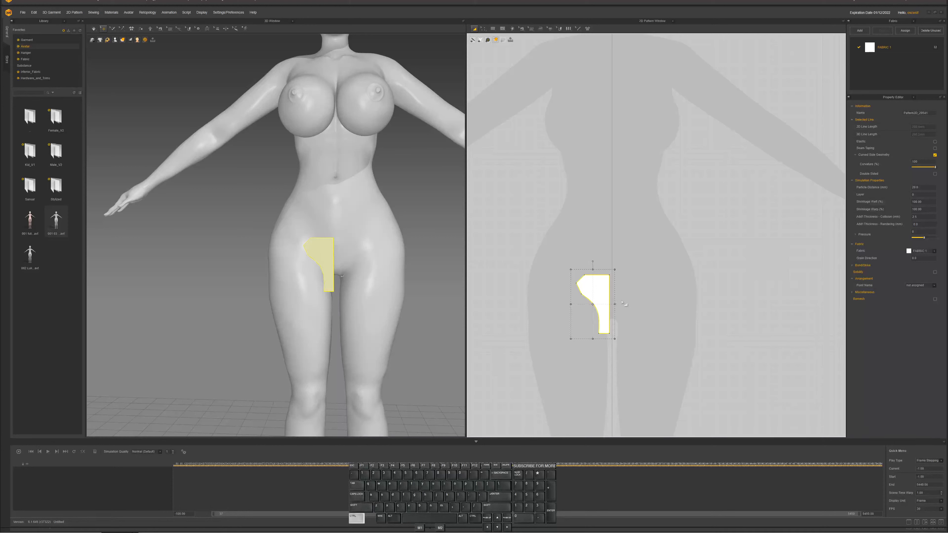
pyautogui.hotkey('ctrl', 'd')
pyautogui.click(646, 308)
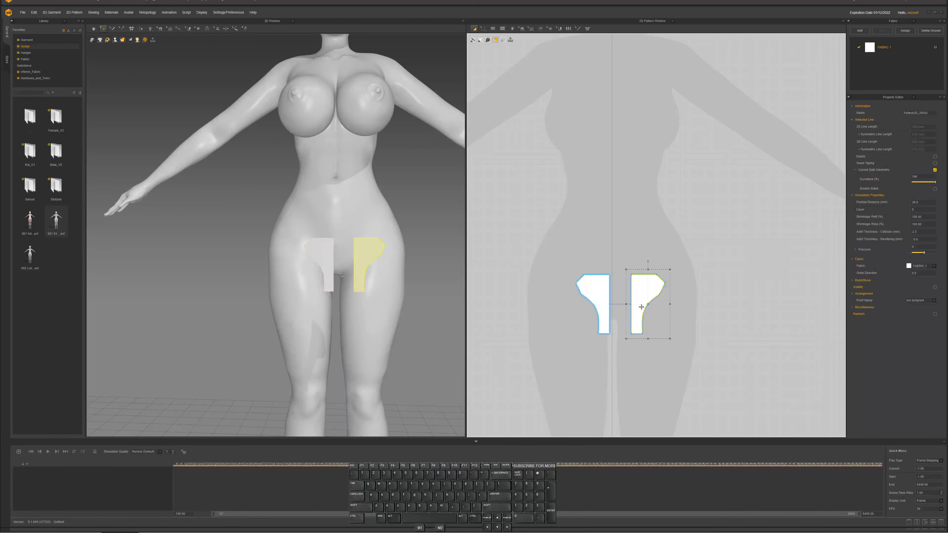
# Sew the straight centre edges of the two mirrored front pieces together
pyautogui.press('n')
pyautogui.click(609, 288)
pyautogui.click(634, 292)
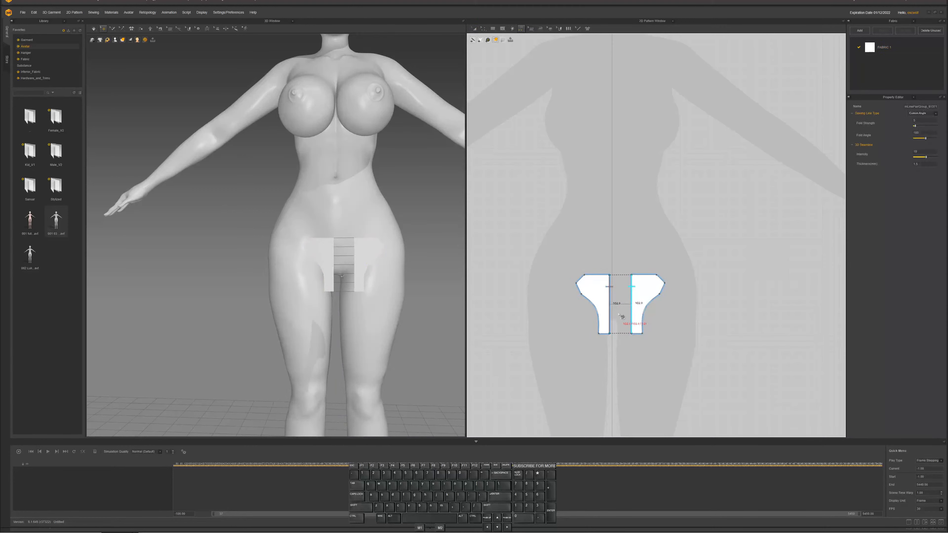
# Refine the leg opening of the linked front pieces into one smooth curve running up to the hip corner
pyautogui.scroll(-2, 616, 313)
pyautogui.scroll(3, 598, 280)
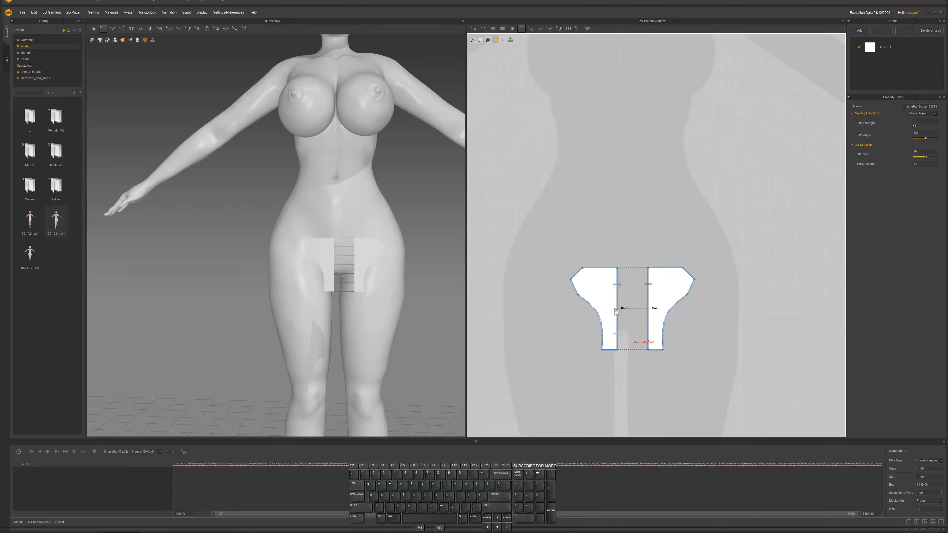
pyautogui.press('z')
pyautogui.click(579, 295)
pyautogui.click(579, 296)
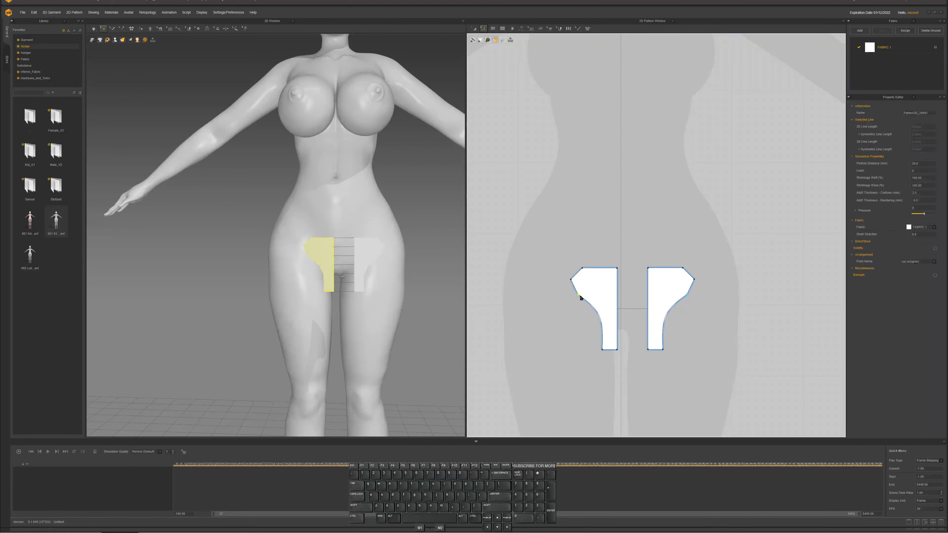
pyautogui.click(602, 314)
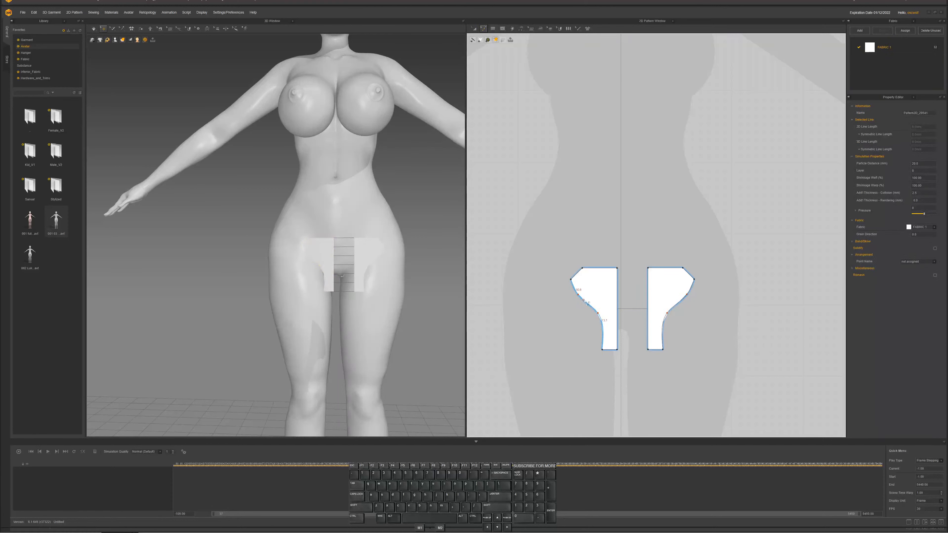
pyautogui.moveTo(578, 294); pyautogui.dragTo(593, 297)
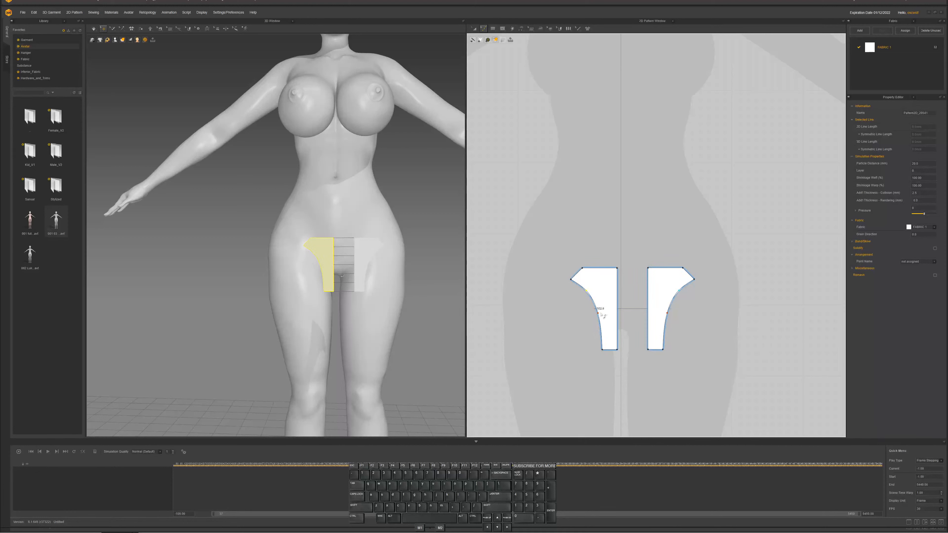
# Move the symmetric front pieces closer together in 3D so they are centred in front of the avatar's crotch
pyautogui.moveTo(334, 261); pyautogui.dragTo(349, 253)
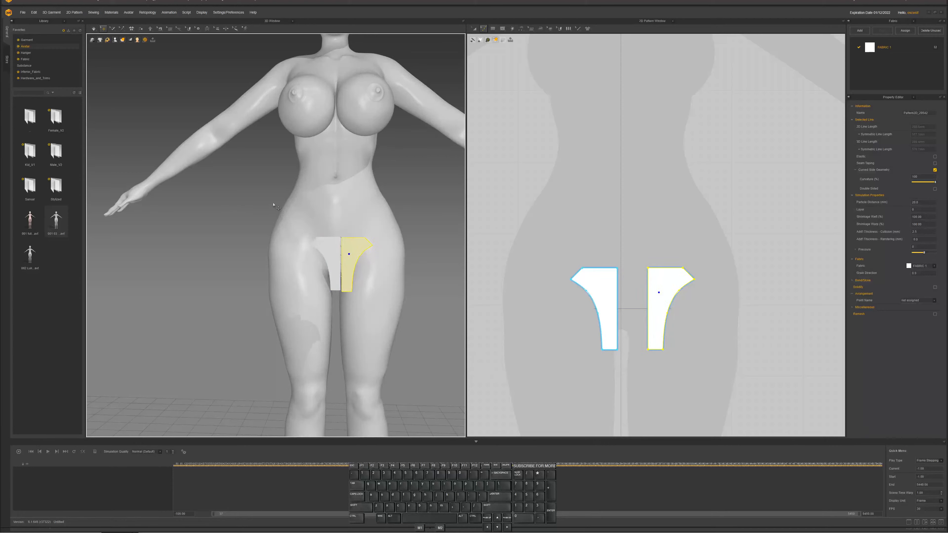
pyautogui.moveTo(314, 229); pyautogui.dragTo(359, 247, button='right')
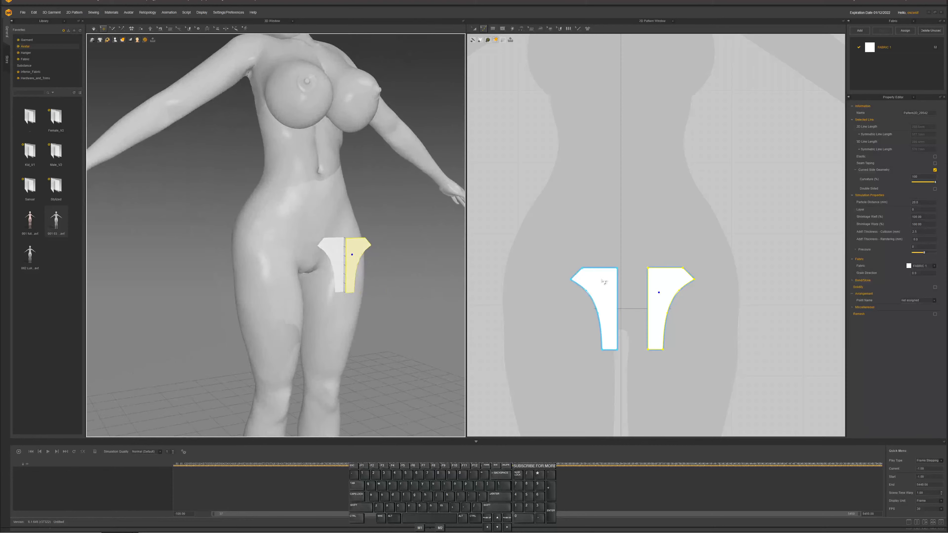
pyautogui.scroll(-1, 603, 288)
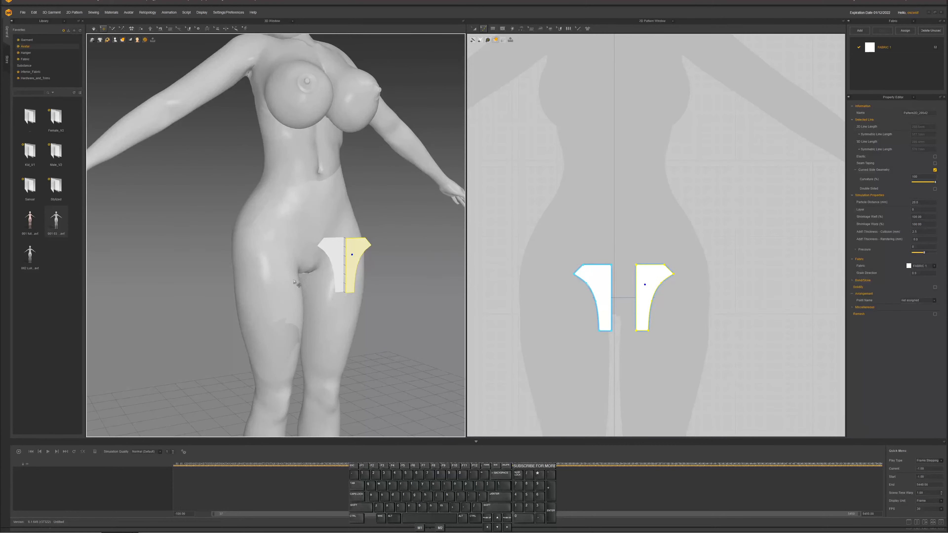
pyautogui.moveTo(297, 284); pyautogui.dragTo(292, 293, button='right')
pyautogui.moveTo(225, 287); pyautogui.dragTo(282, 284, button='right')
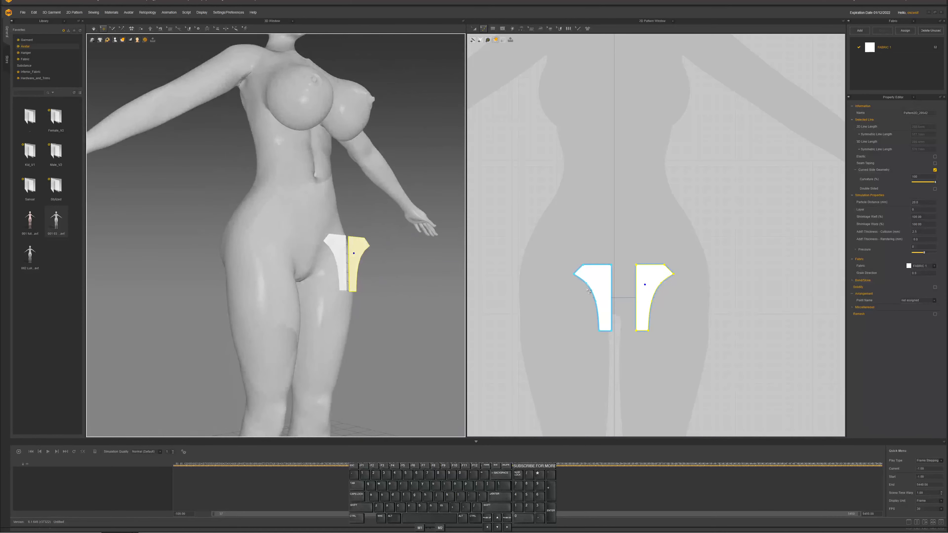
# Copy both front pieces and paste the duplicate pair directly above the originals in the 2D pattern window
pyautogui.scroll(-2, 601, 280)
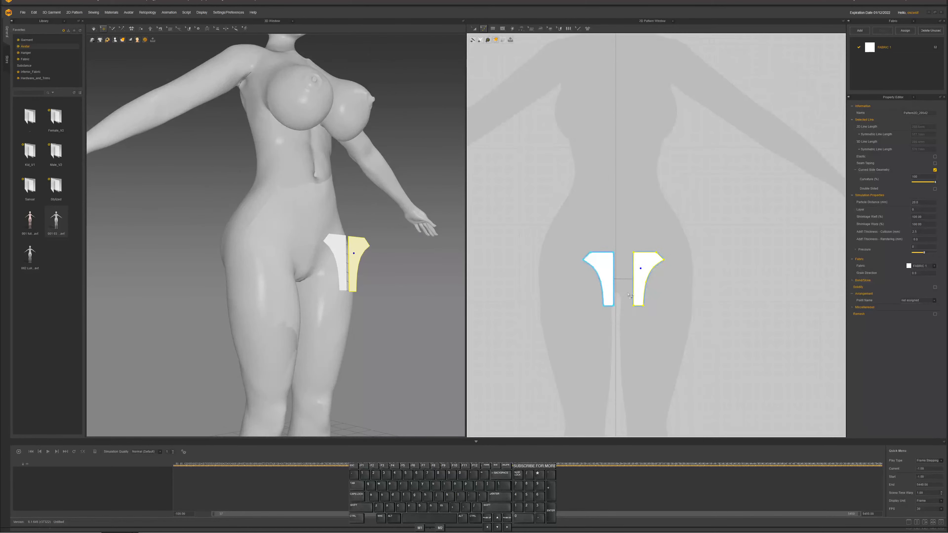
pyautogui.press('a')
pyautogui.click(683, 324)
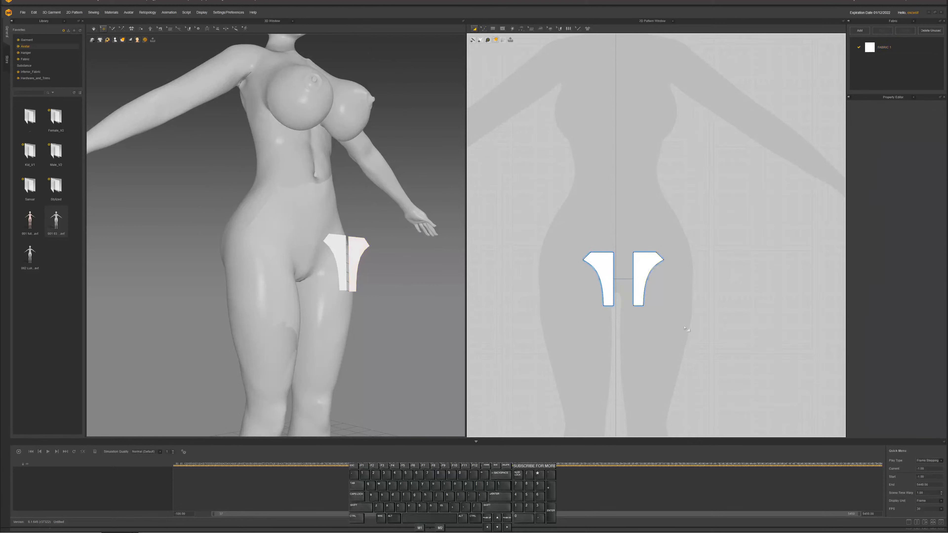
pyautogui.moveTo(685, 328); pyautogui.dragTo(574, 239)
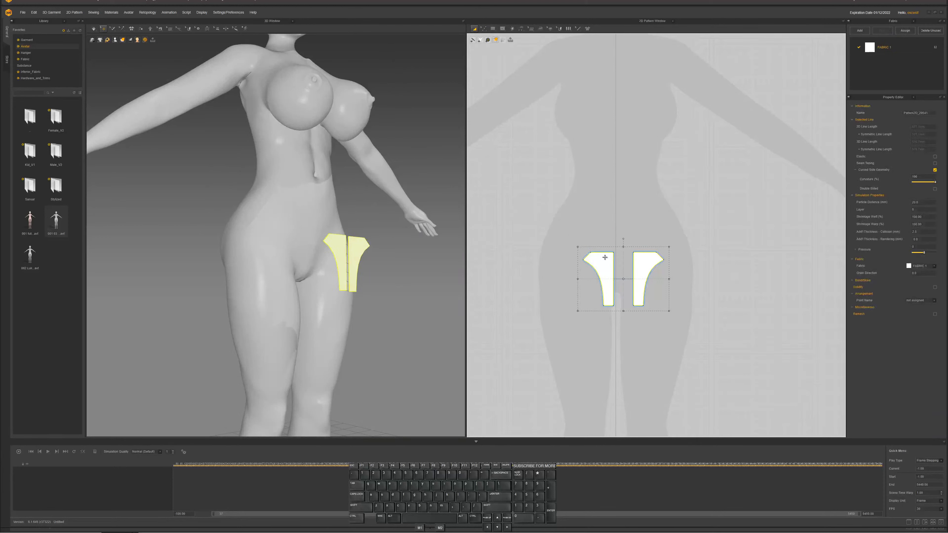
pyautogui.hotkey('ctrl', 'c')
pyautogui.hotkey('ctrl', 'v')
pyautogui.click(618, 221)
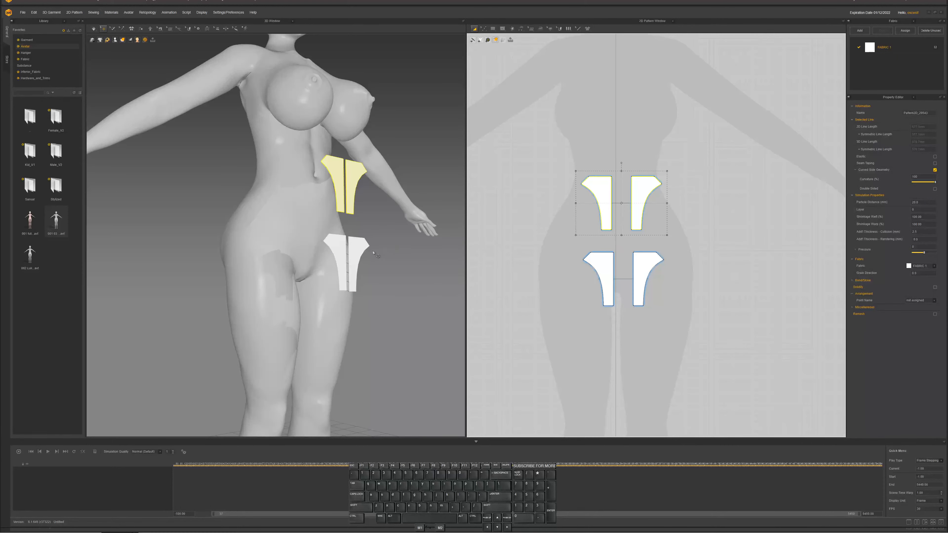
# Place the copied pair behind the avatar's hips and flip it horizontally for the back of the garment
pyautogui.moveTo(373, 254); pyautogui.dragTo(370, 197, button='right')
pyautogui.moveTo(364, 175); pyautogui.dragTo(178, 243)
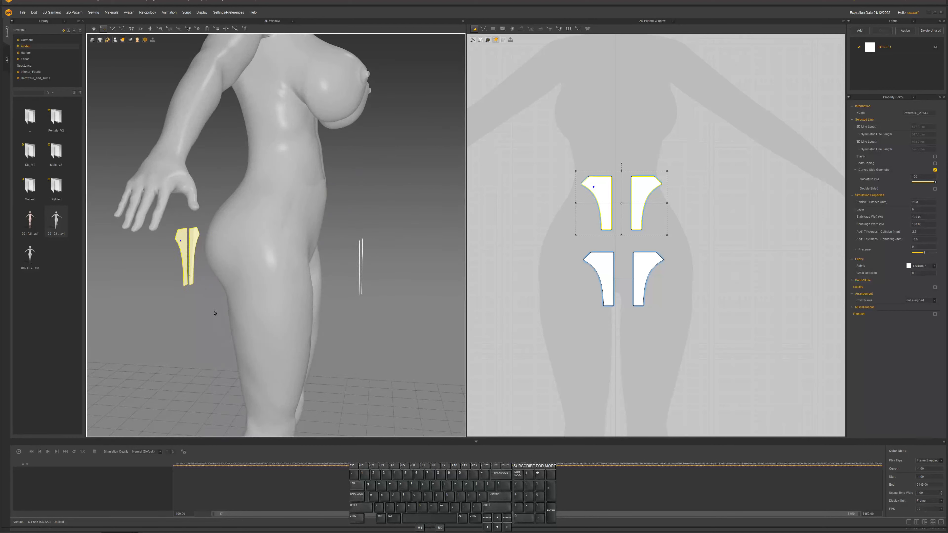
pyautogui.click(210, 319)
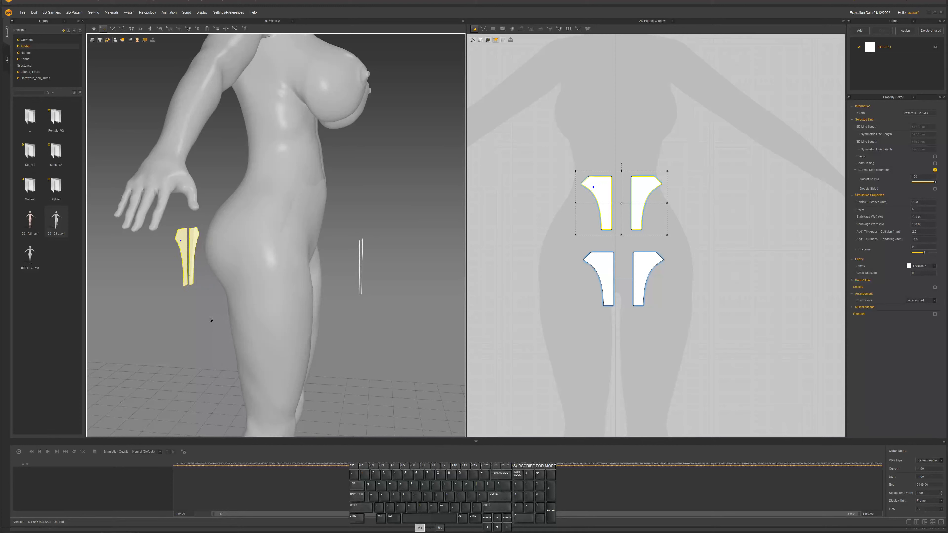
pyautogui.click(636, 256)
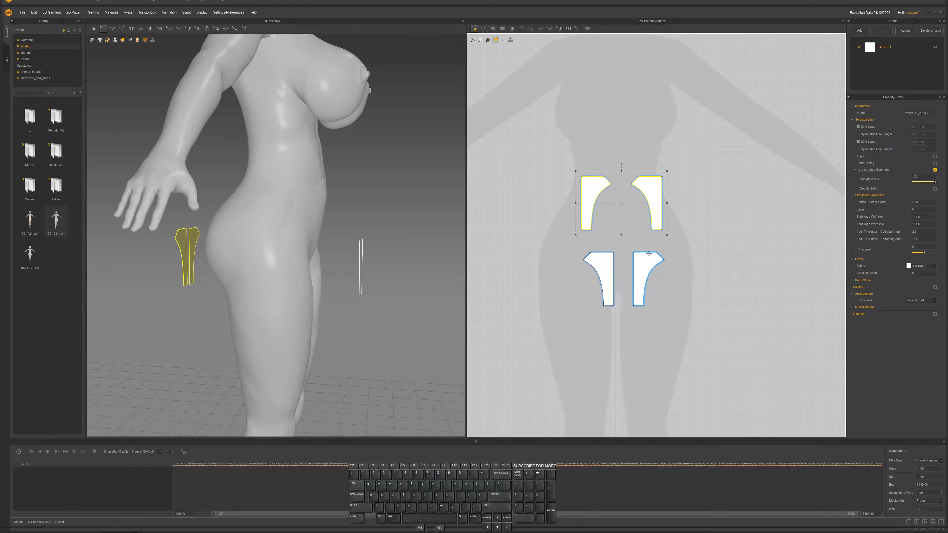
# Arrange the two back pieces on either side of the front pieces in 2D, level with them
pyautogui.click(590, 196)
pyautogui.moveTo(590, 197); pyautogui.dragTo(548, 273)
pyautogui.click(654, 203)
pyautogui.moveTo(655, 203); pyautogui.dragTo(708, 273)
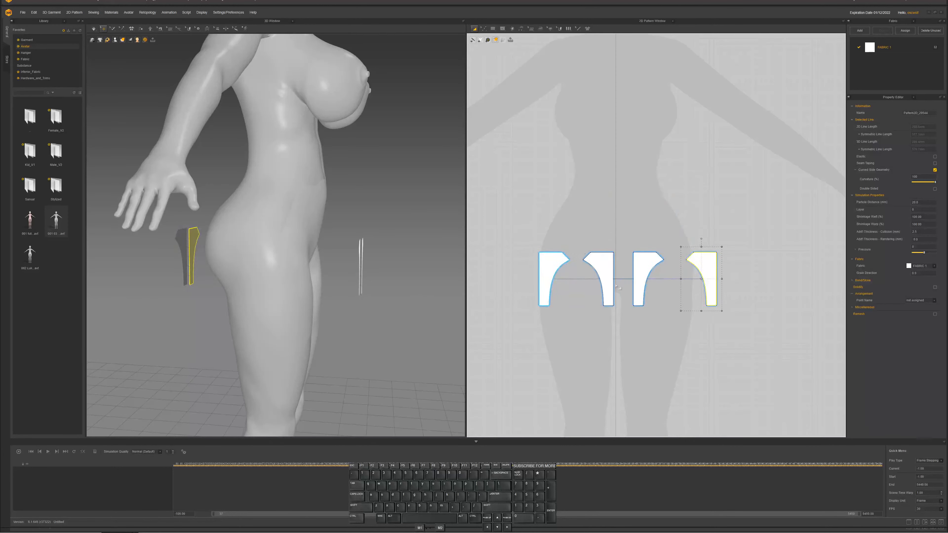
# Sew the bottom edge of the back piece to the bottom edge of the matching front piece at the crotch
pyautogui.moveTo(281, 274); pyautogui.dragTo(230, 172, button='right')
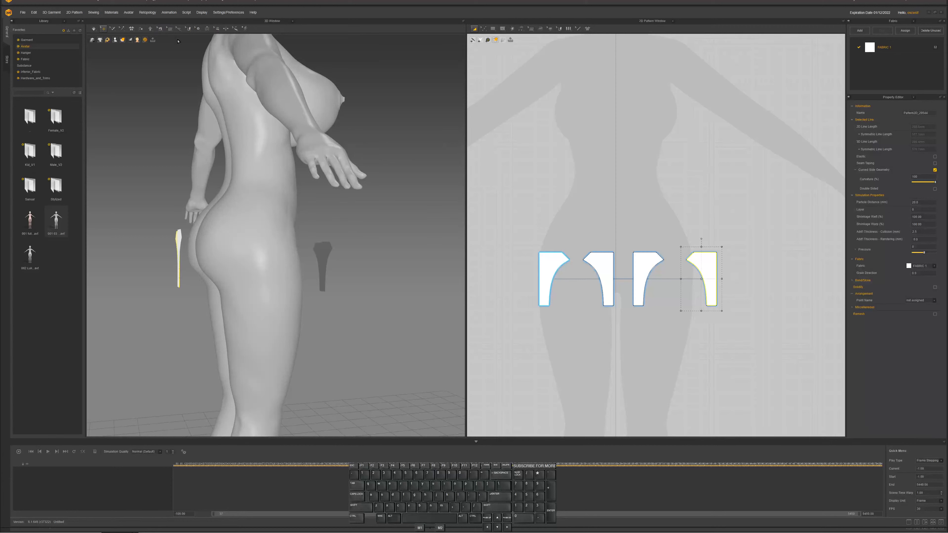
pyautogui.click(195, 50)
pyautogui.press('n')
pyautogui.moveTo(224, 157); pyautogui.dragTo(297, 162, button='right')
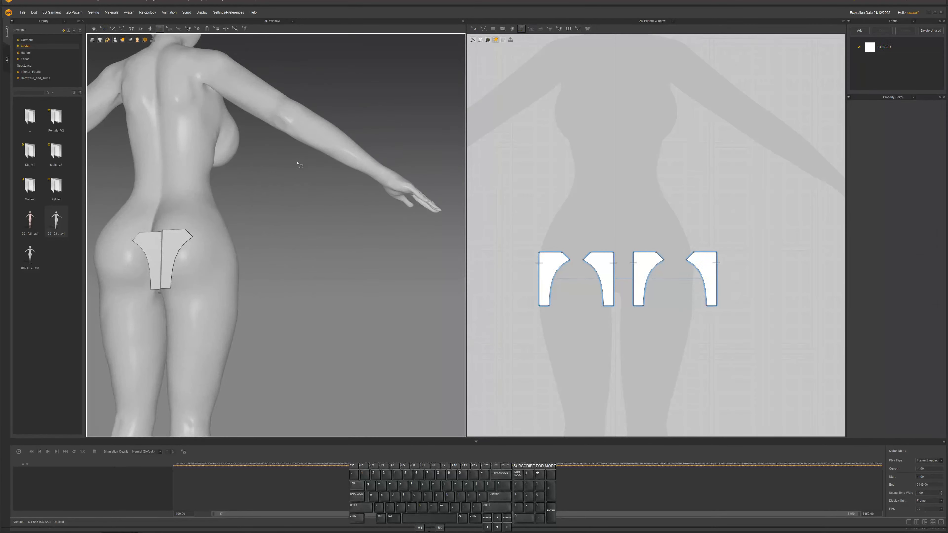
pyautogui.click(163, 289)
pyautogui.moveTo(266, 296); pyautogui.dragTo(164, 296, button='right')
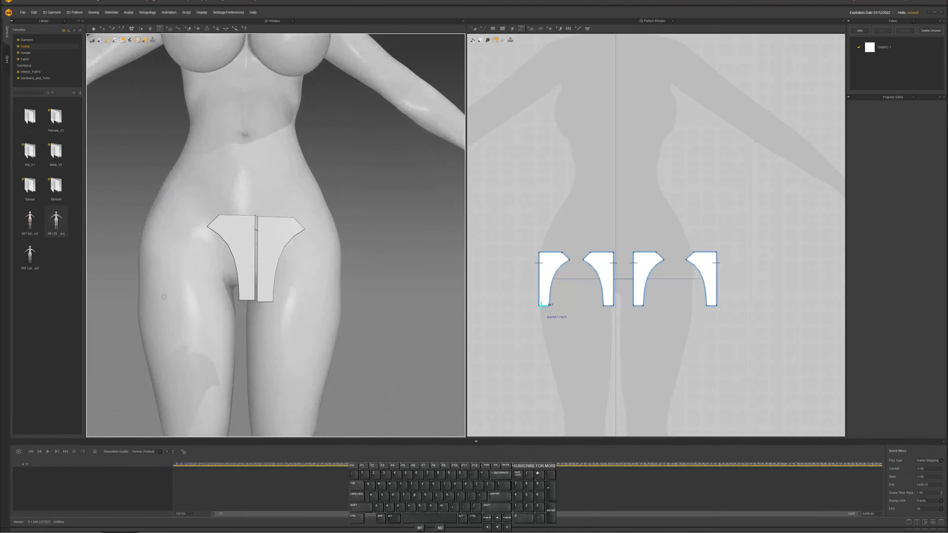
pyautogui.click(249, 300)
pyautogui.moveTo(282, 309); pyautogui.dragTo(267, 311, button='right')
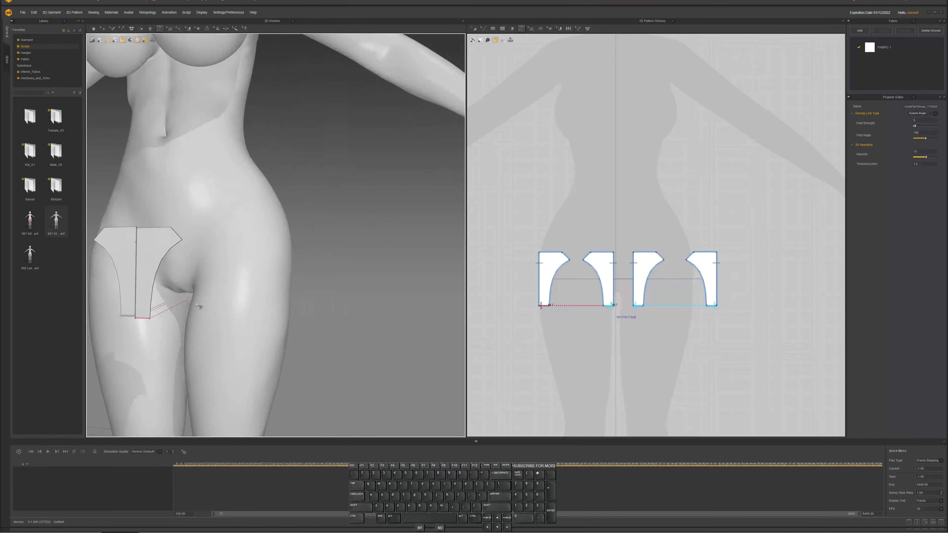
pyautogui.moveTo(201, 306); pyautogui.dragTo(311, 308, button='right')
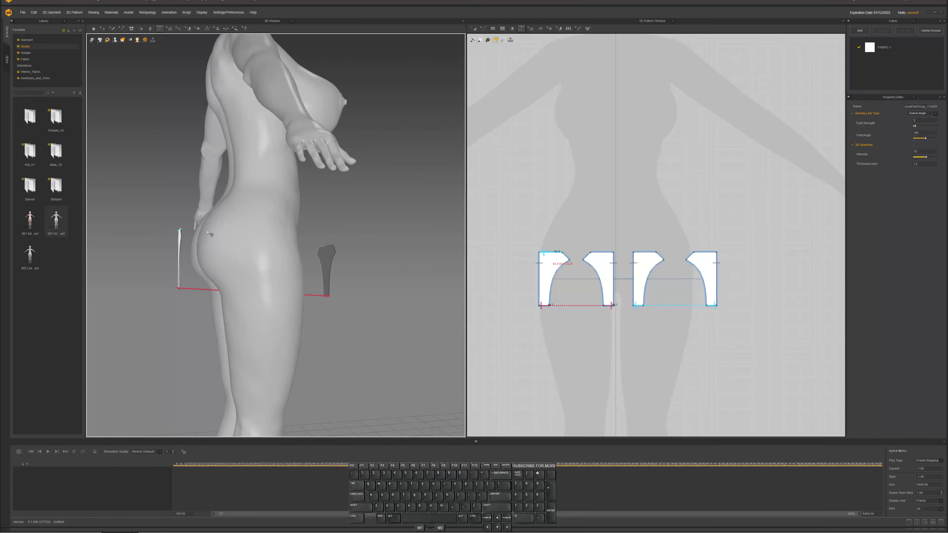
pyautogui.moveTo(239, 234); pyautogui.dragTo(201, 220, button='right')
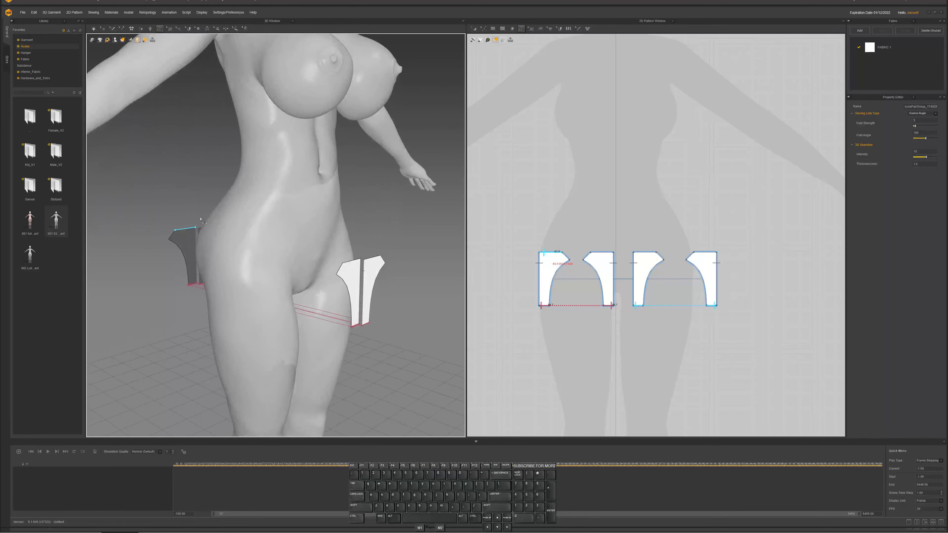
# Draw a long thin horizontal rectangle above the pattern pieces, at the silhouette's waist, as a side strap
pyautogui.scroll(-2, 294, 261)
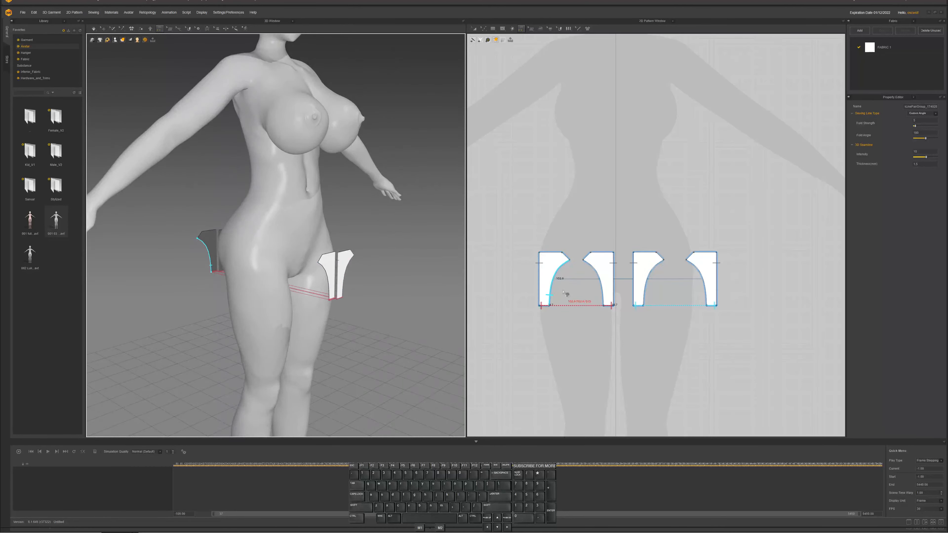
pyautogui.press('a')
pyautogui.scroll(-5, 631, 292)
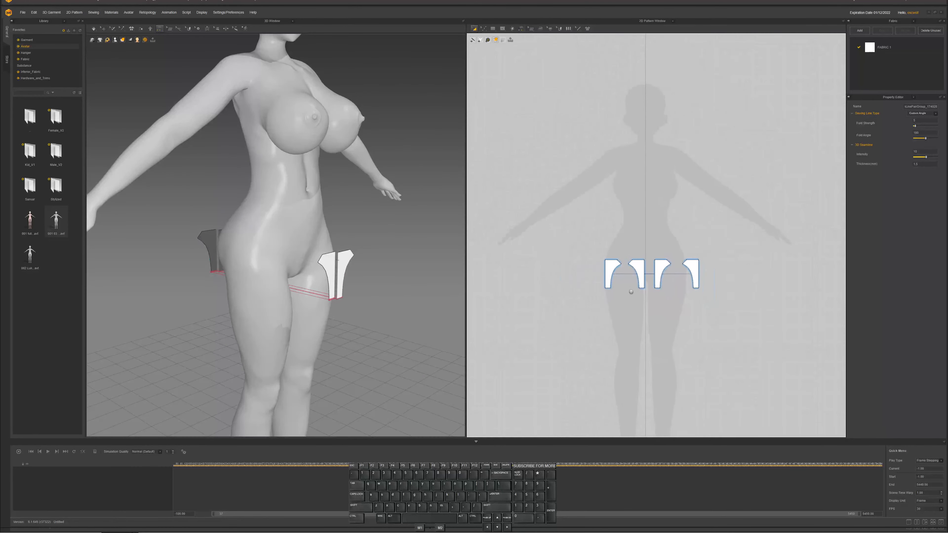
pyautogui.scroll(2, 620, 253)
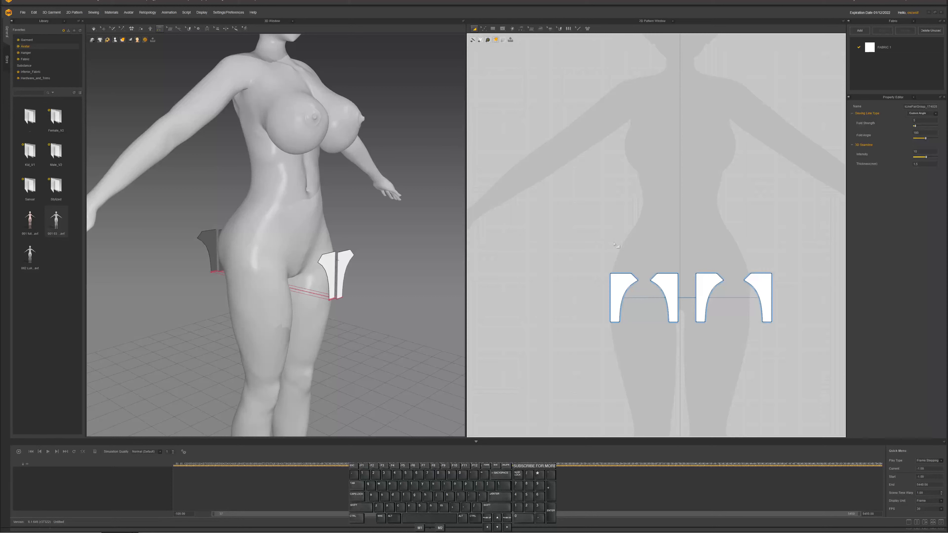
pyautogui.moveTo(596, 228); pyautogui.dragTo(680, 238)
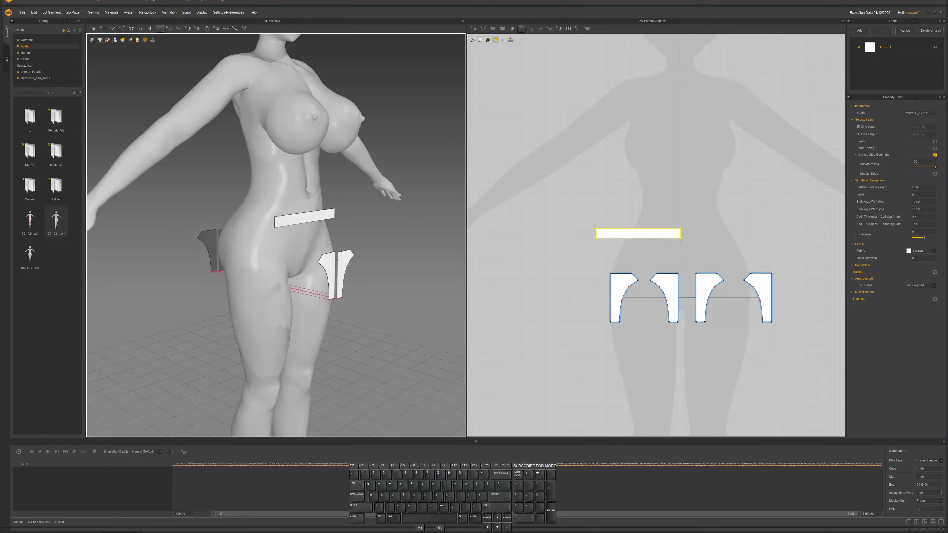
# Move the rectangular strap in 3D to the side of the avatar's hip and turn it to run from front to back
pyautogui.moveTo(306, 254); pyautogui.dragTo(343, 251, button='right')
pyautogui.click(324, 211)
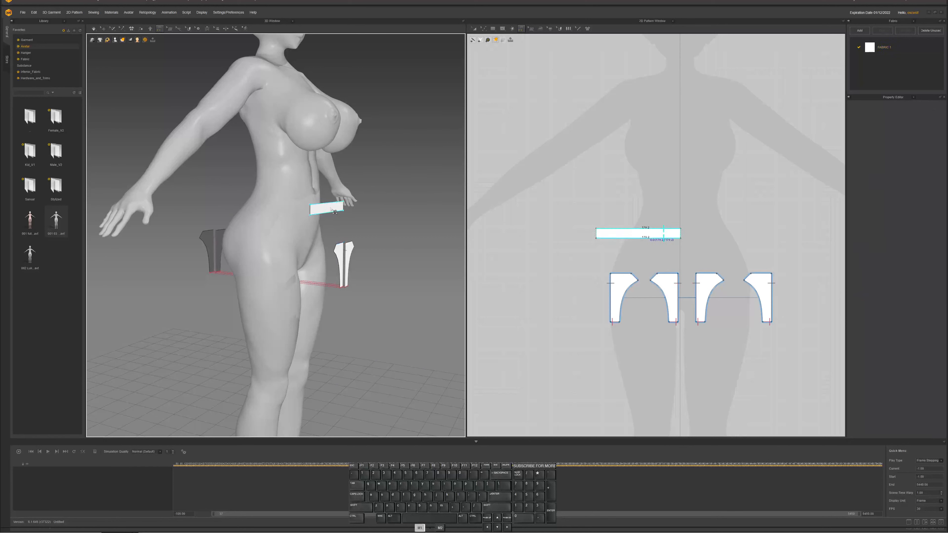
pyautogui.press('q')
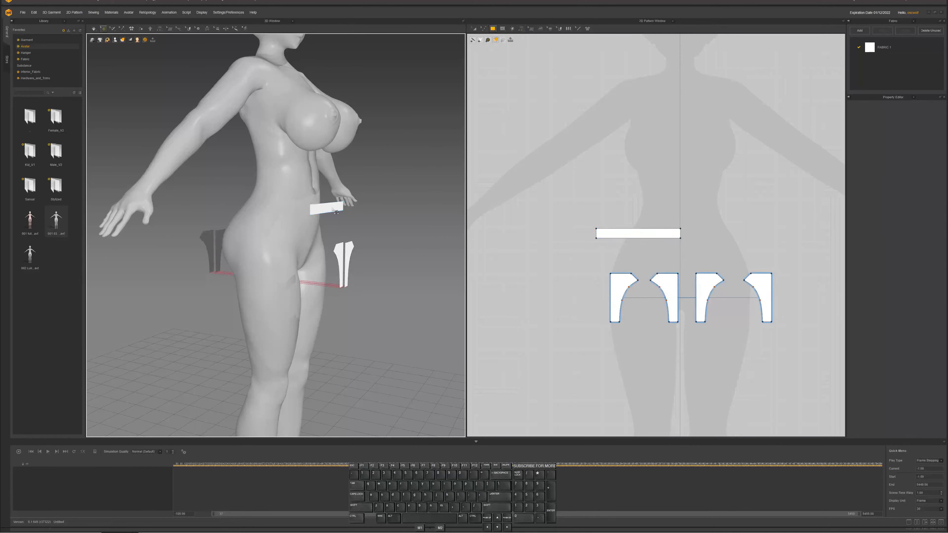
pyautogui.moveTo(334, 211); pyautogui.dragTo(257, 187)
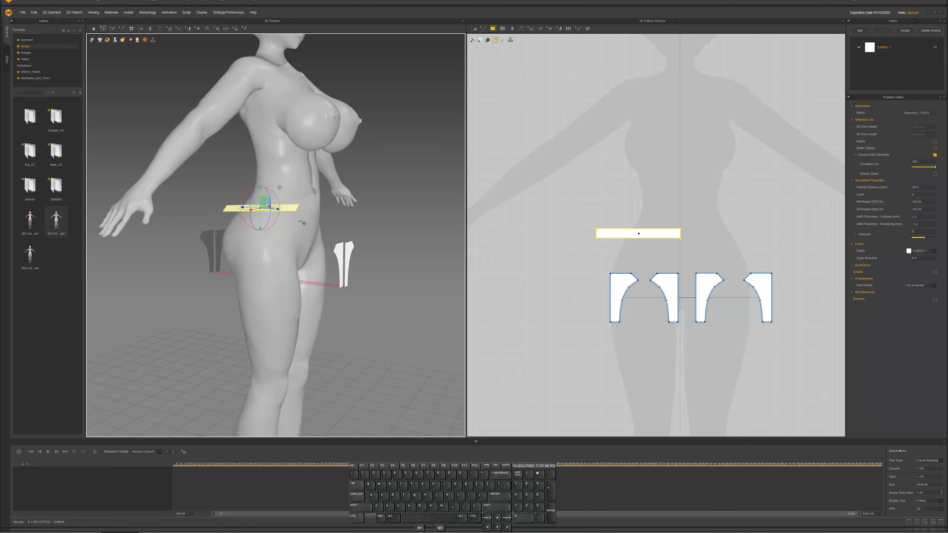
pyautogui.moveTo(298, 218); pyautogui.dragTo(294, 217, button='middle')
pyautogui.click(296, 208)
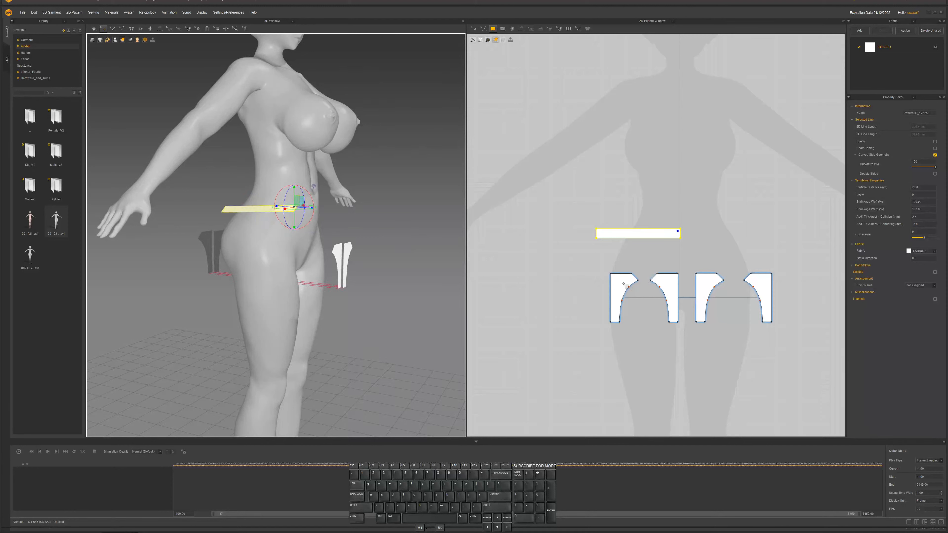
# Shift the outer back piece outward in 2D and place the strap between and slightly above the back and front pieces
pyautogui.press('a')
pyautogui.moveTo(618, 288); pyautogui.dragTo(515, 289)
pyautogui.moveTo(656, 235); pyautogui.dragTo(605, 254)
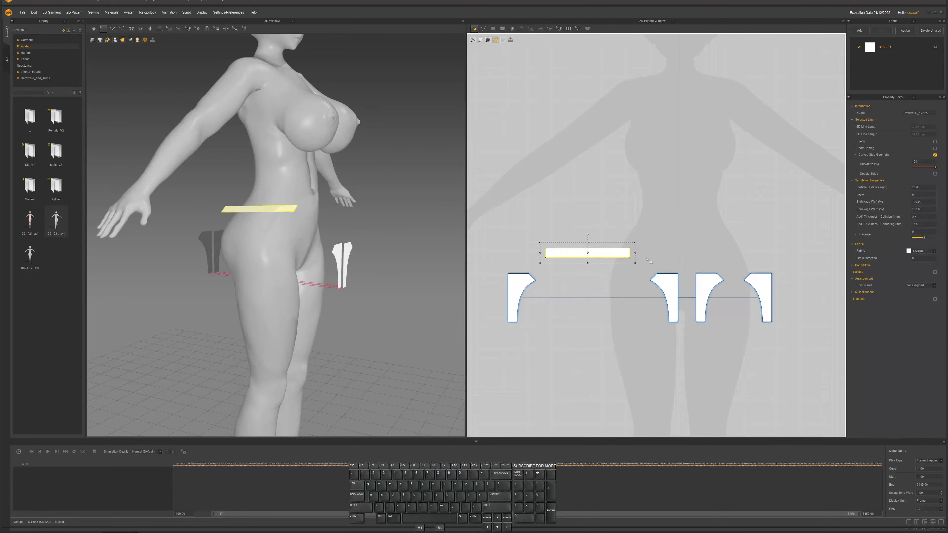
# Sew the strap's two short ends to the slanted side edges of the adjacent front and back pieces
pyautogui.press('n')
pyautogui.click(631, 252)
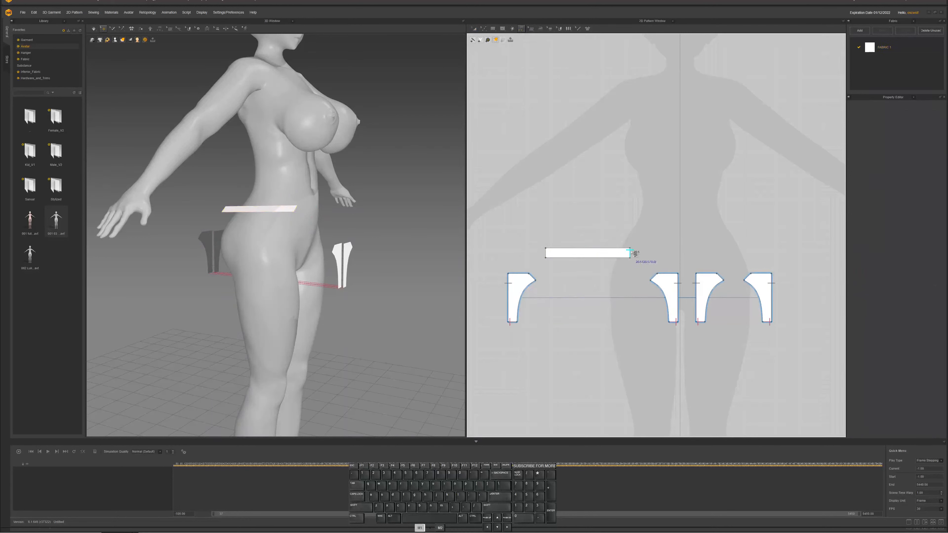
pyautogui.click(658, 276)
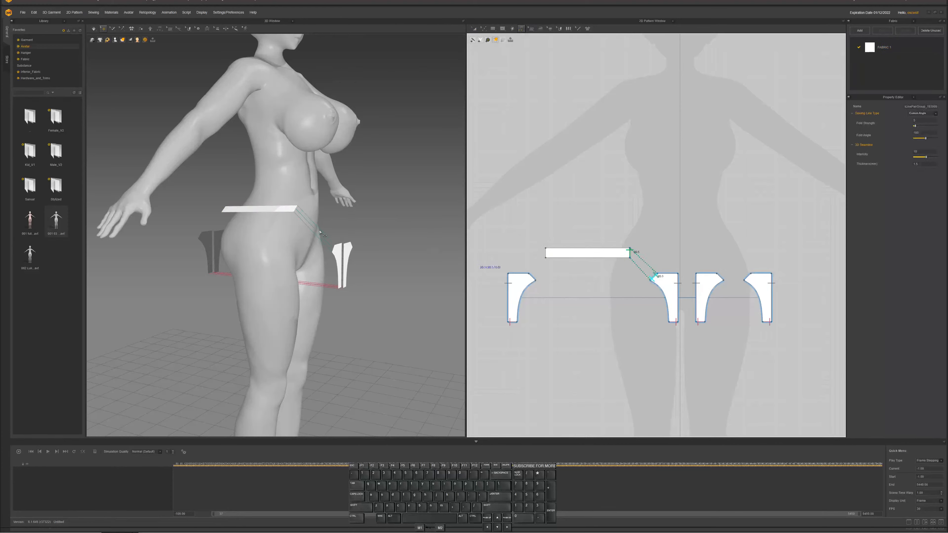
pyautogui.moveTo(308, 249); pyautogui.dragTo(358, 232, button='right')
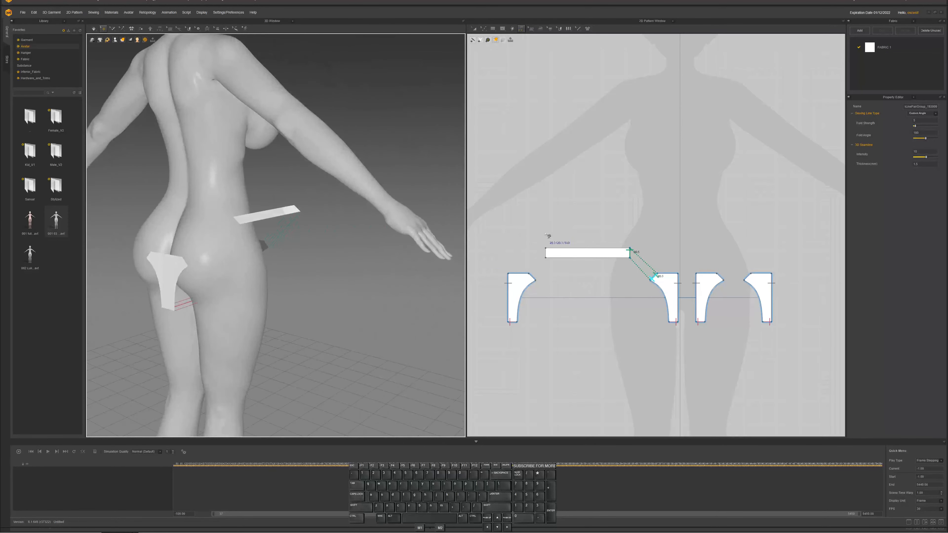
pyautogui.click(545, 252)
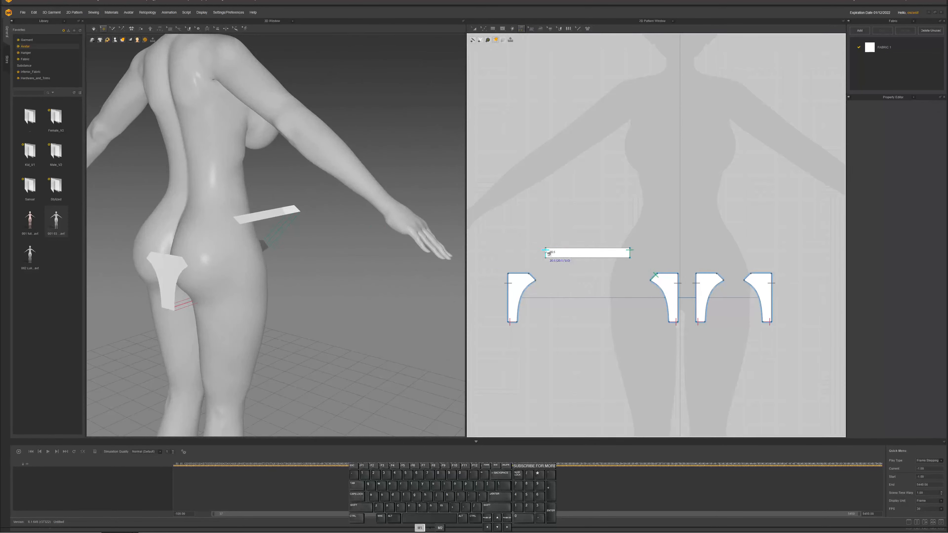
pyautogui.click(535, 276)
pyautogui.moveTo(323, 244); pyautogui.dragTo(258, 205, button='right')
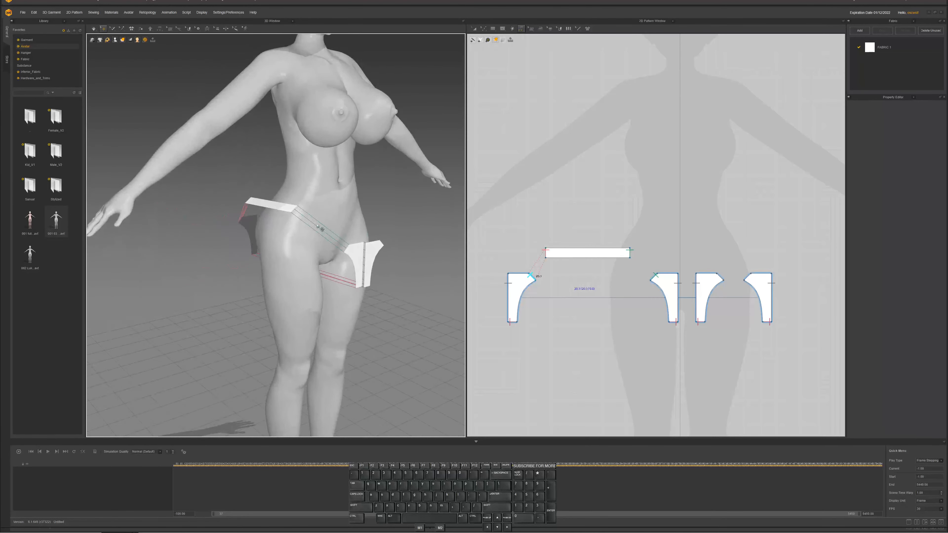
pyautogui.moveTo(315, 227); pyautogui.dragTo(247, 209, button='right')
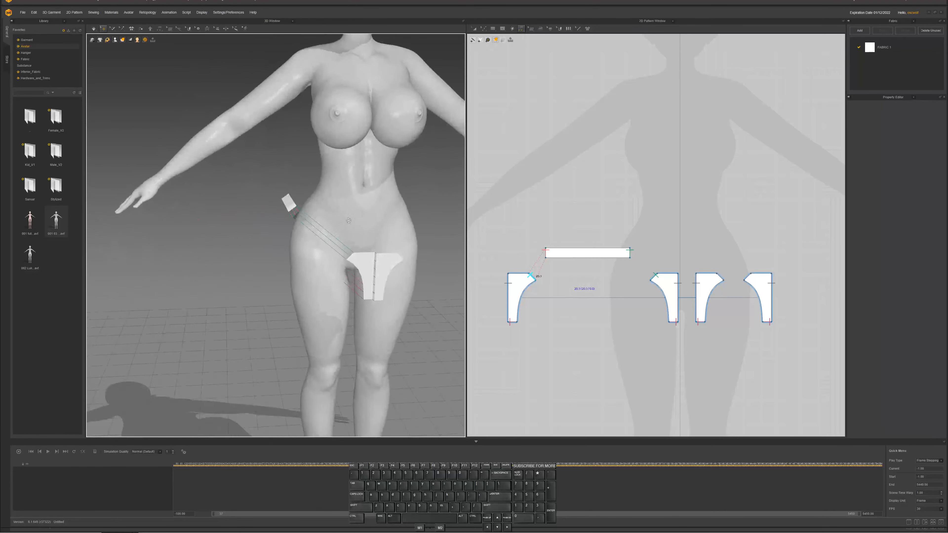
# Duplicate the strap as a symmetric pattern with its sewing, placing it level with the original beyond the opposite back piece
pyautogui.click(488, 253)
pyautogui.press('a')
pyautogui.click(589, 252)
pyautogui.press('ctrl')
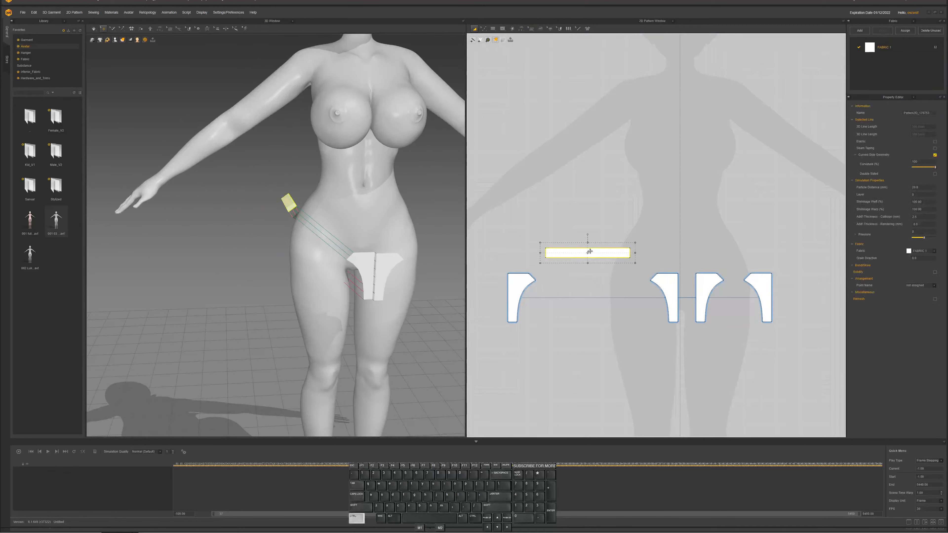
pyautogui.keyDown('ctrl'); pyautogui.moveTo(614, 257); pyautogui.dragTo(809, 252); pyautogui.keyUp('ctrl')
pyautogui.moveTo(407, 231); pyautogui.dragTo(336, 224, button='right')
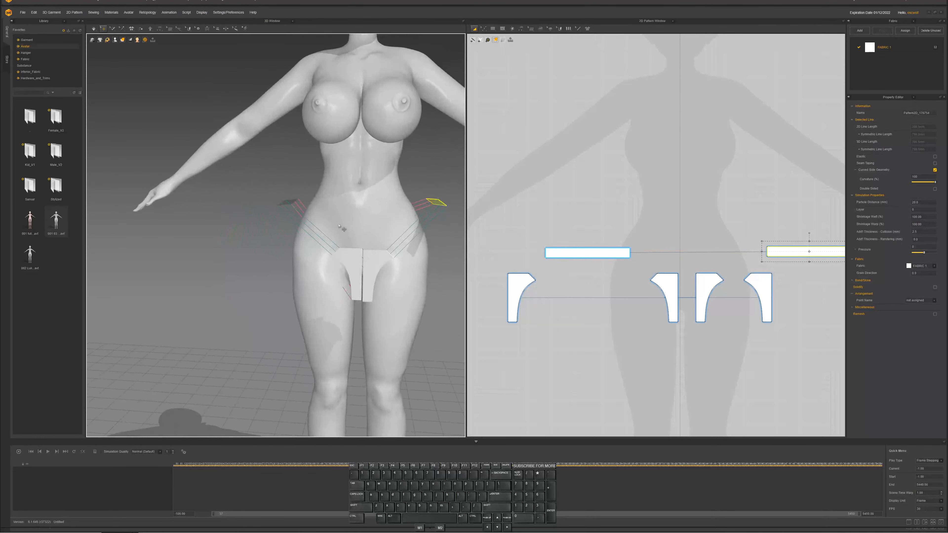
pyautogui.moveTo(276, 209); pyautogui.dragTo(408, 265, button='right')
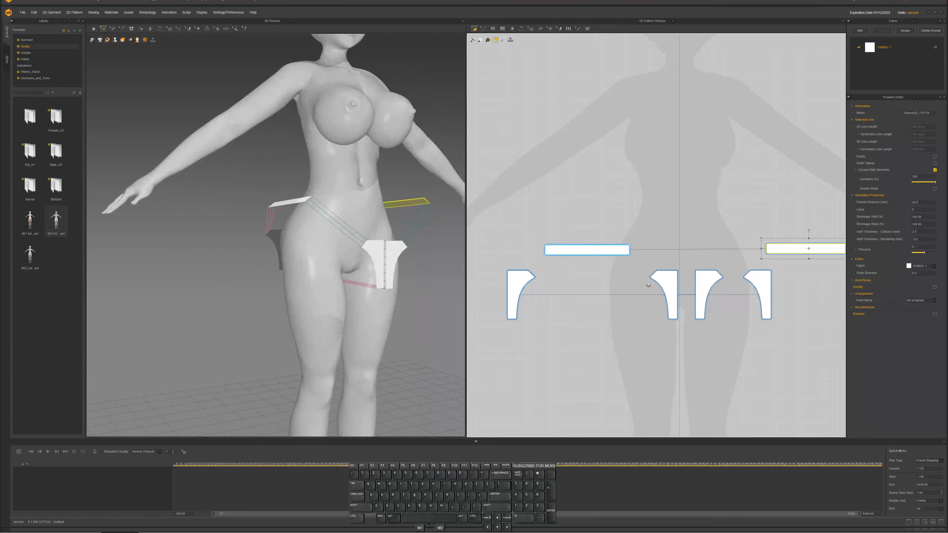
# Lengthen the front and back pieces by pulling their bottom edges straight down together
pyautogui.moveTo(647, 297); pyautogui.dragTo(643, 260, button='right')
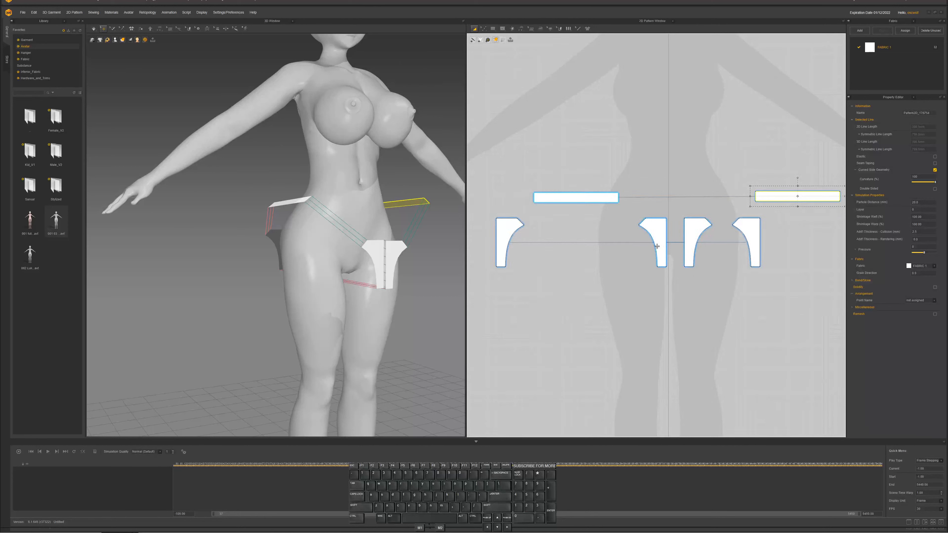
pyautogui.press('z')
pyautogui.click(709, 288)
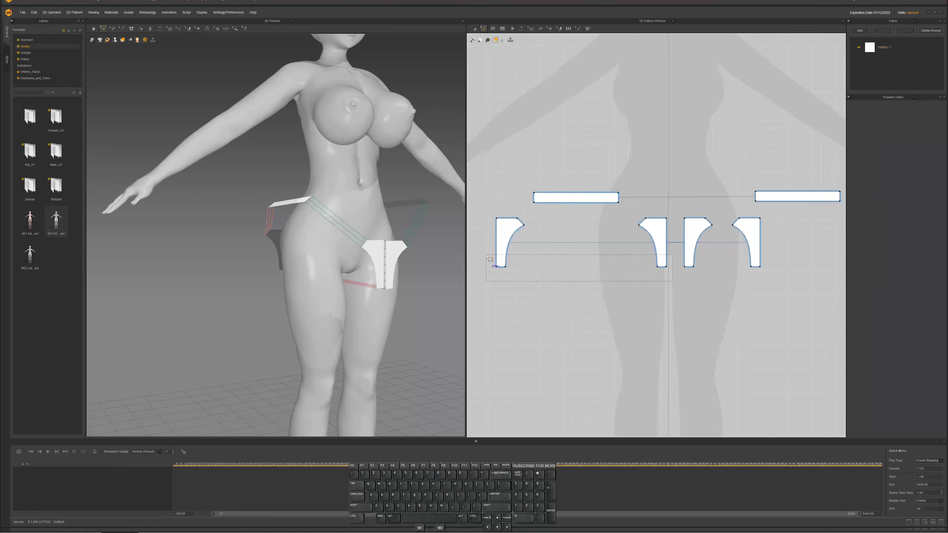
pyautogui.click(502, 266)
pyautogui.moveTo(503, 271); pyautogui.dragTo(503, 298)
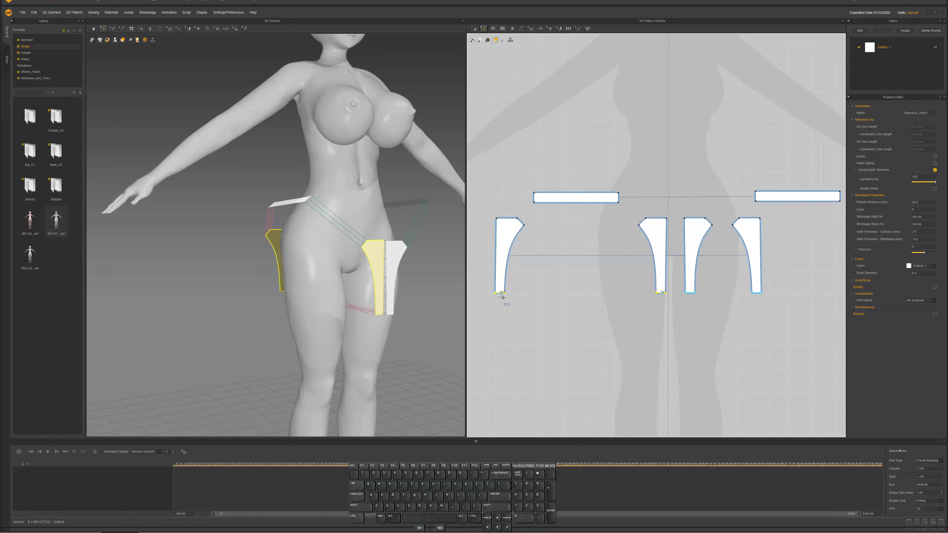
# Run the simulation to drape the sewn briefs onto the avatar
pyautogui.moveTo(376, 282)
pyautogui.mouseDown(button='right')
pyautogui.moveTo(338, 280)
pyautogui.moveTo(411, 278)
pyautogui.moveTo(380, 279)
pyautogui.mouseUp(button='right')
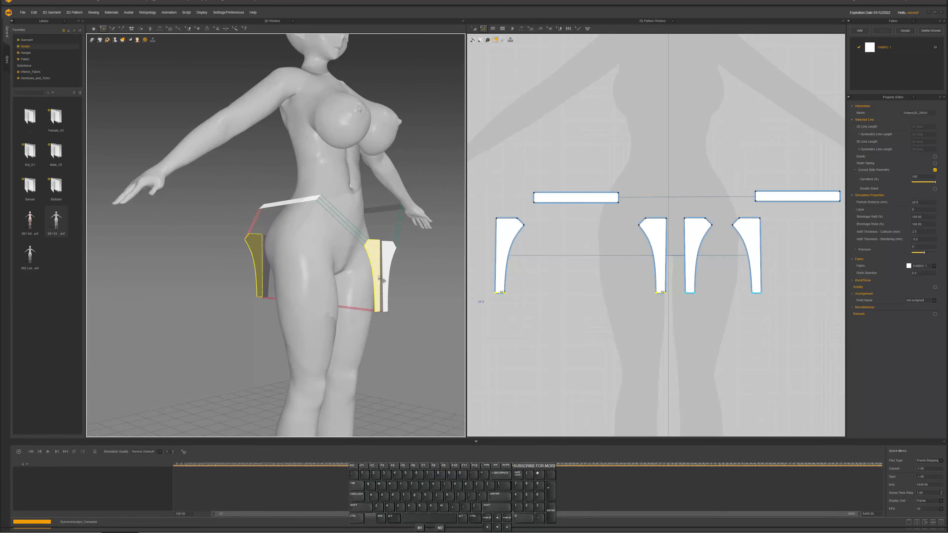
pyautogui.press('space')
pyautogui.moveTo(379, 275); pyautogui.dragTo(361, 226, button='right')
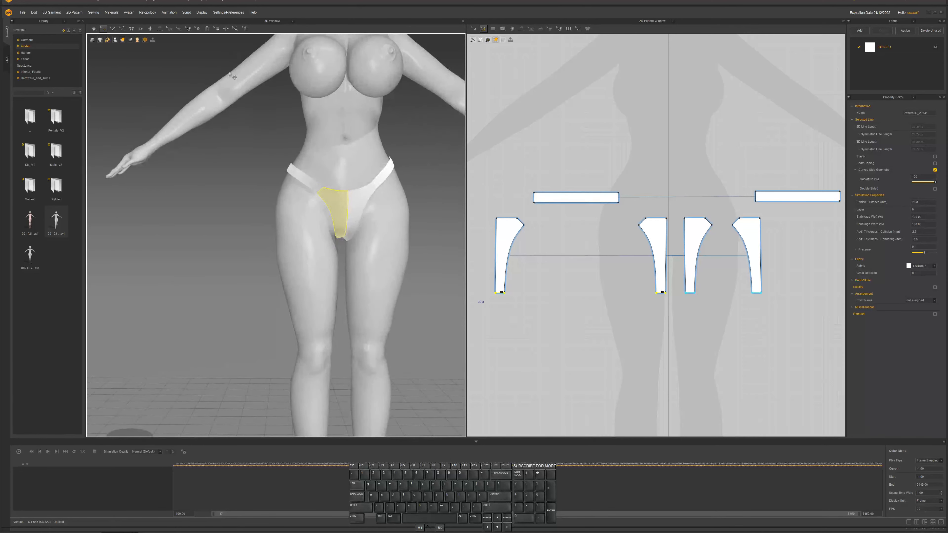
# Show the garment's strain map and inspect the tension across the front of the briefs
pyautogui.click(130, 40)
pyautogui.click(135, 47)
pyautogui.moveTo(317, 202)
pyautogui.mouseDown(button='right')
pyautogui.moveTo(376, 205)
pyautogui.moveTo(237, 206)
pyautogui.moveTo(317, 185)
pyautogui.mouseUp(button='right')
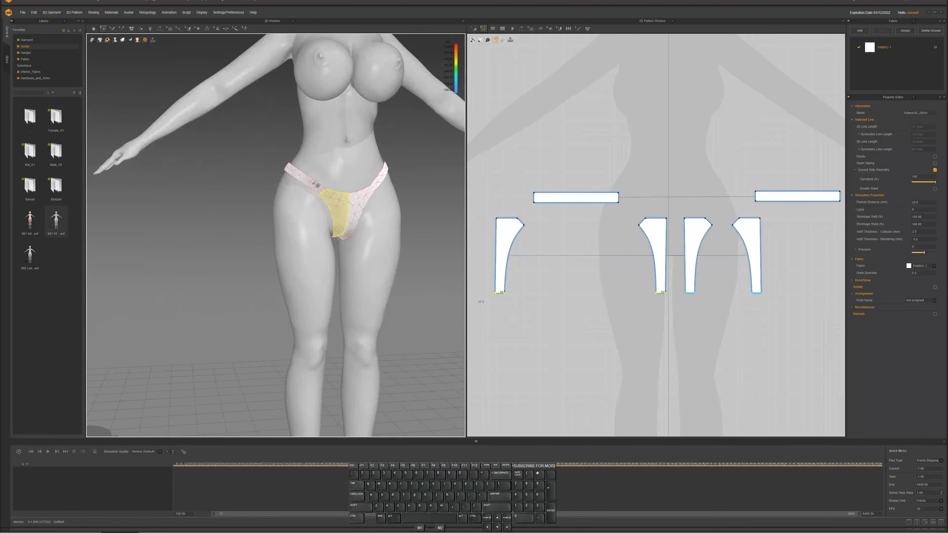
pyautogui.scroll(3, 310, 189)
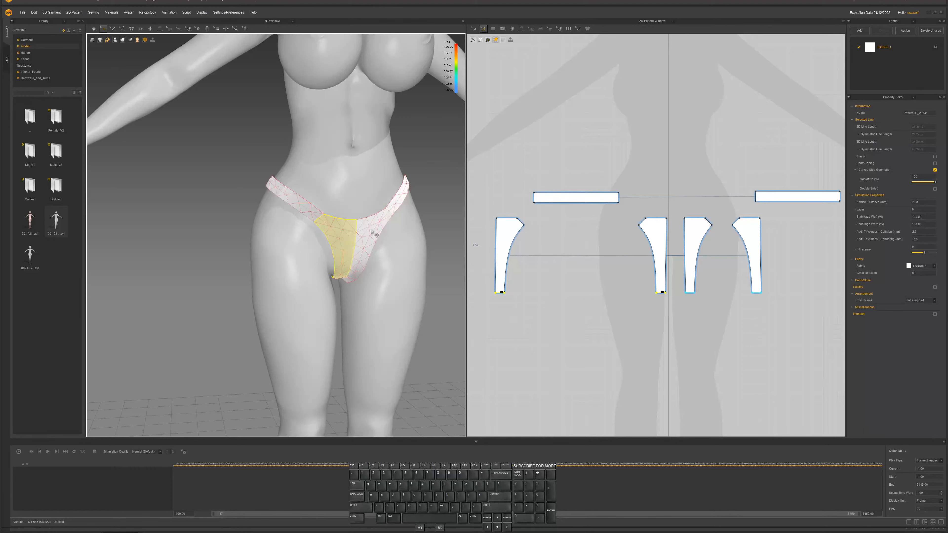
pyautogui.moveTo(371, 230); pyautogui.dragTo(402, 202, button='right')
pyautogui.moveTo(377, 277); pyautogui.dragTo(403, 240, button='right')
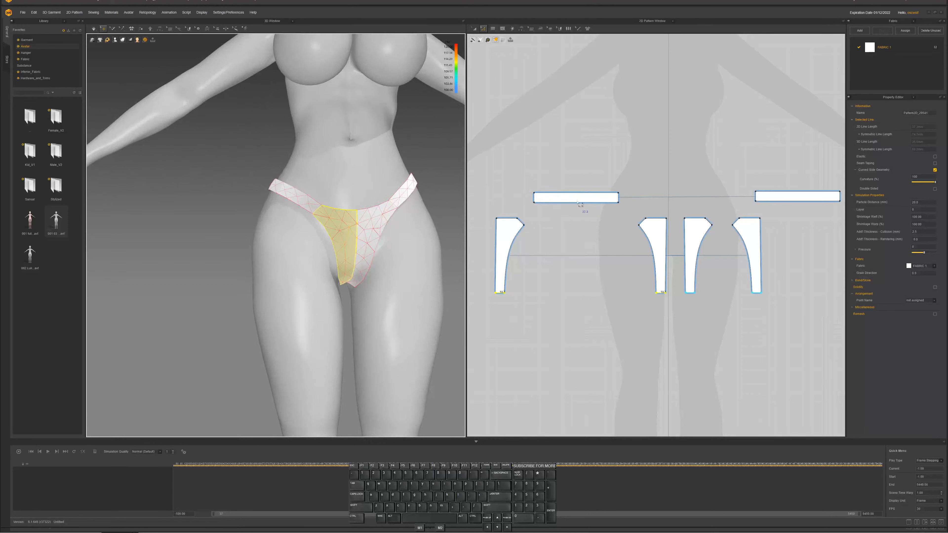
# Lengthen the side strap by moving its short outer end farther away from the front pieces
pyautogui.press('a')
pyautogui.click(564, 200)
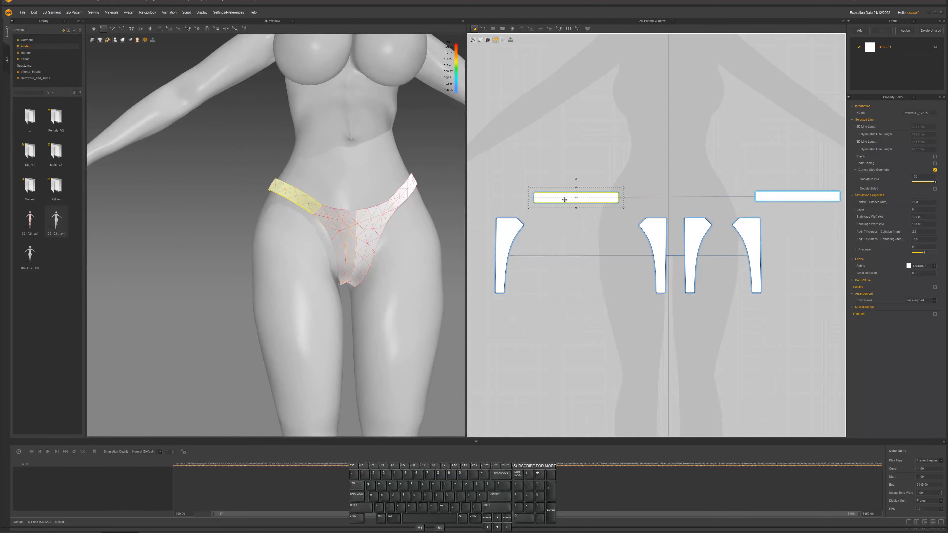
pyautogui.click(522, 196)
pyautogui.press('z')
pyautogui.click(534, 198)
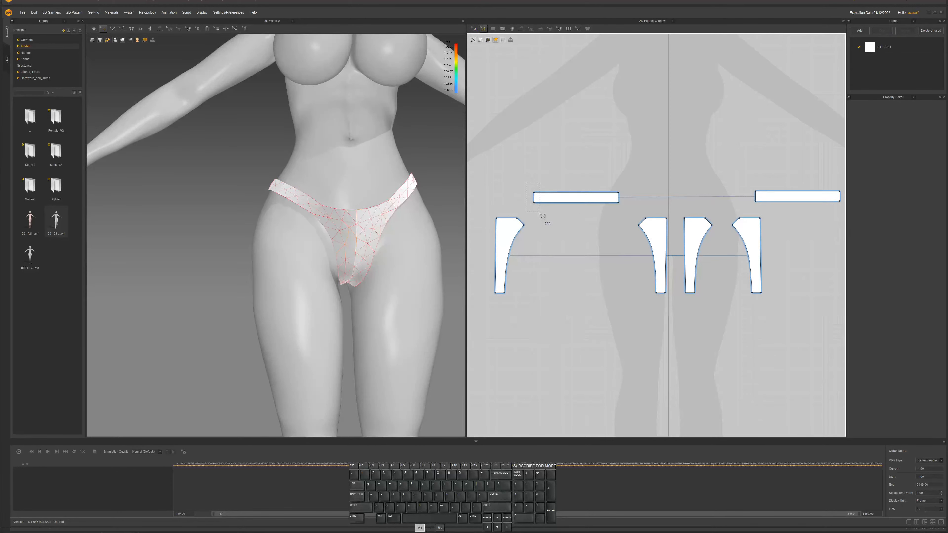
pyautogui.moveTo(537, 201); pyautogui.dragTo(520, 200)
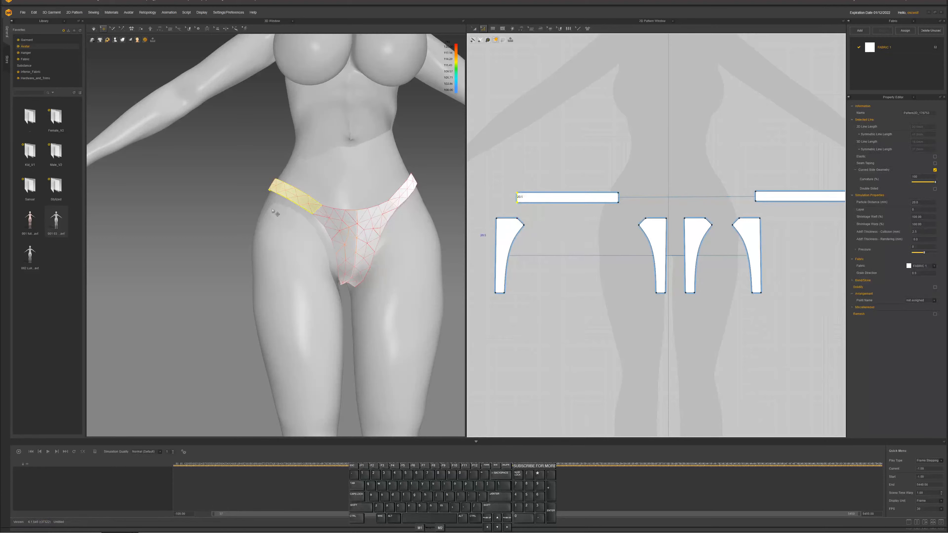
# Pull the lower ends of the back pieces down between the avatar's thighs
pyautogui.moveTo(273, 211); pyautogui.dragTo(321, 207, button='right')
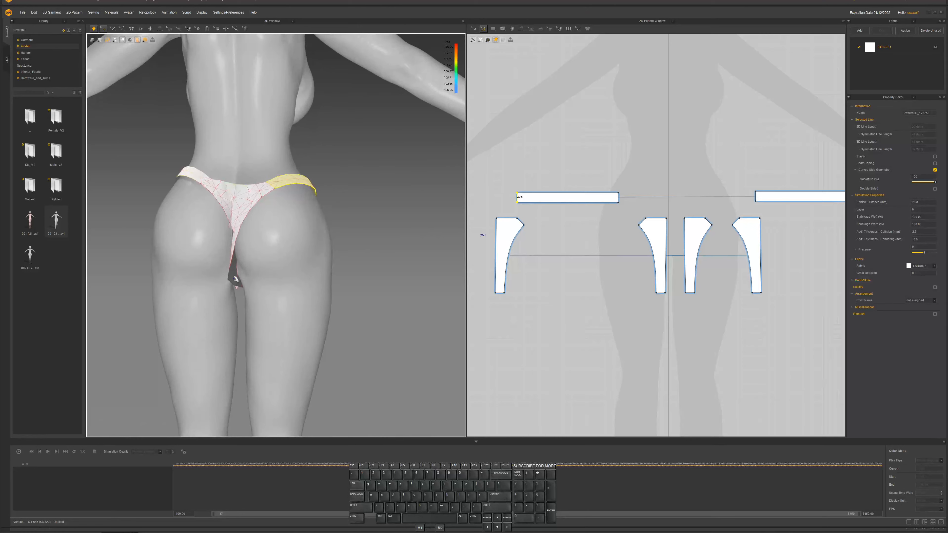
pyautogui.moveTo(235, 278); pyautogui.dragTo(247, 318)
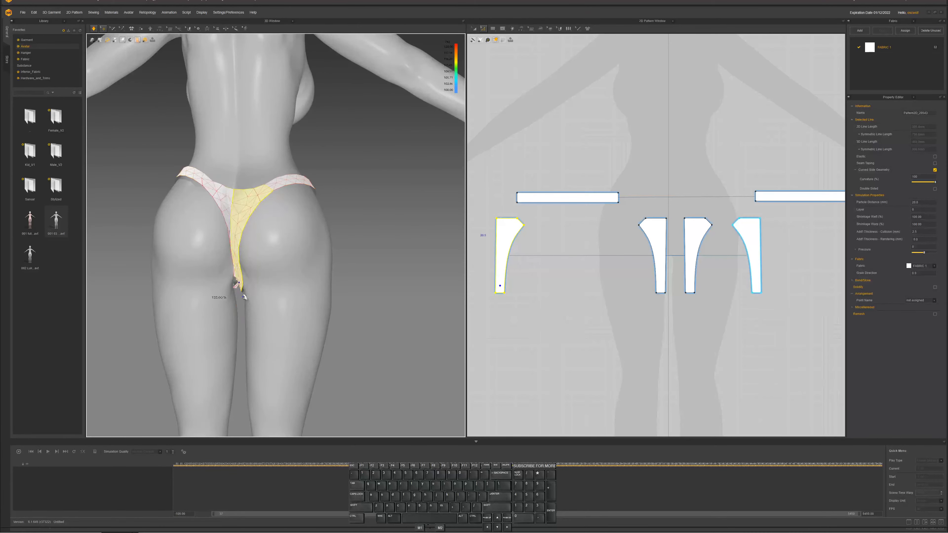
pyautogui.moveTo(239, 285); pyautogui.dragTo(249, 319)
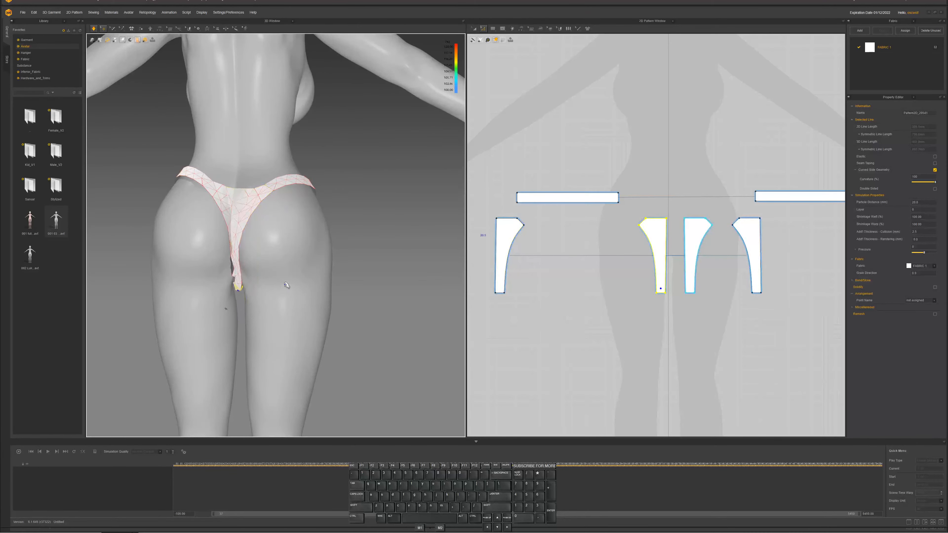
# Simulate the briefs again while tugging the crotch area downward to settle the fabric between the legs
pyautogui.moveTo(286, 285); pyautogui.dragTo(301, 249, button='right')
pyautogui.press('space')
pyautogui.press('space')
pyautogui.moveTo(224, 243); pyautogui.dragTo(197, 273)
pyautogui.press('space')
pyautogui.moveTo(215, 263); pyautogui.dragTo(231, 240, button='right')
pyautogui.press('space')
pyautogui.moveTo(228, 254); pyautogui.dragTo(220, 288)
pyautogui.moveTo(235, 221)
pyautogui.mouseDown(button='right')
pyautogui.moveTo(234, 231)
pyautogui.moveTo(257, 233)
pyautogui.moveTo(248, 250)
pyautogui.moveTo(212, 246)
pyautogui.moveTo(228, 243)
pyautogui.moveTo(240, 222)
pyautogui.mouseUp(button='right')
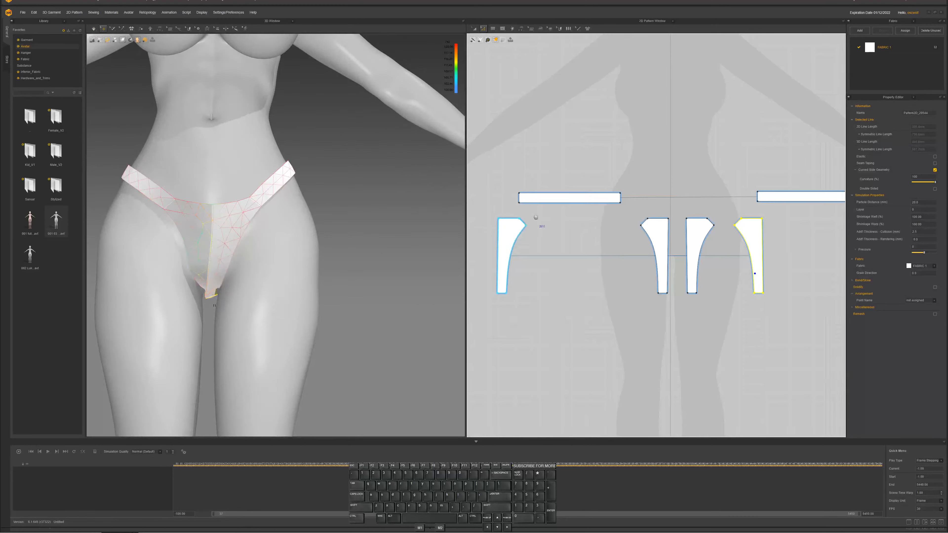
# Lengthen the side strap by moving its short outer edge farther outward
pyautogui.moveTo(532, 221); pyautogui.dragTo(570, 236, button='right')
pyautogui.click(550, 204)
pyautogui.click(555, 215)
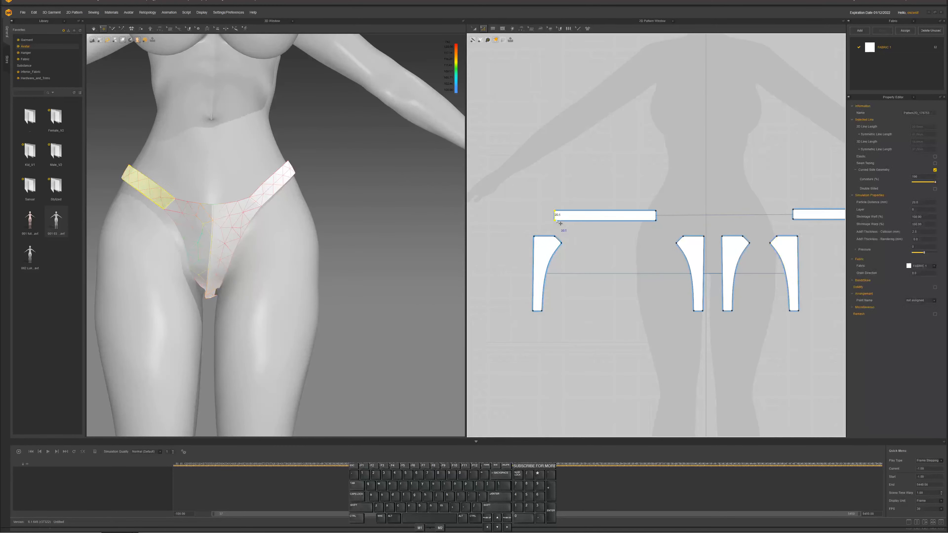
pyautogui.scroll(3, 557, 221)
pyautogui.moveTo(570, 241); pyautogui.dragTo(551, 239)
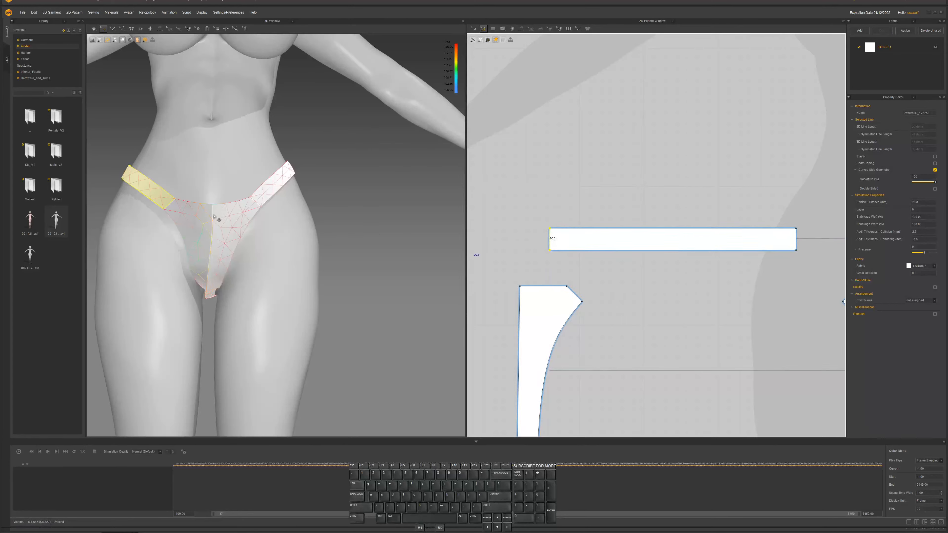
# Tug the side strap at the hip and pull the crotch end of the back piece down on the avatar
pyautogui.moveTo(218, 212); pyautogui.dragTo(336, 234, button='right')
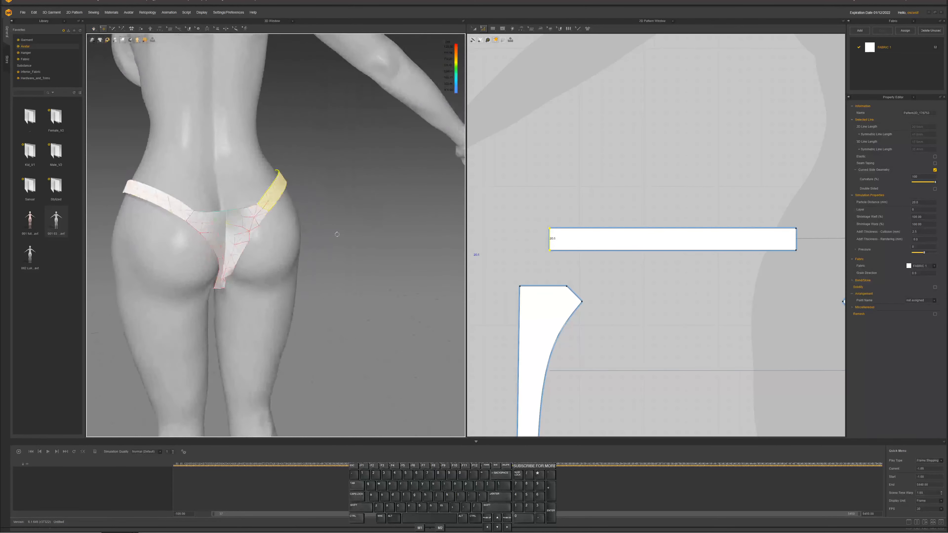
pyautogui.click(283, 185)
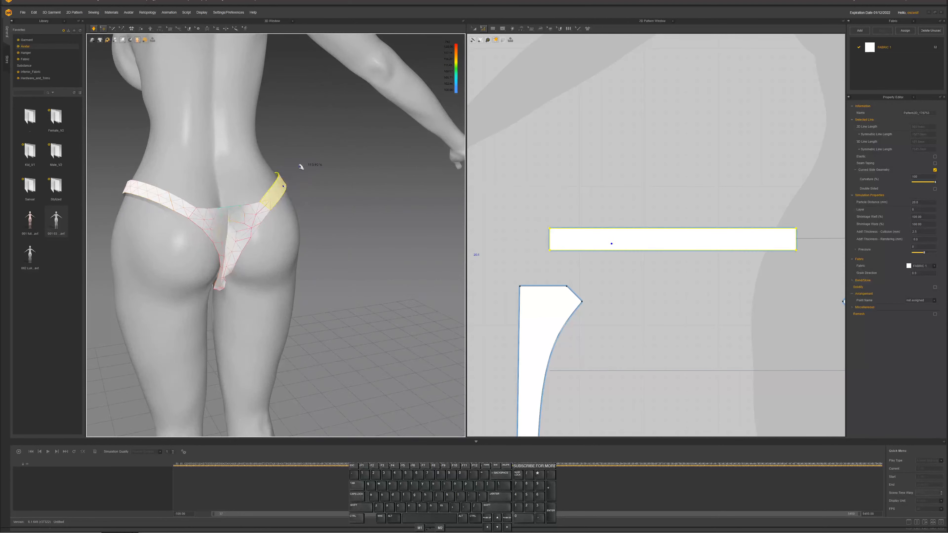
pyautogui.moveTo(284, 181)
pyautogui.mouseDown()
pyautogui.moveTo(306, 151)
pyautogui.moveTo(280, 180)
pyautogui.mouseUp()
pyautogui.moveTo(261, 211); pyautogui.dragTo(223, 265, button='right')
pyautogui.moveTo(212, 290); pyautogui.dragTo(217, 315)
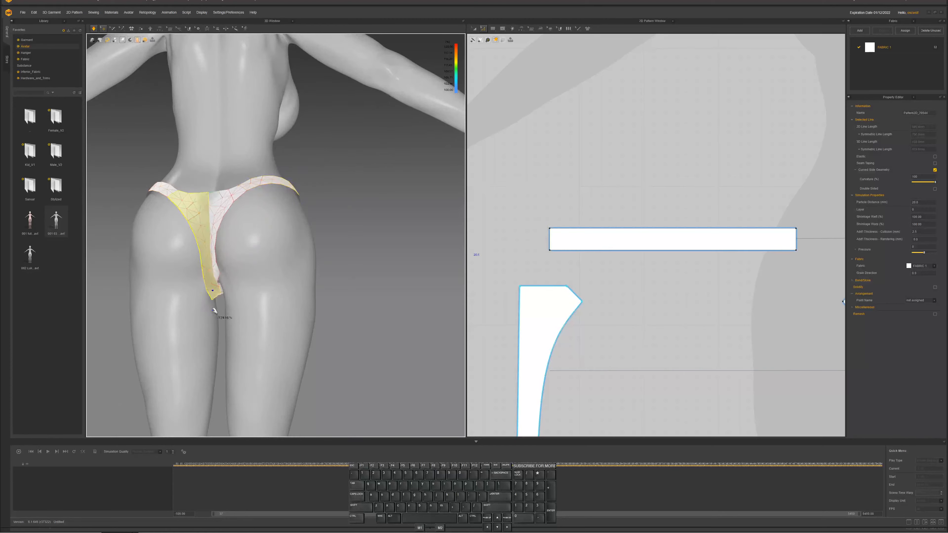
# Pull the lower ends of the front pieces down between the legs and simulate the drape
pyautogui.moveTo(306, 255); pyautogui.dragTo(207, 265, button='right')
pyautogui.click(207, 265)
pyautogui.click(212, 267)
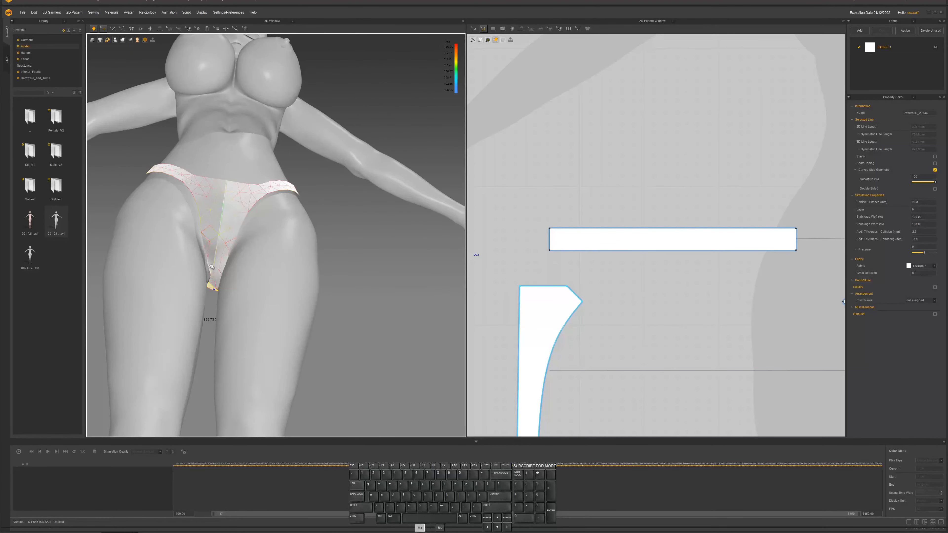
pyautogui.moveTo(209, 307); pyautogui.dragTo(209, 308)
pyautogui.moveTo(209, 270); pyautogui.dragTo(217, 310)
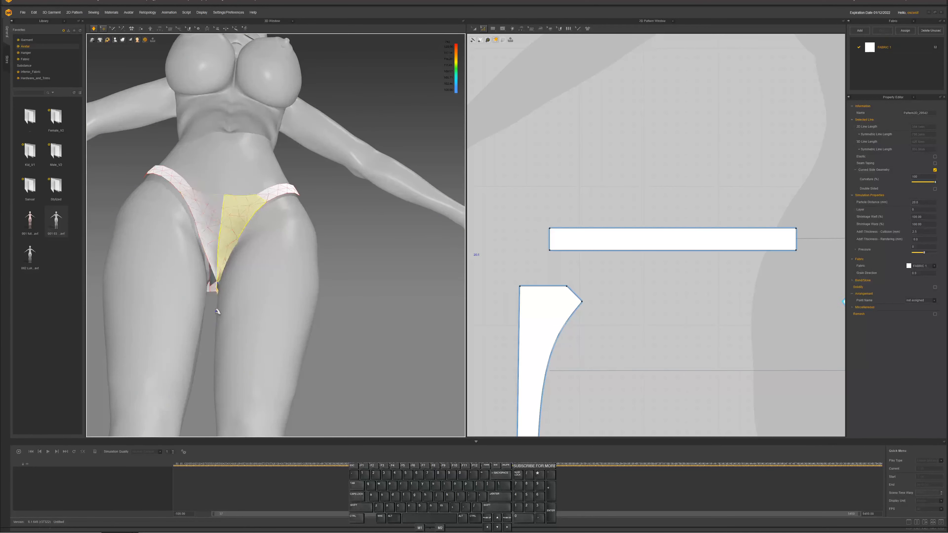
pyautogui.moveTo(255, 244); pyautogui.dragTo(291, 215, button='right')
pyautogui.press('space')
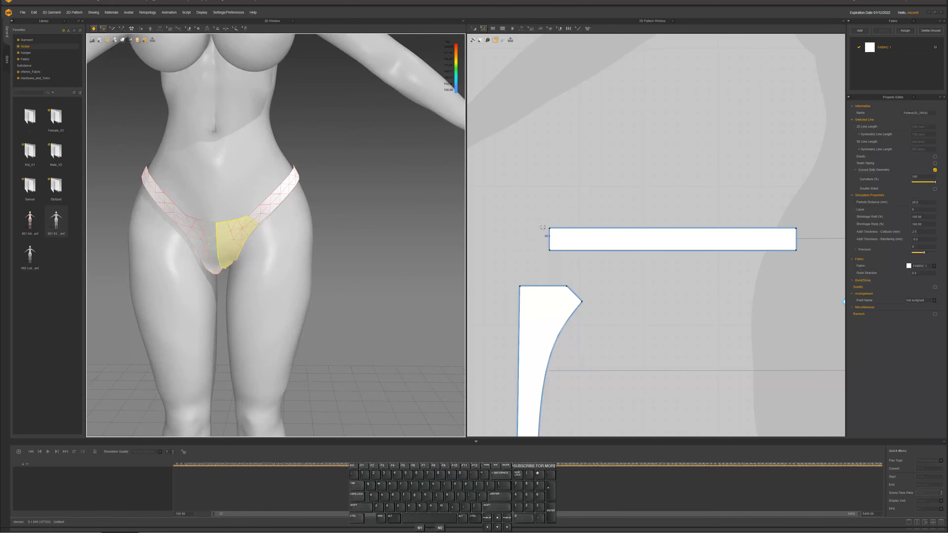
# Select the side strap's short outer edge again and extend it slightly outward
pyautogui.moveTo(539, 220); pyautogui.dragTo(558, 256)
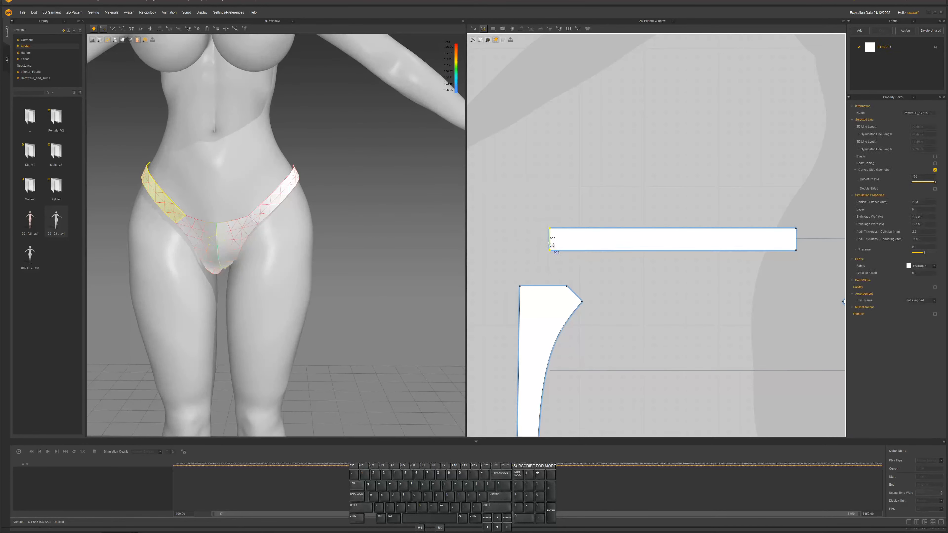
pyautogui.click(541, 242)
pyautogui.moveTo(544, 220); pyautogui.dragTo(541, 245)
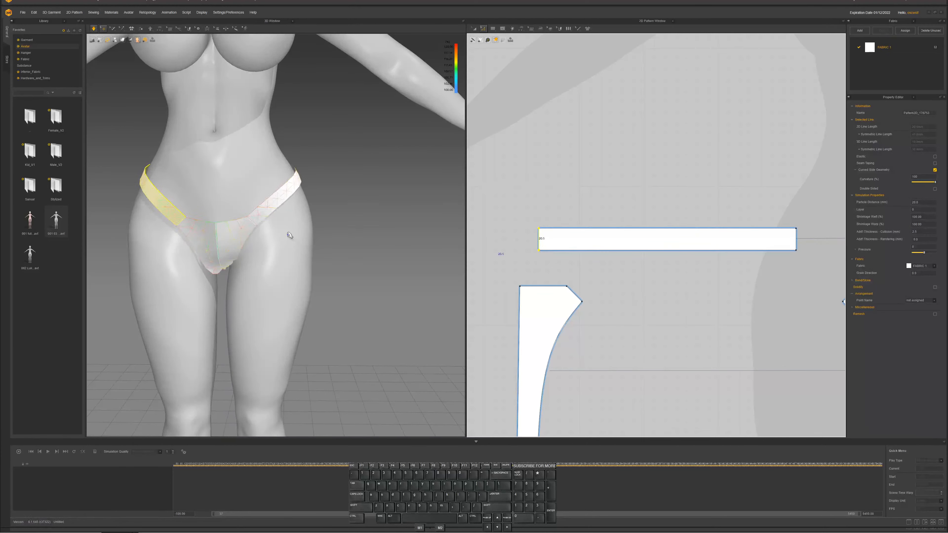
# Change the avatar's body material color to a light skin tone
pyautogui.moveTo(289, 236); pyautogui.dragTo(291, 222, button='right')
pyautogui.scroll(5, 287, 217)
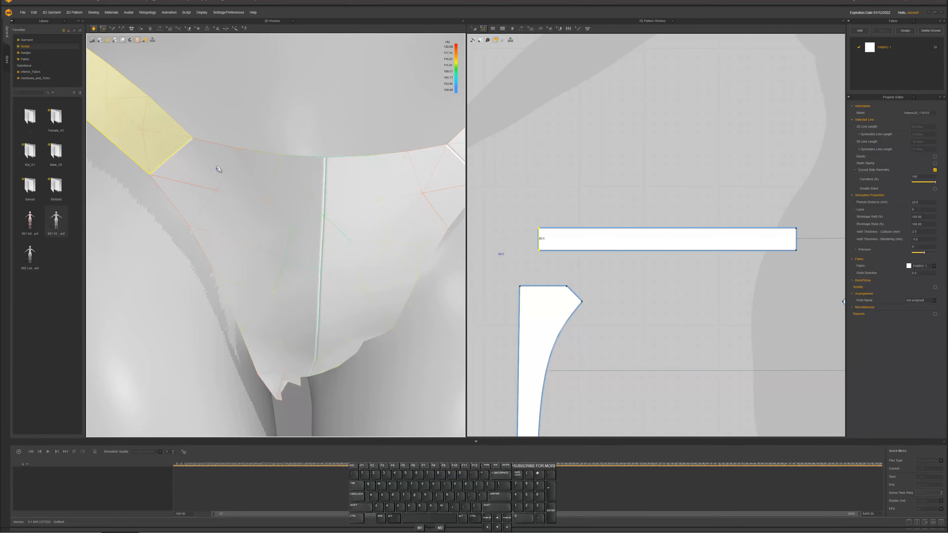
pyautogui.moveTo(291, 221); pyautogui.dragTo(295, 226, button='right')
pyautogui.scroll(-5, 296, 226)
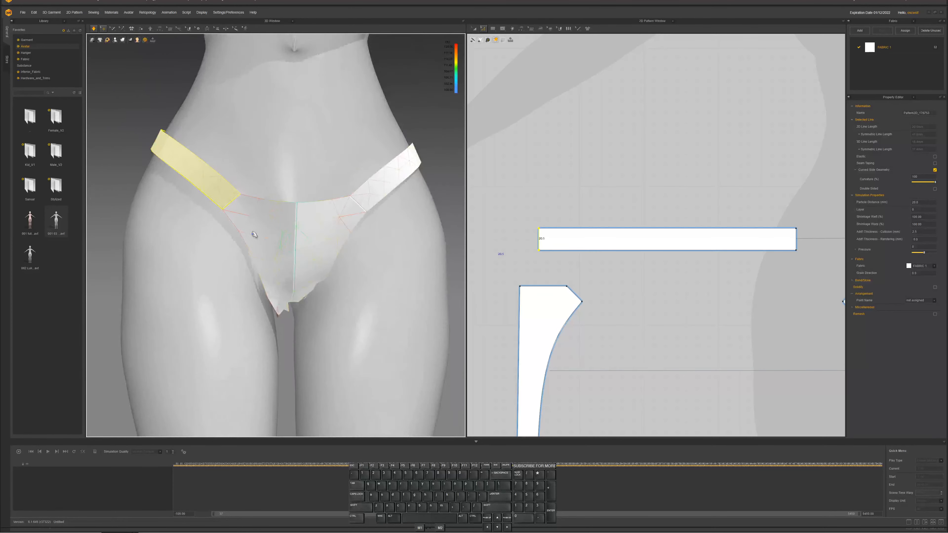
pyautogui.click(314, 149)
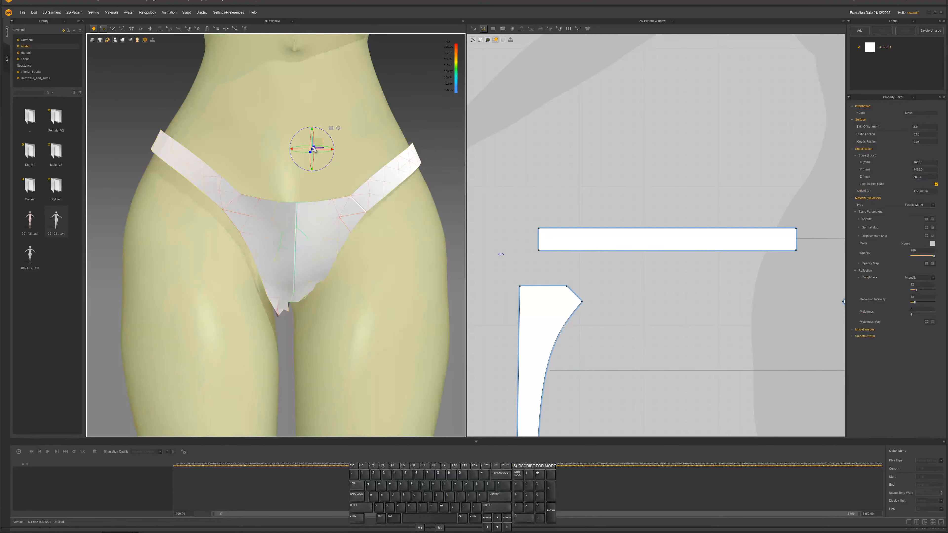
pyautogui.click(933, 245)
# Simulate the briefs and pull the crotch fabric down from behind the skin-colored avatar
pyautogui.moveTo(416, 257); pyautogui.dragTo(308, 248, button='right')
pyautogui.press('space')
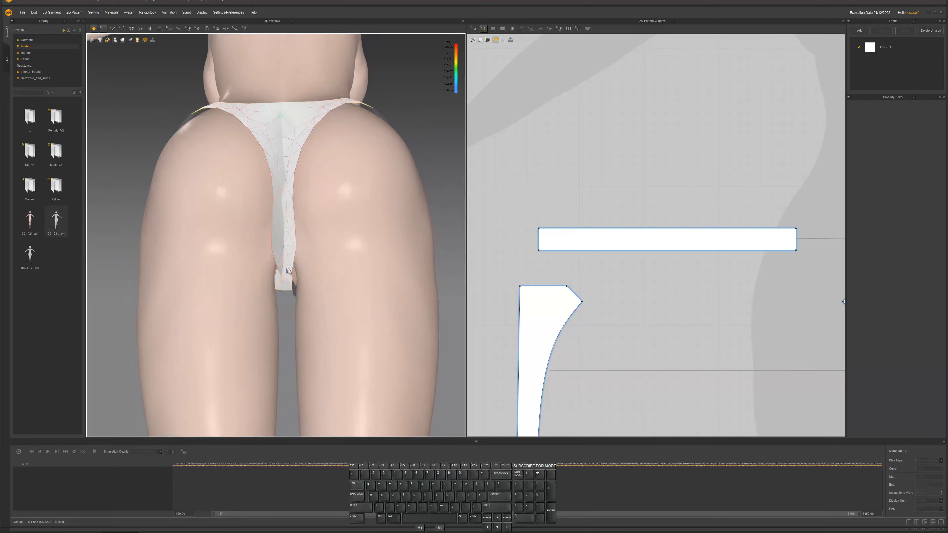
pyautogui.moveTo(289, 272); pyautogui.dragTo(284, 305)
pyautogui.scroll(-1, 319, 267)
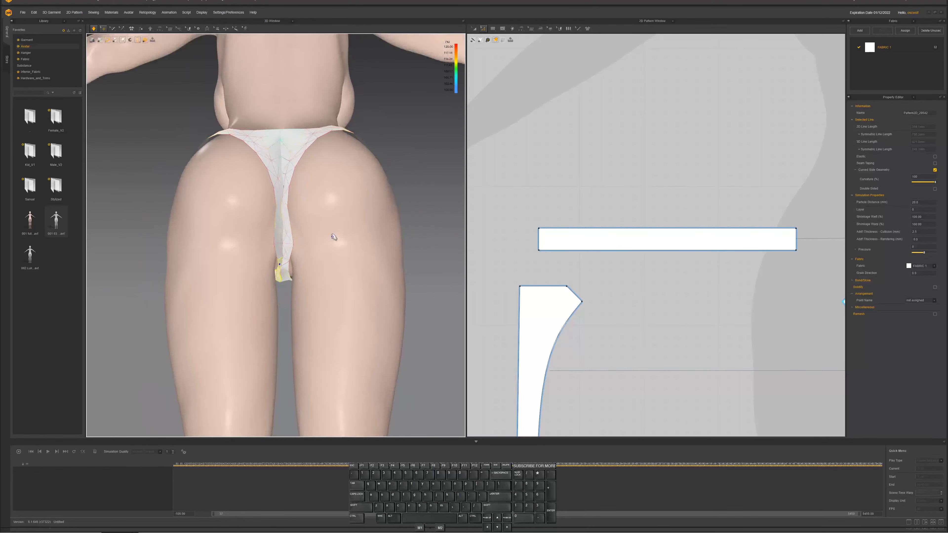
pyautogui.moveTo(335, 238); pyautogui.dragTo(287, 238, button='right')
pyautogui.press('space')
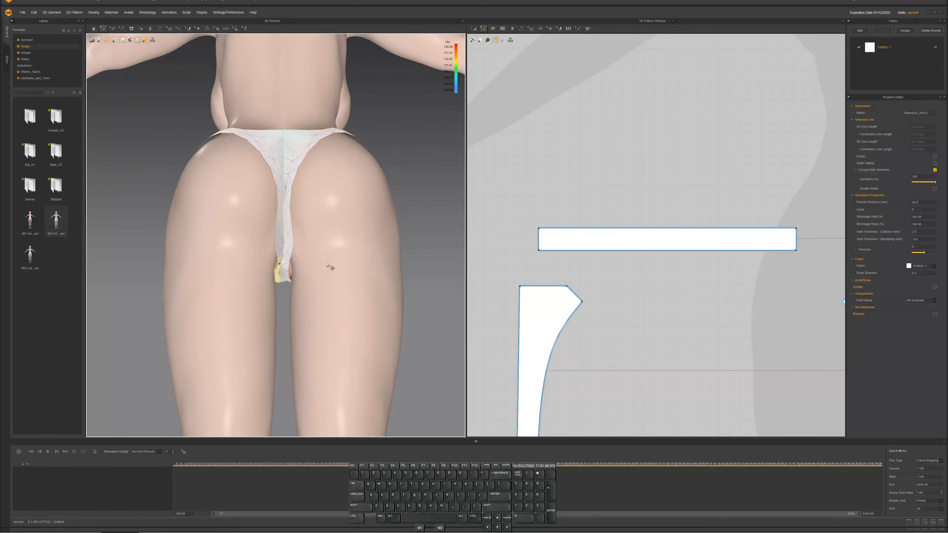
# Select the short bottom edges of the front and back pieces together
pyautogui.scroll(-3, 670, 332)
pyautogui.moveTo(652, 324); pyautogui.dragTo(564, 272, button='middle')
pyautogui.scroll(4, 605, 266)
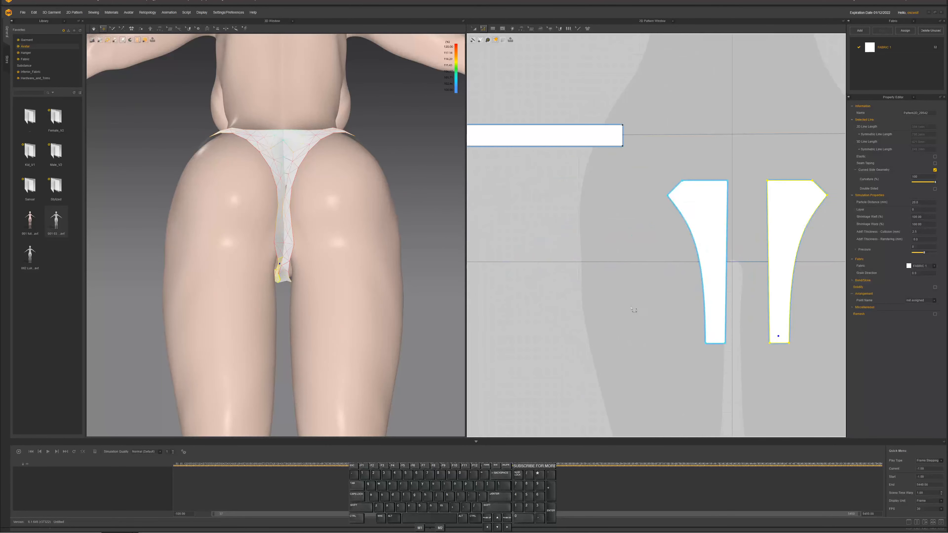
pyautogui.moveTo(635, 311); pyautogui.dragTo(658, 263, button='middle')
pyautogui.scroll(-2, 652, 294)
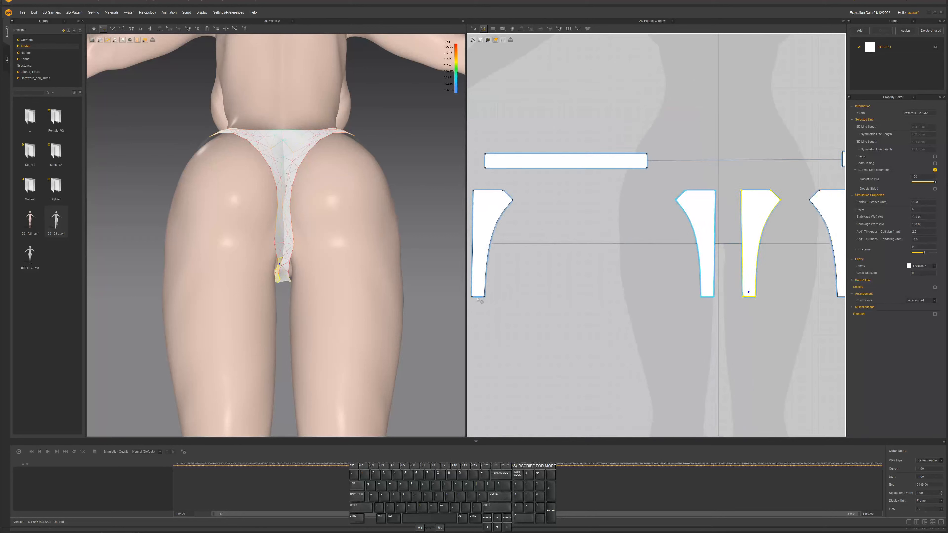
pyautogui.click(479, 296)
pyautogui.keyDown('shift'); pyautogui.click(709, 296); pyautogui.keyUp('shift')
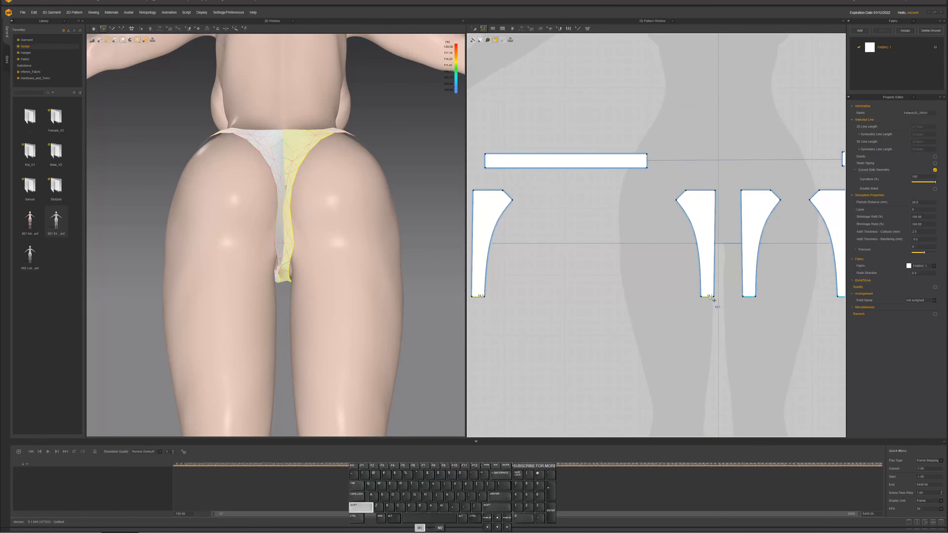
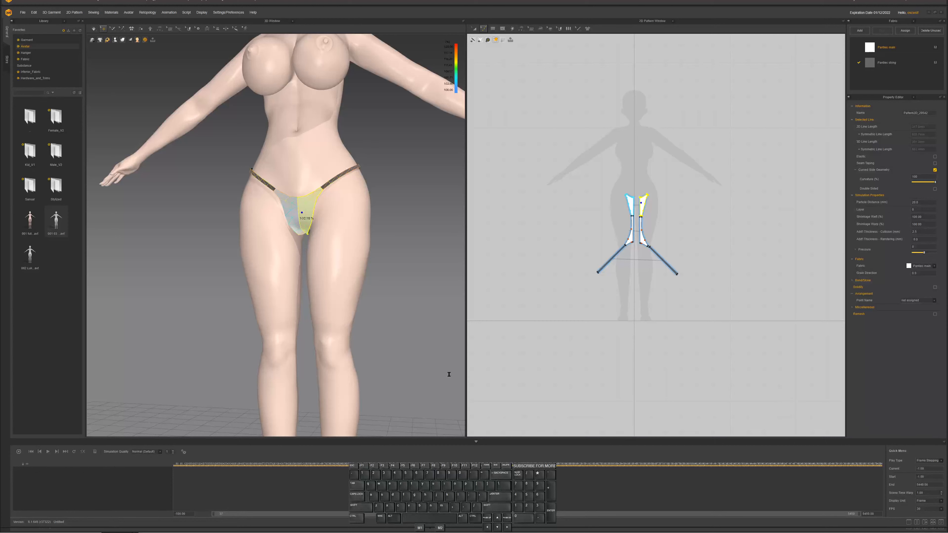
# Open the panties folder in the garment library
pyautogui.click(476, 373)
pyautogui.press('shift')
pyautogui.press('space')
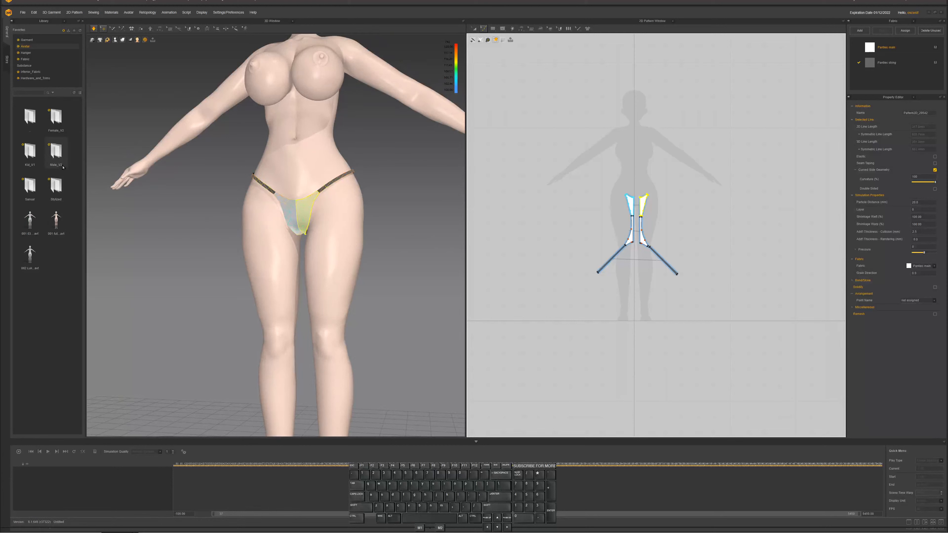
pyautogui.click(27, 41)
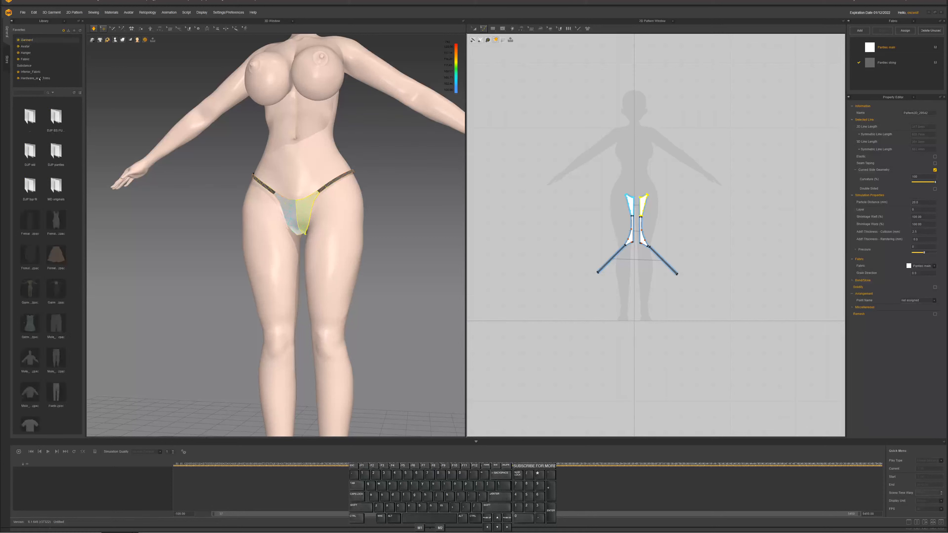
pyautogui.doubleClick(57, 152)
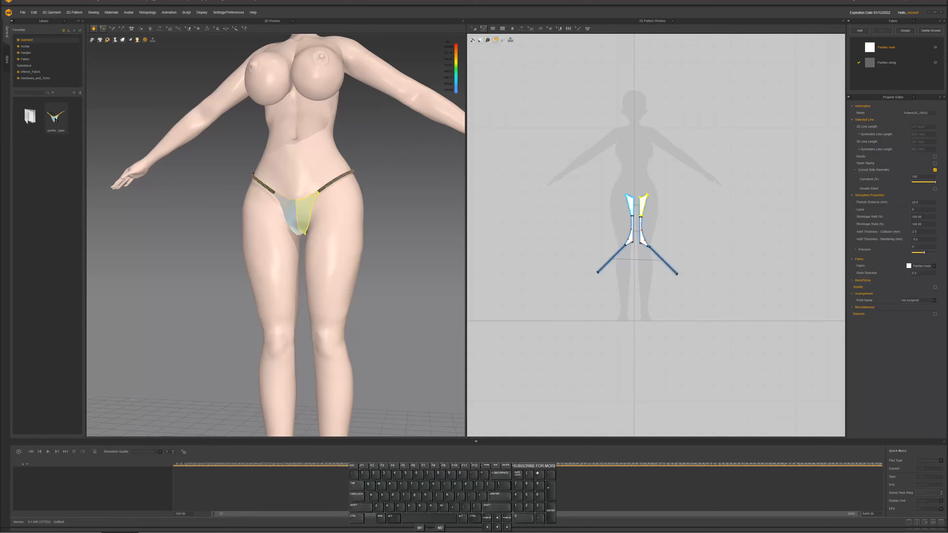
# Select all pattern pieces of the briefs and move them down, clear of the avatar silhouette's upper body
pyautogui.moveTo(224, 187); pyautogui.dragTo(268, 187, button='right')
pyautogui.moveTo(269, 168); pyautogui.dragTo(277, 287, button='middle')
pyautogui.moveTo(704, 302); pyautogui.dragTo(698, 326, button='middle')
pyautogui.press('a')
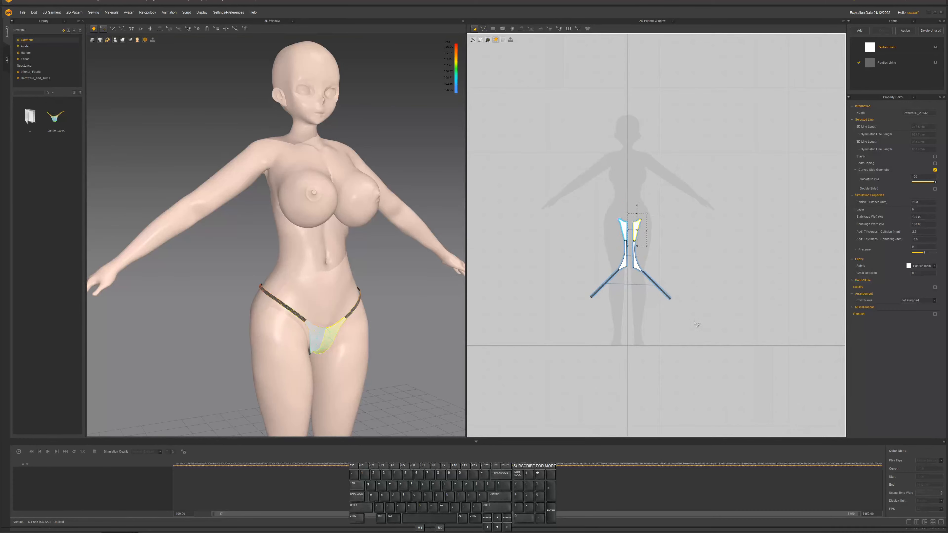
pyautogui.click(694, 322)
pyautogui.moveTo(583, 216); pyautogui.dragTo(629, 411)
# Draw a rectangular pattern piece over one side of the avatar silhouette's chest
pyautogui.scroll(4, 616, 128)
pyautogui.moveTo(328, 198); pyautogui.dragTo(315, 177, button='right')
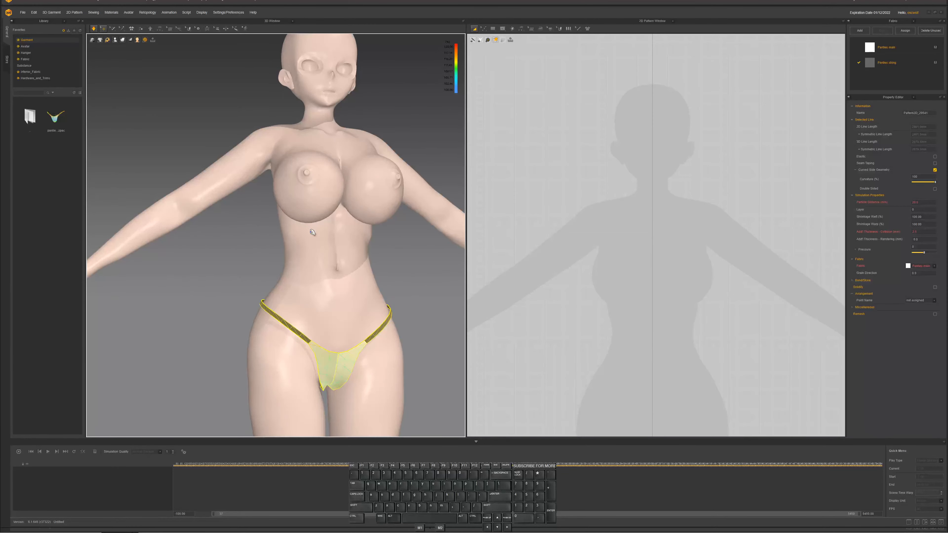
pyautogui.scroll(3, 313, 235)
pyautogui.scroll(3, 323, 221)
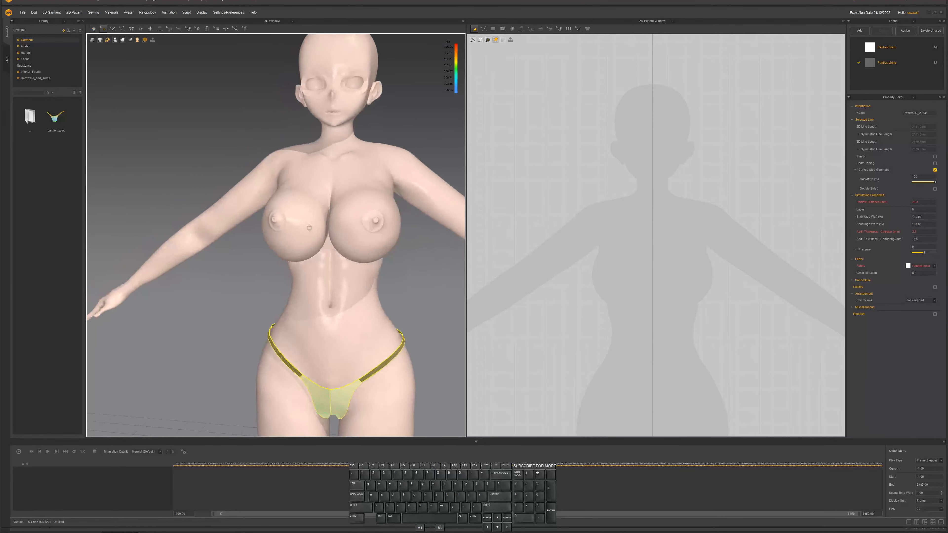
pyautogui.press('space')
pyautogui.moveTo(302, 235); pyautogui.dragTo(333, 228, button='right')
pyautogui.press('space')
pyautogui.scroll(4, 601, 260)
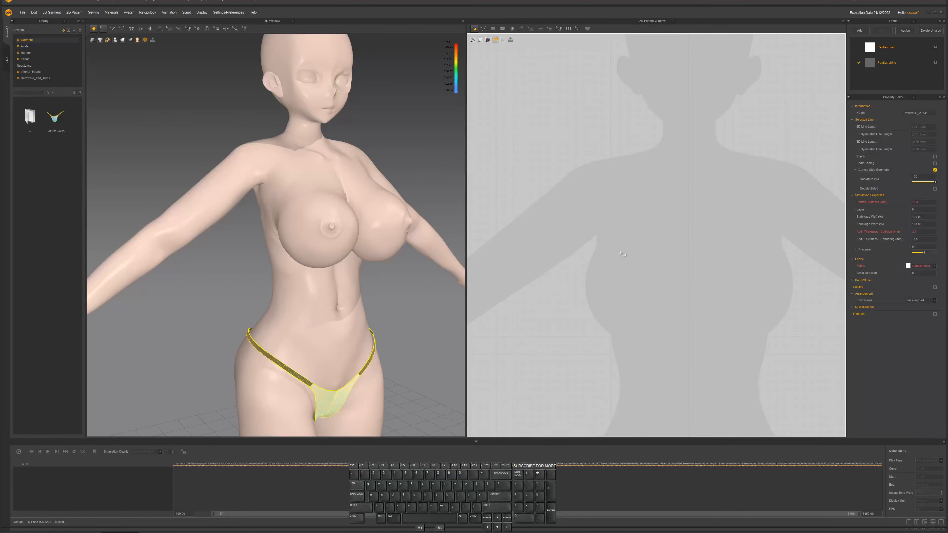
pyautogui.press('s')
pyautogui.moveTo(637, 256); pyautogui.dragTo(575, 335)
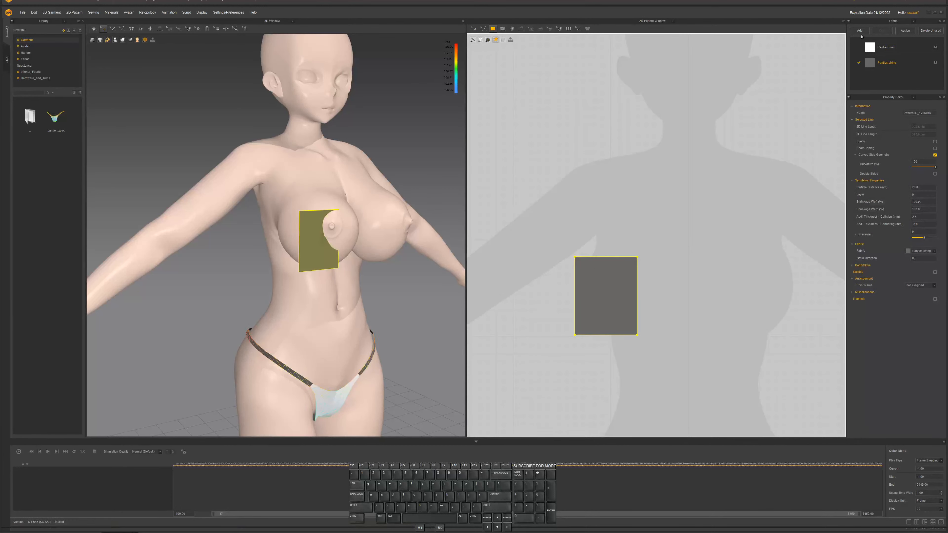
# Add a new fabric and name it "Bra main"
pyautogui.click(860, 31)
pyautogui.click(885, 78)
pyautogui.doubleClick(885, 78)
pyautogui.write('Bra main')
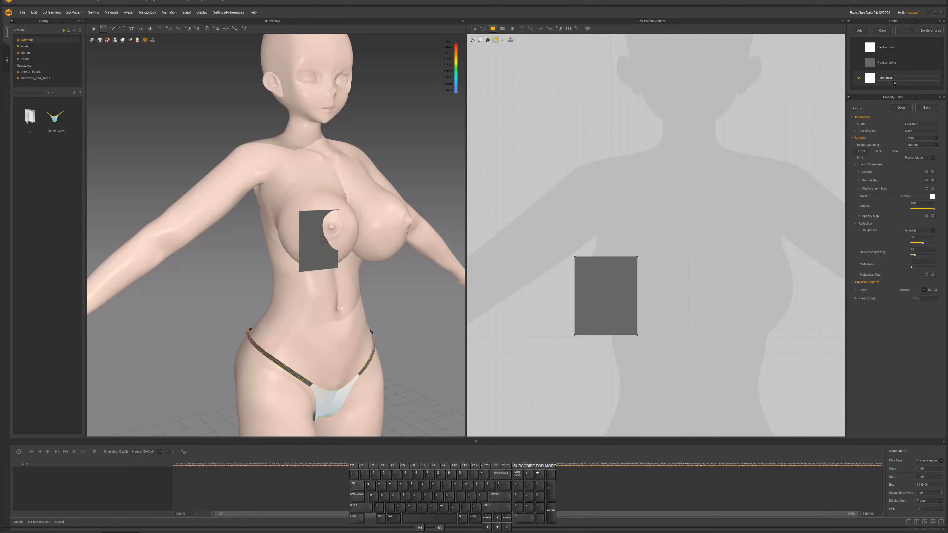
pyautogui.press('Return')
# Assign the "Bra main" fabric to the rectangular chest piece
pyautogui.click(601, 296)
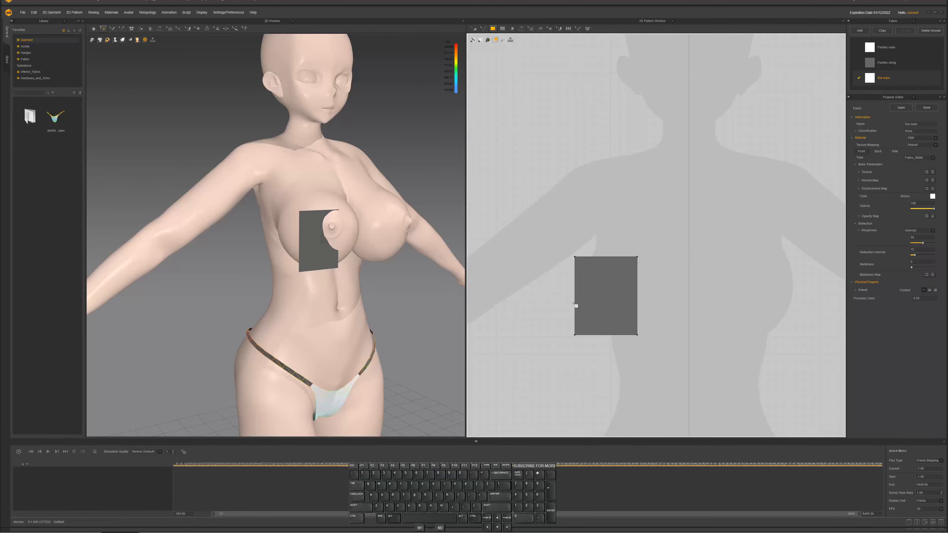
pyautogui.press('z')
pyautogui.click(601, 301)
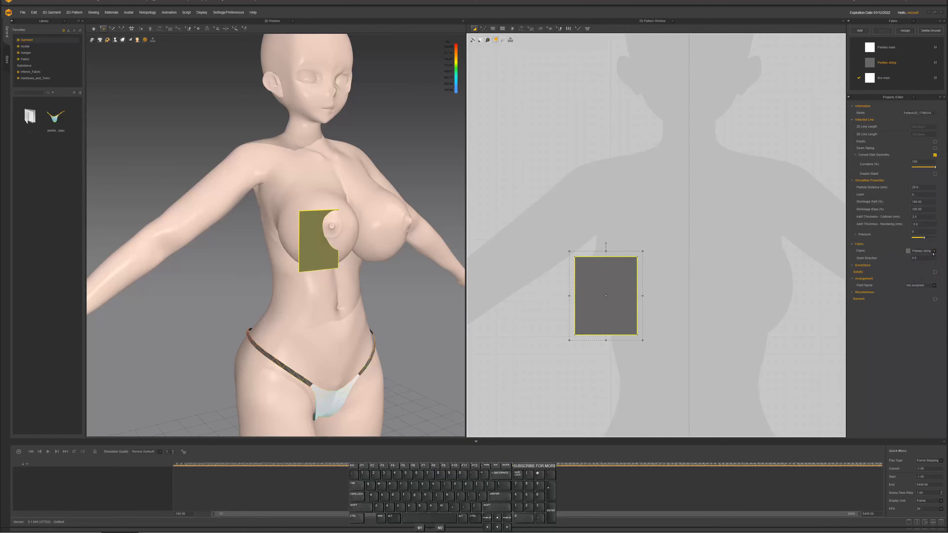
pyautogui.click(918, 269)
pyautogui.moveTo(620, 290); pyautogui.dragTo(612, 274, button='middle')
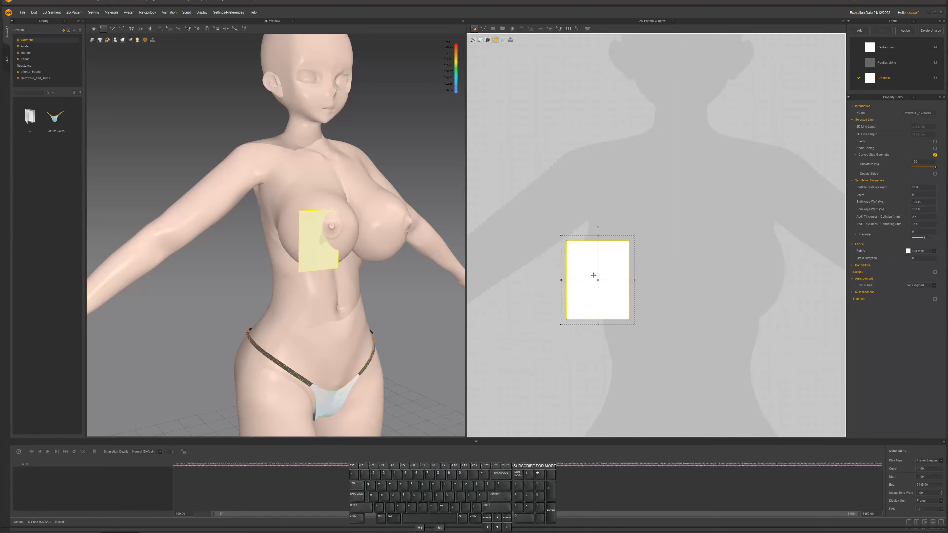
# Move the rectangular chest piece forward in 3D so it sits clear in front of the avatar's breast
pyautogui.moveTo(415, 267); pyautogui.dragTo(421, 271, button='right')
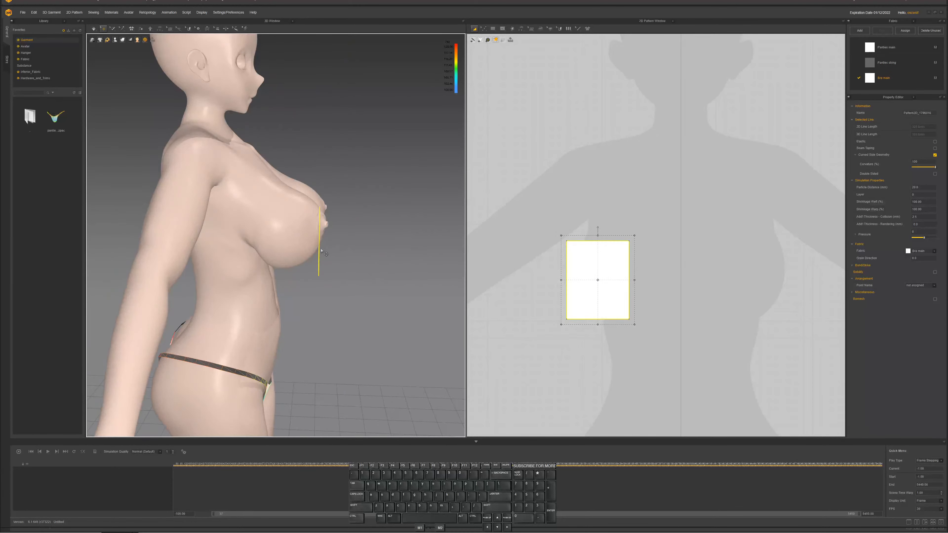
pyautogui.moveTo(320, 252); pyautogui.dragTo(342, 249)
pyautogui.press('2')
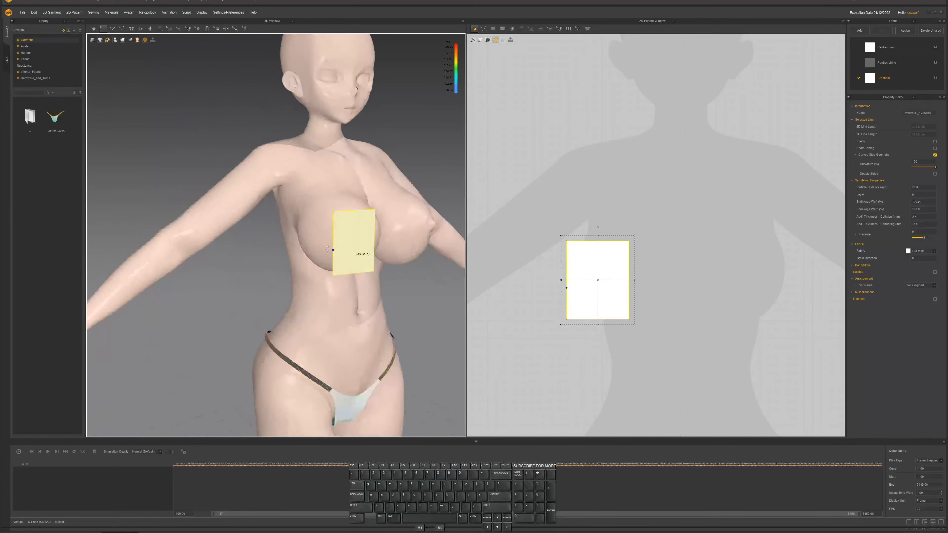
pyautogui.moveTo(335, 253); pyautogui.dragTo(322, 225, button='middle')
pyautogui.moveTo(322, 225); pyautogui.dragTo(335, 232, button='right')
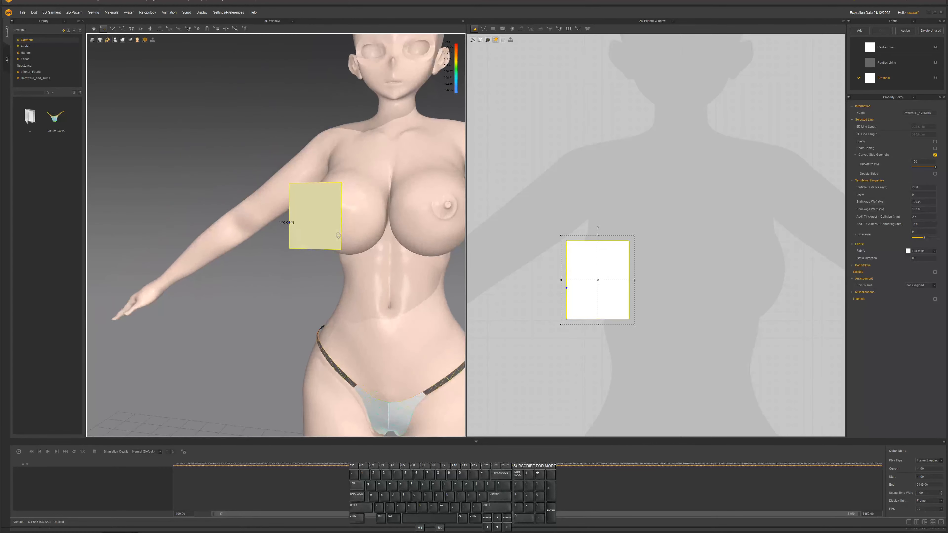
pyautogui.scroll(-1, 361, 238)
pyautogui.moveTo(646, 284); pyautogui.dragTo(628, 262, button='middle')
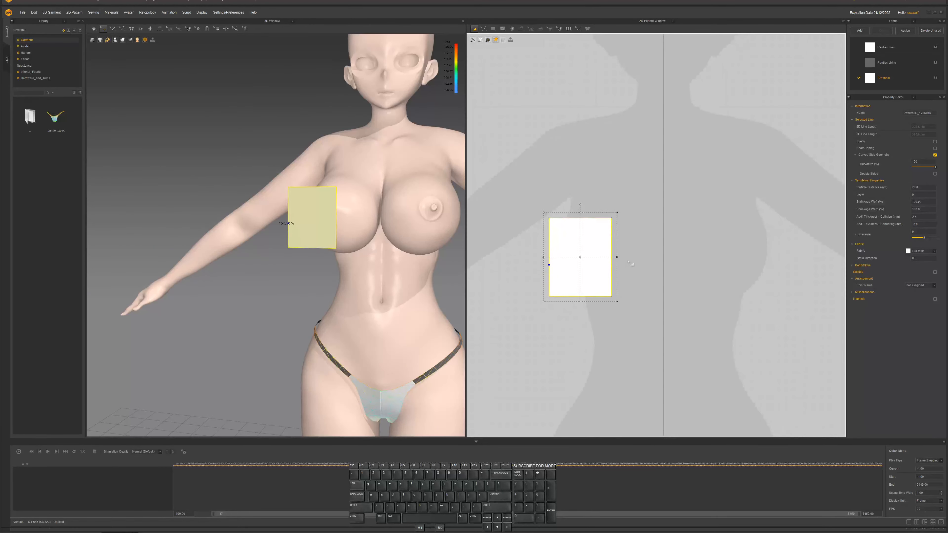
pyautogui.scroll(-1, 634, 257)
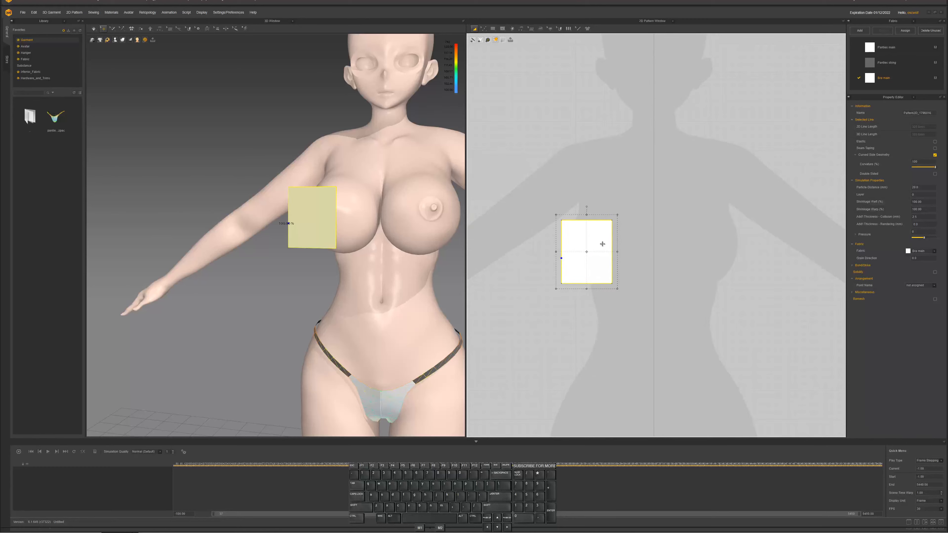
pyautogui.moveTo(355, 280); pyautogui.dragTo(388, 267, button='right')
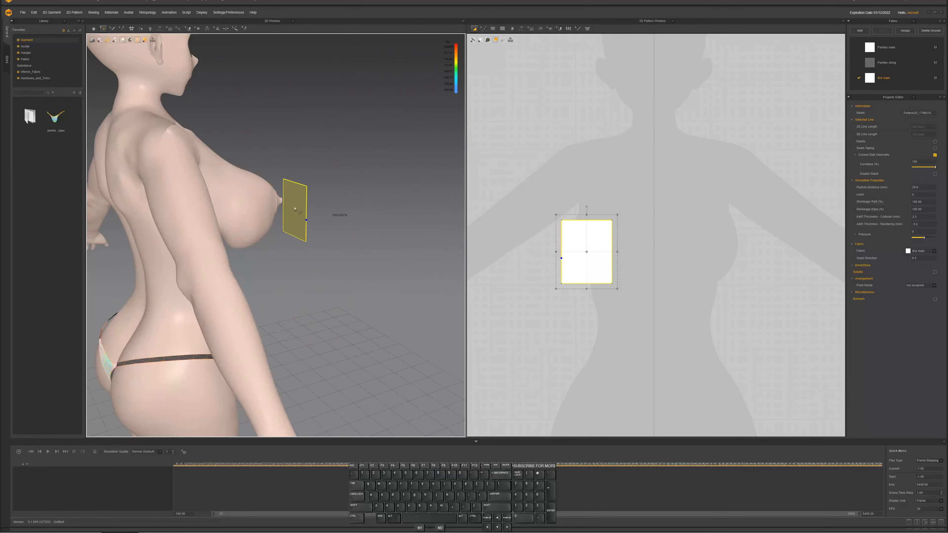
pyautogui.moveTo(289, 212); pyautogui.dragTo(275, 220, button='right')
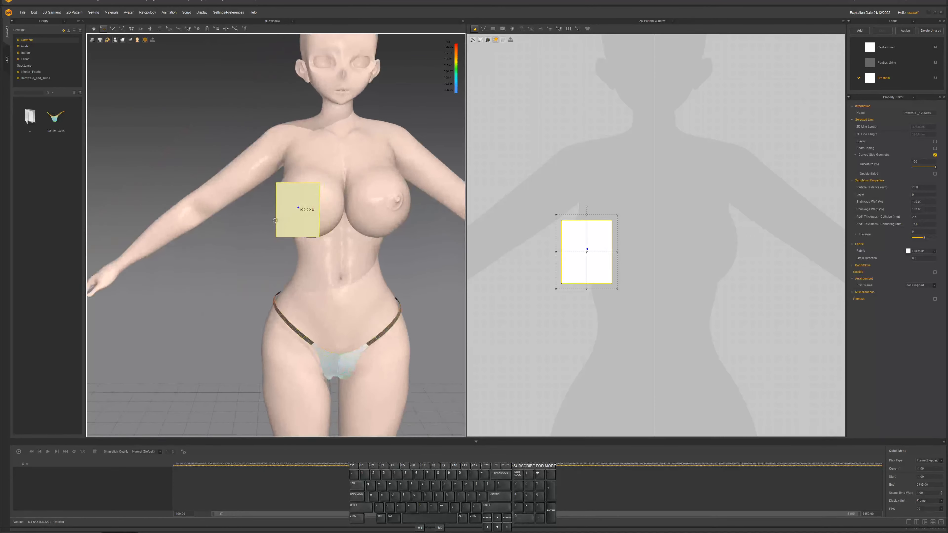
# Move both upper corners of the rectangular piece inward to shape it into a narrow-topped trapezoid cup
pyautogui.scroll(2, 634, 238)
pyautogui.press('z')
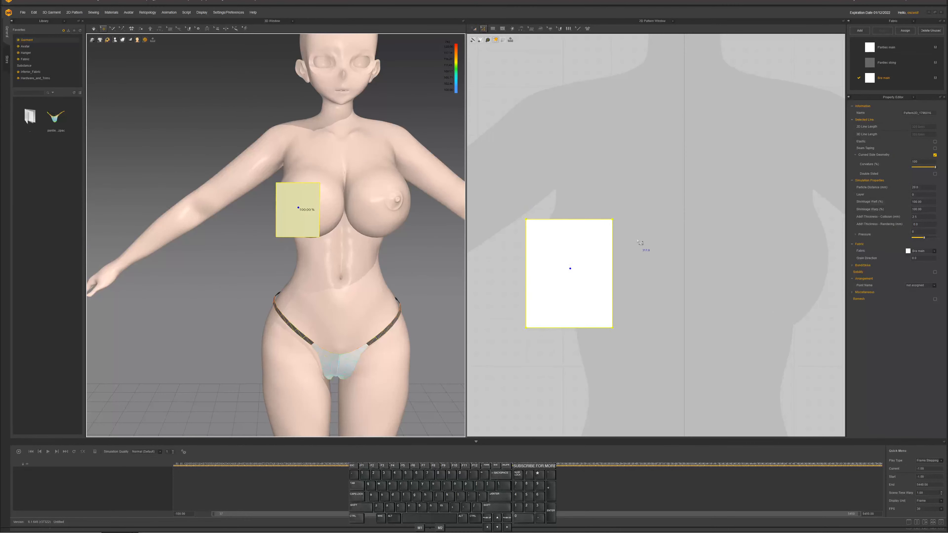
pyautogui.click(639, 242)
pyautogui.click(612, 219)
pyautogui.moveTo(616, 223); pyautogui.dragTo(584, 220)
pyautogui.moveTo(526, 220); pyautogui.dragTo(559, 223)
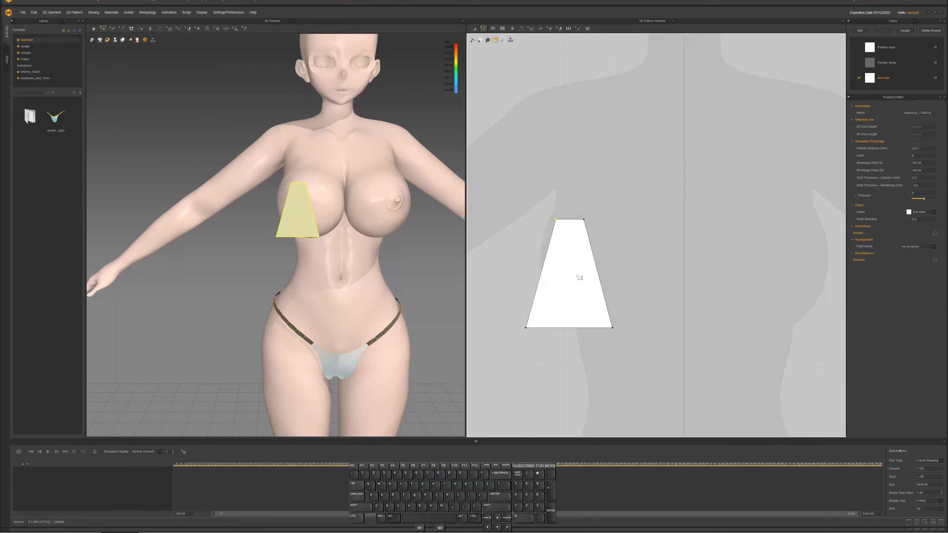
# Shift the cup piece slightly toward the centre line in the pattern and reposition it in front of the breast in 3D
pyautogui.press('a')
pyautogui.moveTo(577, 275); pyautogui.dragTo(588, 274)
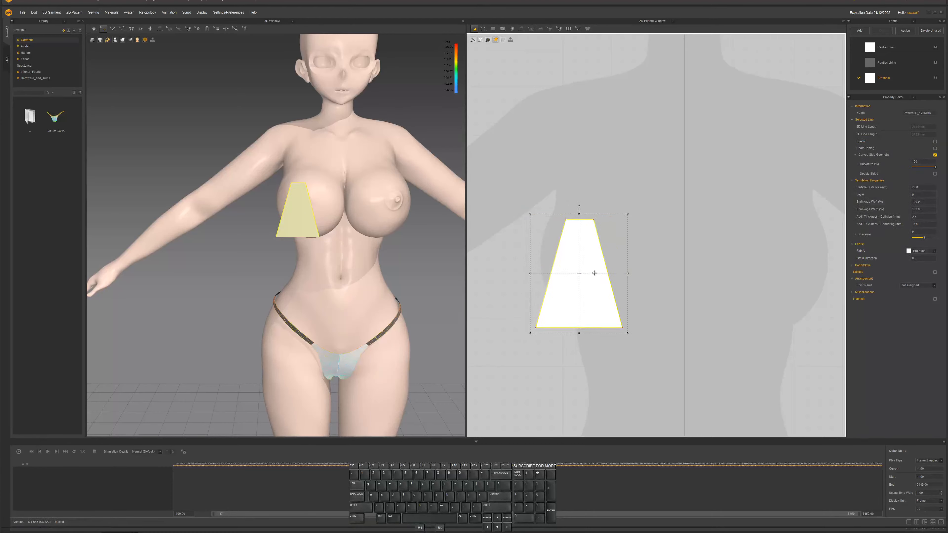
pyautogui.scroll(-3, 594, 273)
pyautogui.scroll(-2, 587, 252)
pyautogui.moveTo(261, 213); pyautogui.dragTo(317, 218, button='right')
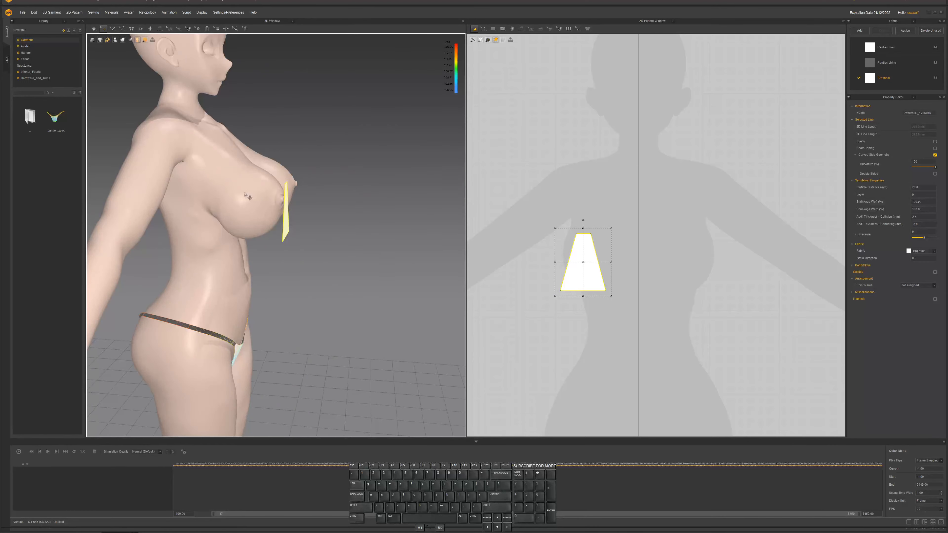
pyautogui.moveTo(276, 199); pyautogui.dragTo(298, 212, button='right')
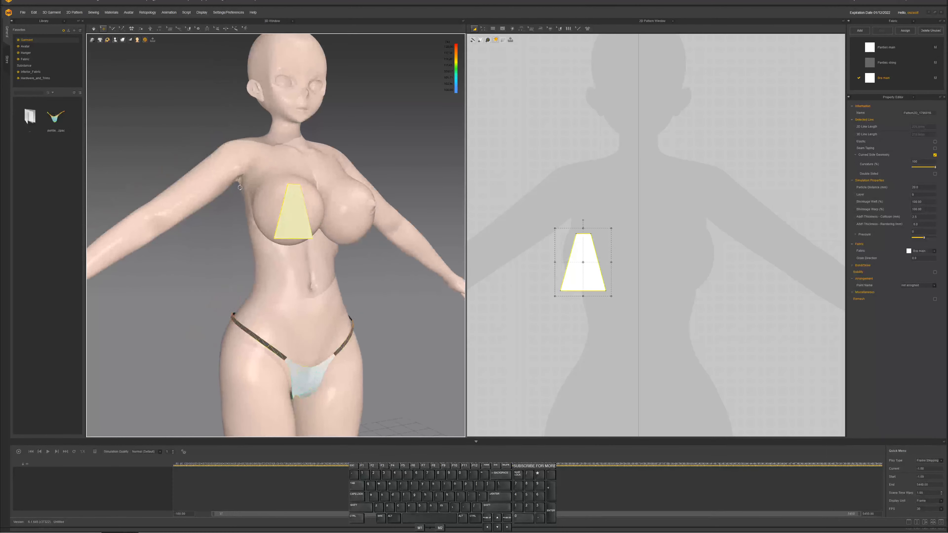
pyautogui.moveTo(299, 212); pyautogui.dragTo(307, 212)
# Add a point on each slanted side of the cup piece, just above its lower corners
pyautogui.scroll(2, 585, 289)
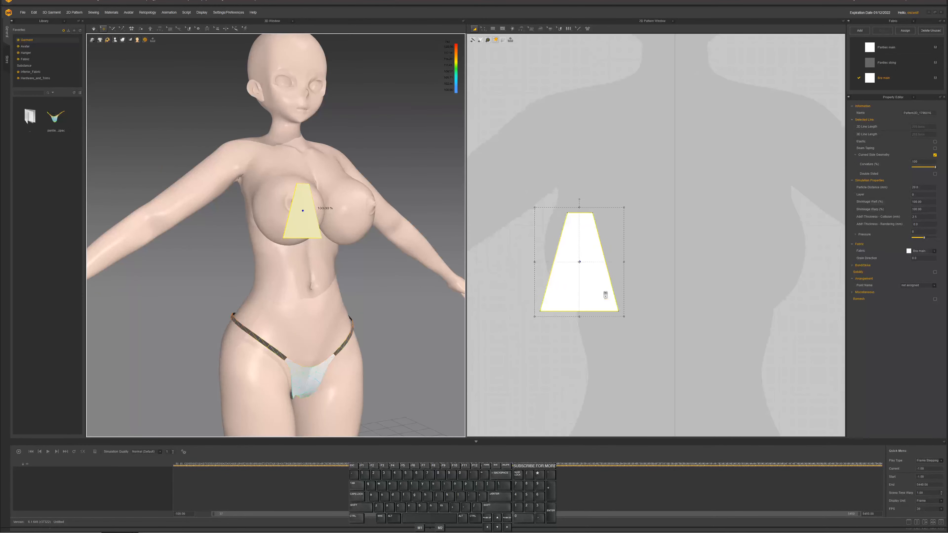
pyautogui.press('z')
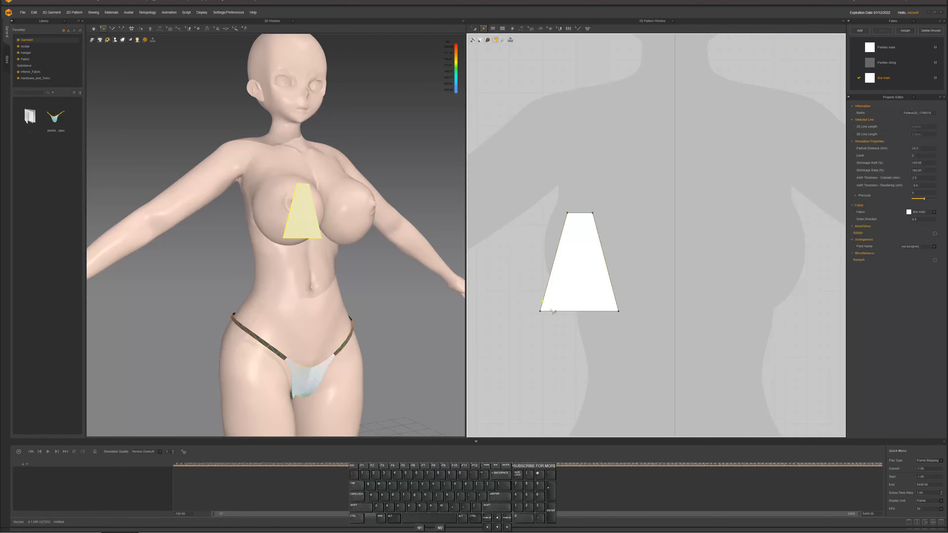
pyautogui.click(617, 303)
# Draw a narrow horizontal rectangular band across the silhouette's centre line, below the cup piece
pyautogui.scroll(-6, 598, 257)
pyautogui.press('s')
pyautogui.moveTo(607, 289); pyautogui.dragTo(645, 293)
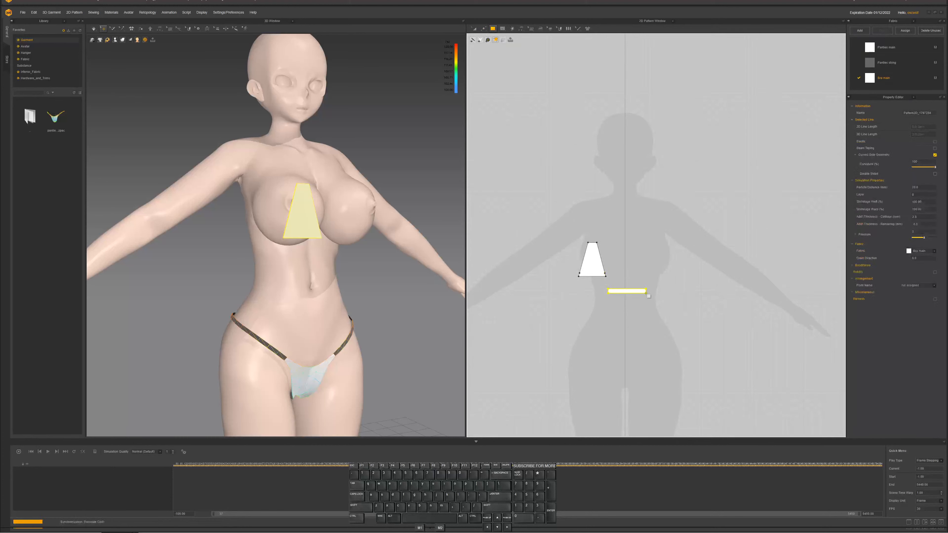
# Lower the top edge of the horizontal band to make it thinner
pyautogui.scroll(8, 636, 285)
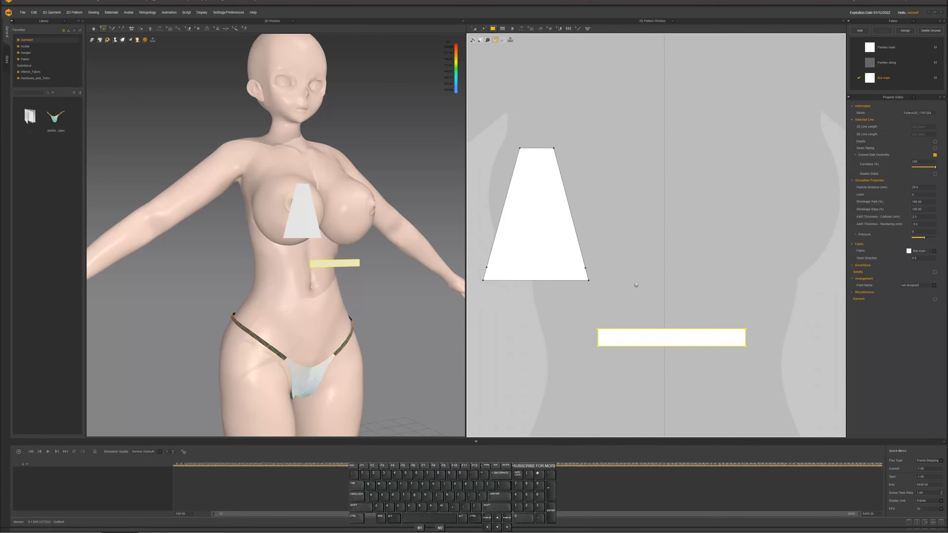
pyautogui.press('z')
pyautogui.scroll(3, 638, 278)
pyautogui.moveTo(650, 339); pyautogui.dragTo(651, 362)
pyautogui.scroll(-5, 651, 362)
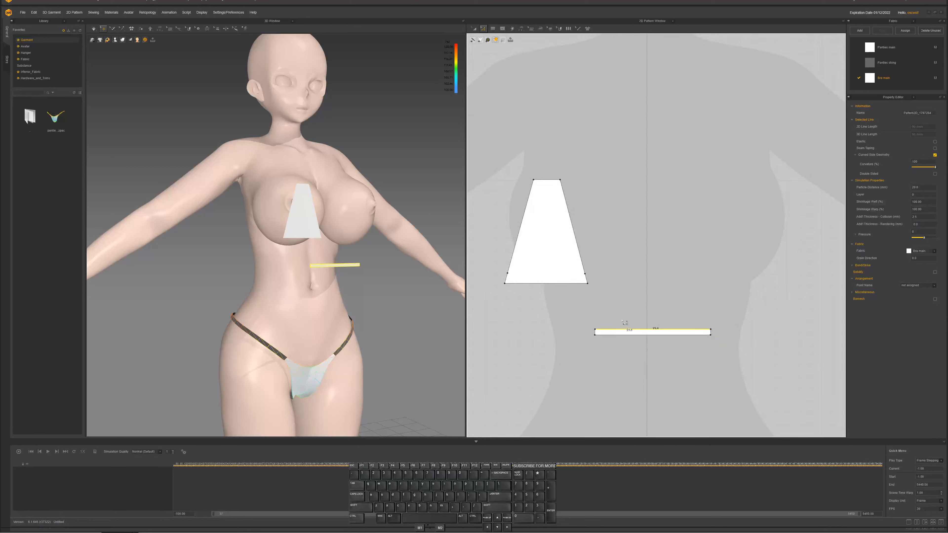
# Sew the band's end nearest the cup to the short segment at the bottom of the cup's inner side
pyautogui.press('n')
pyautogui.click(594, 331)
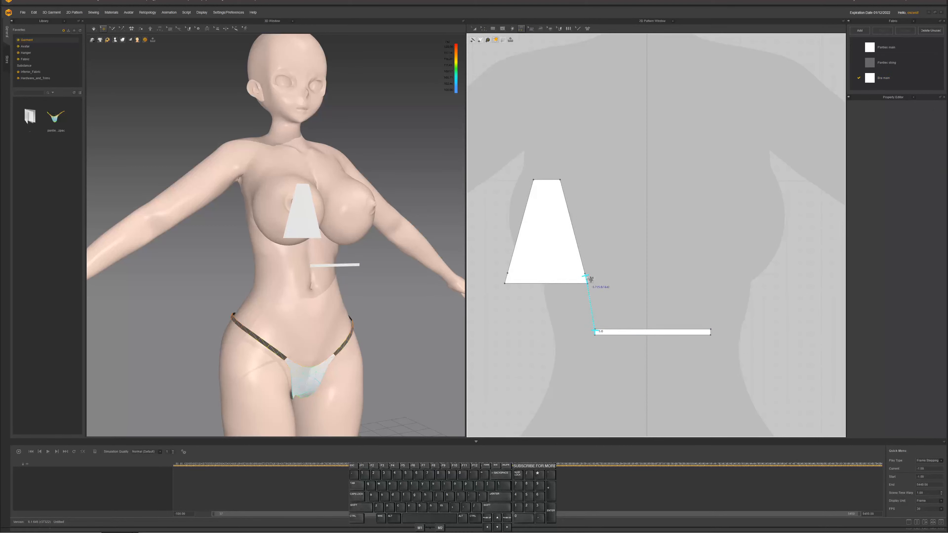
pyautogui.click(586, 276)
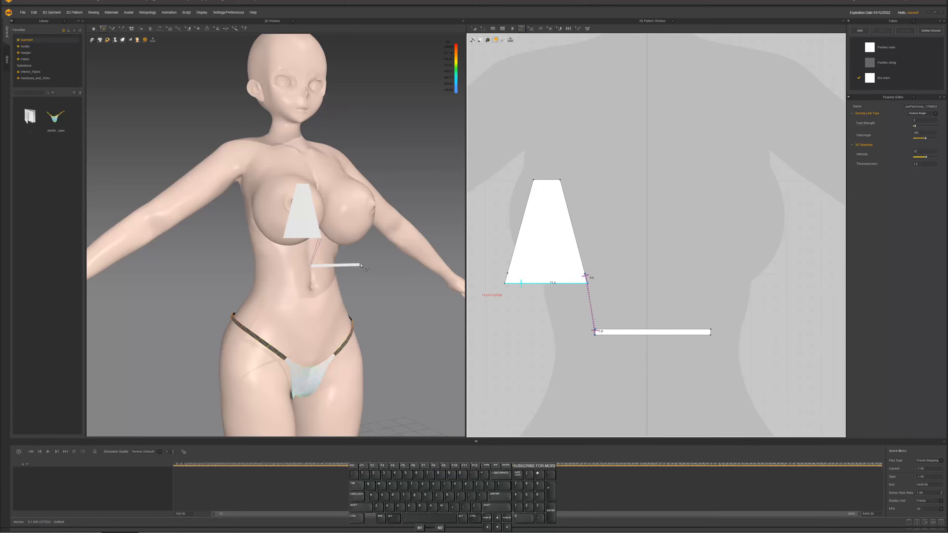
pyautogui.moveTo(351, 260); pyautogui.dragTo(332, 260, button='right')
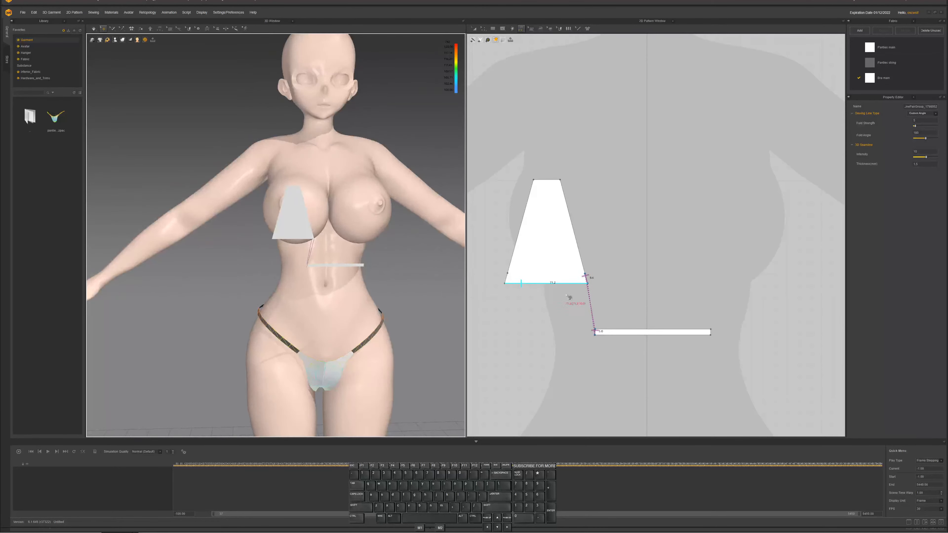
# Create a symmetric copy of the cup piece and place it on the opposite side of the chest
pyautogui.press('a')
pyautogui.click(546, 239)
pyautogui.press('ctrl')
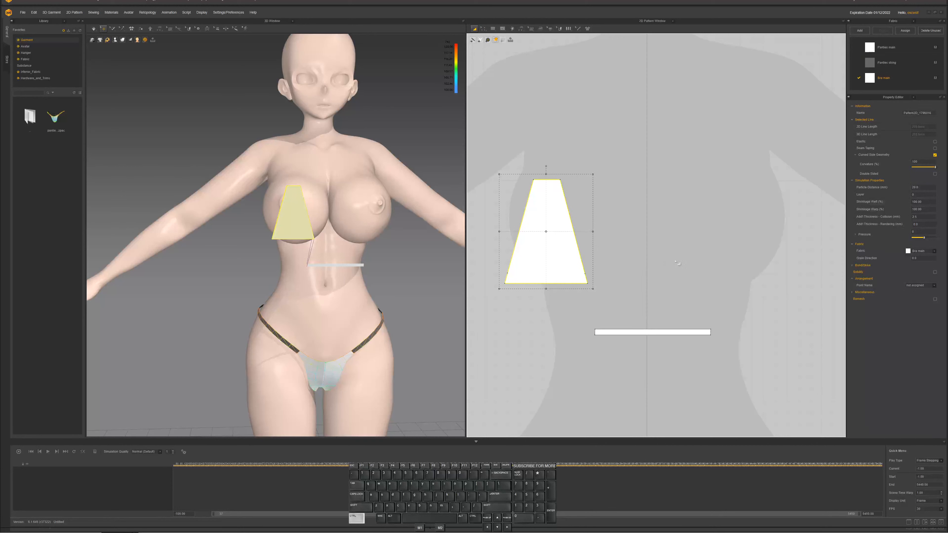
pyautogui.hotkey('ctrl', 'd')
pyautogui.click(743, 232)
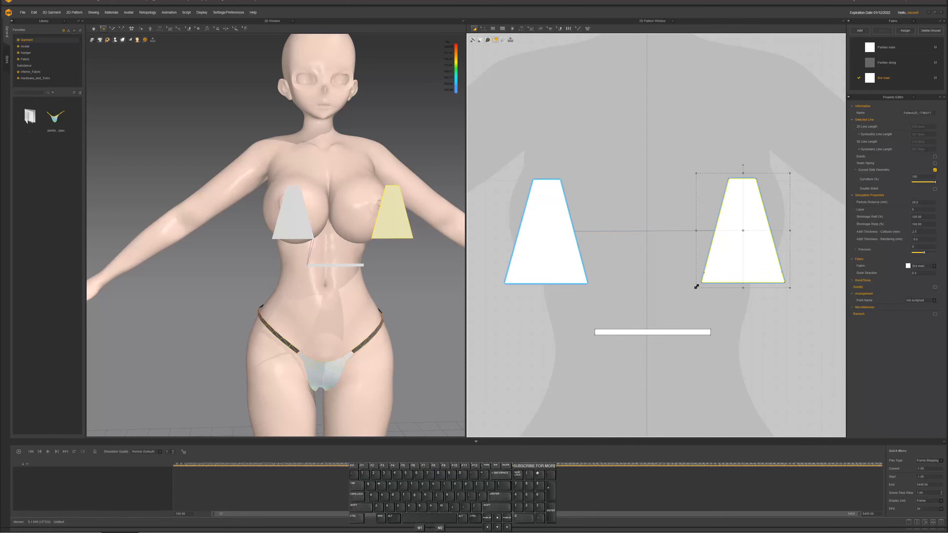
# Sew the band's free end to the short lower segment on the mirrored cup's inner side
pyautogui.press('n')
pyautogui.click(710, 332)
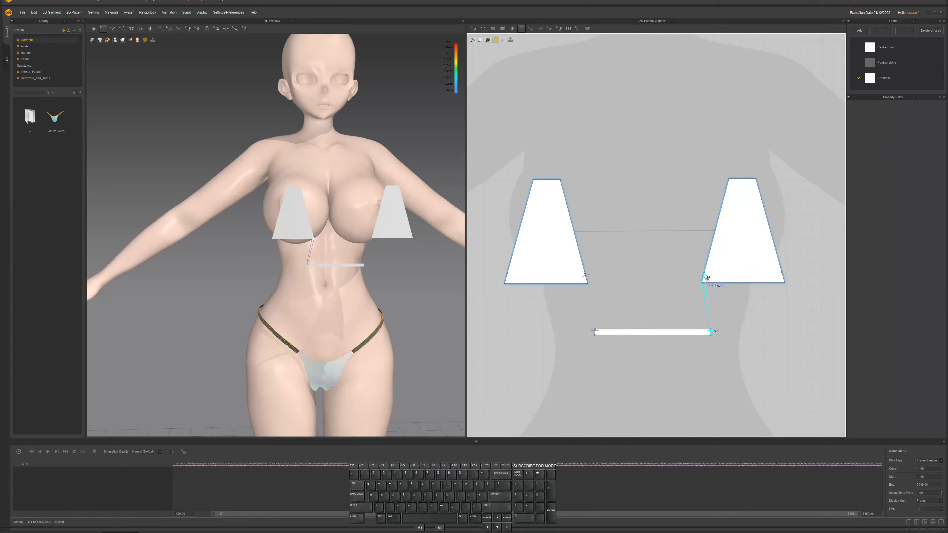
pyautogui.click(703, 278)
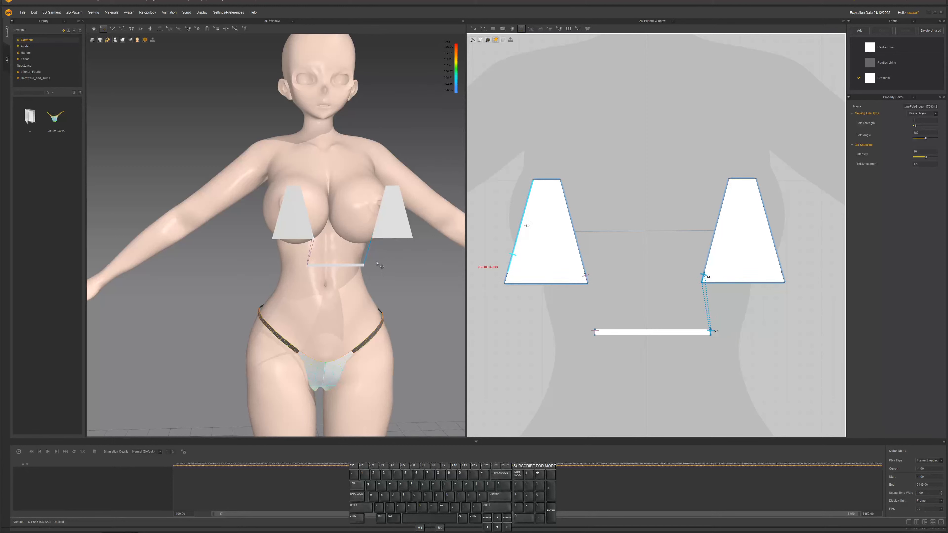
# Draw a long, narrow vertical strap piece above the original cup
pyautogui.scroll(-5, 560, 239)
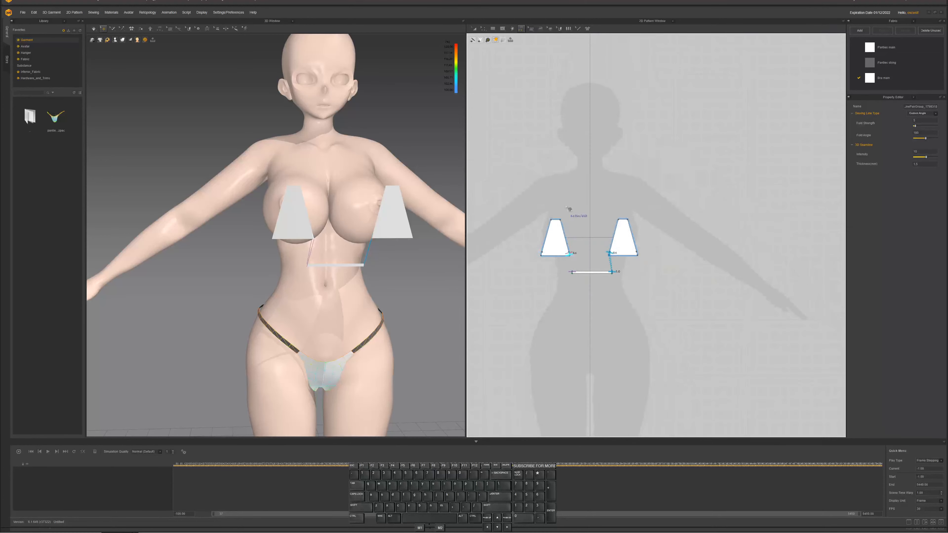
pyautogui.press('s')
pyautogui.moveTo(548, 146); pyautogui.dragTo(556, 207)
pyautogui.scroll(5, 562, 206)
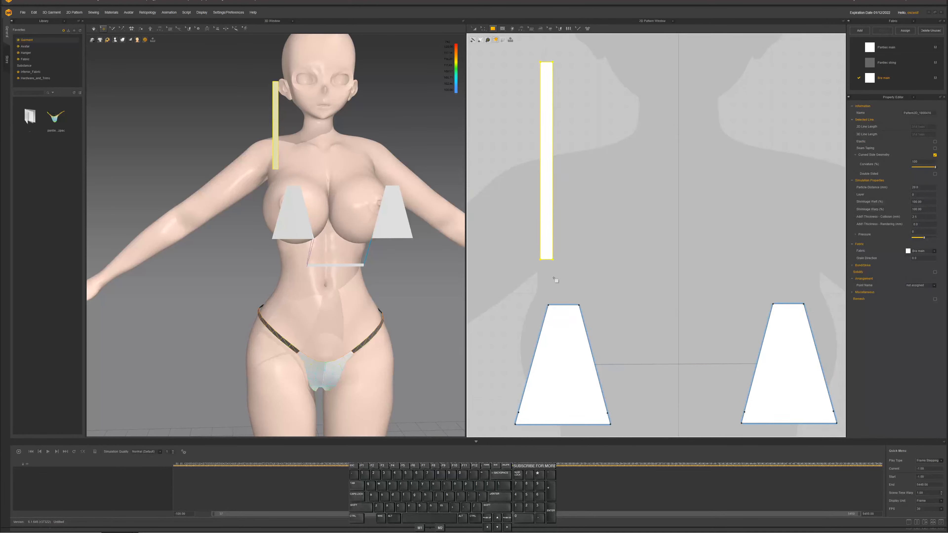
# Sew the strap's lower edge to the top edge of the original cup
pyautogui.press('n')
pyautogui.click(548, 259)
pyautogui.click(571, 305)
# Create a symmetric copy of the strap and place it above the mirrored cup
pyautogui.press('a')
pyautogui.hotkey('ctrl', 'c')
pyautogui.hotkey('ctrl', 'd')
pyautogui.click(793, 159)
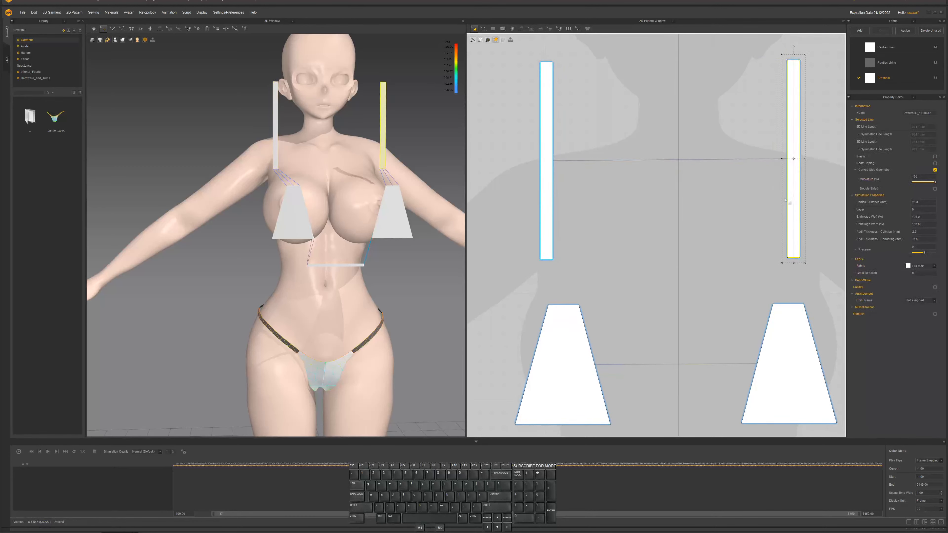
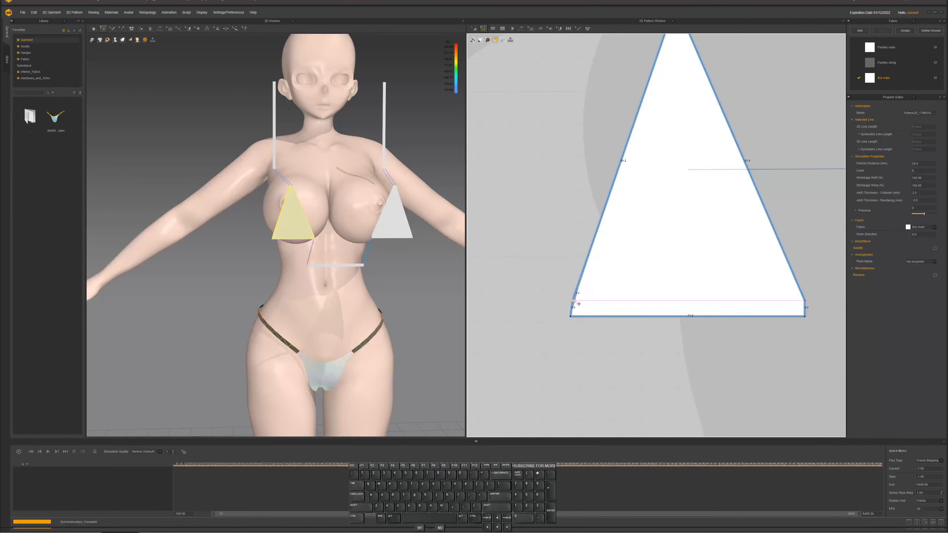
# Pin the upper ends of both shoulder straps in the 3D view
pyautogui.scroll(-7, 589, 301)
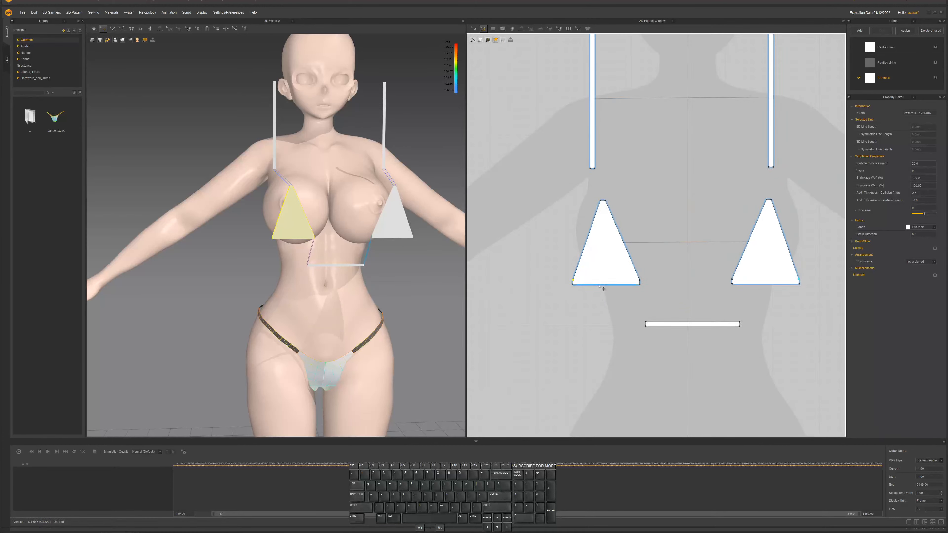
pyautogui.scroll(-3, 601, 291)
pyautogui.scroll(8, 600, 113)
pyautogui.moveTo(209, 168); pyautogui.dragTo(246, 172, button='right')
pyautogui.moveTo(247, 160); pyautogui.dragTo(247, 263, button='middle')
pyautogui.press('w')
pyautogui.click(274, 190)
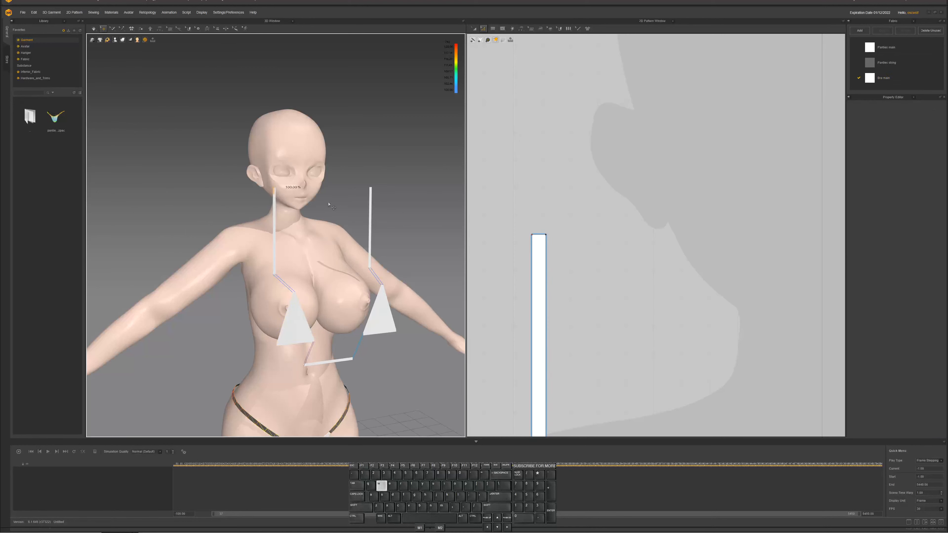
pyautogui.click(371, 190)
pyautogui.moveTo(340, 267); pyautogui.dragTo(320, 267, button='right')
# Pin the top of the mirrored cup in 3D and start the simulation
pyautogui.press('w')
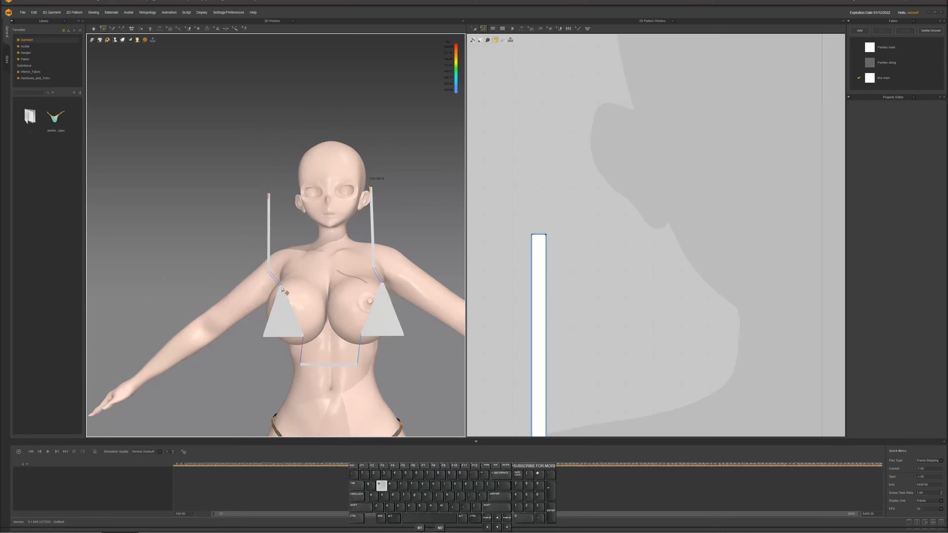
pyautogui.click(382, 287)
pyautogui.press('space')
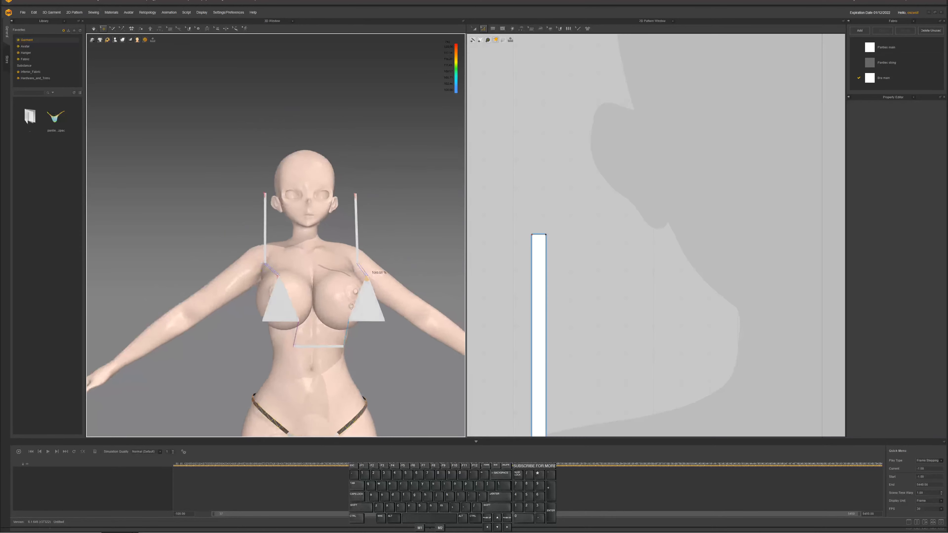
# Pull the pinned upper ends of both shoulder straps back toward the avatar's neck in the 3D view
pyautogui.moveTo(345, 309)
pyautogui.mouseDown(button='right')
pyautogui.moveTo(365, 308)
pyautogui.moveTo(328, 298)
pyautogui.moveTo(350, 308)
pyautogui.mouseUp(button='right')
pyautogui.press('space')
pyautogui.moveTo(371, 263); pyautogui.dragTo(381, 264, button='right')
pyautogui.moveTo(428, 236); pyautogui.dragTo(251, 267)
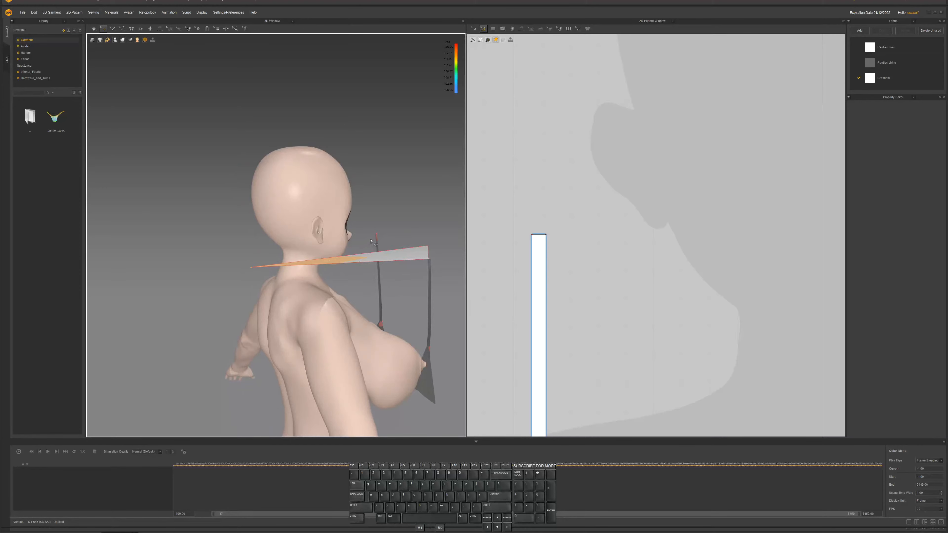
pyautogui.moveTo(375, 238); pyautogui.dragTo(240, 254)
# Reposition the strap ends behind the avatar's neck and simulate the bra
pyautogui.moveTo(240, 254); pyautogui.dragTo(342, 267, button='right')
pyautogui.press('space')
pyautogui.moveTo(337, 275); pyautogui.dragTo(397, 269)
pyautogui.moveTo(444, 282); pyautogui.dragTo(433, 273)
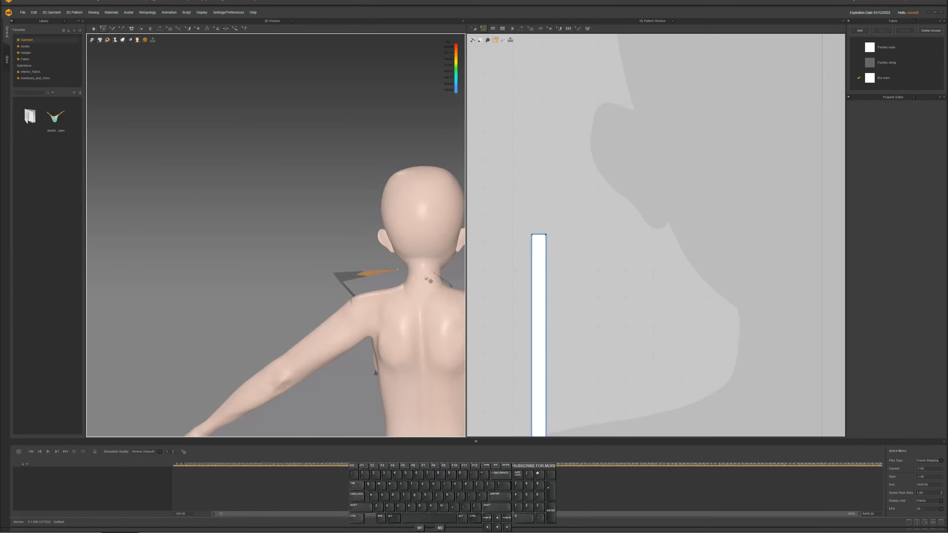
pyautogui.press('space')
pyautogui.press('space')
pyautogui.moveTo(398, 280); pyautogui.dragTo(516, 280, button='right')
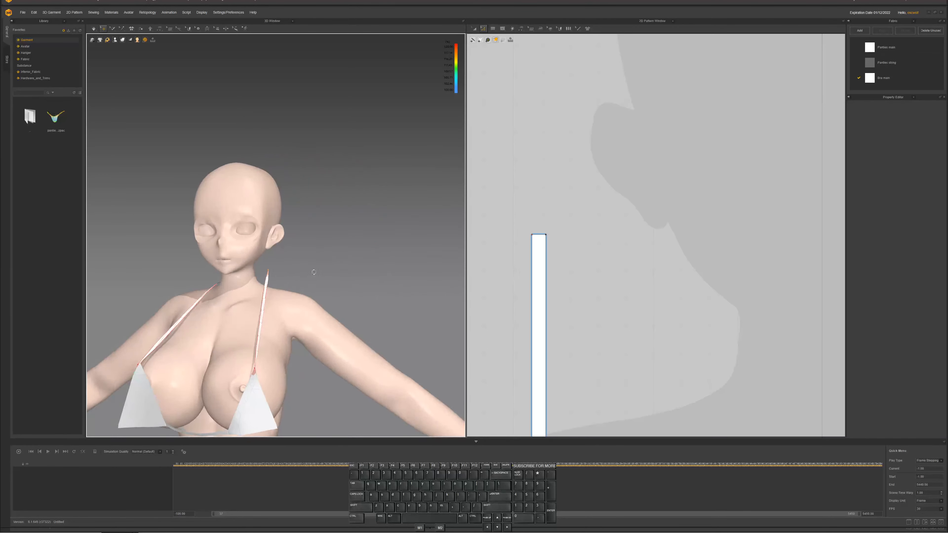
# Sew the upper ends of the two shoulder straps together to form a halter neck
pyautogui.moveTo(311, 268); pyautogui.dragTo(358, 276, button='right')
pyautogui.scroll(-3, 597, 261)
pyautogui.moveTo(560, 244); pyautogui.dragTo(721, 286, button='middle')
pyautogui.click(520, 28)
pyautogui.click(721, 287)
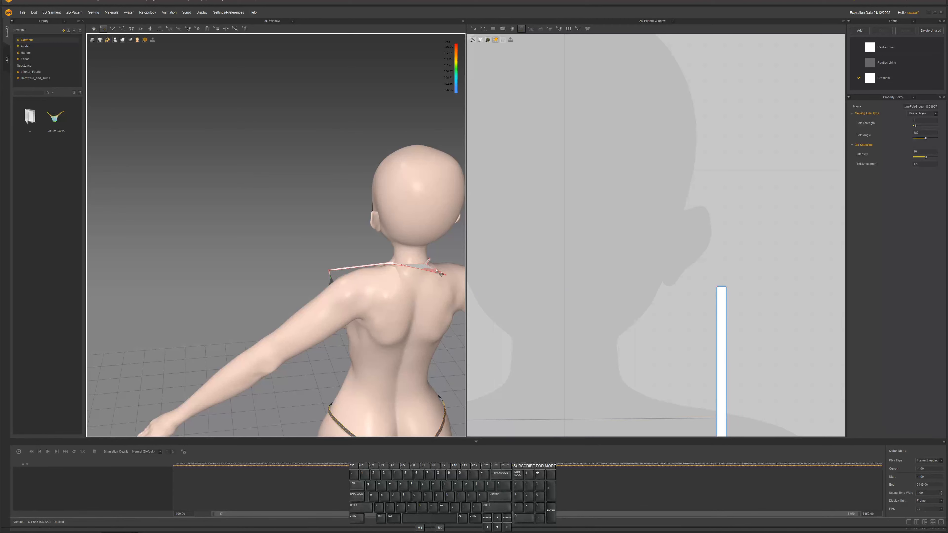
# Pull the sewn strap ends into place around the back of the avatar's neck during simulation
pyautogui.press('w')
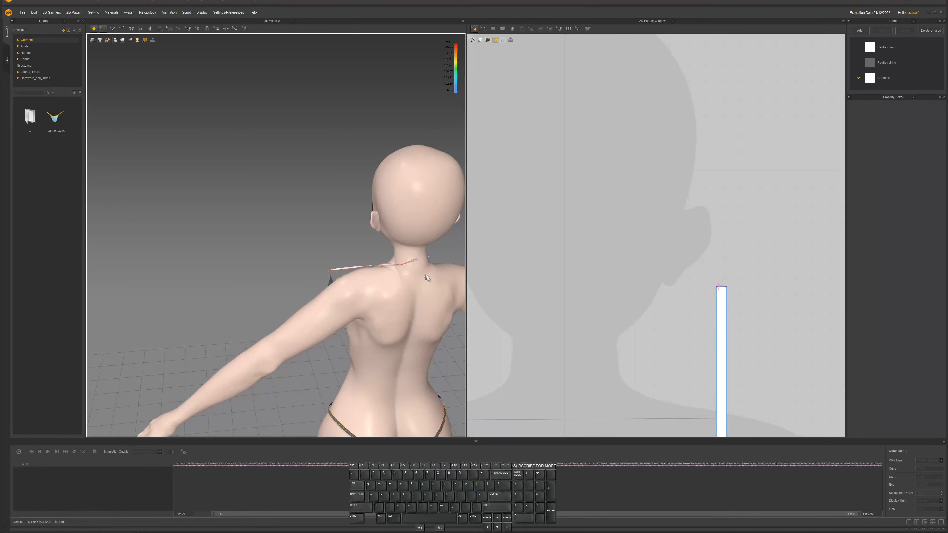
pyautogui.moveTo(434, 276); pyautogui.dragTo(408, 278, button='right')
pyautogui.scroll(2, 408, 277)
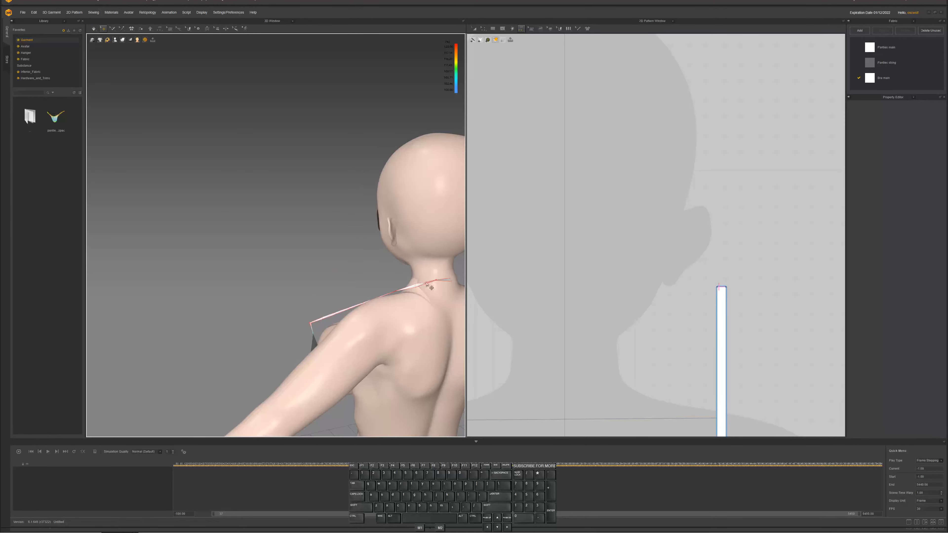
pyautogui.moveTo(421, 284); pyautogui.dragTo(346, 276, button='right')
pyautogui.press('f')
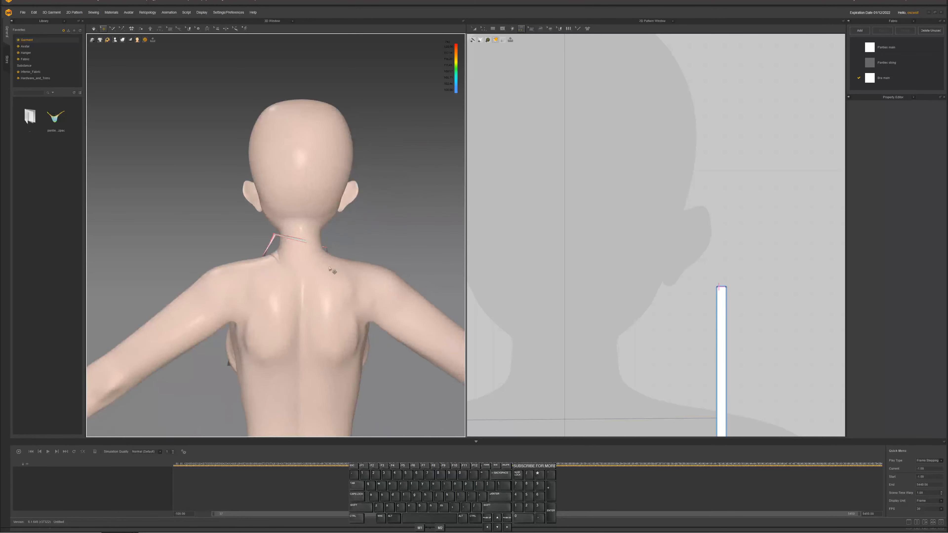
pyautogui.moveTo(298, 249)
pyautogui.mouseDown(button='right')
pyautogui.moveTo(341, 250)
pyautogui.moveTo(286, 246)
pyautogui.mouseUp(button='right')
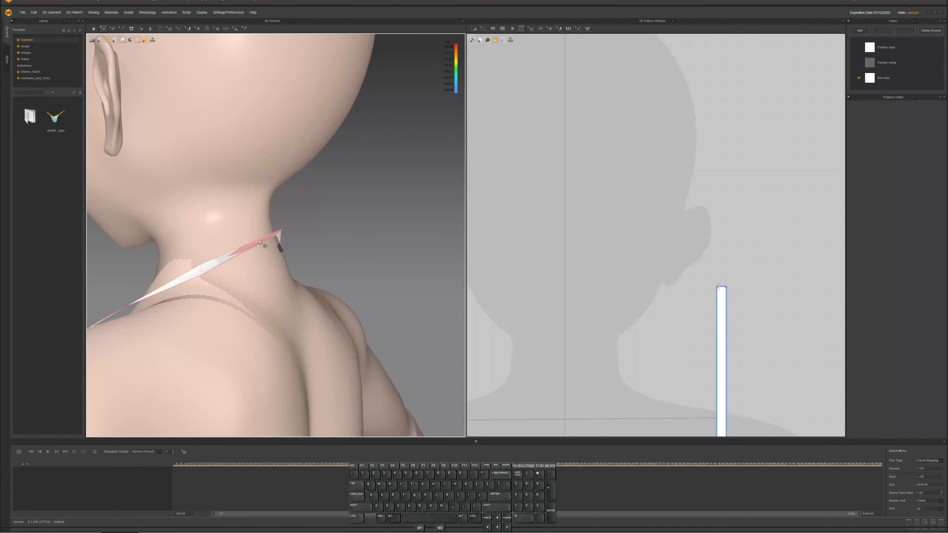
pyautogui.moveTo(258, 243); pyautogui.dragTo(298, 241, button='right')
pyautogui.moveTo(317, 234); pyautogui.dragTo(359, 208)
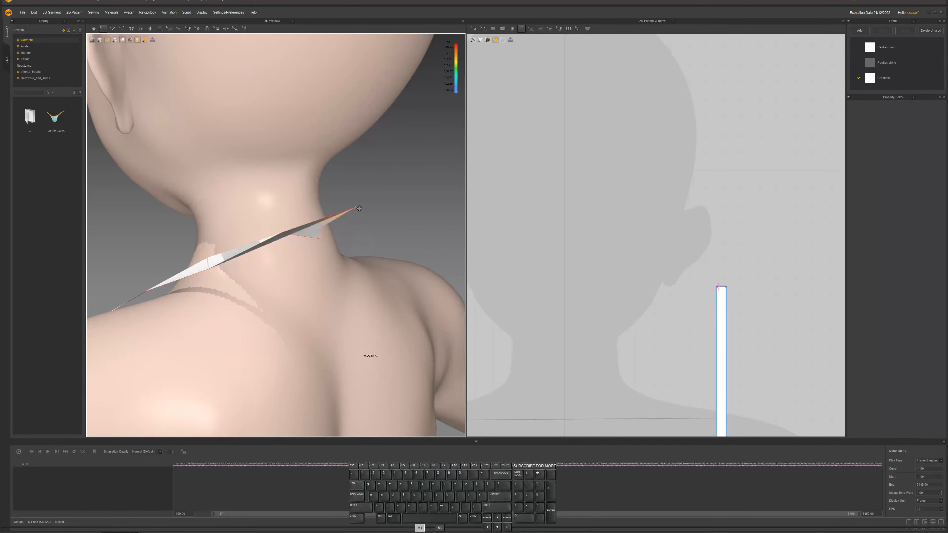
pyautogui.moveTo(364, 233); pyautogui.dragTo(335, 230, button='right')
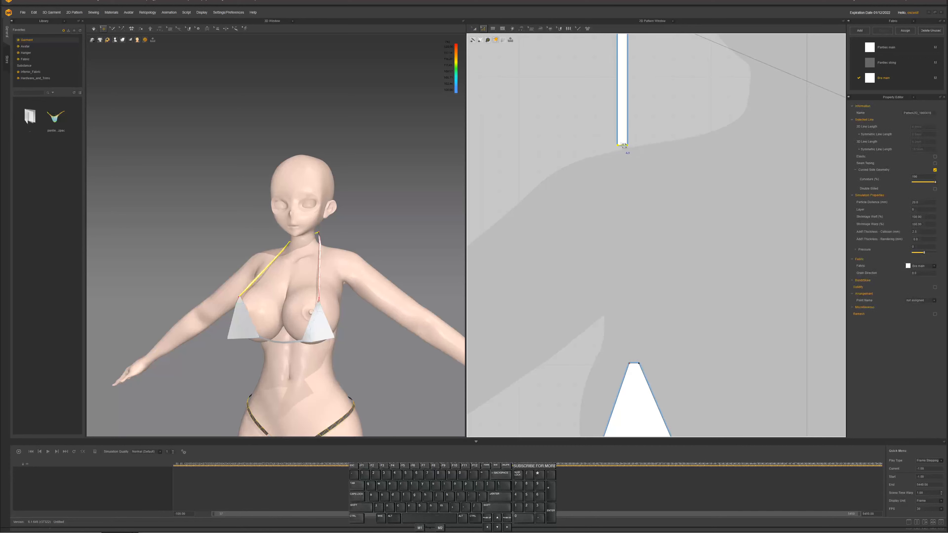
# Lengthen the shoulder strap by moving its lower edge down close to the cup's top, and simulate the fit
pyautogui.moveTo(622, 146); pyautogui.dragTo(626, 331)
pyautogui.press('space')
pyautogui.scroll(3, 348, 296)
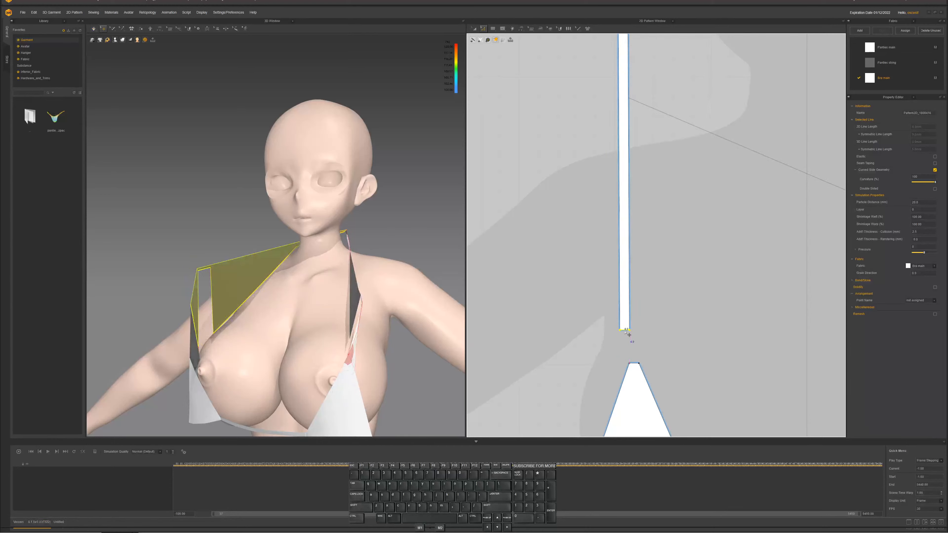
pyautogui.moveTo(377, 302)
pyautogui.mouseDown(button='right')
pyautogui.moveTo(357, 304)
pyautogui.moveTo(372, 303)
pyautogui.mouseUp(button='right')
pyautogui.press('space')
pyautogui.press('space')
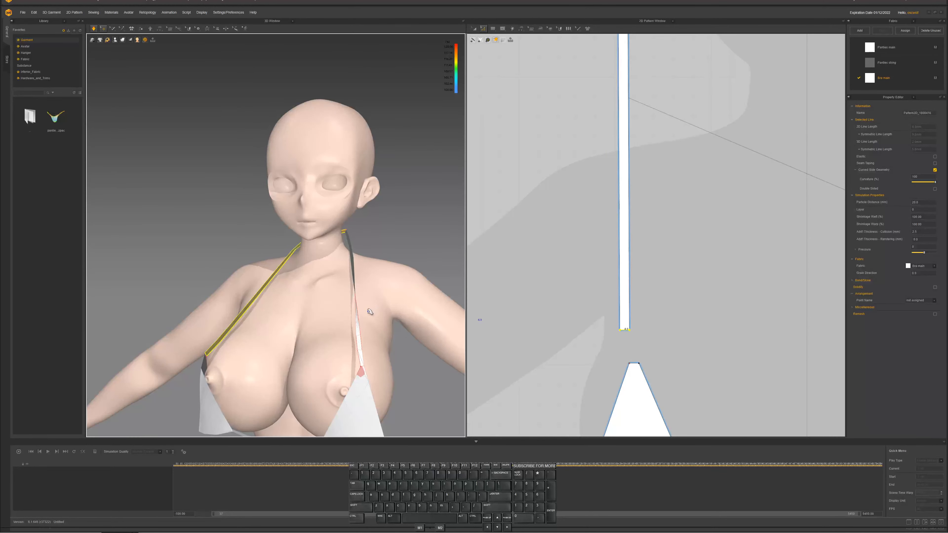
# Shorten the shoulder strap by raising its lower edge, and adjust the straps and cups in the running simulation
pyautogui.moveTo(624, 330); pyautogui.dragTo(627, 269)
pyautogui.moveTo(317, 306)
pyautogui.mouseDown(button='right')
pyautogui.moveTo(295, 302)
pyautogui.moveTo(327, 300)
pyautogui.mouseUp(button='right')
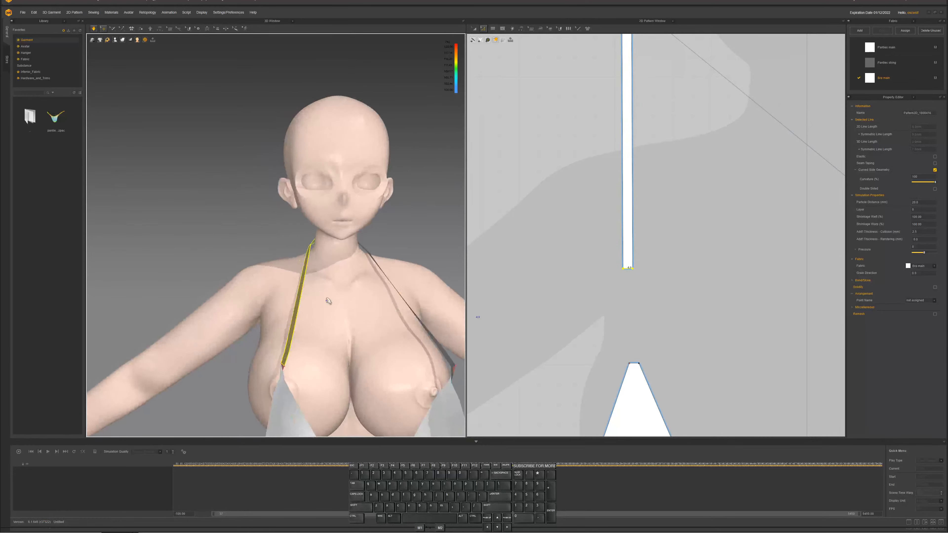
pyautogui.click(299, 302)
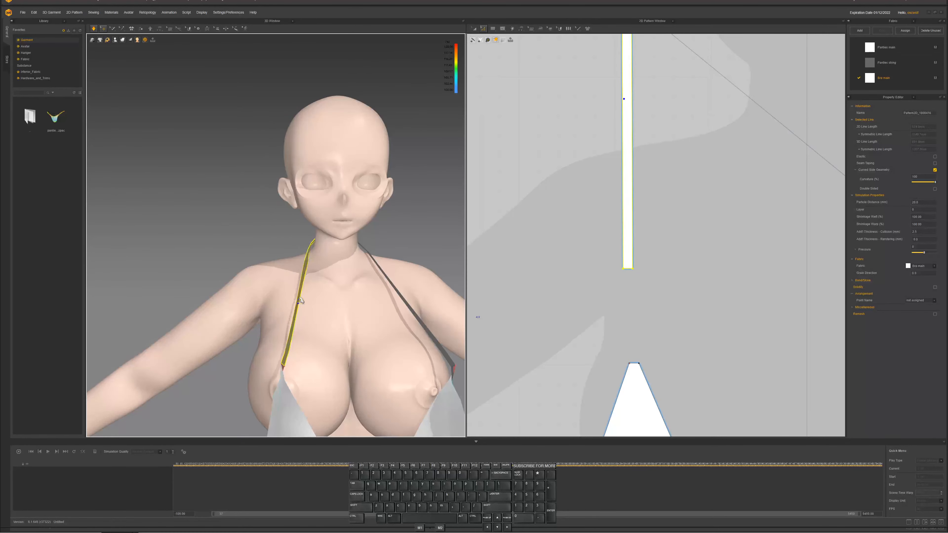
pyautogui.moveTo(300, 301); pyautogui.dragTo(287, 340, button='right')
pyautogui.click(245, 346)
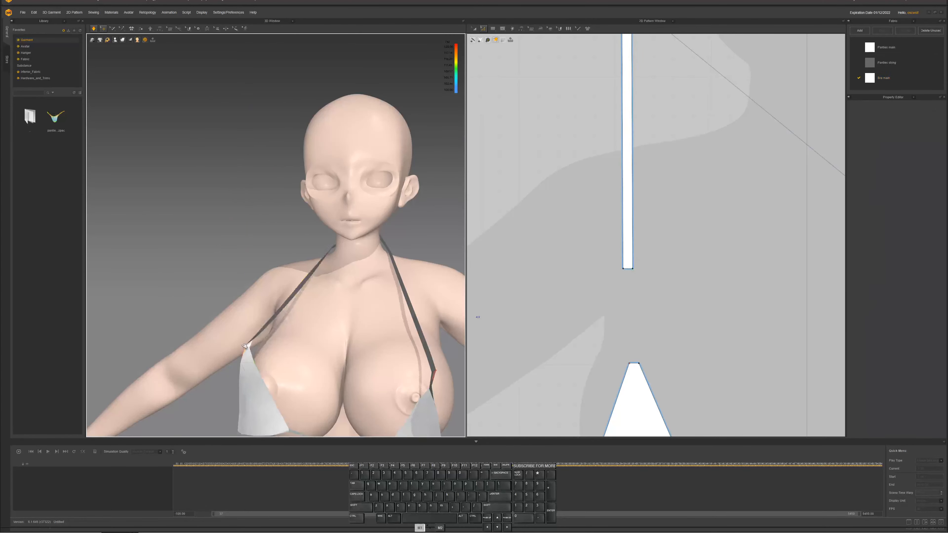
pyautogui.moveTo(245, 345); pyautogui.dragTo(327, 350, button='right')
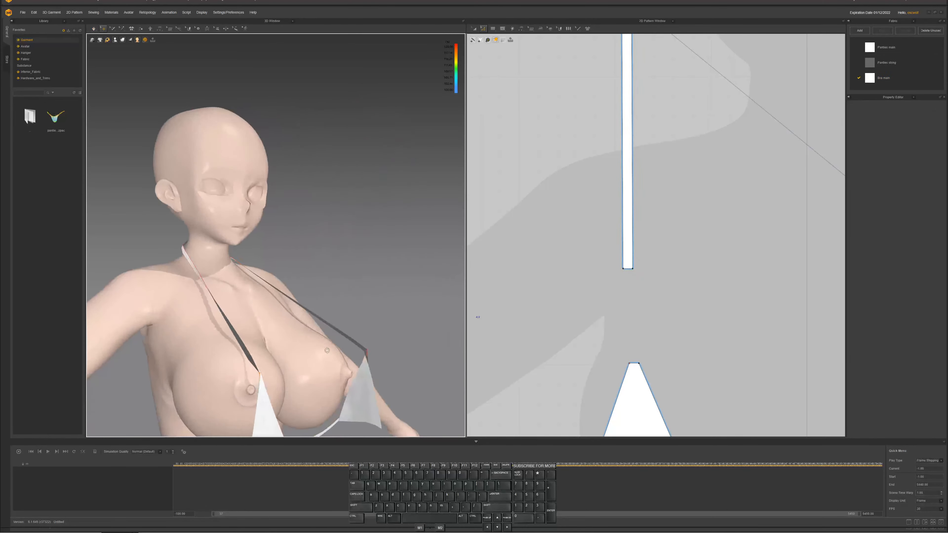
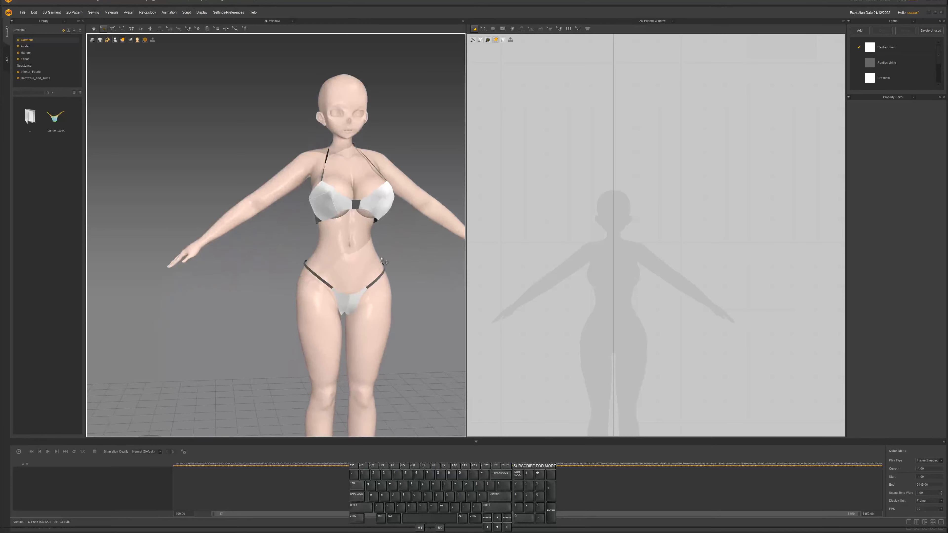
# Draw a wide horizontal rectangle pattern at the avatar silhouette's waist, ending at the vertical centre line
pyautogui.scroll(-3, 628, 260)
pyautogui.scroll(-2, 628, 260)
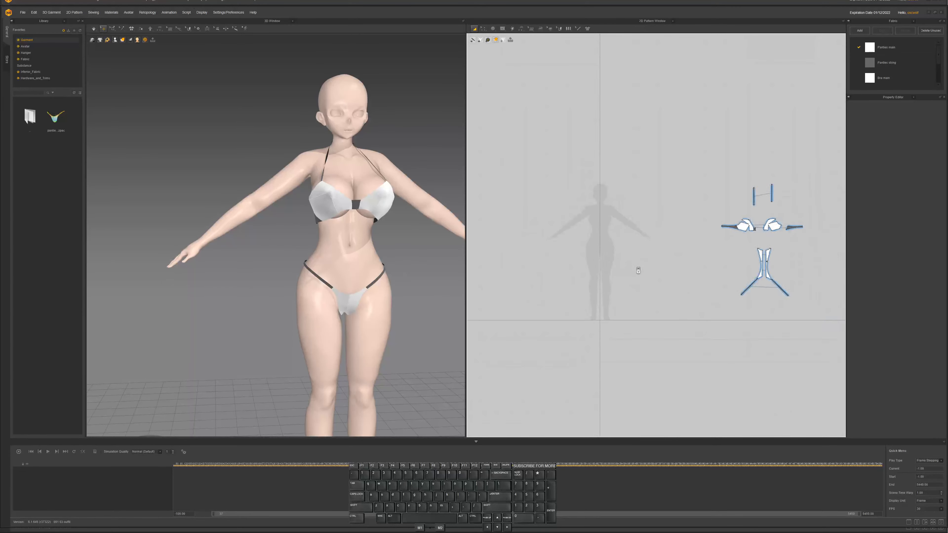
pyautogui.scroll(3, 635, 269)
pyautogui.scroll(1, 634, 275)
pyautogui.scroll(3, 662, 295)
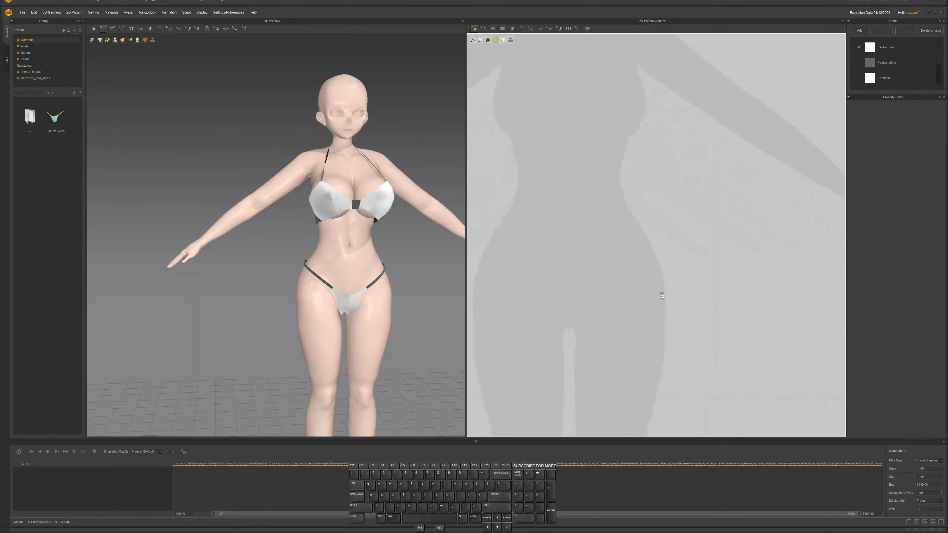
pyautogui.scroll(1, 698, 314)
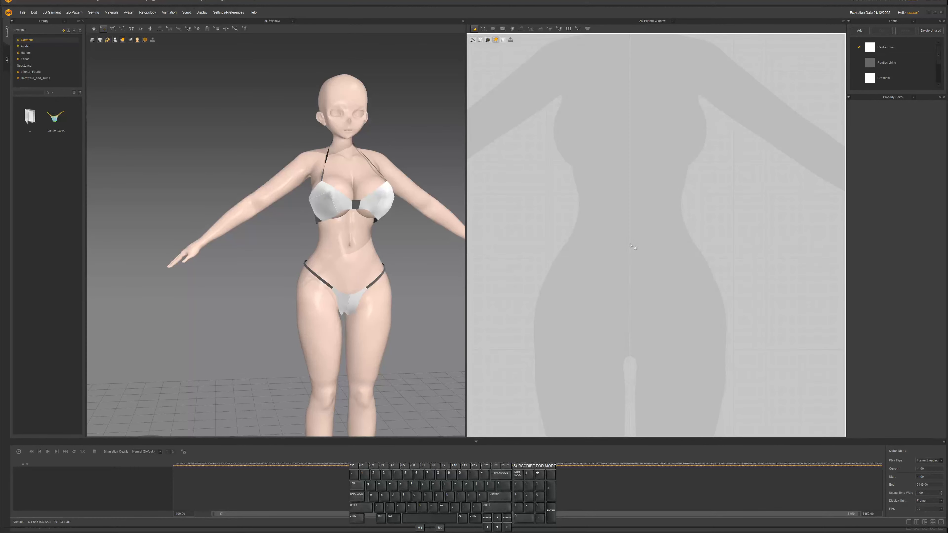
pyautogui.press('s')
pyautogui.moveTo(561, 214); pyautogui.dragTo(632, 243)
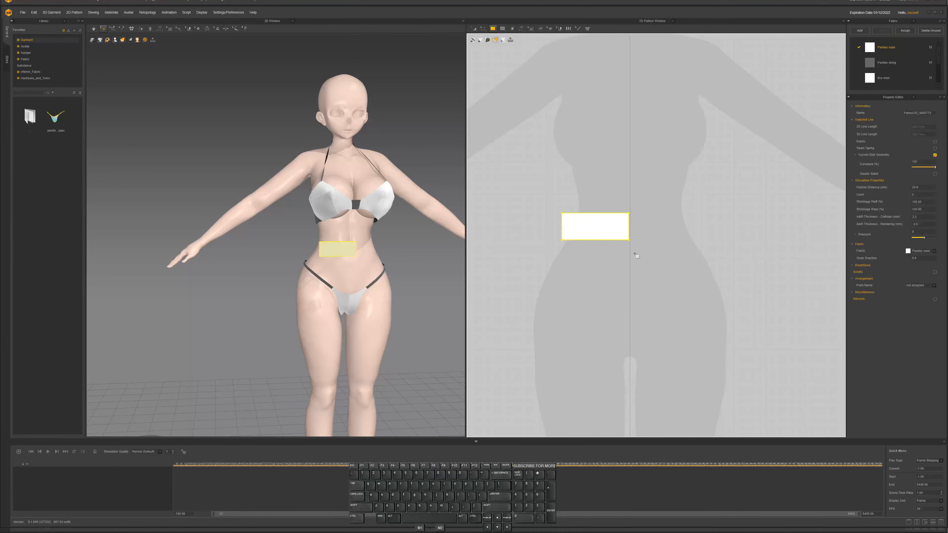
# Hide the garments in 3D and place a symmetric copy of the rectangle across the centre line
pyautogui.press('shift')
pyautogui.hotkey('shift', 'c')
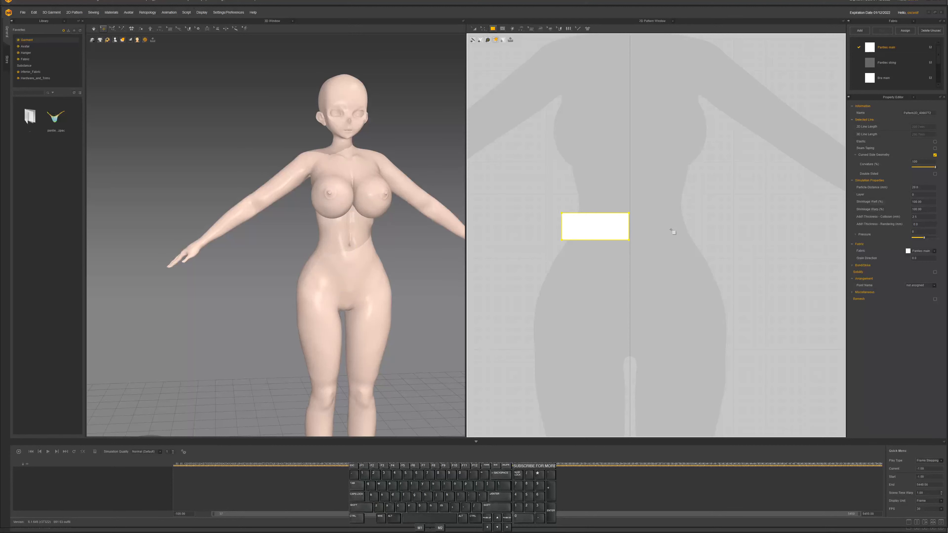
pyautogui.press('ctrl')
pyautogui.hotkey('ctrl', 'd')
pyautogui.click(693, 227)
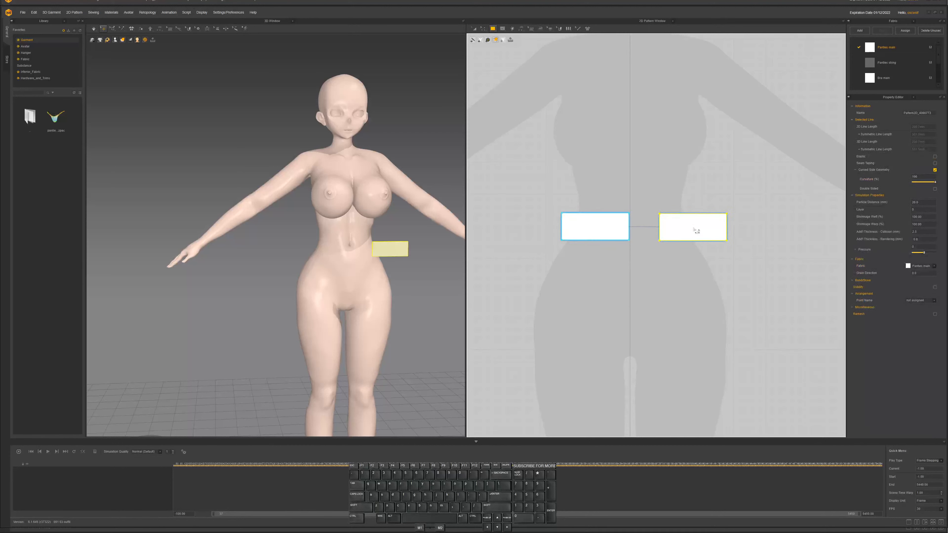
# Sew the inner short edges of the rectangle and its mirrored copy together
pyautogui.press('n')
pyautogui.click(629, 219)
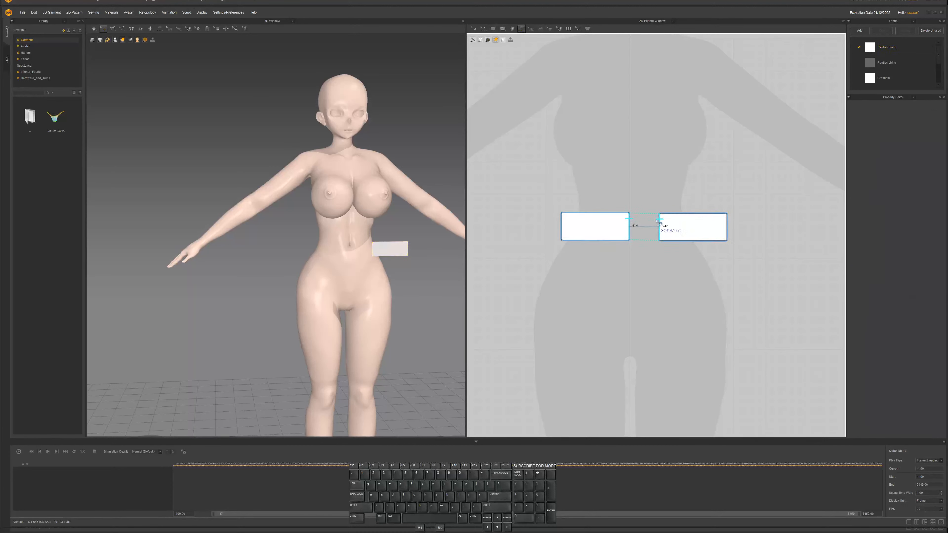
pyautogui.click(656, 221)
# Examine the waist rectangles and their position relative to the avatar in the 3D and pattern views
pyautogui.moveTo(379, 274); pyautogui.dragTo(421, 276, button='right')
pyautogui.scroll(-5, 379, 274)
pyautogui.press('a')
pyautogui.click(595, 226)
pyautogui.press('f')
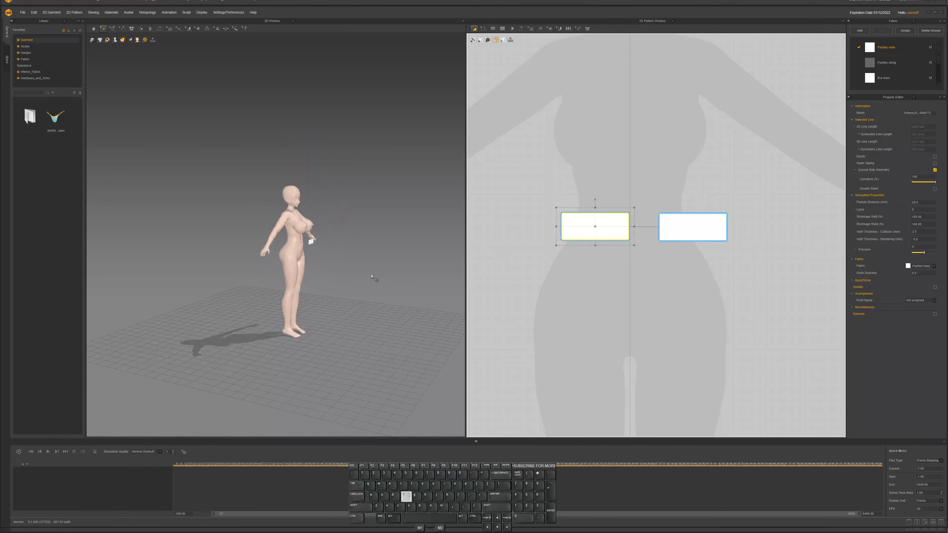
pyautogui.scroll(-3, 351, 269)
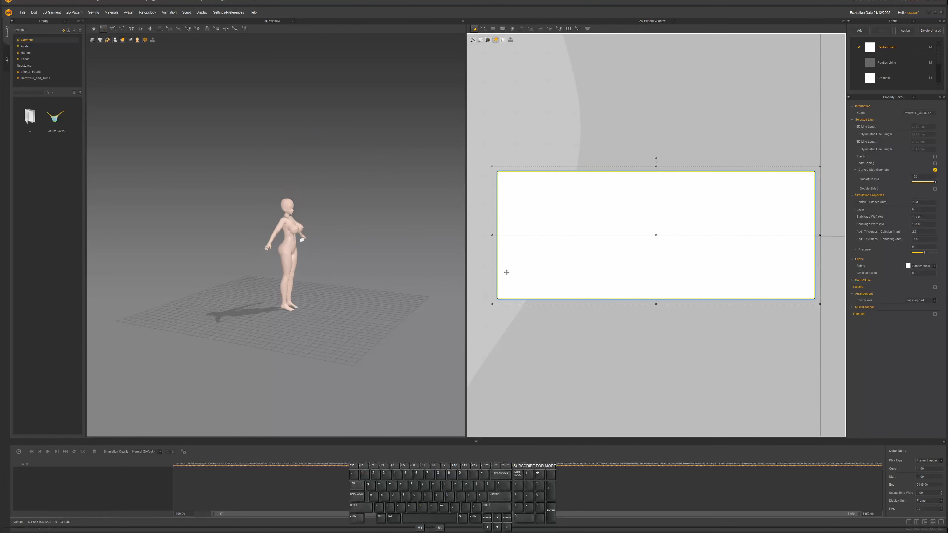
pyautogui.scroll(-10, 574, 275)
pyautogui.moveTo(370, 261); pyautogui.dragTo(307, 256, button='right')
pyautogui.scroll(6, 347, 259)
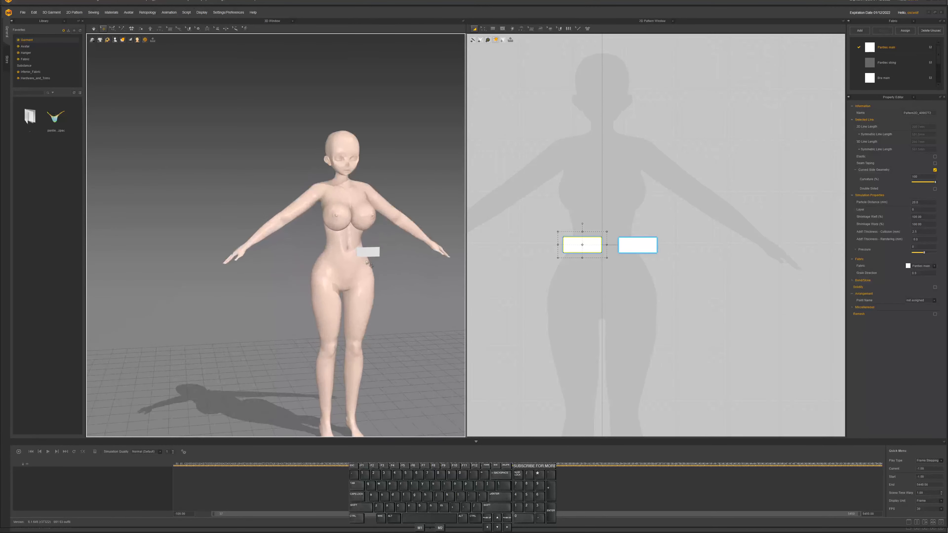
# Undo the rectangle's sewing, its symmetric copy and the hiding of the garments
pyautogui.hotkey('ctrl', 'z')
pyautogui.hotkey('ctrl', 'z')
pyautogui.hotkey('ctrl', 'z')
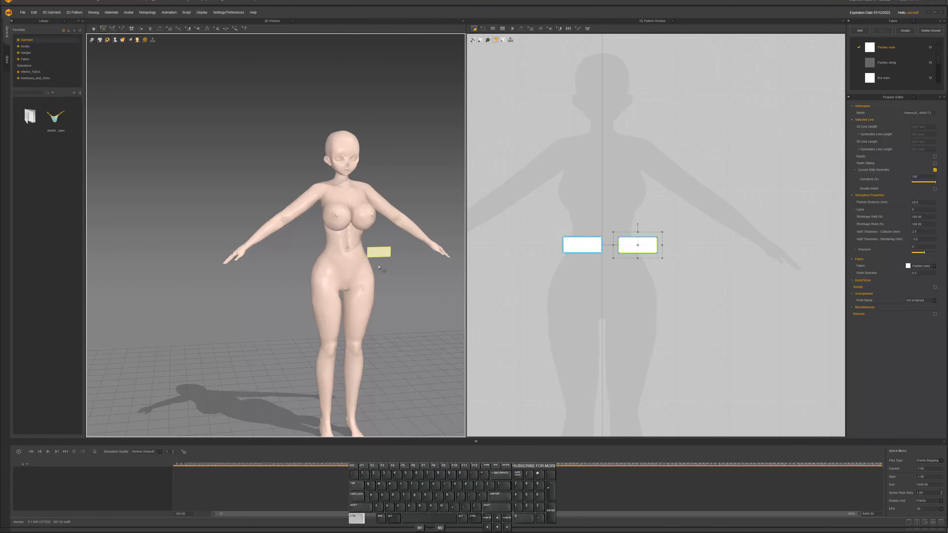
pyautogui.hotkey('ctrl', 'z')
pyautogui.hotkey('ctrl', 'z')
pyautogui.hotkey('ctrl', 'z')
pyautogui.hotkey('ctrl', 'z')
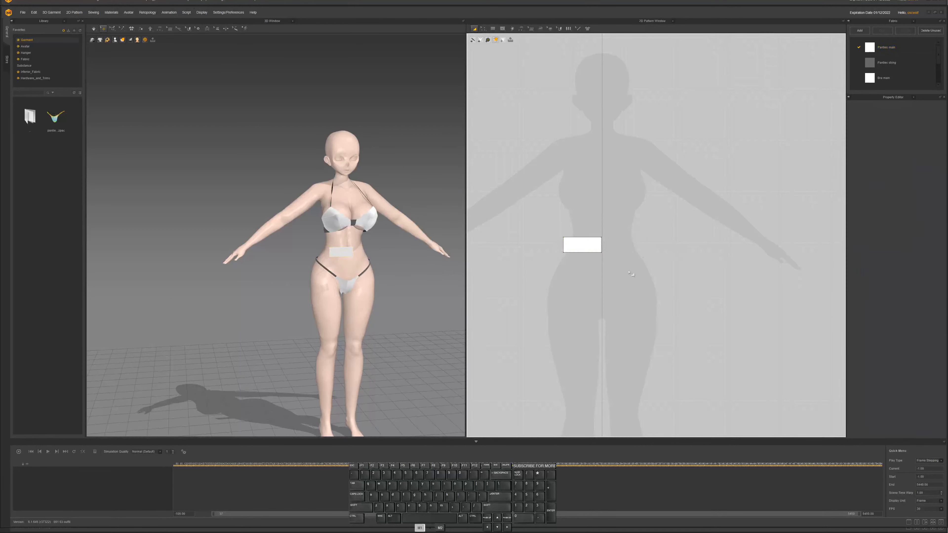
# Create a symmetric copy of the waist rectangle and place it on the other side of the centre line
pyautogui.click(591, 248)
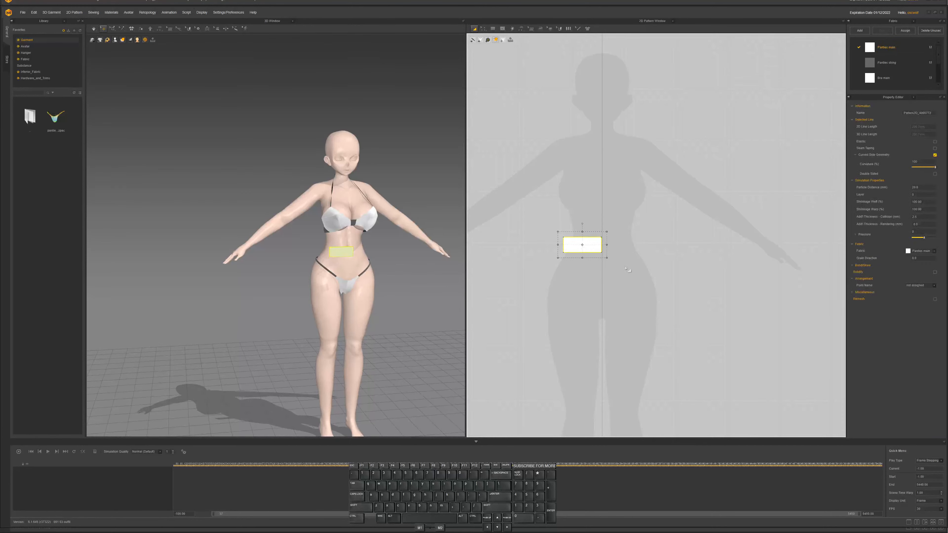
pyautogui.press('ctrl')
pyautogui.hotkey('ctrl', 'v')
pyautogui.click(643, 246)
pyautogui.scroll(5, 617, 266)
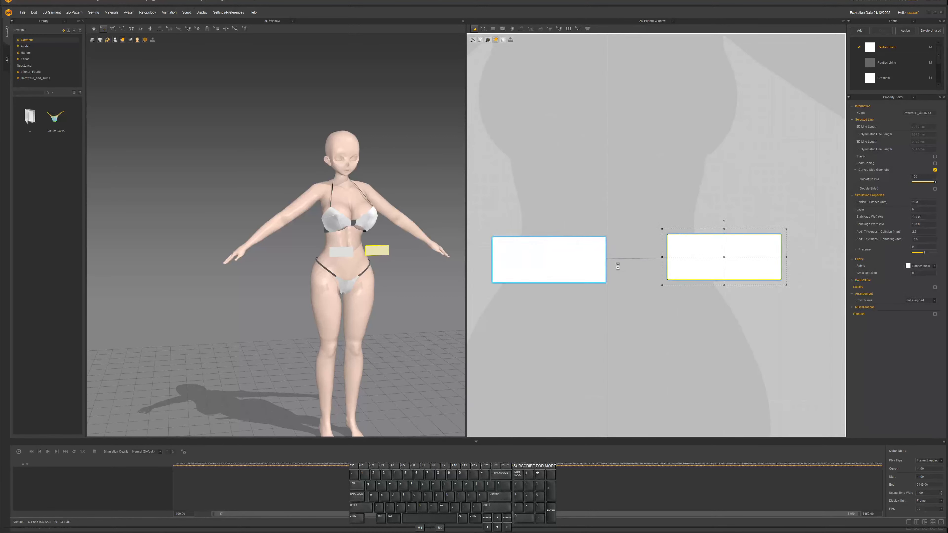
pyautogui.scroll(-3, 618, 265)
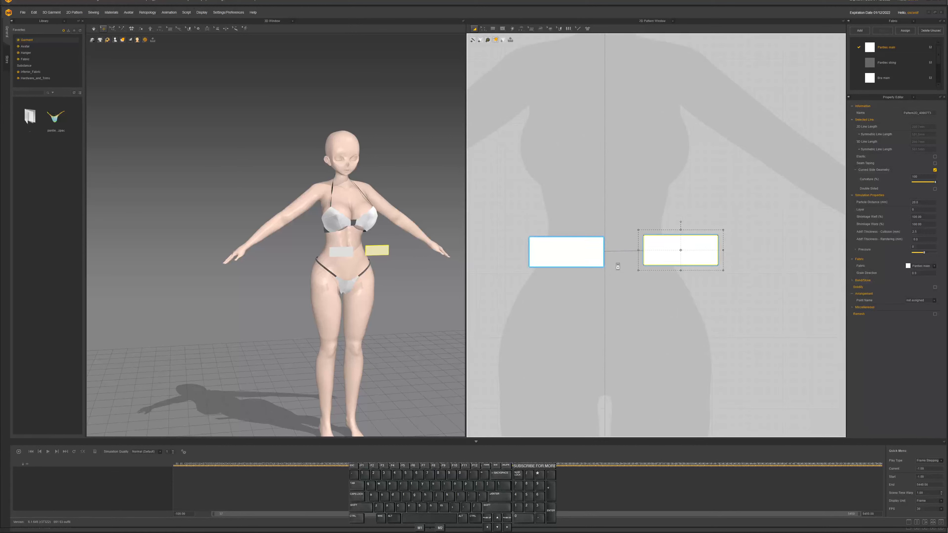
# Sew the facing short edges of the two waist rectangles together and select the original rectangle
pyautogui.press('n')
pyautogui.click(604, 246)
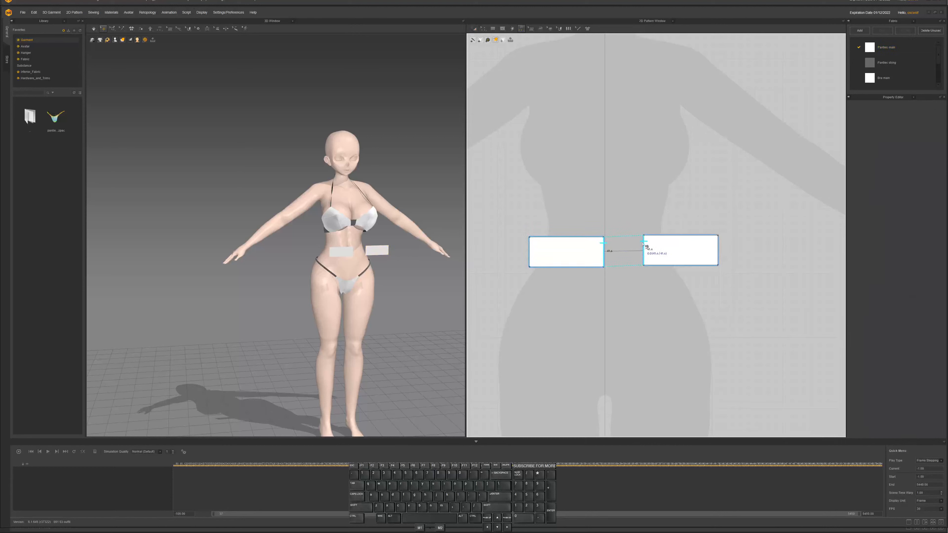
pyautogui.click(645, 245)
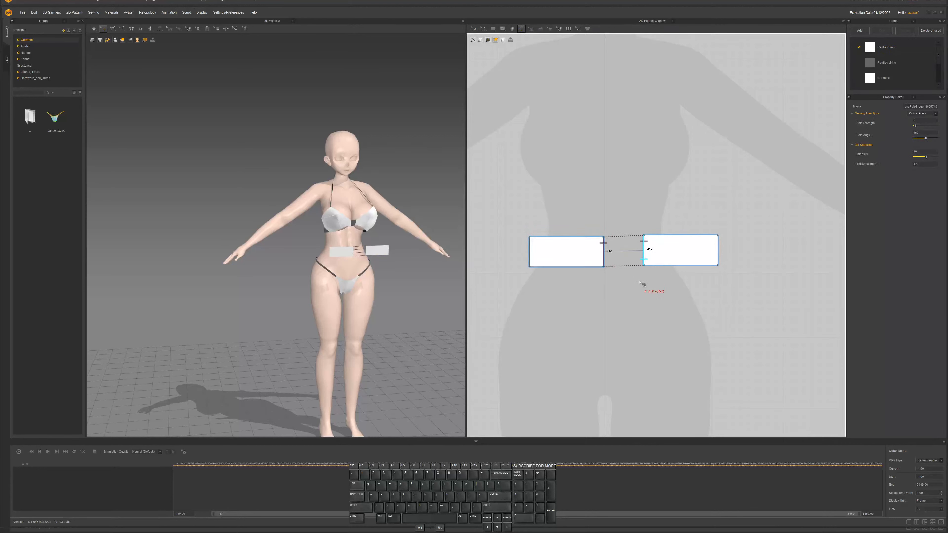
pyautogui.press('a')
pyautogui.click(572, 248)
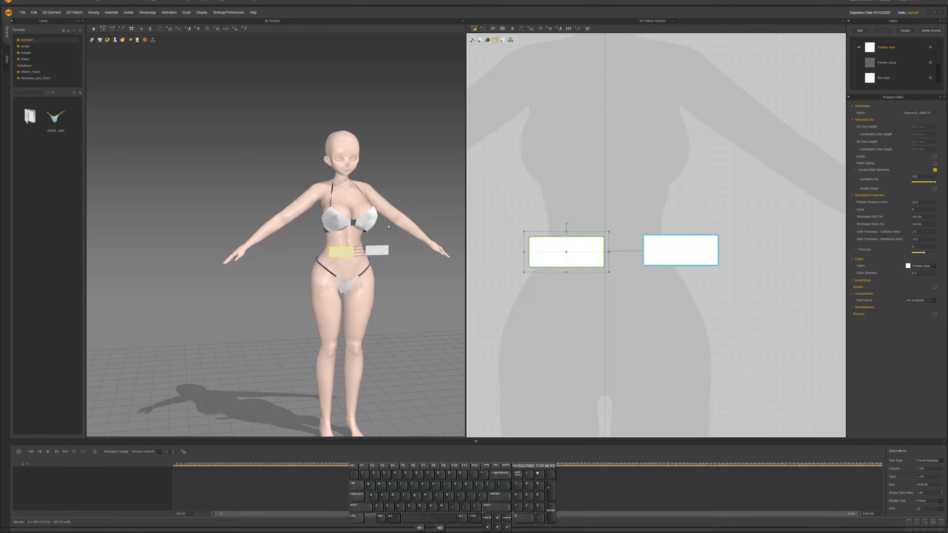
# Set the simulation layer of the original waist rectangle to 10
pyautogui.moveTo(349, 266); pyautogui.dragTo(402, 271, button='right')
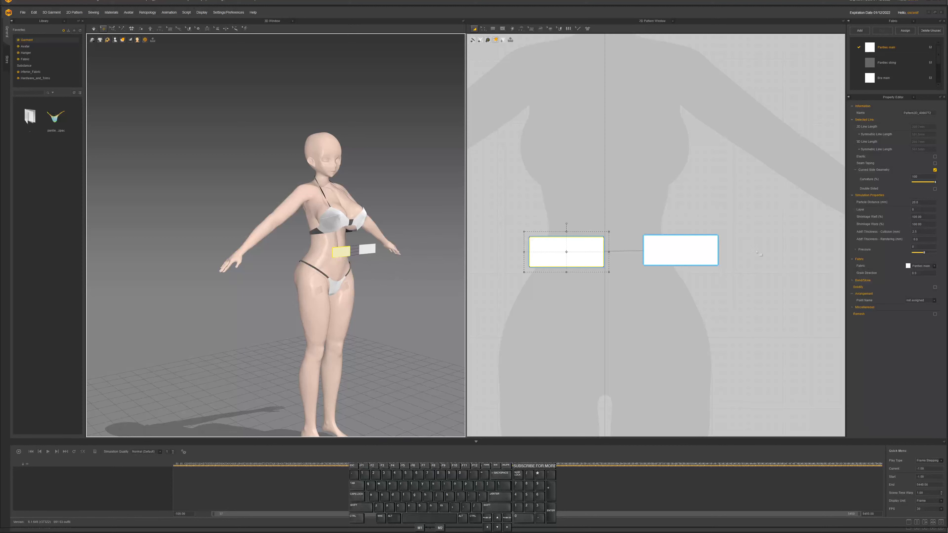
pyautogui.click(652, 251)
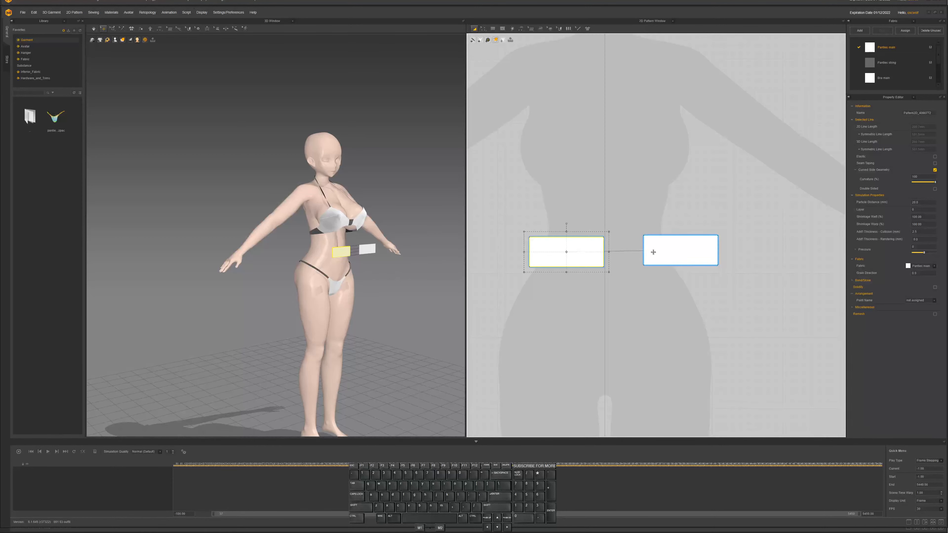
pyautogui.click(659, 252)
pyautogui.click(584, 252)
pyautogui.click(920, 210)
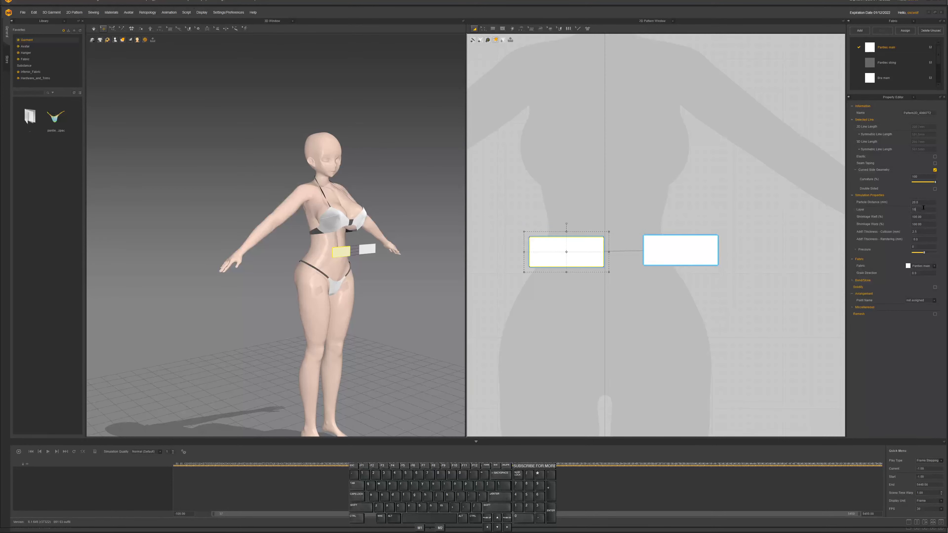
pyautogui.press('Return')
# Duplicate both waist rectangles together and place the copies above the originals in the pattern layout
pyautogui.moveTo(407, 287); pyautogui.dragTo(381, 263, button='right')
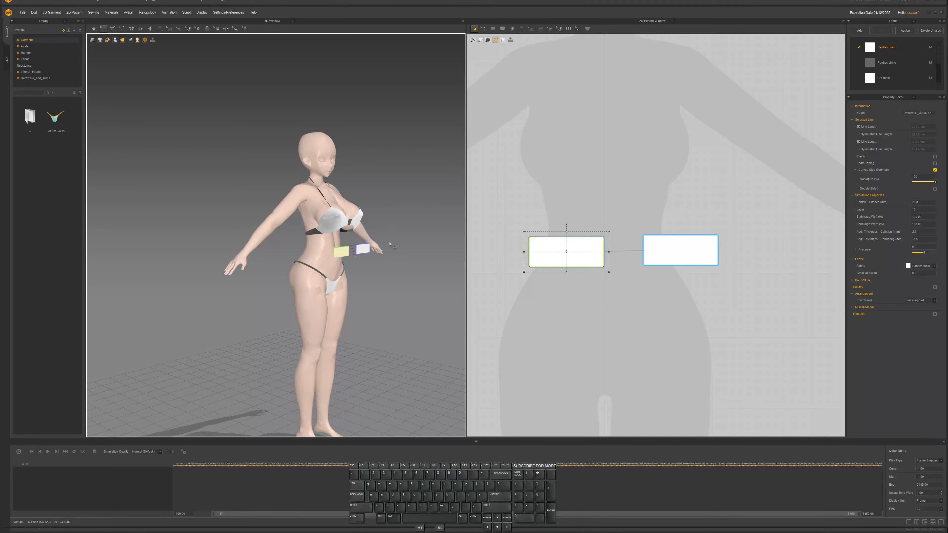
pyautogui.moveTo(297, 286); pyautogui.dragTo(283, 262, button='right')
pyautogui.scroll(-3, 535, 229)
pyautogui.moveTo(546, 254); pyautogui.dragTo(638, 268, button='right')
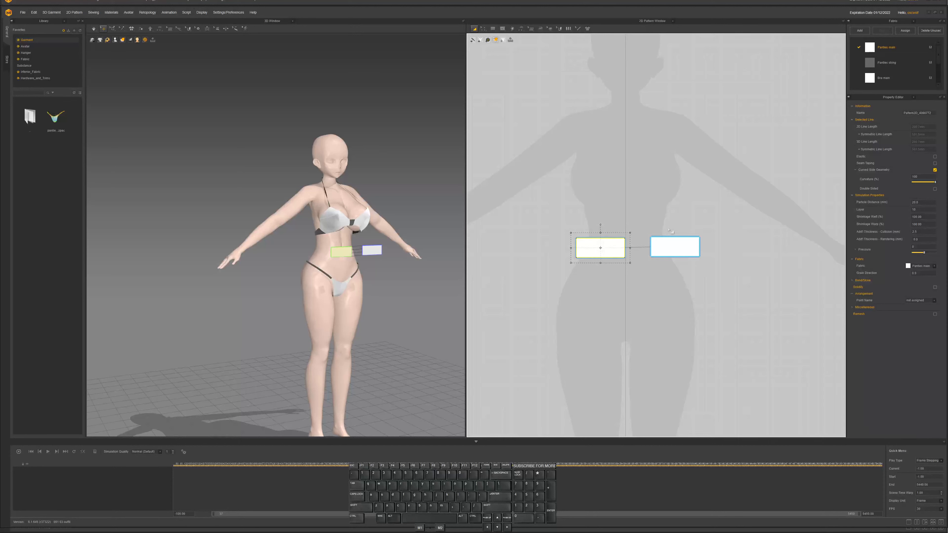
pyautogui.moveTo(371, 265)
pyautogui.mouseDown(button='right')
pyautogui.moveTo(394, 265)
pyautogui.moveTo(383, 262)
pyautogui.mouseUp(button='right')
pyautogui.moveTo(602, 276); pyautogui.dragTo(614, 283, button='middle')
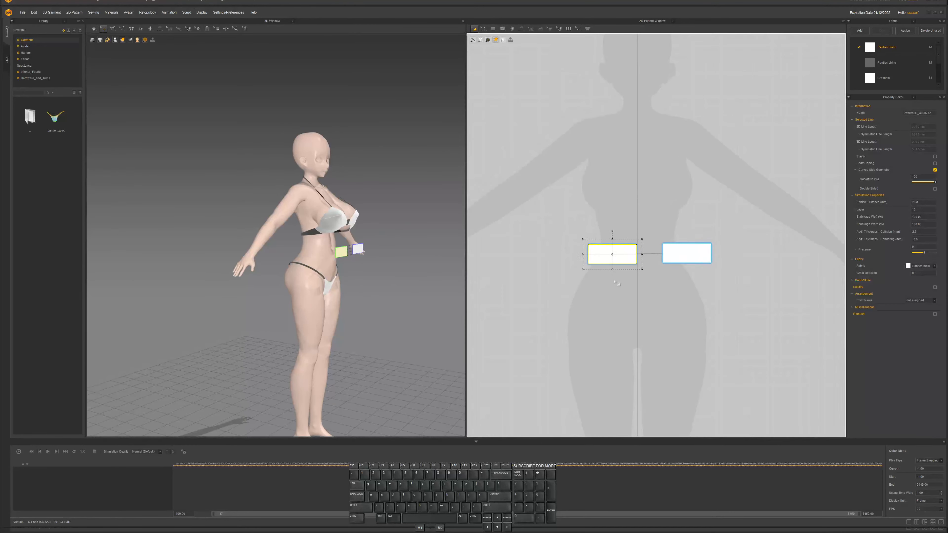
pyautogui.click(627, 282)
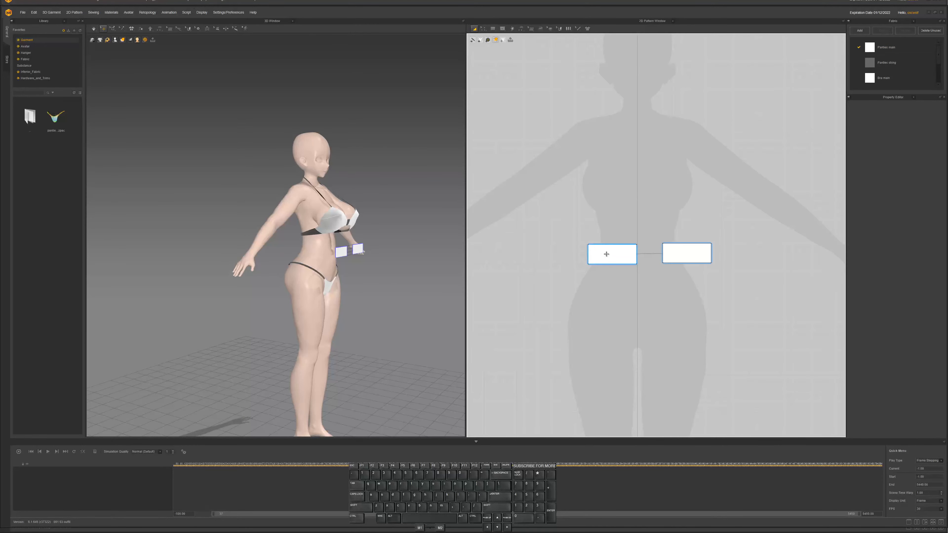
pyautogui.moveTo(546, 212); pyautogui.dragTo(742, 286)
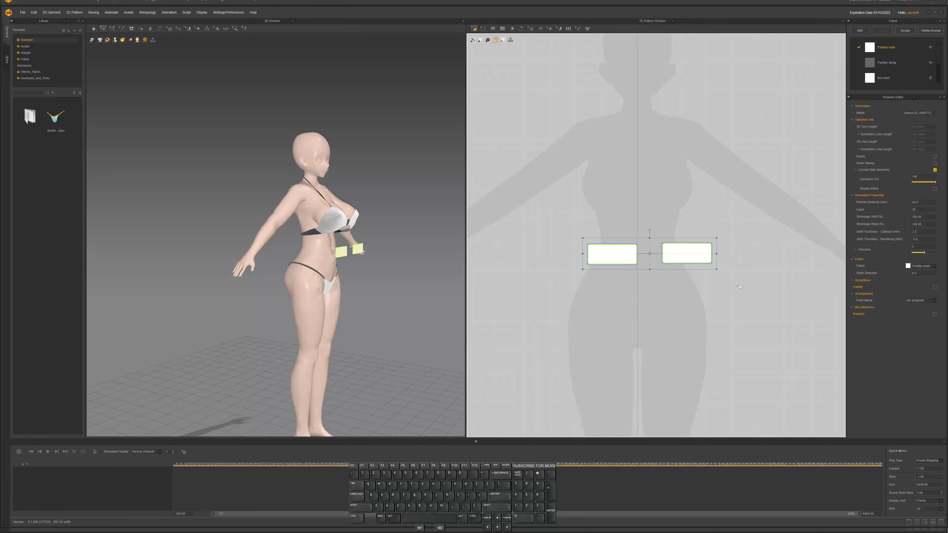
pyautogui.hotkey('ctrl', 'c')
pyautogui.hotkey('ctrl', 'v')
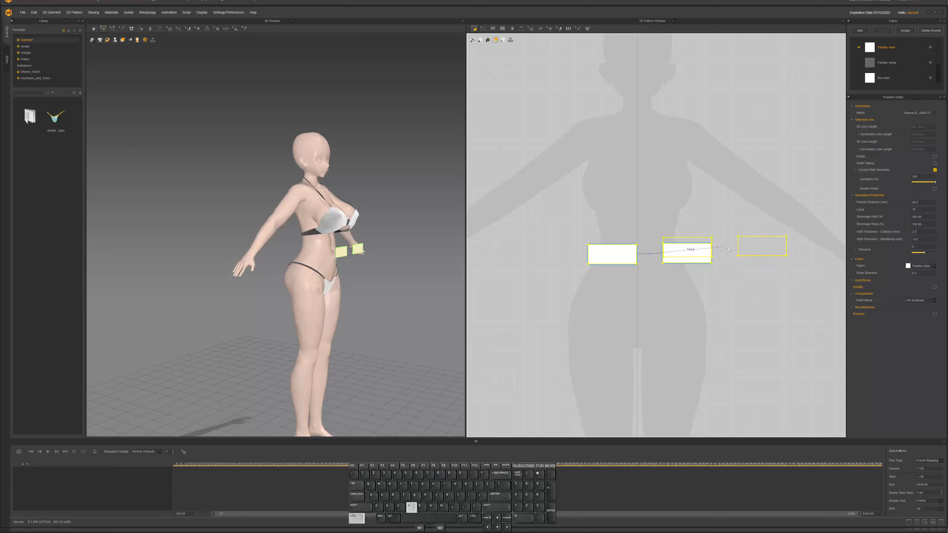
pyautogui.click(646, 206)
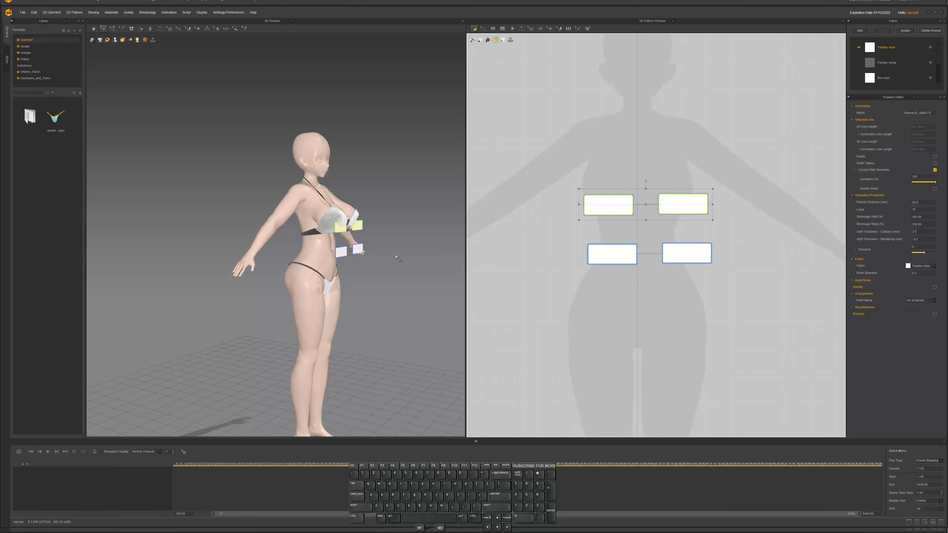
# Move the two copied rectangles behind the avatar at waist height in the 3D view
pyautogui.moveTo(339, 232); pyautogui.dragTo(274, 253)
pyautogui.moveTo(273, 253); pyautogui.dragTo(328, 256, button='right')
pyautogui.moveTo(317, 254); pyautogui.dragTo(281, 261)
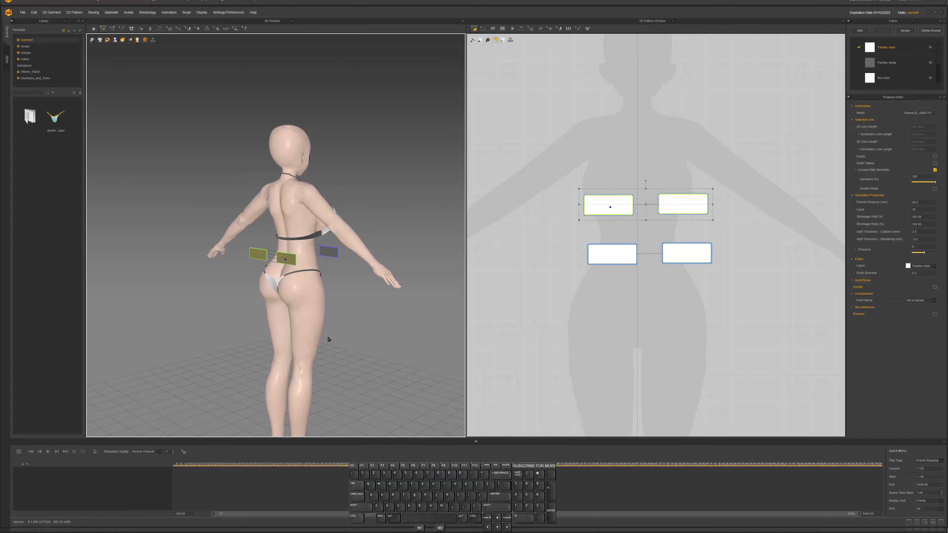
pyautogui.moveTo(377, 303); pyautogui.dragTo(343, 282, button='right')
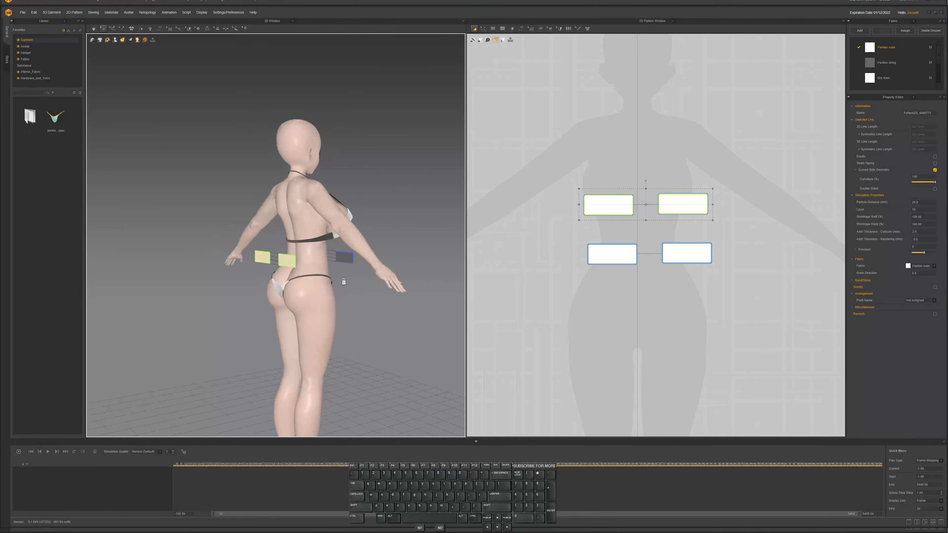
# Sew the inner short edges of the back rectangles to the outer short edges of the front rectangles
pyautogui.scroll(3, 343, 282)
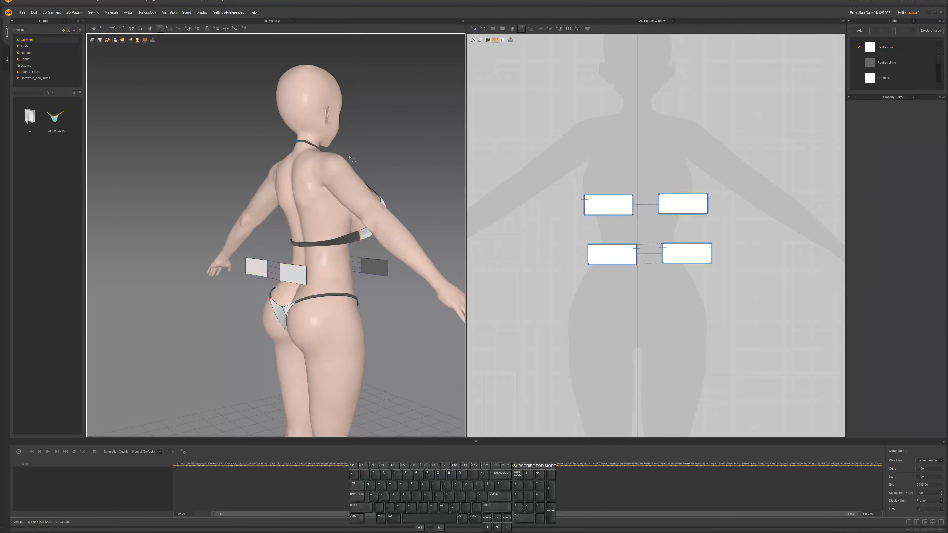
pyautogui.press('n')
pyautogui.click(632, 201)
pyautogui.click(588, 254)
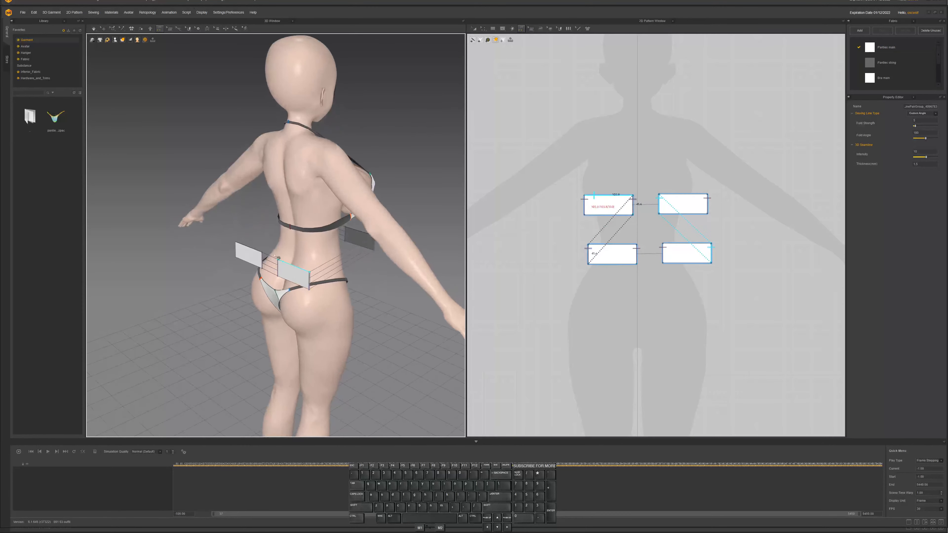
pyautogui.moveTo(316, 258); pyautogui.dragTo(203, 233, button='right')
pyautogui.scroll(1, 298, 190)
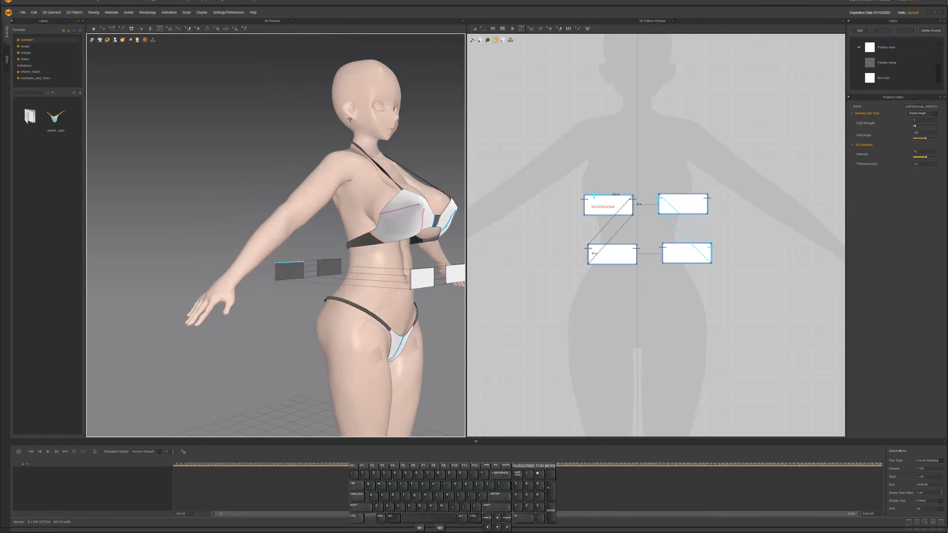
# Simulate the sewn waistband so it wraps around the avatar, and display the strain map
pyautogui.press('q')
pyautogui.scroll(1, 371, 249)
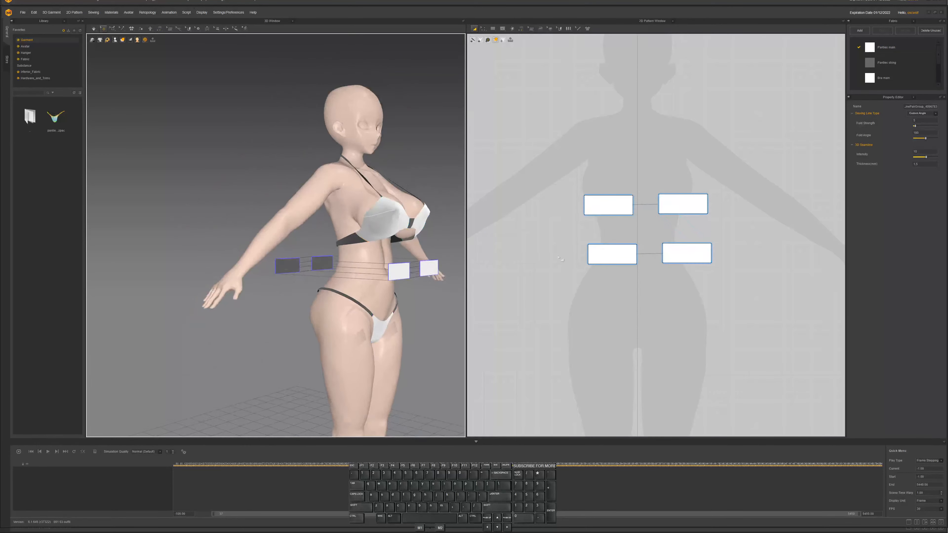
pyautogui.press('space')
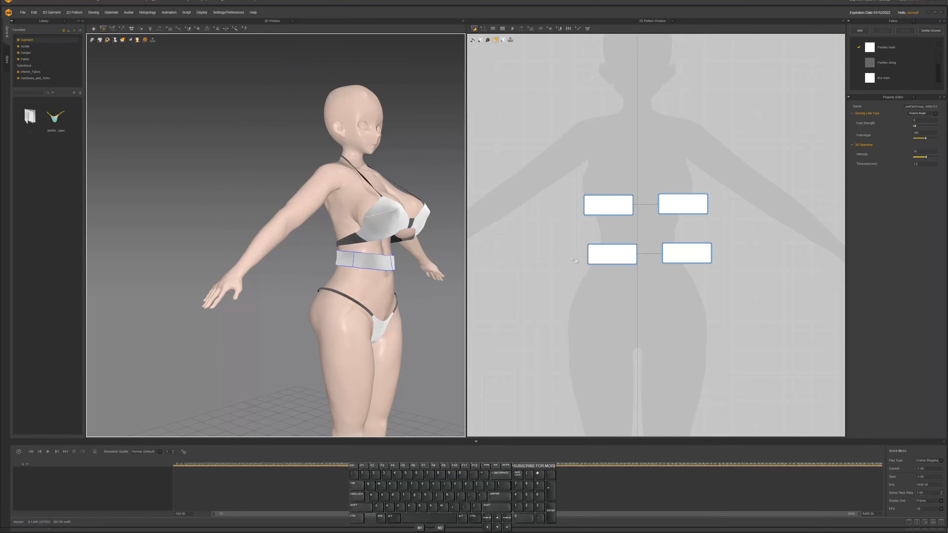
pyautogui.press('space')
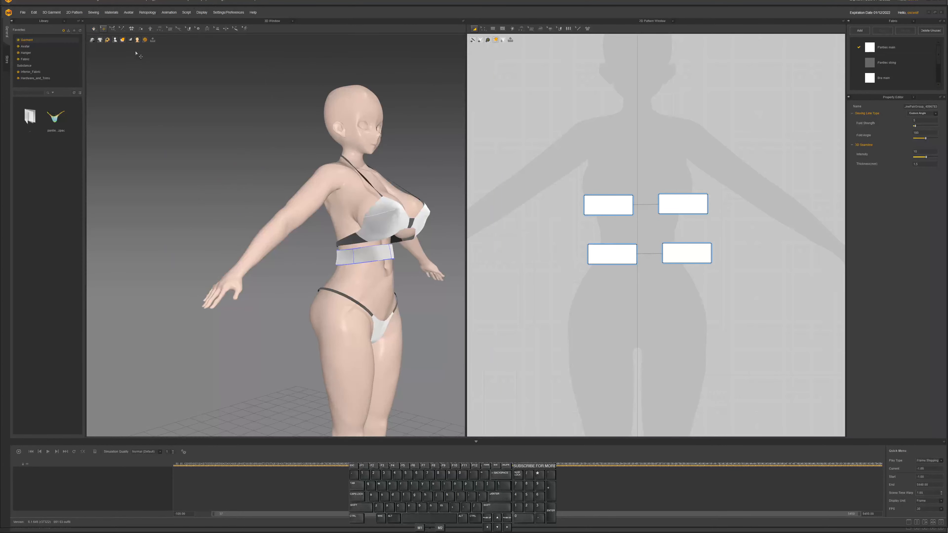
pyautogui.click(130, 40)
pyautogui.click(131, 46)
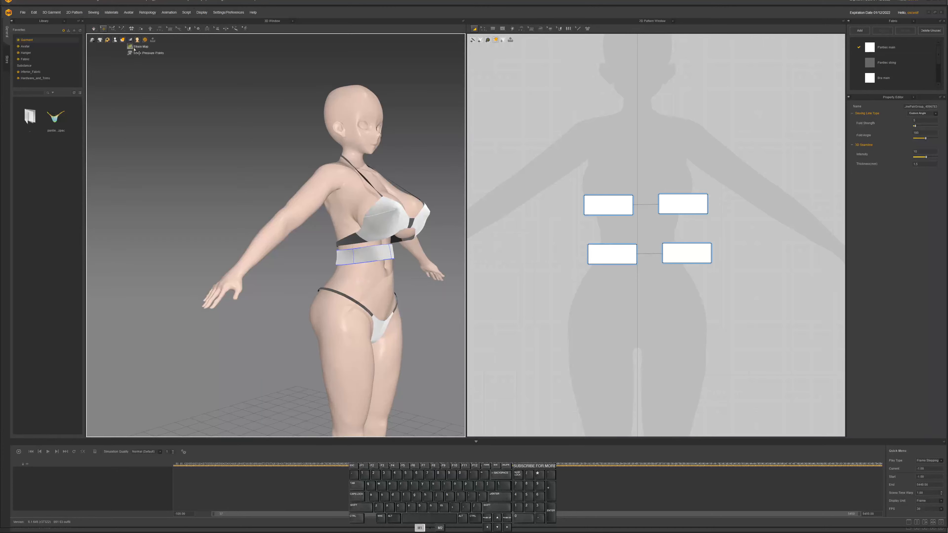
pyautogui.moveTo(349, 278); pyautogui.dragTo(328, 242, button='right')
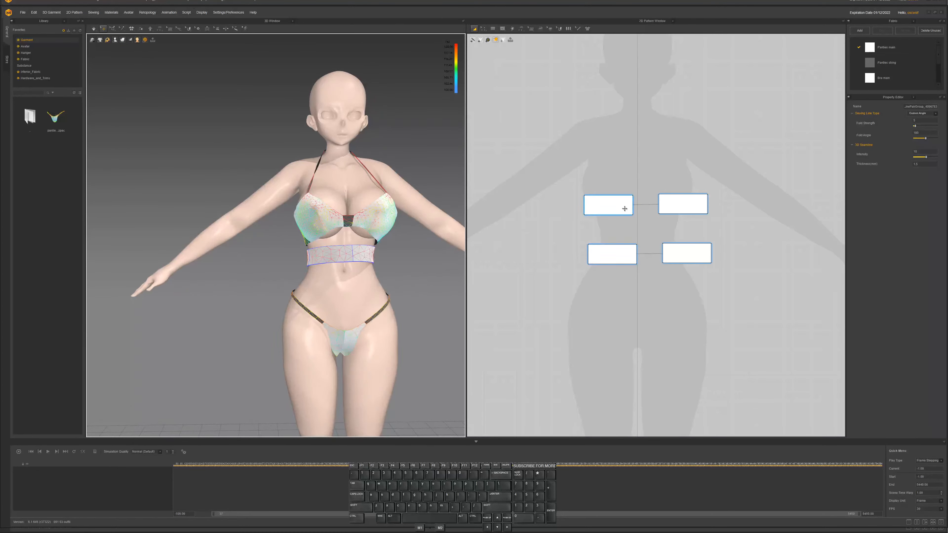
# Reposition the back rectangles on the outer sides of the front rectangles, in one row at waist height
pyautogui.moveTo(611, 205); pyautogui.dragTo(539, 258)
pyautogui.moveTo(692, 205); pyautogui.dragTo(763, 255)
pyautogui.scroll(2, 619, 268)
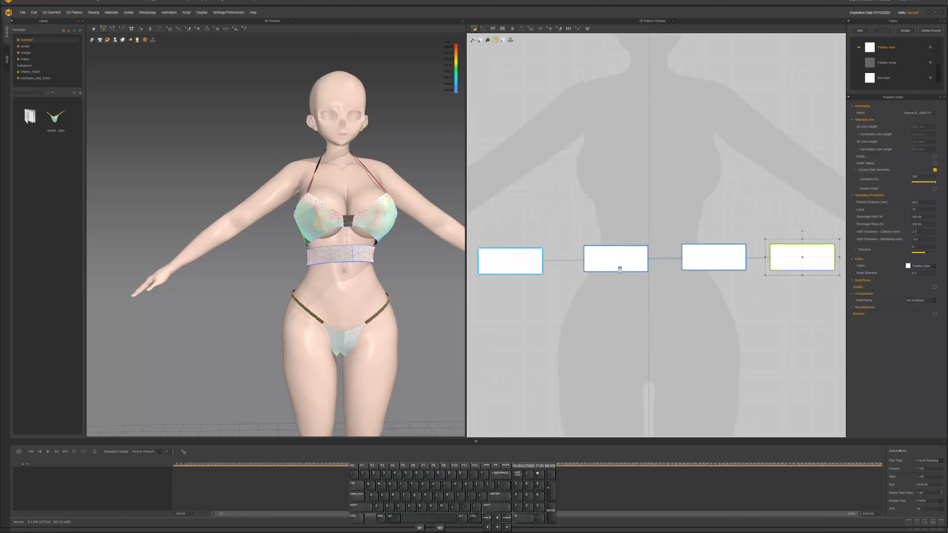
pyautogui.moveTo(602, 267); pyautogui.dragTo(665, 237, button='middle')
pyautogui.moveTo(584, 236); pyautogui.dragTo(544, 236)
pyautogui.click(589, 249)
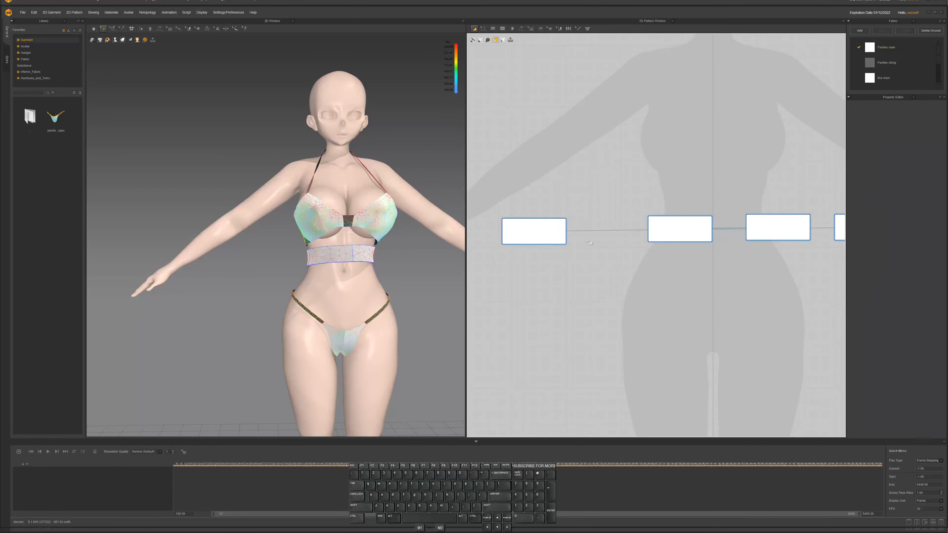
# Widen the back and front rectangles by moving their facing short edges outward, and run the simulation
pyautogui.press('z')
pyautogui.click(570, 235)
pyautogui.moveTo(571, 235); pyautogui.dragTo(588, 236)
pyautogui.moveTo(649, 237); pyautogui.dragTo(624, 237)
pyautogui.press('space')
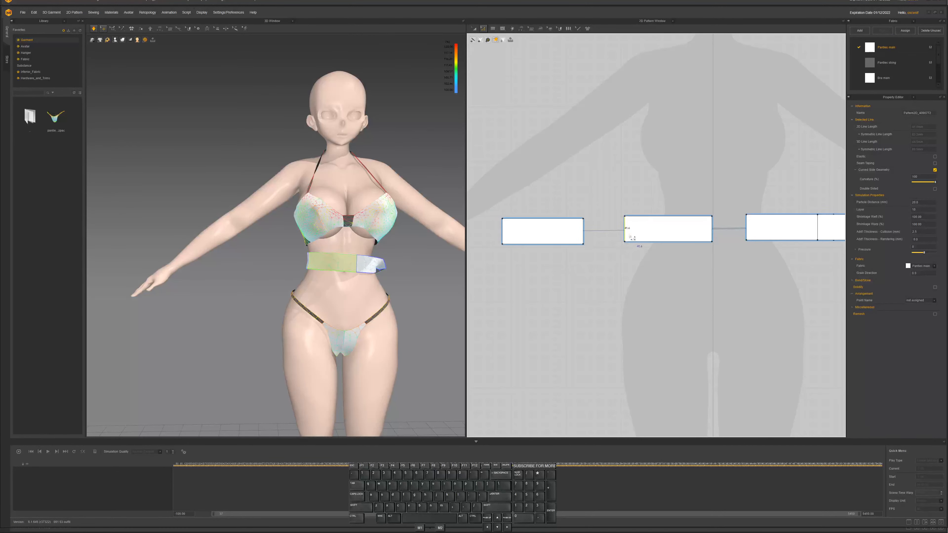
# Narrow the front rectangle slightly by moving its outer short edge inward, and toggle the simulation
pyautogui.click(621, 235)
pyautogui.moveTo(624, 235); pyautogui.dragTo(640, 235)
pyautogui.press('space')
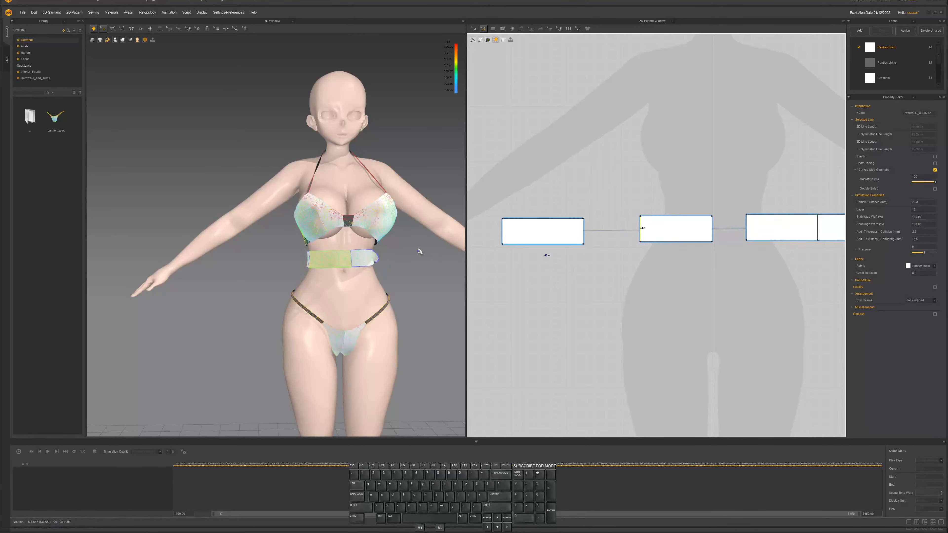
# Pull the folded side of the back waistband away from the body during simulation to untwist it
pyautogui.moveTo(400, 260); pyautogui.dragTo(287, 270, button='right')
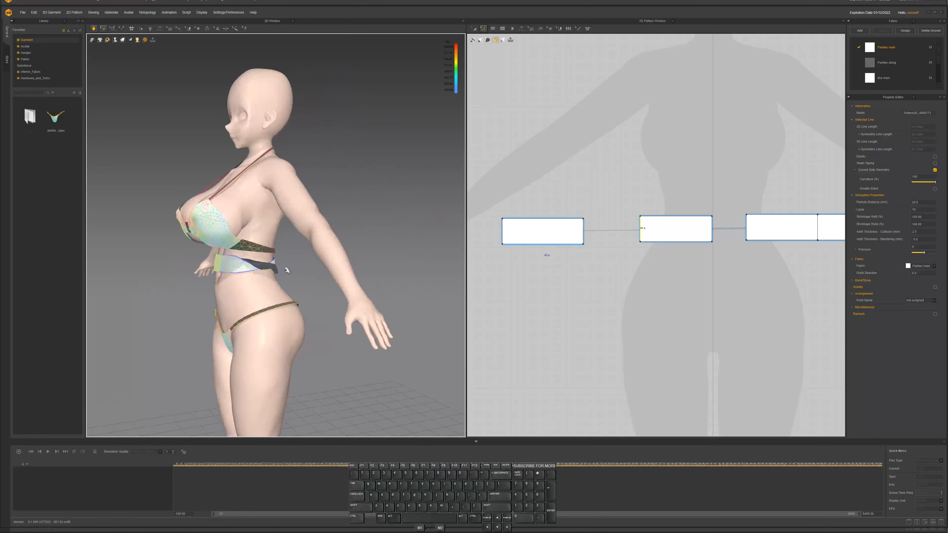
pyautogui.moveTo(276, 272); pyautogui.dragTo(301, 268)
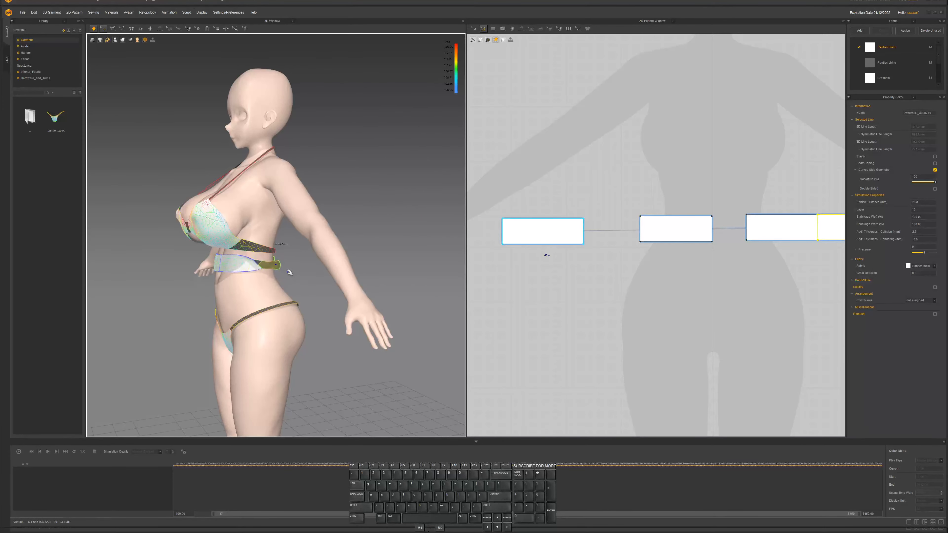
pyautogui.click(277, 265)
pyautogui.click(276, 266)
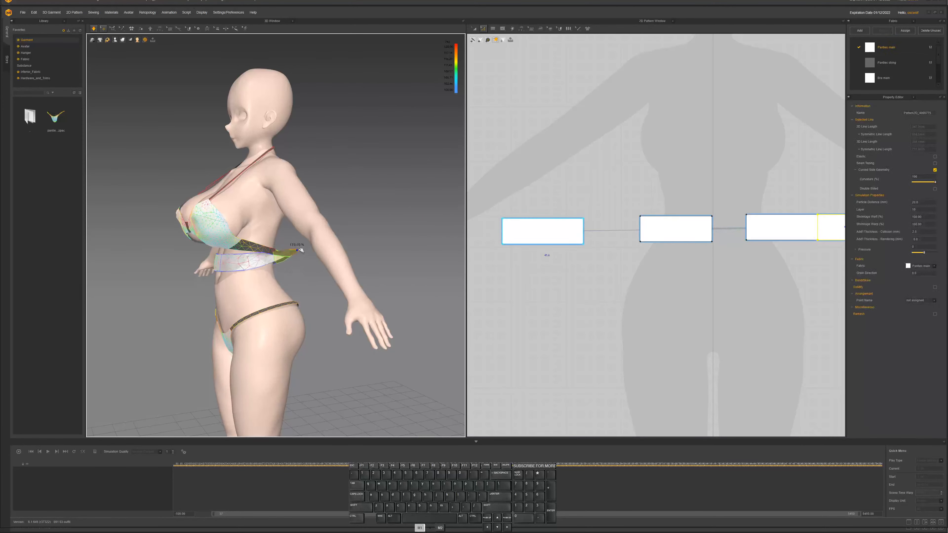
pyautogui.moveTo(324, 284); pyautogui.dragTo(289, 264, button='right')
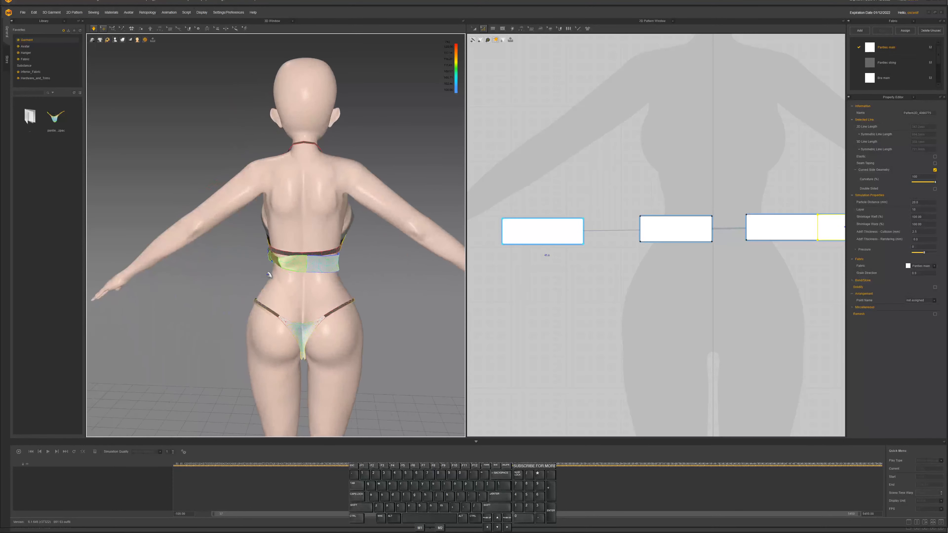
pyautogui.moveTo(276, 263); pyautogui.dragTo(283, 281)
pyautogui.moveTo(312, 274); pyautogui.dragTo(282, 273, button='right')
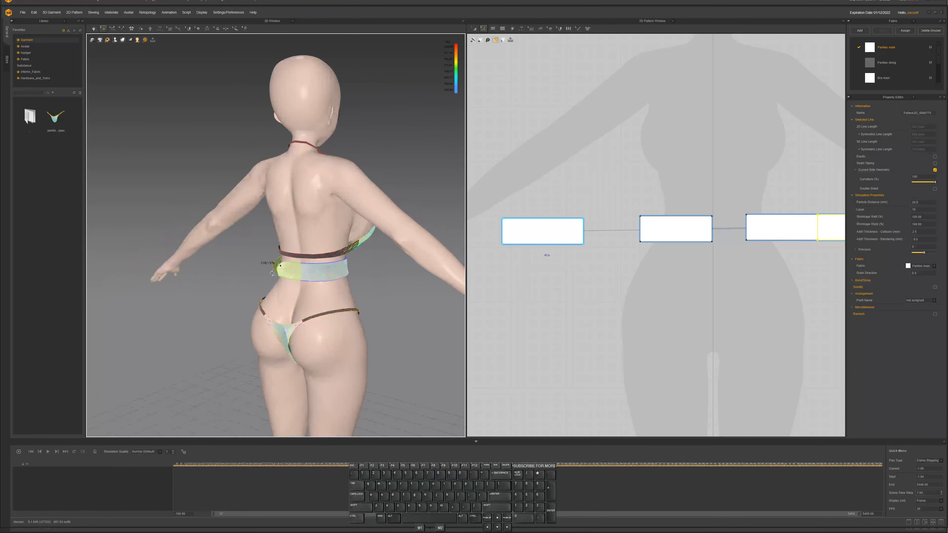
# Pause the simulation, move the twisted back piece away from the avatar, and simulate it back into place
pyautogui.press('space')
pyautogui.moveTo(286, 274); pyautogui.dragTo(121, 267)
pyautogui.press('space')
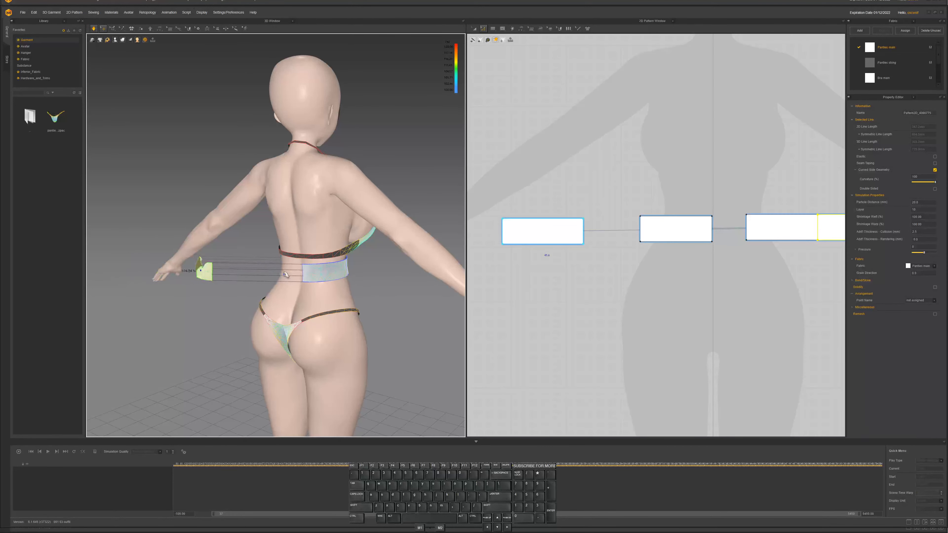
pyautogui.press('space')
# Pull the twisted fabric at the back side of the waist outward again and toggle the simulation
pyautogui.moveTo(297, 273); pyautogui.dragTo(196, 283, button='right')
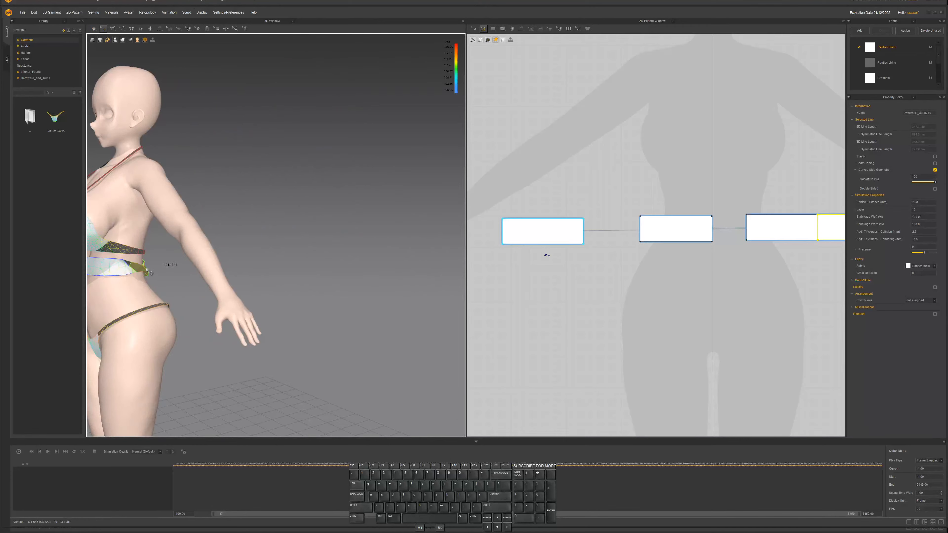
pyautogui.moveTo(152, 273); pyautogui.dragTo(176, 271)
pyautogui.moveTo(145, 266); pyautogui.dragTo(104, 264, button='right')
pyautogui.press('space')
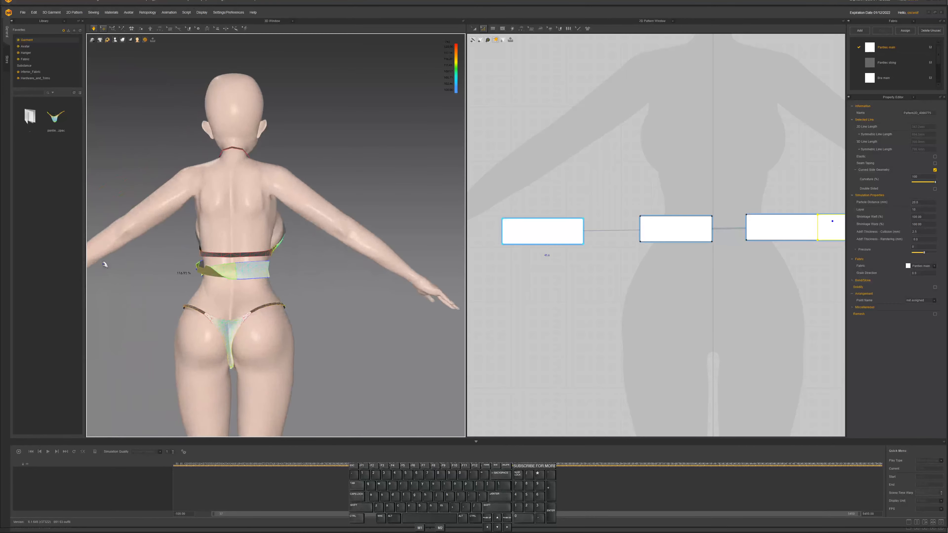
pyautogui.moveTo(196, 269); pyautogui.dragTo(181, 269, button='right')
# Tug the folded corner of the waistband's back piece outward in a close-up of the side seam
pyautogui.scroll(4, 196, 270)
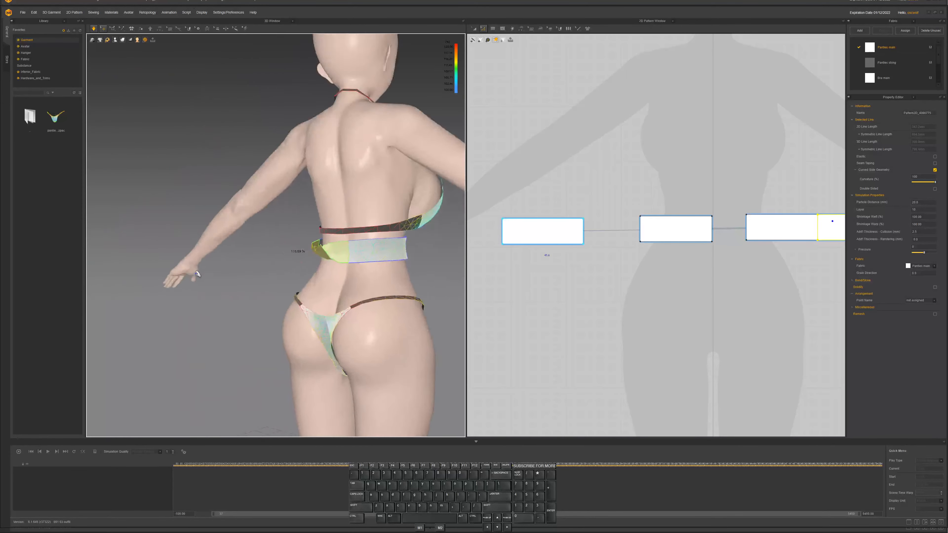
pyautogui.moveTo(196, 269); pyautogui.dragTo(317, 277, button='middle')
pyautogui.moveTo(317, 277); pyautogui.dragTo(333, 259, button='right')
pyautogui.moveTo(292, 267); pyautogui.dragTo(396, 243)
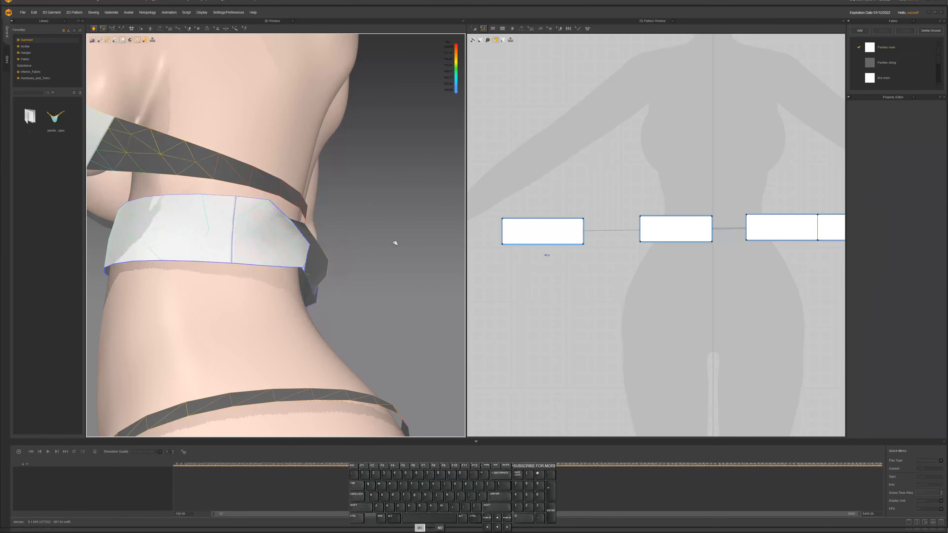
pyautogui.moveTo(312, 268); pyautogui.dragTo(417, 237)
# Pull the folded end of the waistband's back piece sideways off the hip, toggling the simulation to see whether it untwists
pyautogui.moveTo(402, 259); pyautogui.dragTo(368, 247, button='right')
pyautogui.press('space')
pyautogui.press('space')
pyautogui.moveTo(368, 246); pyautogui.dragTo(305, 248)
pyautogui.click(305, 247)
pyautogui.press('space')
pyautogui.moveTo(341, 251); pyautogui.dragTo(364, 255, button='right')
pyautogui.press('space')
pyautogui.scroll(-1, 389, 260)
pyautogui.scroll(-1, 389, 261)
pyautogui.press('space')
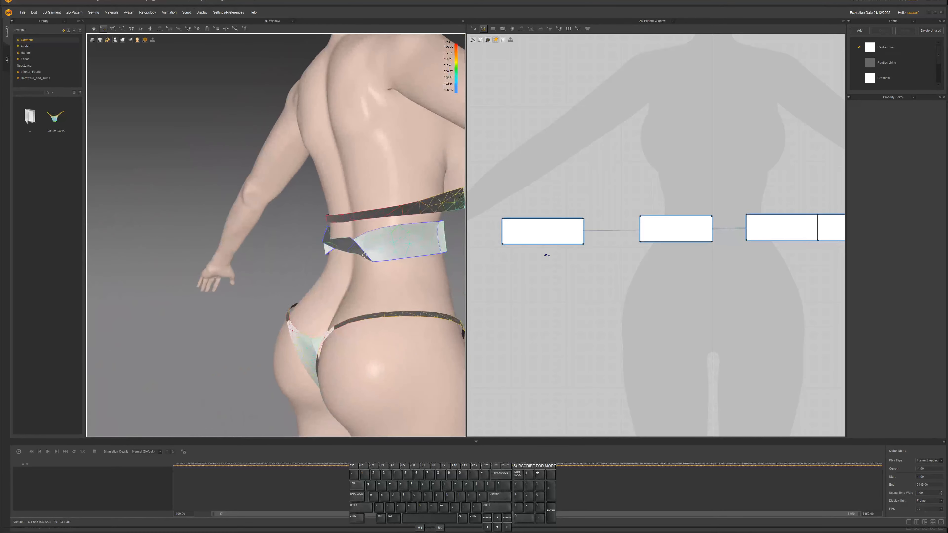
# Move the twisted back piece away from the avatar and activate mesh selection for the waistband pieces
pyautogui.moveTo(325, 240); pyautogui.dragTo(210, 241)
pyautogui.moveTo(394, 266); pyautogui.dragTo(328, 239, button='right')
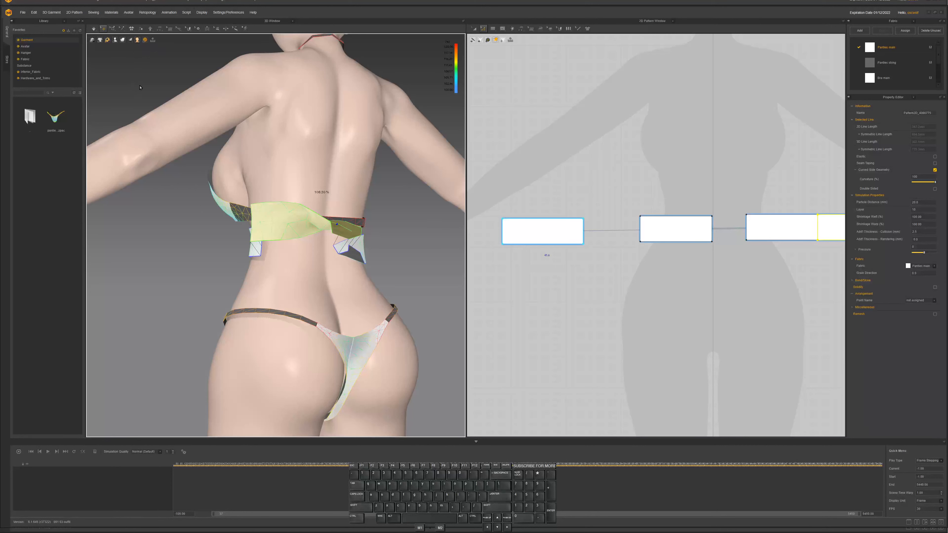
pyautogui.click(112, 28)
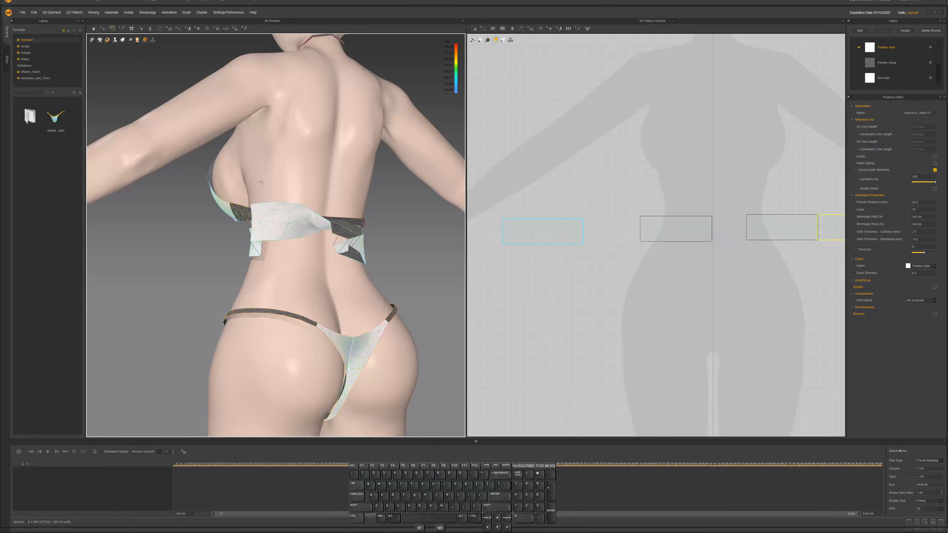
pyautogui.moveTo(384, 238); pyautogui.dragTo(343, 252, button='right')
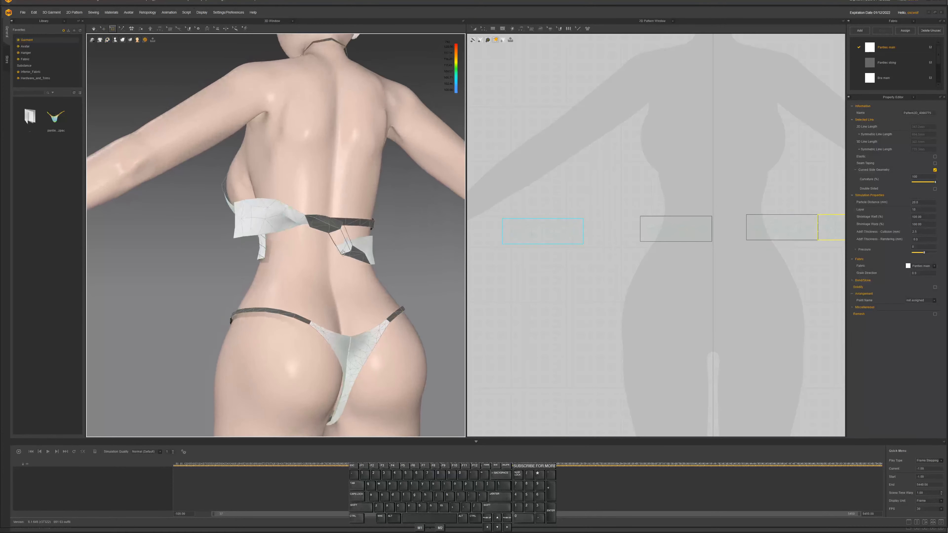
pyautogui.click(338, 236)
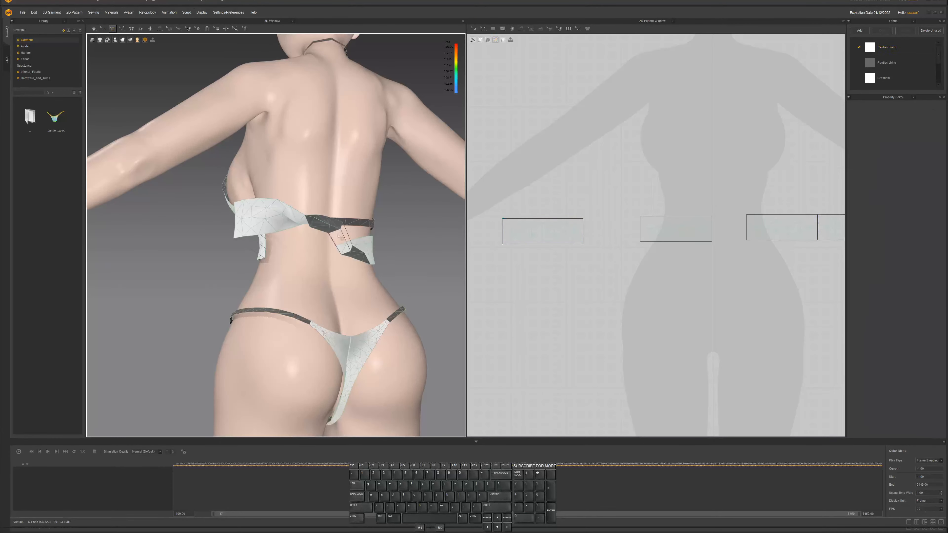
pyautogui.click(335, 226)
pyautogui.moveTo(336, 226); pyautogui.dragTo(335, 238, button='right')
pyautogui.scroll(-4, 656, 267)
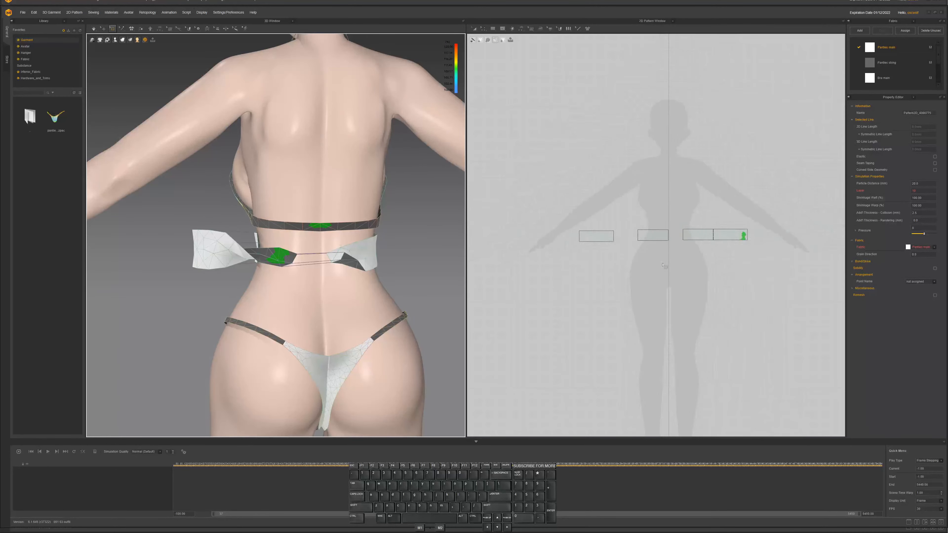
# Box-select the mesh at the outer end of the twisted back piece and try to shift it
pyautogui.moveTo(761, 247); pyautogui.dragTo(737, 235)
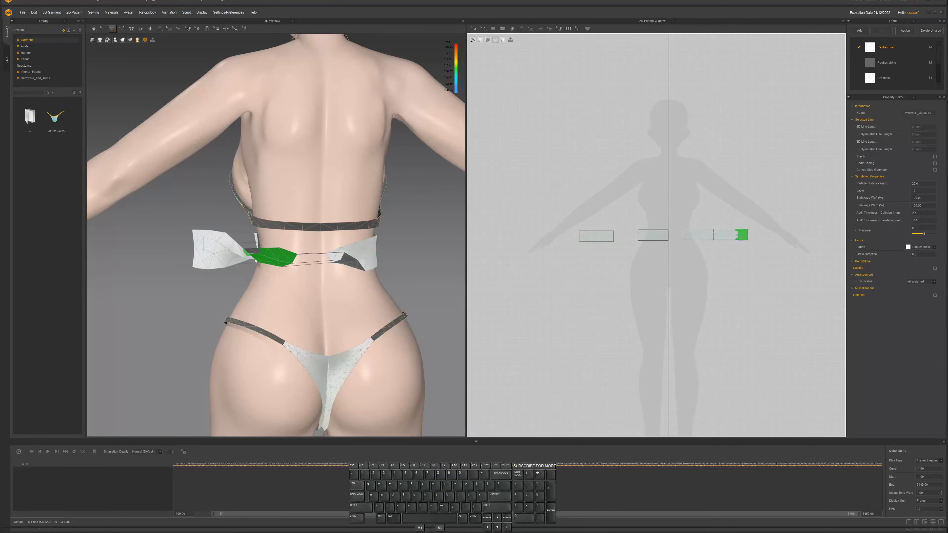
pyautogui.click(287, 259)
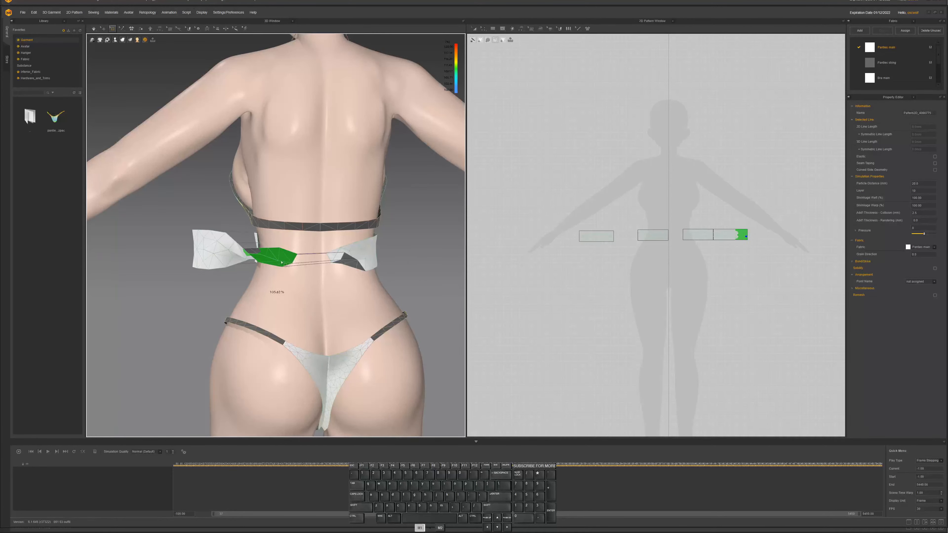
pyautogui.moveTo(281, 262); pyautogui.dragTo(291, 254)
pyautogui.moveTo(290, 254); pyautogui.dragTo(251, 264, button='right')
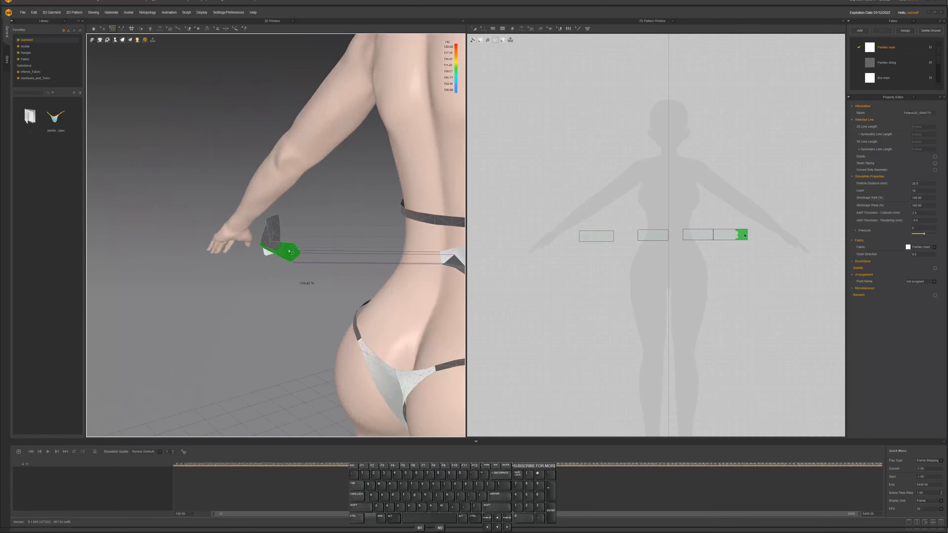
# Turn off the strain map display on the garment
pyautogui.click(133, 43)
pyautogui.press('q')
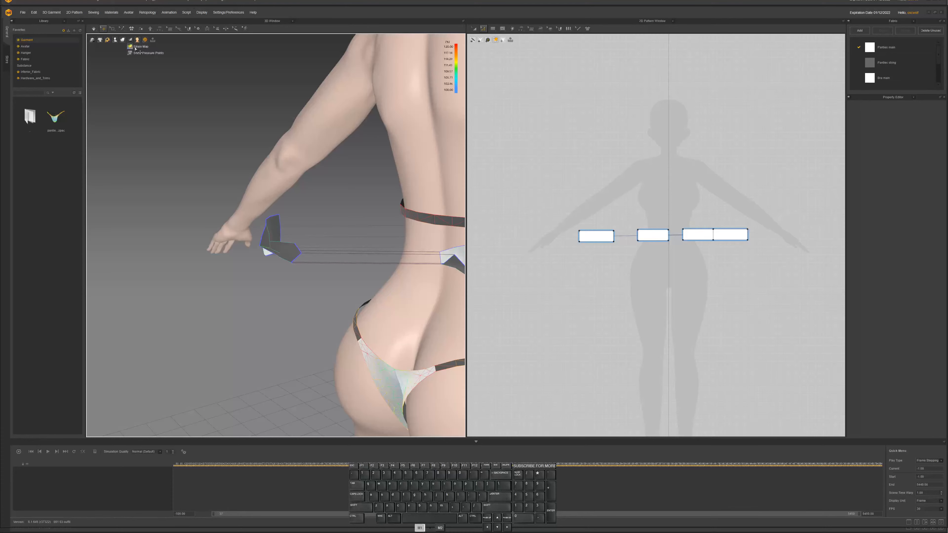
pyautogui.click(138, 46)
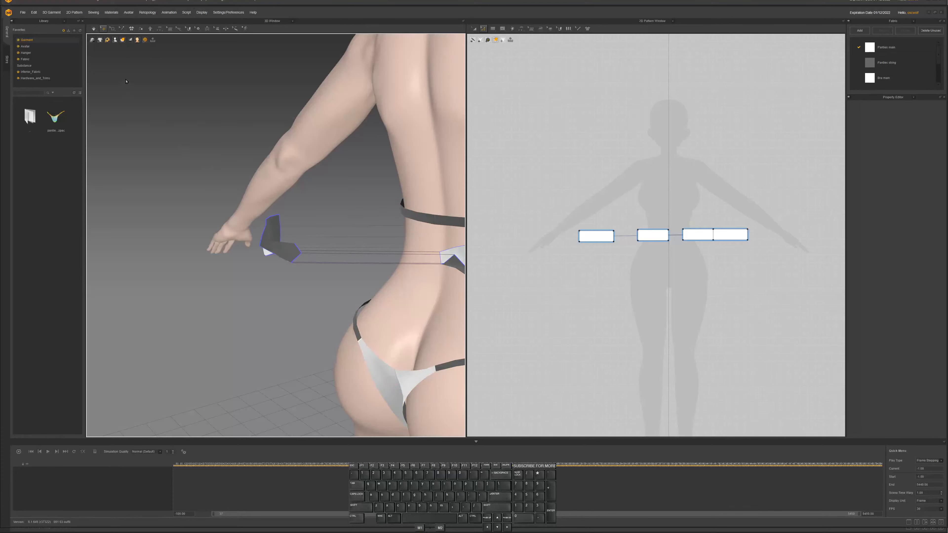
pyautogui.click(112, 28)
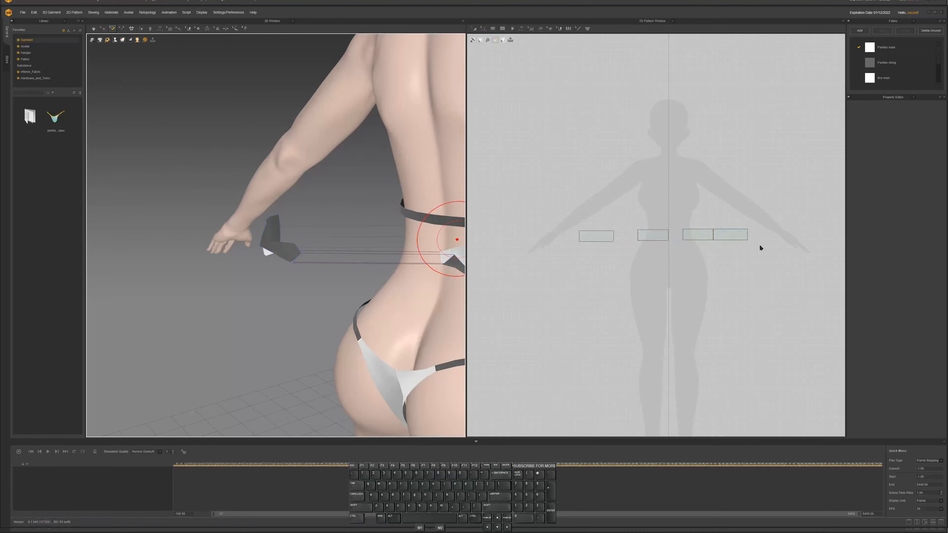
pyautogui.moveTo(744, 229); pyautogui.dragTo(732, 252)
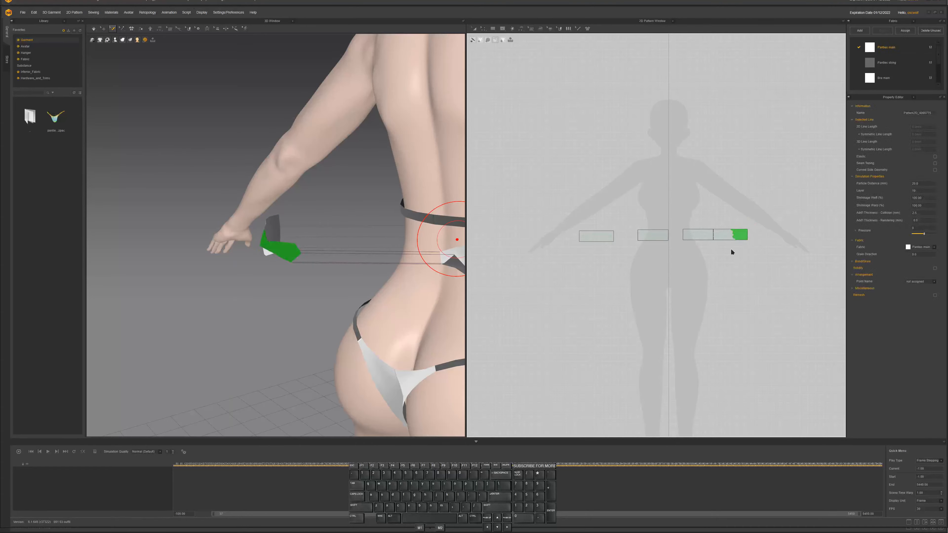
pyautogui.moveTo(456, 240)
pyautogui.mouseDown(button='right')
pyautogui.moveTo(307, 259)
pyautogui.moveTo(226, 313)
pyautogui.moveTo(364, 275)
pyautogui.moveTo(277, 253)
pyautogui.mouseUp(button='right')
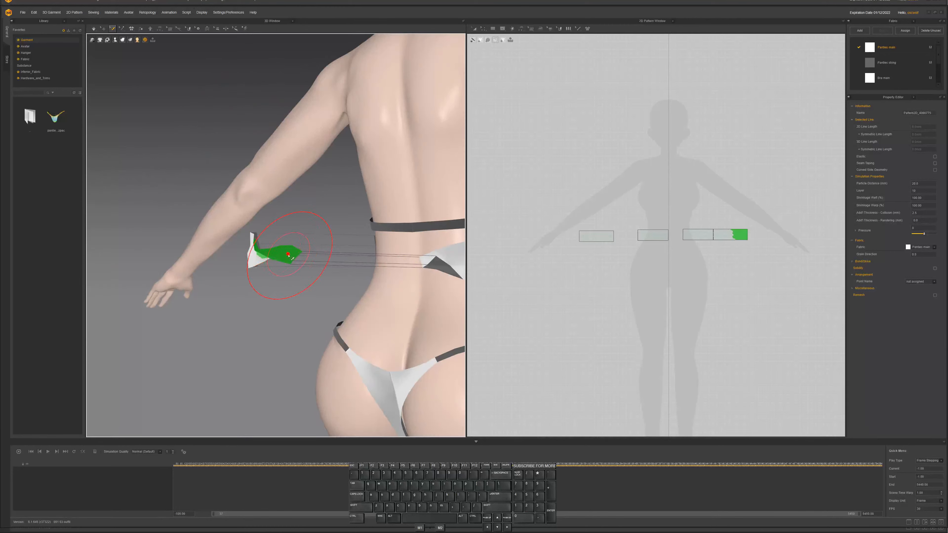
pyautogui.click(288, 255)
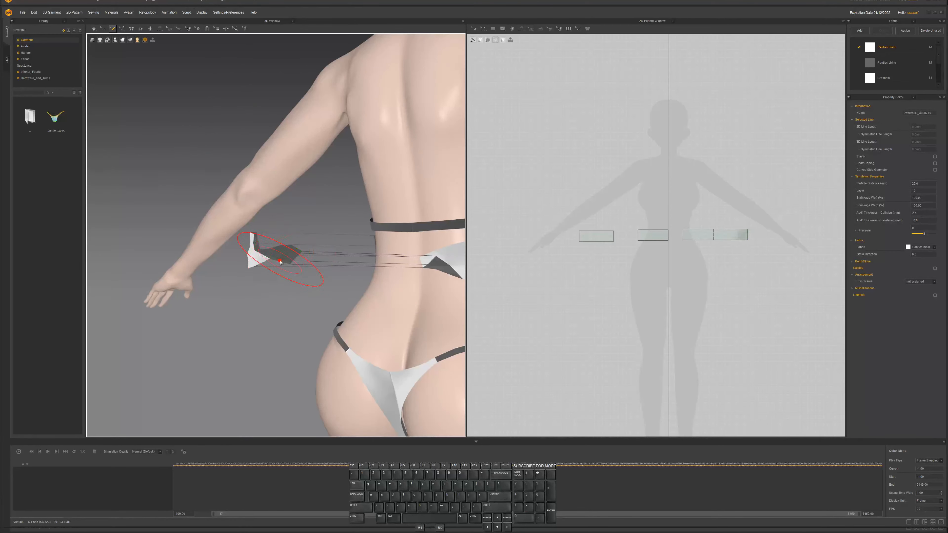
pyautogui.click(745, 236)
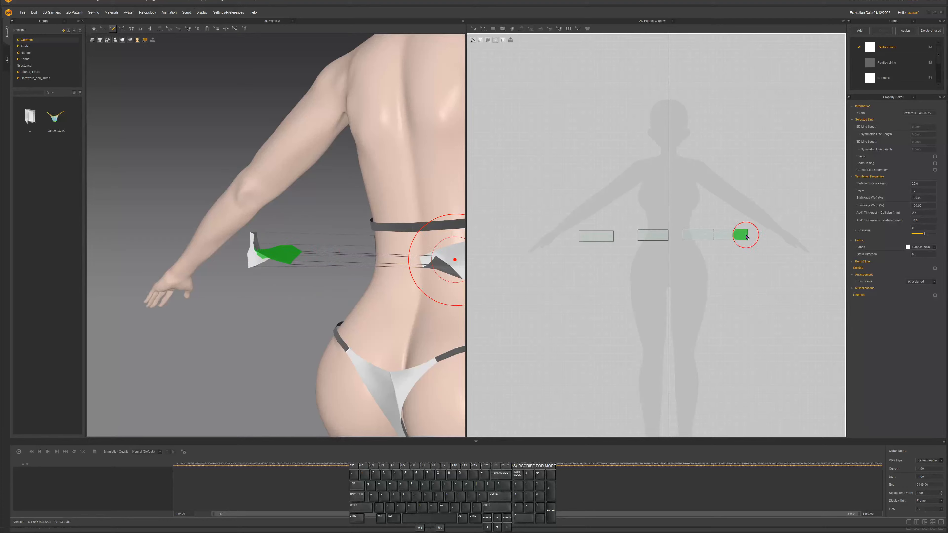
pyautogui.click(124, 88)
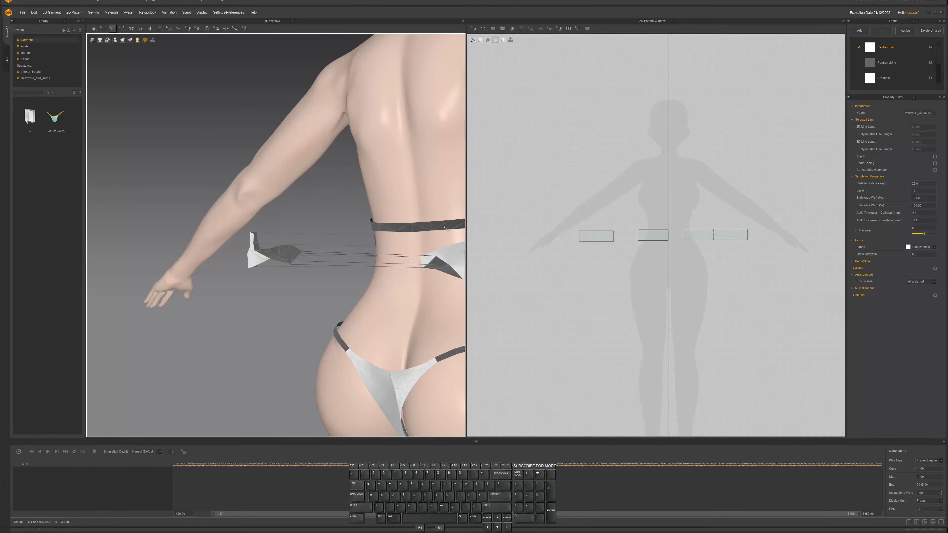
# Box-select the outer end mesh of the twisted back piece, then move and rotate it to flip the twisted end
pyautogui.moveTo(755, 246); pyautogui.dragTo(737, 222)
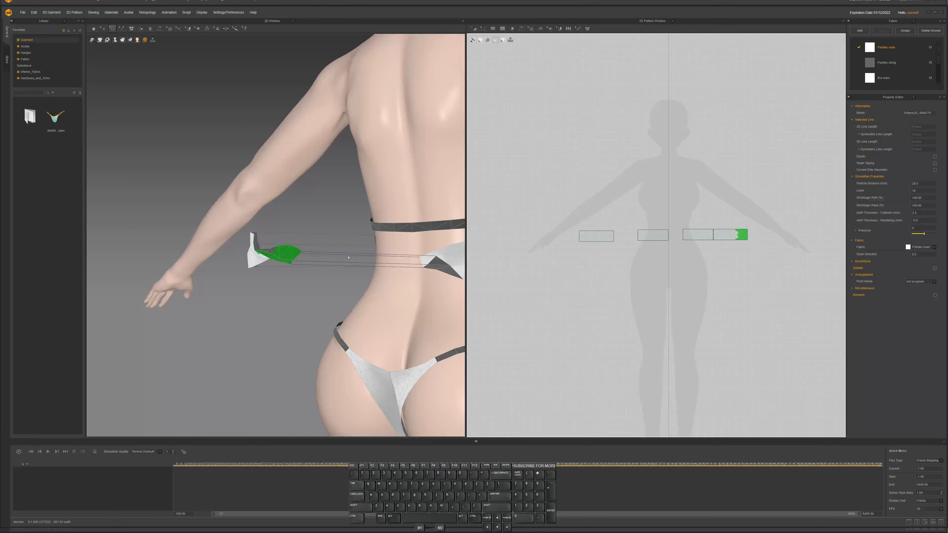
pyautogui.moveTo(293, 256); pyautogui.dragTo(256, 277)
pyautogui.click(259, 279)
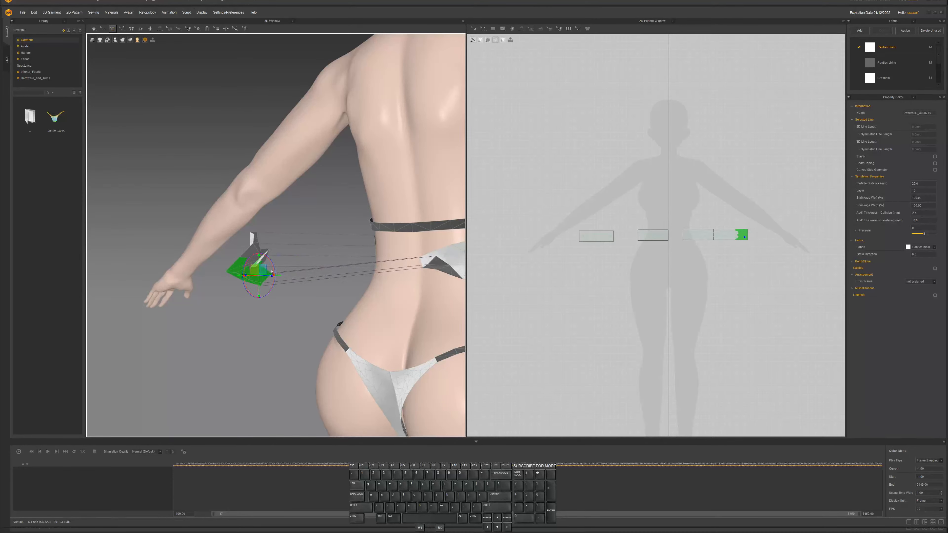
pyautogui.moveTo(274, 260)
pyautogui.mouseDown(button='right')
pyautogui.moveTo(309, 261)
pyautogui.moveTo(273, 257)
pyautogui.mouseUp(button='right')
pyautogui.moveTo(267, 258); pyautogui.dragTo(238, 291)
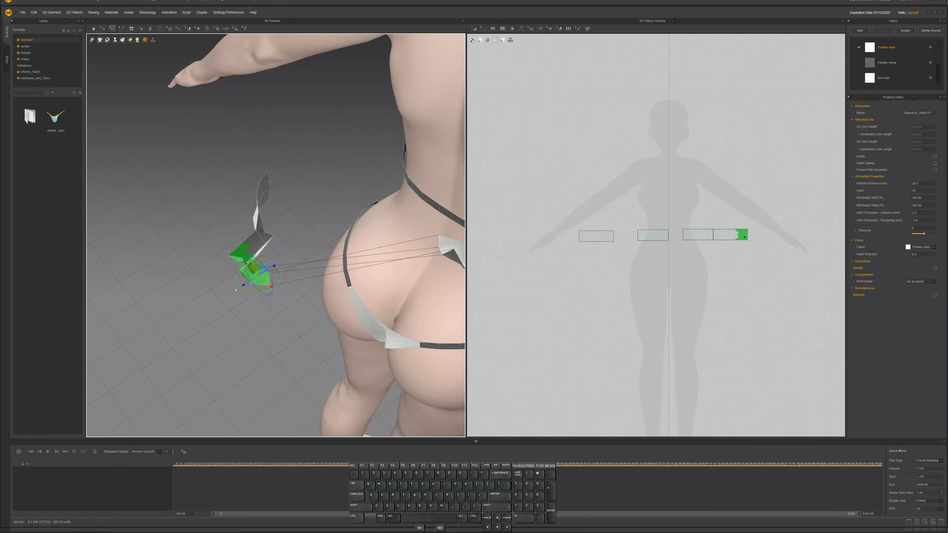
# Simulate the flipped end and pull it away from the body so the back waistband untwists and wraps flat
pyautogui.moveTo(239, 290); pyautogui.dragTo(335, 259, button='right')
pyautogui.press('space')
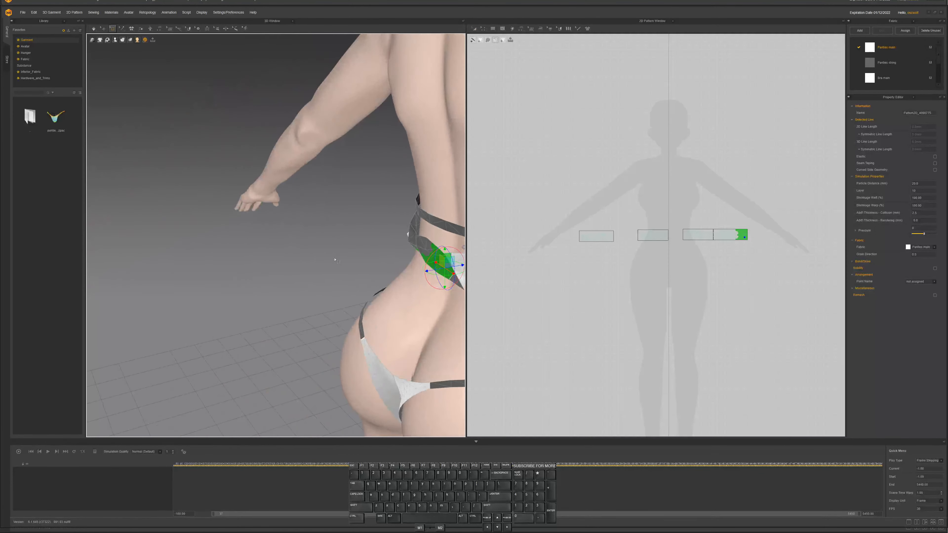
pyautogui.moveTo(439, 260); pyautogui.dragTo(324, 257)
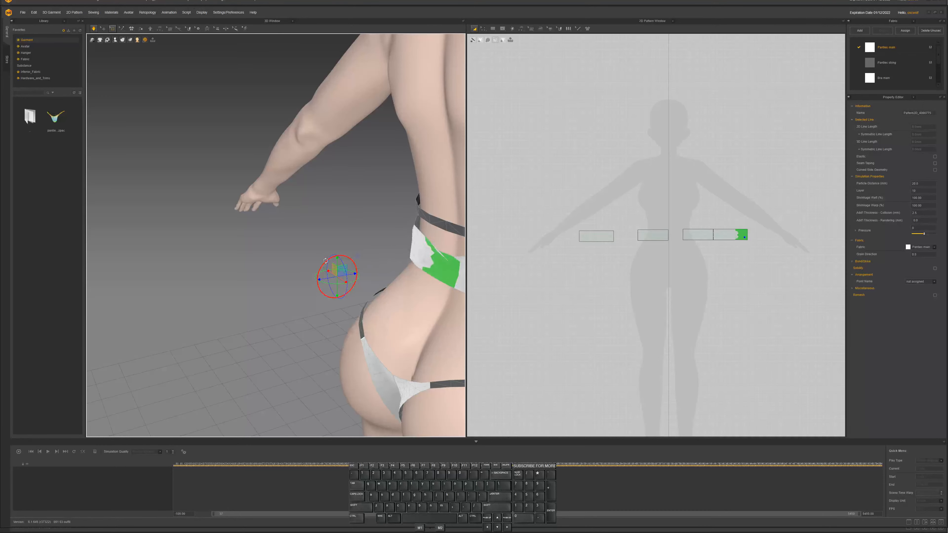
pyautogui.press('space')
pyautogui.moveTo(374, 266); pyautogui.dragTo(412, 253, button='right')
pyautogui.moveTo(412, 254); pyautogui.dragTo(237, 271, button='middle')
pyautogui.press('space')
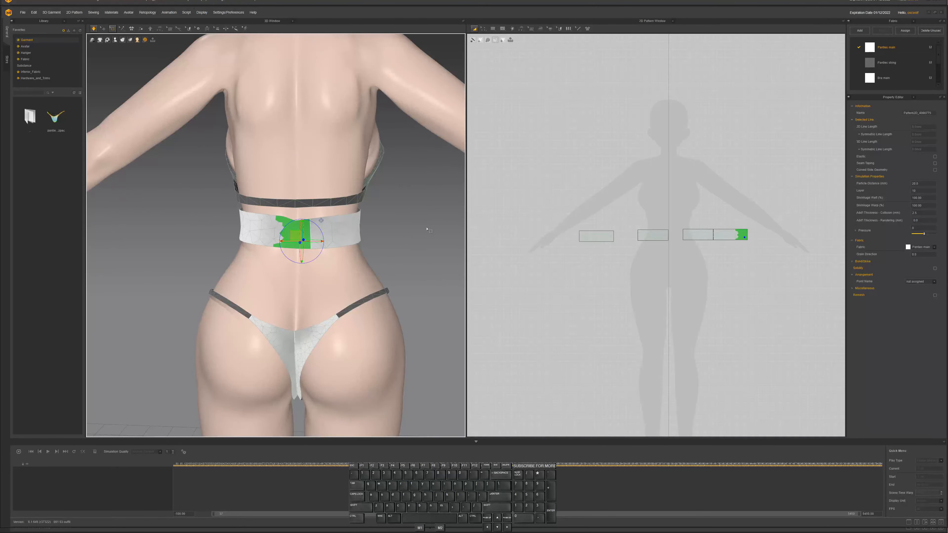
# Pull the front waistband pieces sideways during simulation to bring their shared seam to the middle of the belly
pyautogui.press('space')
pyautogui.moveTo(428, 227); pyautogui.dragTo(310, 226, button='right')
pyautogui.click(327, 227)
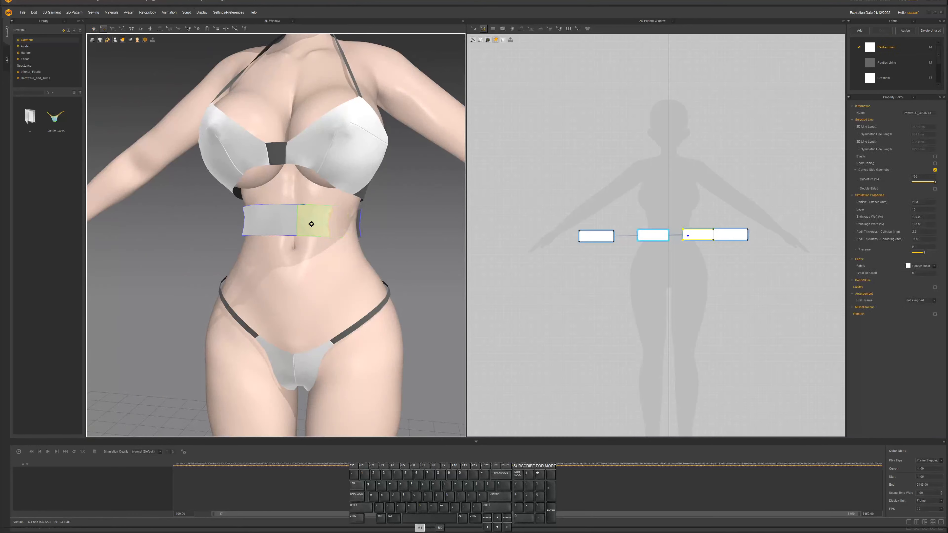
pyautogui.moveTo(327, 226); pyautogui.dragTo(288, 233)
pyautogui.press('space')
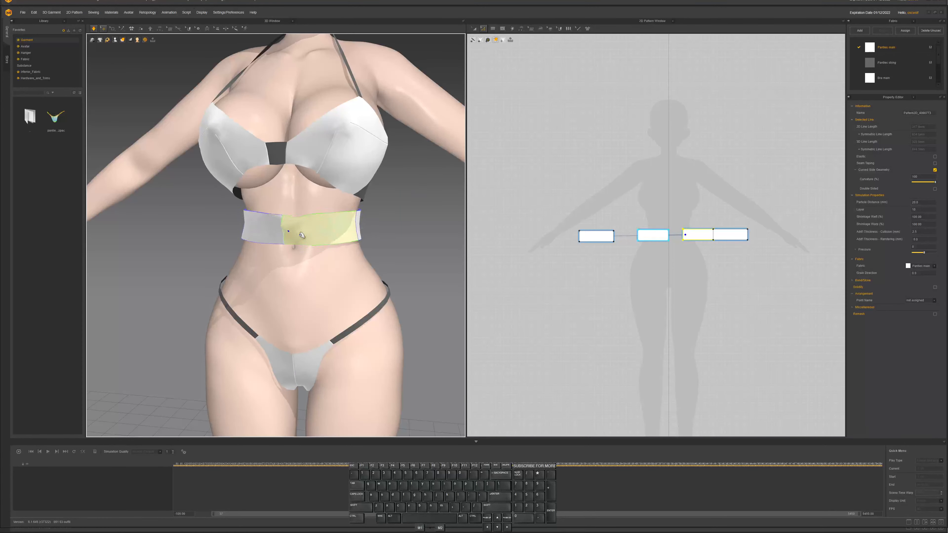
pyautogui.moveTo(332, 230); pyautogui.dragTo(347, 230, button='right')
pyautogui.moveTo(290, 232); pyautogui.dragTo(306, 234)
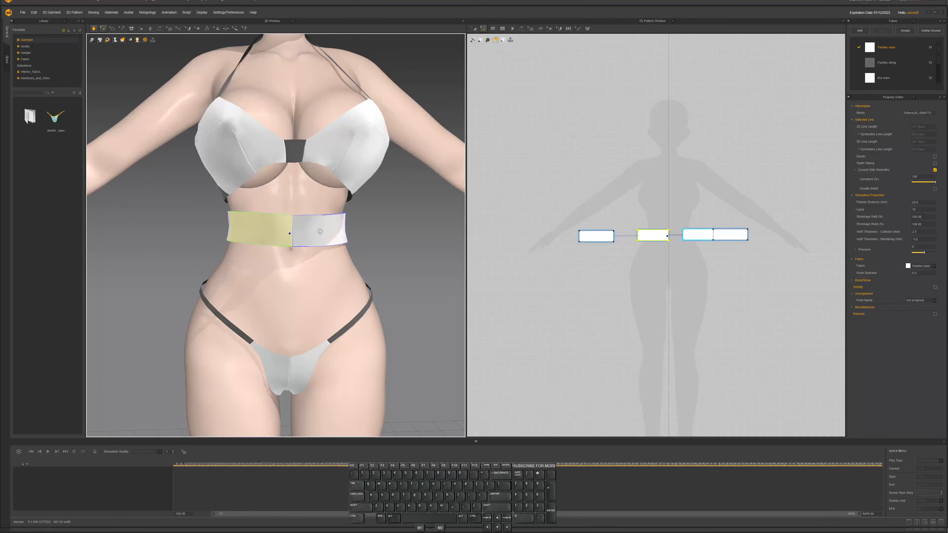
# Toggle the simulation to settle the waistband while checking its fit on the full figure from different angles
pyautogui.moveTo(313, 232)
pyautogui.mouseDown(button='right')
pyautogui.moveTo(352, 231)
pyautogui.moveTo(320, 233)
pyautogui.mouseUp(button='right')
pyautogui.press('space')
pyautogui.moveTo(319, 233); pyautogui.dragTo(361, 166, button='middle')
pyautogui.scroll(-1, 361, 166)
pyautogui.press('space')
pyautogui.moveTo(362, 169); pyautogui.dragTo(332, 176, button='right')
pyautogui.press('space')
pyautogui.scroll(-1, 339, 169)
pyautogui.press('space')
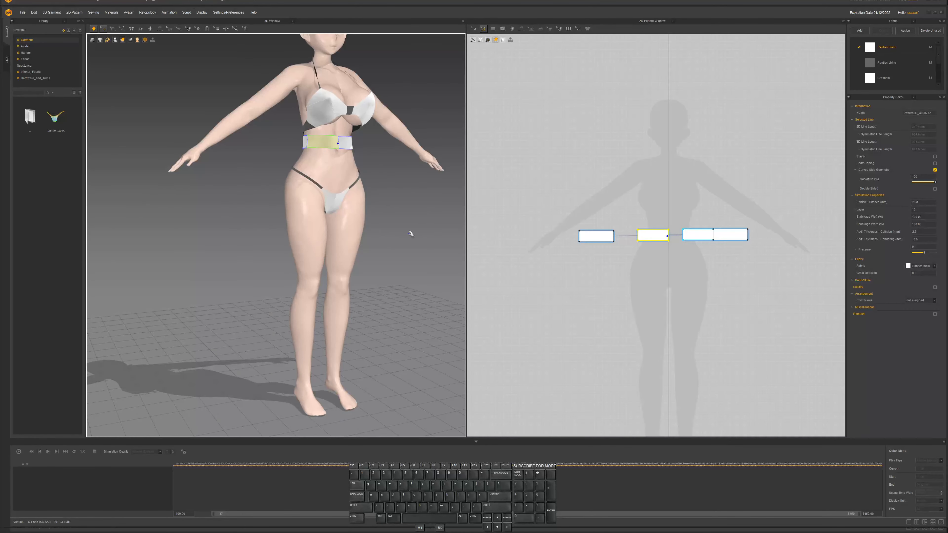
# Copy the two waistband rectangles on the left half of the pattern and paste them directly below the originals
pyautogui.press('space')
pyautogui.press('a')
pyautogui.moveTo(669, 262); pyautogui.dragTo(564, 200)
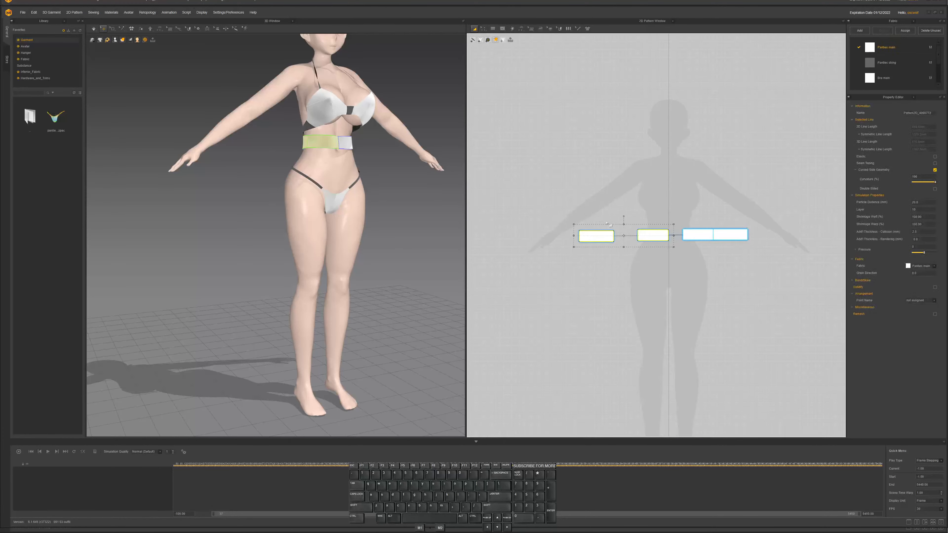
pyautogui.press('ctrl')
pyautogui.hotkey('ctrl', 'c')
pyautogui.hotkey('ctrl', 'v')
pyautogui.click(635, 279)
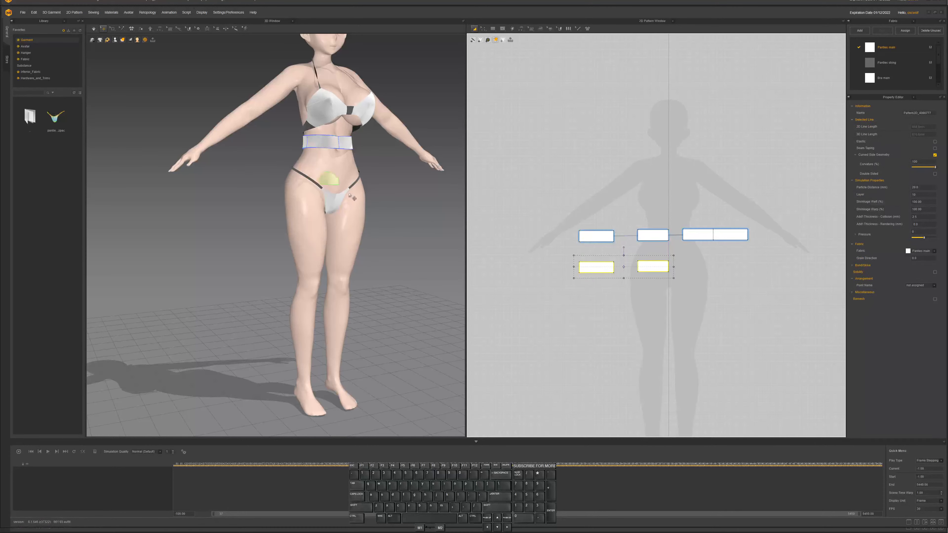
# Move the pasted pieces in 3D off the avatar's belly to beside the hip
pyautogui.moveTo(349, 194); pyautogui.dragTo(334, 192, button='right')
pyautogui.moveTo(330, 183); pyautogui.dragTo(285, 176)
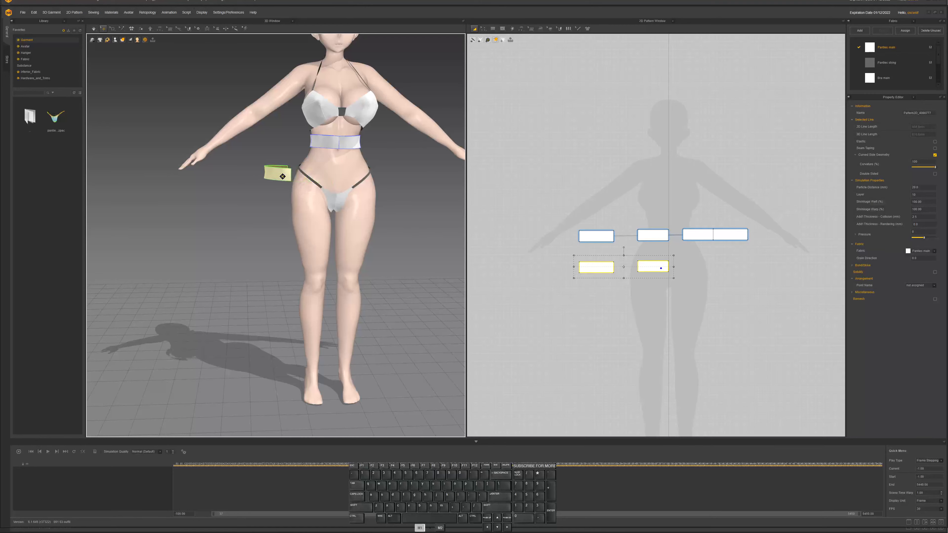
pyautogui.moveTo(331, 185)
pyautogui.mouseDown(button='right')
pyautogui.moveTo(359, 181)
pyautogui.moveTo(331, 183)
pyautogui.mouseUp(button='right')
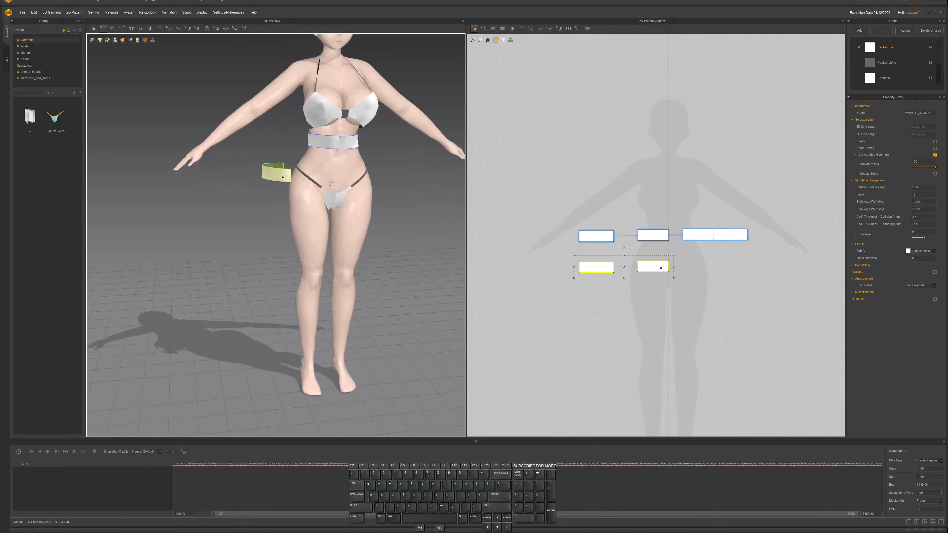
# Sew the top edges of both pasted rectangles to the bottom edges of the originals above and simulate them into place
pyautogui.press('n')
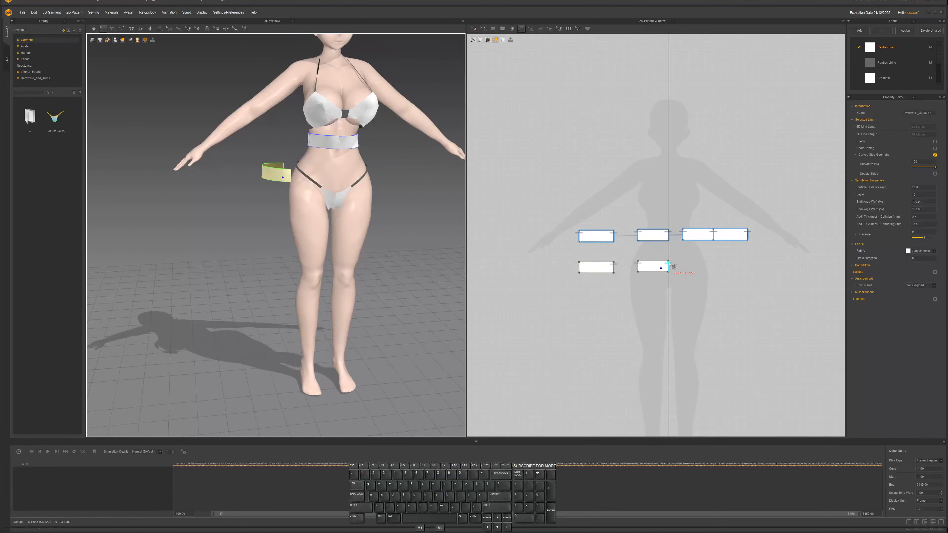
pyautogui.click(661, 262)
pyautogui.click(664, 241)
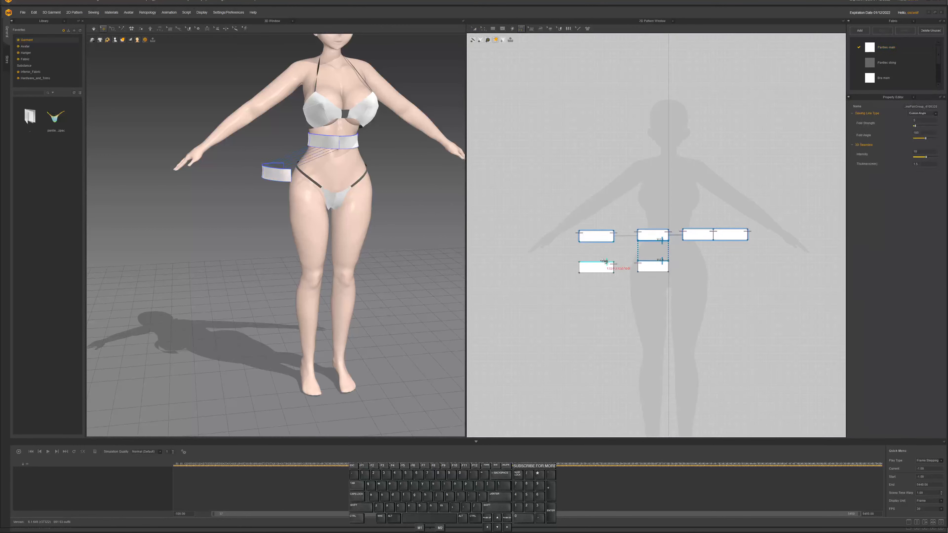
pyautogui.click(604, 241)
pyautogui.click(604, 261)
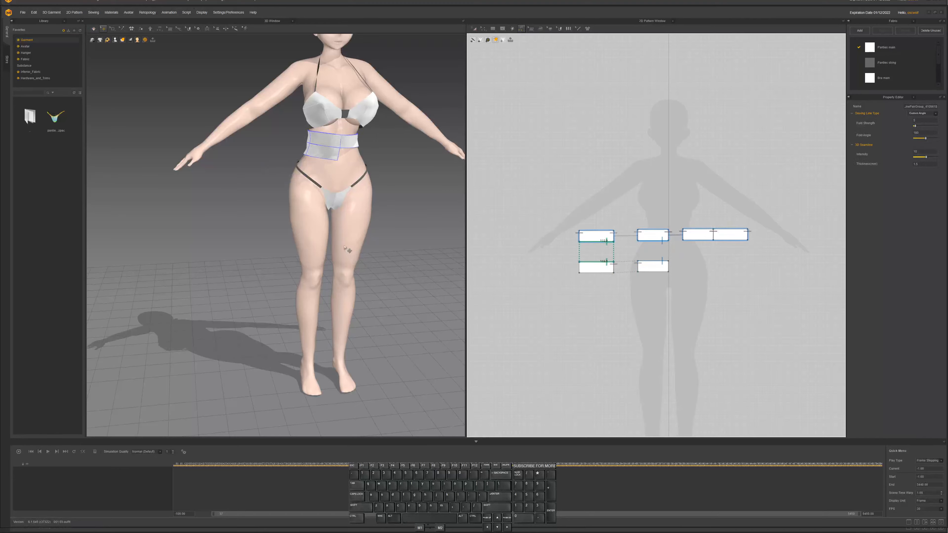
pyautogui.moveTo(349, 258); pyautogui.dragTo(328, 243, button='right')
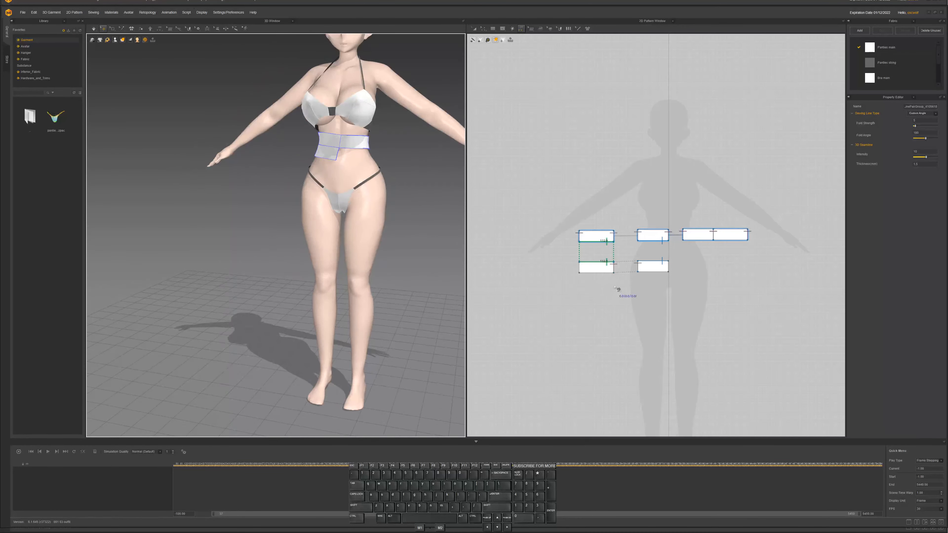
# Extend the bottom edges of both pasted rectangles downward to turn them into long panels, and simulate the drape over the hip
pyautogui.press('z')
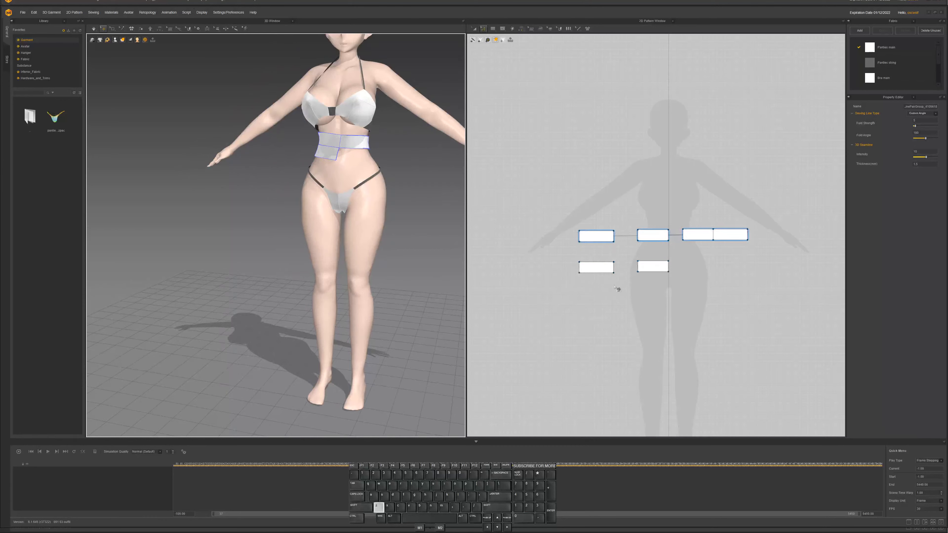
pyautogui.click(653, 272)
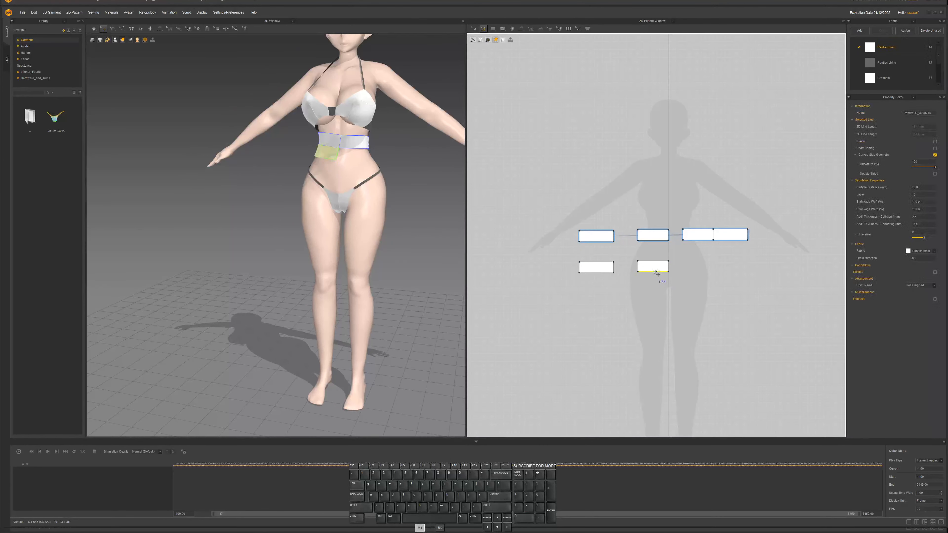
pyautogui.keyDown('shift'); pyautogui.click(599, 273); pyautogui.keyUp('shift')
pyautogui.moveTo(652, 274); pyautogui.dragTo(652, 306)
pyautogui.press('space')
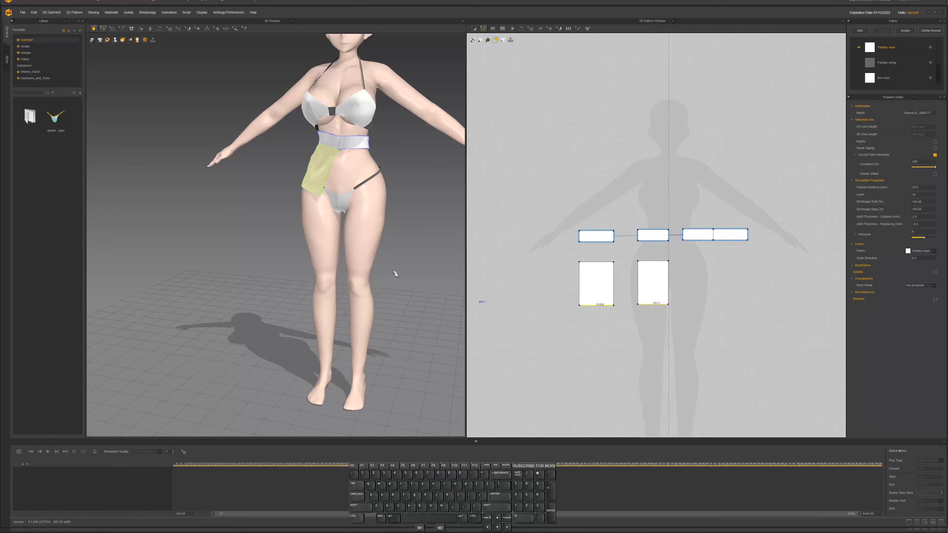
pyautogui.moveTo(380, 269); pyautogui.dragTo(400, 258, button='right')
pyautogui.moveTo(434, 258); pyautogui.dragTo(429, 268, button='right')
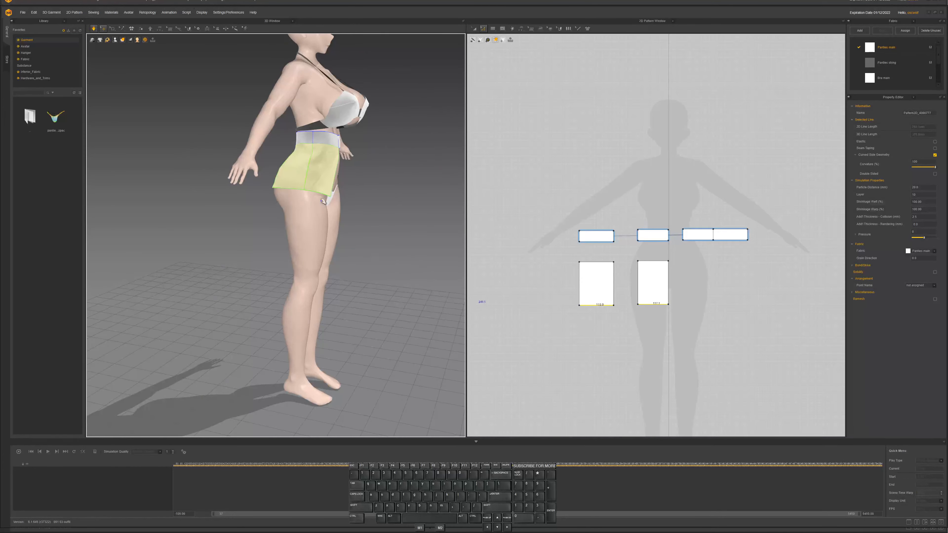
# Remove the seam joining the facing side edges of the two long panels and simulate them hanging separately
pyautogui.scroll(3, 601, 294)
pyautogui.moveTo(633, 292); pyautogui.dragTo(616, 289, button='right')
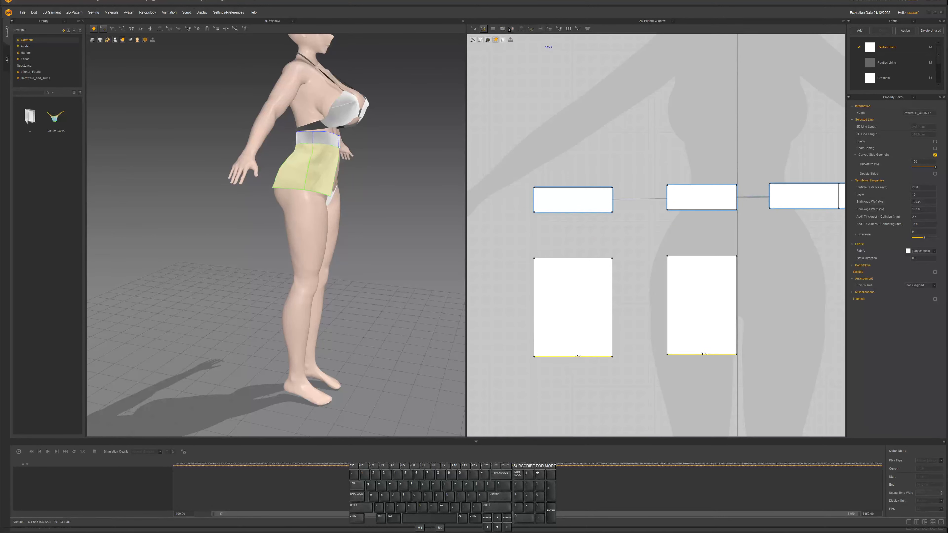
pyautogui.click(521, 29)
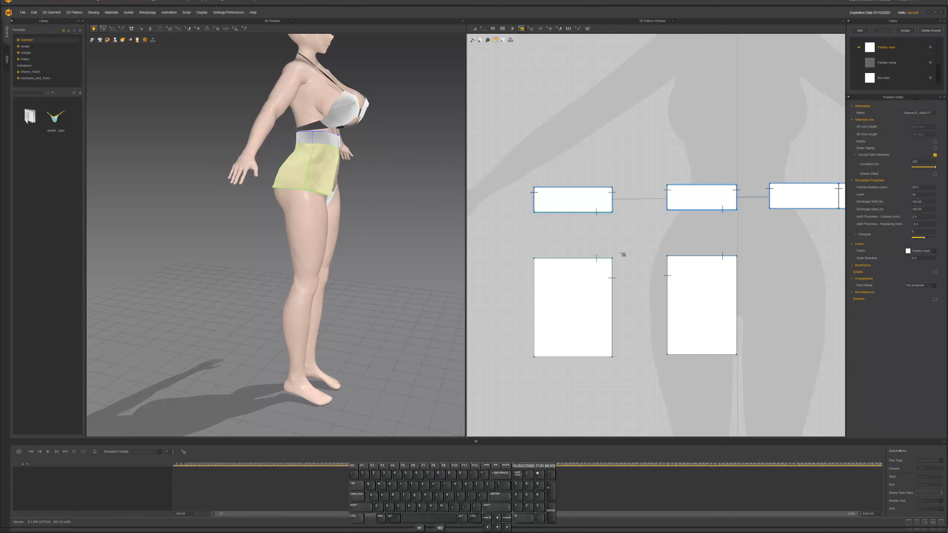
pyautogui.click(613, 278)
pyautogui.press('Escape')
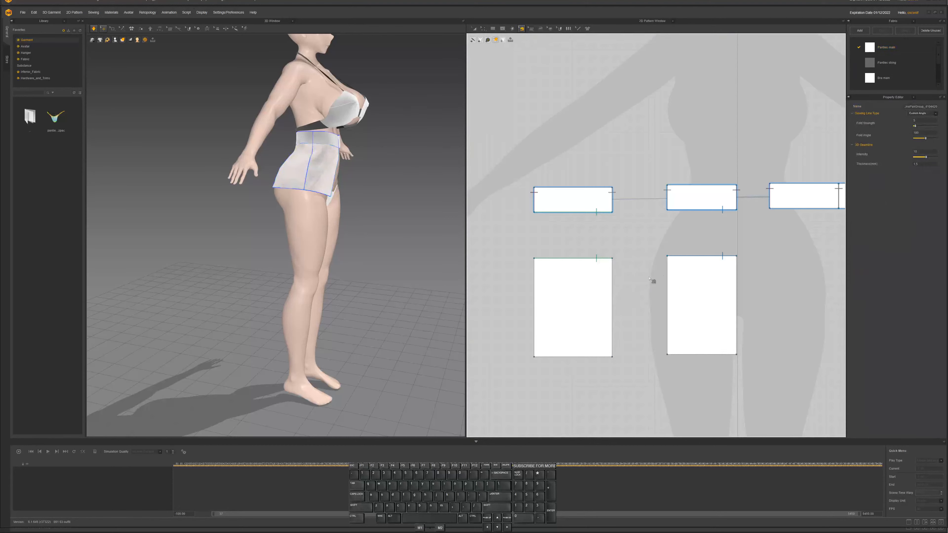
pyautogui.press('space')
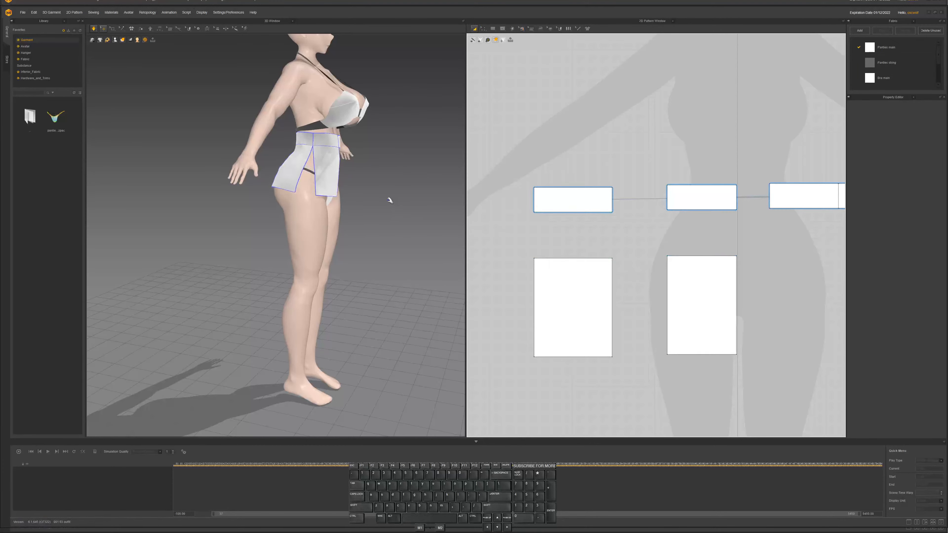
pyautogui.moveTo(399, 201); pyautogui.dragTo(318, 173, button='right')
pyautogui.press('space')
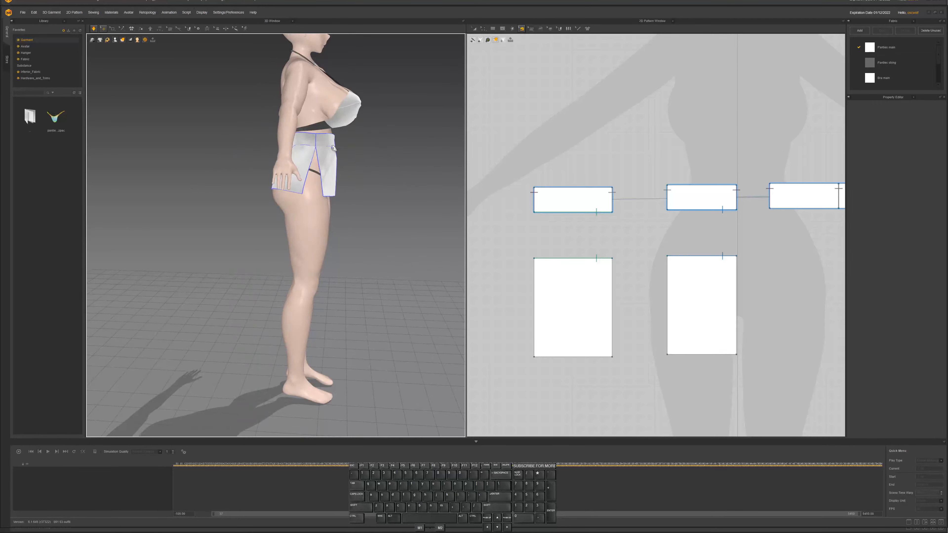
pyautogui.moveTo(333, 148)
pyautogui.mouseDown(button='right')
pyautogui.moveTo(280, 150)
pyautogui.moveTo(341, 156)
pyautogui.mouseUp(button='right')
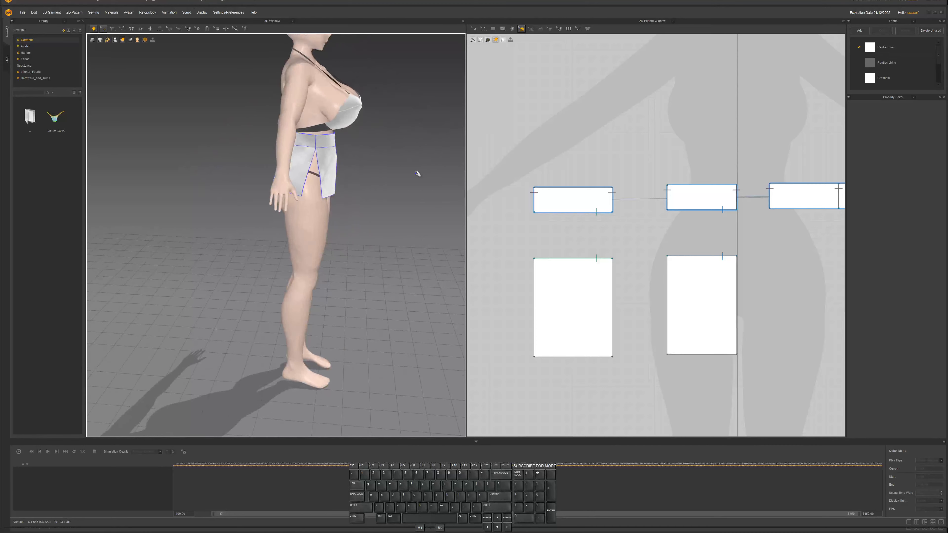
# Merge the two left-half waistband rectangles into one strip along their facing side edges
pyautogui.scroll(2, 570, 201)
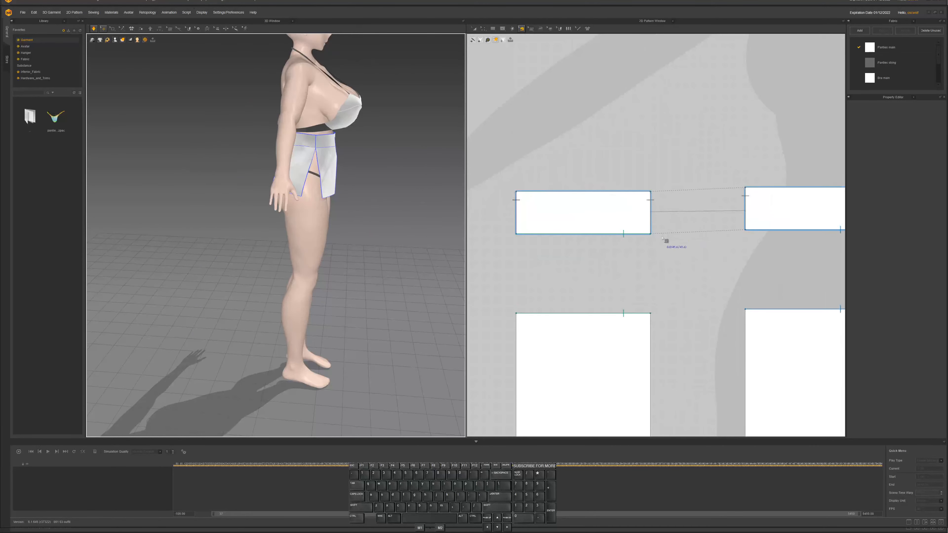
pyautogui.press('z')
pyautogui.click(652, 212)
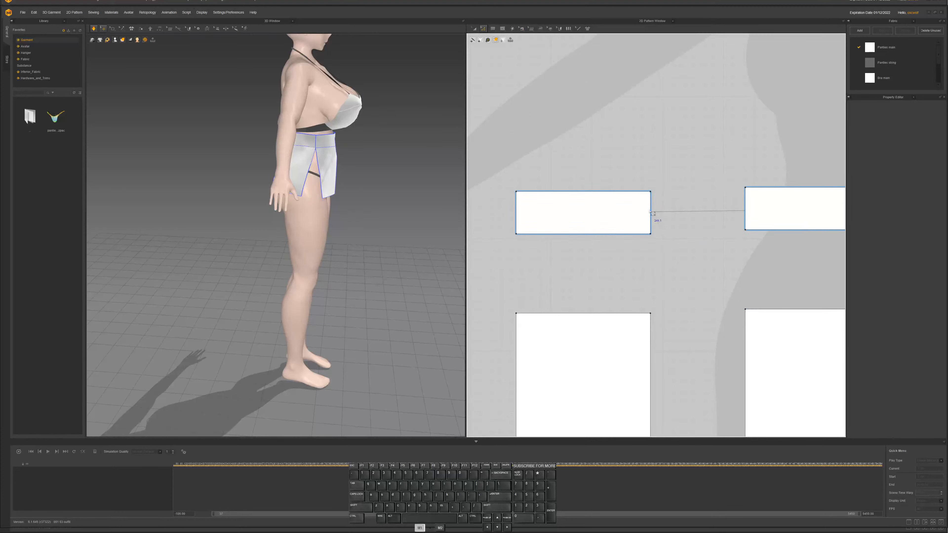
pyautogui.keyDown('shift'); pyautogui.click(747, 206); pyautogui.keyUp('shift')
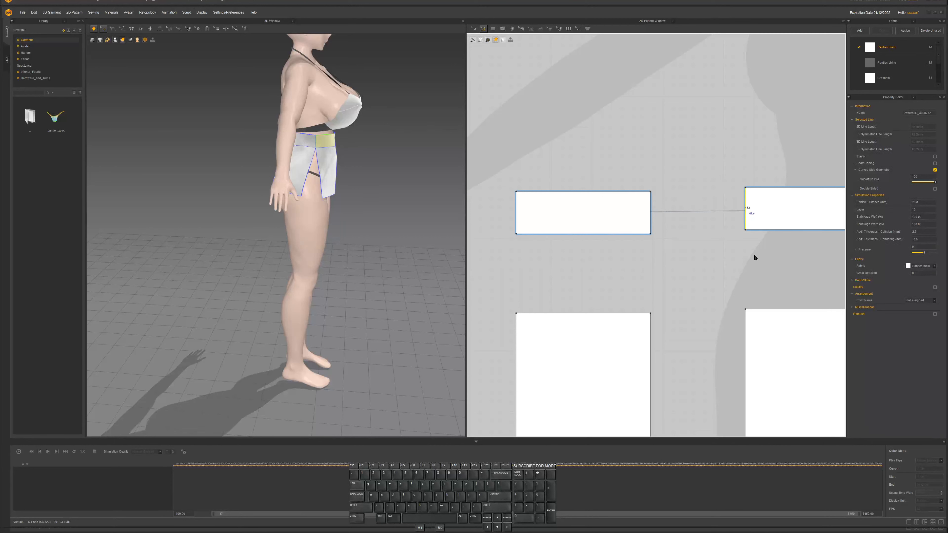
pyautogui.click(671, 223)
pyautogui.click(653, 218)
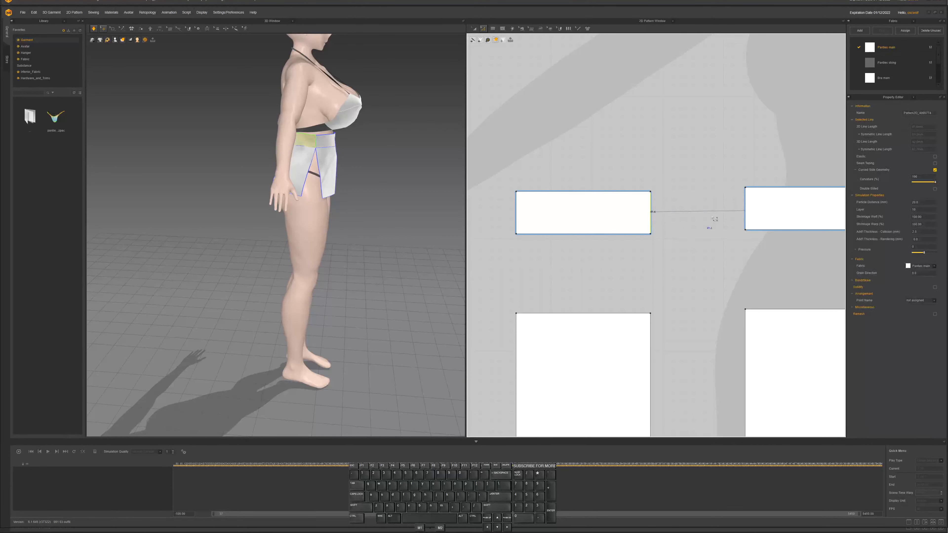
pyautogui.keyDown('shift'); pyautogui.click(744, 215); pyautogui.keyUp('shift')
pyautogui.keyDown('shift'); pyautogui.click(746, 214); pyautogui.keyUp('shift')
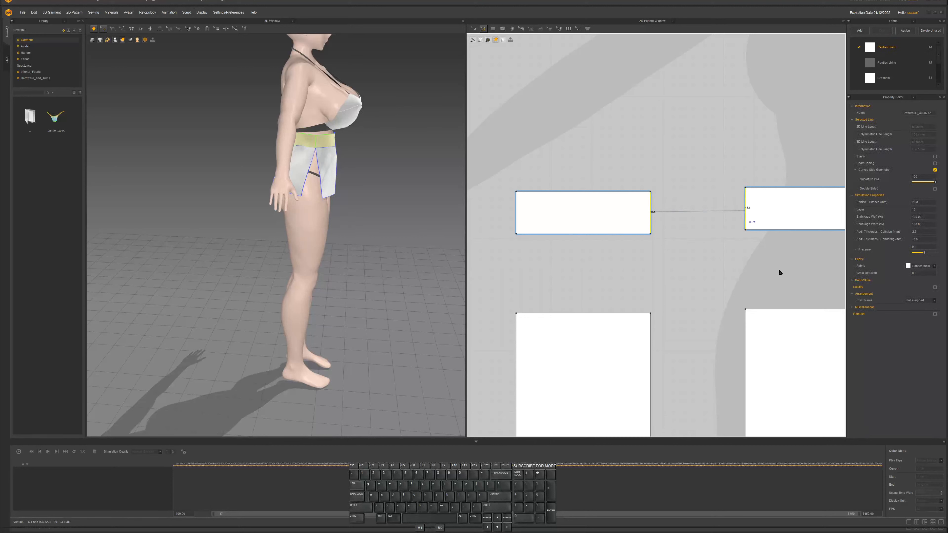
pyautogui.click(811, 271)
pyautogui.moveTo(750, 250); pyautogui.dragTo(661, 274, button='middle')
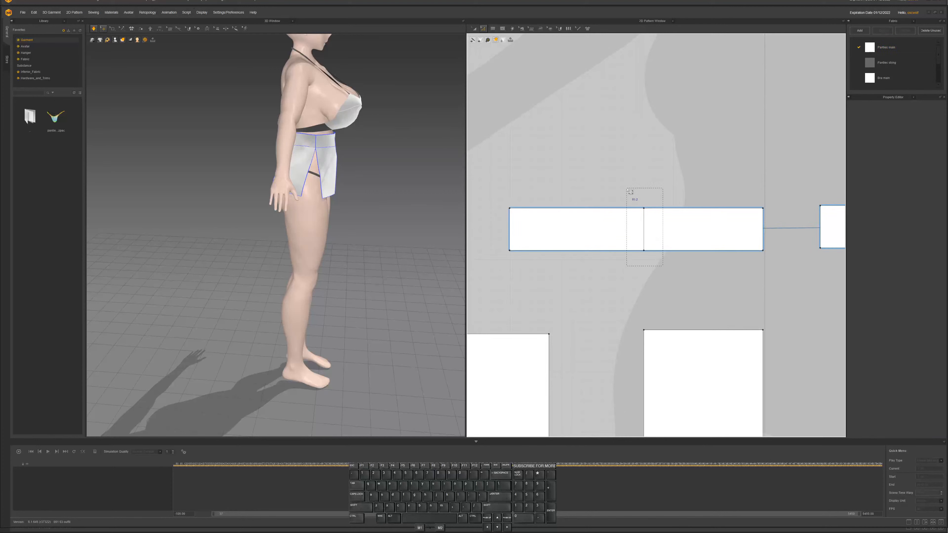
# Shift the vertical dividing line inside the merged waistband slightly to the left and simulate the change
pyautogui.click(643, 220)
pyautogui.moveTo(648, 237); pyautogui.dragTo(627, 242)
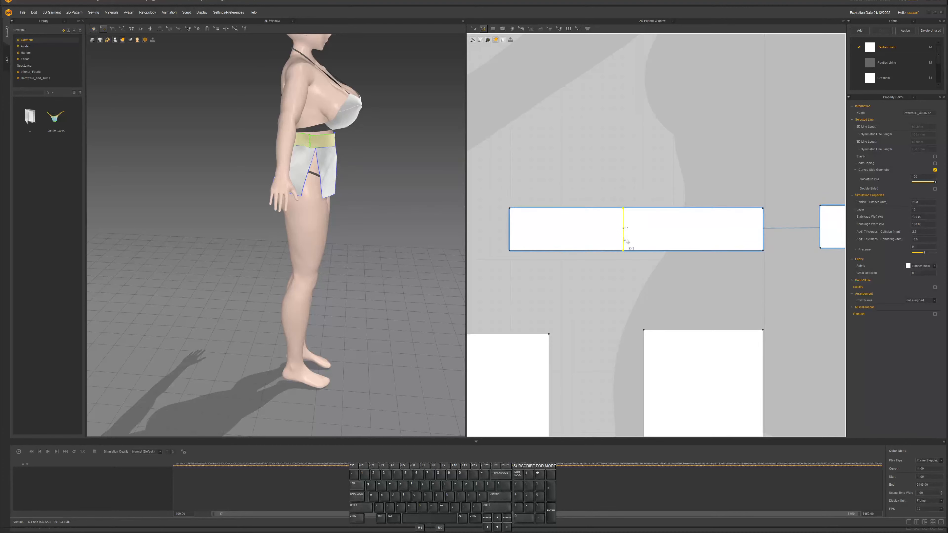
pyautogui.press('space')
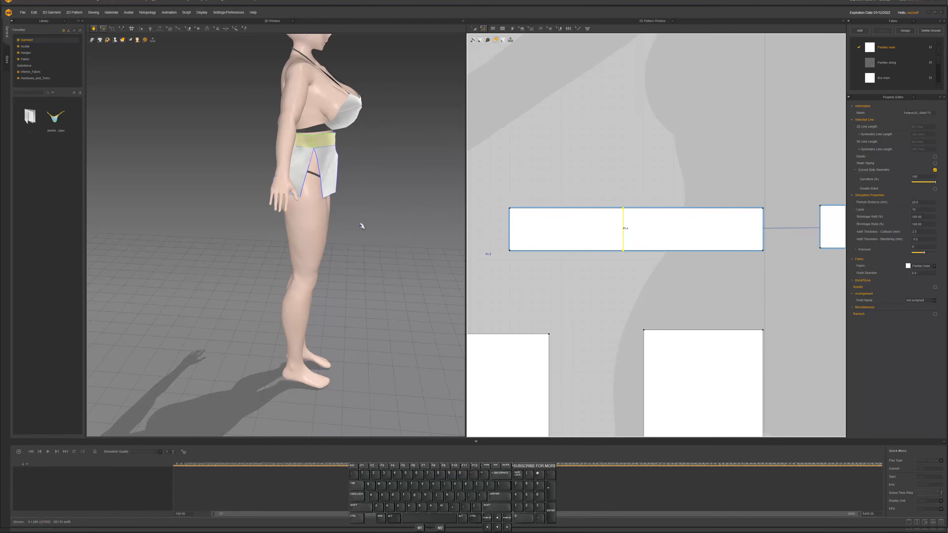
pyautogui.moveTo(361, 220); pyautogui.dragTo(328, 213, button='right')
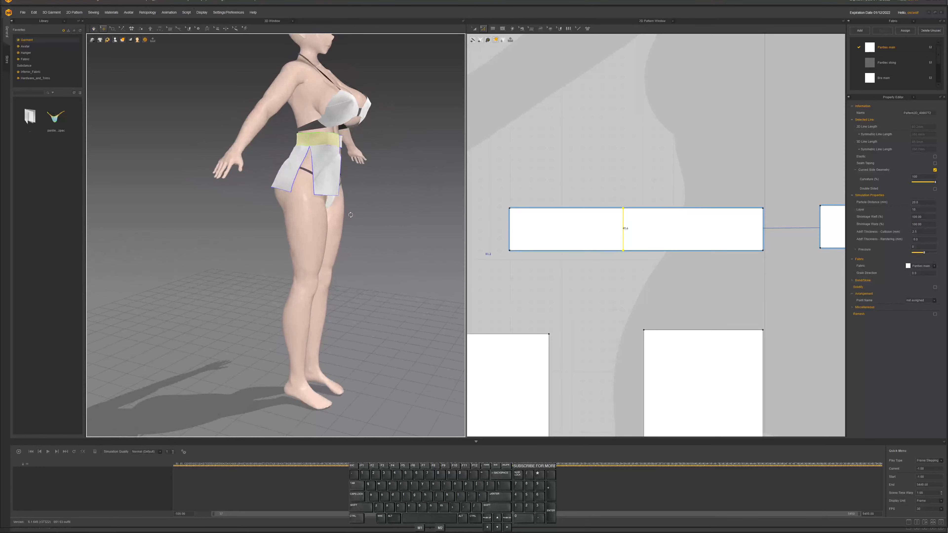
# Merge the front panel's top edge with the waistband's bottom edge and widen the panel to the waistband's center-front end
pyautogui.scroll(-3, 597, 281)
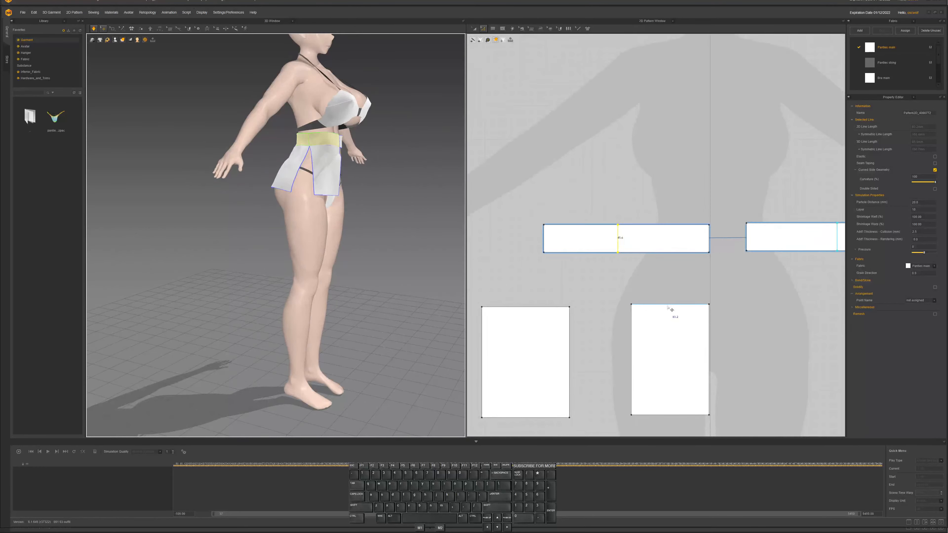
pyautogui.click(671, 310)
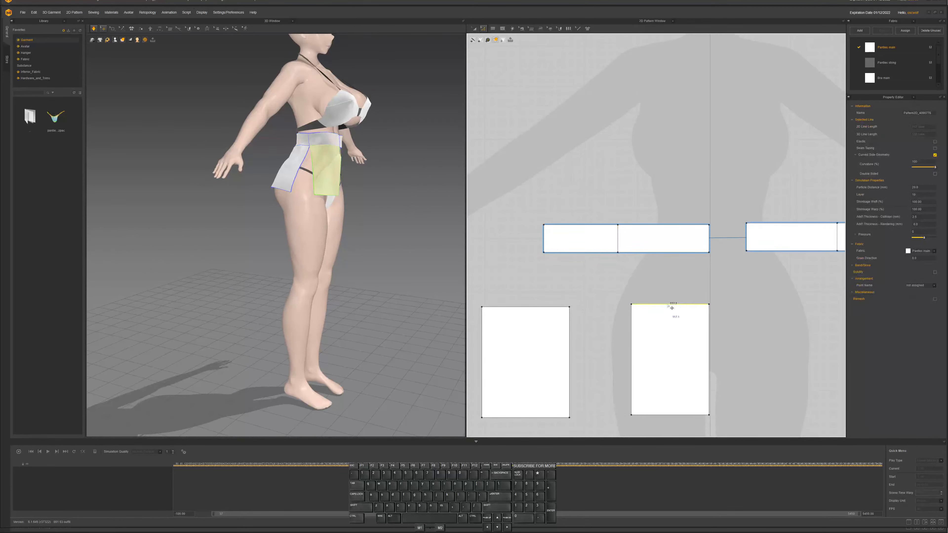
pyautogui.keyDown('shift'); pyautogui.click(662, 253); pyautogui.keyUp('shift')
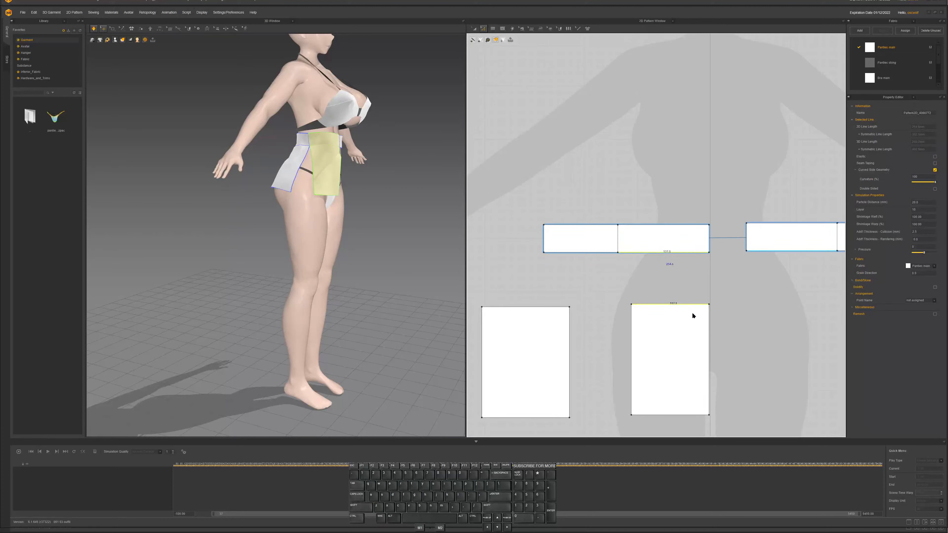
pyautogui.hotkey('ctrl', 'z')
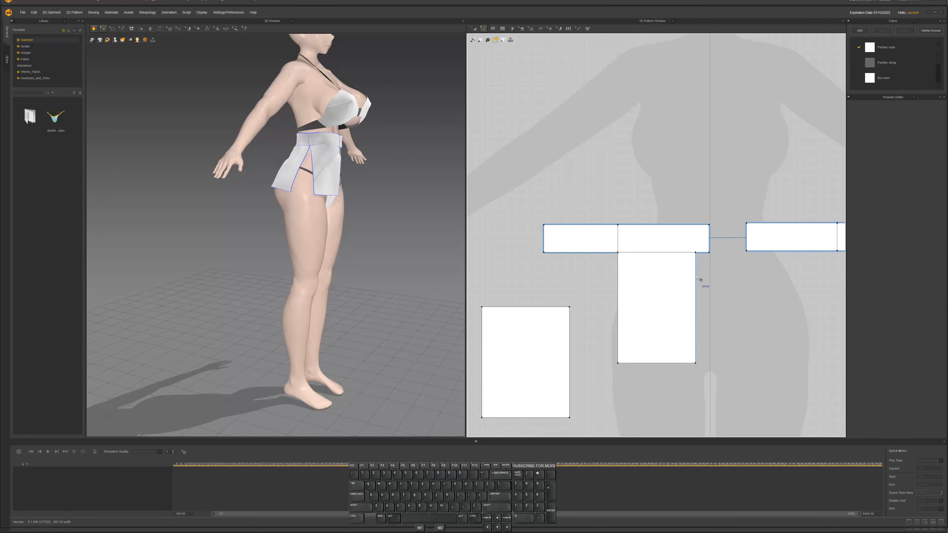
pyautogui.moveTo(695, 277); pyautogui.dragTo(709, 278)
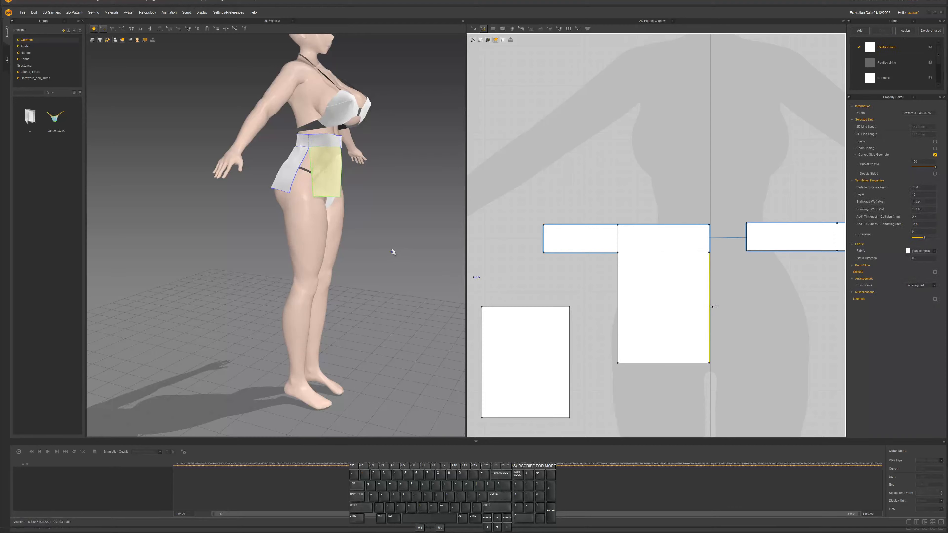
pyautogui.moveTo(391, 252); pyautogui.dragTo(420, 259, button='right')
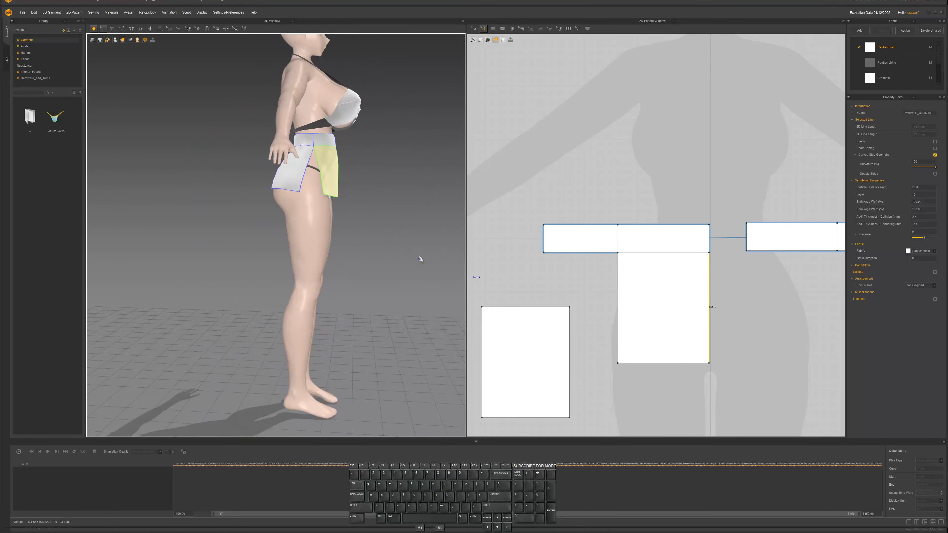
# Merge the remaining long panel with the waistband's outer bottom edge and align its inner edge with the waistband's dividing line
pyautogui.click(540, 312)
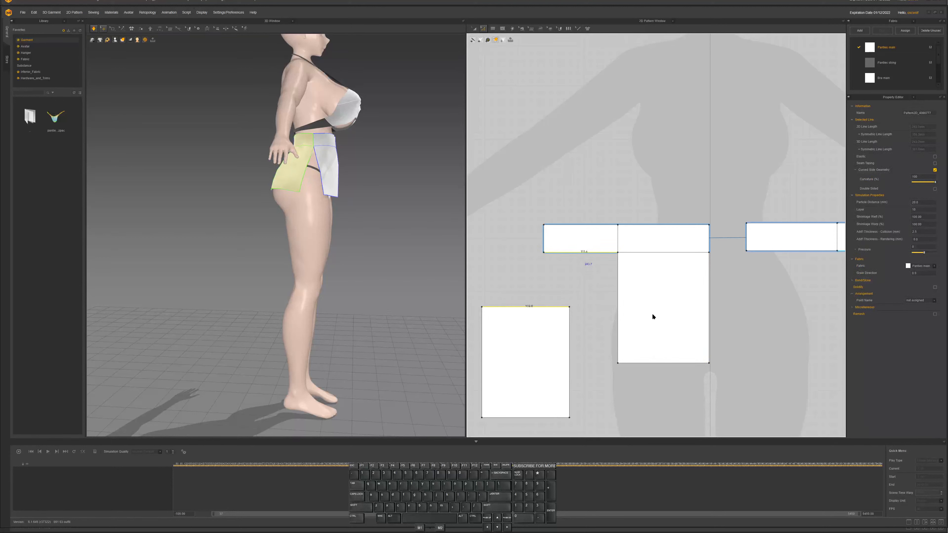
pyautogui.hotkey('ctrl', 'm')
pyautogui.moveTo(631, 284); pyautogui.dragTo(618, 284)
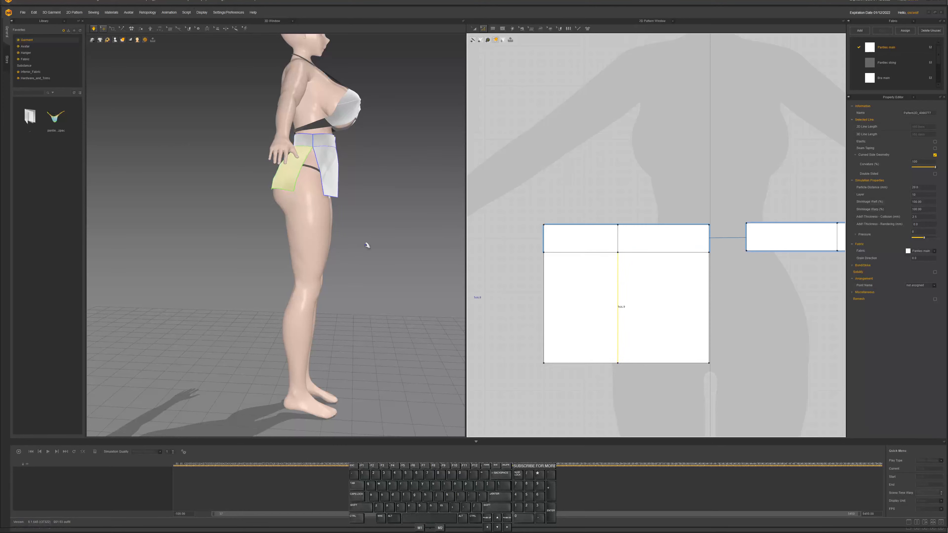
# Shift the vertical dividing line through the waistband and both panels to the left and simulate the garment
pyautogui.moveTo(366, 245); pyautogui.dragTo(261, 245, button='right')
pyautogui.moveTo(641, 387); pyautogui.dragTo(600, 211)
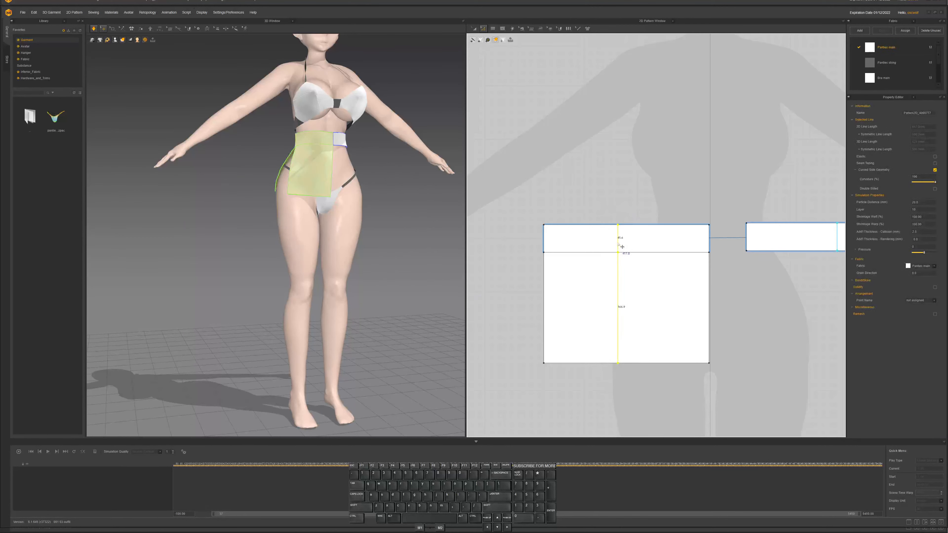
pyautogui.moveTo(622, 246); pyautogui.dragTo(611, 246)
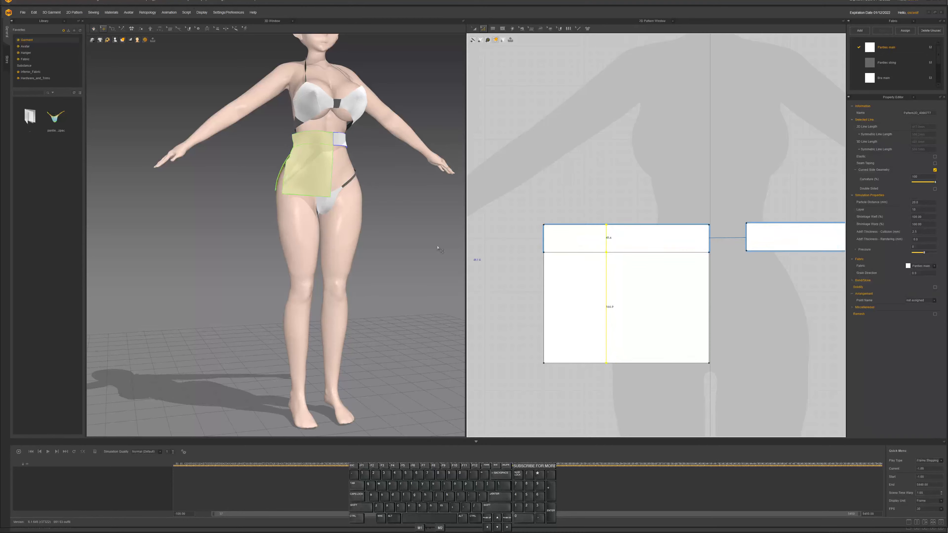
pyautogui.moveTo(303, 221); pyautogui.dragTo(328, 153, button='right')
pyautogui.press('space')
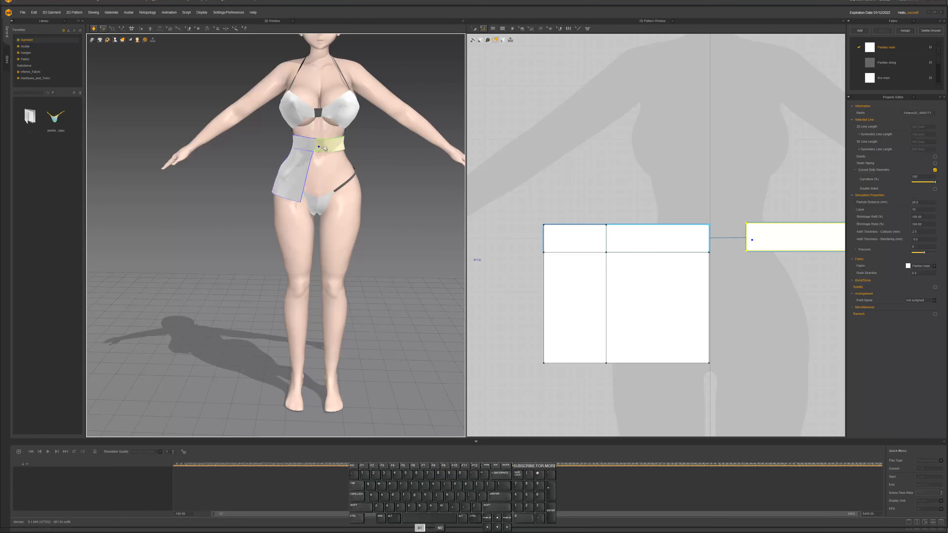
# Pull the front of the waistband into place on the avatar during simulation and check the side slit
pyautogui.moveTo(328, 147); pyautogui.dragTo(325, 146)
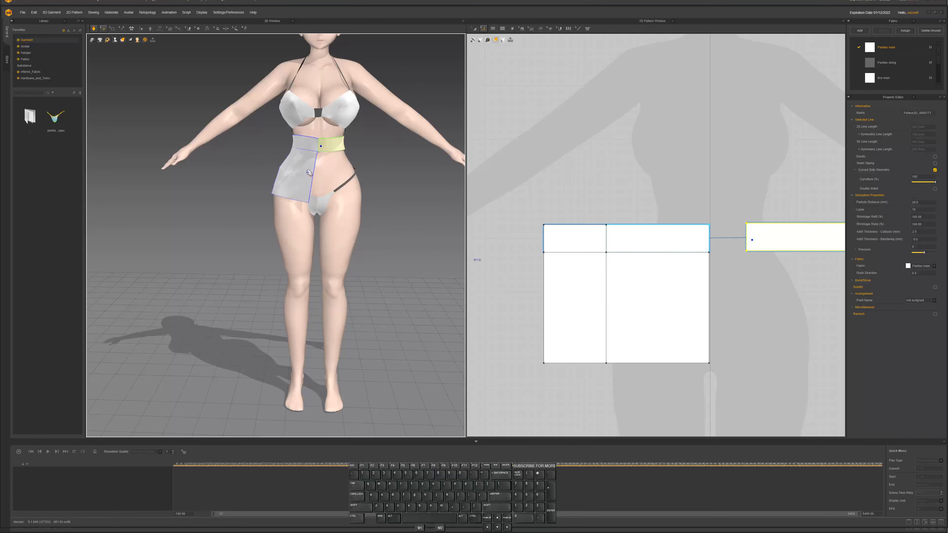
pyautogui.press('space')
pyautogui.moveTo(311, 174); pyautogui.dragTo(374, 171, button='right')
pyautogui.press('space')
# Shift the full-height vertical dividing line slightly back to the right and inspect the fit from the front
pyautogui.moveTo(633, 380); pyautogui.dragTo(584, 206)
pyautogui.moveTo(606, 243); pyautogui.dragTo(613, 243)
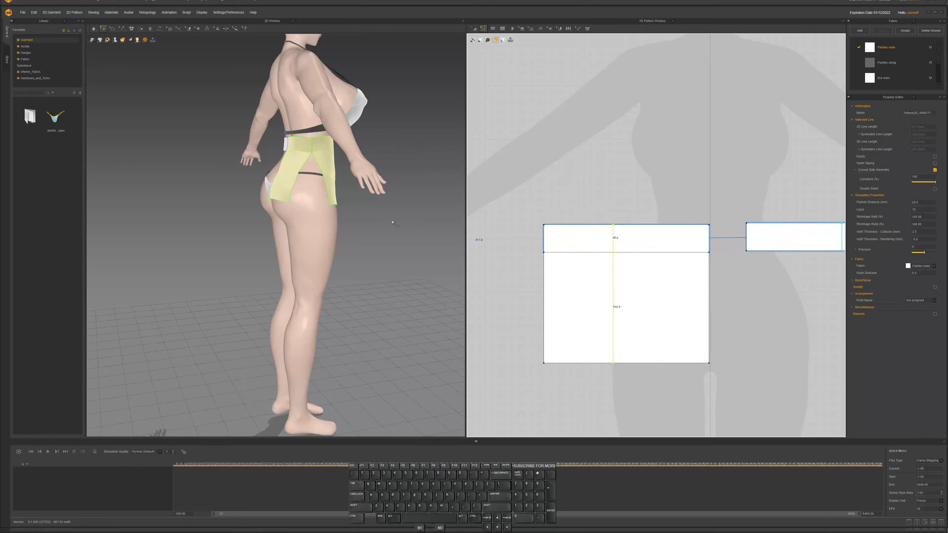
pyautogui.moveTo(369, 213); pyautogui.dragTo(296, 209, button='right')
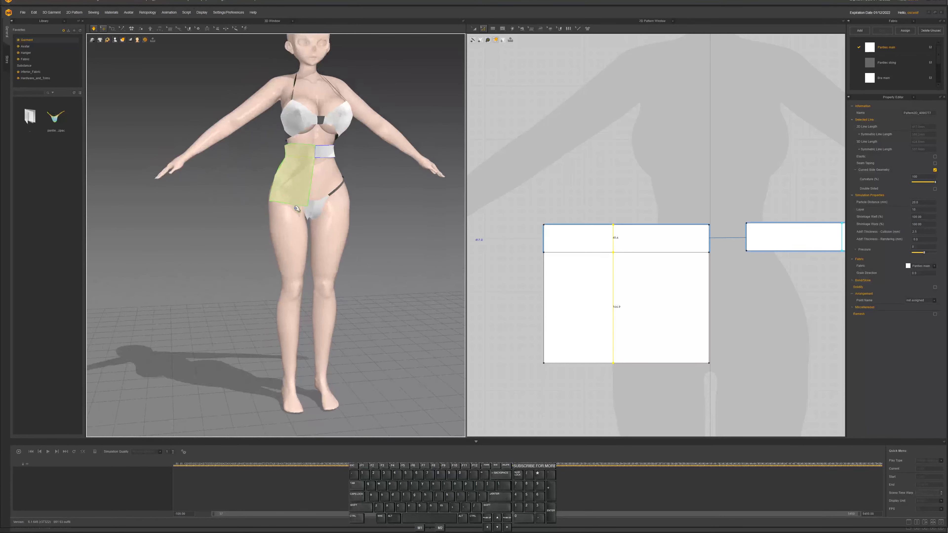
# Lengthen both skirt panels by moving their bottom edges further down together
pyautogui.moveTo(696, 372); pyautogui.dragTo(676, 291, button='middle')
pyautogui.moveTo(719, 331); pyautogui.dragTo(523, 256)
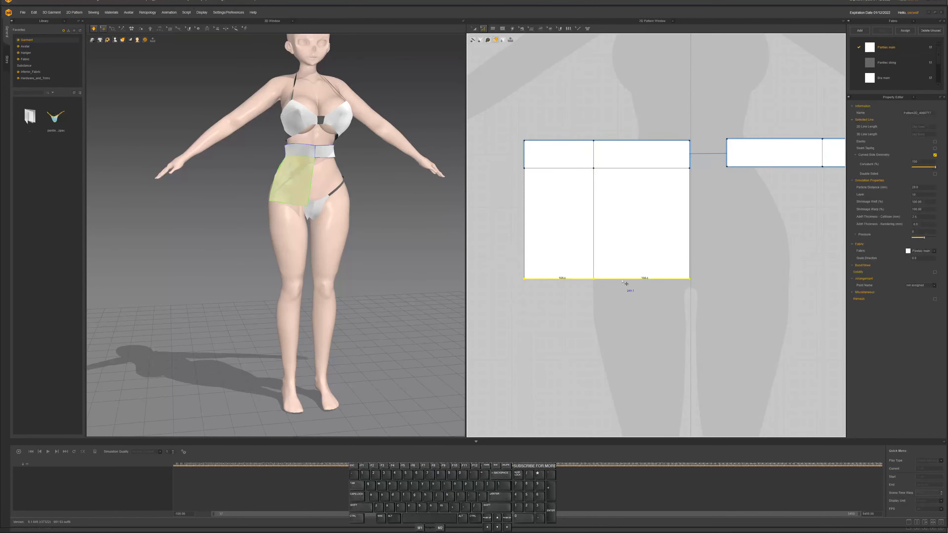
pyautogui.moveTo(625, 284); pyautogui.dragTo(625, 318)
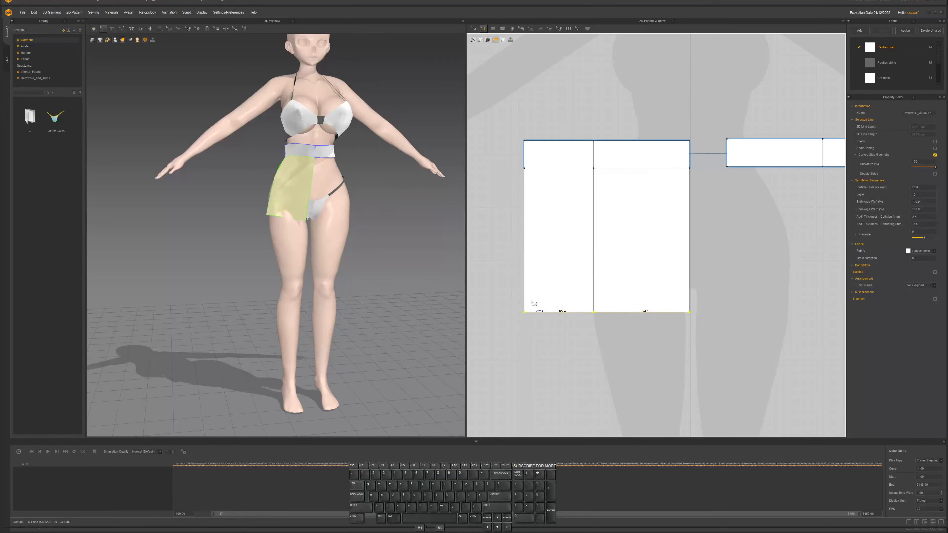
# Simulate the lengthened skirt panels and check their drape on the avatar from the front, side and back
pyautogui.press('space')
pyautogui.moveTo(386, 269); pyautogui.dragTo(355, 256, button='right')
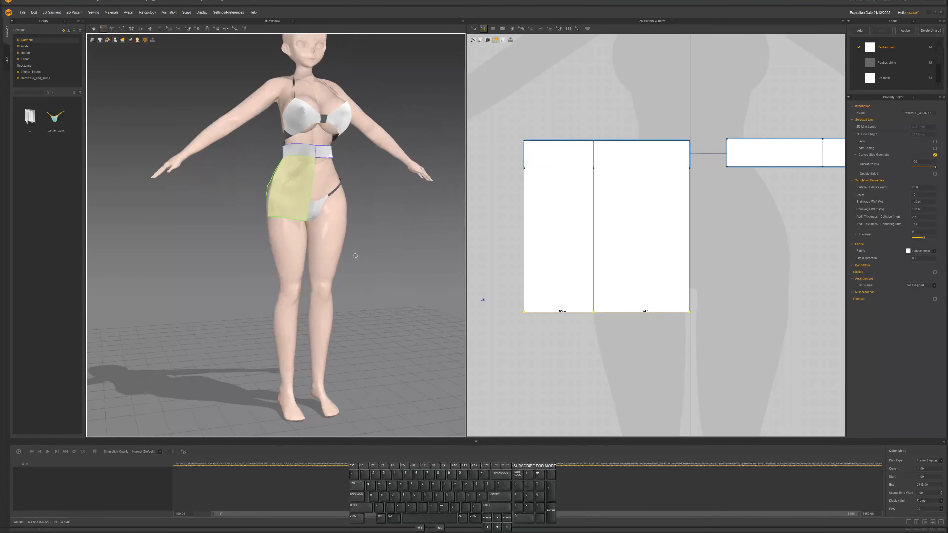
pyautogui.press('space')
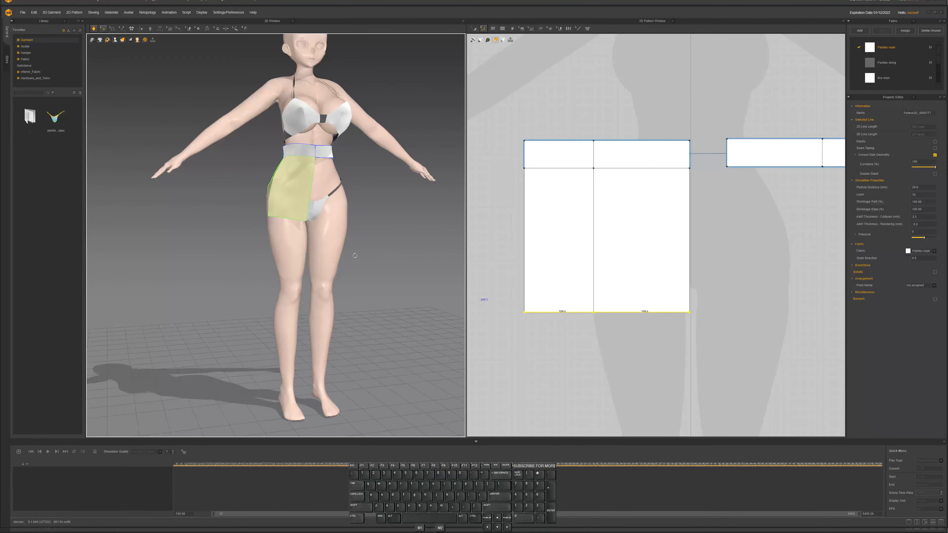
pyautogui.press('space')
pyautogui.moveTo(355, 255); pyautogui.dragTo(422, 251, button='right')
pyautogui.press('space')
# Copy both skirt panels and place a linked mirrored copy beneath the other waistband piece in the 2D pattern
pyautogui.scroll(-4, 675, 299)
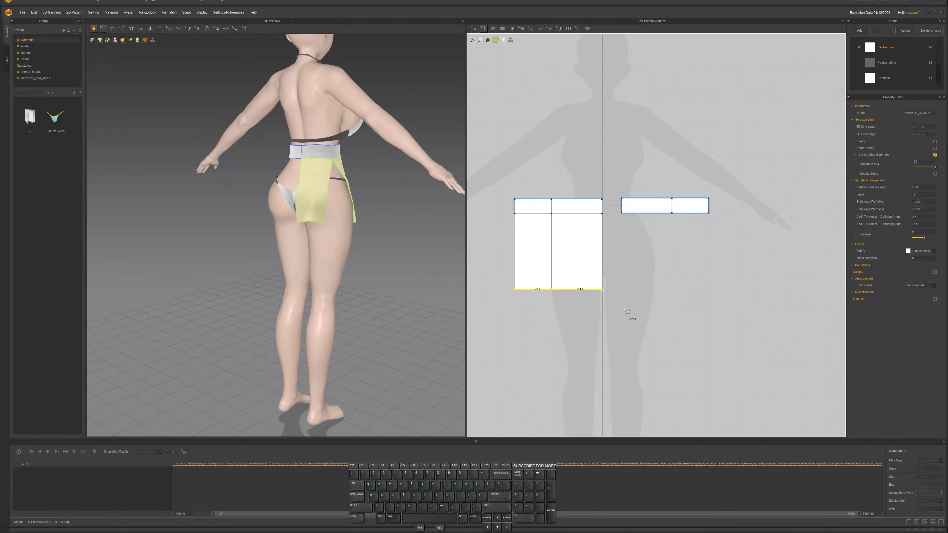
pyautogui.press('a')
pyautogui.click(567, 259)
pyautogui.keyDown('shift'); pyautogui.click(531, 262); pyautogui.keyUp('shift')
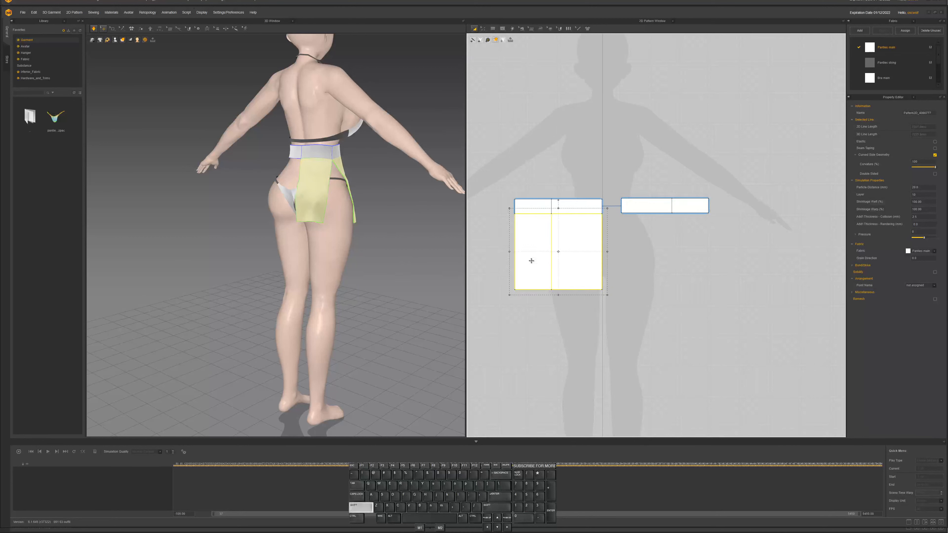
pyautogui.hotkey('ctrl', 'c')
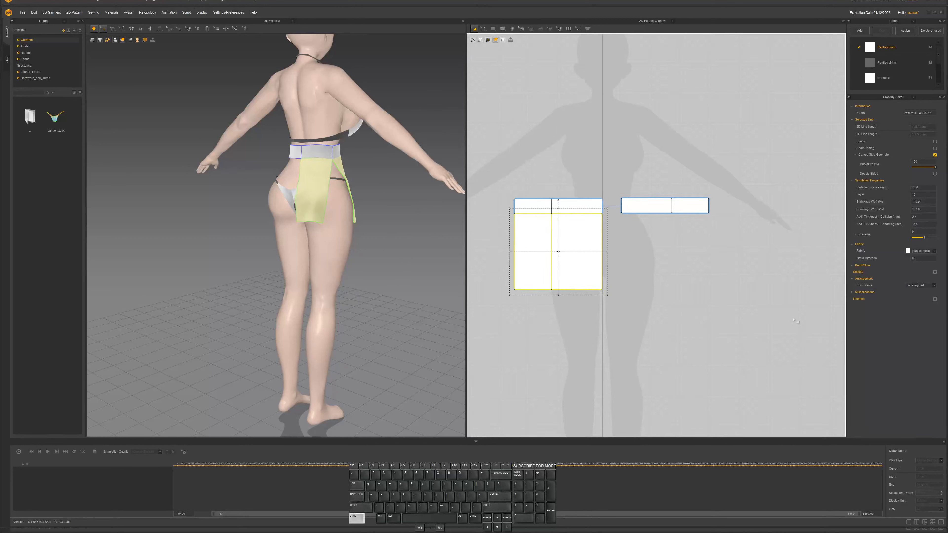
pyautogui.hotkey('ctrl', 'v')
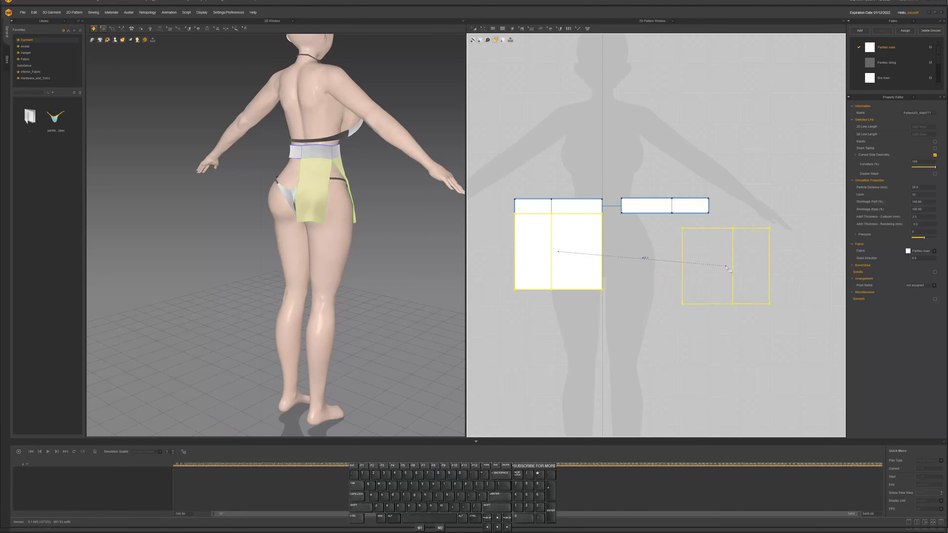
pyautogui.click(730, 263)
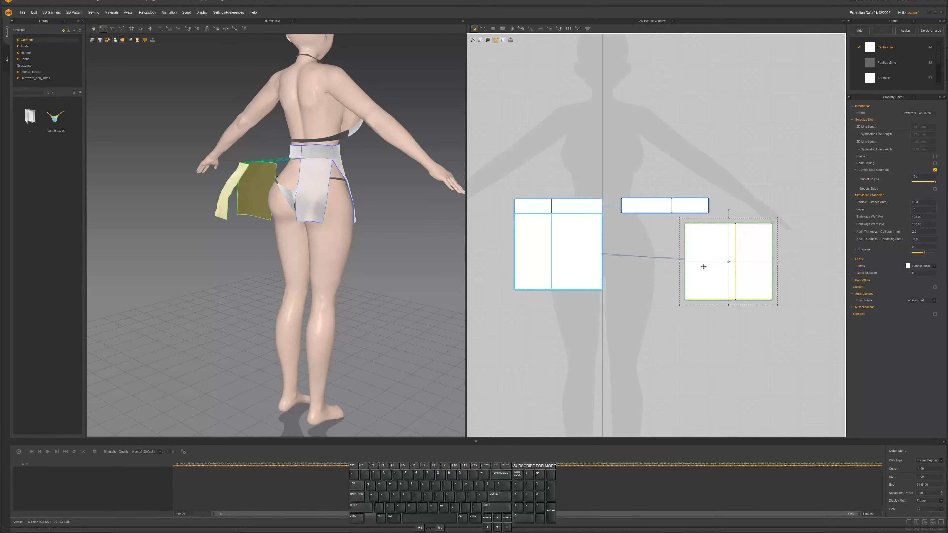
# Simulate the mirrored skirt panels onto the avatar's uncovered side and inspect the completed skirt from the front
pyautogui.press('space')
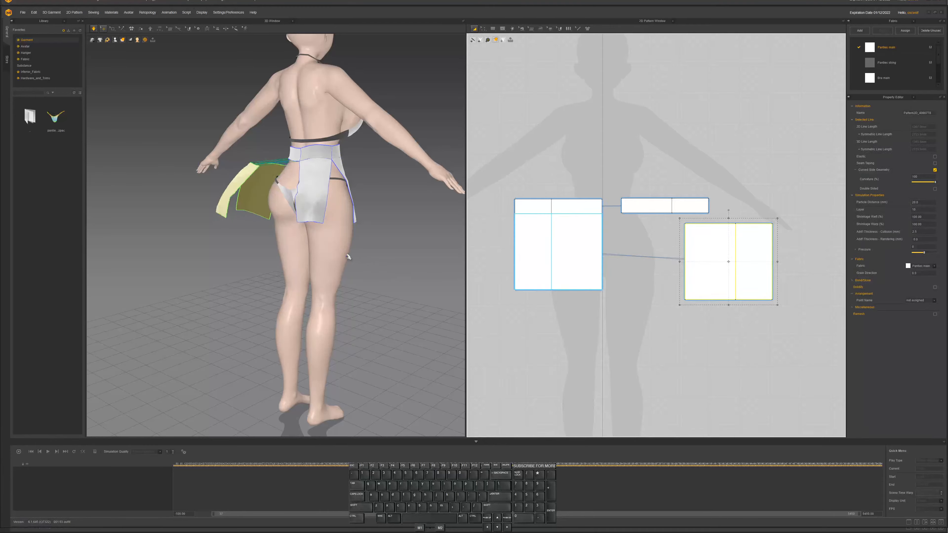
pyautogui.press('space')
pyautogui.moveTo(348, 257); pyautogui.dragTo(346, 226, button='right')
pyautogui.press('space')
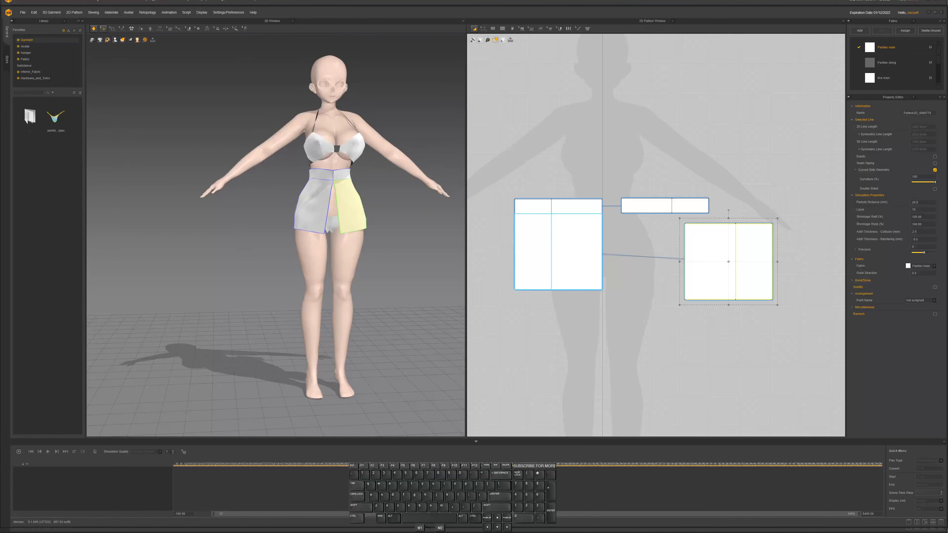
pyautogui.moveTo(361, 216)
pyautogui.mouseDown(button='right')
pyautogui.moveTo(396, 217)
pyautogui.moveTo(333, 212)
pyautogui.moveTo(356, 209)
pyautogui.mouseUp(button='right')
pyautogui.press('space')
pyautogui.press('space')
# Draw a small rectangle at the avatar's neck with its inner edge on the vertical centre line
pyautogui.moveTo(640, 256); pyautogui.dragTo(644, 316, button='middle')
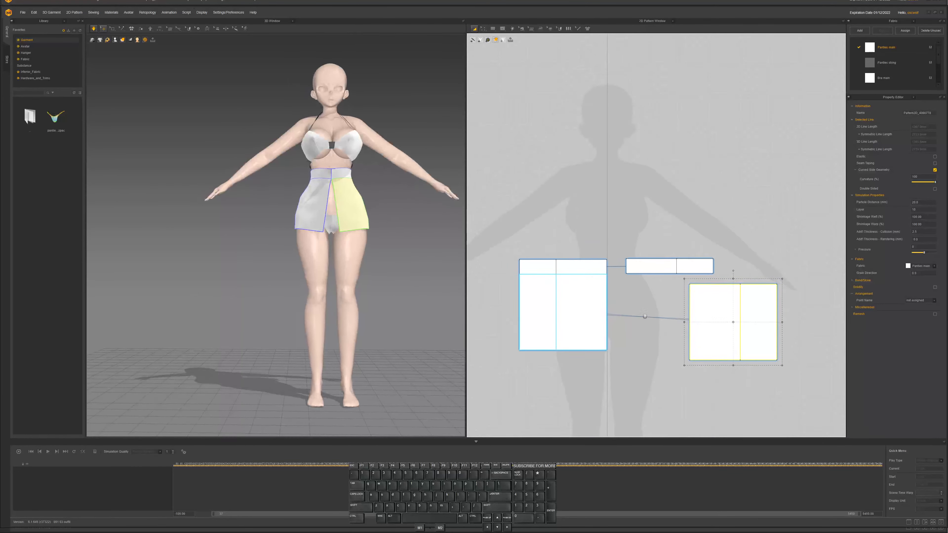
pyautogui.scroll(2, 631, 310)
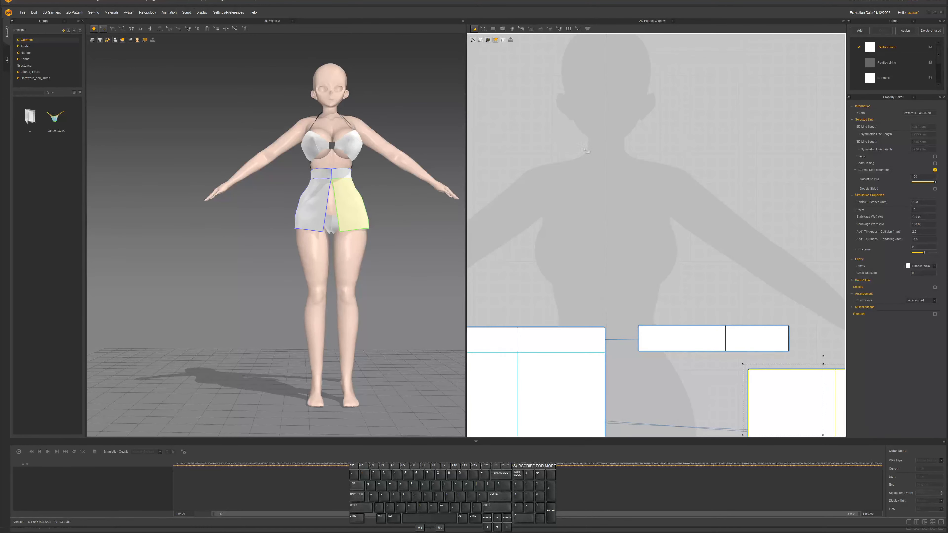
pyautogui.click(584, 146)
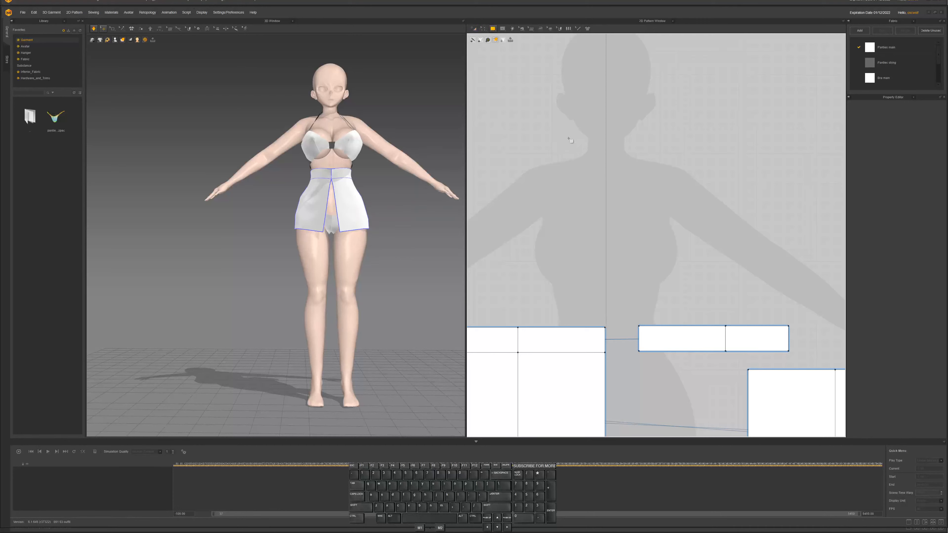
pyautogui.moveTo(568, 138); pyautogui.dragTo(605, 155)
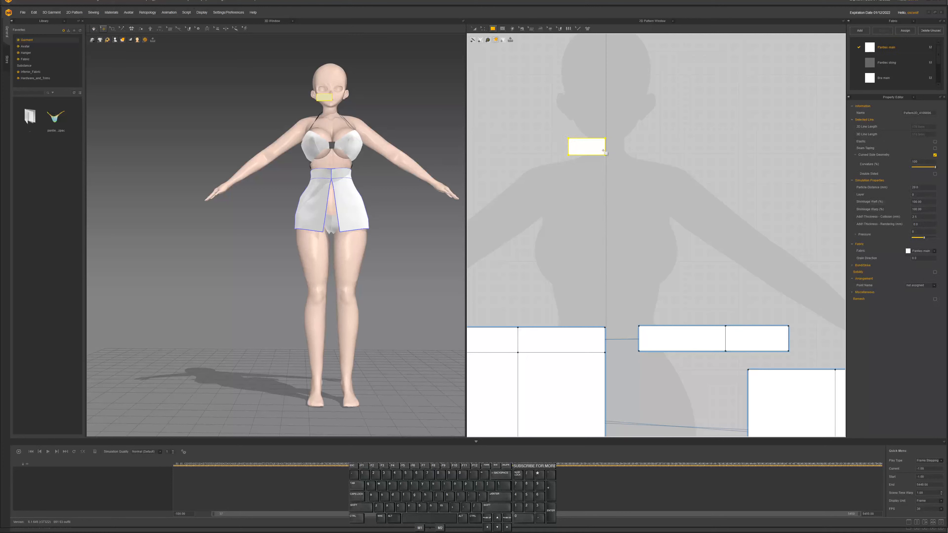
pyautogui.press('shift')
pyautogui.hotkey('shift', 'c')
pyautogui.hotkey('shift', 'd')
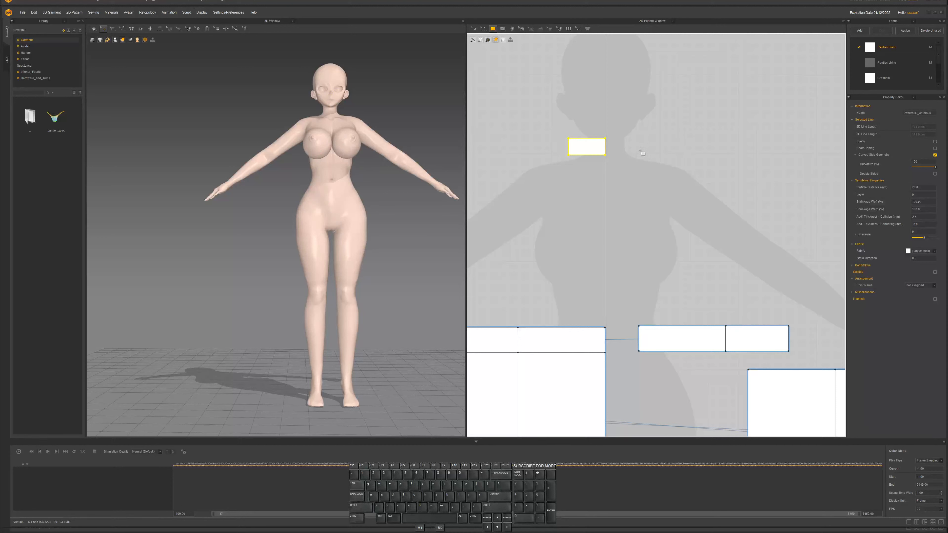
pyautogui.hotkey('ctrl', 'z')
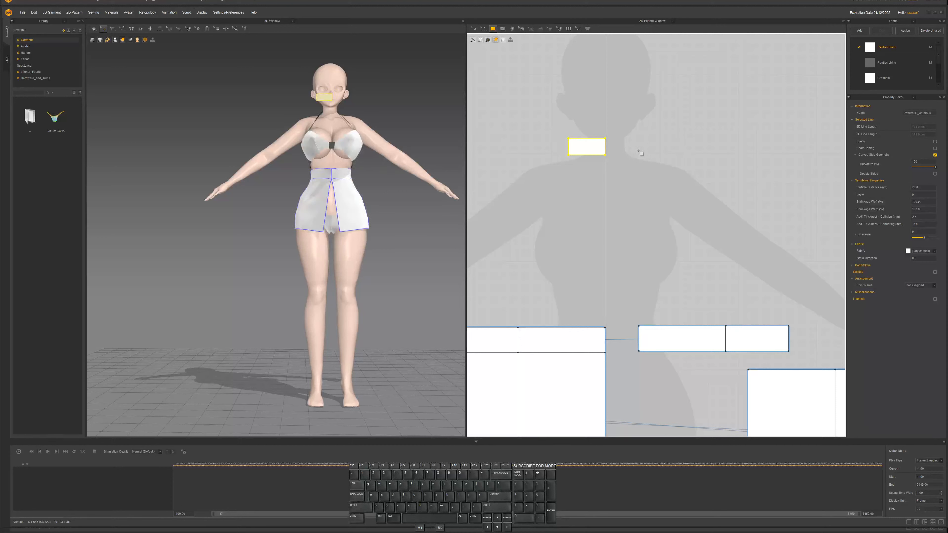
# Place a linked mirrored copy of the neck rectangle across the centre line and sew the two facing edges together
pyautogui.hotkey('ctrl', 'c')
pyautogui.hotkey('ctrl', 'd')
pyautogui.click(642, 150)
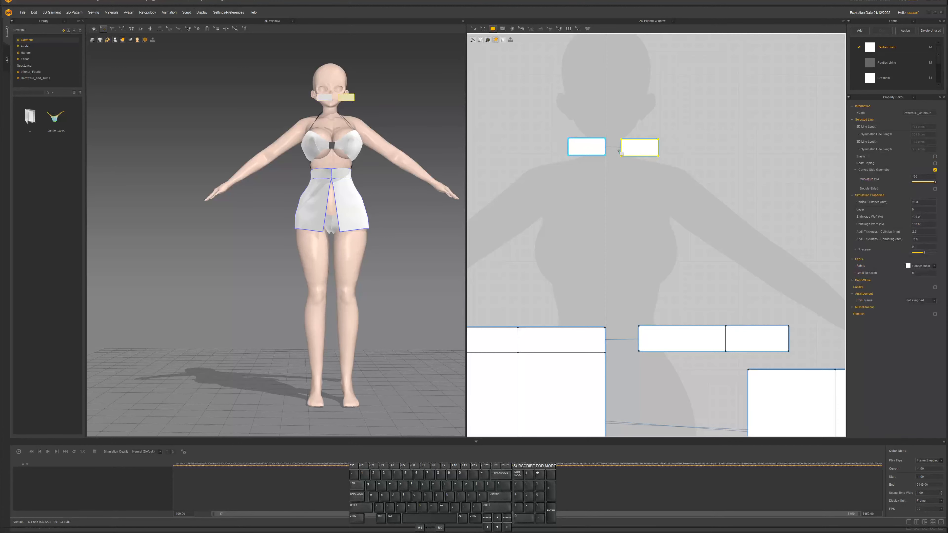
pyautogui.press('n')
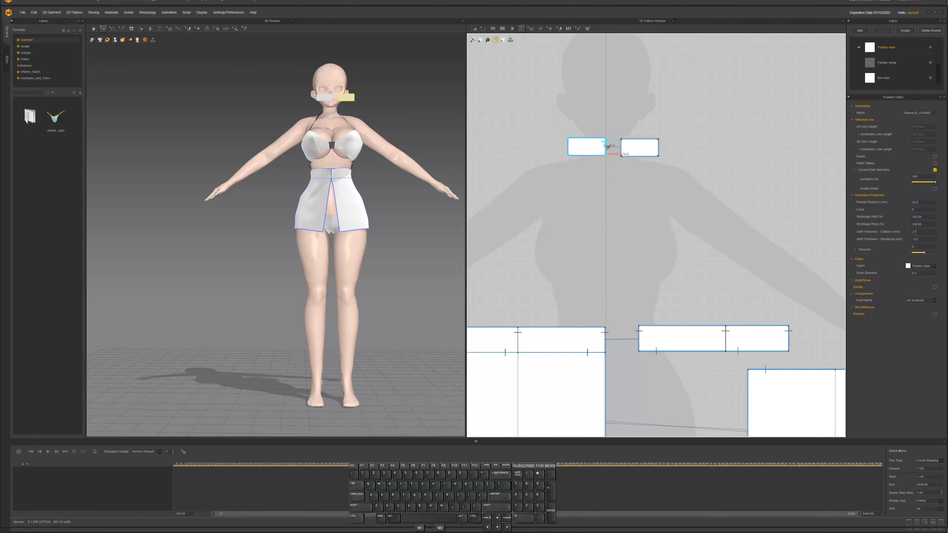
pyautogui.click(621, 147)
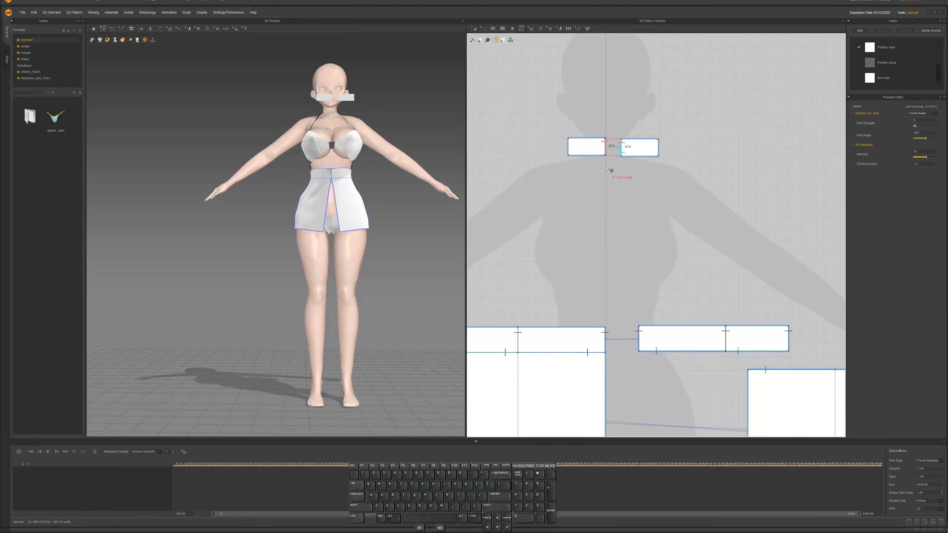
# Copy the two sewn neck rectangles together and paste the duplicate pair just above the originals
pyautogui.press('a')
pyautogui.click(590, 145)
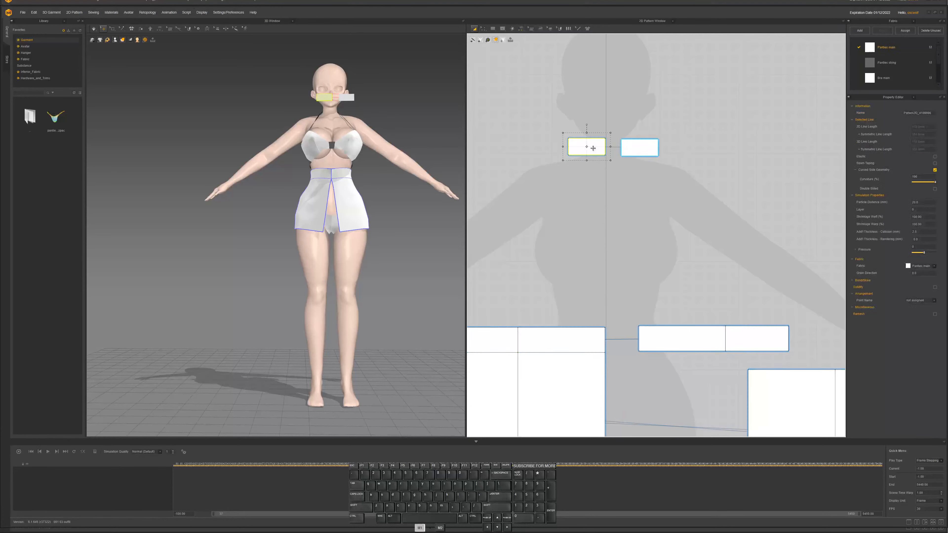
pyautogui.keyDown('shift'); pyautogui.click(630, 149); pyautogui.keyUp('shift')
pyautogui.moveTo(394, 154); pyautogui.dragTo(455, 173, button='right')
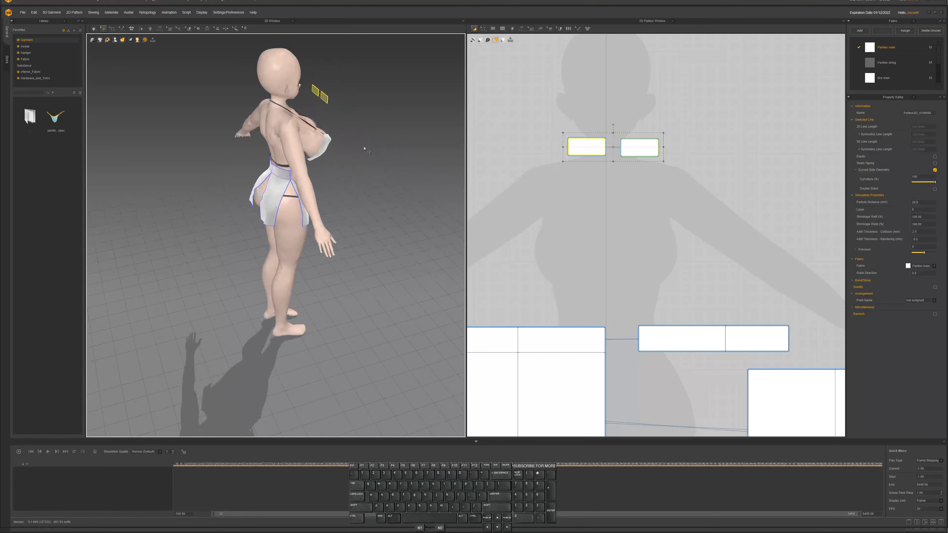
pyautogui.moveTo(364, 148); pyautogui.dragTo(394, 196, button='middle')
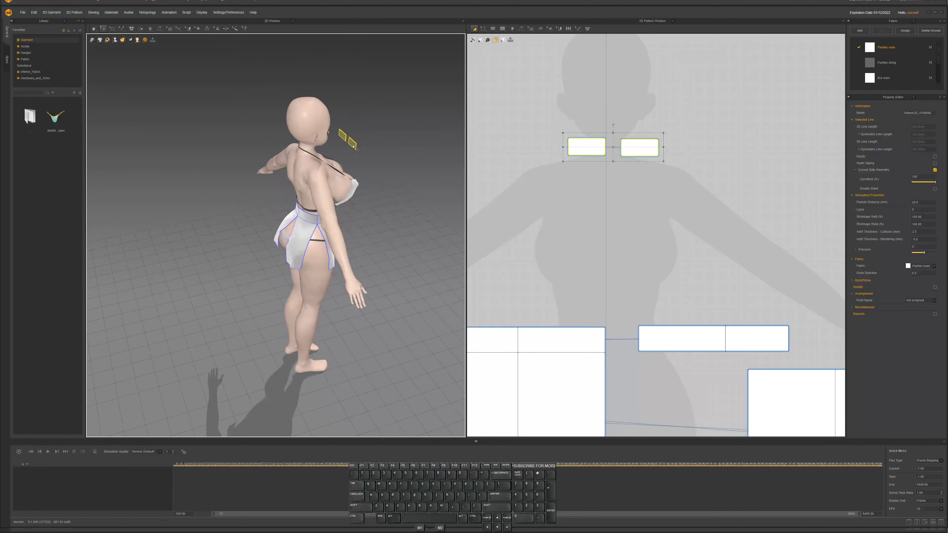
pyautogui.press('ctrl')
pyautogui.hotkey('ctrl', 'c')
pyautogui.click(550, 118)
pyautogui.moveTo(550, 118); pyautogui.dragTo(690, 175)
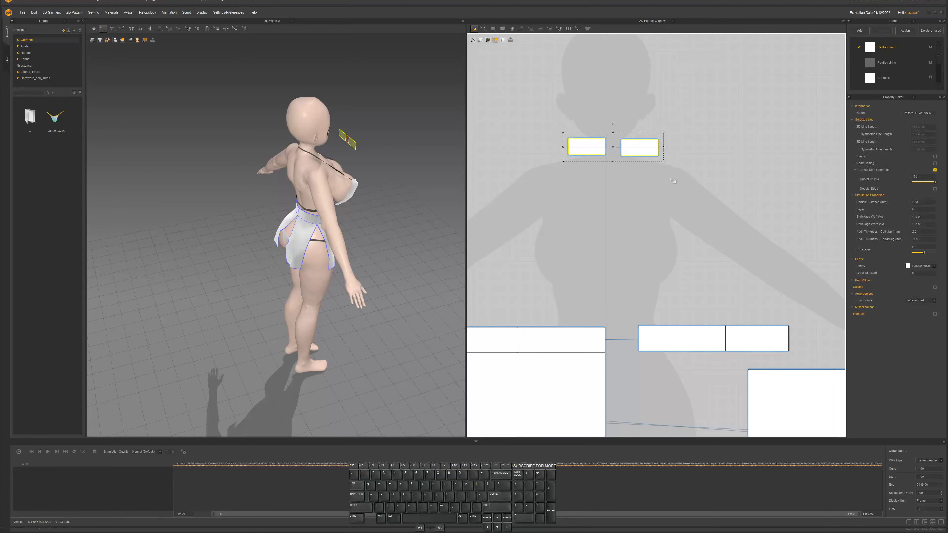
pyautogui.hotkey('ctrl', 'v')
pyautogui.click(610, 105)
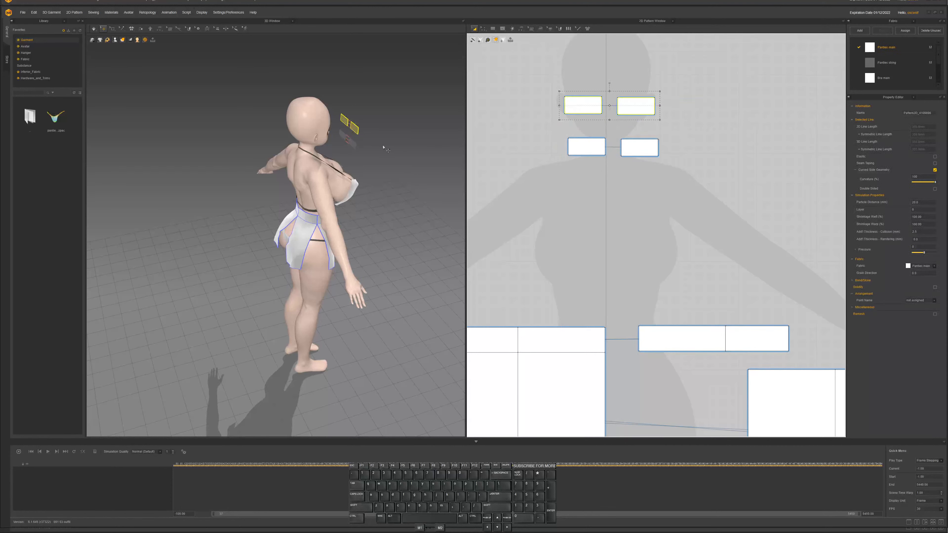
# Move the duplicated pair behind the avatar's neck in 3D and centre it at collar height
pyautogui.moveTo(356, 133); pyautogui.dragTo(288, 153)
pyautogui.moveTo(314, 164); pyautogui.dragTo(277, 147, button='right')
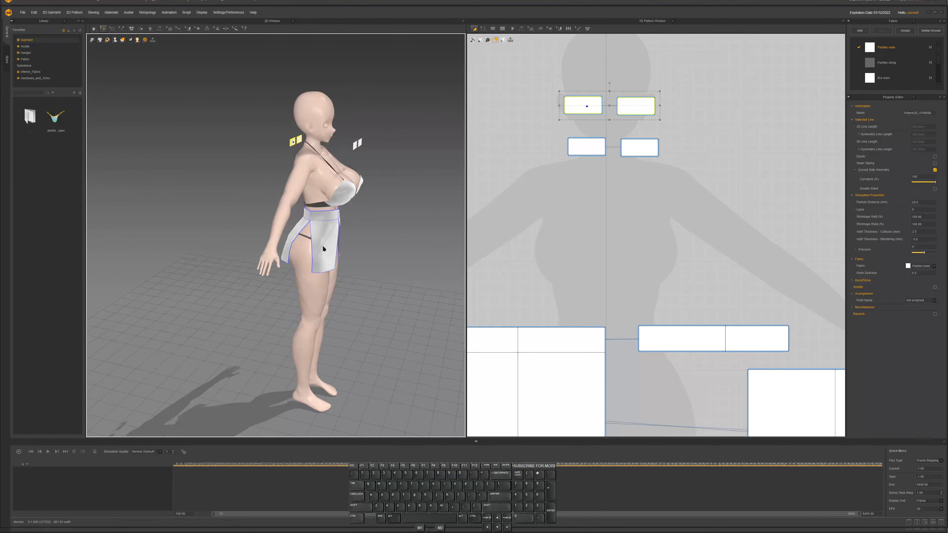
pyautogui.moveTo(334, 210); pyautogui.dragTo(318, 165, button='right')
pyautogui.moveTo(296, 143); pyautogui.dragTo(311, 140)
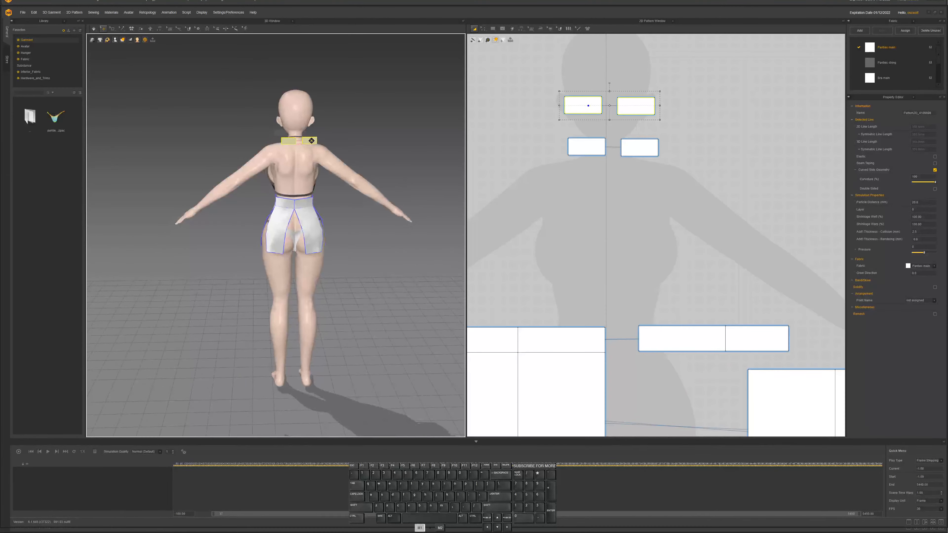
# Sew the side edges of the front and back collar pieces together and simulate the collar around the neck
pyautogui.moveTo(311, 140); pyautogui.dragTo(276, 144, button='right')
pyautogui.scroll(-4, 298, 224)
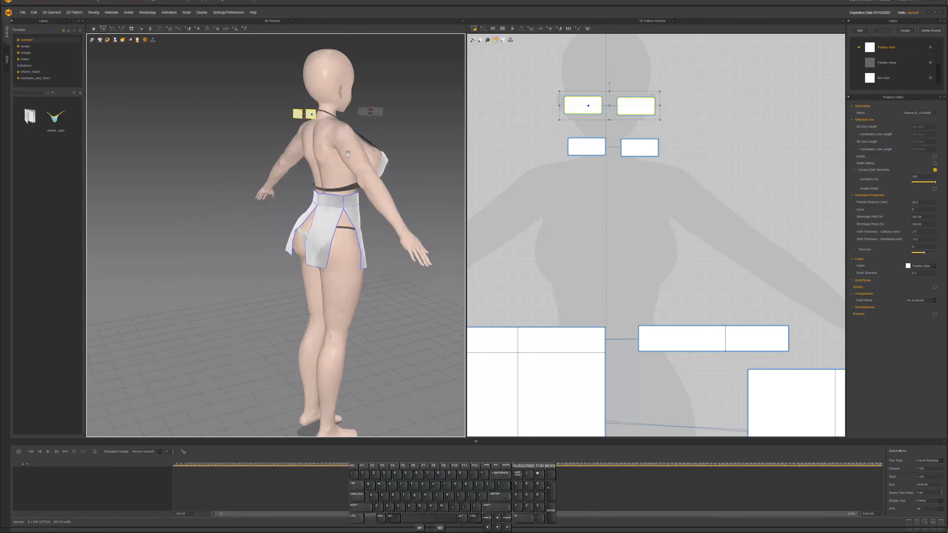
pyautogui.moveTo(356, 138); pyautogui.dragTo(309, 274, button='middle')
pyautogui.scroll(-3, 309, 275)
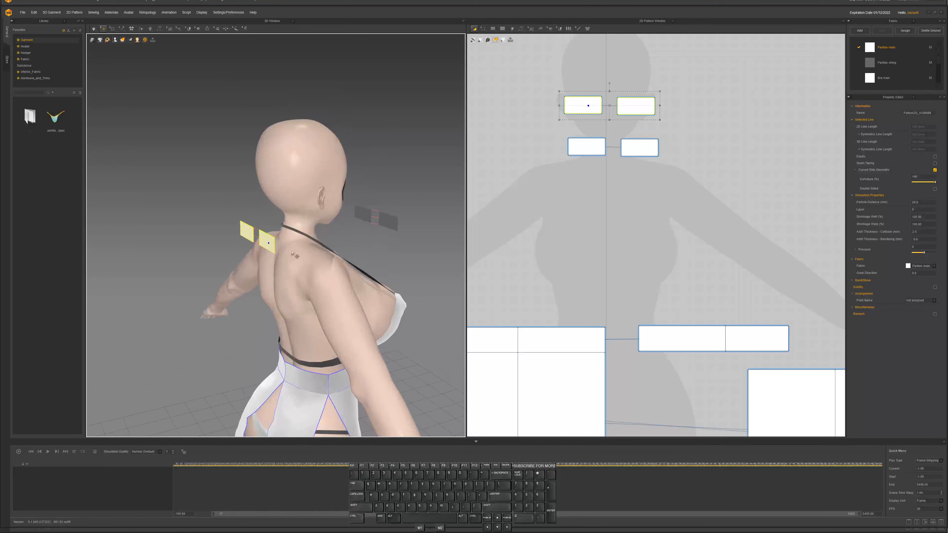
pyautogui.press('n')
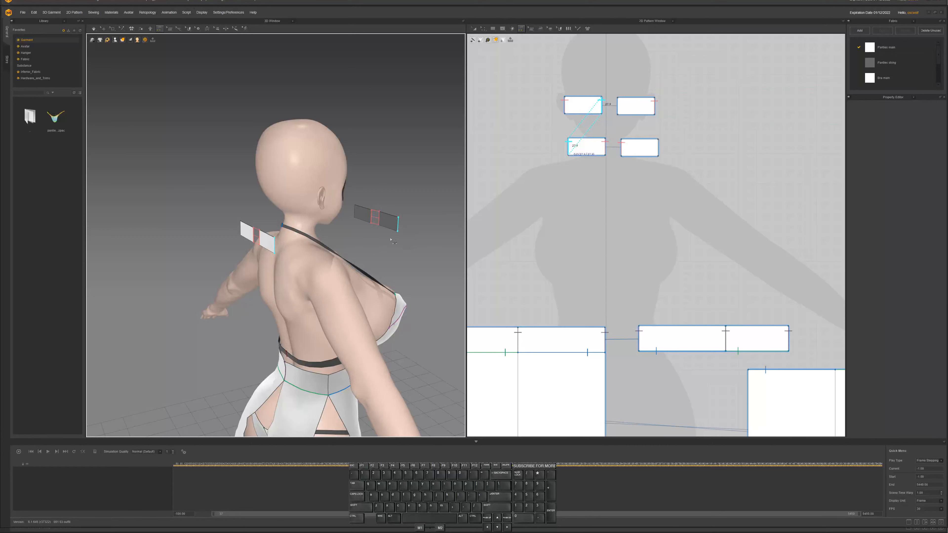
pyautogui.click(399, 224)
pyautogui.moveTo(400, 227); pyautogui.dragTo(298, 232, button='right')
pyautogui.press('space')
pyautogui.press('space')
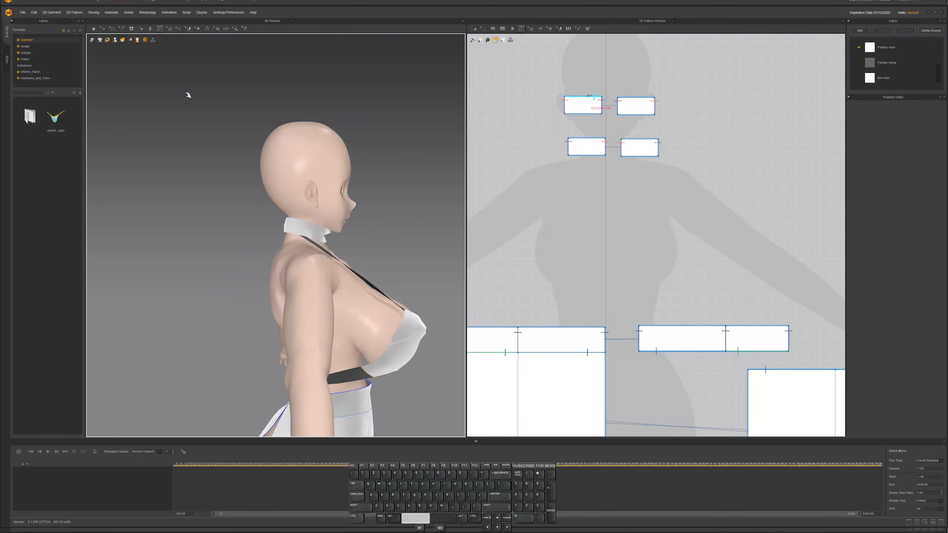
# Display the strain map on the garment and examine how tightly the collar fits around the neck
pyautogui.click(133, 42)
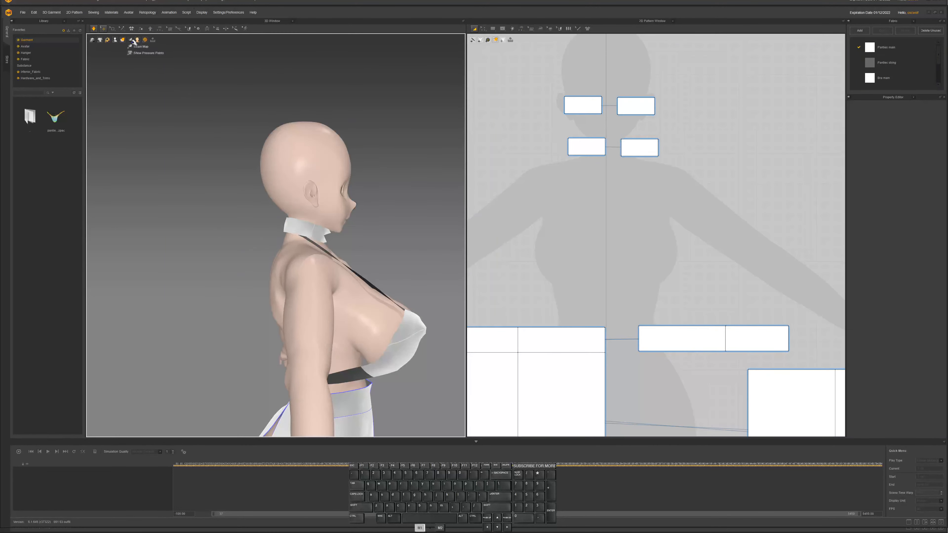
pyautogui.click(138, 47)
pyautogui.scroll(2, 314, 228)
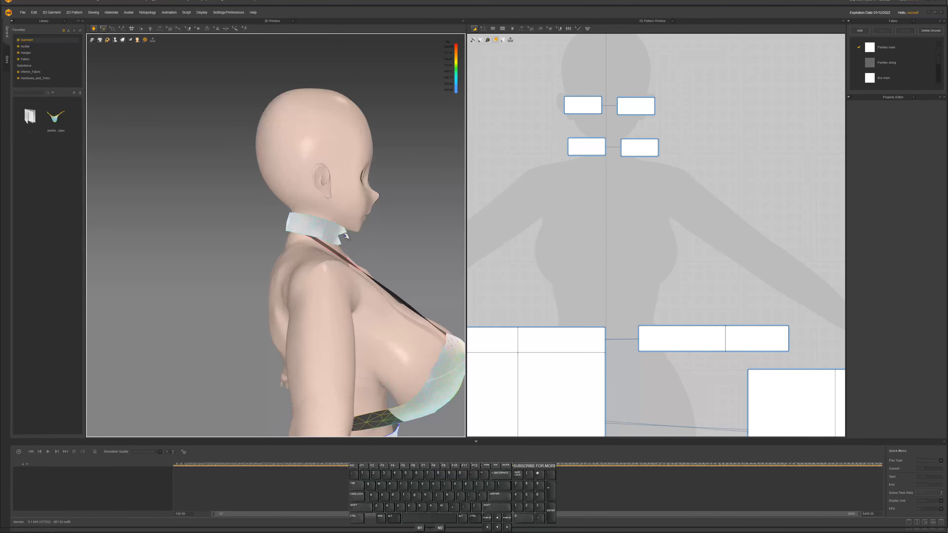
pyautogui.moveTo(336, 232); pyautogui.dragTo(301, 239, button='right')
pyautogui.press('space')
# Arrange the two back collar pieces on the outer sides of the front pieces in the 2D pattern, forming one row
pyautogui.press('n')
pyautogui.click(629, 156)
pyautogui.moveTo(672, 172); pyautogui.dragTo(720, 265, button='middle')
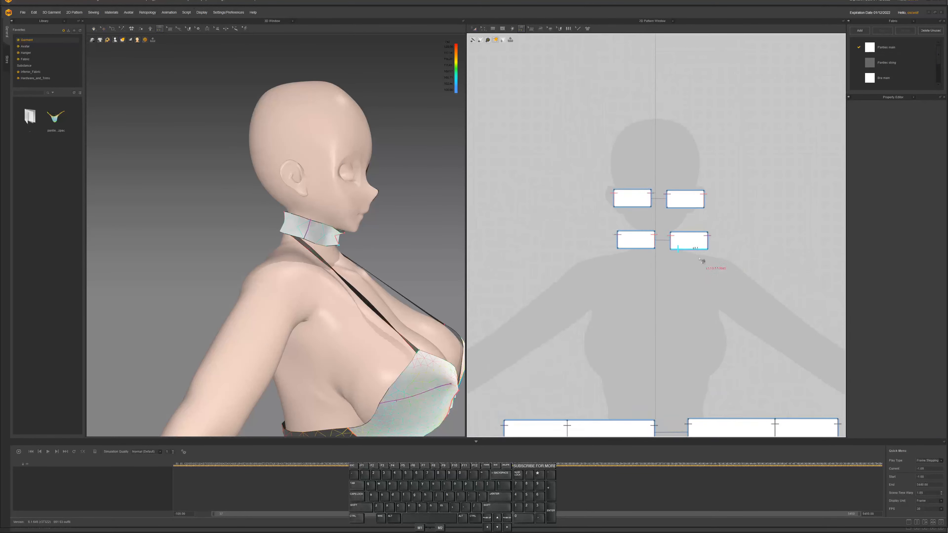
pyautogui.press('a')
pyautogui.moveTo(639, 200); pyautogui.dragTo(596, 243)
pyautogui.moveTo(685, 204); pyautogui.dragTo(736, 245)
# Lower the top edges of the front and back collar pieces together to make the whole collar narrower
pyautogui.scroll(4, 597, 239)
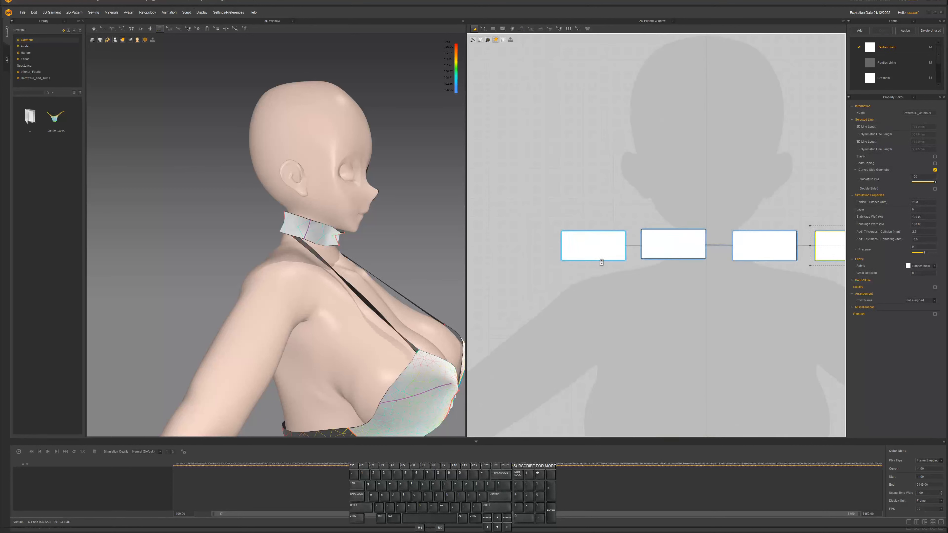
pyautogui.press('z')
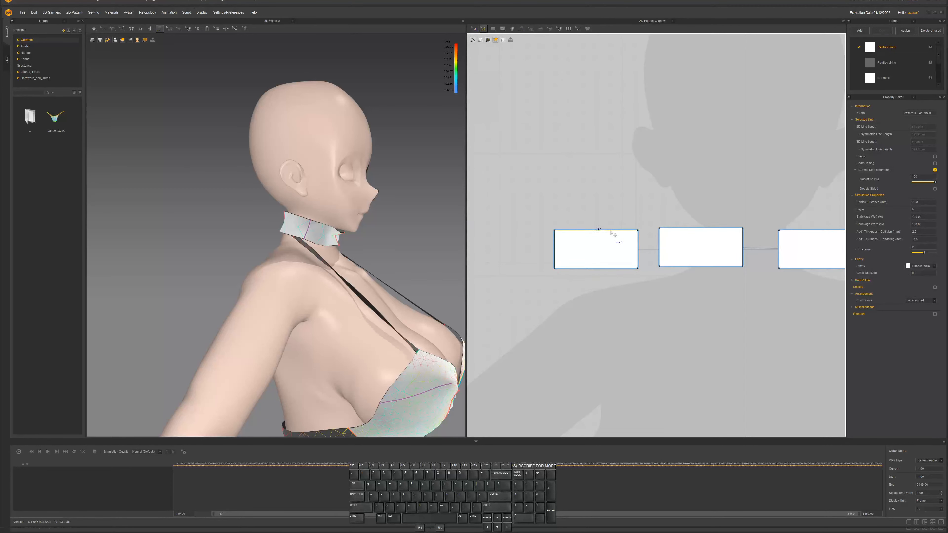
pyautogui.keyDown('shift'); pyautogui.click(689, 228); pyautogui.keyUp('shift')
pyautogui.moveTo(690, 228)
pyautogui.mouseDown()
pyautogui.moveTo(695, 253)
pyautogui.moveTo(691, 245)
pyautogui.mouseUp()
pyautogui.scroll(5, 672, 257)
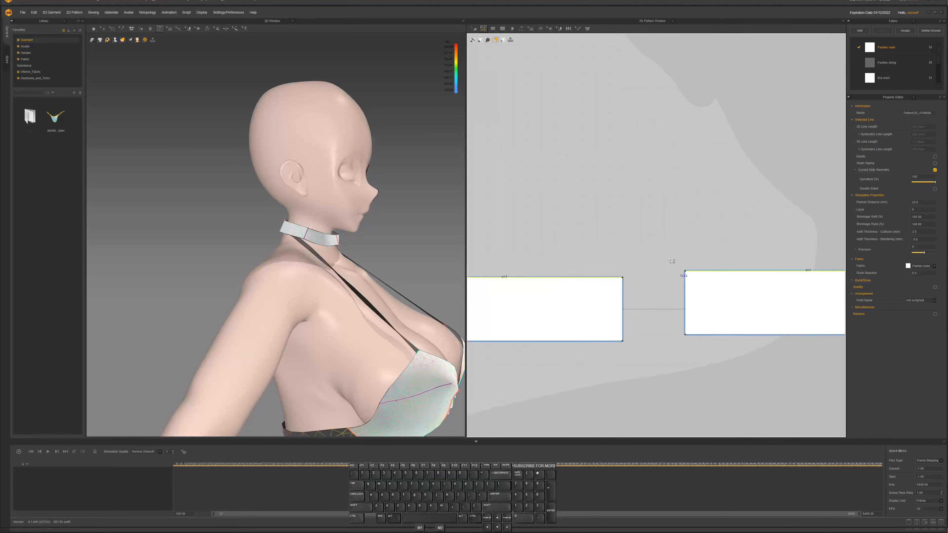
# Lower the top edges of the front and back collar pieces slightly further to slim the collar
pyautogui.click(735, 284)
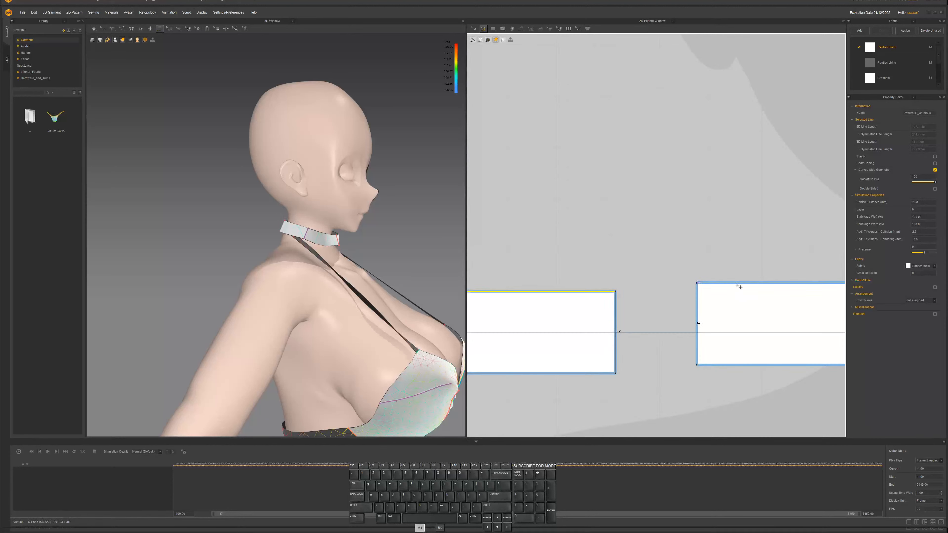
pyautogui.moveTo(739, 287); pyautogui.dragTo(739, 291)
pyautogui.moveTo(328, 247); pyautogui.dragTo(261, 249, button='right')
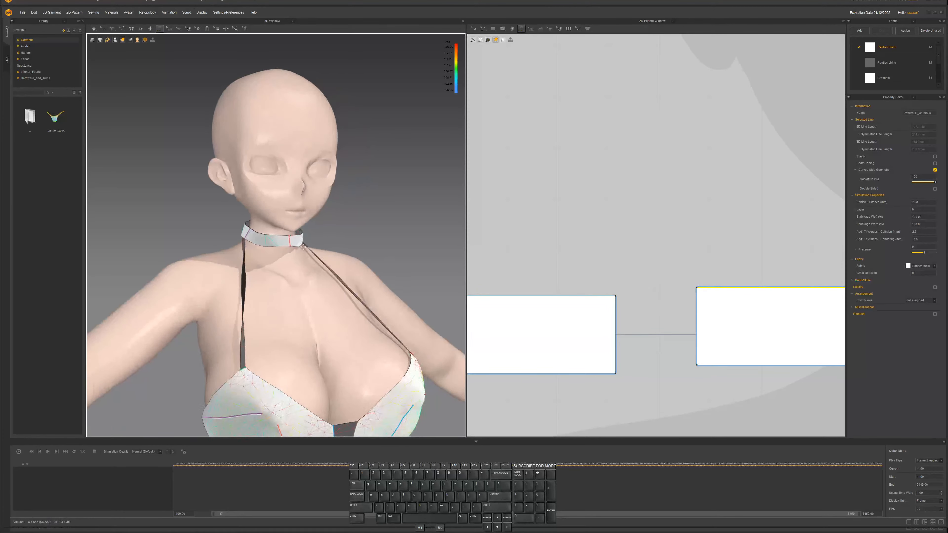
# Shorten the back collar pieces by moving the side edge facing the front pieces inward
pyautogui.scroll(-2, 657, 299)
pyautogui.click(681, 322)
pyautogui.scroll(-1, 637, 317)
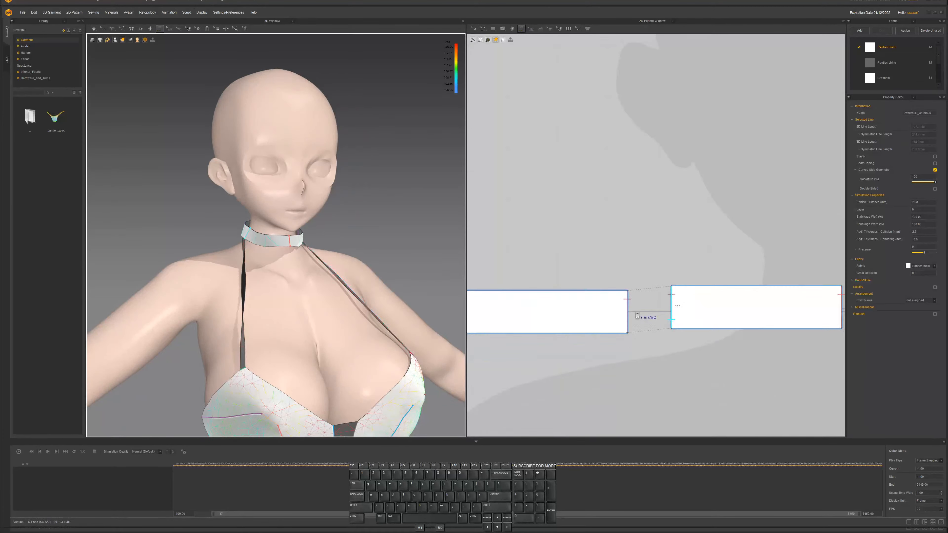
pyautogui.scroll(-2, 655, 317)
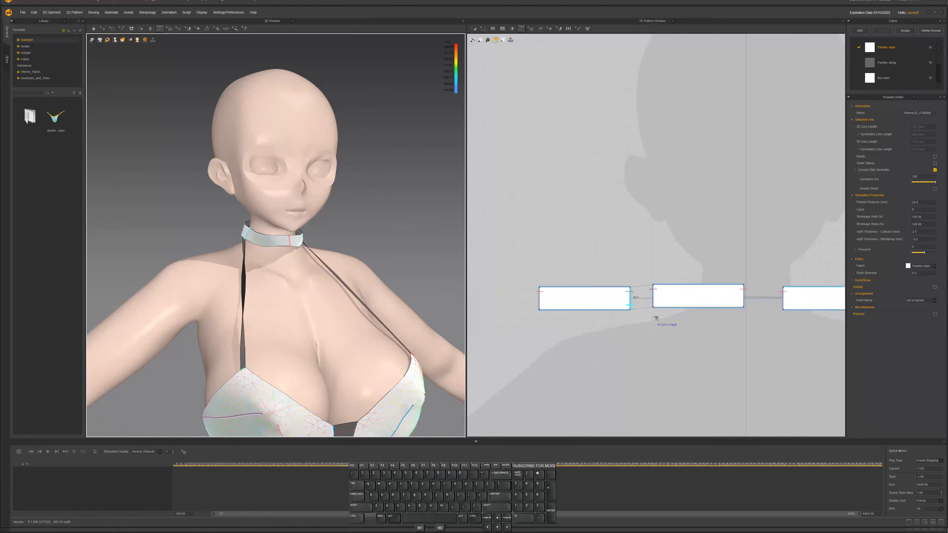
pyautogui.press('z')
pyautogui.moveTo(629, 302); pyautogui.dragTo(612, 303)
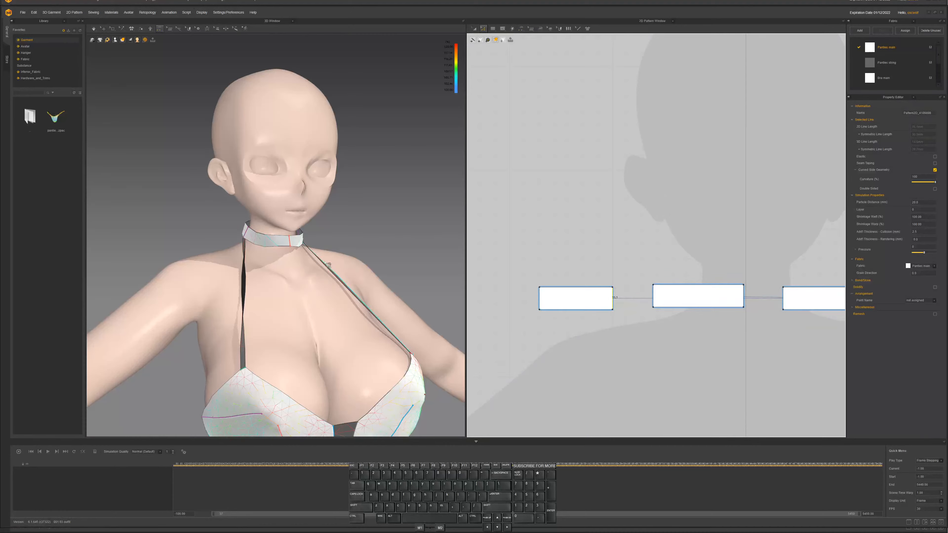
# Simulate the shortened collar and pull at its front piece to examine how it sits around the neck
pyautogui.press('space')
pyautogui.press('space')
pyautogui.moveTo(310, 257); pyautogui.dragTo(261, 243, button='right')
pyautogui.press('space')
pyautogui.scroll(3, 261, 242)
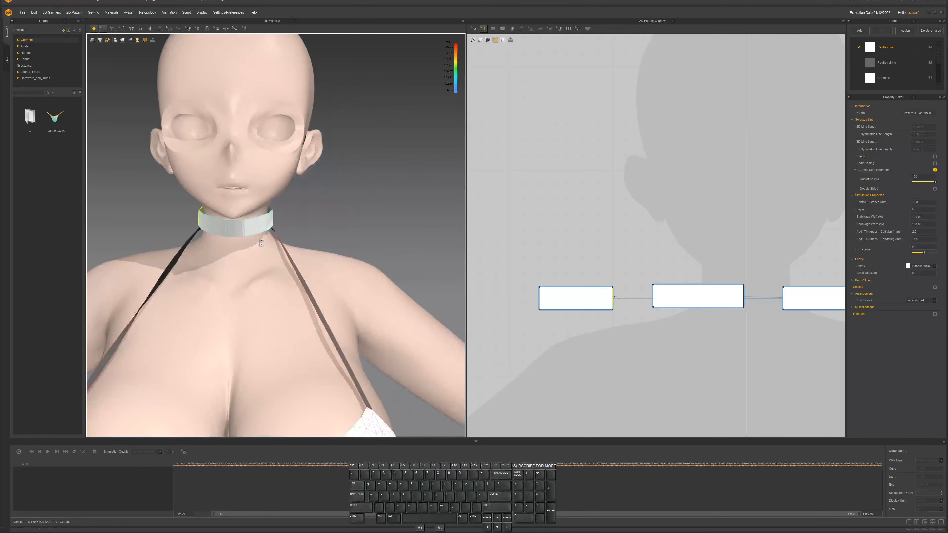
pyautogui.scroll(10, 260, 239)
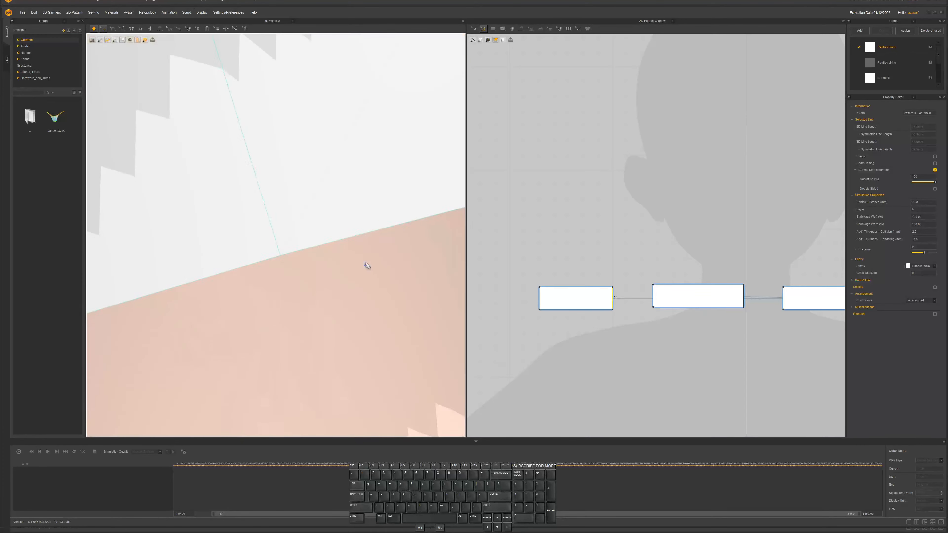
pyautogui.scroll(-10, 354, 258)
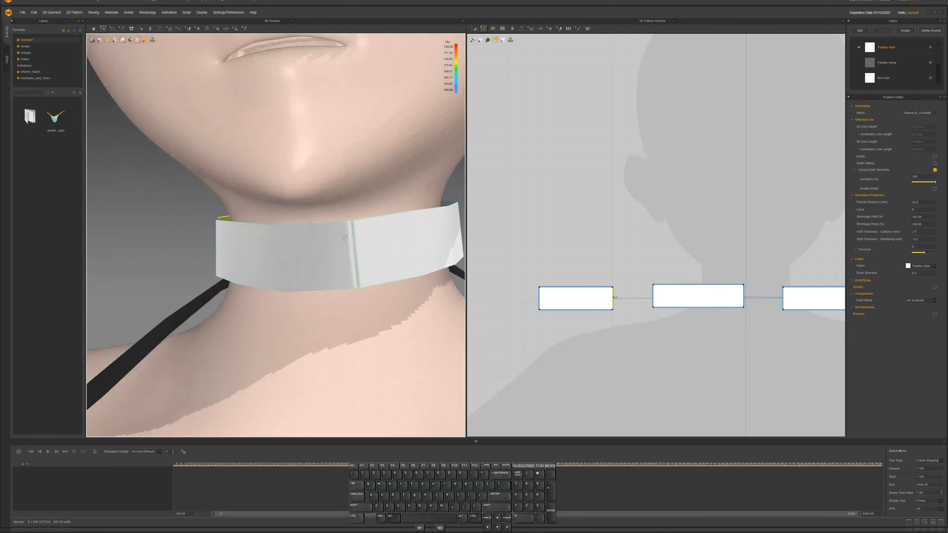
pyautogui.scroll(-3, 352, 240)
pyautogui.moveTo(337, 240); pyautogui.dragTo(311, 249)
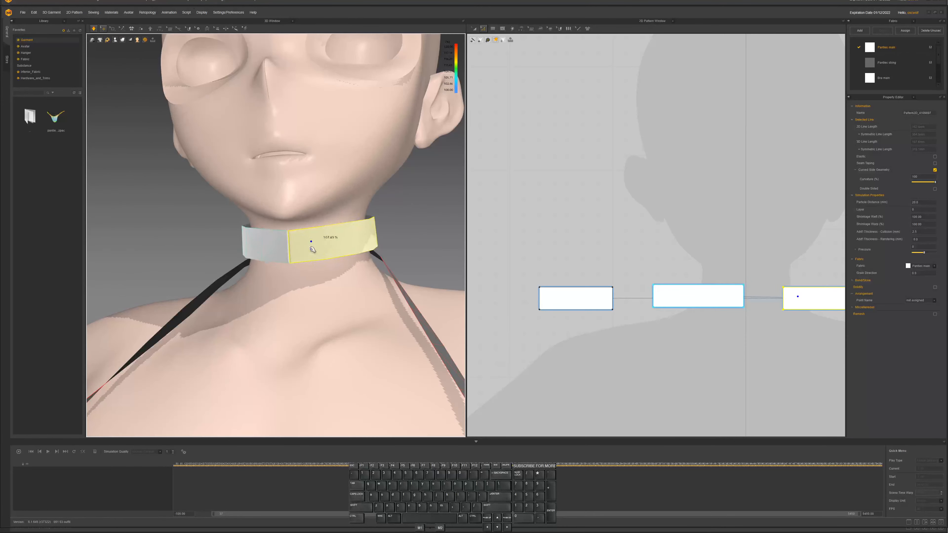
pyautogui.moveTo(313, 249)
pyautogui.mouseDown(button='right')
pyautogui.moveTo(384, 258)
pyautogui.moveTo(305, 251)
pyautogui.mouseUp(button='right')
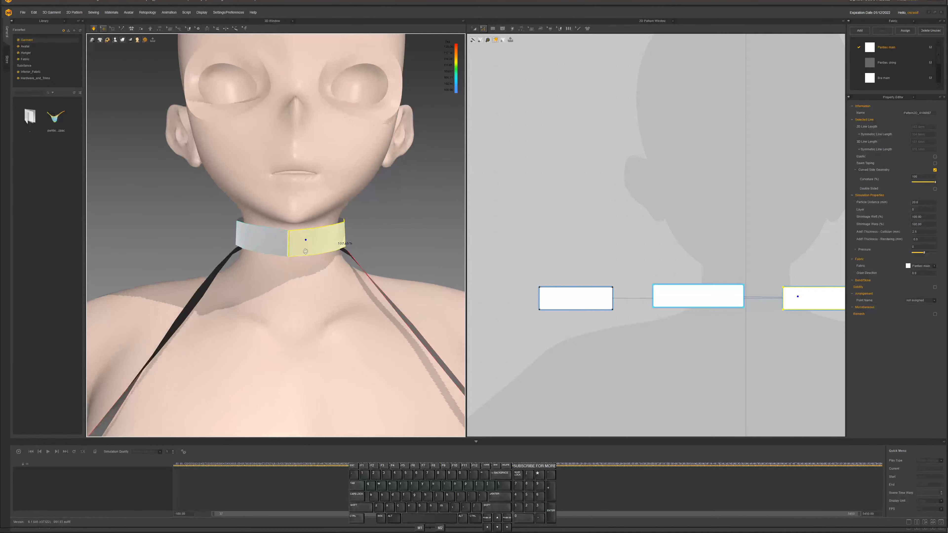
# Try shortening the back collar pieces a little more and simulate the fit around the neck
pyautogui.click(619, 303)
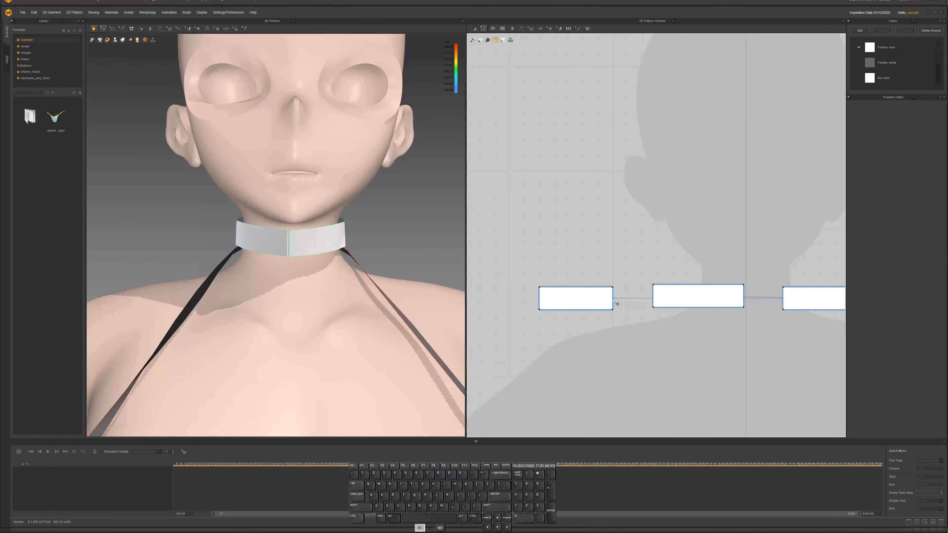
pyautogui.click(616, 304)
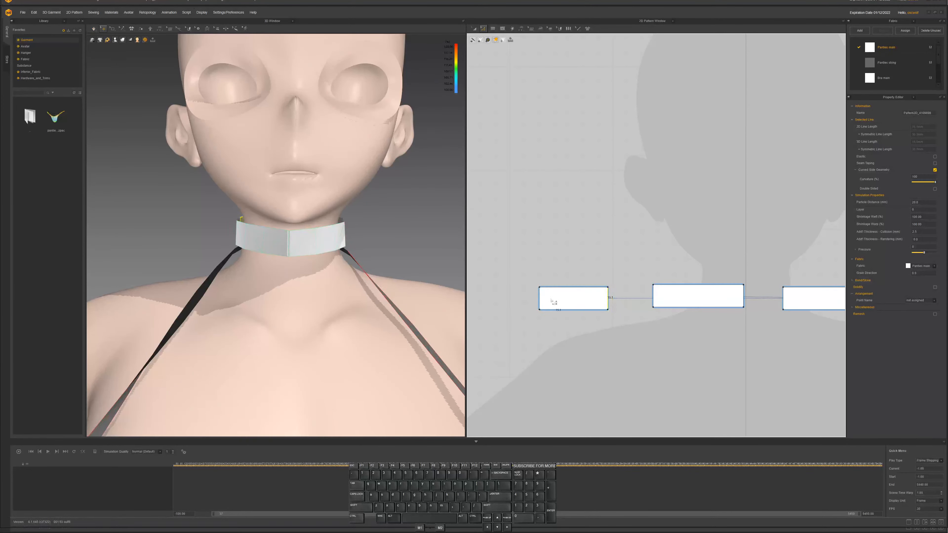
pyautogui.press('space')
pyautogui.moveTo(361, 268); pyautogui.dragTo(327, 270, button='right')
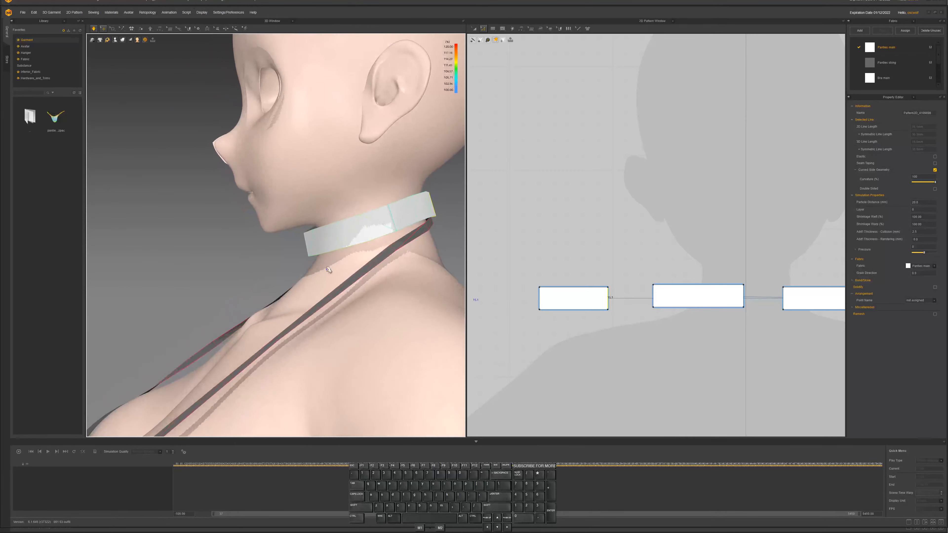
# Shorten the front collar pieces at their outer side edges, lengthen the back pieces at the facing edges, and simulate the collar
pyautogui.click(660, 313)
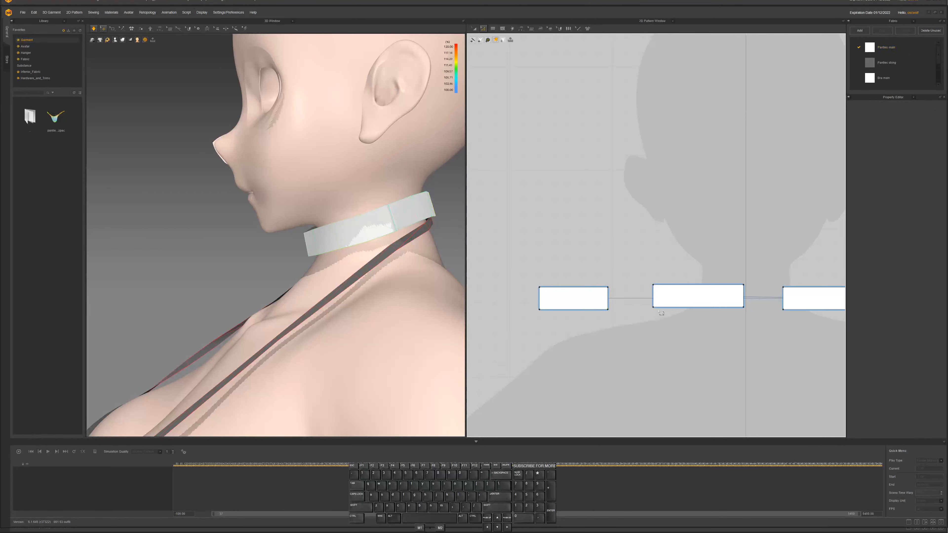
pyautogui.moveTo(656, 303); pyautogui.dragTo(665, 304)
pyautogui.press('space')
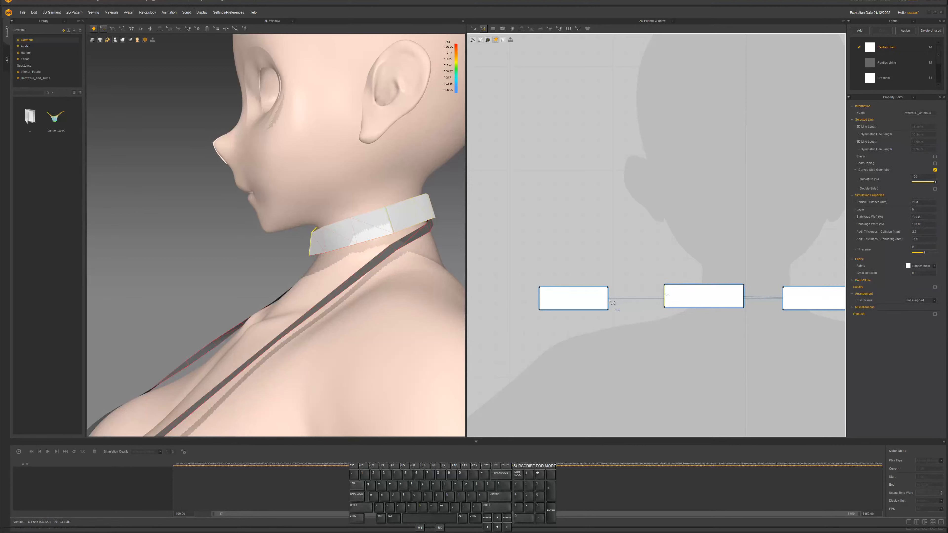
pyautogui.moveTo(607, 299); pyautogui.dragTo(617, 300)
pyautogui.press('space')
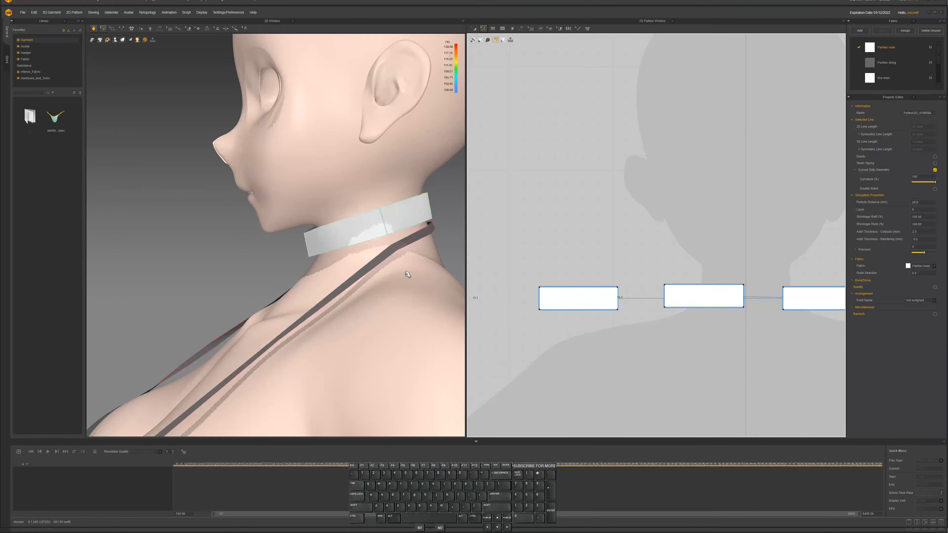
pyautogui.press('space')
# Examine the simulated collar, bra and slit skirt on the avatar from the front and the side
pyautogui.moveTo(400, 273); pyautogui.dragTo(230, 267, button='right')
pyautogui.scroll(-8, 285, 263)
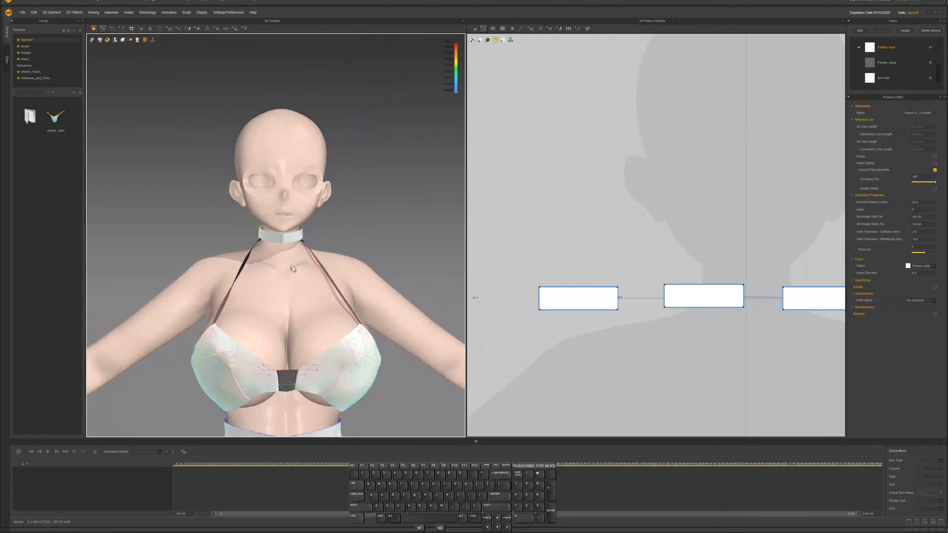
pyautogui.moveTo(286, 293); pyautogui.dragTo(319, 265, button='middle')
pyautogui.moveTo(319, 265)
pyautogui.mouseDown(button='right')
pyautogui.moveTo(364, 266)
pyautogui.moveTo(322, 265)
pyautogui.moveTo(336, 263)
pyautogui.mouseUp(button='right')
pyautogui.press('space')
pyautogui.scroll(-6, 324, 265)
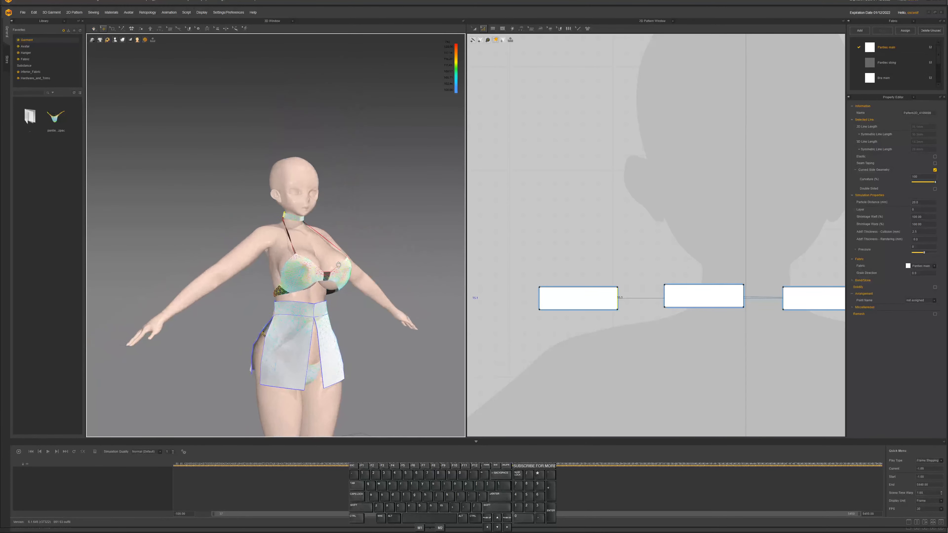
pyautogui.scroll(-8, 615, 318)
pyautogui.moveTo(616, 318); pyautogui.dragTo(625, 277, button='middle')
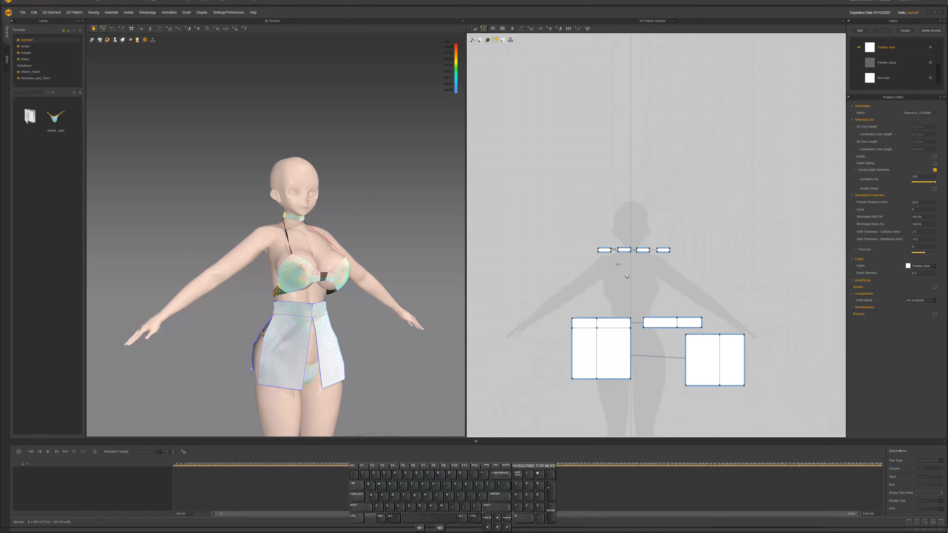
pyautogui.scroll(3, 627, 277)
pyautogui.moveTo(326, 273); pyautogui.dragTo(326, 267, button='right')
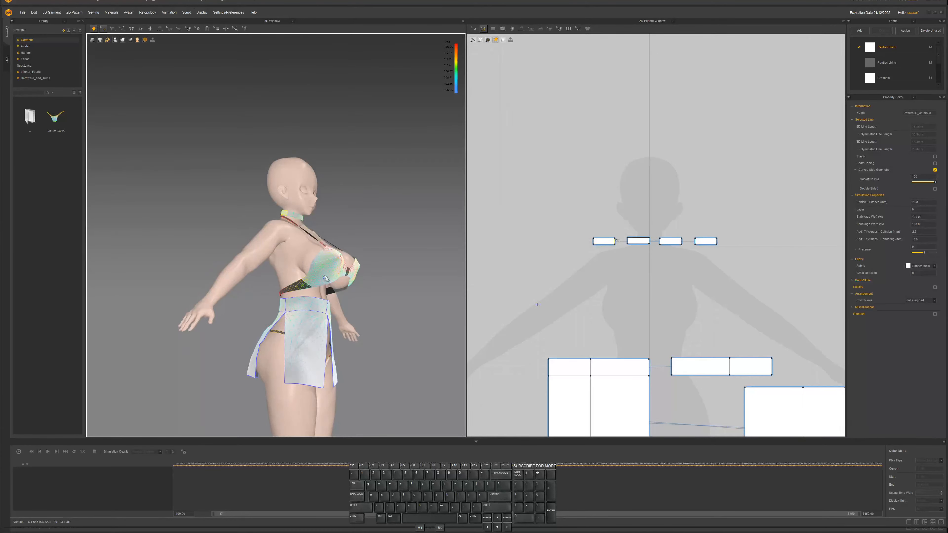
pyautogui.moveTo(323, 300); pyautogui.dragTo(316, 305, button='right')
pyautogui.press('space')
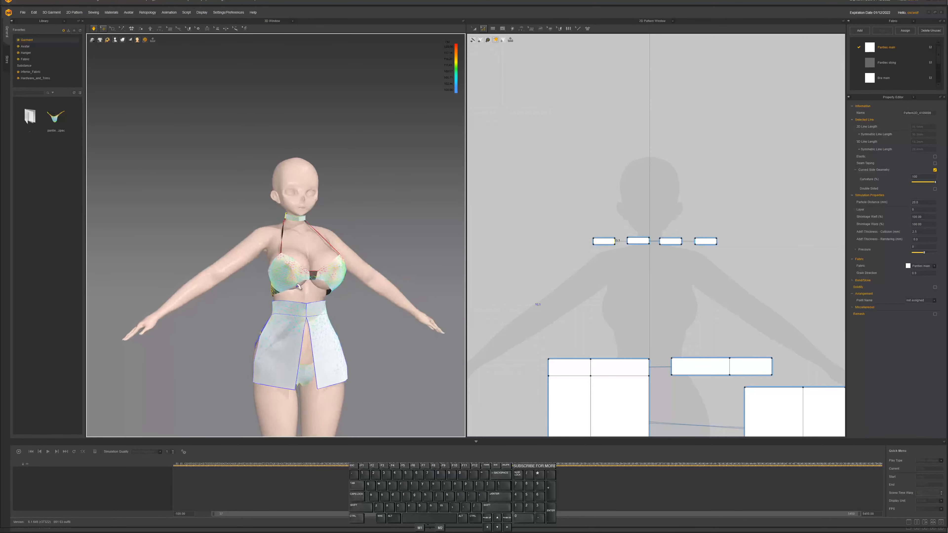
# Move all four collar pieces together above the avatar's silhouette in the 2D pattern
pyautogui.scroll(-2, 578, 304)
pyautogui.moveTo(604, 302); pyautogui.dragTo(619, 268, button='middle')
pyautogui.scroll(3, 619, 282)
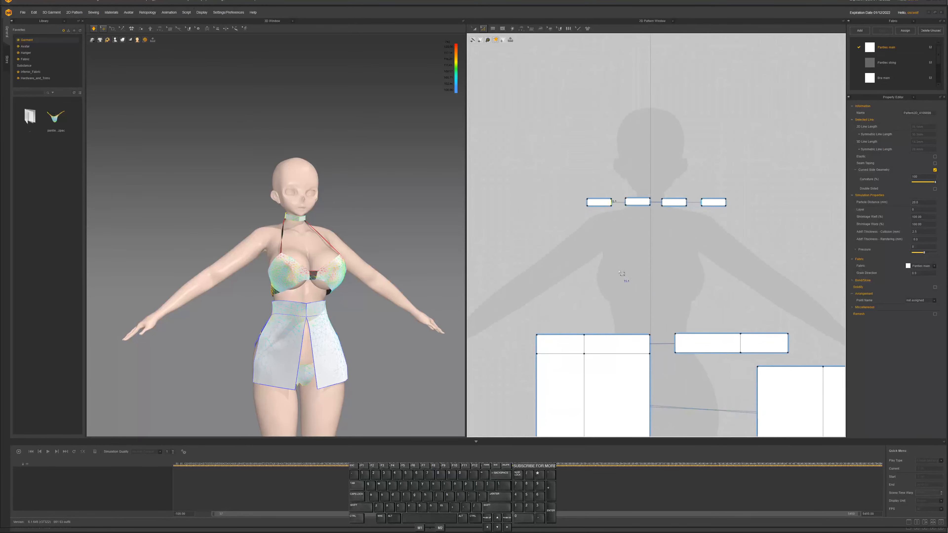
pyautogui.scroll(-2, 601, 242)
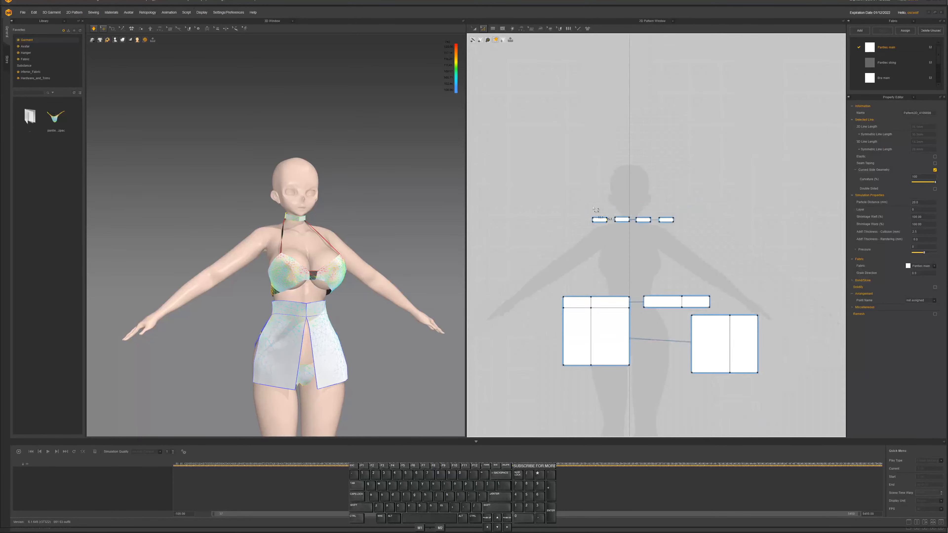
pyautogui.press('a')
pyautogui.moveTo(580, 203); pyautogui.dragTo(731, 254)
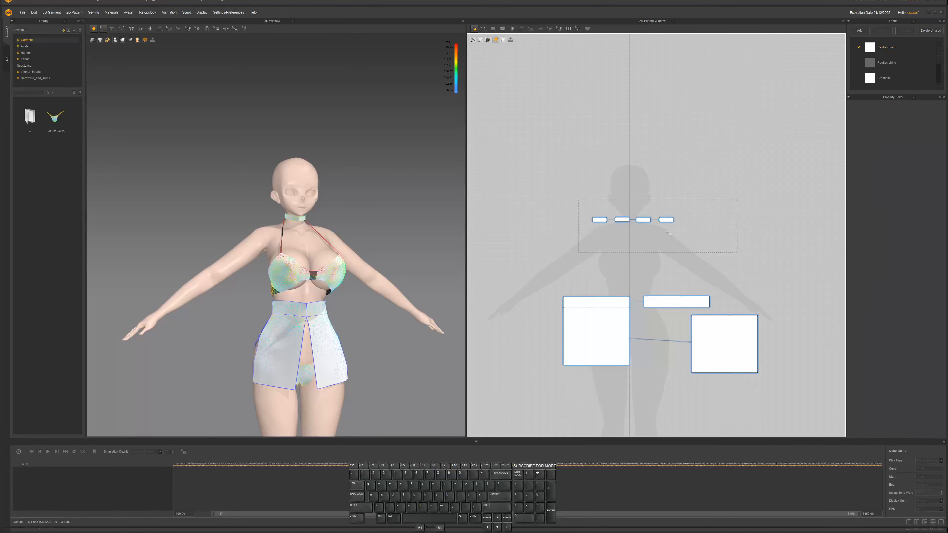
pyautogui.moveTo(643, 219); pyautogui.dragTo(640, 103)
# Draw a tall rectangular pattern piece beside the centre line, from the avatar's neck down to just above the skirt pattern
pyautogui.moveTo(614, 194); pyautogui.dragTo(612, 226, button='right')
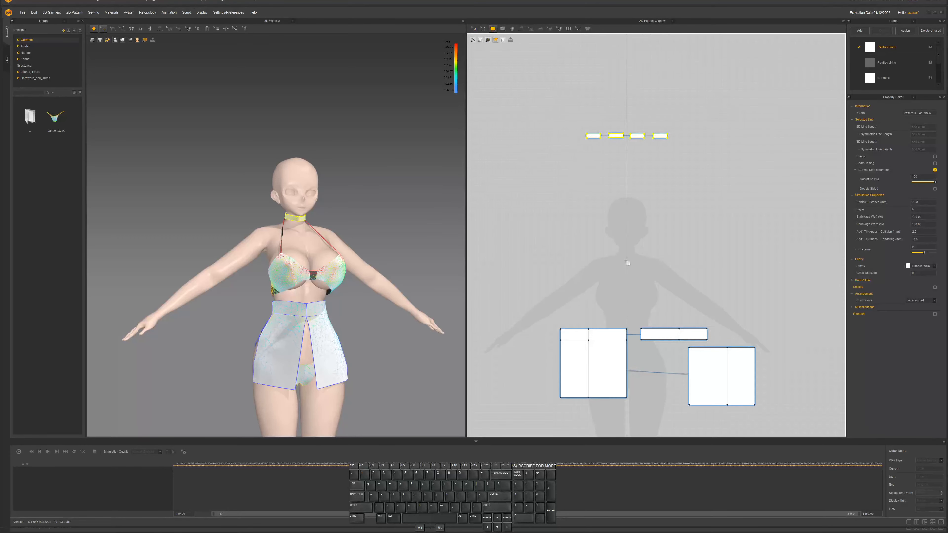
pyautogui.moveTo(627, 252); pyautogui.dragTo(588, 325)
pyautogui.scroll(2, 596, 247)
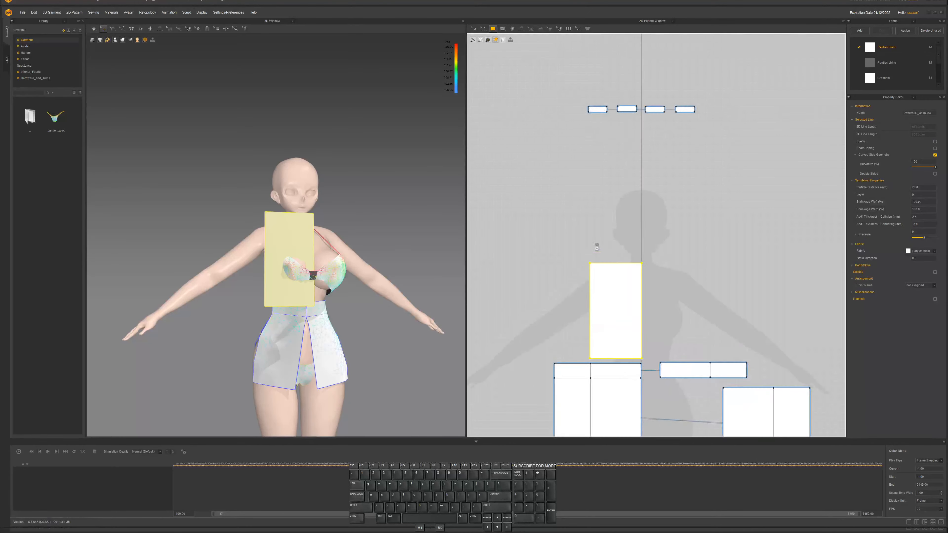
pyautogui.click(616, 251)
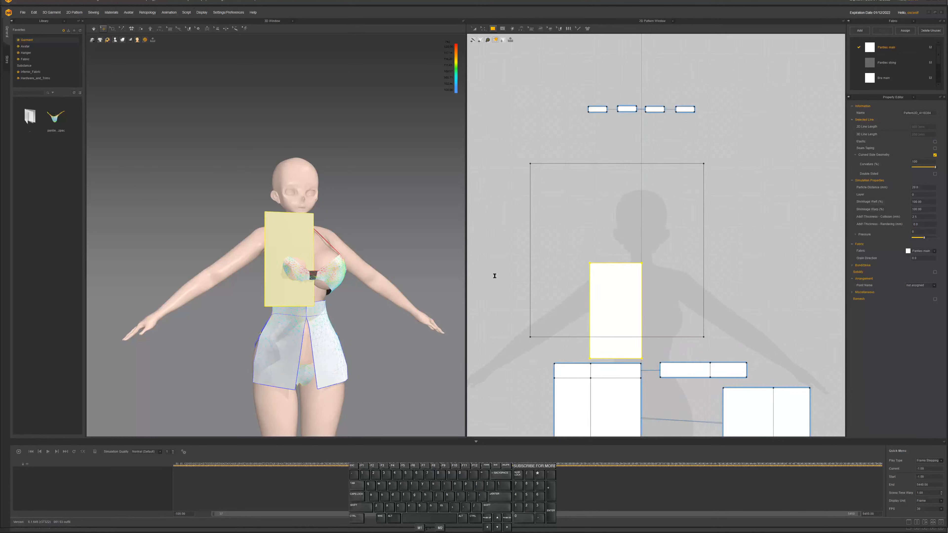
pyautogui.press('a')
# Move the rectangle's two upper corners inward to shape it into a panel with a narrow top edge
pyautogui.press('z')
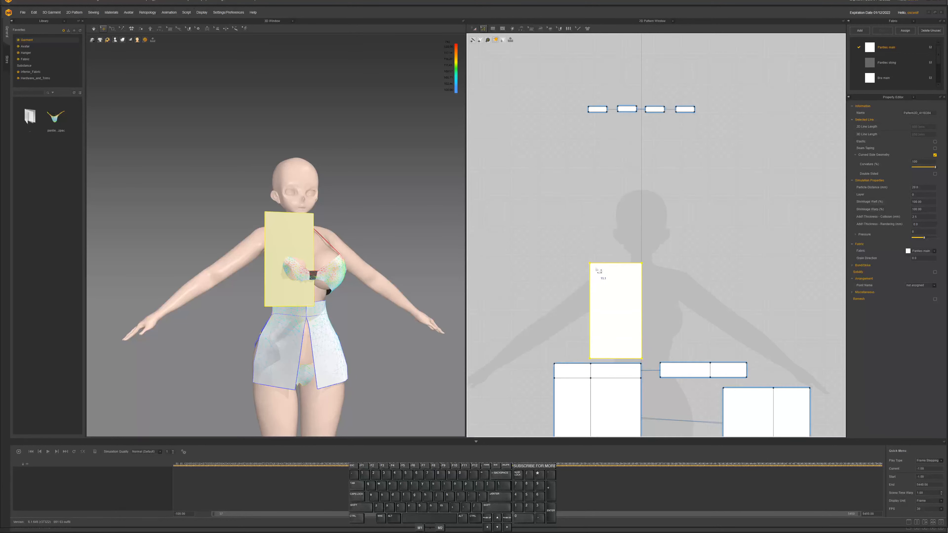
pyautogui.click(594, 267)
pyautogui.moveTo(595, 266); pyautogui.dragTo(637, 267)
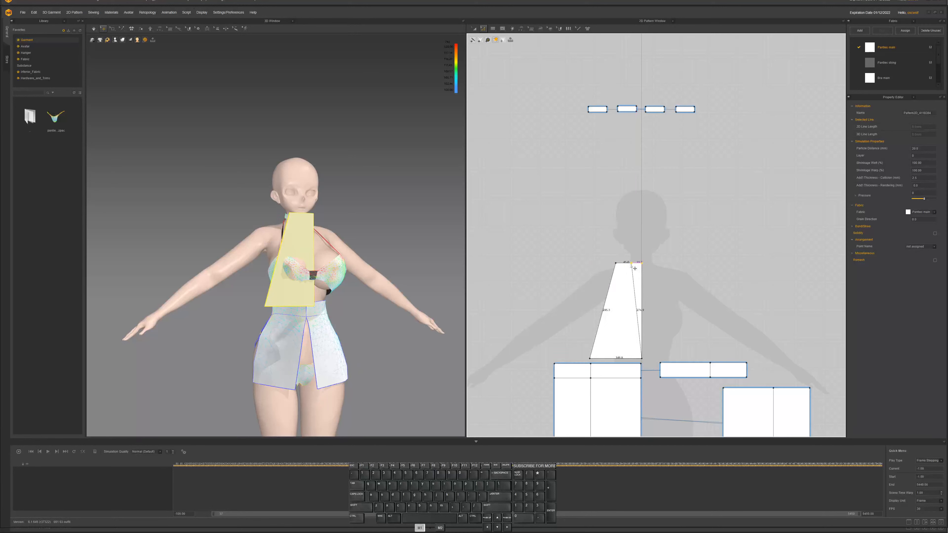
pyautogui.moveTo(635, 268); pyautogui.dragTo(634, 268)
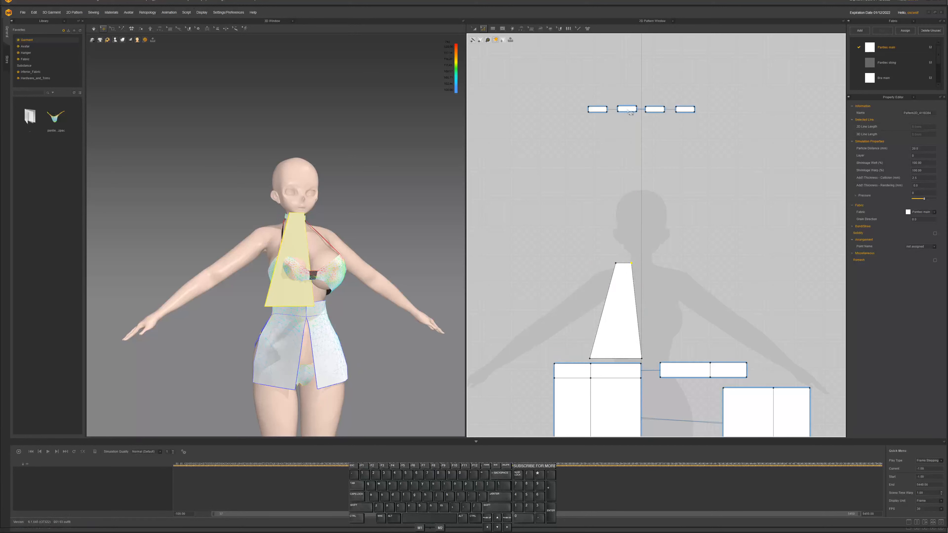
# Place the front collar piece just above the new panel and sew its bottom edge to the panel's top edge
pyautogui.press('a')
pyautogui.moveTo(630, 112); pyautogui.dragTo(622, 247)
pyautogui.scroll(2, 639, 268)
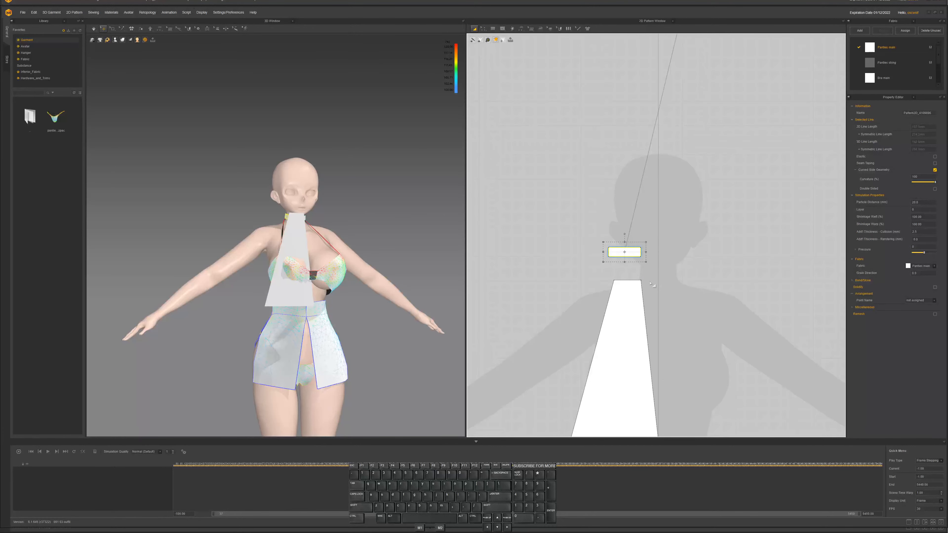
pyautogui.press('n')
pyautogui.click(642, 282)
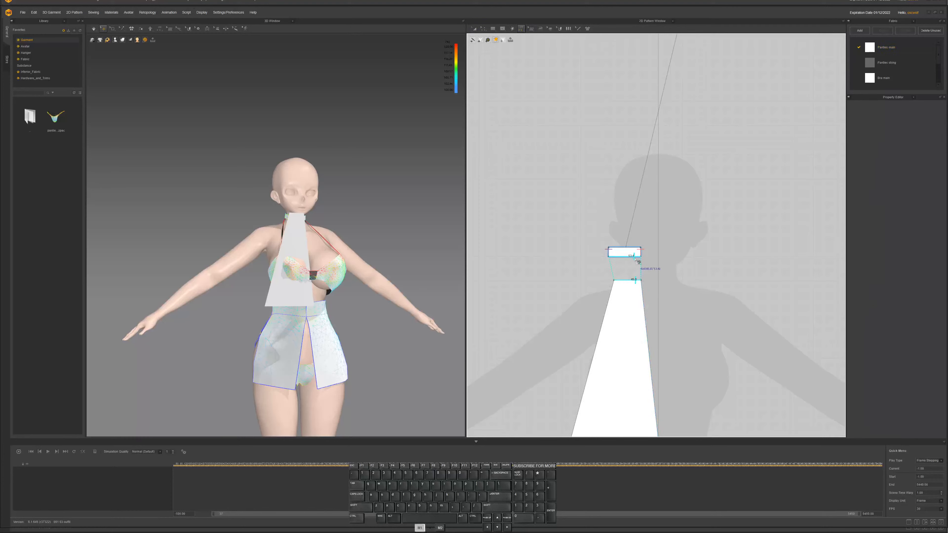
pyautogui.click(638, 262)
# Simulate the garment and pull the new chest panel's bottom edge into place over the side of the chest
pyautogui.press('space')
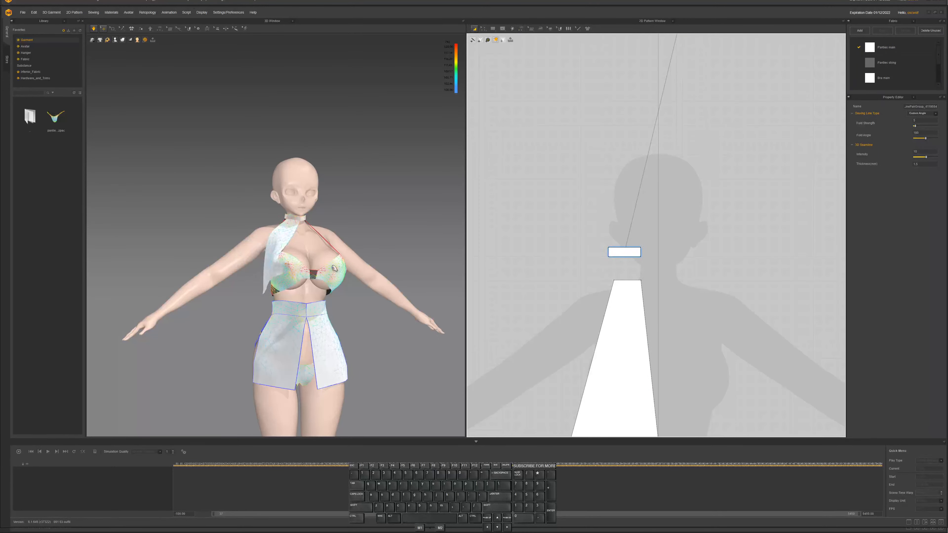
pyautogui.moveTo(277, 272); pyautogui.dragTo(358, 278, button='right')
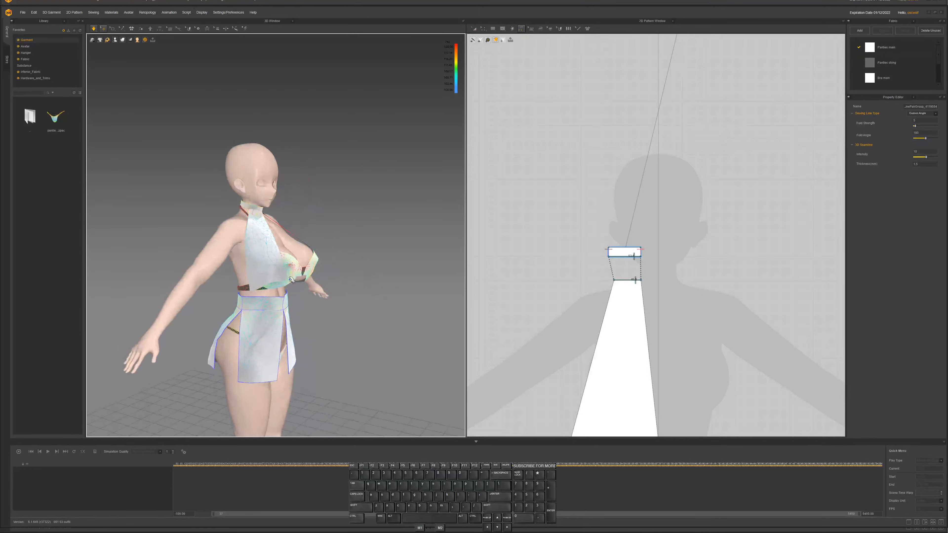
pyautogui.click(270, 280)
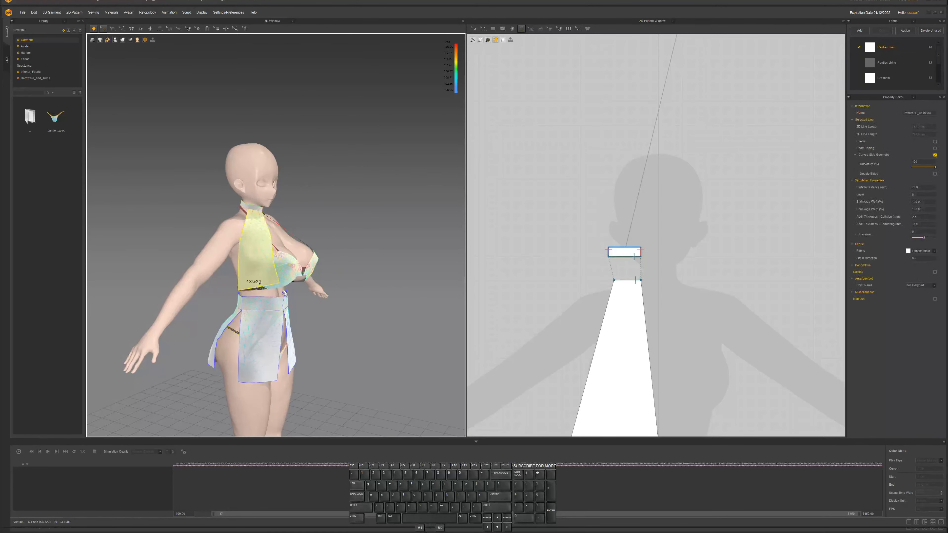
pyautogui.moveTo(317, 277); pyautogui.dragTo(248, 275, button='right')
pyautogui.press('space')
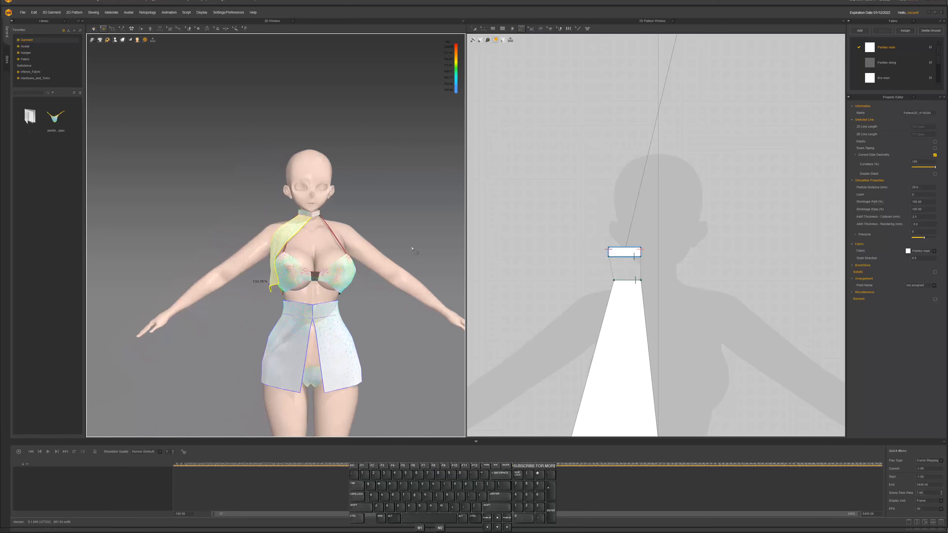
# Create a linked symmetric copy of the chest panel and place it on the opposite side of the centre line
pyautogui.scroll(-3, 633, 187)
pyautogui.moveTo(635, 189); pyautogui.dragTo(613, 268, button='right')
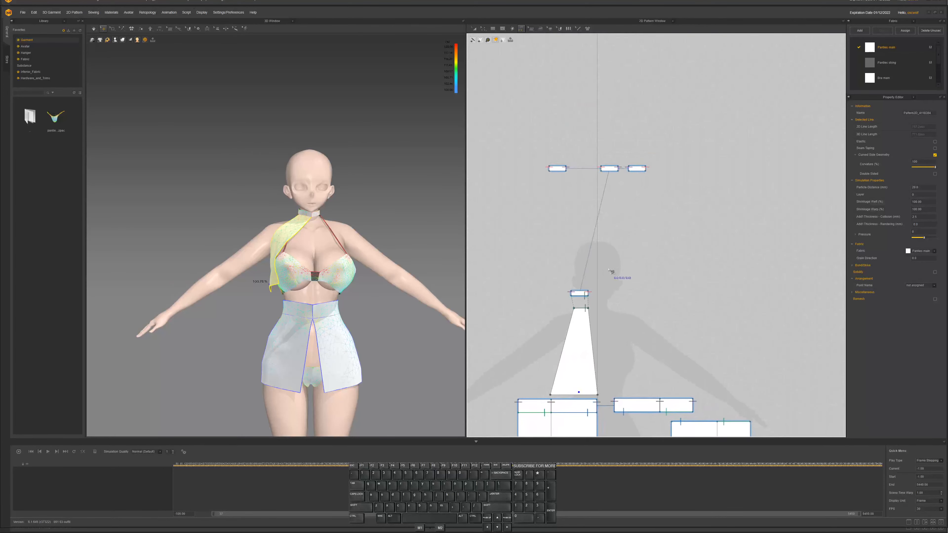
pyautogui.scroll(2, 620, 272)
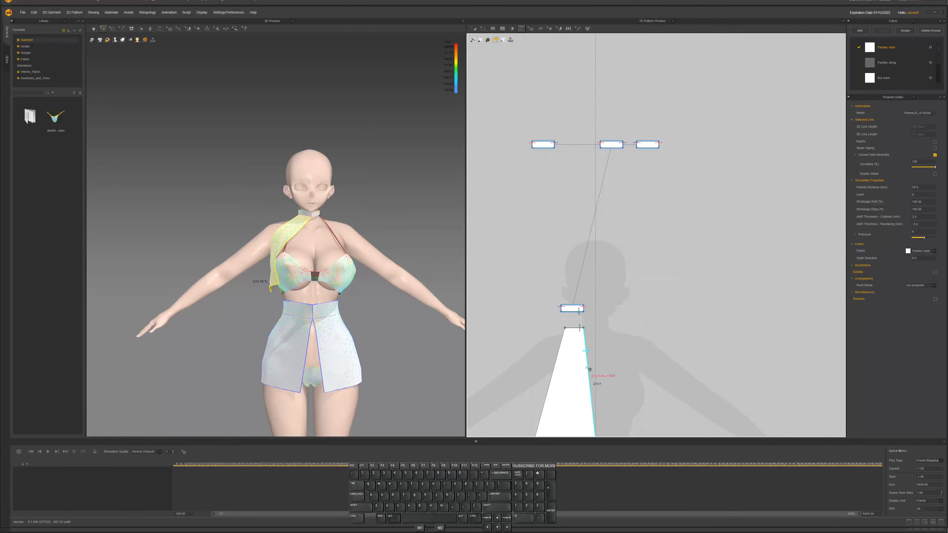
pyautogui.press('a')
pyautogui.click(588, 369)
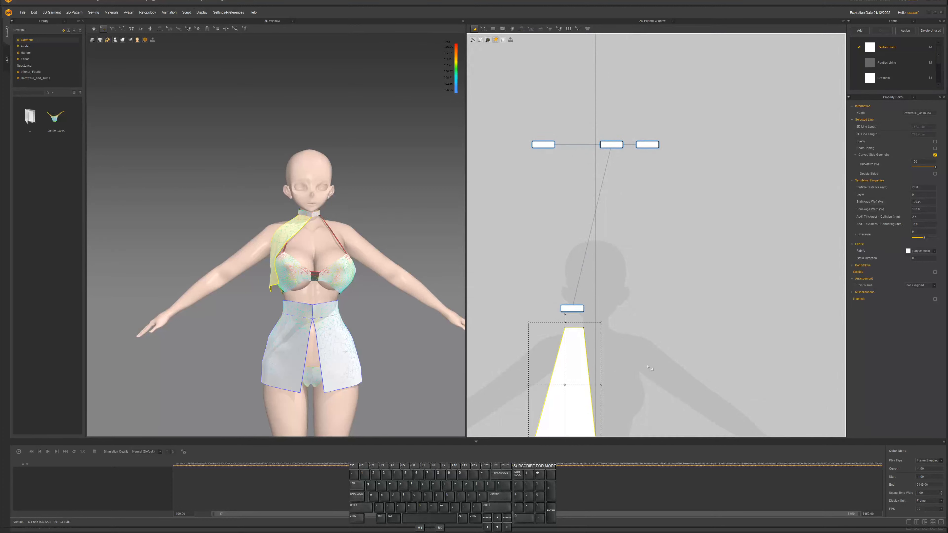
pyautogui.press('ctrl')
pyautogui.hotkey('ctrl', 'v')
pyautogui.click(680, 385)
pyautogui.moveTo(612, 351); pyautogui.dragTo(632, 313, button='middle')
# Simulate the garment to drape the mirrored chest panel and inspect the fit from the side
pyautogui.press('space')
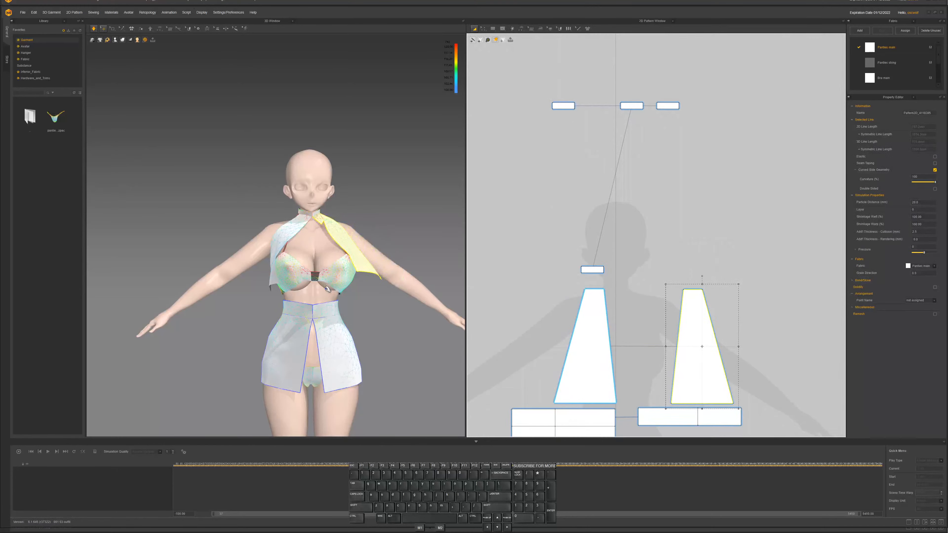
pyautogui.moveTo(323, 294)
pyautogui.mouseDown(button='right')
pyautogui.moveTo(358, 295)
pyautogui.moveTo(288, 289)
pyautogui.moveTo(325, 288)
pyautogui.mouseUp(button='right')
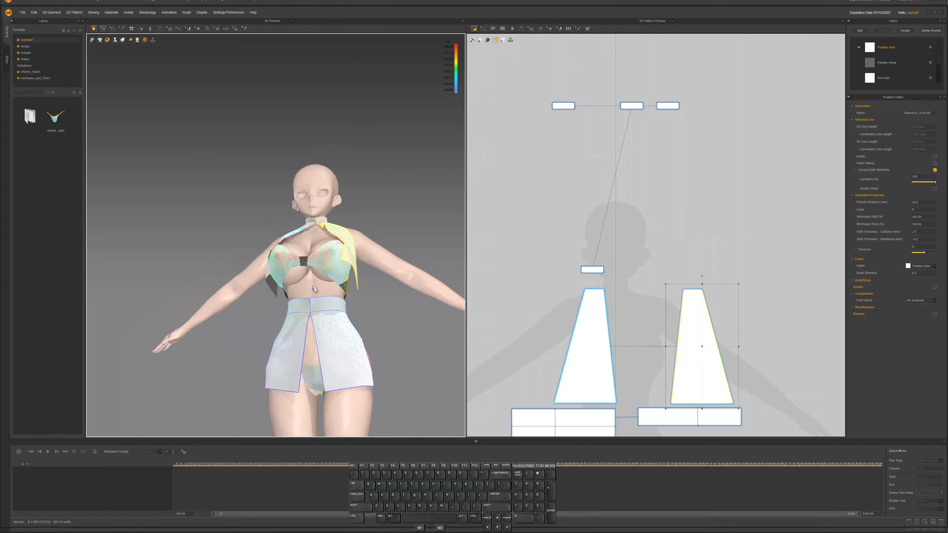
pyautogui.moveTo(325, 288); pyautogui.dragTo(352, 257, button='middle')
pyautogui.moveTo(352, 257); pyautogui.dragTo(388, 264, button='right')
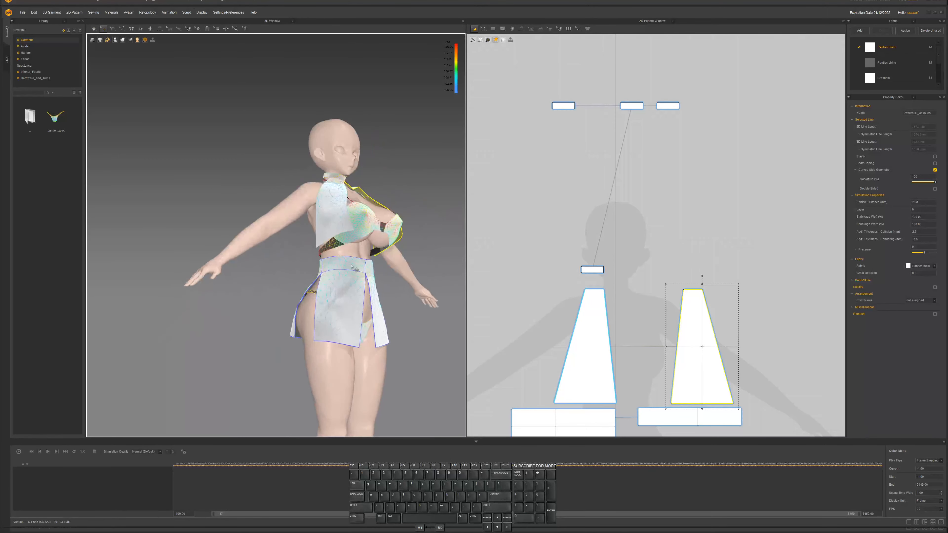
# Align the original chest panel beneath the front collar piece and extend its inner upper corner to match the collar piece's lower corner
pyautogui.scroll(-1, 351, 267)
pyautogui.scroll(-3, 508, 290)
pyautogui.moveTo(528, 345); pyautogui.dragTo(536, 295, button='middle')
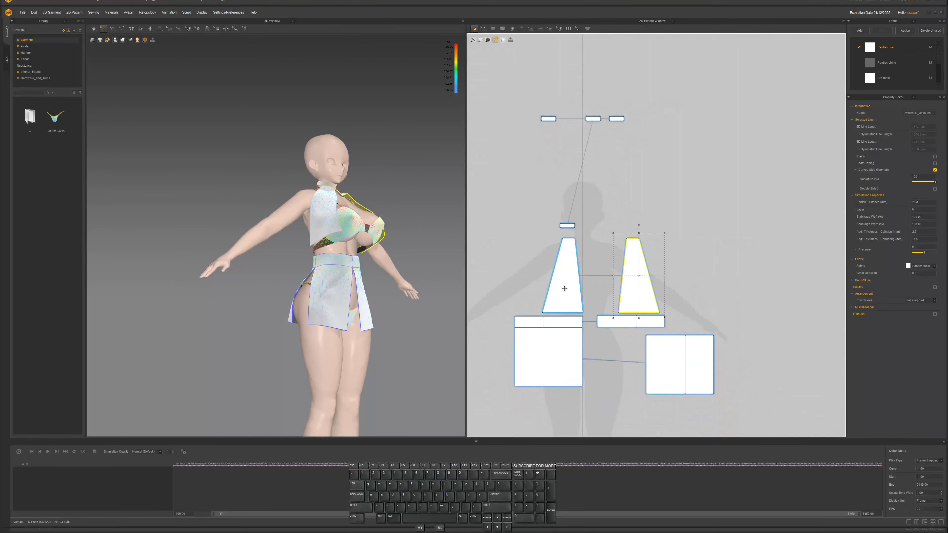
pyautogui.scroll(5, 562, 288)
pyautogui.scroll(-4, 580, 223)
pyautogui.scroll(-2, 580, 223)
pyautogui.moveTo(580, 223); pyautogui.dragTo(562, 294, button='middle')
pyautogui.scroll(8, 573, 302)
pyautogui.scroll(3, 555, 291)
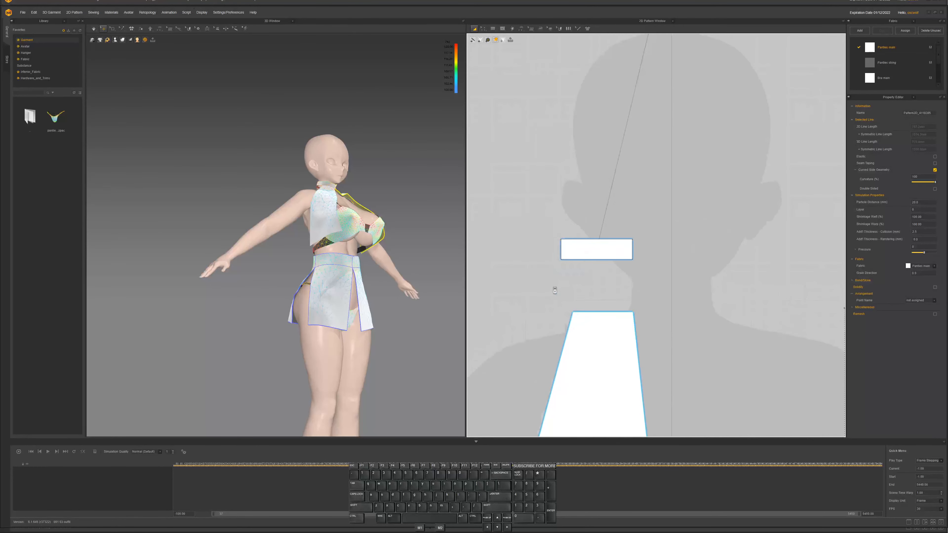
pyautogui.click(564, 297)
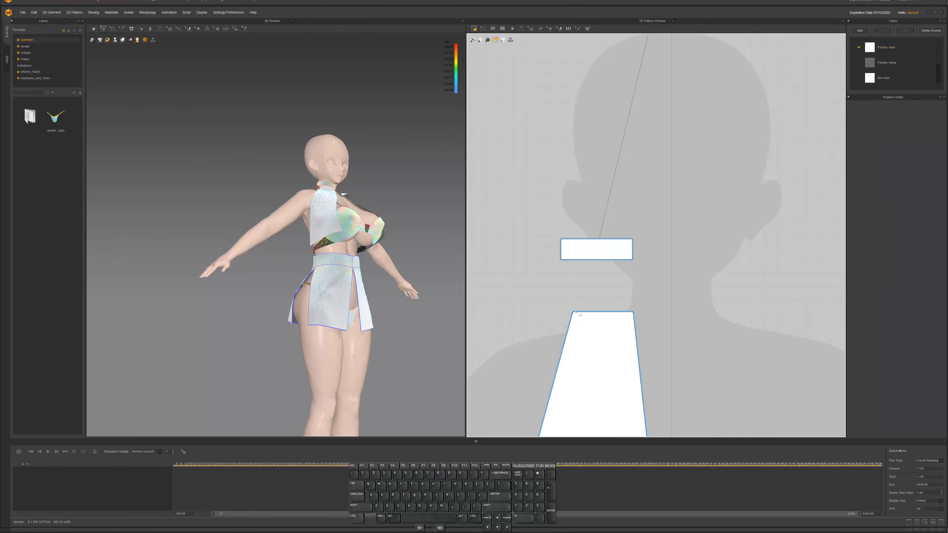
pyautogui.press('a')
pyautogui.press('z')
pyautogui.click(598, 313)
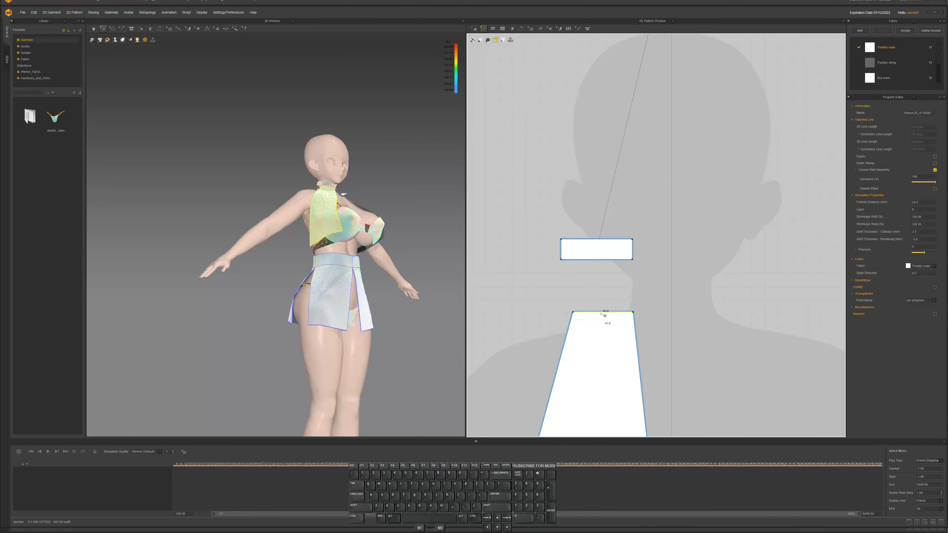
pyautogui.keyDown('shift'); pyautogui.click(606, 260); pyautogui.keyUp('shift')
pyautogui.press('m')
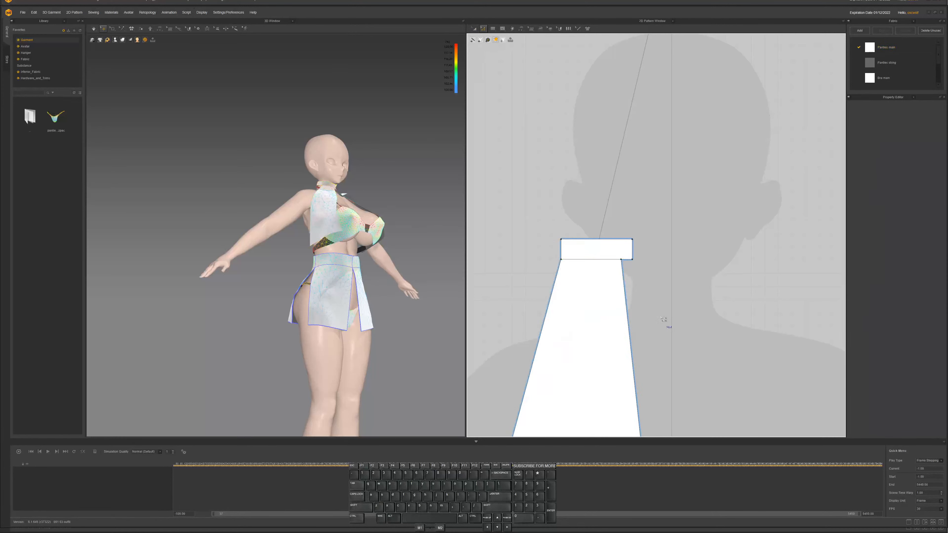
pyautogui.moveTo(621, 259); pyautogui.dragTo(632, 259)
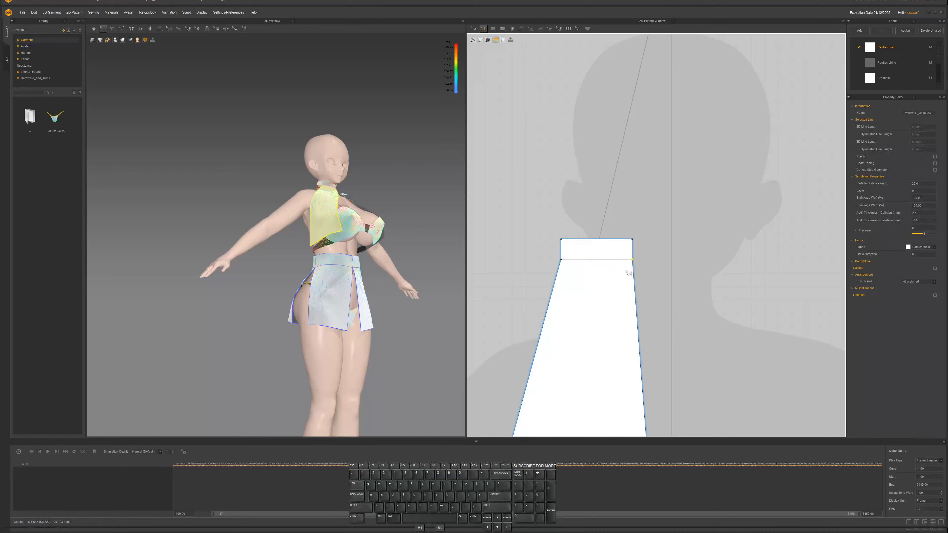
# Move the front collar piece back into the row of collar pieces above the avatar's silhouette
pyautogui.scroll(-5, 637, 263)
pyautogui.moveTo(630, 289); pyautogui.dragTo(618, 341, button='right')
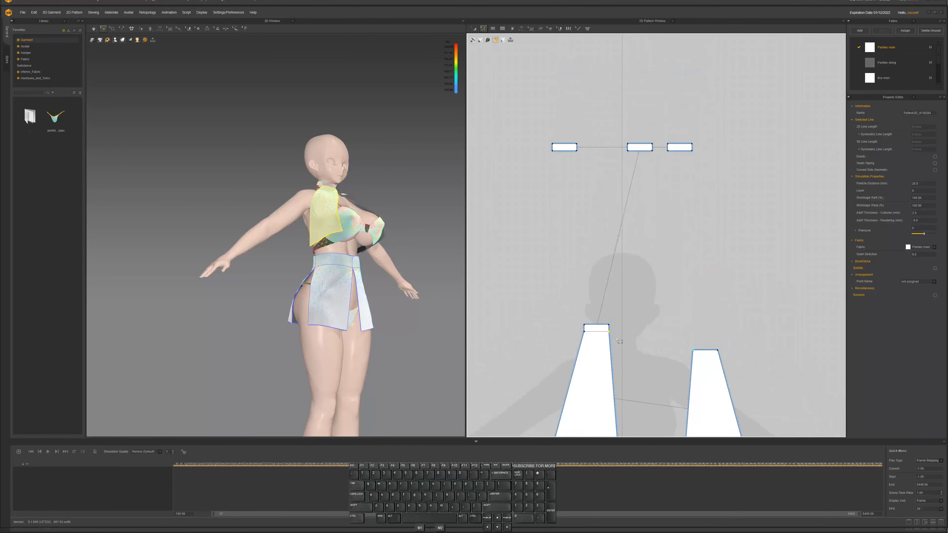
pyautogui.press('a')
pyautogui.click(598, 329)
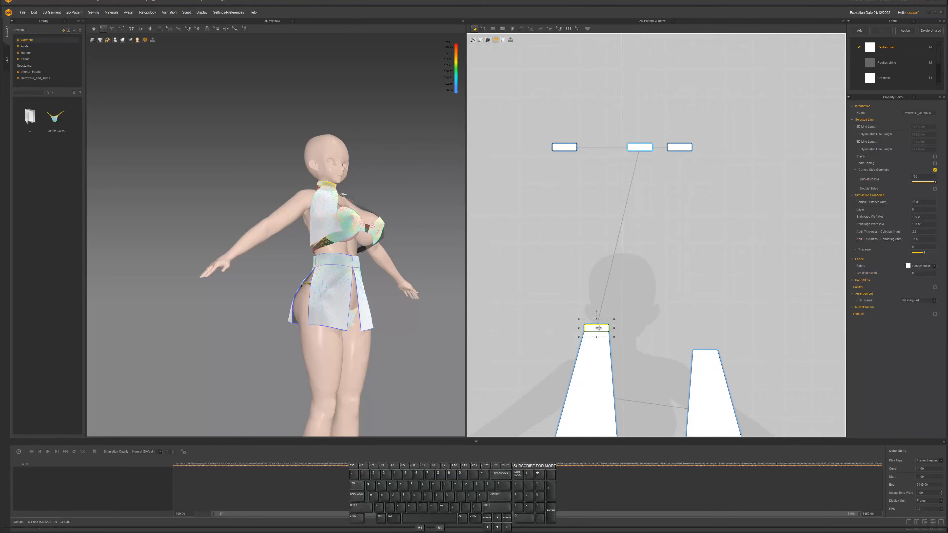
pyautogui.moveTo(599, 328); pyautogui.dragTo(602, 147)
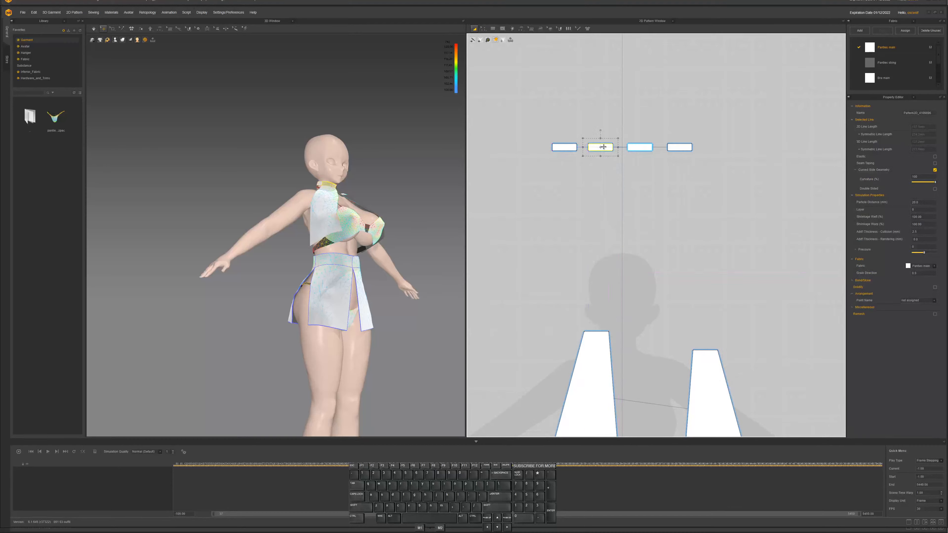
# Move both chest panels up side by side beneath the row of collar pieces
pyautogui.scroll(-3, 609, 236)
pyautogui.moveTo(621, 323); pyautogui.dragTo(630, 263, button='middle')
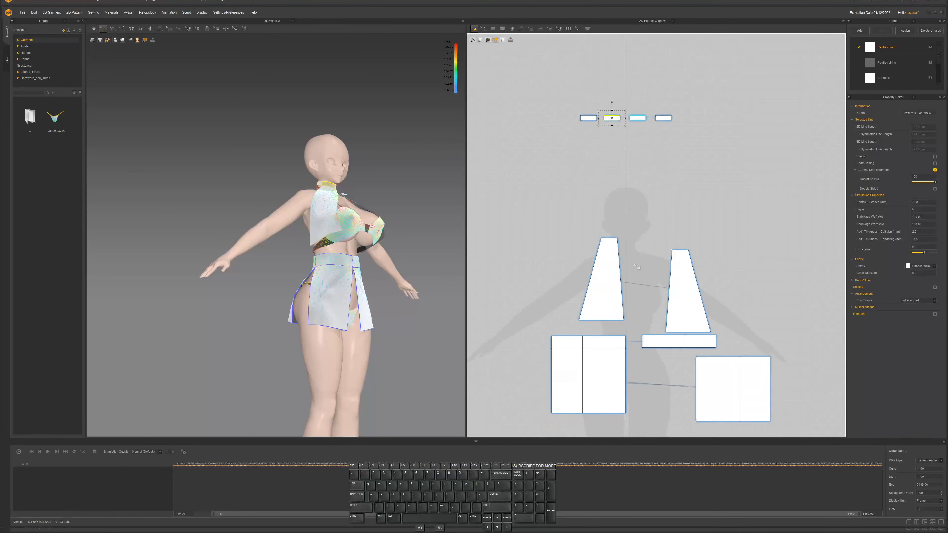
pyautogui.moveTo(605, 290); pyautogui.dragTo(610, 197)
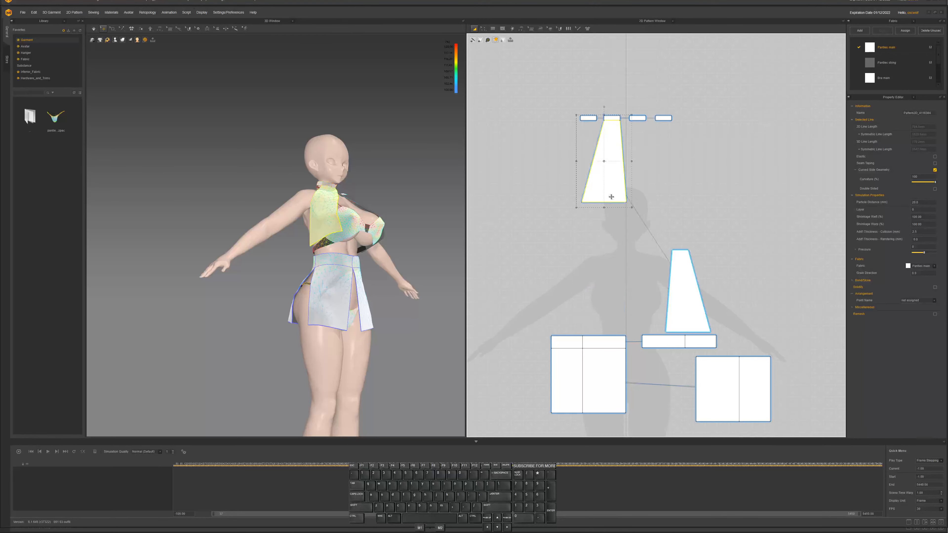
pyautogui.moveTo(611, 159); pyautogui.dragTo(614, 191)
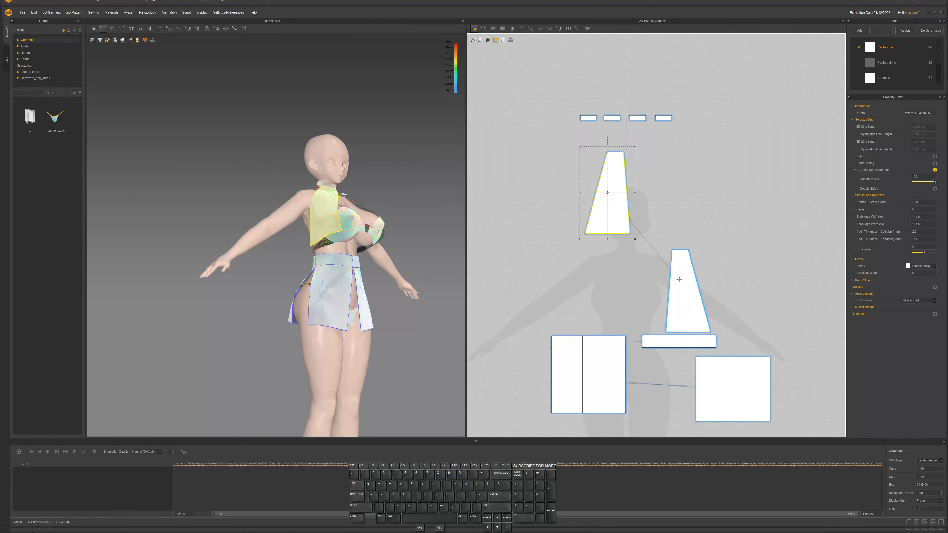
pyautogui.moveTo(678, 279); pyautogui.dragTo(662, 178)
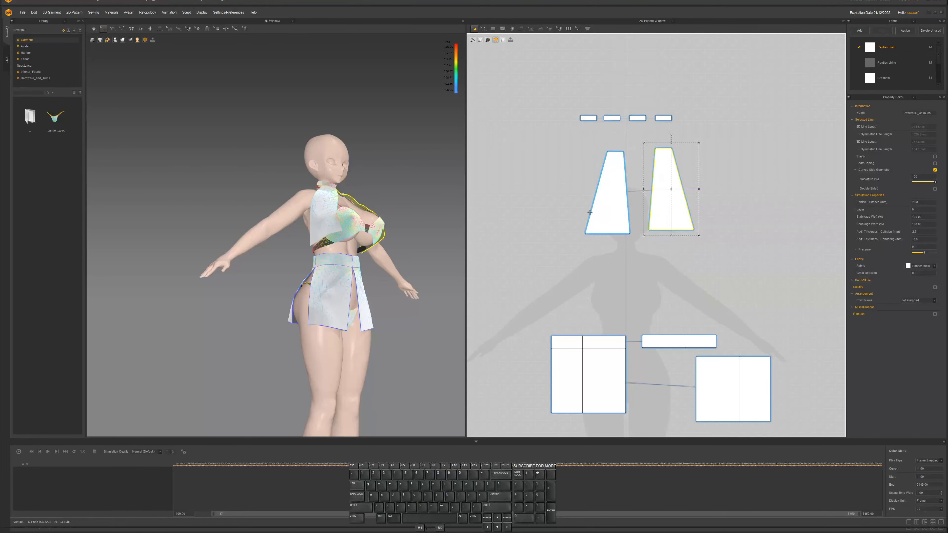
pyautogui.scroll(2, 589, 213)
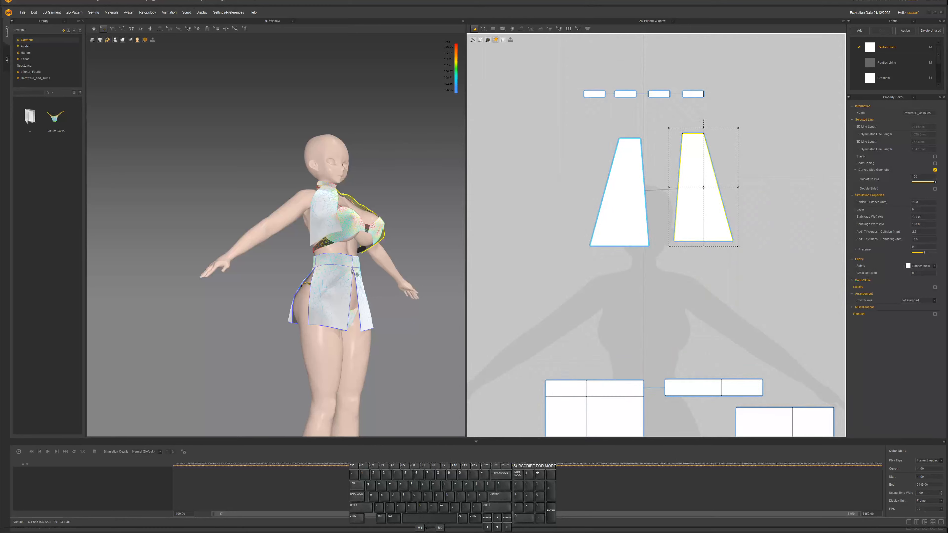
# Simulate the garment and pull the chest panel's lower edge down on the avatar
pyautogui.moveTo(357, 274)
pyautogui.mouseDown(button='right')
pyautogui.moveTo(345, 295)
pyautogui.moveTo(355, 269)
pyautogui.moveTo(342, 266)
pyautogui.mouseUp(button='right')
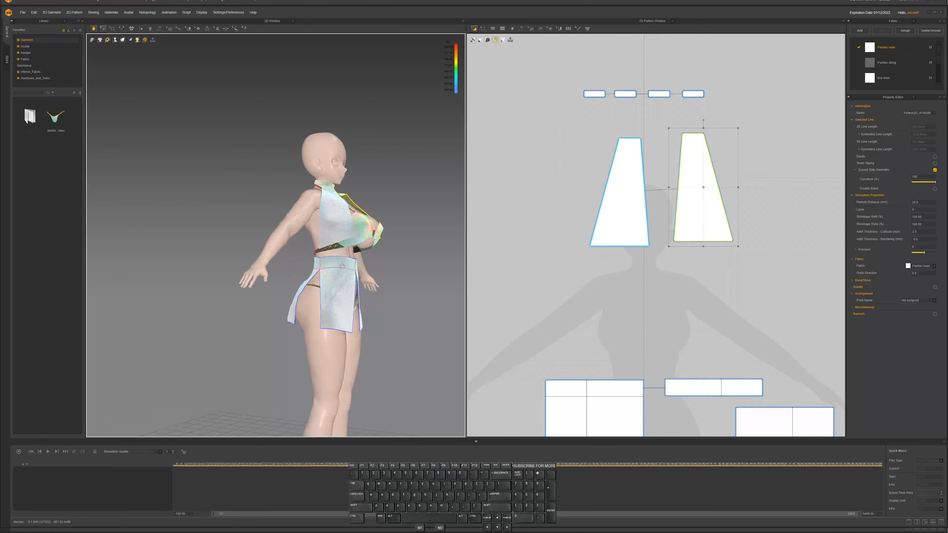
pyautogui.scroll(3, 342, 266)
pyautogui.moveTo(386, 239)
pyautogui.mouseDown(button='right')
pyautogui.moveTo(356, 237)
pyautogui.moveTo(381, 235)
pyautogui.mouseUp(button='right')
pyautogui.press('space')
pyautogui.moveTo(380, 237); pyautogui.dragTo(388, 275)
pyautogui.click(381, 261)
pyautogui.scroll(3, 612, 251)
# Lengthen the symmetric chest panels by moving the original panel's bottom edge downward in the 2D pattern
pyautogui.click(638, 276)
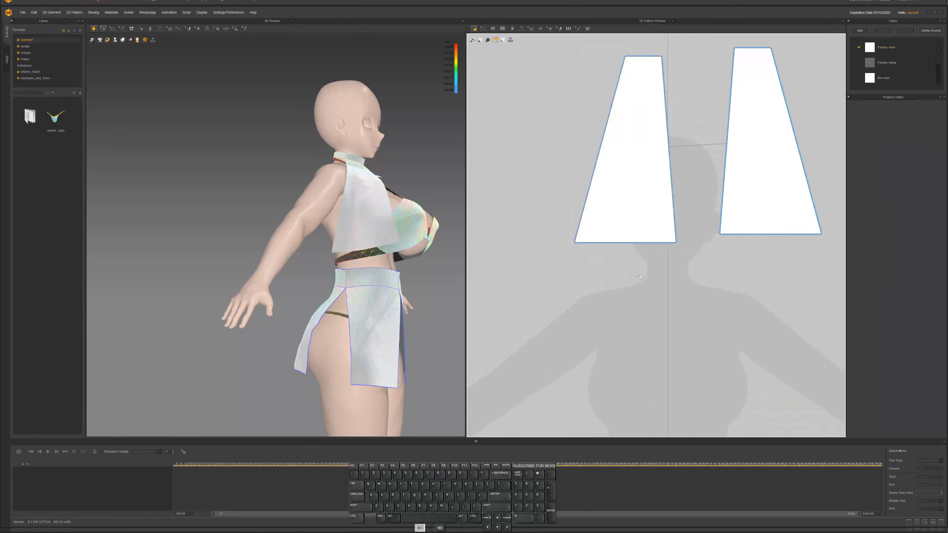
pyautogui.click(631, 244)
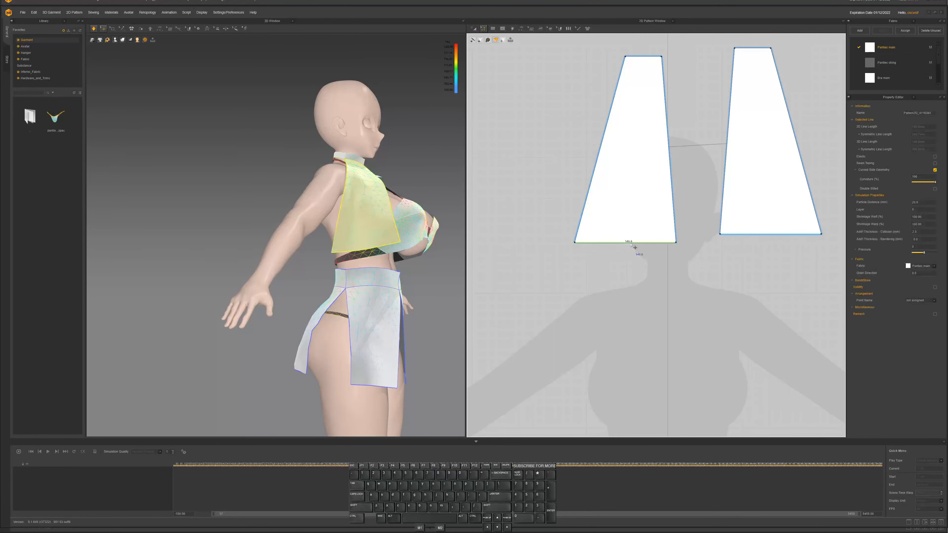
pyautogui.moveTo(631, 243); pyautogui.dragTo(630, 275)
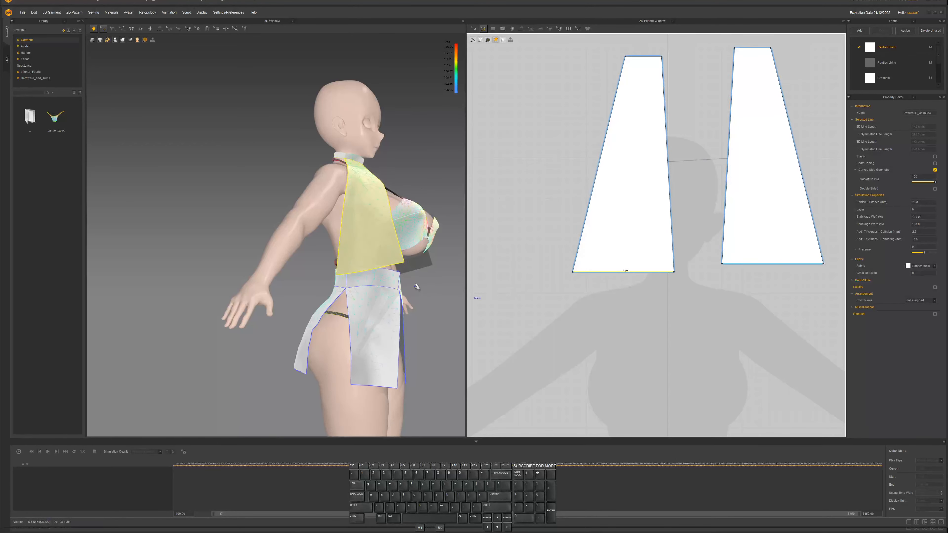
# Adjust the lengthened panel's lower outer corner on the avatar and inspect its drape from the side
pyautogui.moveTo(417, 288); pyautogui.dragTo(349, 273, button='right')
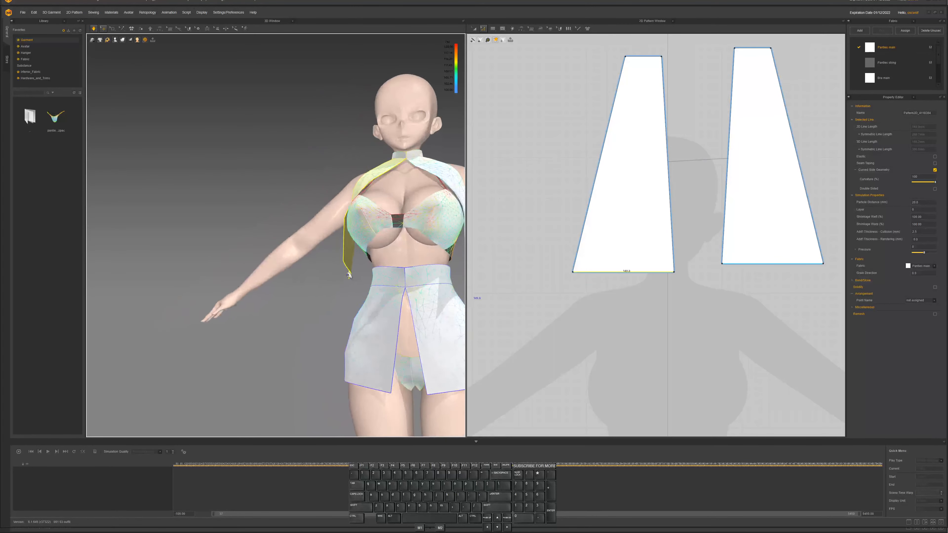
pyautogui.click(341, 272)
pyautogui.click(350, 269)
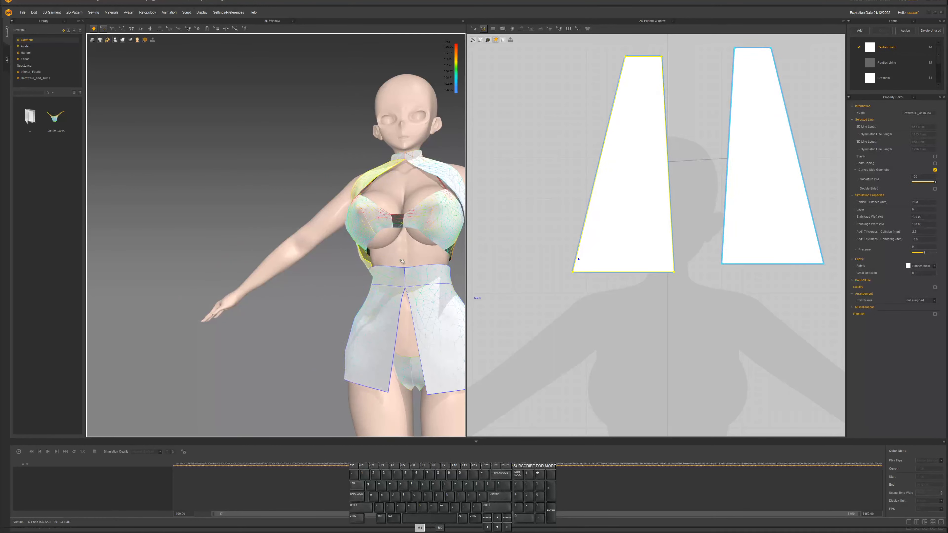
pyautogui.moveTo(388, 267); pyautogui.dragTo(435, 263, button='right')
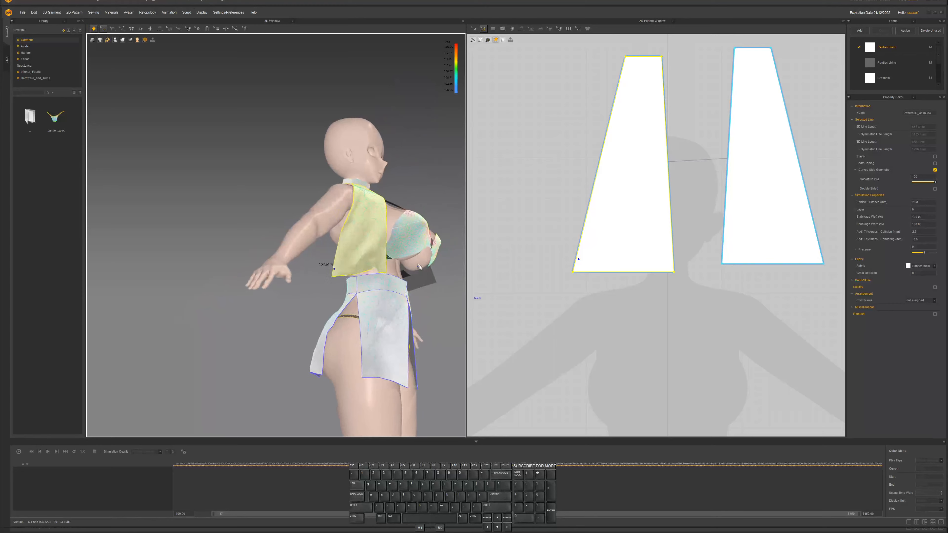
# Sew the original chest panel's bottom edge to the inner section of the skirt waistband's top edge
pyautogui.moveTo(639, 335); pyautogui.dragTo(622, 247, button='middle')
pyautogui.scroll(-3, 621, 250)
pyautogui.press('n')
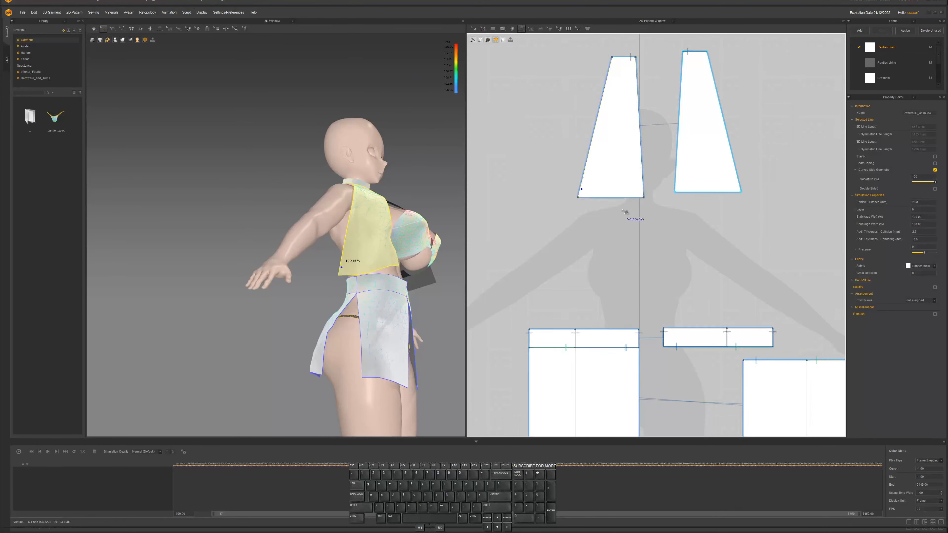
pyautogui.click(630, 197)
pyautogui.click(630, 337)
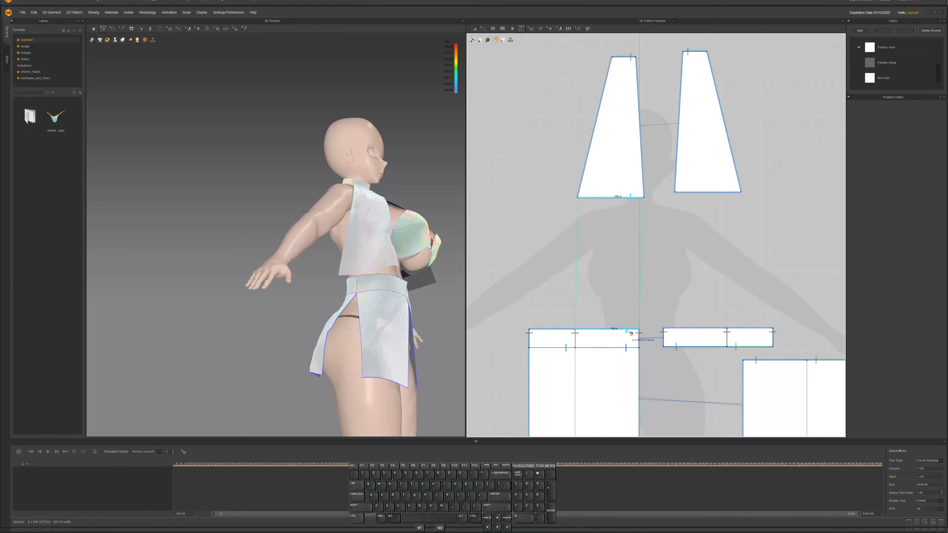
# Simulate the new waistband seam and pull the chest panel outward over the breast
pyautogui.press('space')
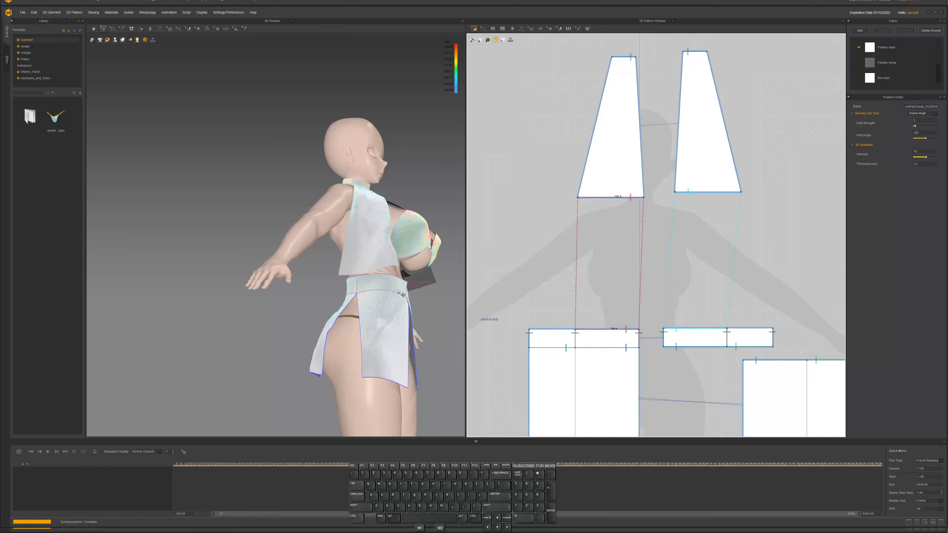
pyautogui.moveTo(402, 289); pyautogui.dragTo(422, 285, button='right')
pyautogui.press('space')
pyautogui.press('space')
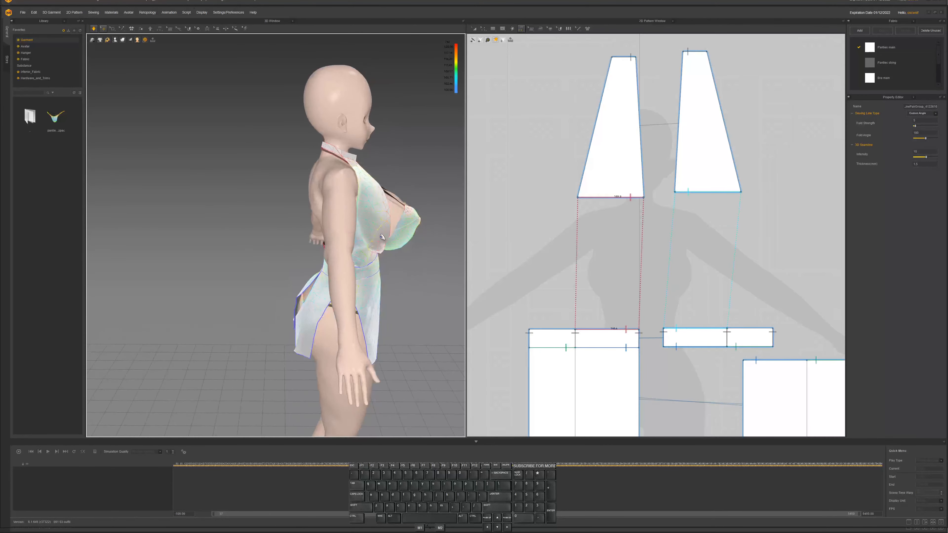
pyautogui.moveTo(384, 241); pyautogui.dragTo(422, 260)
pyautogui.press('space')
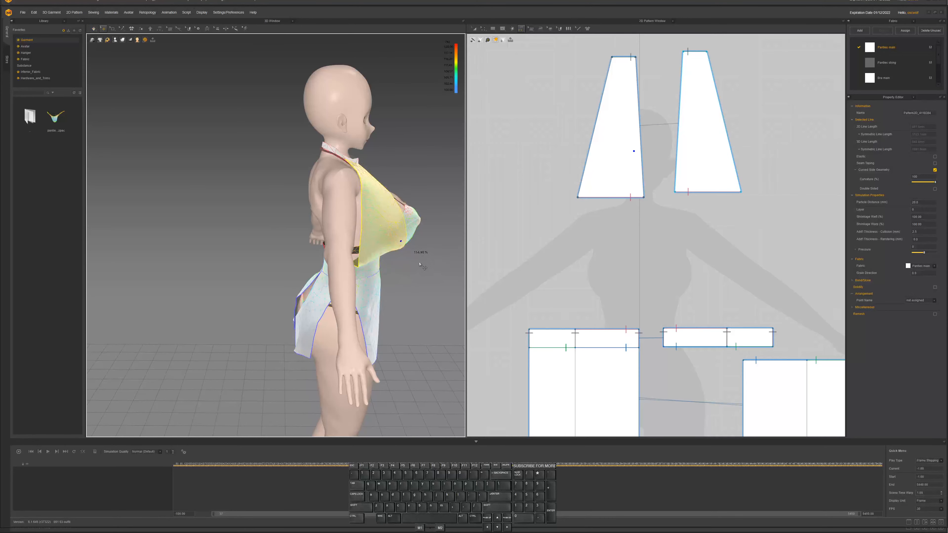
# Set the simulation layer of the original chest panel to 10
pyautogui.moveTo(419, 254); pyautogui.dragTo(389, 240, button='right')
pyautogui.scroll(-1, 553, 254)
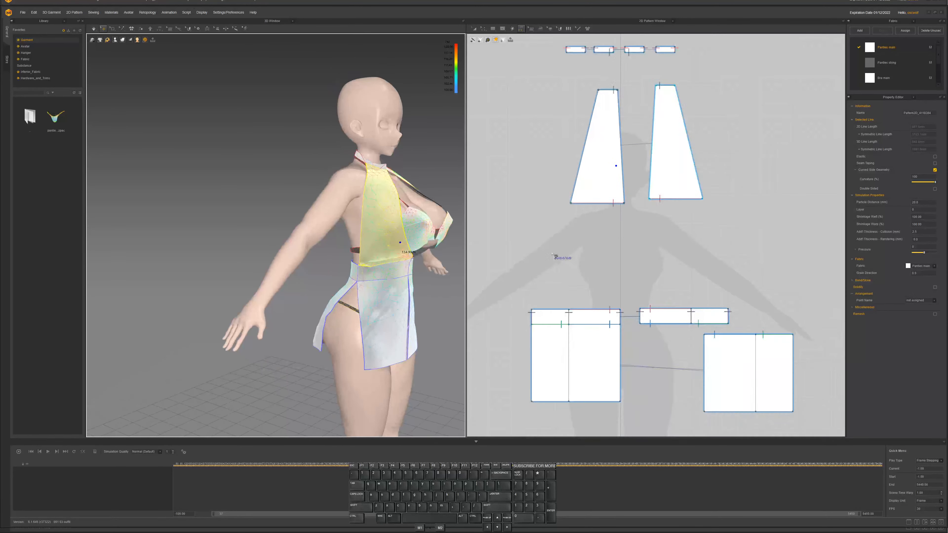
pyautogui.moveTo(631, 260); pyautogui.dragTo(583, 273, button='right')
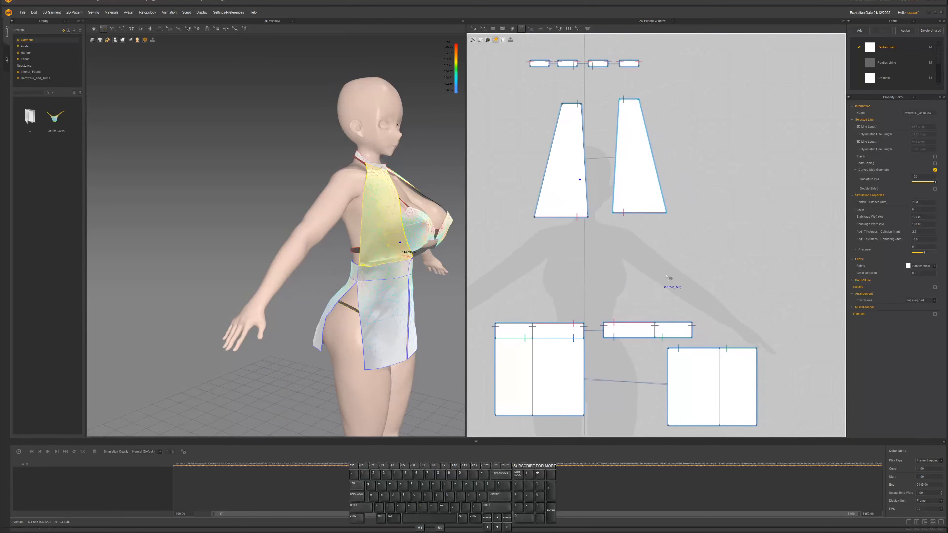
pyautogui.click(588, 201)
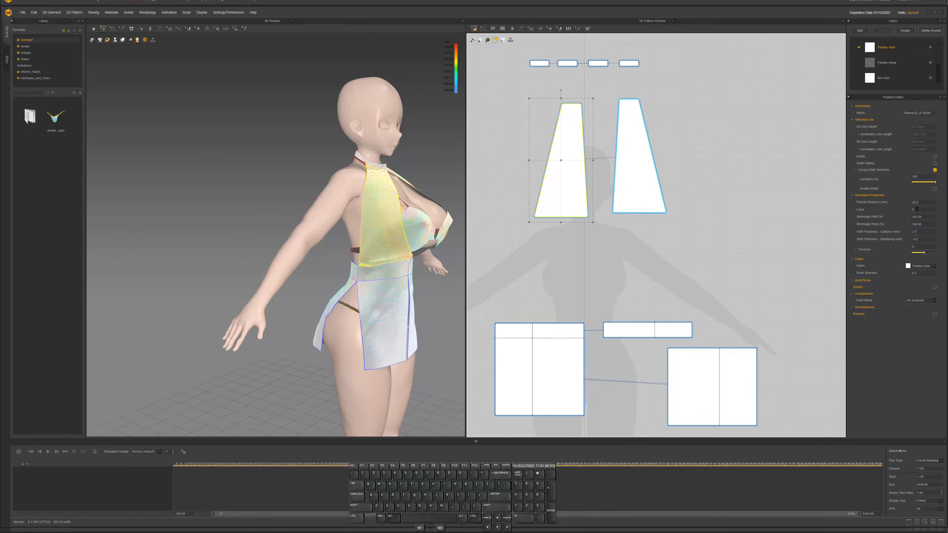
pyautogui.moveTo(920, 209); pyautogui.dragTo(903, 209)
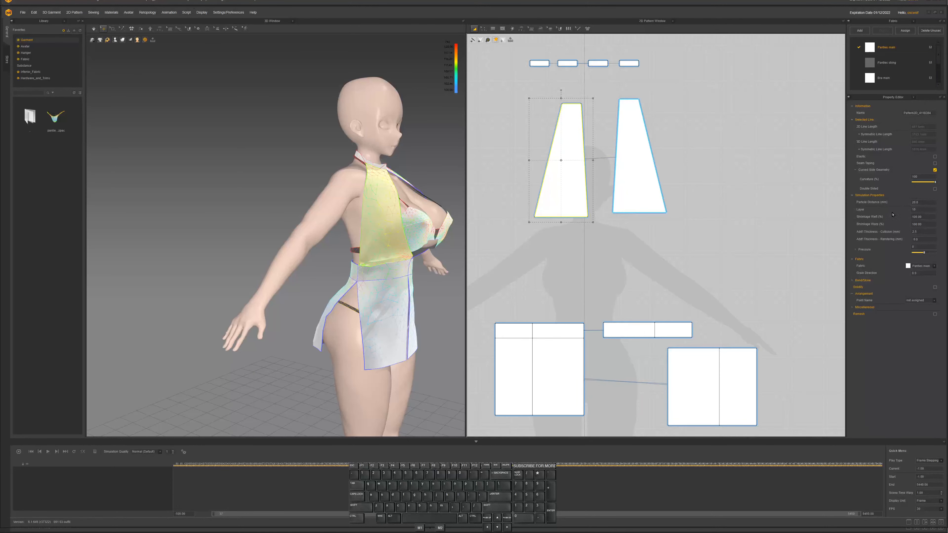
# Set the simulation layer of the two linked collar strips above the bodice panels to 10
pyautogui.click(567, 63)
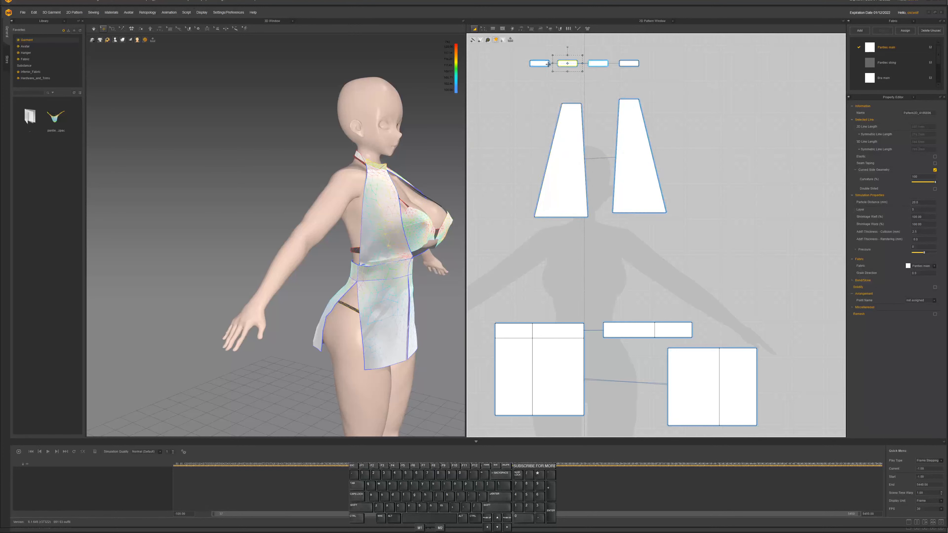
pyautogui.keyDown('shift'); pyautogui.click(539, 63); pyautogui.keyUp('shift')
pyautogui.moveTo(922, 209); pyautogui.dragTo(897, 209)
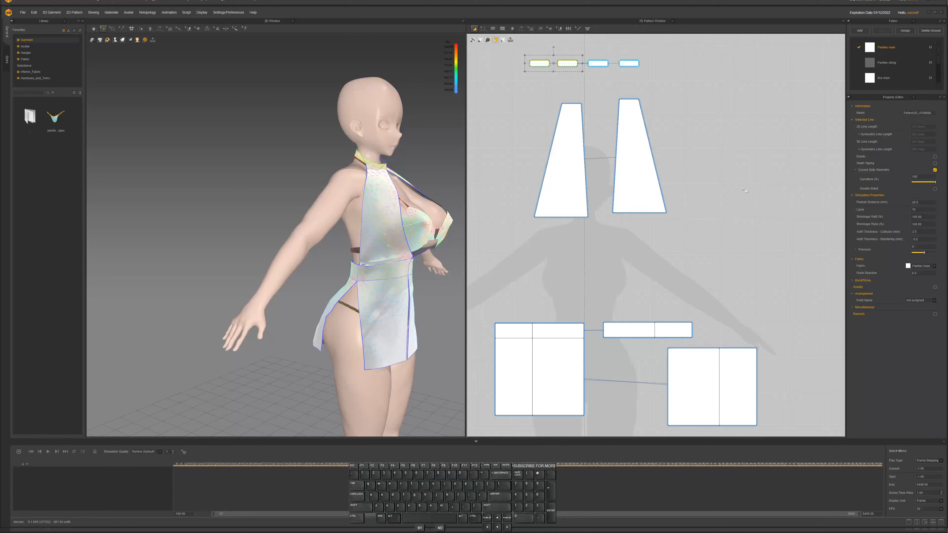
pyautogui.click(566, 63)
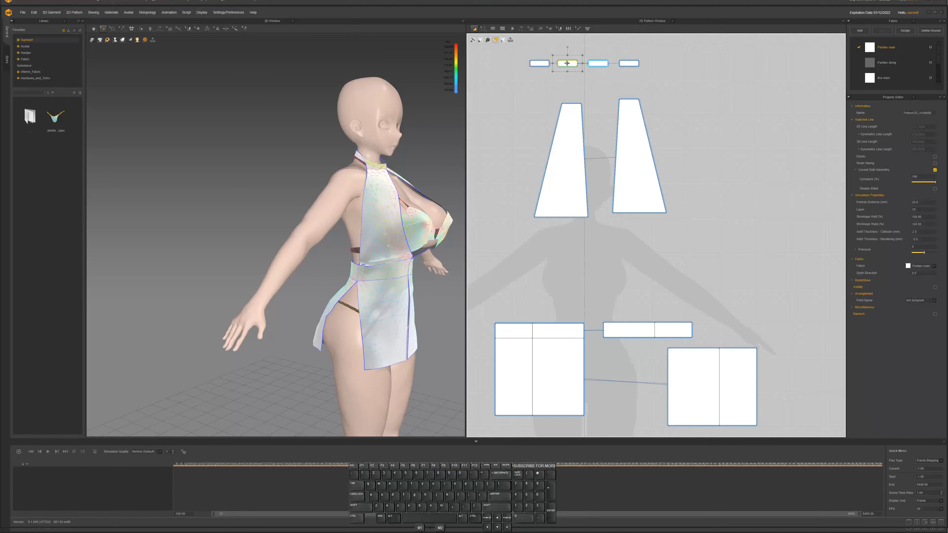
pyautogui.click(544, 63)
# Run the simulation with the front bodice panel selected so the garment settles over the bust, and stop it
pyautogui.click(566, 144)
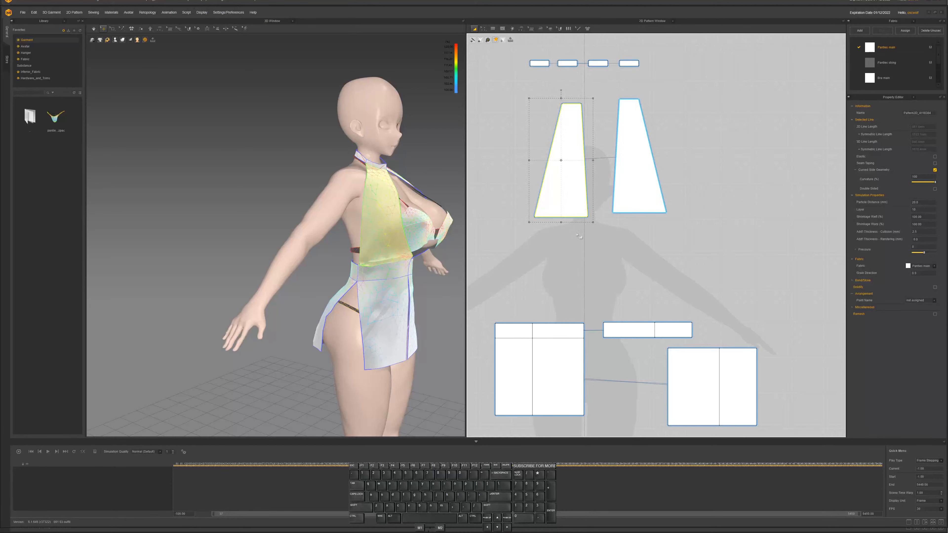
pyautogui.moveTo(401, 267); pyautogui.dragTo(395, 214, button='right')
pyautogui.press('space')
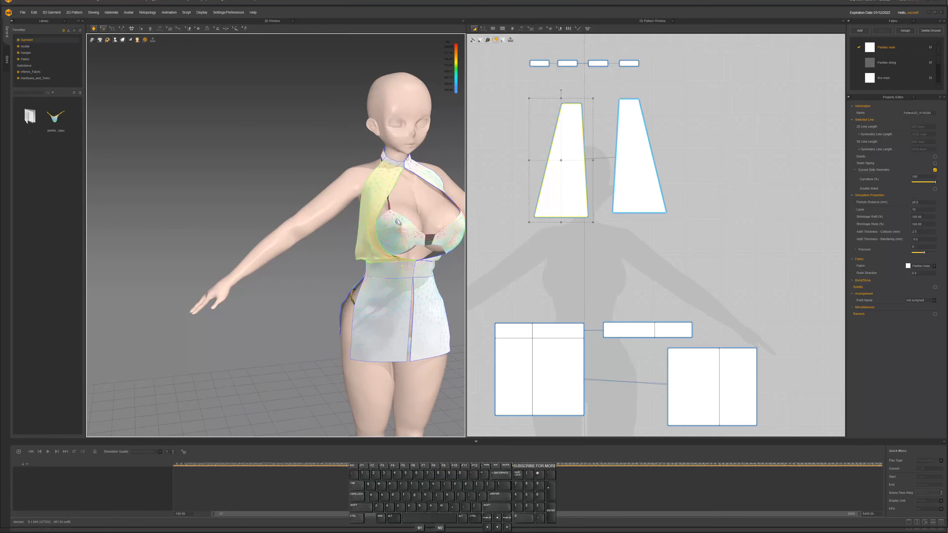
pyautogui.moveTo(401, 258); pyautogui.dragTo(371, 274, button='right')
pyautogui.press('space')
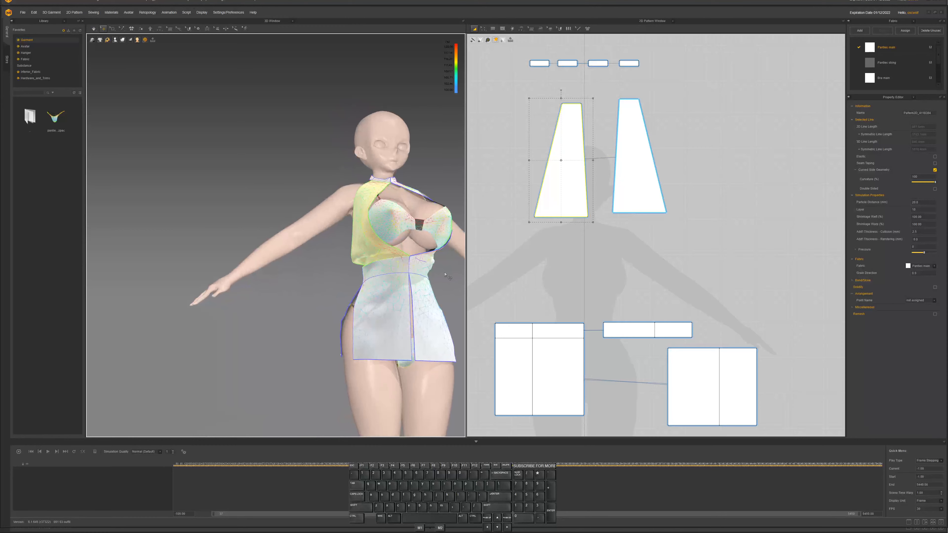
# Simulate the garment again and pull the bodice panel into place over the side of the bust
pyautogui.scroll(5, 575, 264)
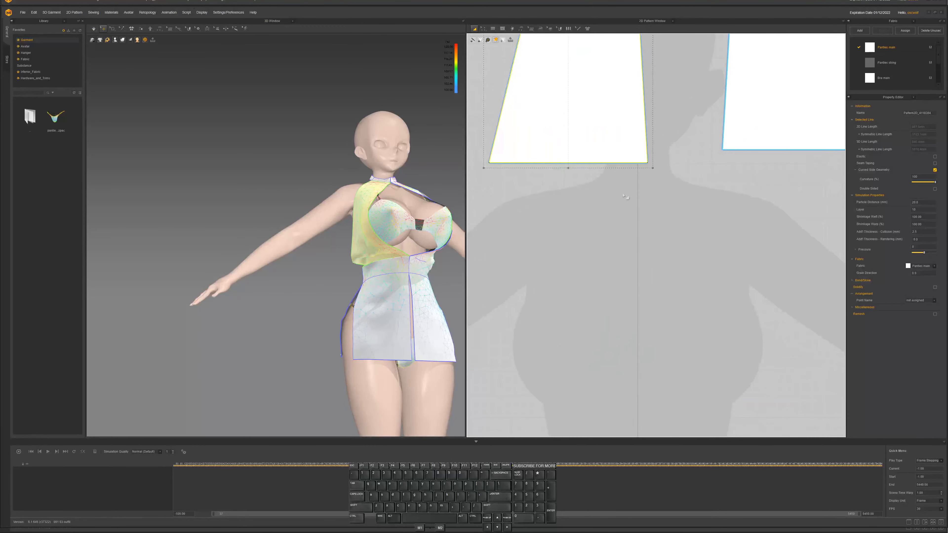
pyautogui.moveTo(448, 253); pyautogui.dragTo(343, 156, button='right')
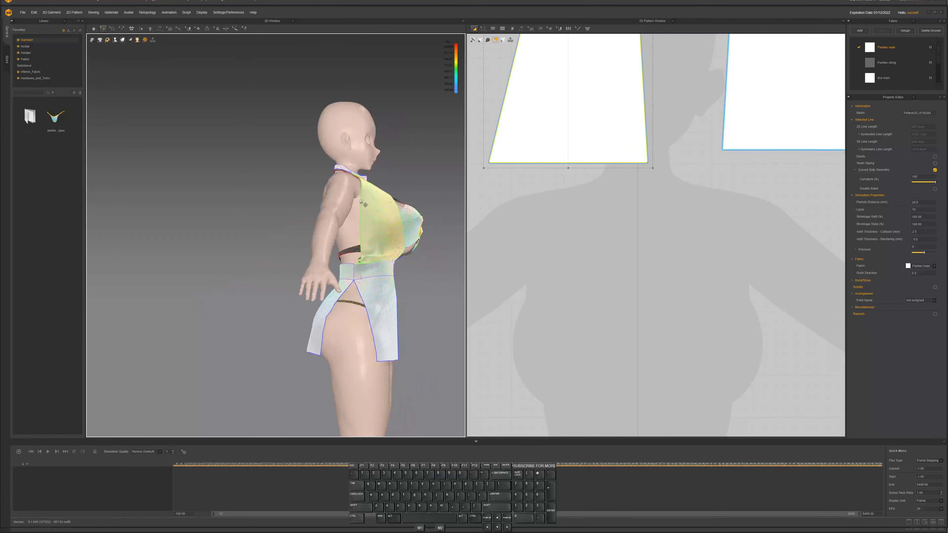
pyautogui.moveTo(370, 233); pyautogui.dragTo(399, 237, button='right')
pyautogui.press('space')
pyautogui.moveTo(403, 238)
pyautogui.mouseDown()
pyautogui.moveTo(426, 231)
pyautogui.moveTo(406, 233)
pyautogui.mouseUp()
pyautogui.scroll(-2, 479, 213)
pyautogui.moveTo(407, 248); pyautogui.dragTo(451, 242, button='right')
pyautogui.moveTo(406, 202); pyautogui.dragTo(445, 188, button='right')
pyautogui.moveTo(437, 246); pyautogui.dragTo(407, 228, button='right')
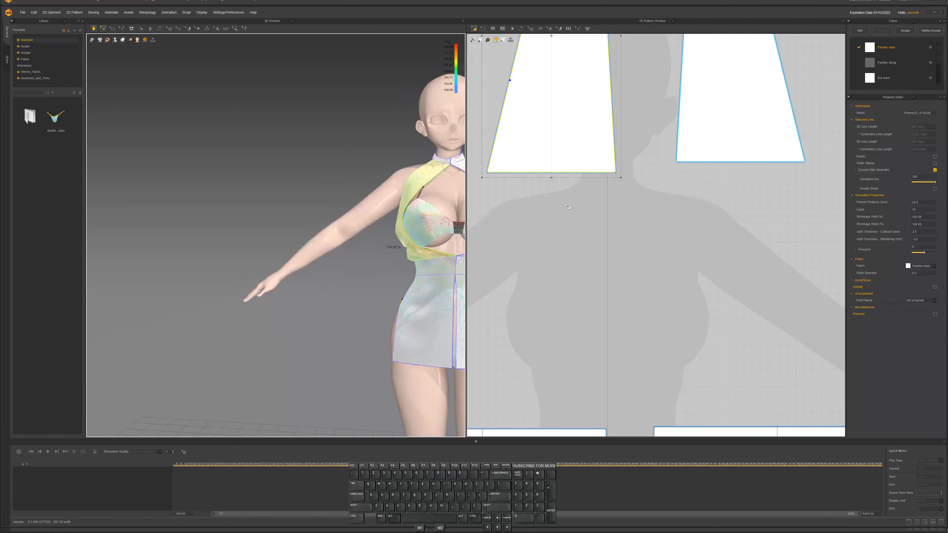
# Lower the bottom inner corner of the front bodice panels so their bottom edges slope down toward the center
pyautogui.scroll(2, 560, 306)
pyautogui.moveTo(583, 224); pyautogui.dragTo(593, 284, button='middle')
pyautogui.click(581, 258)
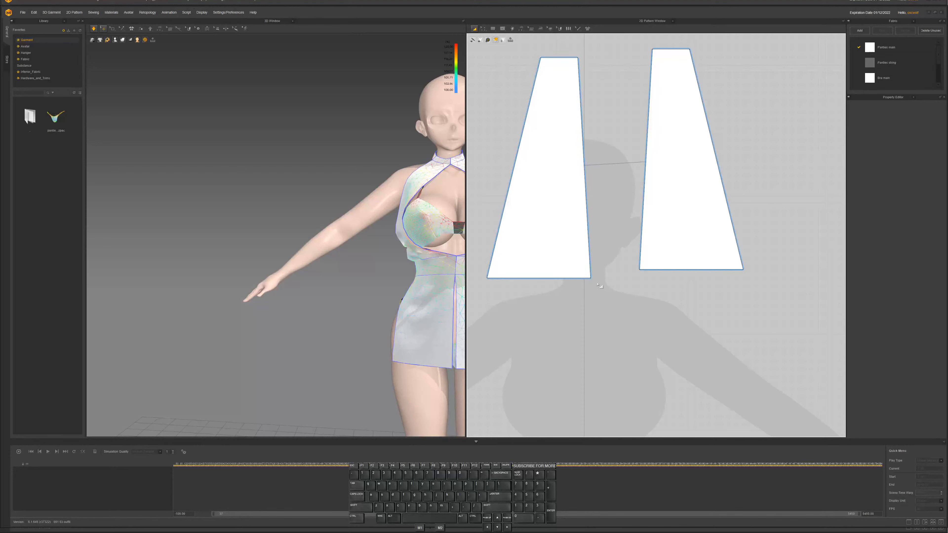
pyautogui.click(593, 280)
pyautogui.moveTo(595, 282); pyautogui.dragTo(590, 320)
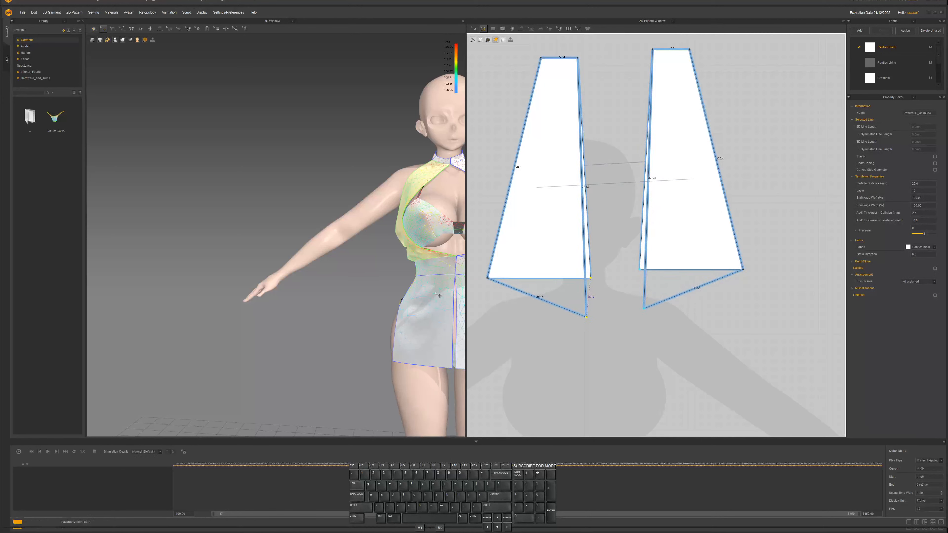
# Simulate the lengthened bodice and pull the panel outward over the bust until it drapes around it
pyautogui.press('space')
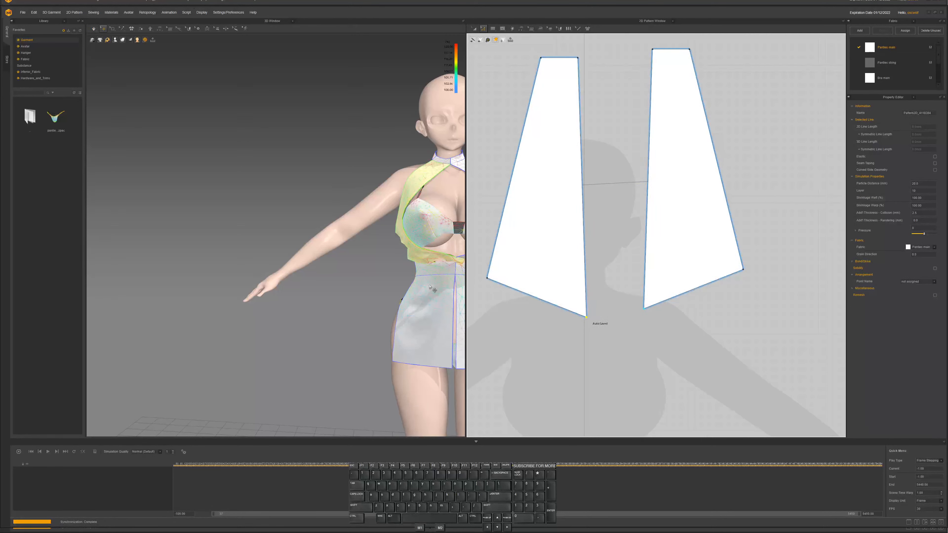
pyautogui.moveTo(430, 287); pyautogui.dragTo(446, 244, button='right')
pyautogui.moveTo(433, 227); pyautogui.dragTo(466, 212)
pyautogui.moveTo(455, 211); pyautogui.dragTo(473, 218)
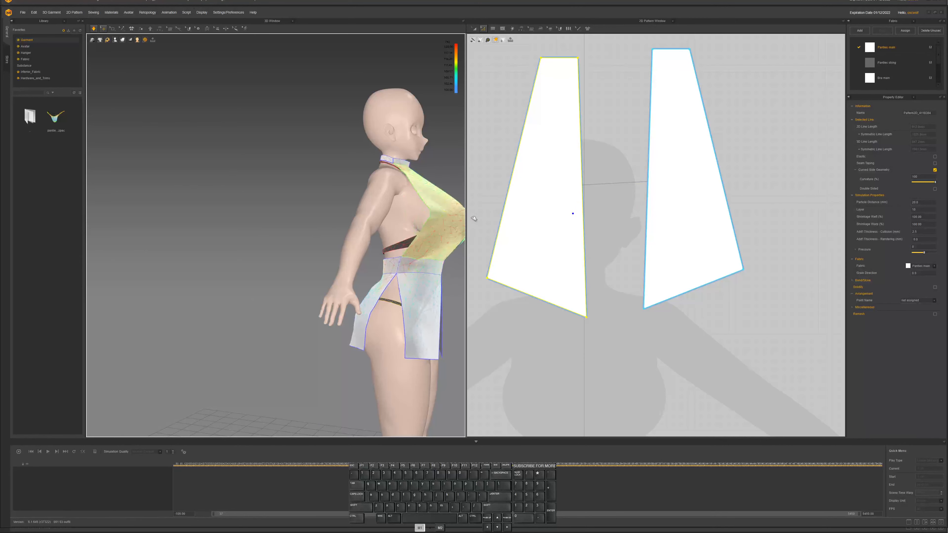
pyautogui.press('space')
pyautogui.moveTo(449, 221); pyautogui.dragTo(400, 254, button='right')
pyautogui.press('space')
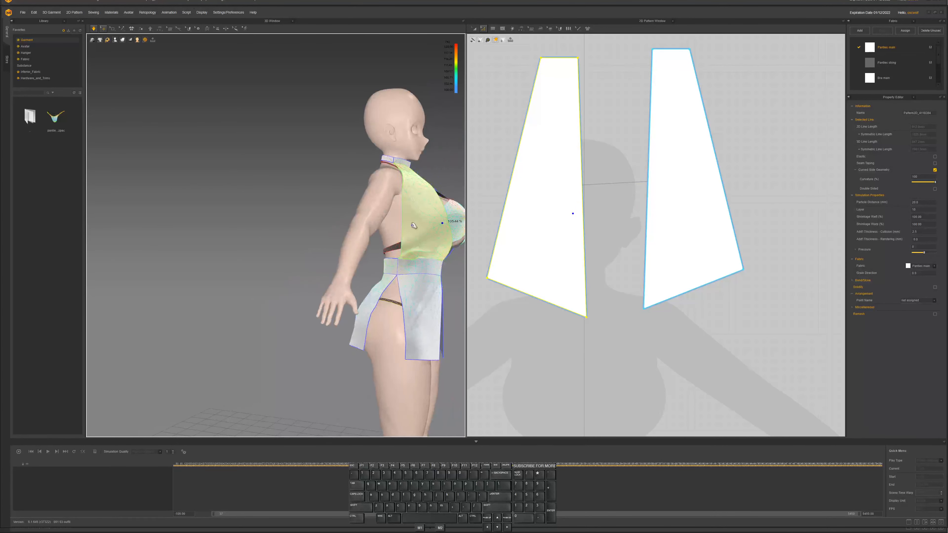
# Mark bust height on the bodice panel's outer edge, add a dart there pointing inward, and simulate it
pyautogui.click(488, 269)
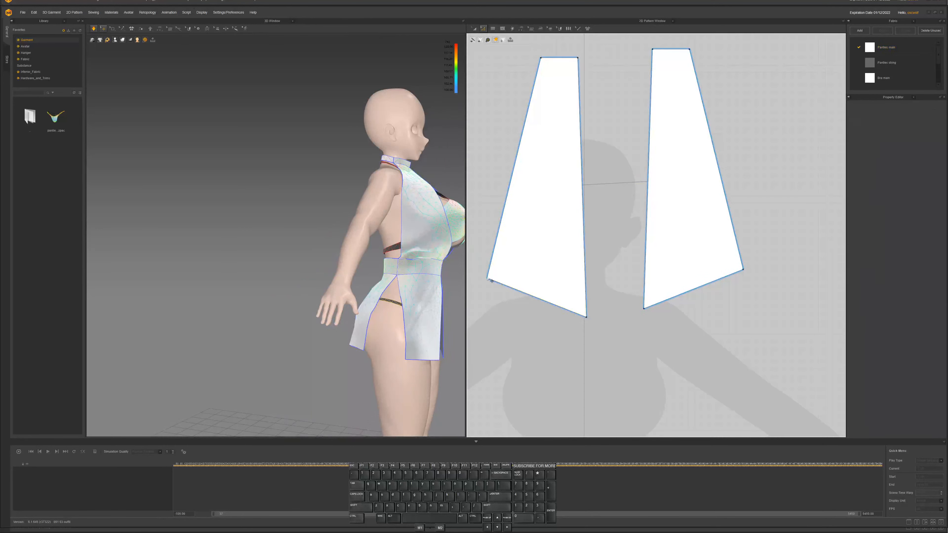
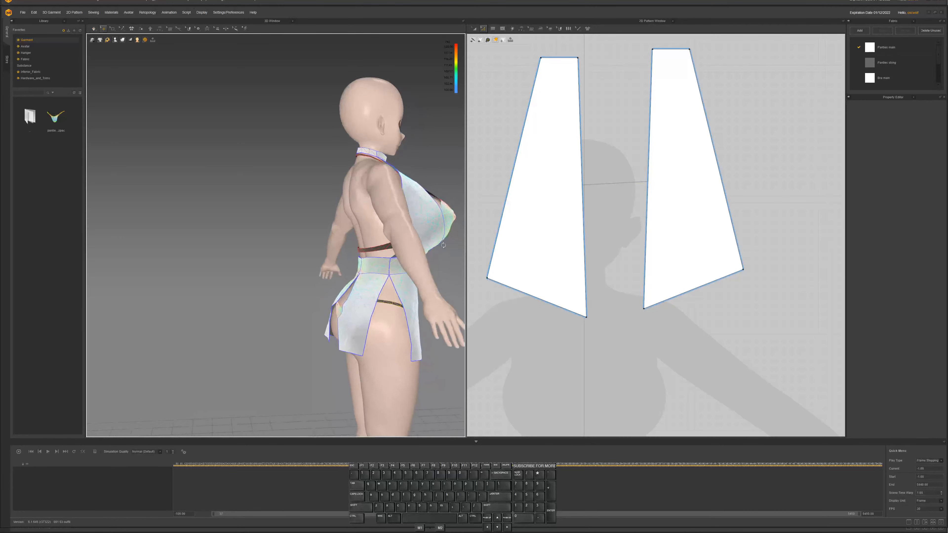
pyautogui.moveTo(425, 244); pyautogui.dragTo(410, 224)
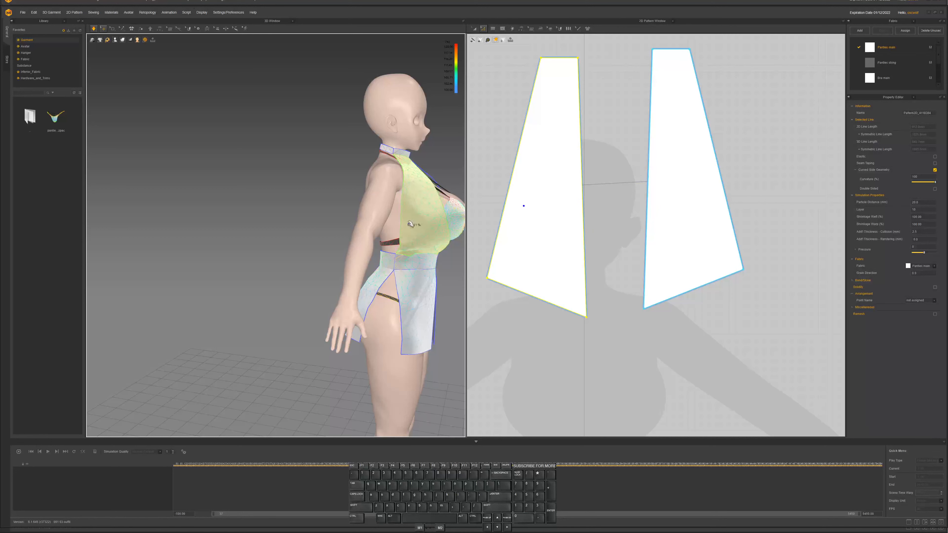
pyautogui.click(501, 189)
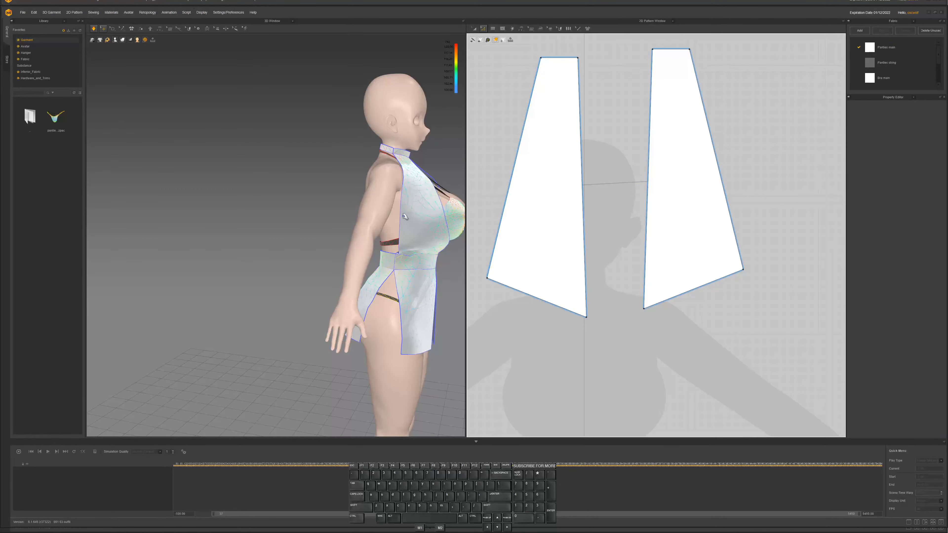
pyautogui.moveTo(404, 217); pyautogui.dragTo(410, 218)
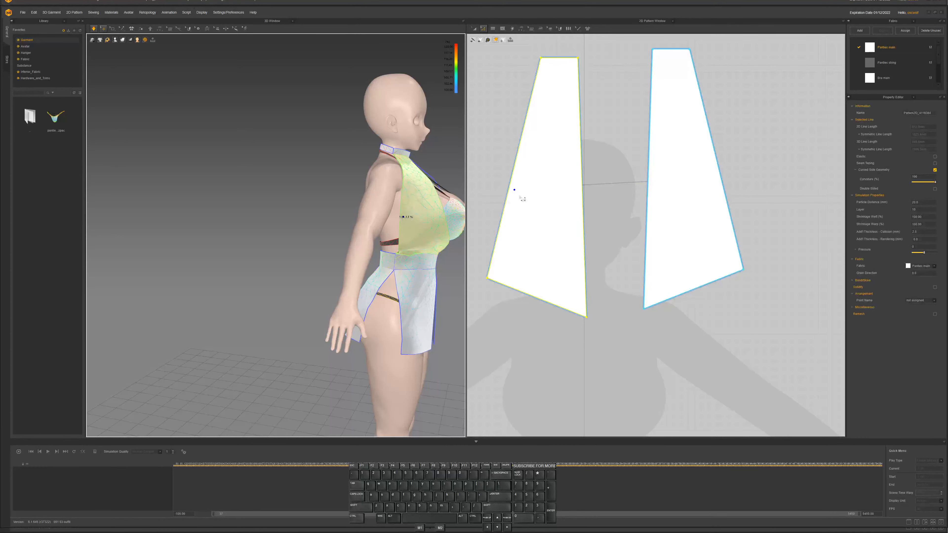
pyautogui.press('x')
pyautogui.click(509, 187)
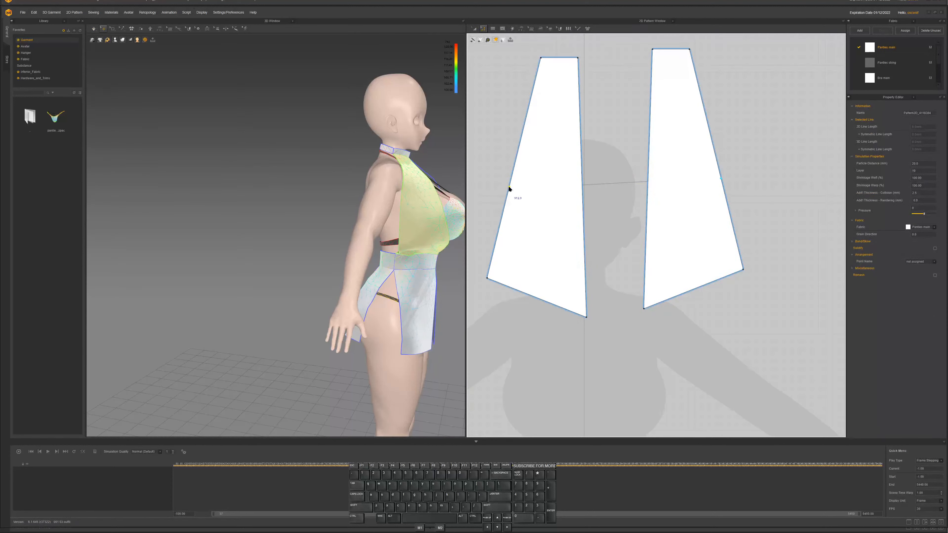
pyautogui.click(528, 194)
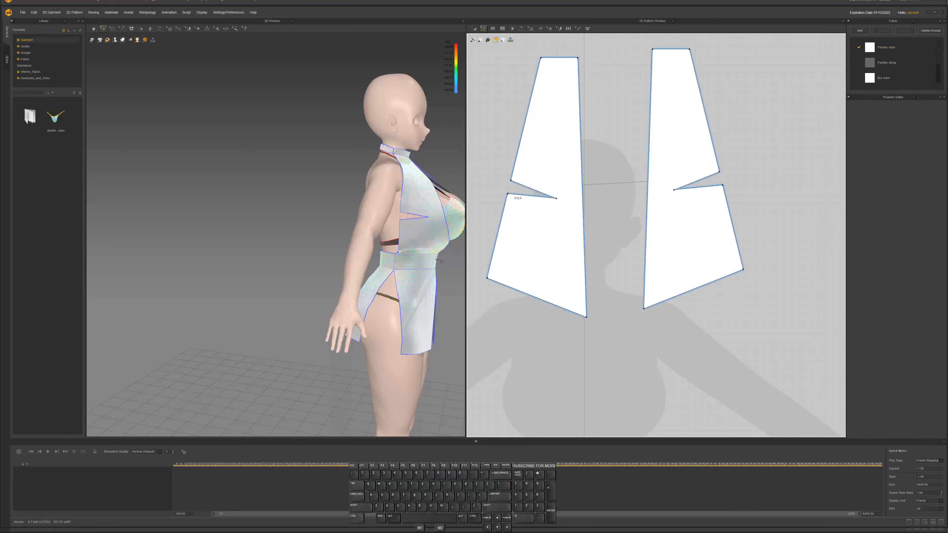
pyautogui.press('space')
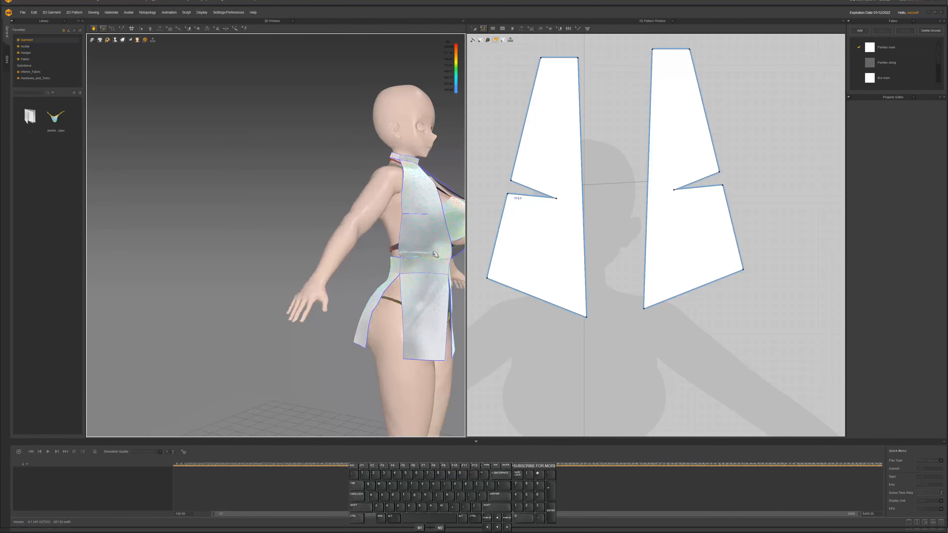
# Widen the bodice dart by moving its lower corner down and its upper corner up along the outer edge, and simulate
pyautogui.click(509, 226)
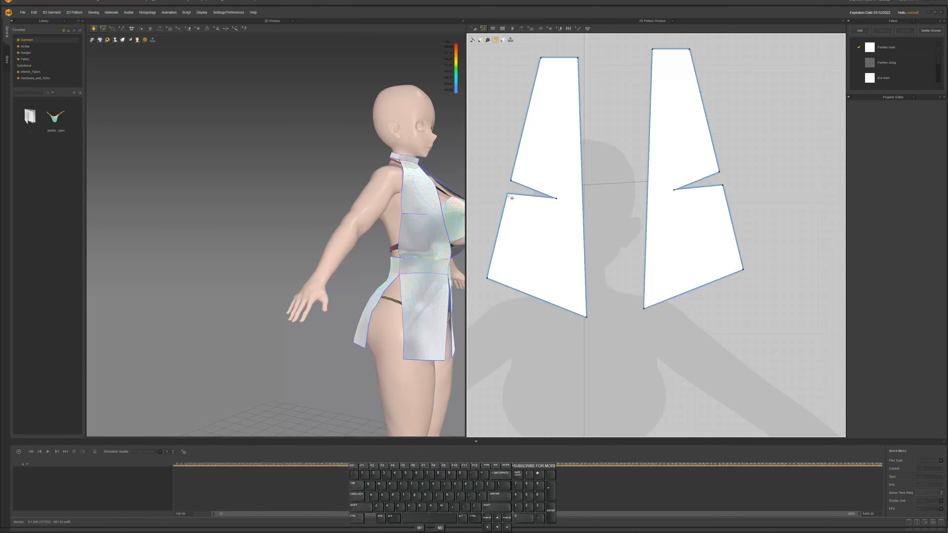
pyautogui.moveTo(508, 193); pyautogui.dragTo(503, 217)
pyautogui.press('space')
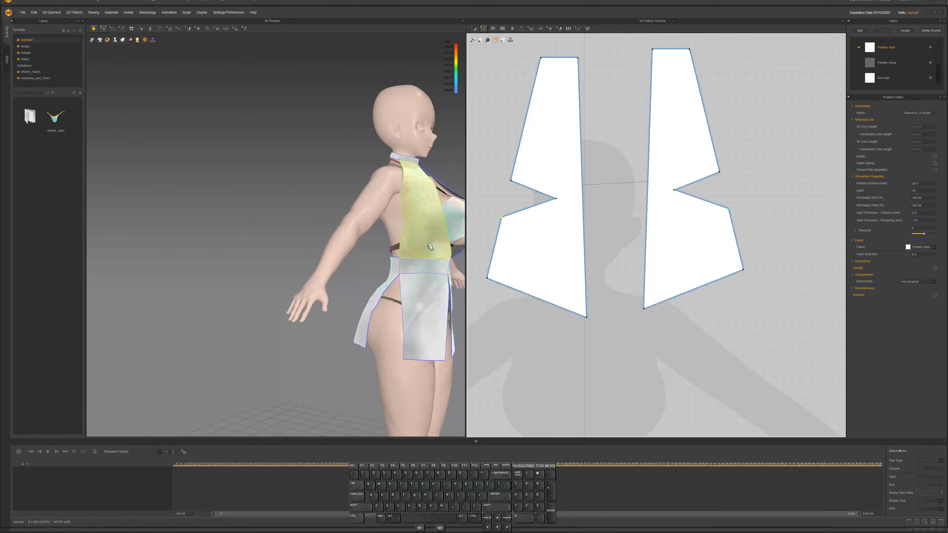
pyautogui.moveTo(515, 183); pyautogui.dragTo(515, 166)
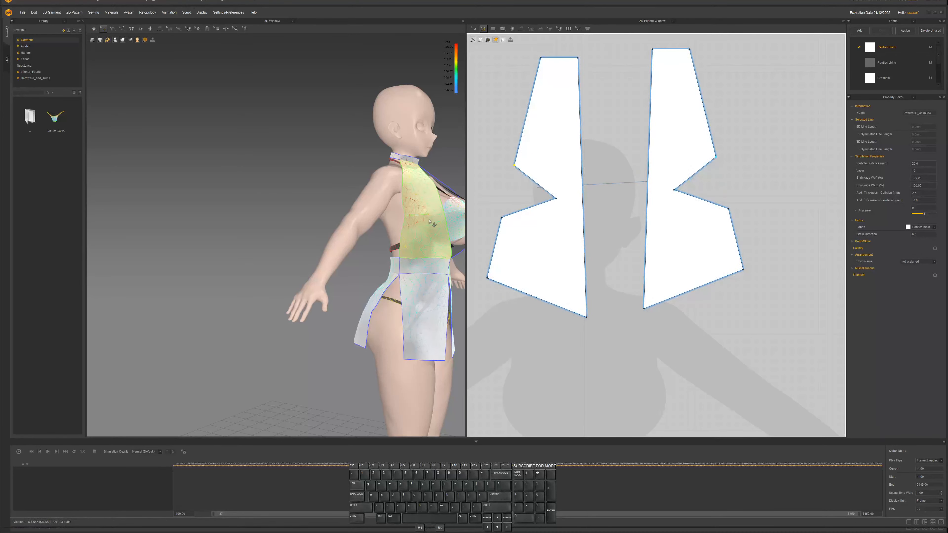
pyautogui.press('space')
# Run the simulation repeatedly while viewing the bodice from several angles to settle the widened darts
pyautogui.moveTo(432, 224)
pyautogui.mouseDown(button='right')
pyautogui.moveTo(418, 218)
pyautogui.moveTo(443, 215)
pyautogui.mouseUp(button='right')
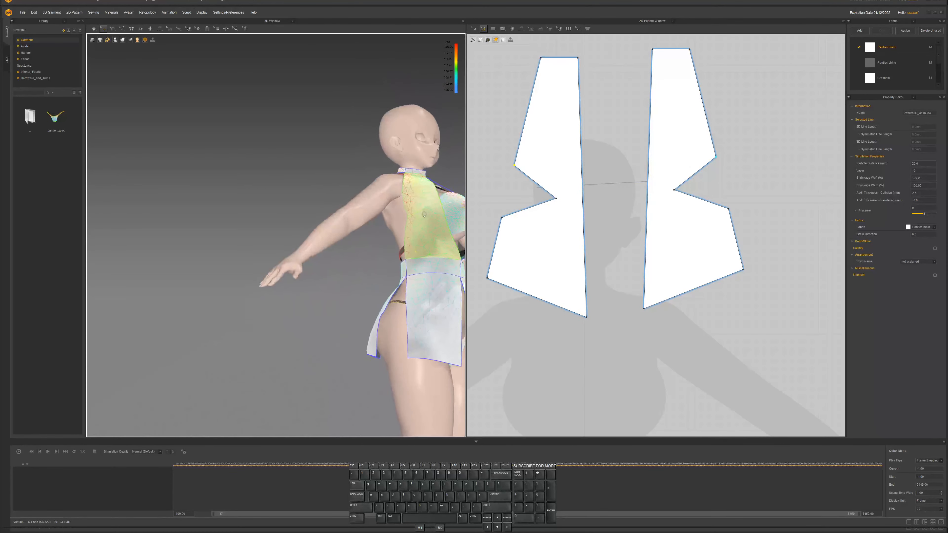
pyautogui.press('space')
pyautogui.moveTo(437, 228)
pyautogui.mouseDown(button='right')
pyautogui.moveTo(413, 227)
pyautogui.moveTo(441, 228)
pyautogui.moveTo(435, 201)
pyautogui.moveTo(436, 231)
pyautogui.mouseUp(button='right')
pyautogui.press('space')
pyautogui.press('space')
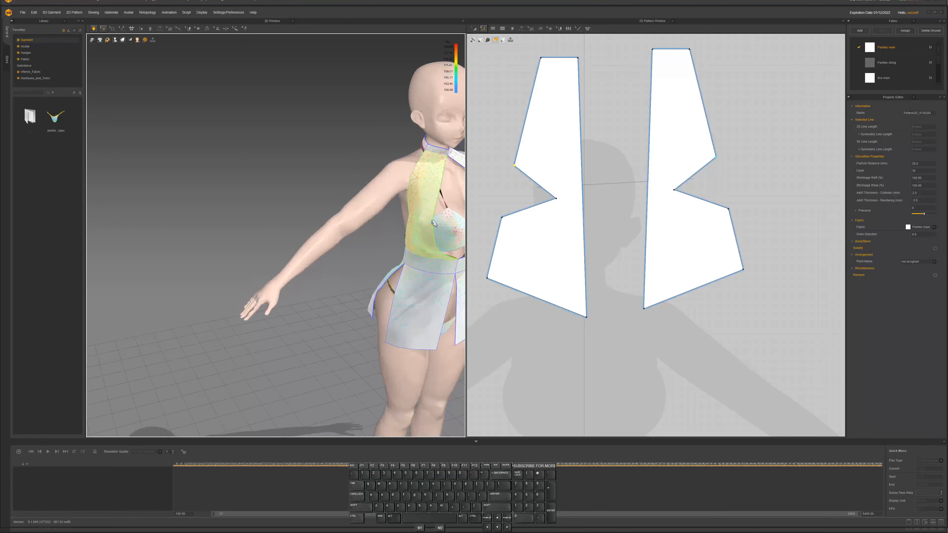
# Mark a spot below the bust on the bodice and add a point there near the bottom of the panel's inner edge
pyautogui.click(435, 231)
pyautogui.click(588, 200)
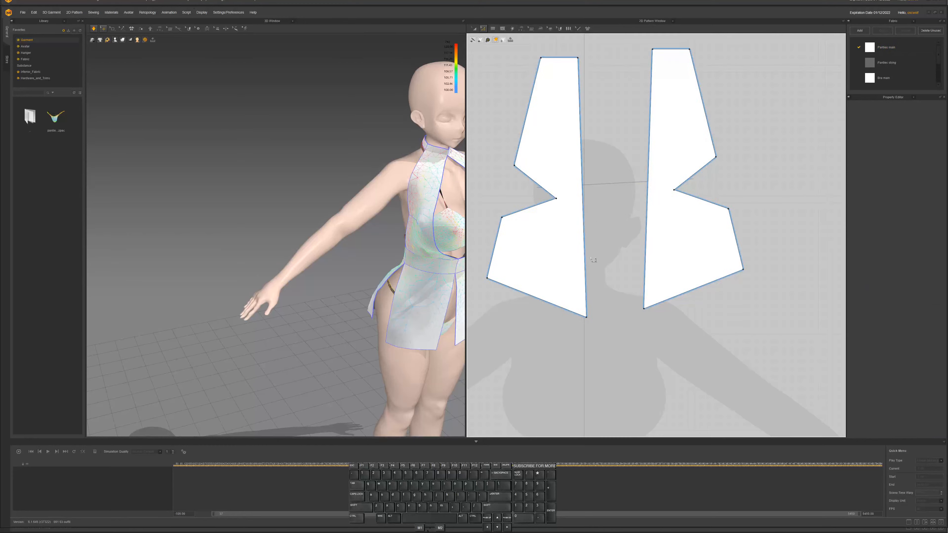
pyautogui.moveTo(409, 258)
pyautogui.mouseDown(button='right')
pyautogui.moveTo(444, 267)
pyautogui.moveTo(420, 266)
pyautogui.mouseUp(button='right')
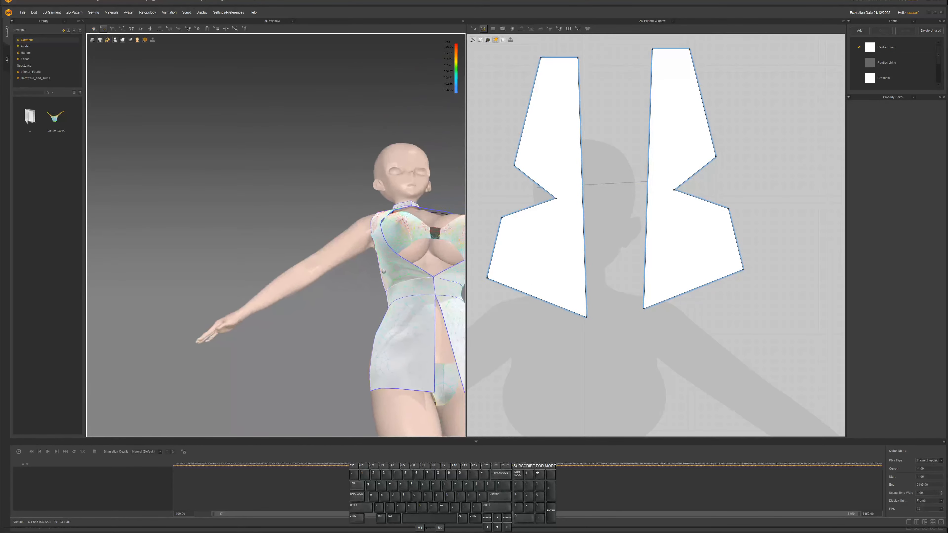
pyautogui.click(414, 265)
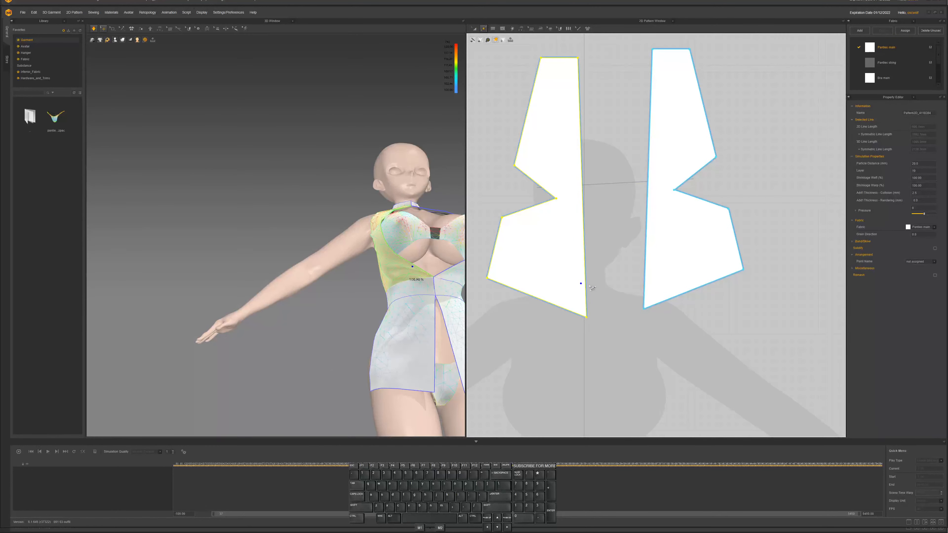
pyautogui.click(585, 284)
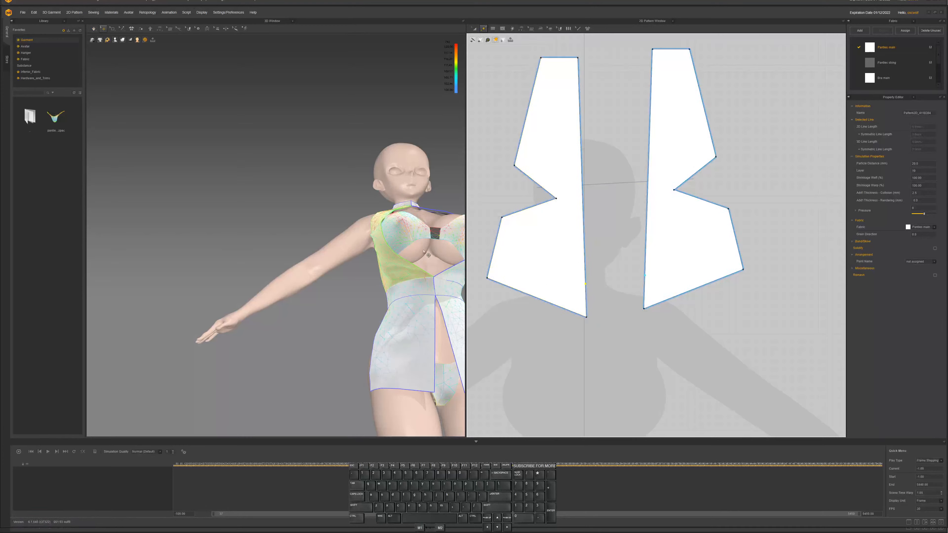
# Add a second point on the inner edge above the bust and curve the segment between both points outward toward the center
pyautogui.moveTo(423, 251); pyautogui.dragTo(426, 275, button='right')
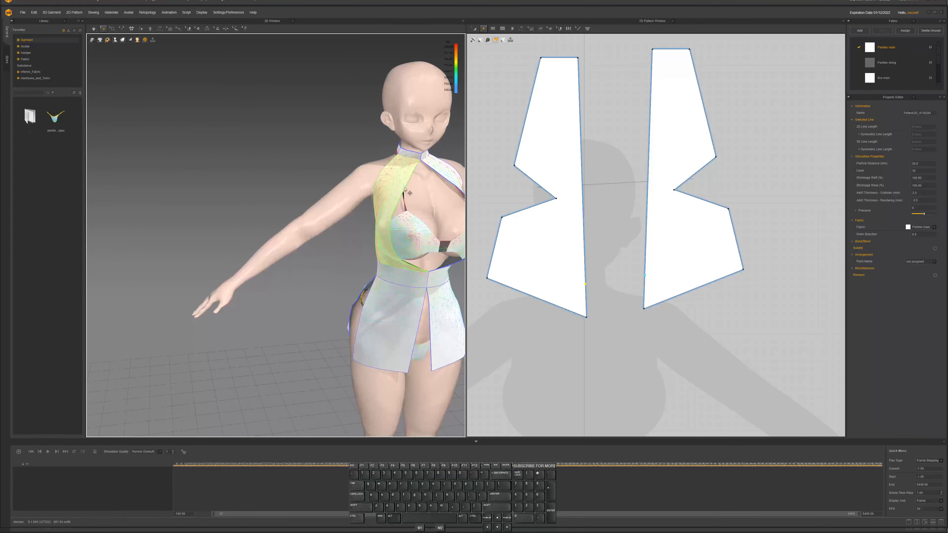
pyautogui.click(405, 190)
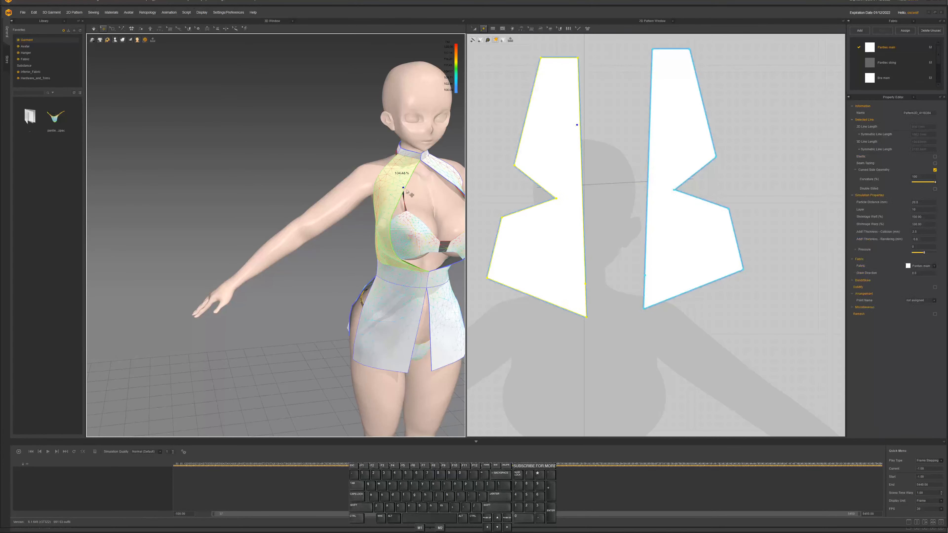
pyautogui.click(580, 126)
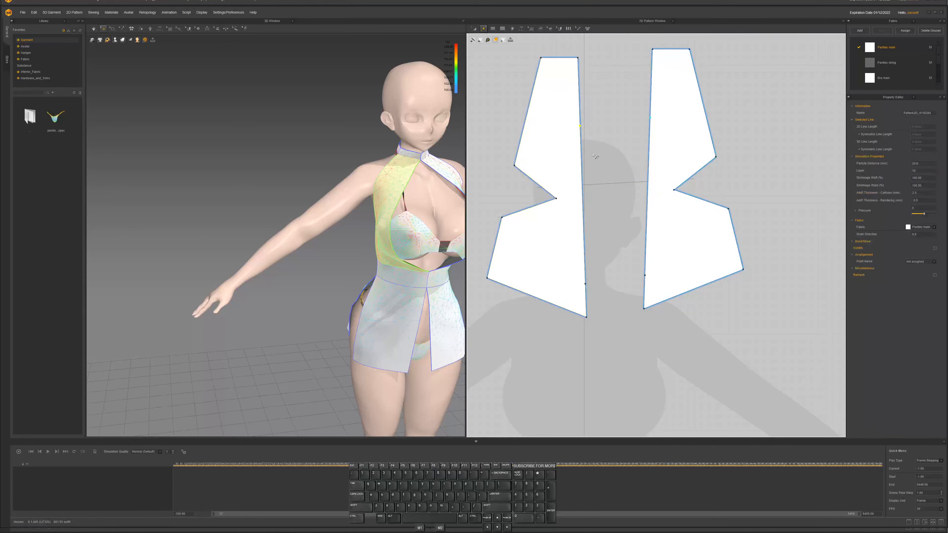
pyautogui.press('v')
pyautogui.moveTo(583, 199); pyautogui.dragTo(607, 201)
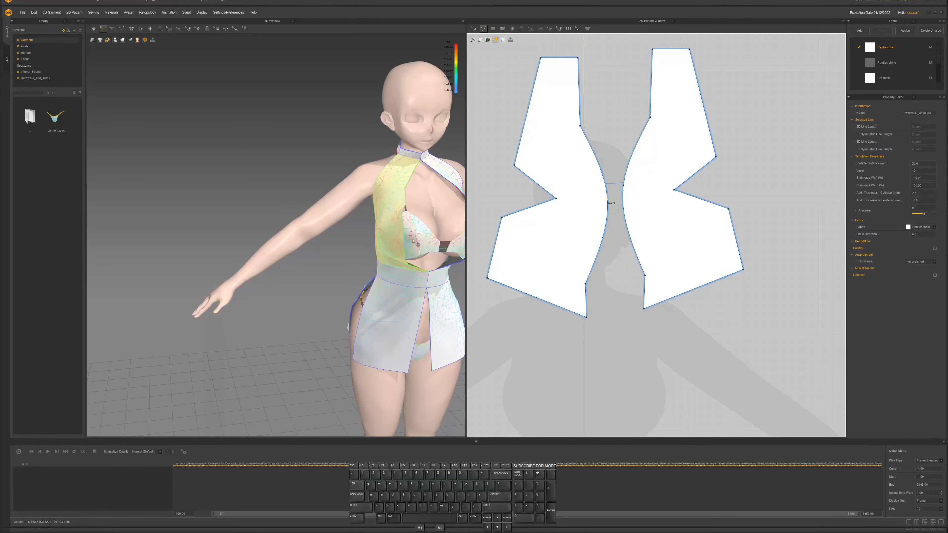
# Run the simulation and orbit around the avatar to settle the bodice with its newly curved inner edges
pyautogui.moveTo(377, 231)
pyautogui.mouseDown(button='right')
pyautogui.moveTo(444, 231)
pyautogui.moveTo(424, 272)
pyautogui.moveTo(393, 233)
pyautogui.mouseUp(button='right')
pyautogui.press('space')
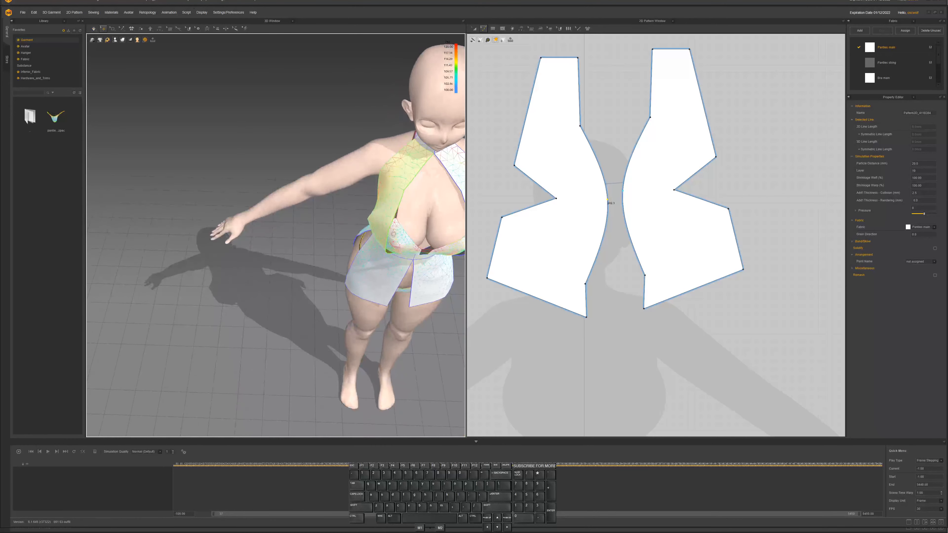
pyautogui.press('space')
pyautogui.moveTo(422, 192); pyautogui.dragTo(399, 179, button='right')
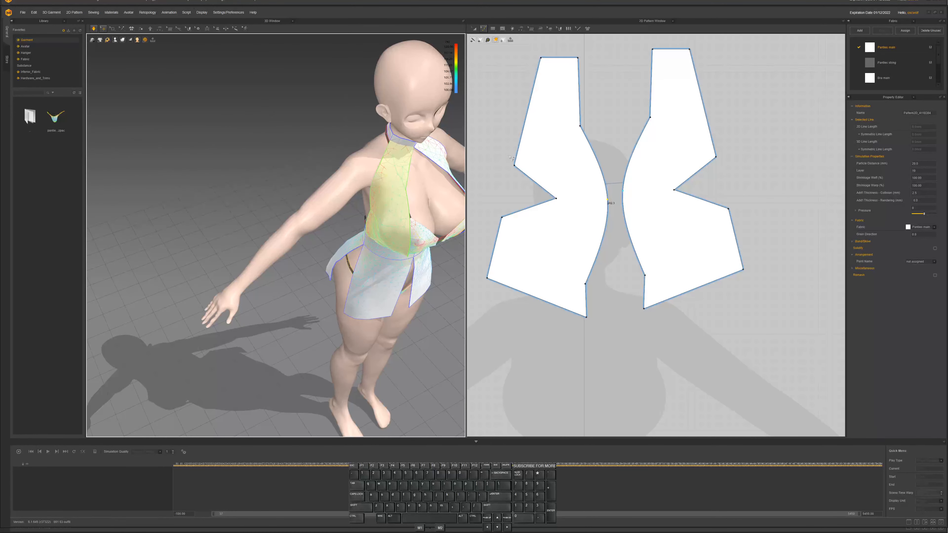
pyautogui.moveTo(421, 169); pyautogui.dragTo(399, 179, button='right')
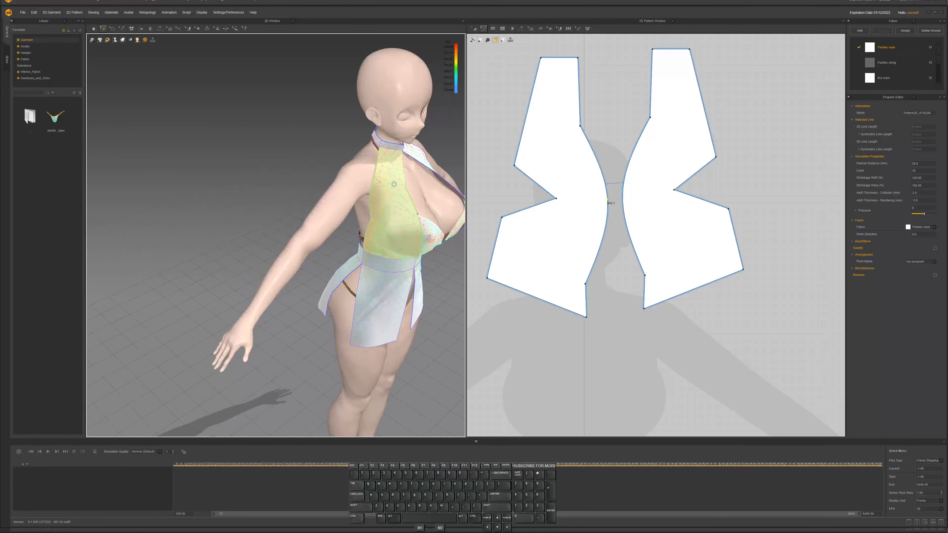
# Mark a spot on the bodice near the armhole and curve the panel's outer edge inward above the dart
pyautogui.click(376, 190)
pyautogui.moveTo(503, 166); pyautogui.dragTo(519, 247, button='middle')
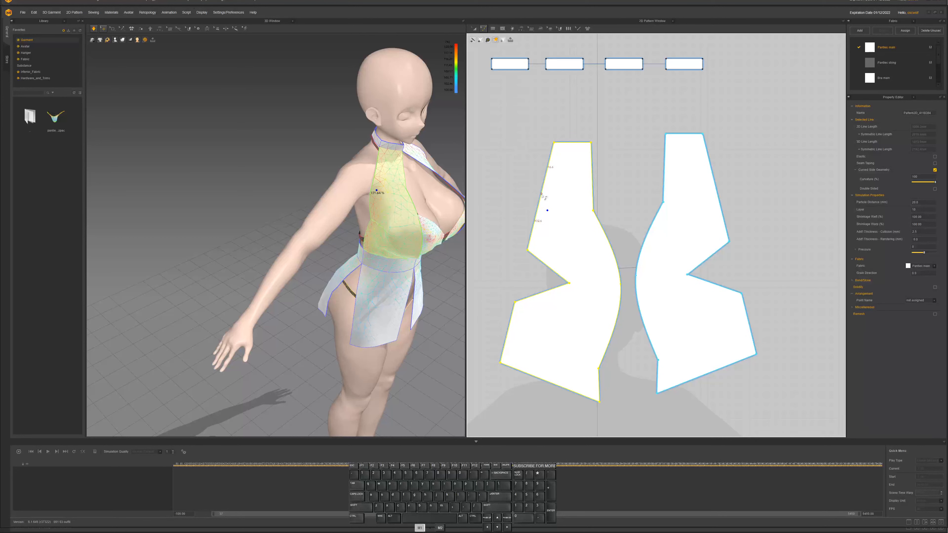
pyautogui.moveTo(543, 197); pyautogui.dragTo(552, 201)
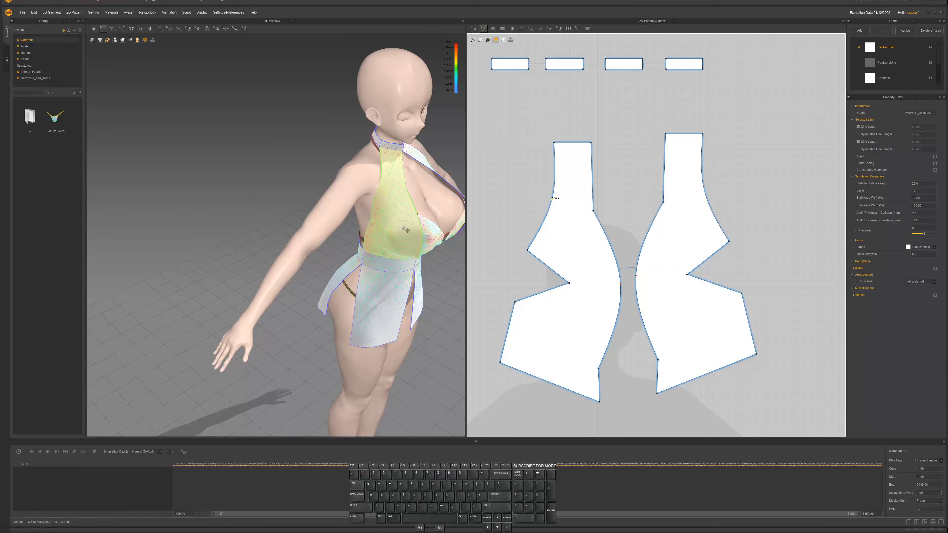
# Move the upper and lower outer corners of the bodice dart inward and simulate the garment
pyautogui.click(523, 250)
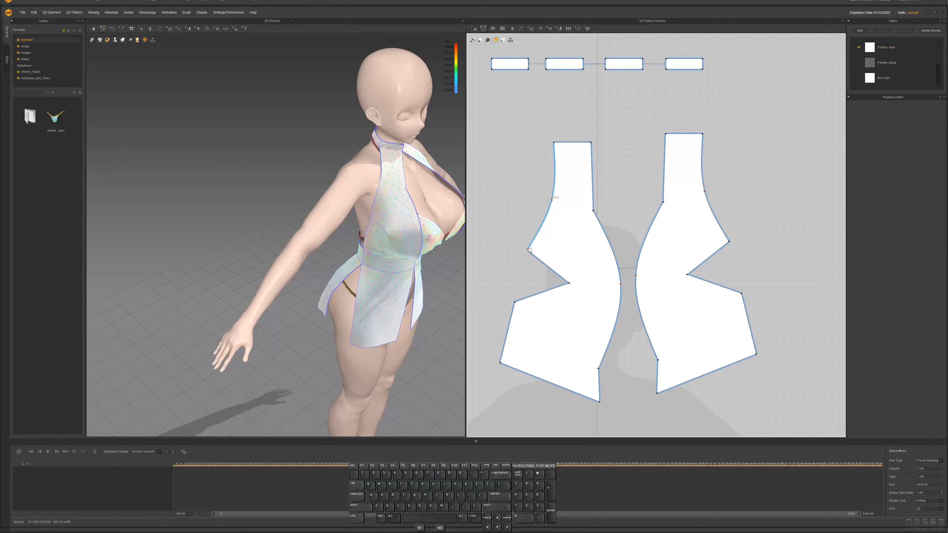
pyautogui.click(532, 253)
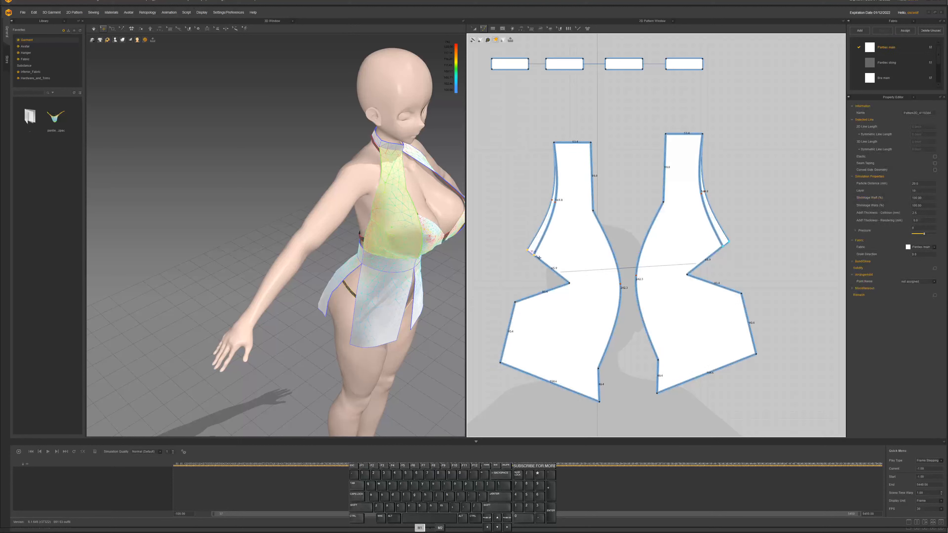
pyautogui.moveTo(539, 257); pyautogui.dragTo(540, 258)
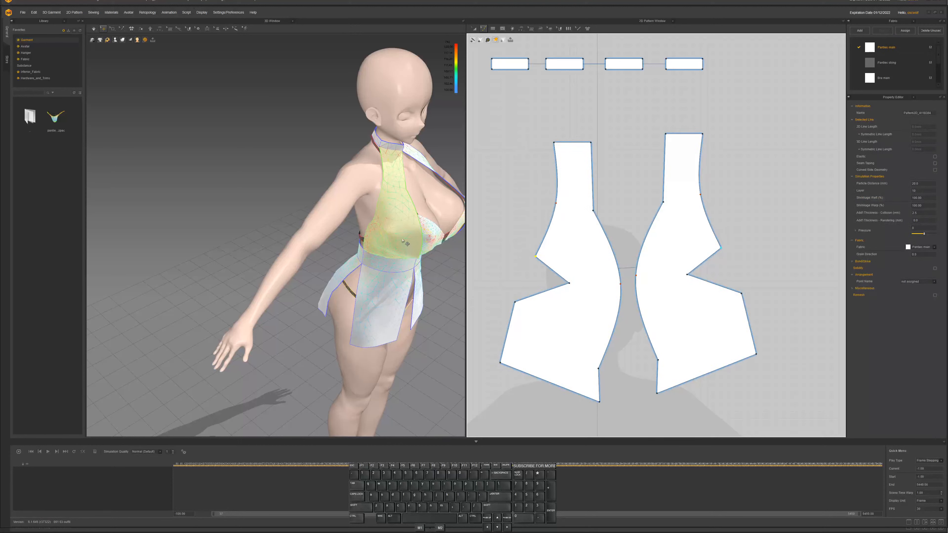
pyautogui.moveTo(402, 240); pyautogui.dragTo(414, 196, button='right')
pyautogui.moveTo(385, 230); pyautogui.dragTo(378, 244, button='right')
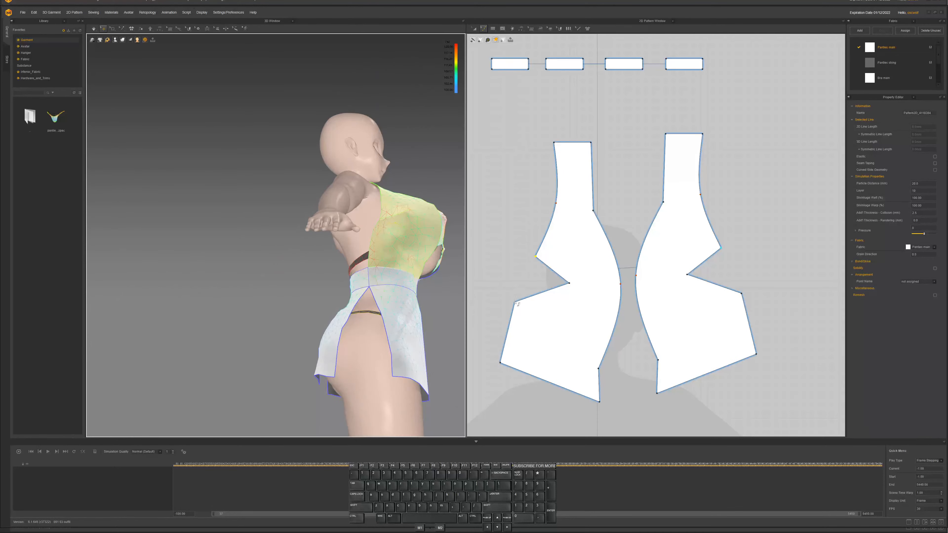
pyautogui.moveTo(517, 303); pyautogui.dragTo(532, 306)
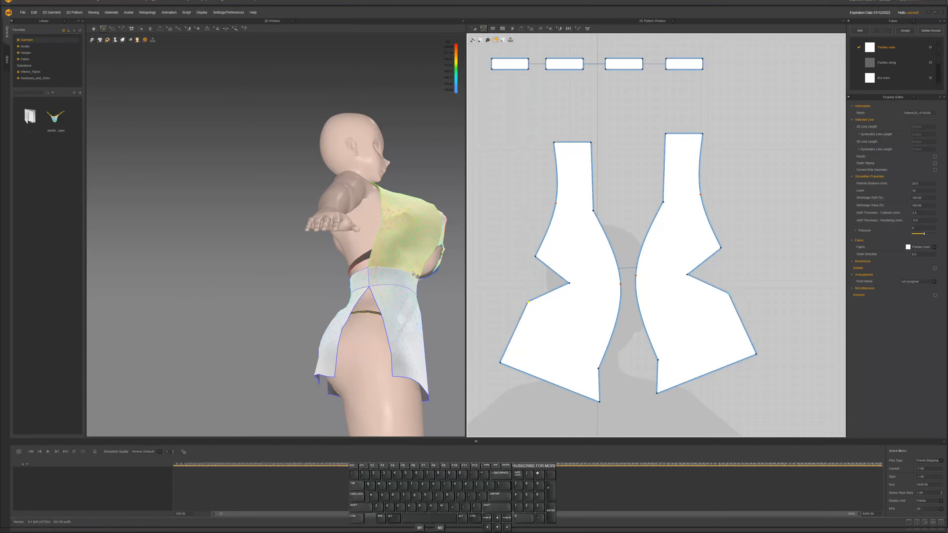
pyautogui.moveTo(414, 249); pyautogui.dragTo(433, 261, button='right')
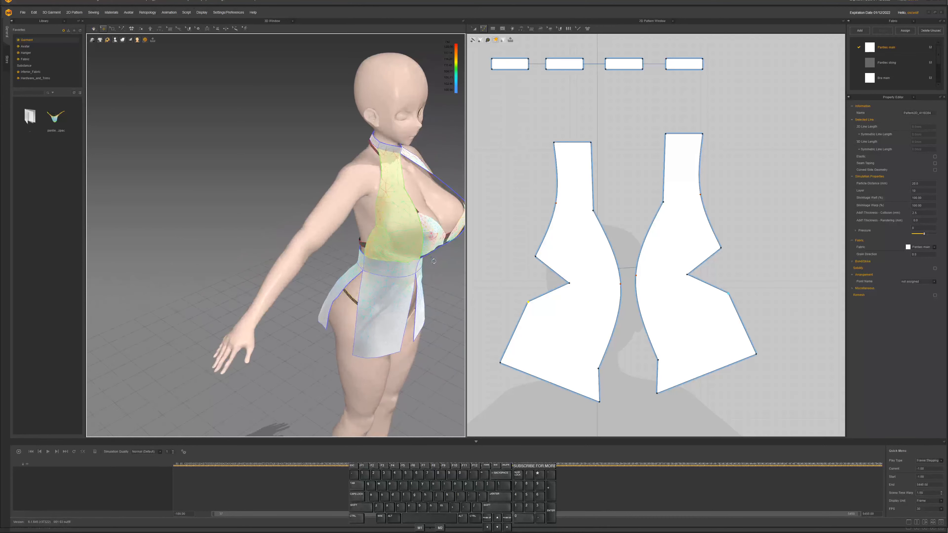
pyautogui.press('space')
# Try to move the bodice's upper inner-edge point toward the center, hide the panel in 3D, and undo the changes
pyautogui.moveTo(593, 210); pyautogui.dragTo(603, 211)
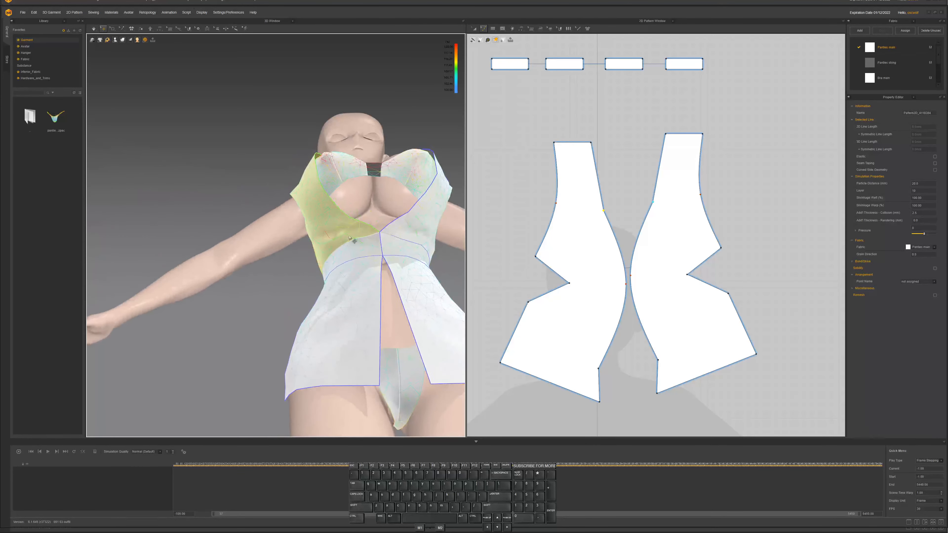
pyautogui.click(348, 220)
pyautogui.hotkey('shift', 'q')
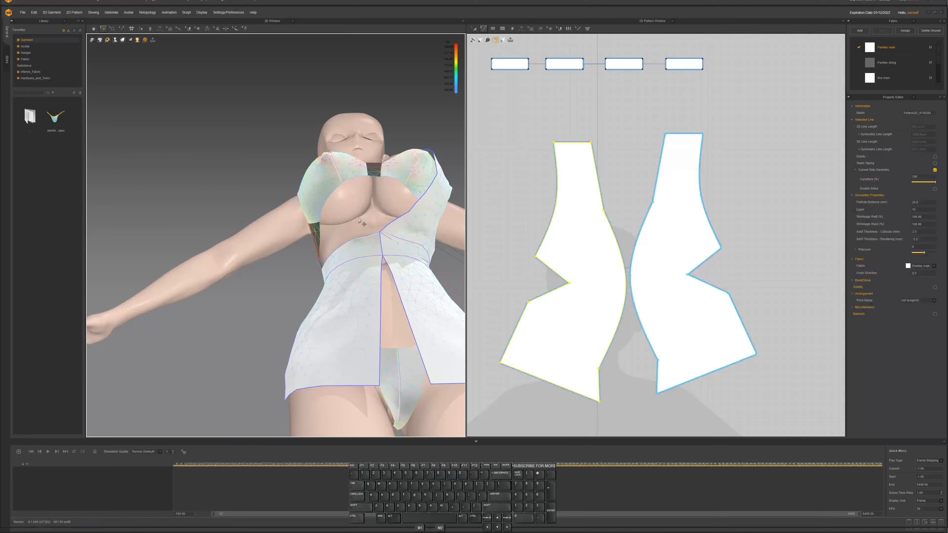
pyautogui.hotkey('ctrl', 'z')
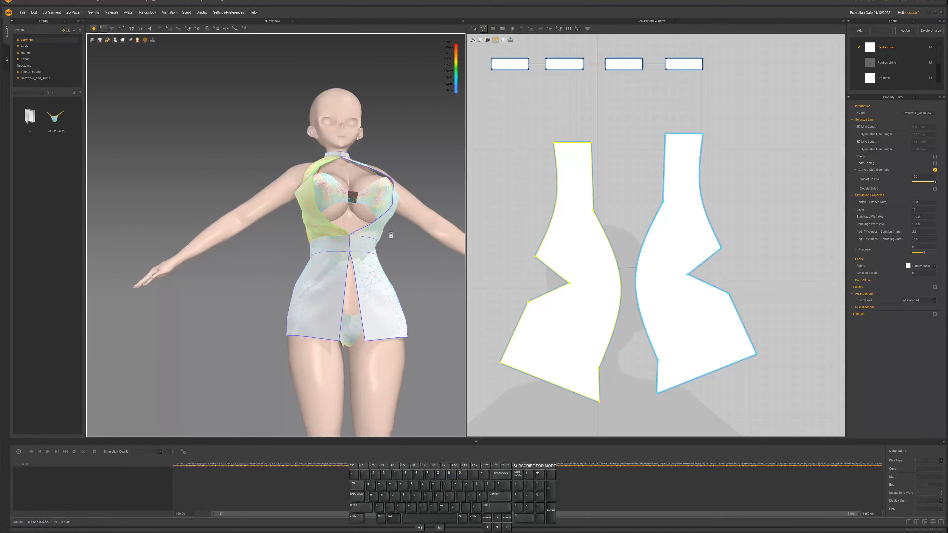
# Move the point above the bust on the bodice's inner edge toward the center and run the simulation
pyautogui.moveTo(368, 237)
pyautogui.mouseDown(button='right')
pyautogui.moveTo(329, 239)
pyautogui.moveTo(416, 244)
pyautogui.moveTo(434, 240)
pyautogui.moveTo(364, 232)
pyautogui.moveTo(437, 235)
pyautogui.moveTo(401, 230)
pyautogui.moveTo(348, 244)
pyautogui.moveTo(376, 267)
pyautogui.moveTo(357, 257)
pyautogui.moveTo(371, 255)
pyautogui.mouseUp(button='right')
pyautogui.scroll(3, 361, 255)
pyautogui.moveTo(390, 195); pyautogui.dragTo(380, 172, button='right')
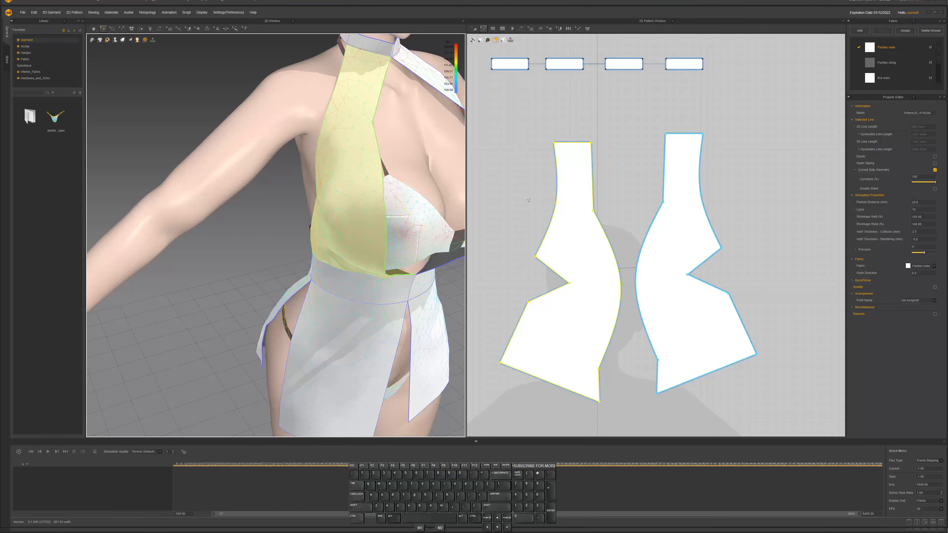
pyautogui.scroll(3, 614, 215)
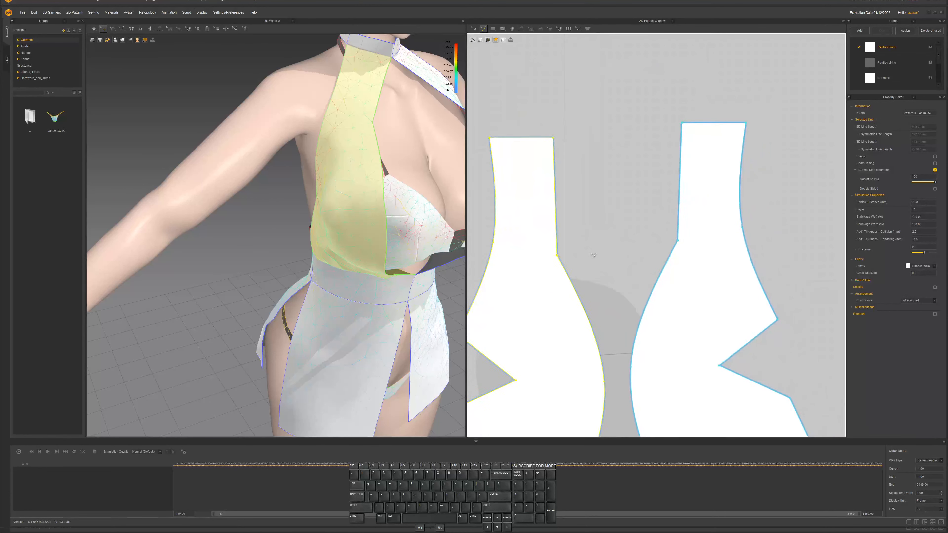
pyautogui.click(577, 255)
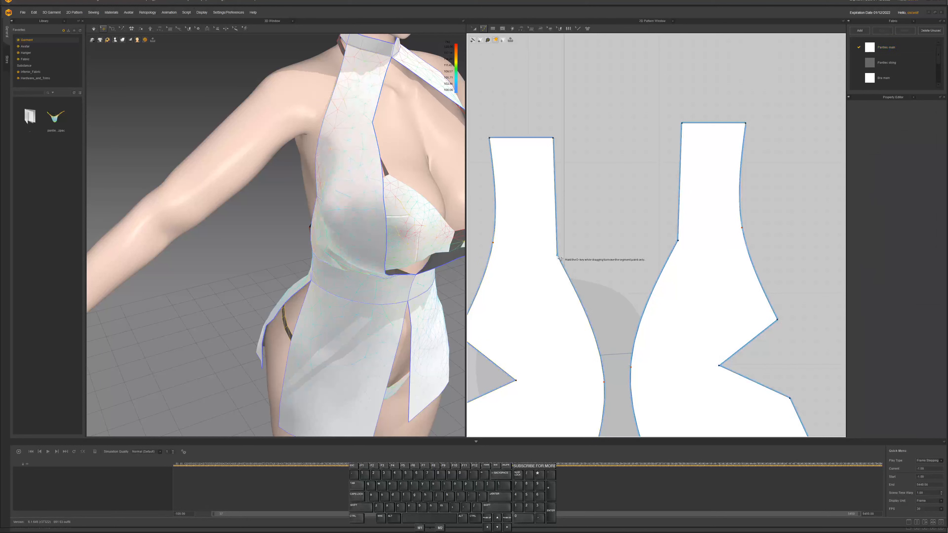
pyautogui.moveTo(559, 258); pyautogui.dragTo(583, 263)
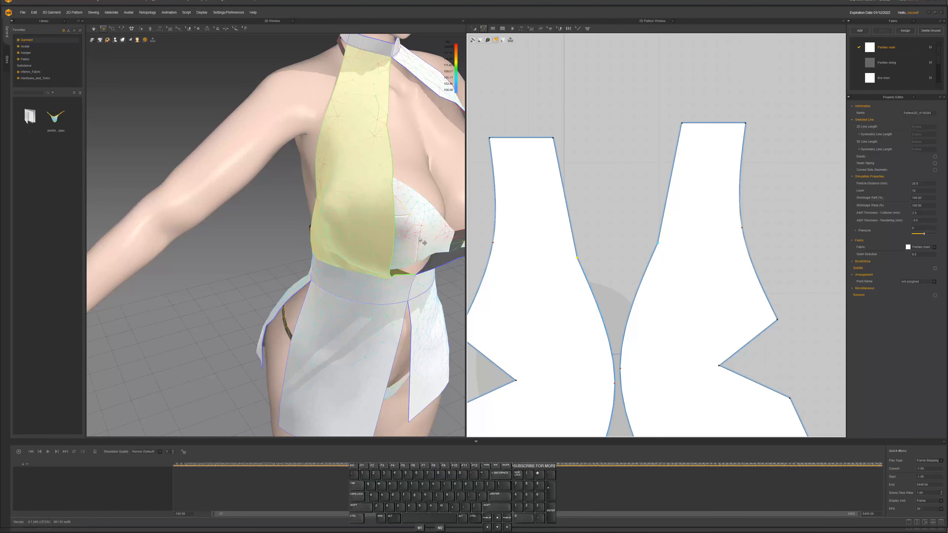
pyautogui.press('space')
pyautogui.scroll(-3, 408, 240)
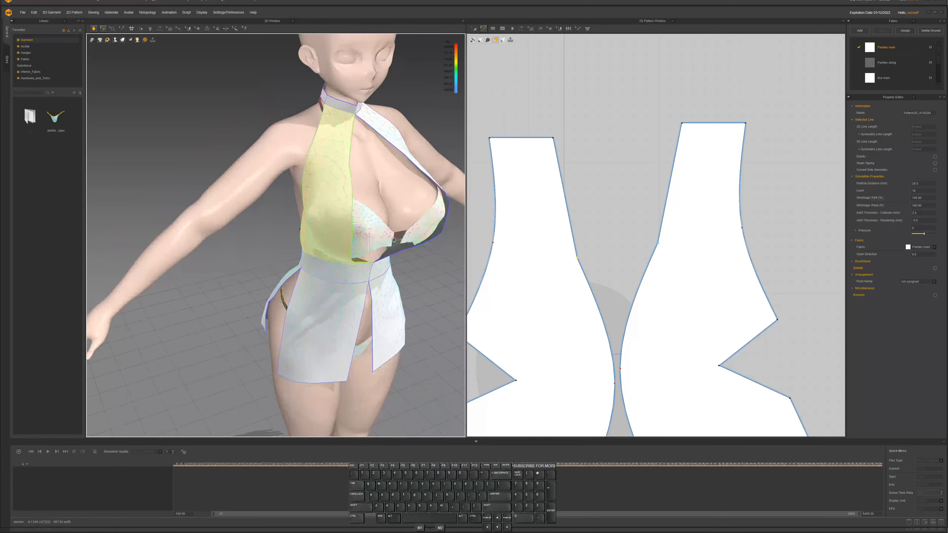
pyautogui.moveTo(394, 240); pyautogui.dragTo(413, 239, button='right')
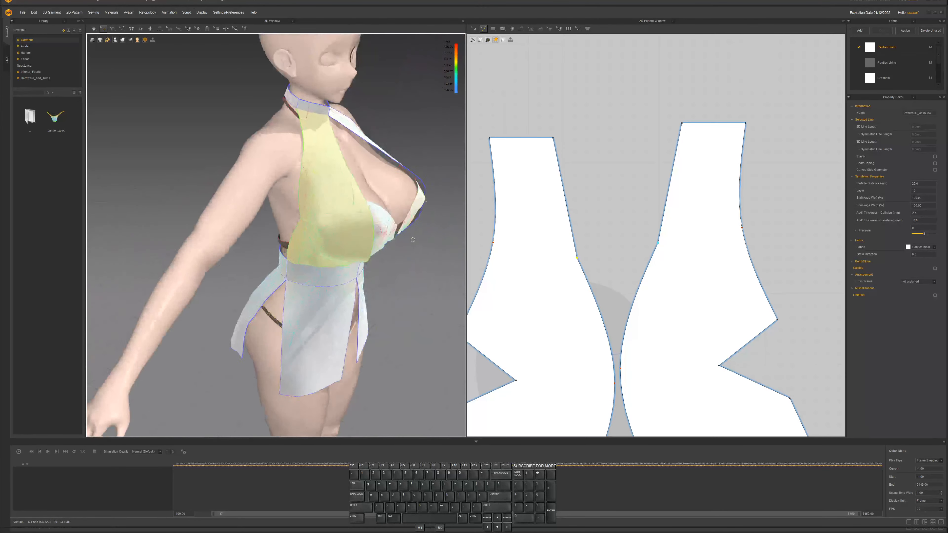
pyautogui.press('space')
# Move the bodice panel away from its mirrored counterpart and shift its upper inner-edge point further toward the center
pyautogui.press('a')
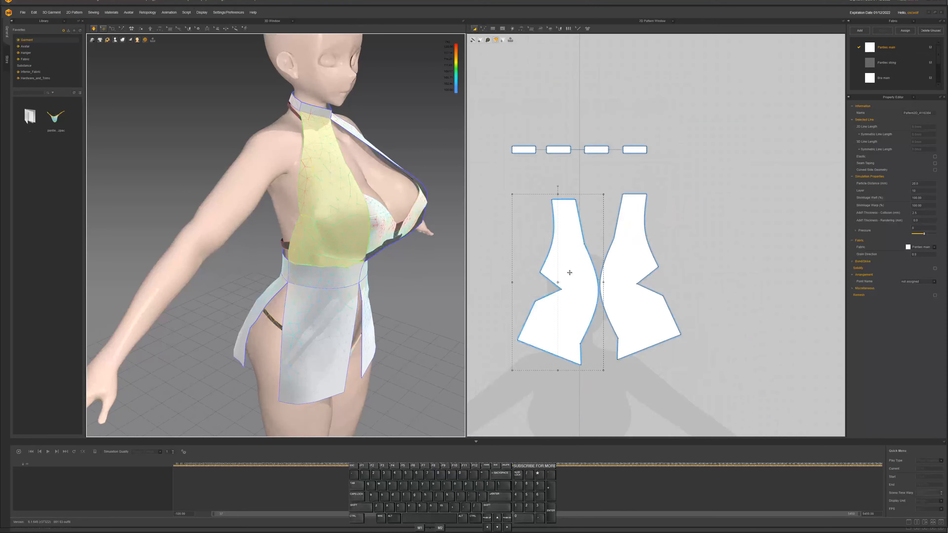
pyautogui.moveTo(568, 272); pyautogui.dragTo(529, 271)
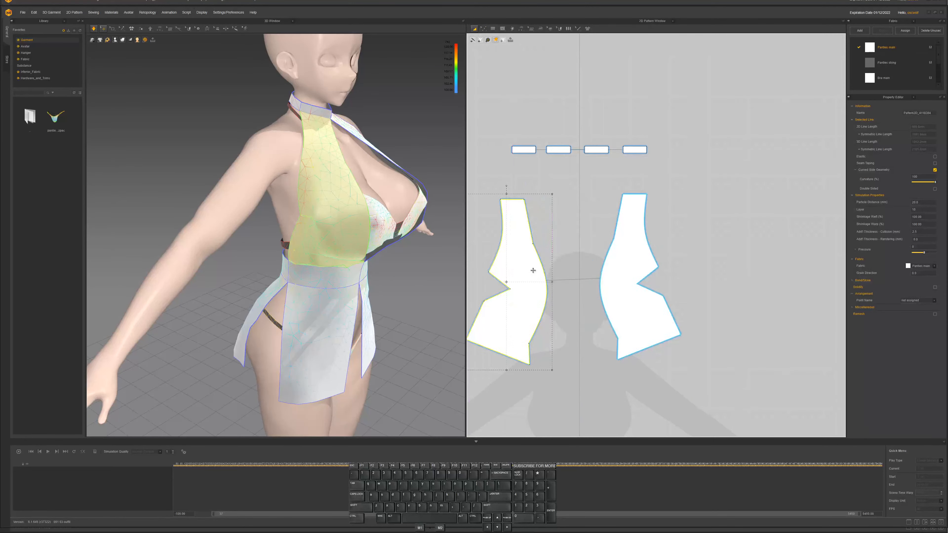
pyautogui.scroll(5, 537, 268)
pyautogui.press('z')
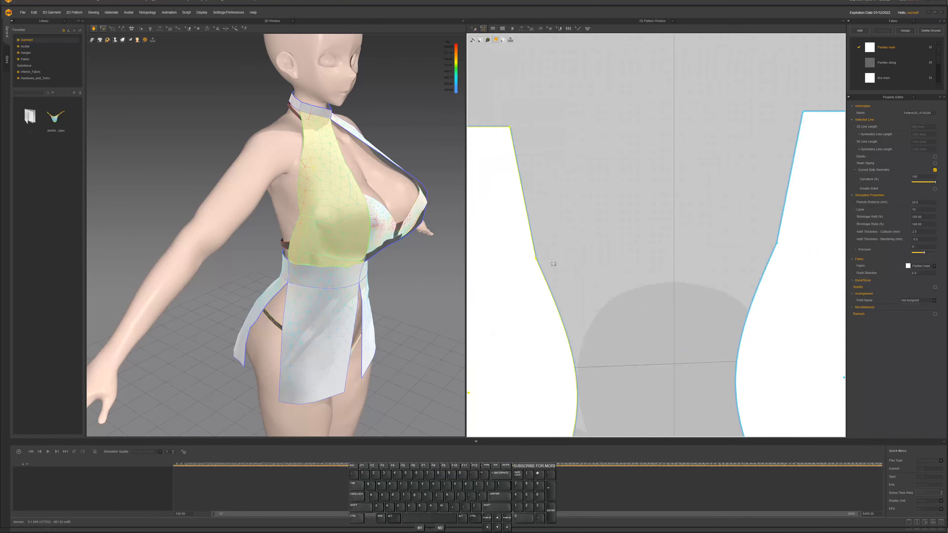
pyautogui.moveTo(539, 263); pyautogui.dragTo(562, 258)
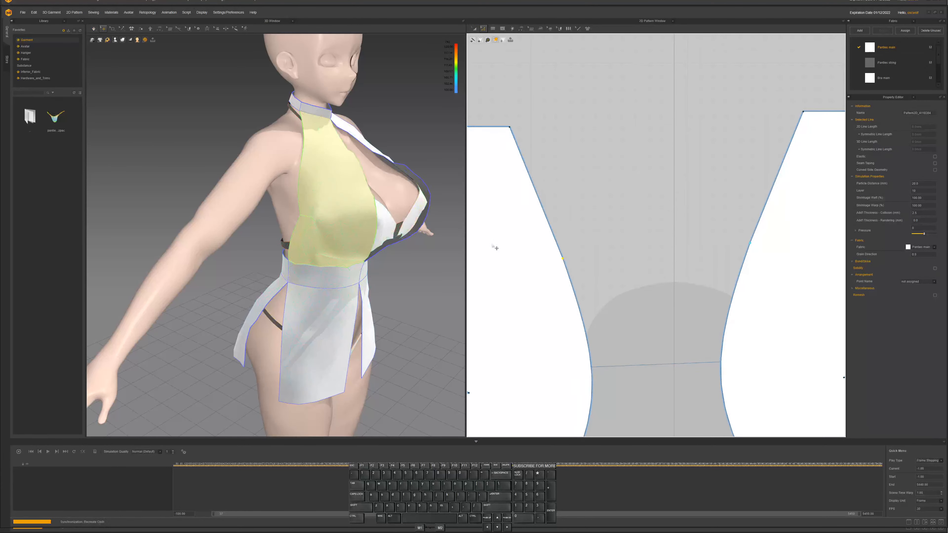
pyautogui.moveTo(410, 221); pyautogui.dragTo(384, 222, button='right')
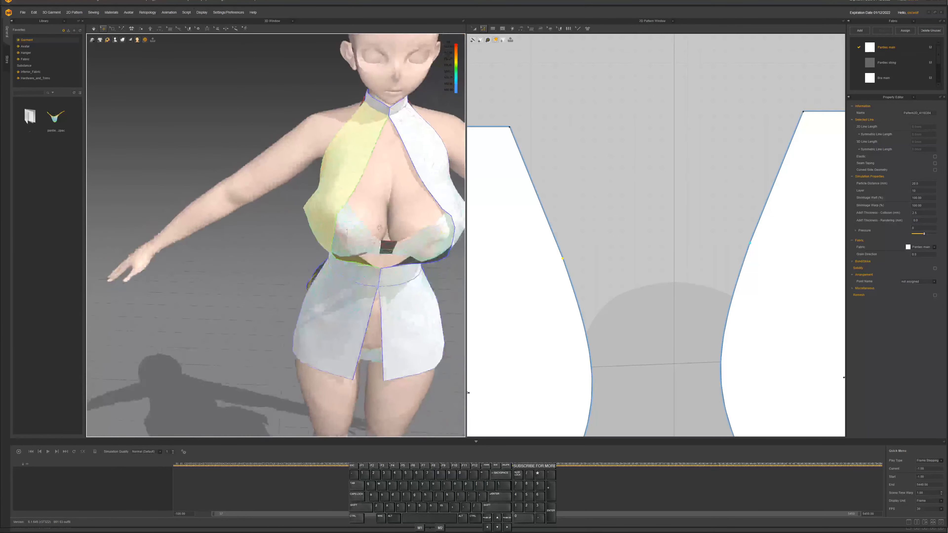
pyautogui.moveTo(383, 134)
pyautogui.mouseDown(button='right')
pyautogui.moveTo(377, 157)
pyautogui.moveTo(384, 151)
pyautogui.mouseUp(button='right')
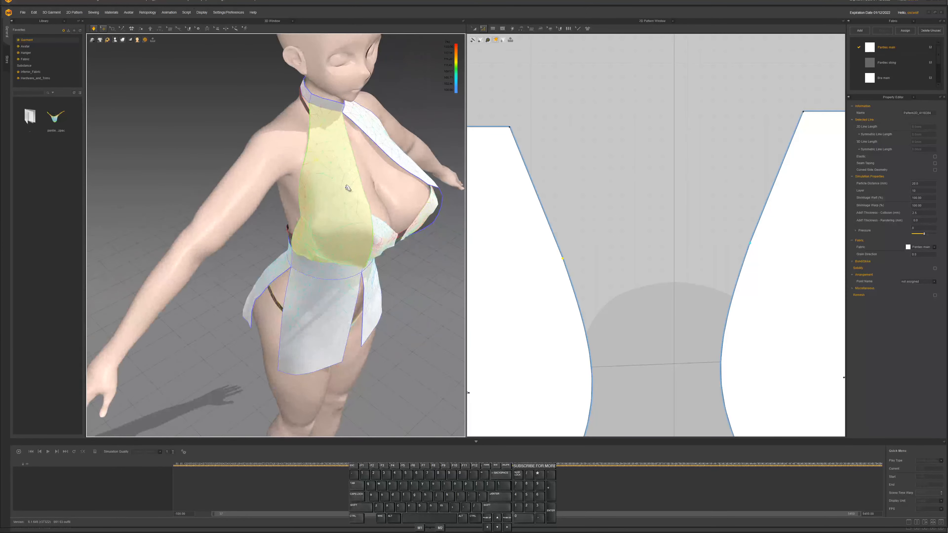
pyautogui.moveTo(333, 175); pyautogui.dragTo(355, 157, button='right')
# Mark a spot at the armhole on the bodice and curve the panel's outer edge inward just above the dart
pyautogui.click(307, 180)
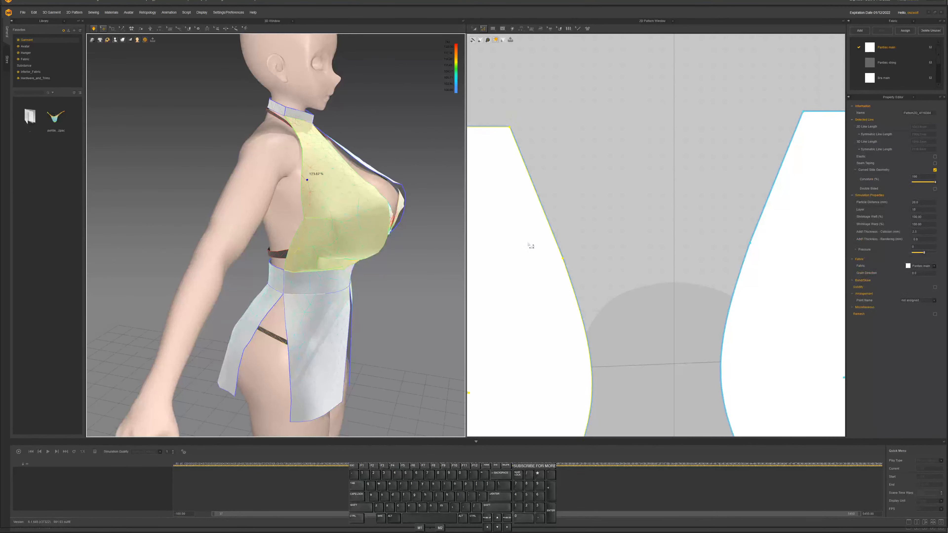
pyautogui.scroll(-3, 529, 244)
pyautogui.moveTo(569, 273); pyautogui.dragTo(655, 241, button='middle')
pyautogui.scroll(3, 556, 231)
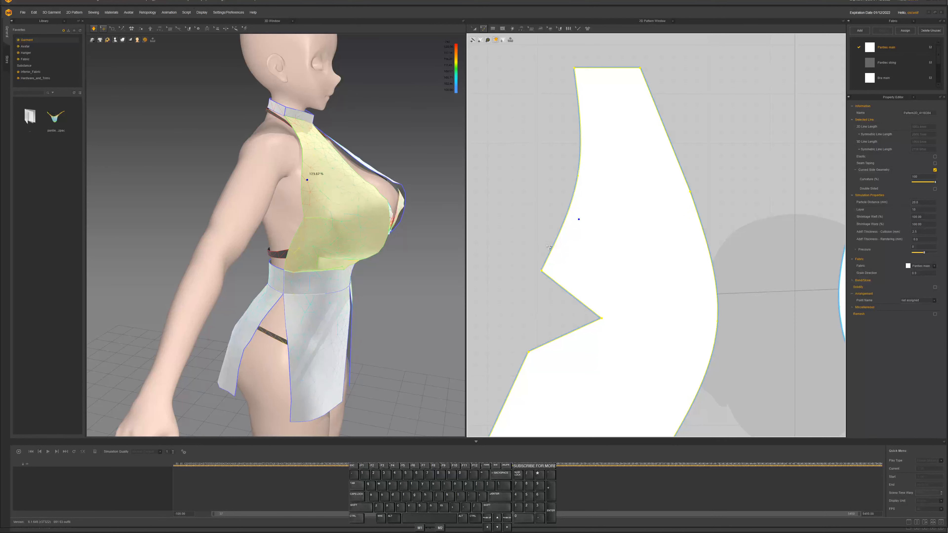
pyautogui.click(537, 245)
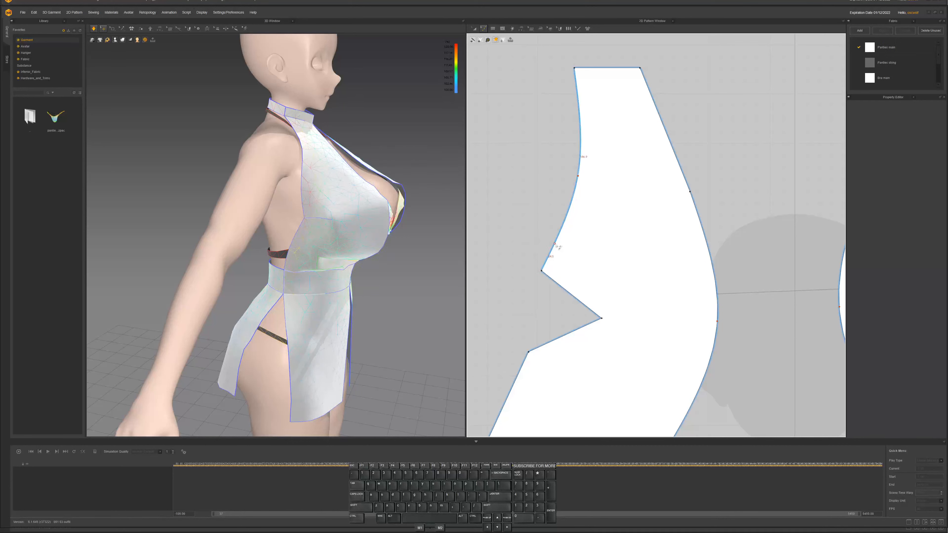
pyautogui.moveTo(561, 249); pyautogui.dragTo(564, 252)
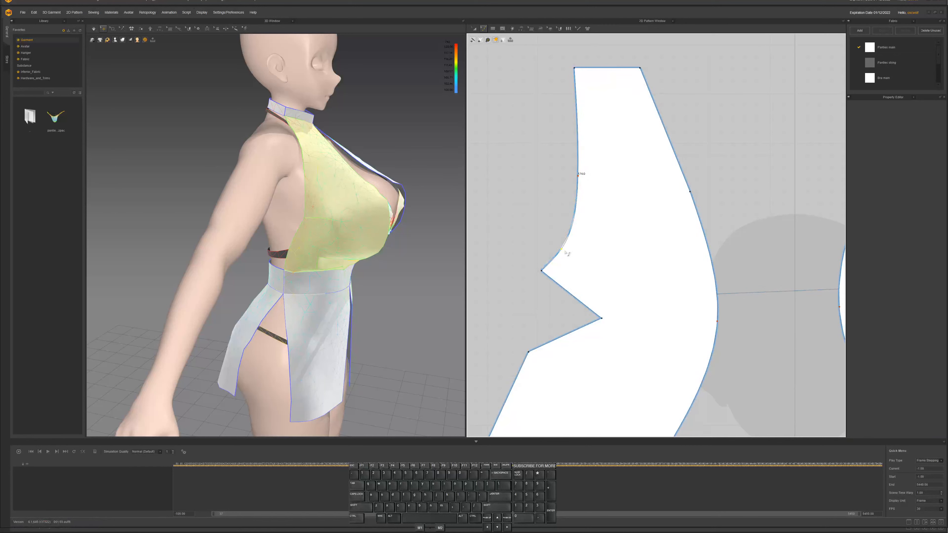
# Deepen the lower armhole curve by pulling its curve point further into the panel, and simulate
pyautogui.press('space')
pyautogui.click(546, 247)
pyautogui.moveTo(564, 253); pyautogui.dragTo(569, 254)
pyautogui.press('v')
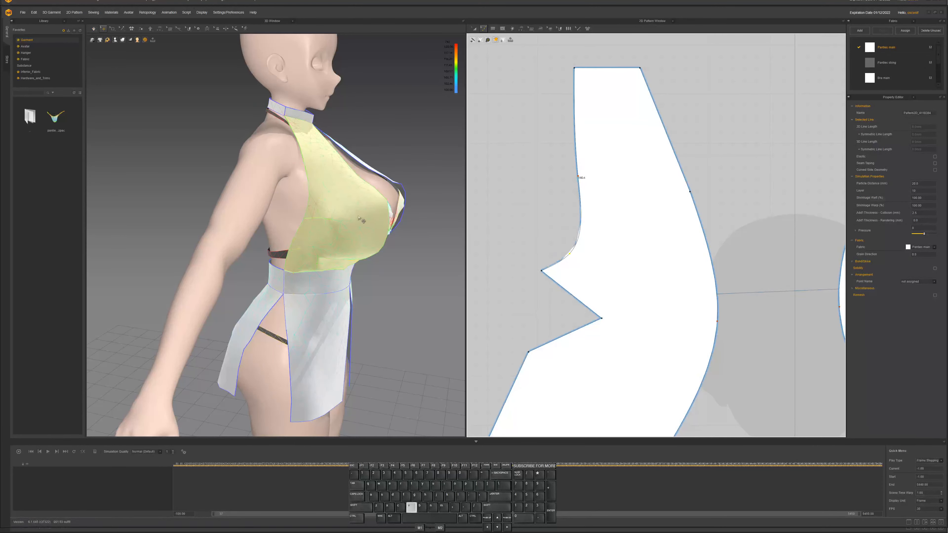
pyautogui.moveTo(351, 218); pyautogui.dragTo(285, 222, button='right')
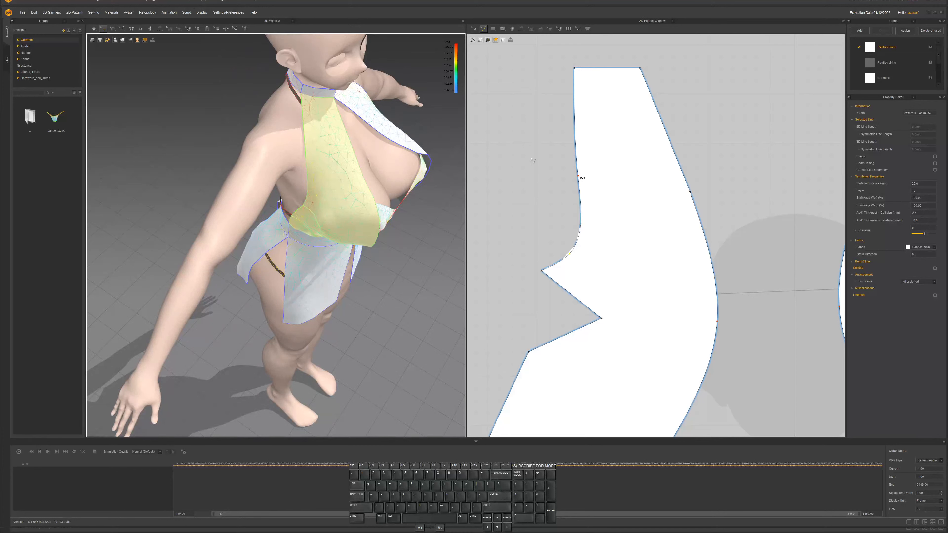
# Pull the armhole's upper curve point inward, check the fit on the avatar, and mark a spot over the bust
pyautogui.click(560, 161)
pyautogui.moveTo(580, 179); pyautogui.dragTo(596, 163)
pyautogui.moveTo(350, 163); pyautogui.dragTo(351, 139, button='right')
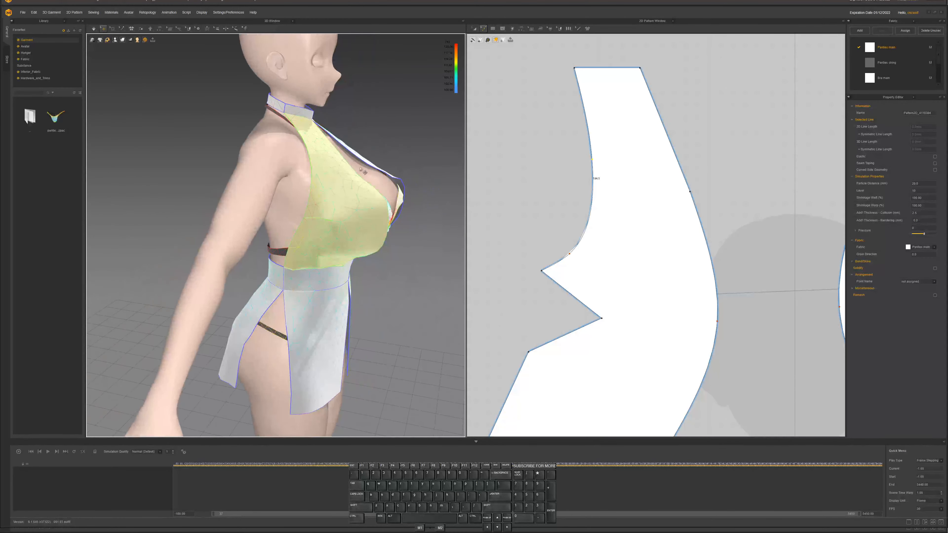
pyautogui.moveTo(364, 172); pyautogui.dragTo(357, 228, button='right')
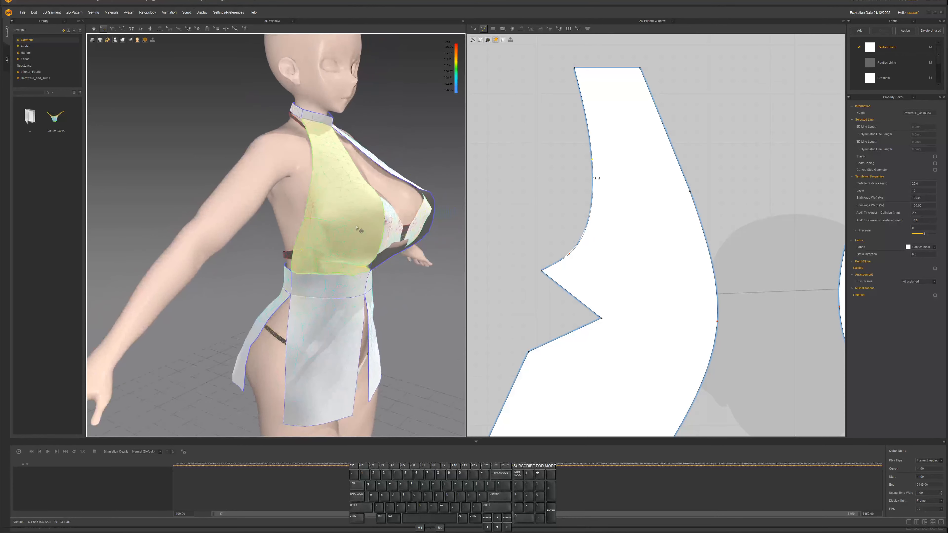
pyautogui.click(370, 220)
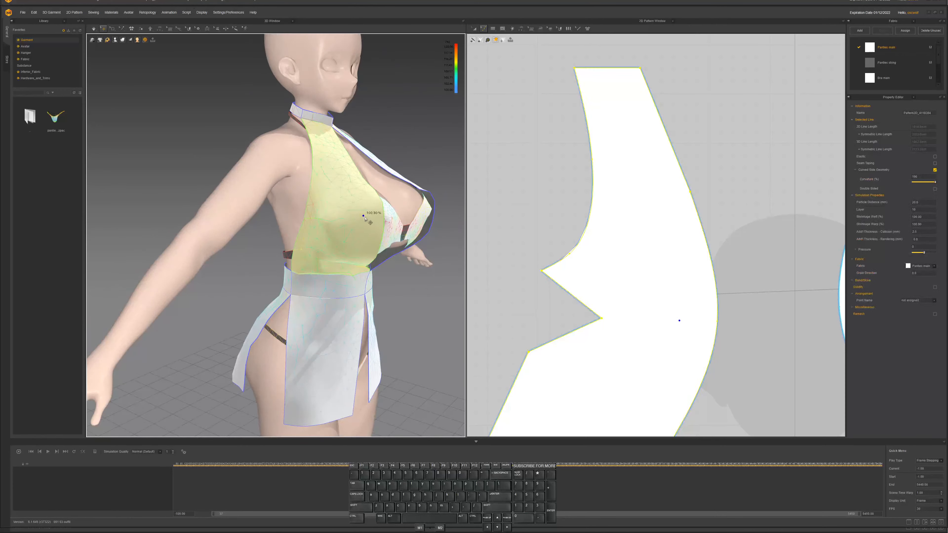
# Move the bust dart's tip deeper into the bodice panel and simulate the garment on the avatar
pyautogui.click(594, 321)
pyautogui.moveTo(604, 322); pyautogui.dragTo(653, 321)
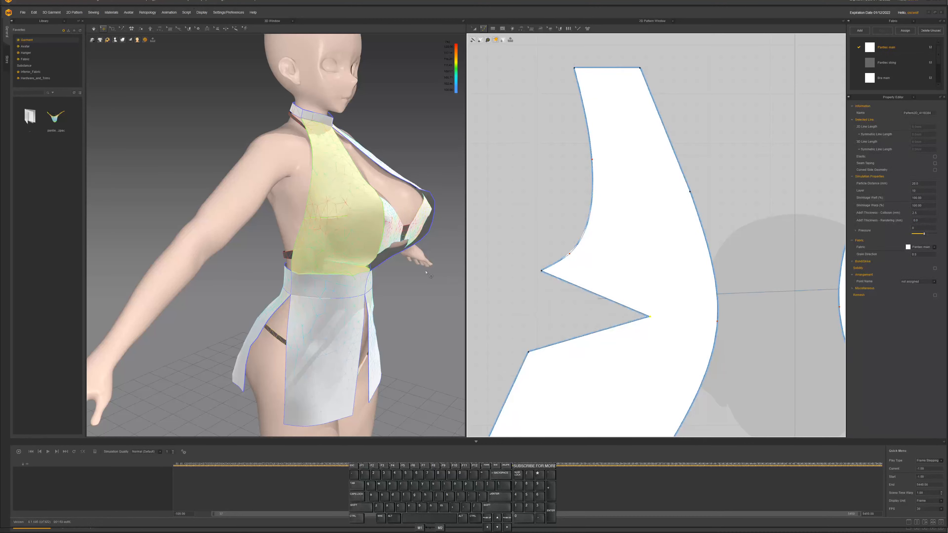
pyautogui.moveTo(400, 265); pyautogui.dragTo(396, 232, button='right')
pyautogui.press('space')
pyautogui.click(592, 309)
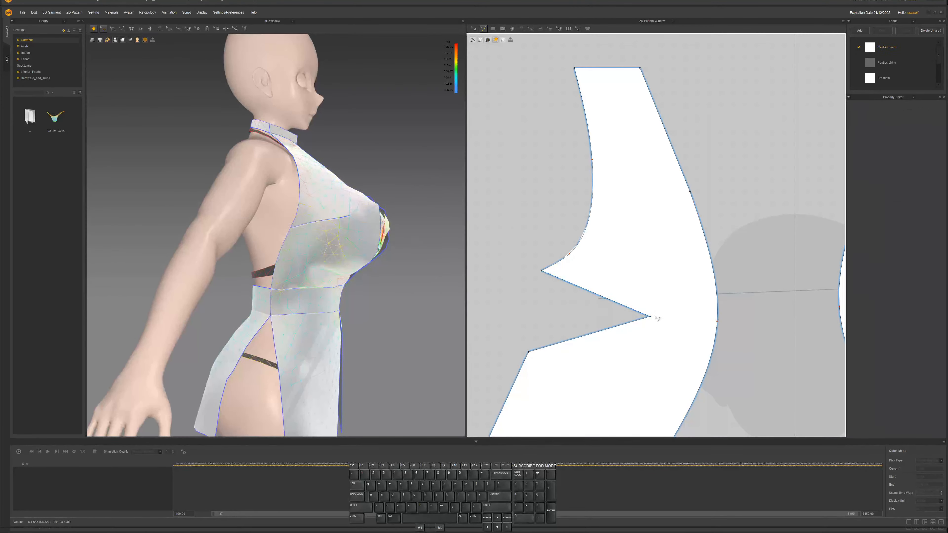
# Extend the bust dart's tip further toward the panel's inner edge, simulate again, and pull the bodice fabric across the bust
pyautogui.moveTo(650, 316); pyautogui.dragTo(673, 316)
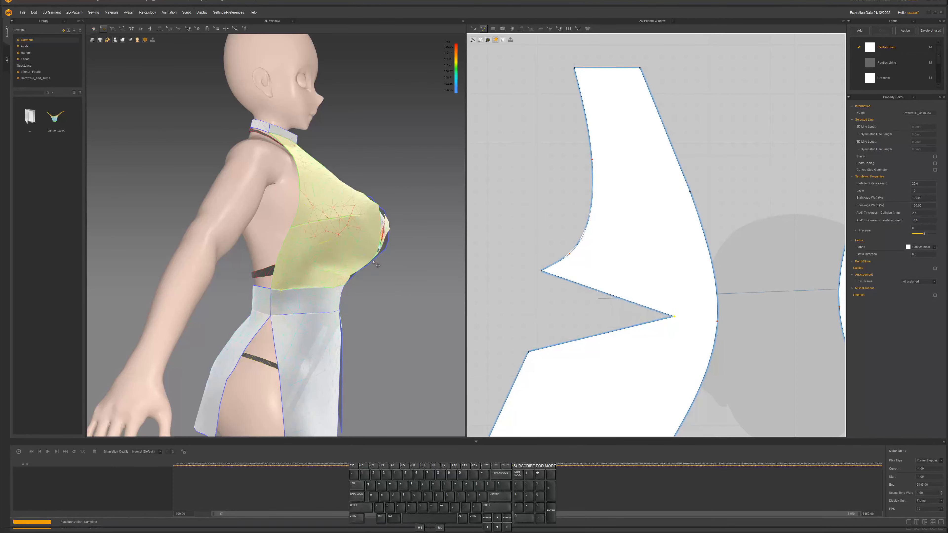
pyautogui.press('space')
pyautogui.moveTo(385, 260)
pyautogui.mouseDown(button='right')
pyautogui.moveTo(352, 259)
pyautogui.moveTo(367, 259)
pyautogui.mouseUp(button='right')
pyautogui.press('space')
pyautogui.moveTo(371, 238); pyautogui.dragTo(402, 218)
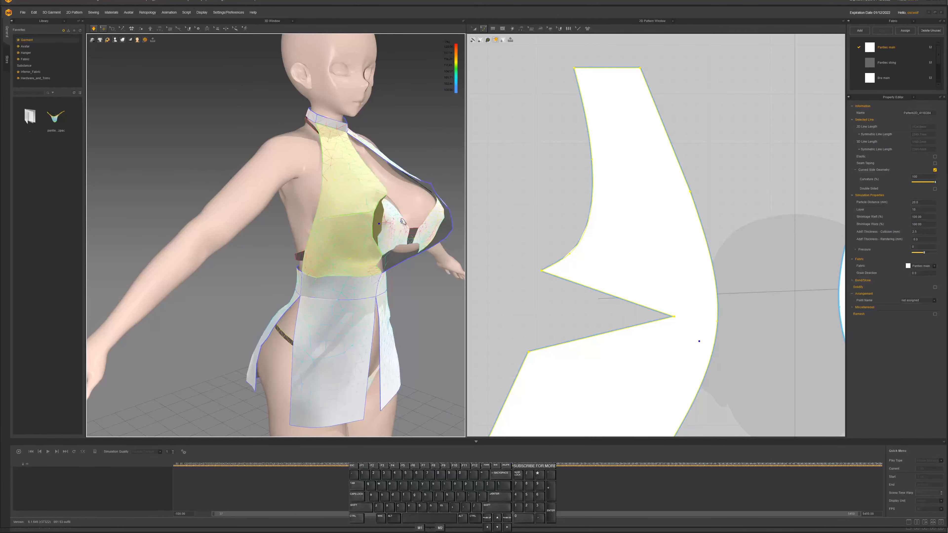
pyautogui.moveTo(411, 219); pyautogui.dragTo(411, 250, button='right')
pyautogui.press('space')
pyautogui.press('space')
pyautogui.scroll(2, 396, 244)
pyautogui.press('space')
pyautogui.press('space')
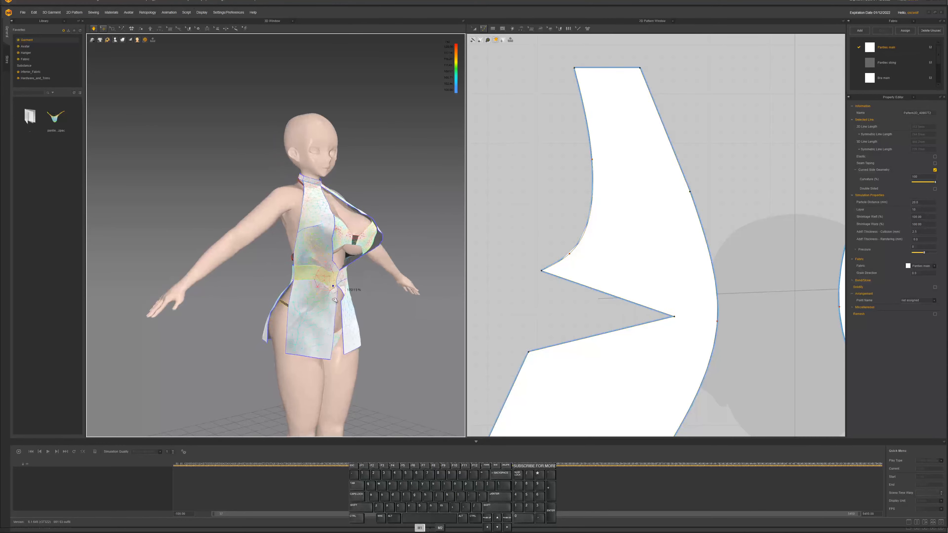
# Pull the waistband downward during simulation and tug one bodice panel across and off the bust to settle it
pyautogui.moveTo(335, 301); pyautogui.dragTo(336, 311)
pyautogui.moveTo(344, 277); pyautogui.dragTo(342, 291)
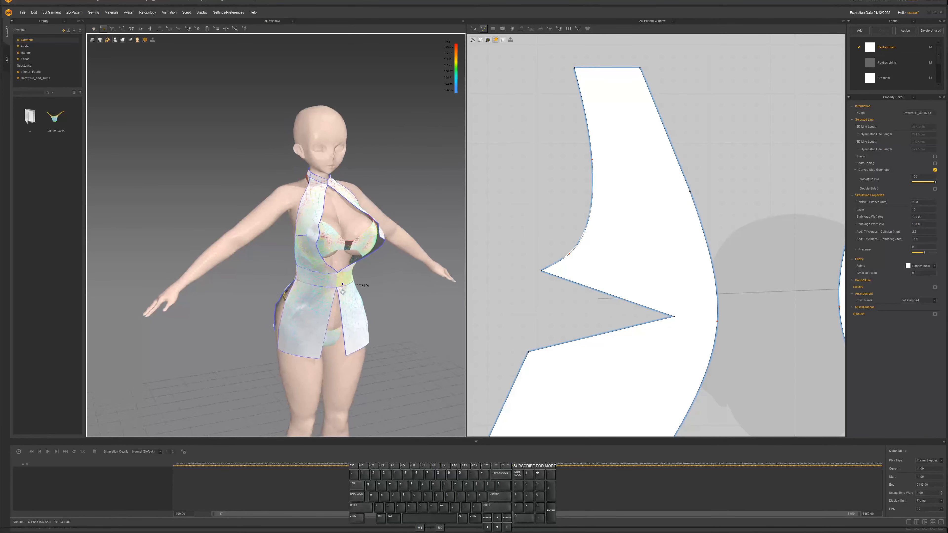
pyautogui.press('space')
pyautogui.moveTo(343, 291); pyautogui.dragTo(287, 292, button='right')
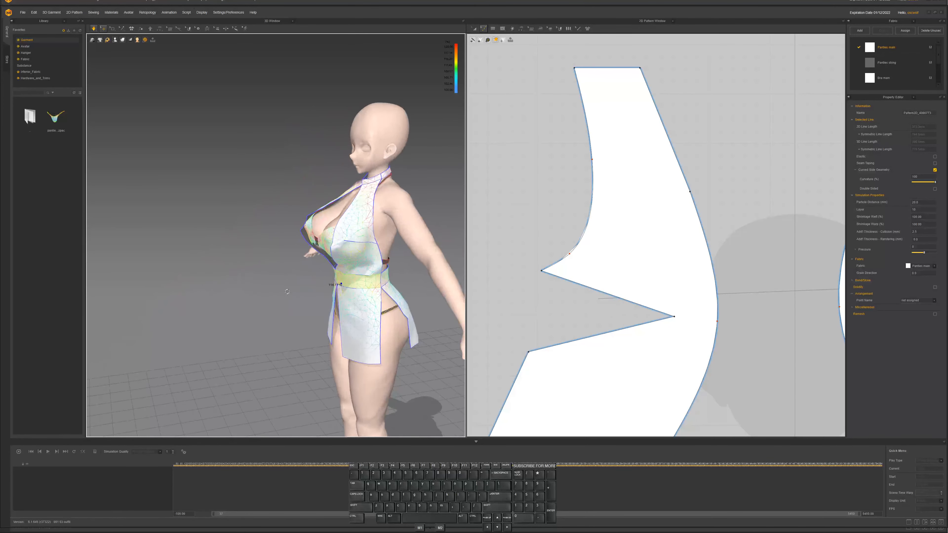
pyautogui.moveTo(344, 228); pyautogui.dragTo(334, 217)
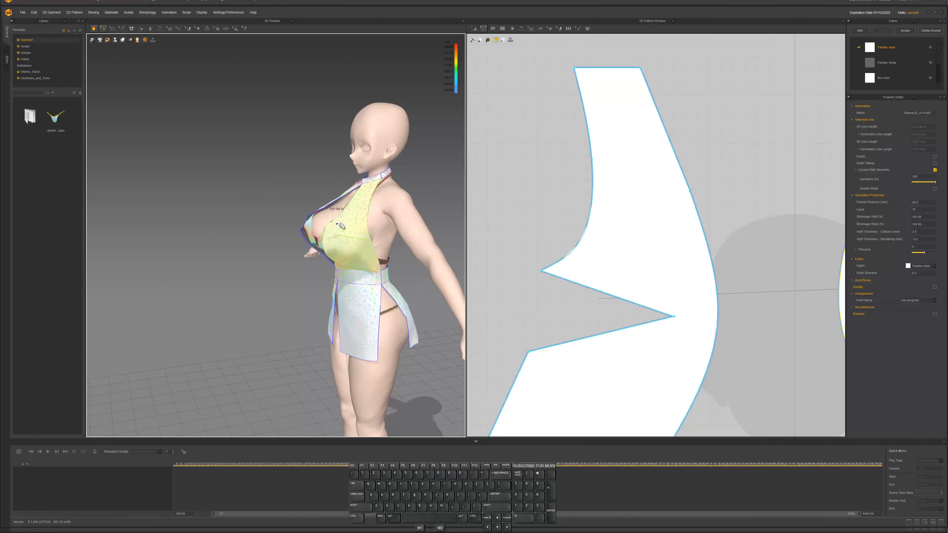
pyautogui.moveTo(391, 251); pyautogui.dragTo(411, 246)
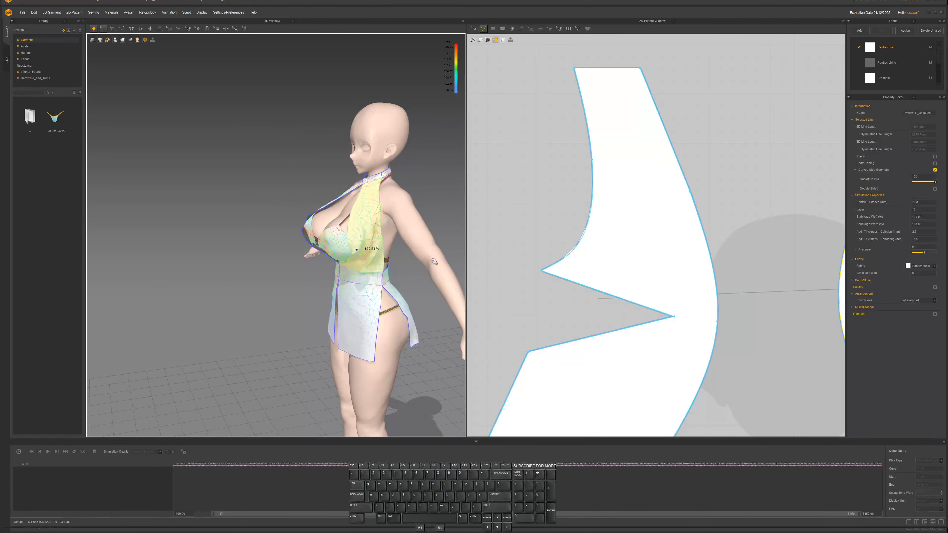
pyautogui.moveTo(337, 251)
pyautogui.mouseDown(button='right')
pyautogui.moveTo(390, 249)
pyautogui.moveTo(325, 245)
pyautogui.mouseUp(button='right')
pyautogui.moveTo(344, 247); pyautogui.dragTo(304, 237)
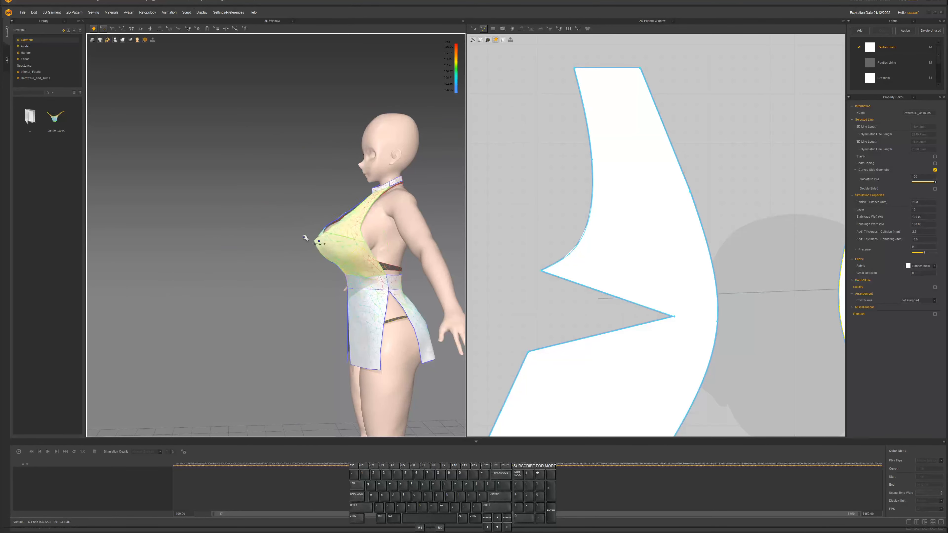
# Tug both bodice panels across the bust during simulation, checking the drape from the front and side
pyautogui.moveTo(321, 242); pyautogui.dragTo(370, 251, button='right')
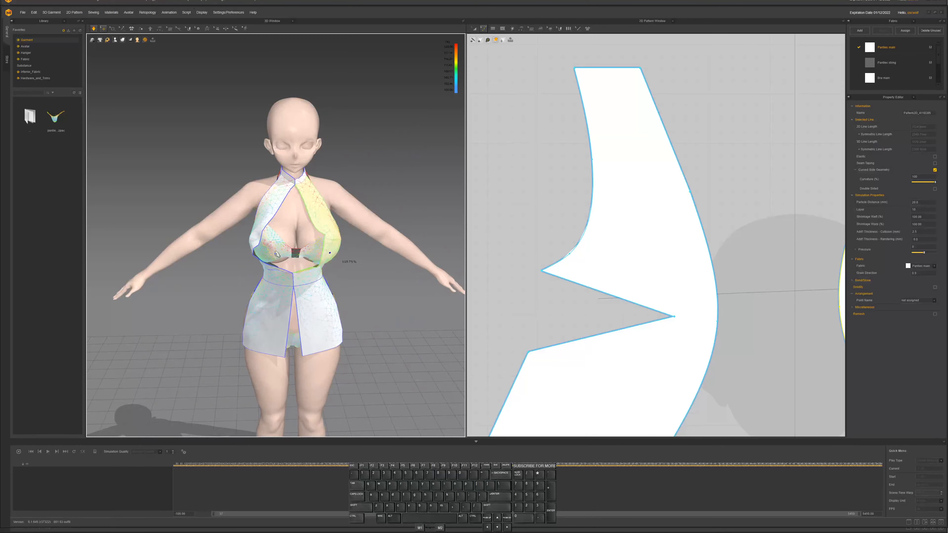
pyautogui.moveTo(256, 245)
pyautogui.mouseDown(button='right')
pyautogui.moveTo(317, 234)
pyautogui.moveTo(266, 246)
pyautogui.mouseUp(button='right')
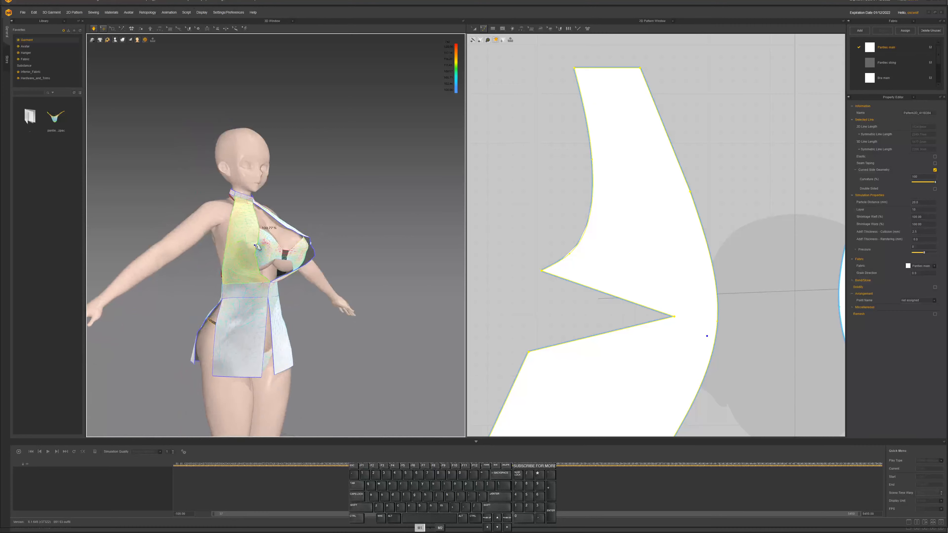
pyautogui.moveTo(255, 246); pyautogui.dragTo(264, 244)
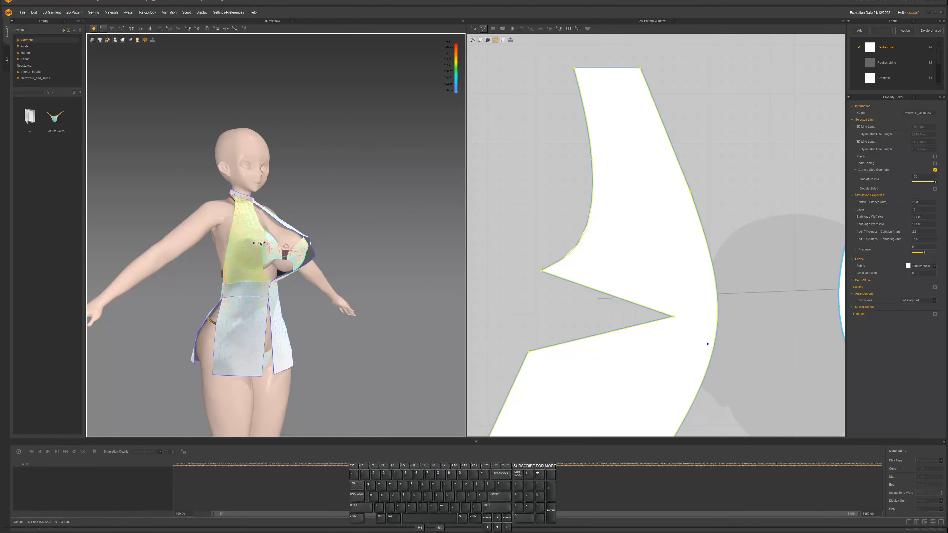
pyautogui.moveTo(286, 246); pyautogui.dragTo(320, 249, button='right')
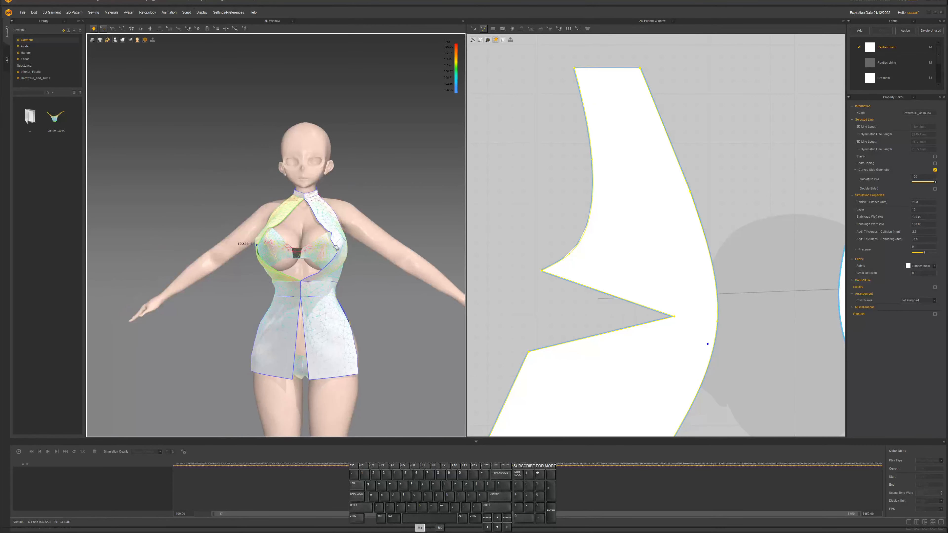
pyautogui.click(329, 247)
pyautogui.click(335, 245)
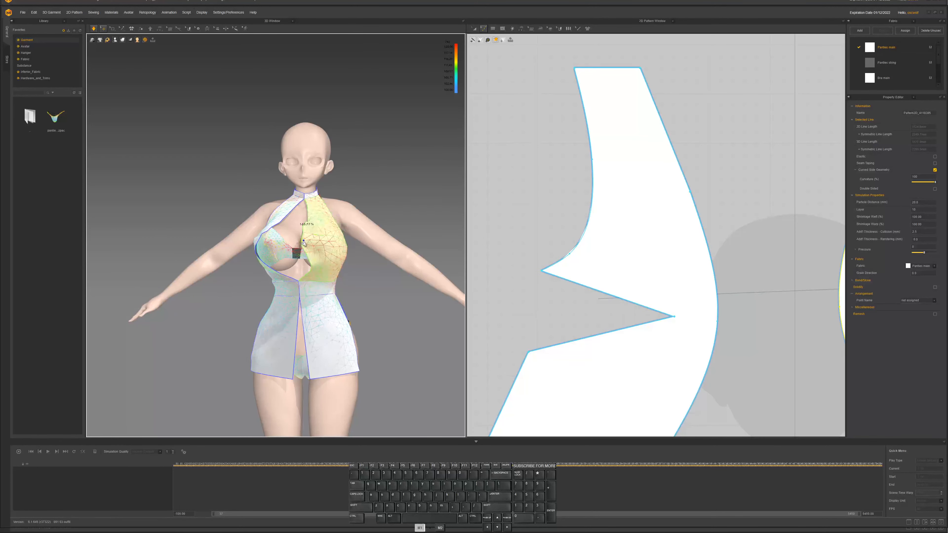
pyautogui.moveTo(244, 241); pyautogui.dragTo(270, 246, button='right')
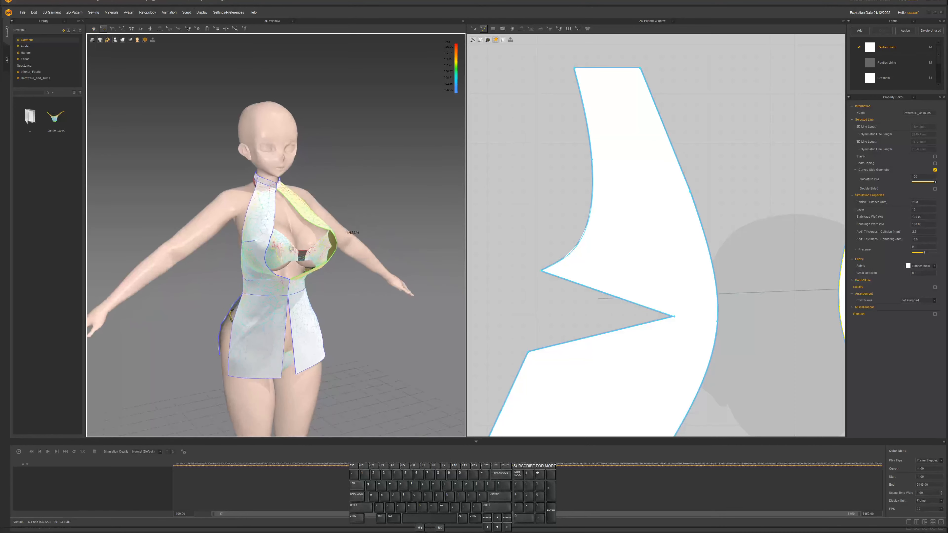
pyautogui.moveTo(270, 246); pyautogui.dragTo(304, 243)
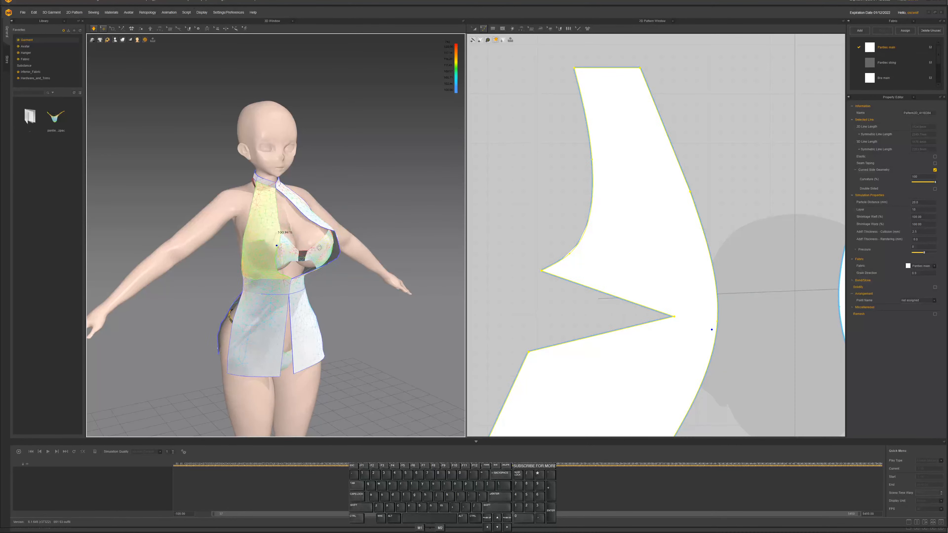
# Examine the front opening on the avatar and the gap between the two bodice panels' inner edges in the pattern
pyautogui.moveTo(304, 244); pyautogui.dragTo(312, 249, button='right')
pyautogui.scroll(-2, 360, 250)
pyautogui.scroll(-4, 653, 318)
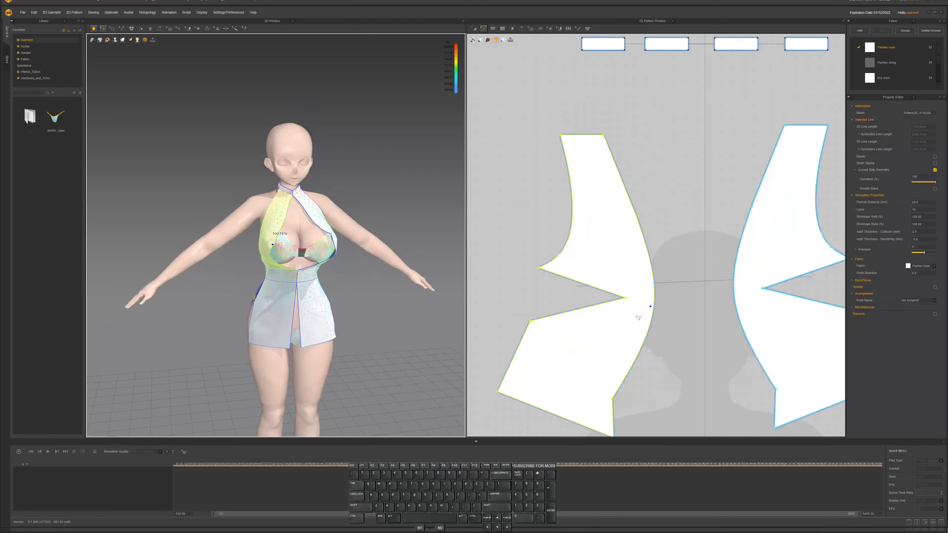
pyautogui.scroll(4, 600, 313)
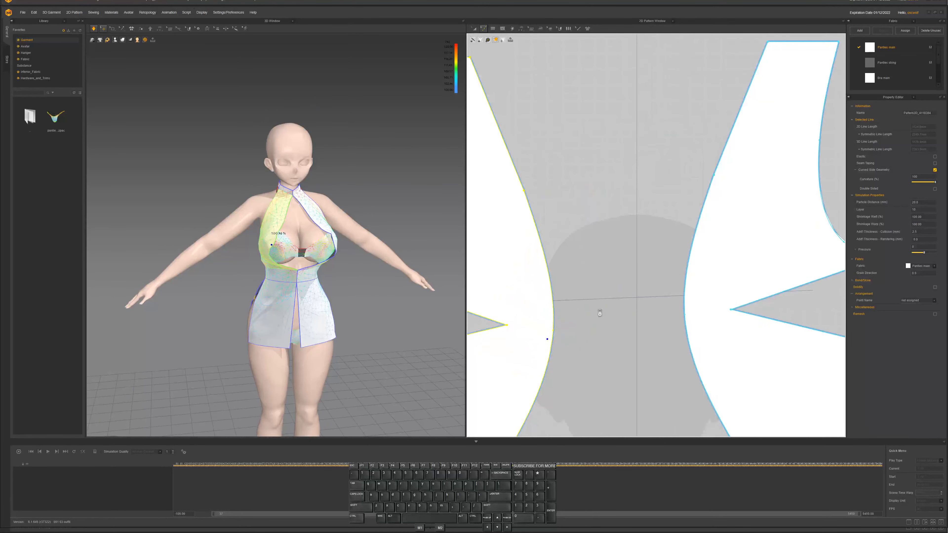
pyautogui.scroll(-4, 597, 310)
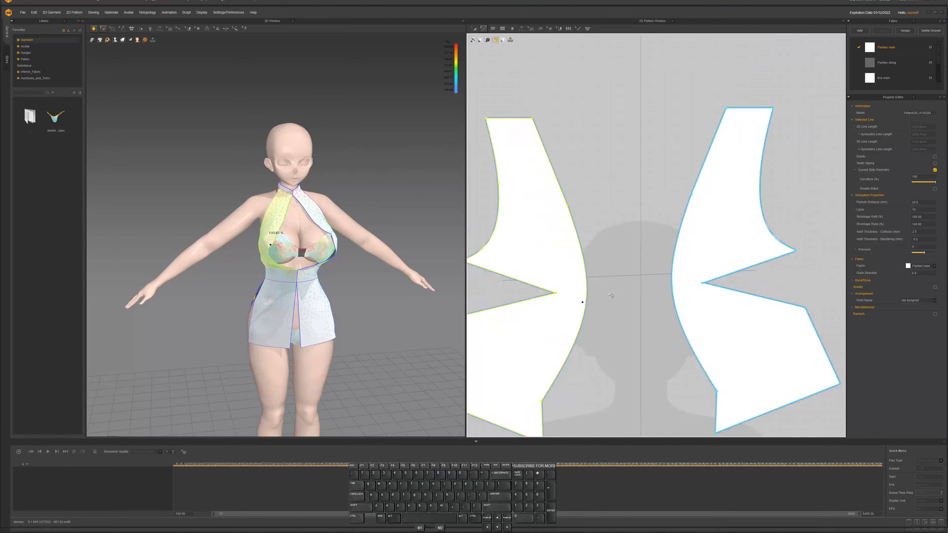
pyautogui.scroll(4, 632, 291)
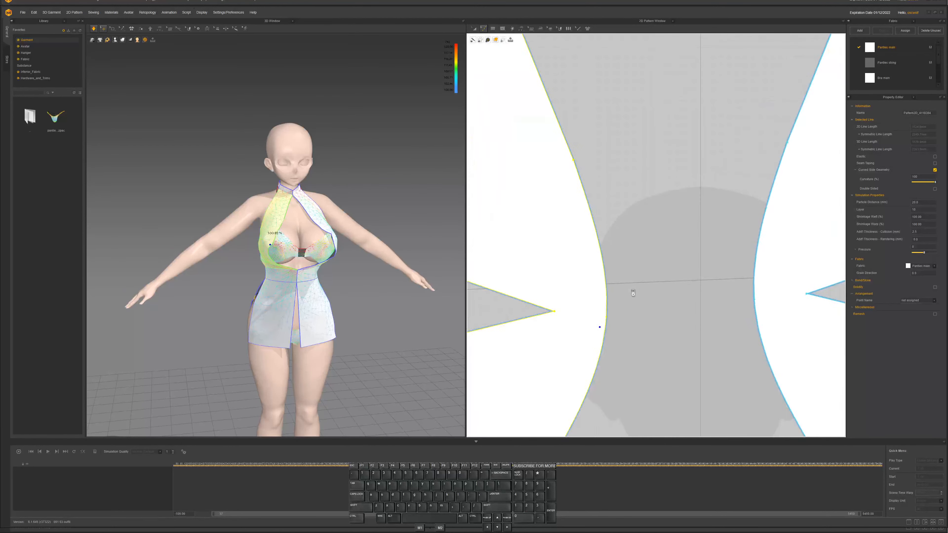
pyautogui.click(646, 290)
pyautogui.scroll(-3, 647, 288)
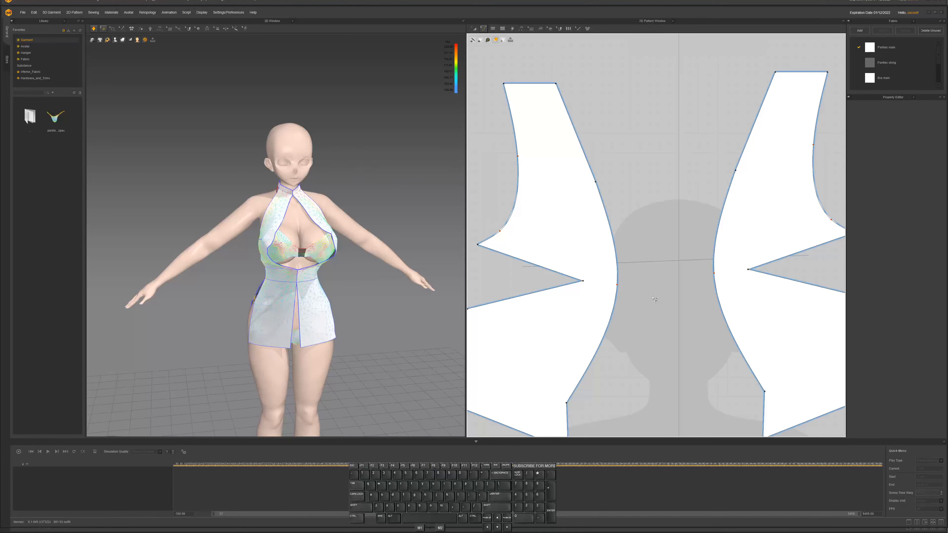
pyautogui.scroll(-4, 659, 289)
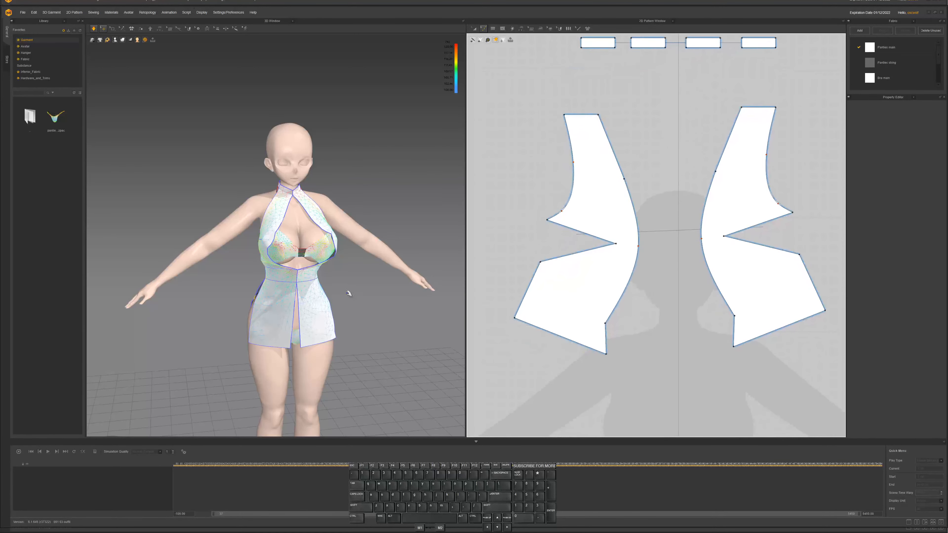
# Convert the lower corner of the bodice panel's inner edge into a smooth curve and simulate the garment
pyautogui.moveTo(348, 294); pyautogui.dragTo(493, 309, button='right')
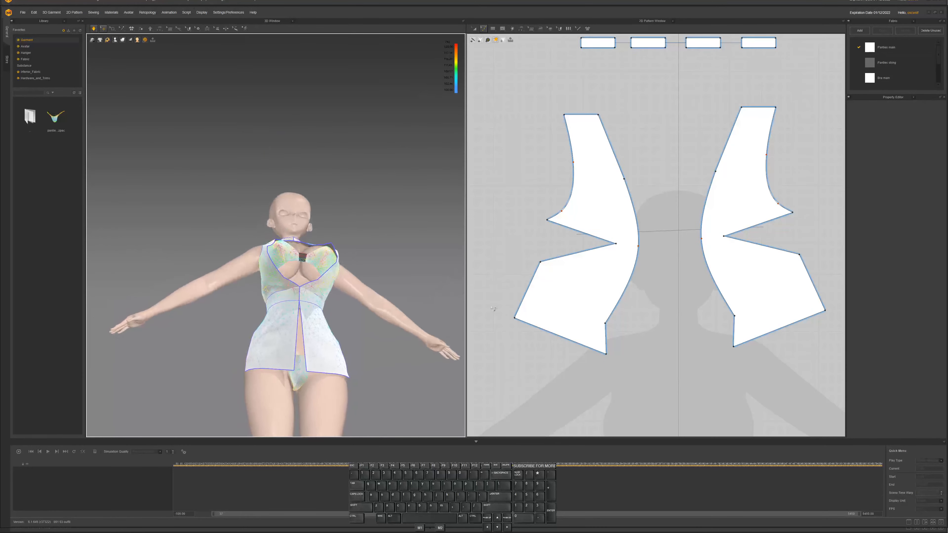
pyautogui.scroll(1, 648, 336)
pyautogui.scroll(3, 636, 324)
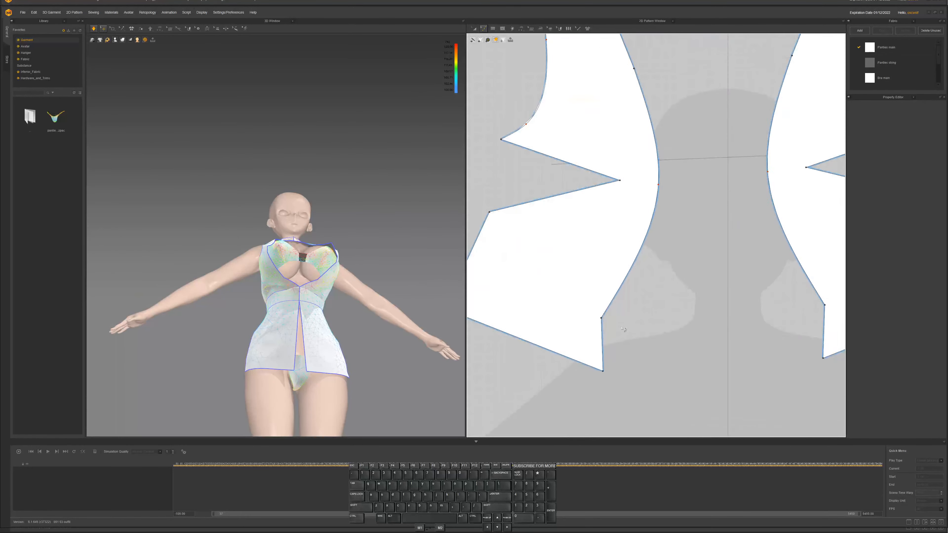
pyautogui.click(601, 318)
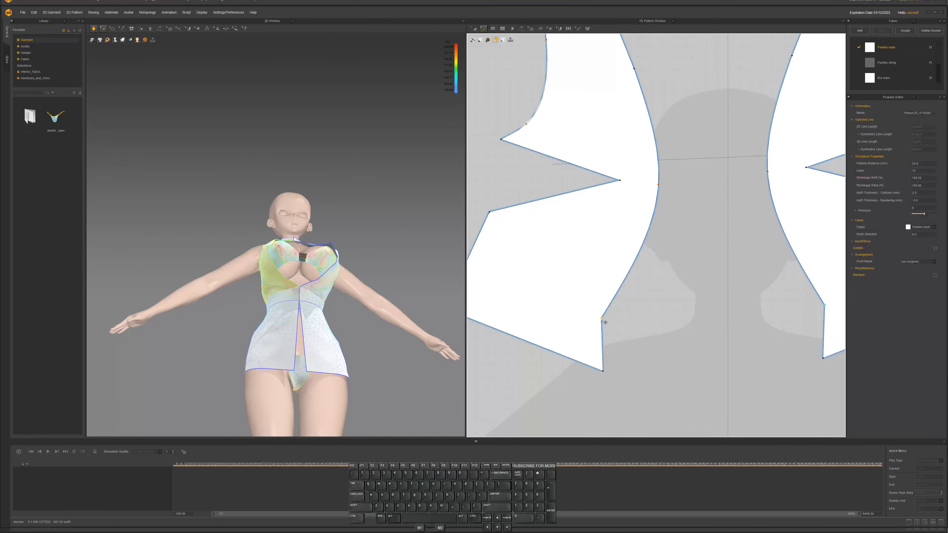
pyautogui.click(622, 337)
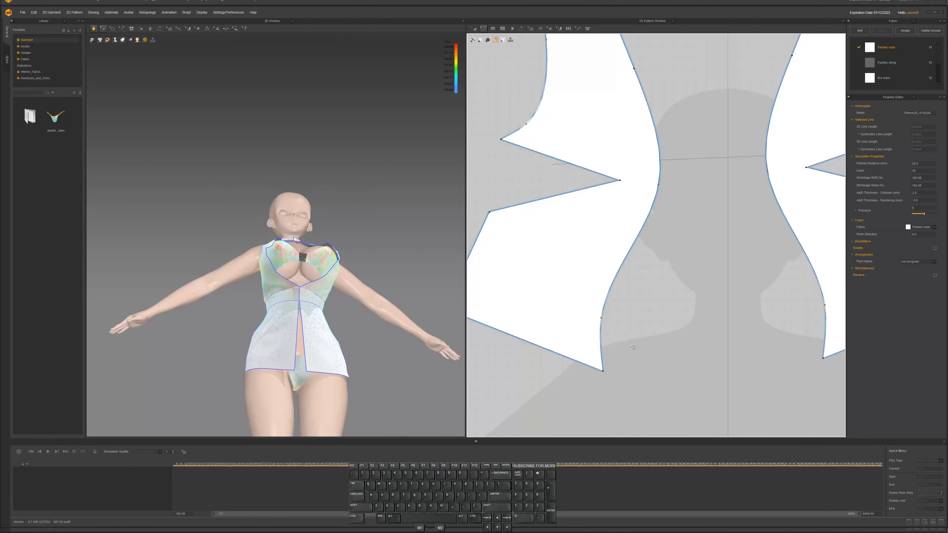
pyautogui.press('space')
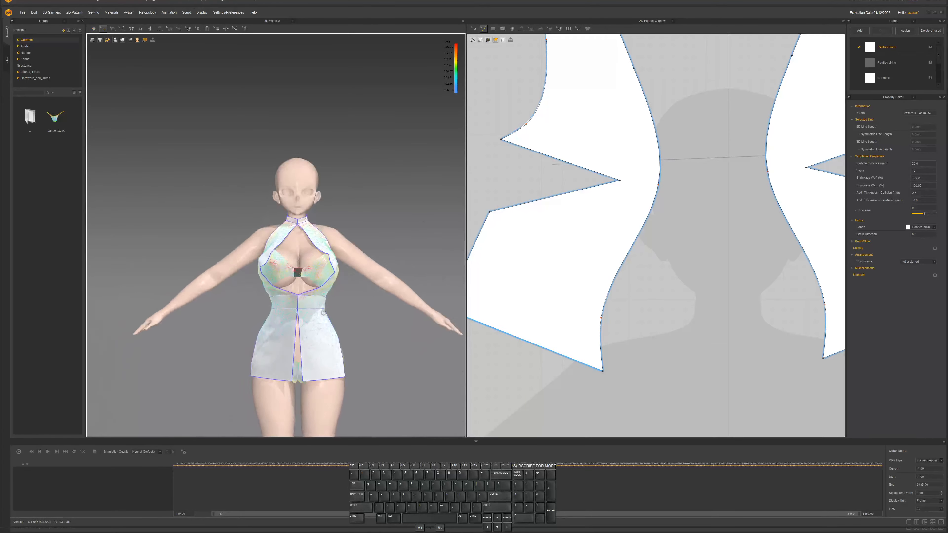
pyautogui.moveTo(325, 325)
pyautogui.mouseDown(button='right')
pyautogui.moveTo(360, 317)
pyautogui.moveTo(332, 319)
pyautogui.mouseUp(button='right')
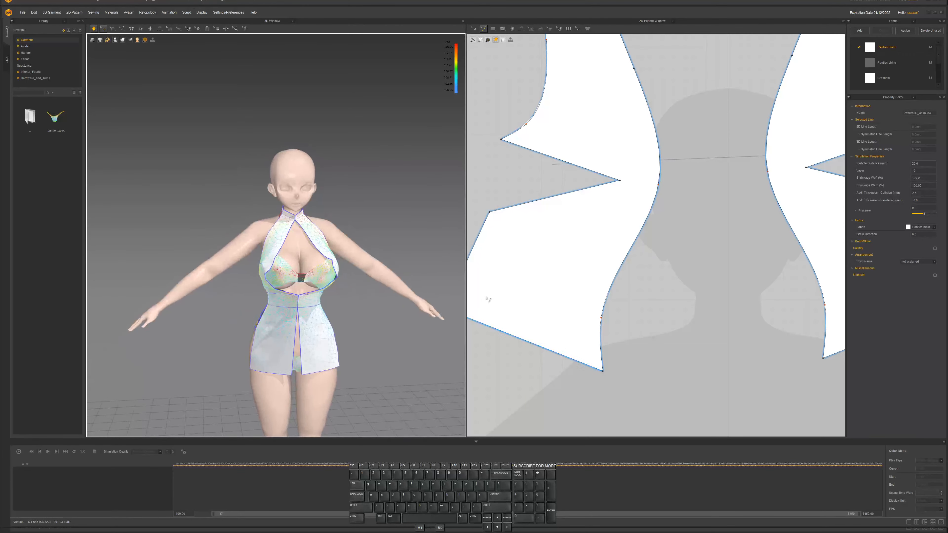
pyautogui.scroll(2, 536, 294)
pyautogui.press('space')
# Move the bodice panel further away from its mirrored counterpart to open space between their inner edges
pyautogui.scroll(-4, 663, 280)
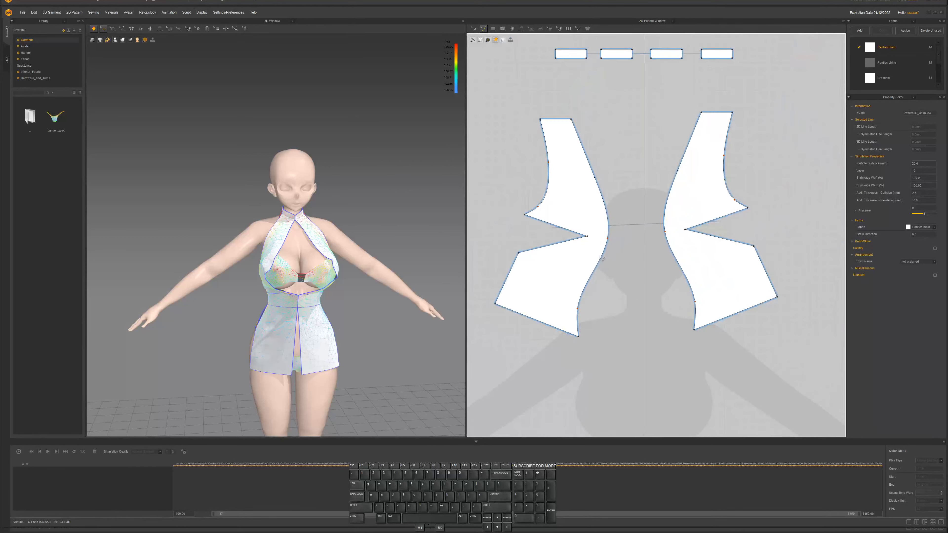
pyautogui.press('a')
pyautogui.moveTo(593, 233); pyautogui.dragTo(521, 233)
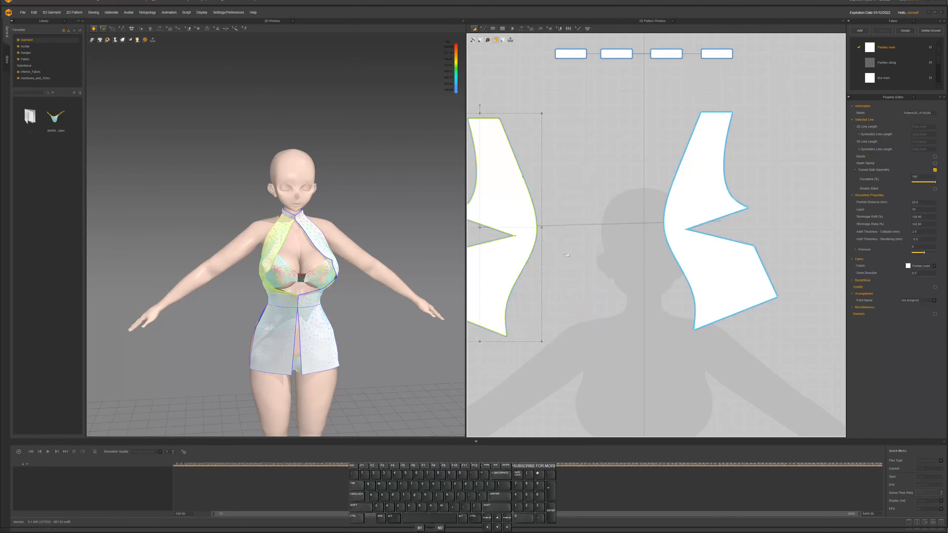
pyautogui.moveTo(571, 253); pyautogui.dragTo(597, 256, button='middle')
pyautogui.scroll(2, 598, 255)
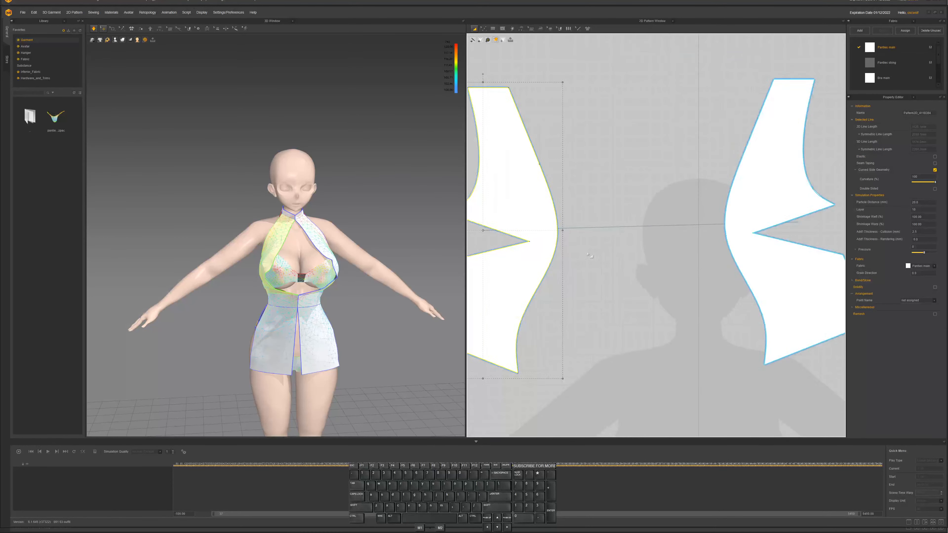
# Draw a small, wide rectangular pattern piece between the two bodice panels, just below their connecting seam line
pyautogui.press('s')
pyautogui.moveTo(595, 234); pyautogui.dragTo(586, 237)
pyautogui.scroll(1, 597, 243)
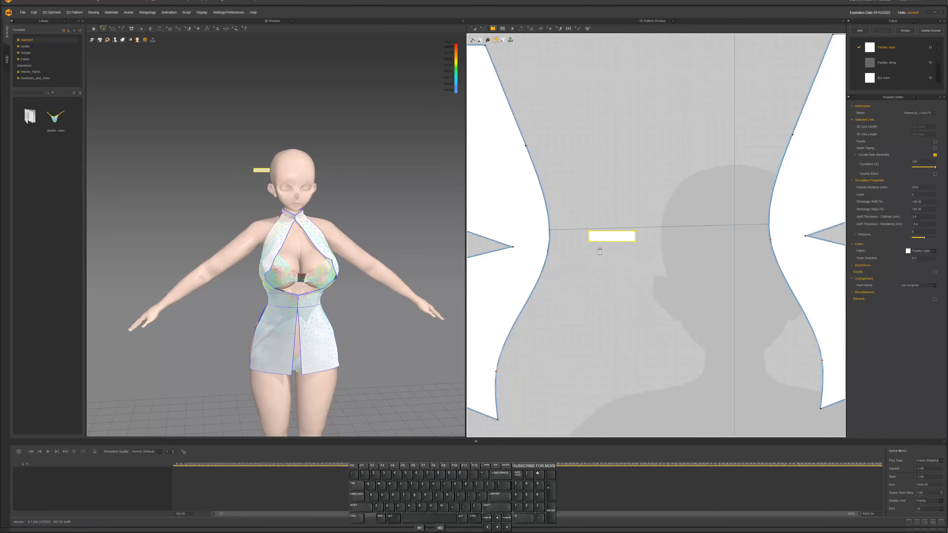
pyautogui.scroll(2, 600, 251)
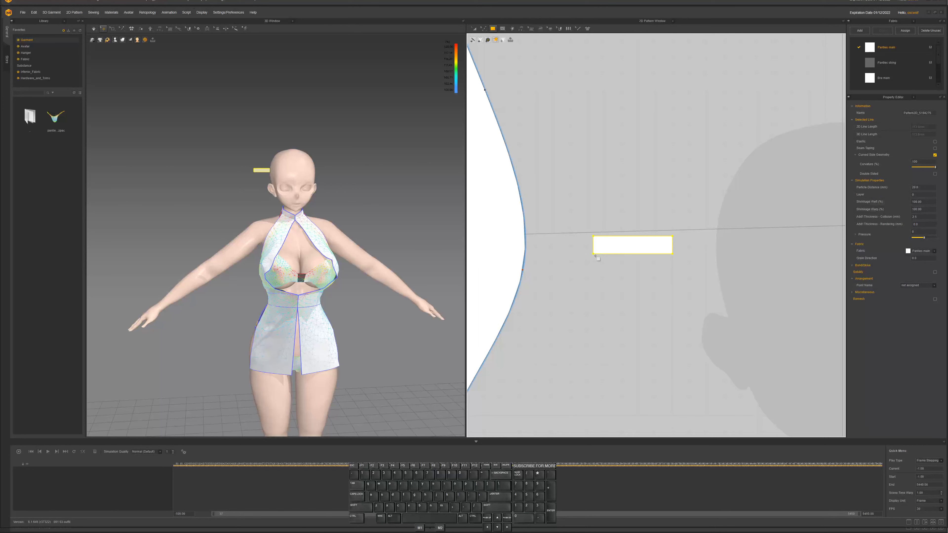
pyautogui.scroll(1, 596, 257)
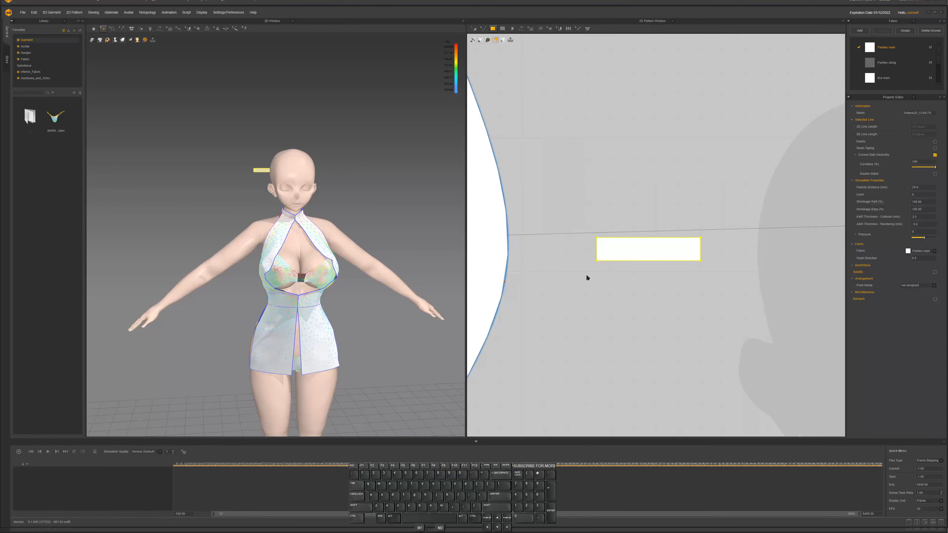
# Narrow the small rectangular piece between the bodice panels into a thin strip by lowering its top edge
pyautogui.press('z')
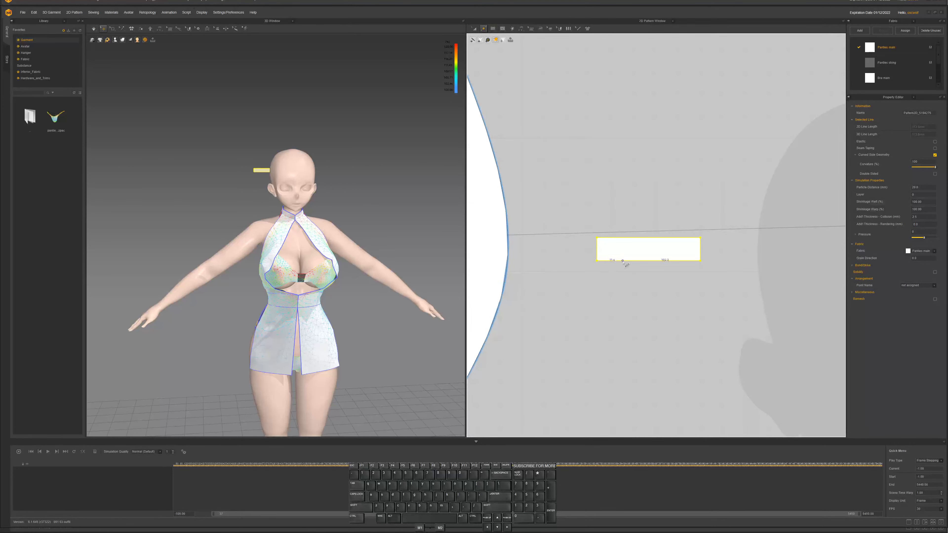
pyautogui.click(631, 238)
pyautogui.scroll(3, 636, 243)
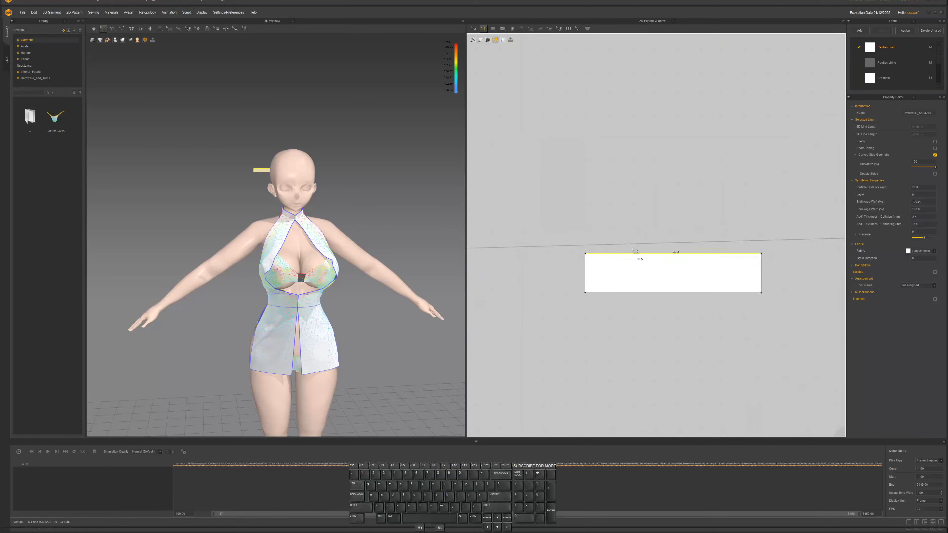
pyautogui.moveTo(640, 259); pyautogui.dragTo(638, 278)
pyautogui.scroll(-5, 596, 297)
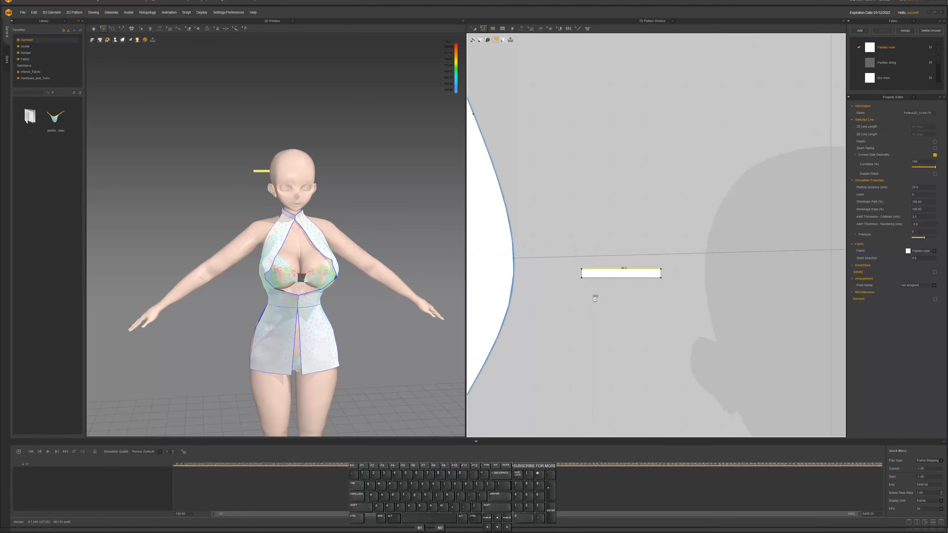
pyautogui.scroll(3, 594, 297)
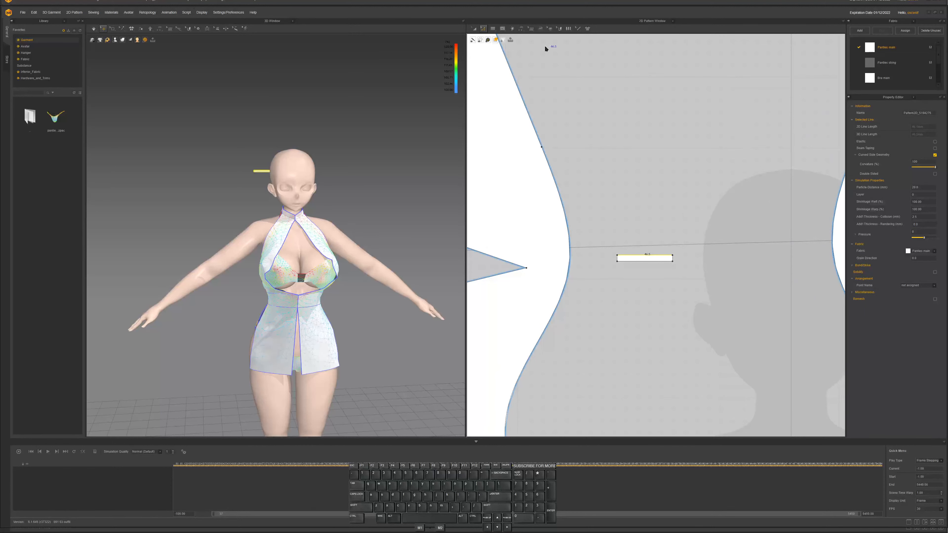
# Sew the strip's outer short end to the adjacent bodice panel's inner edge at the bust curve
pyautogui.click(521, 28)
pyautogui.write('5.2')
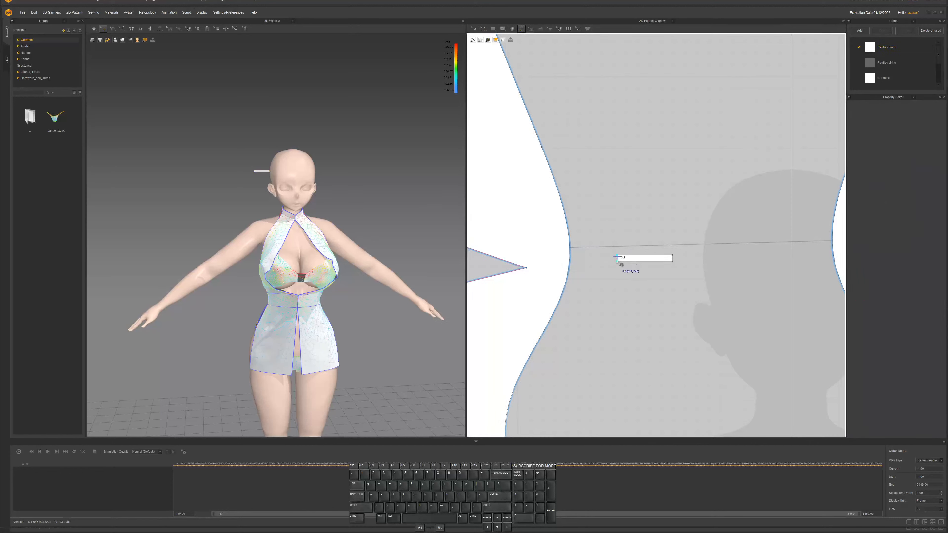
pyautogui.click(571, 265)
pyautogui.scroll(-1, 604, 288)
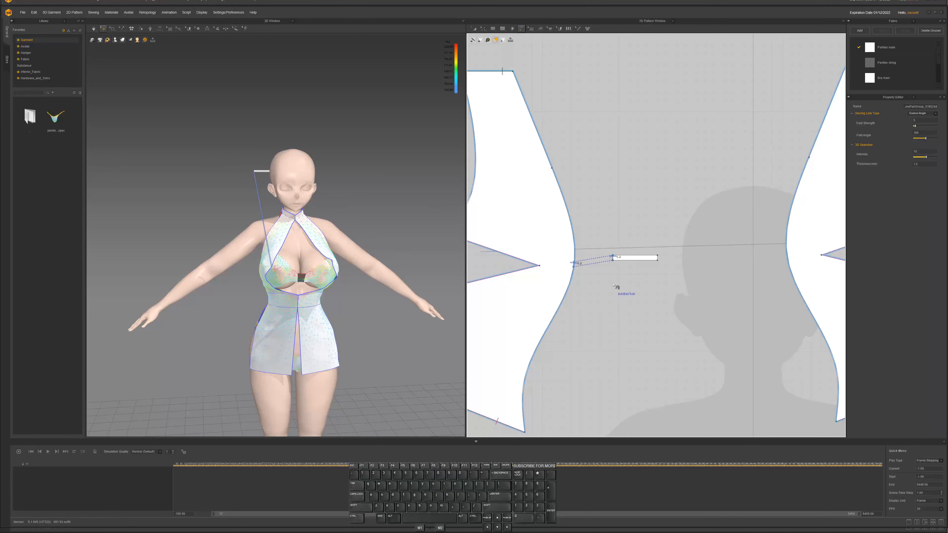
# Create a symmetric copy of the thin strip with its sewing and place it beside the original, towards the opposite bodice panel
pyautogui.press('a')
pyautogui.click(636, 260)
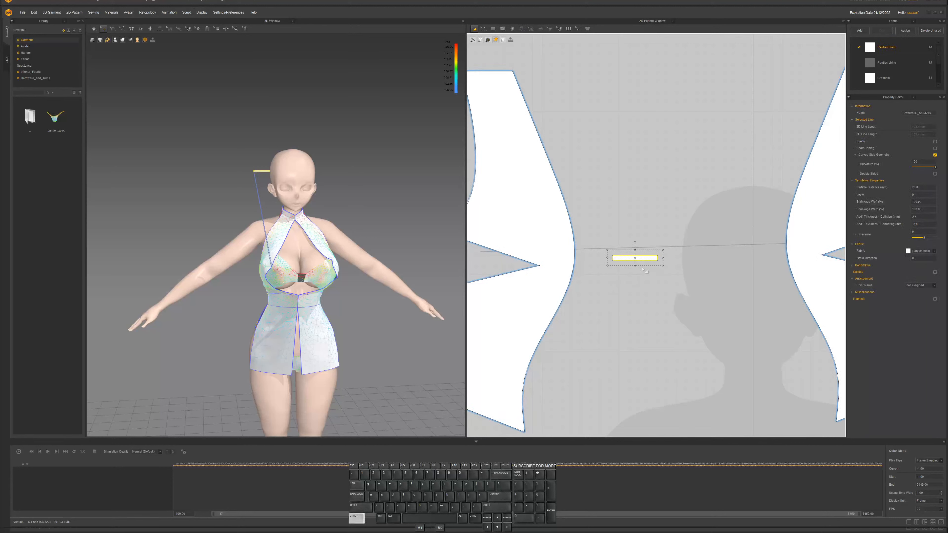
pyautogui.moveTo(695, 261); pyautogui.dragTo(698, 258)
pyautogui.click(699, 259)
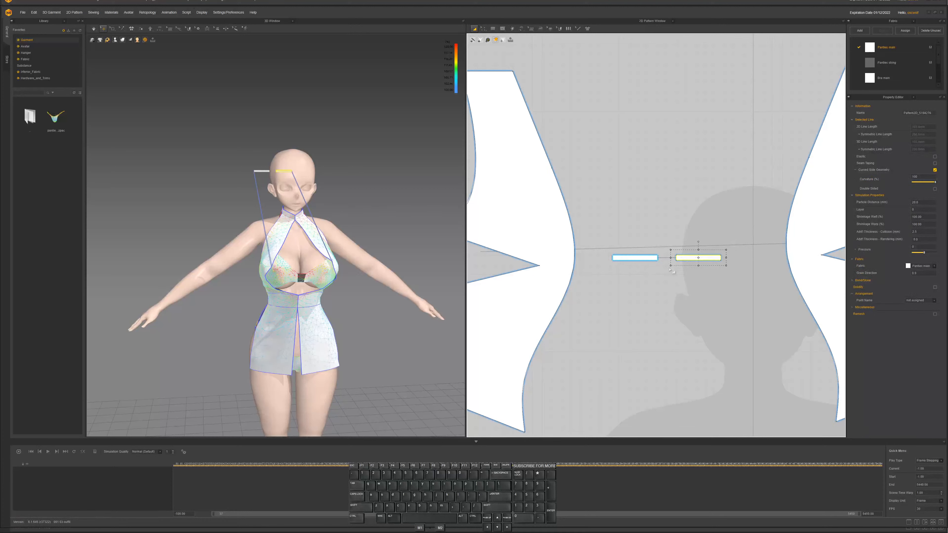
# Sew the facing short ends of the two thin strips together
pyautogui.press('h')
pyautogui.click(662, 260)
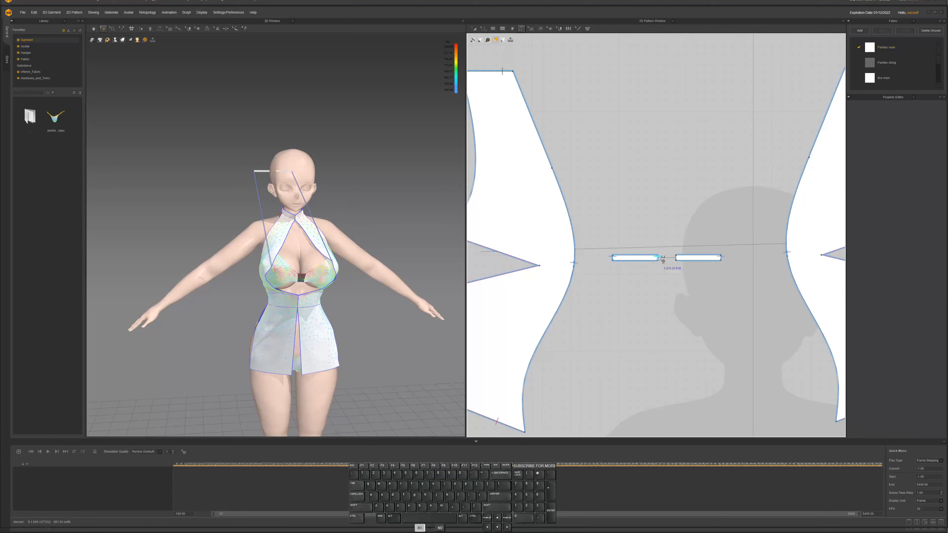
pyautogui.click(678, 261)
# Simulate the garment and pull both bodice panels outward at the bust so the strips settle across the chest
pyautogui.press('space')
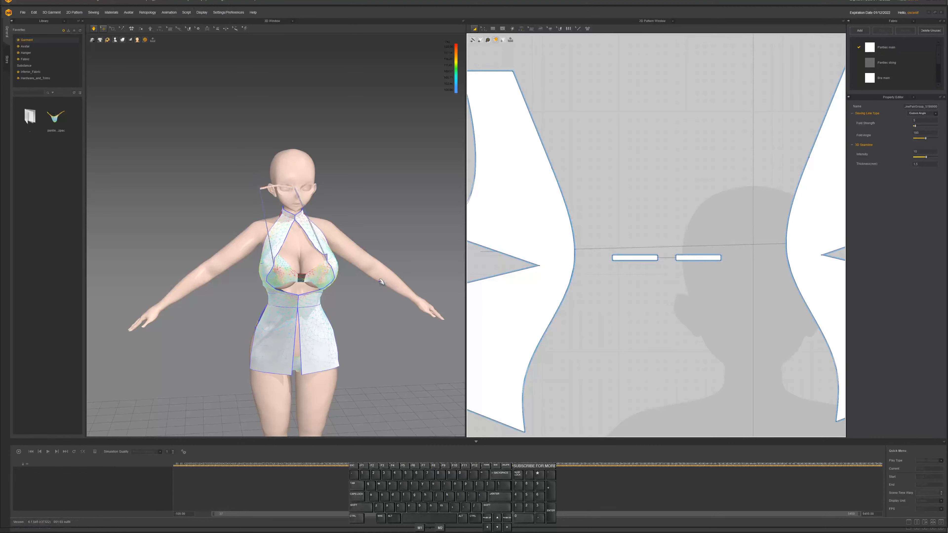
pyautogui.moveTo(364, 279); pyautogui.dragTo(282, 287, button='right')
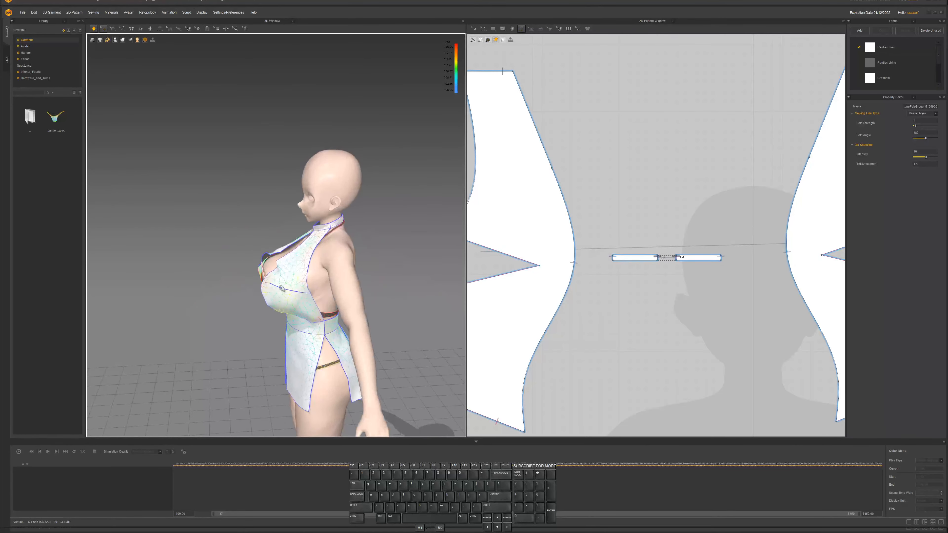
pyautogui.click(264, 291)
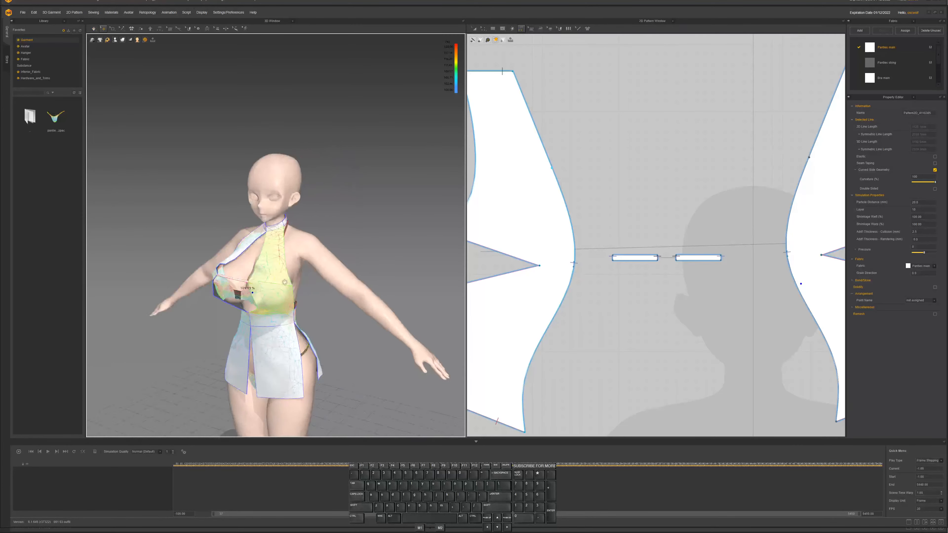
pyautogui.moveTo(253, 292); pyautogui.dragTo(301, 312, button='right')
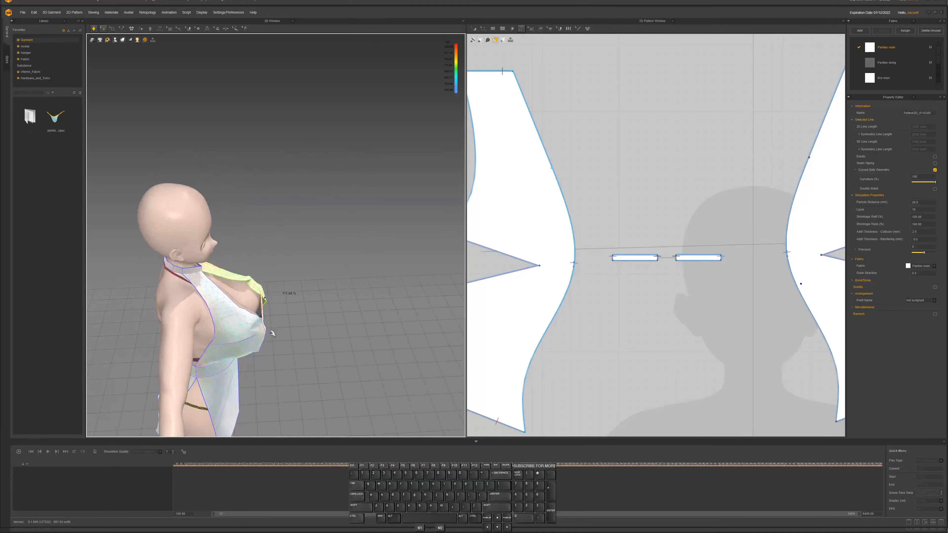
pyautogui.moveTo(265, 336); pyautogui.dragTo(301, 324)
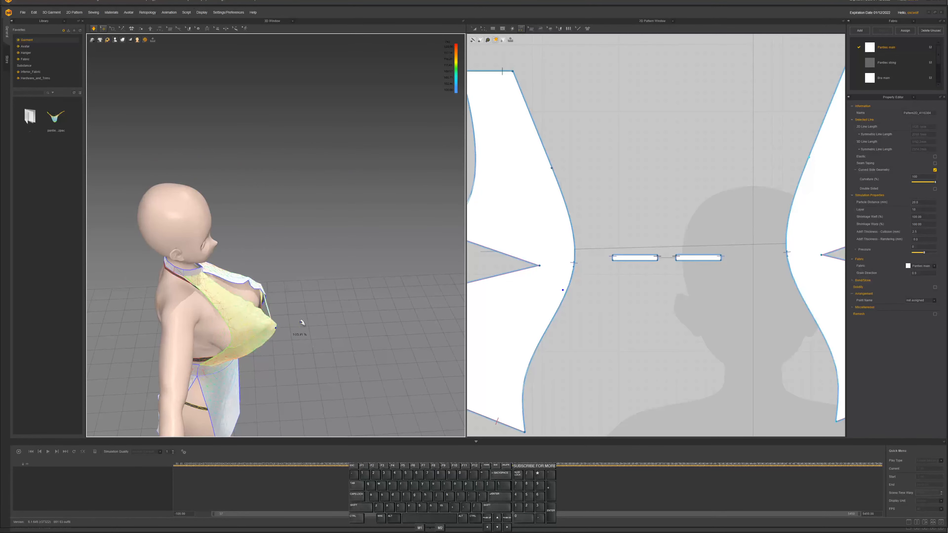
pyautogui.moveTo(334, 320); pyautogui.dragTo(273, 296, button='right')
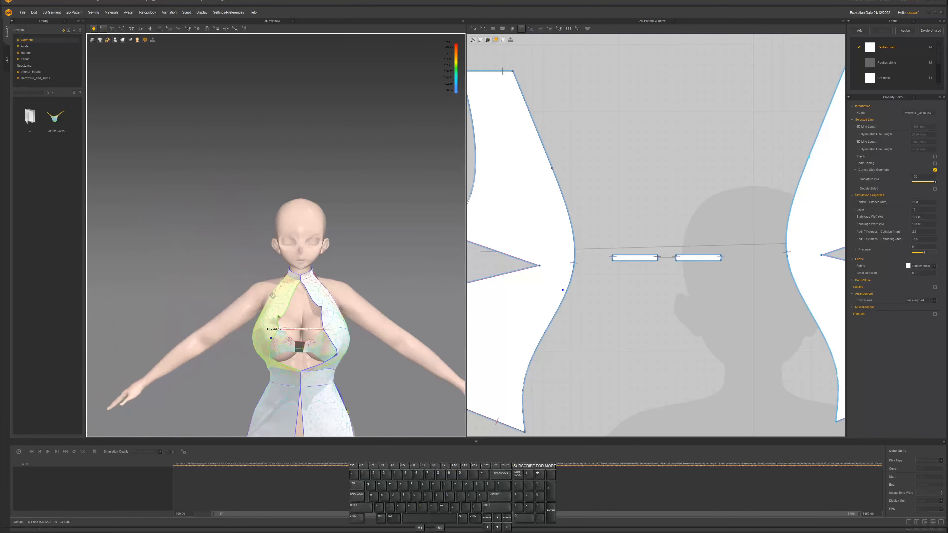
pyautogui.scroll(2, 306, 321)
pyautogui.press('space')
# Examine how the strips hold the bodice panels together across the chest while running the simulation
pyautogui.moveTo(318, 320); pyautogui.dragTo(332, 339, button='right')
pyautogui.scroll(3, 347, 346)
pyautogui.scroll(-3, 305, 331)
pyautogui.press('space')
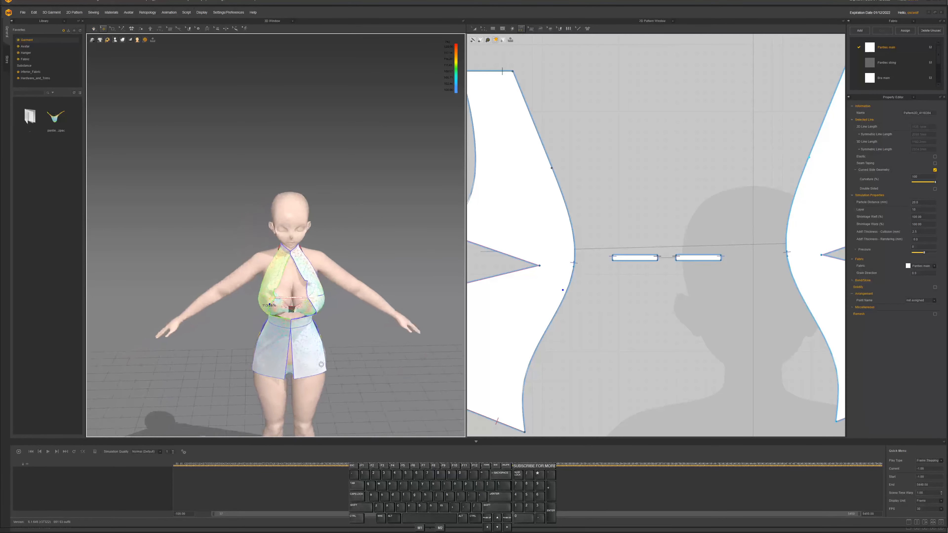
pyautogui.press('space')
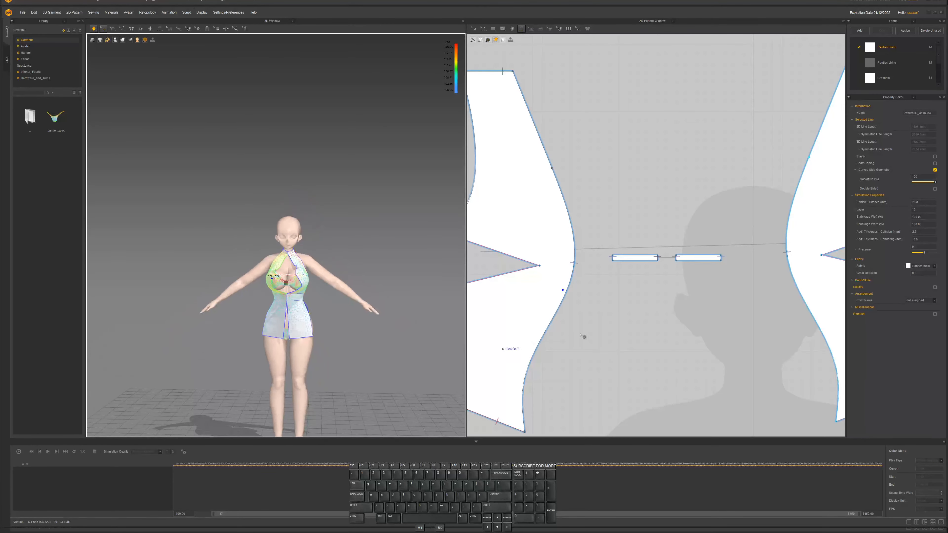
pyautogui.scroll(-5, 597, 322)
pyautogui.scroll(-2, 600, 326)
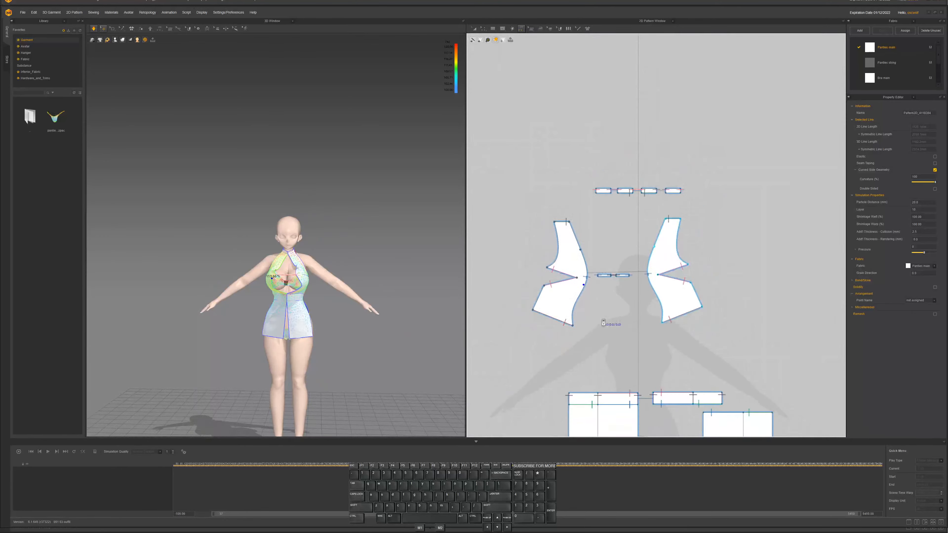
pyautogui.press('space')
pyautogui.moveTo(340, 306); pyautogui.dragTo(294, 328, button='right')
pyautogui.scroll(5, 302, 310)
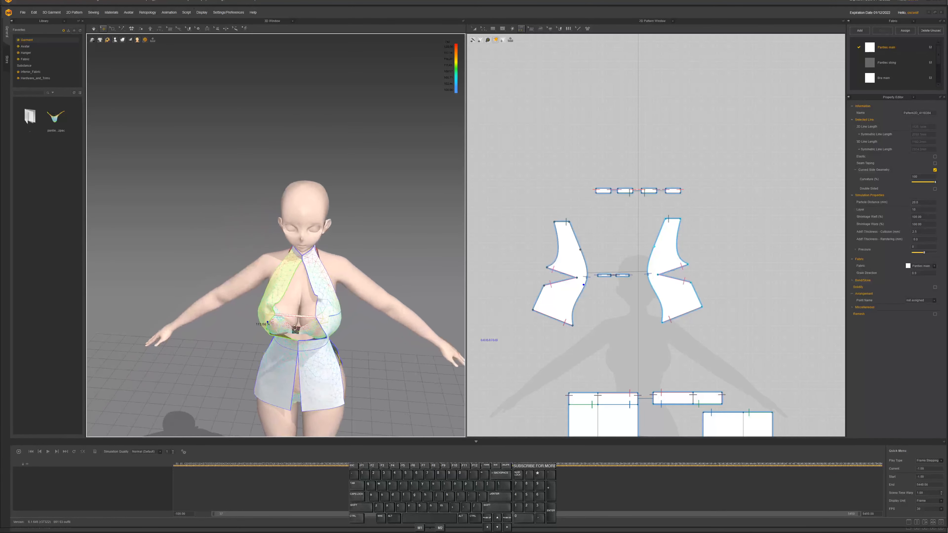
# Sew the upper straight sections of the two bodice panels' inner edges together and simulate the garment
pyautogui.scroll(8, 564, 287)
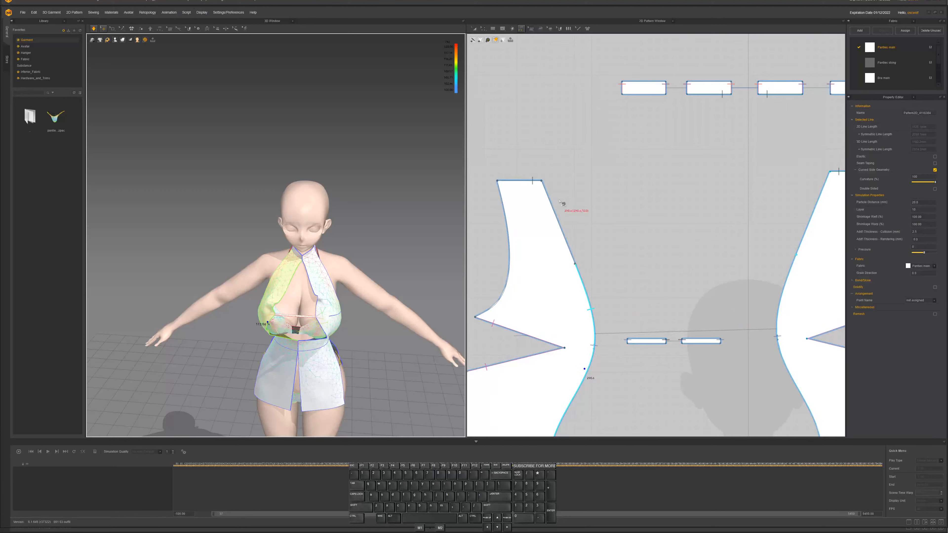
pyautogui.click(570, 199)
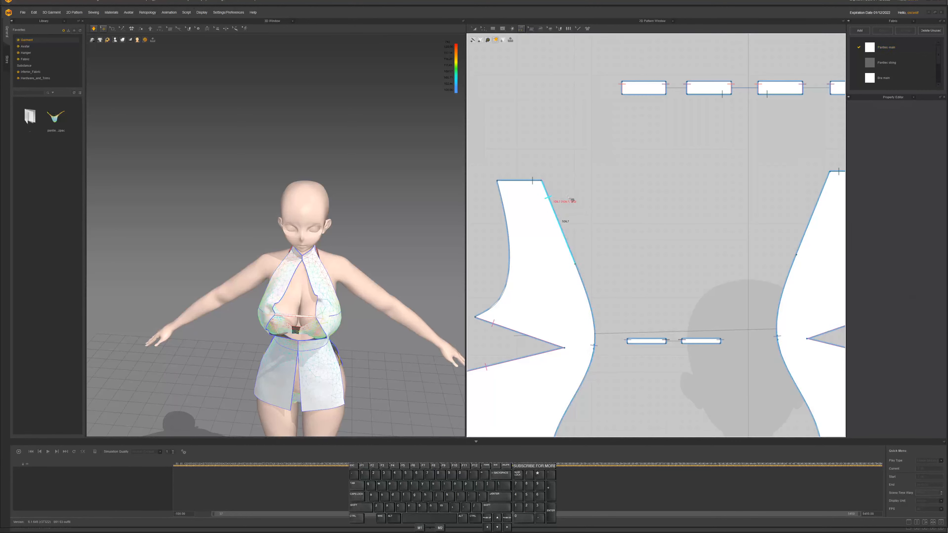
pyautogui.click(816, 201)
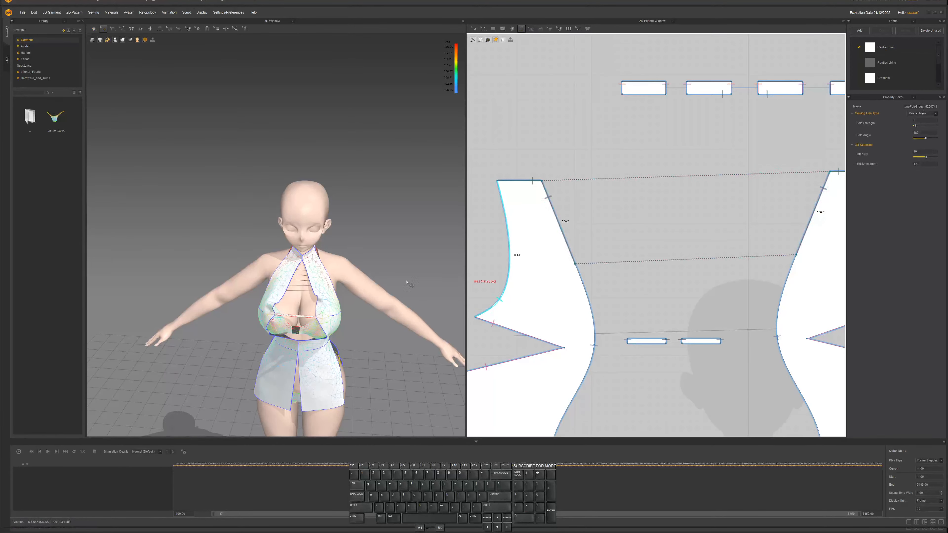
pyautogui.moveTo(347, 314); pyautogui.dragTo(346, 292, button='right')
pyautogui.scroll(1, 343, 307)
pyautogui.press('space')
pyautogui.press('space')
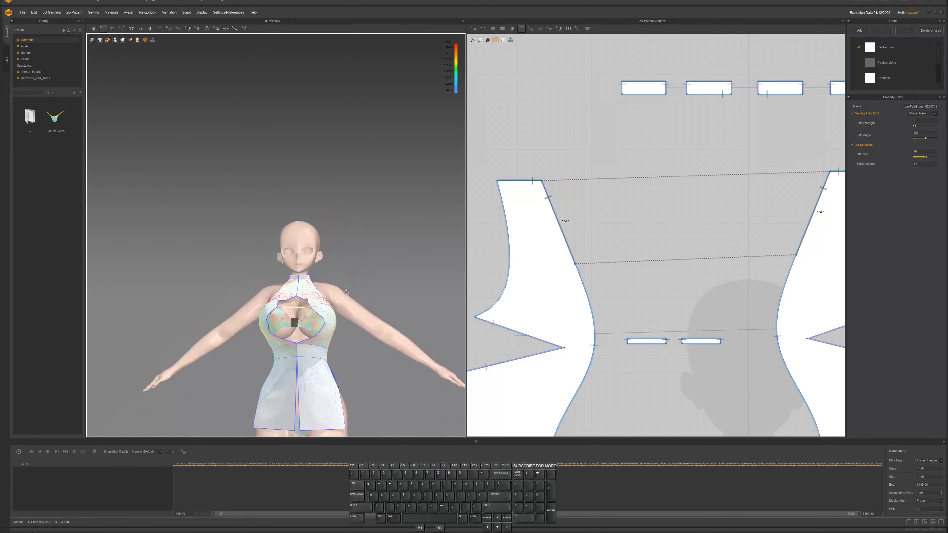
# Delete both thin connecting strips from between the bodice panels
pyautogui.press('space')
pyautogui.click(592, 355)
pyautogui.moveTo(634, 357); pyautogui.dragTo(635, 317, button='middle')
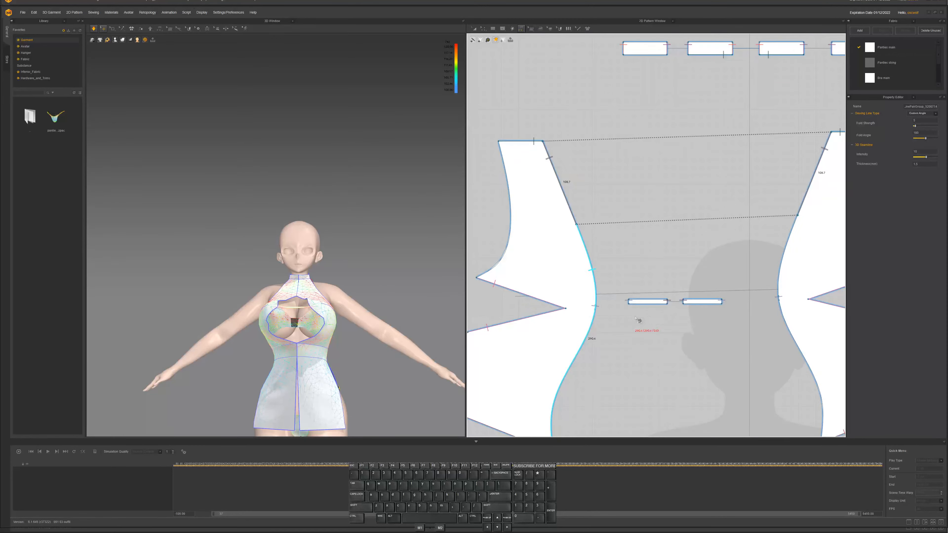
pyautogui.press('a')
pyautogui.click(650, 302)
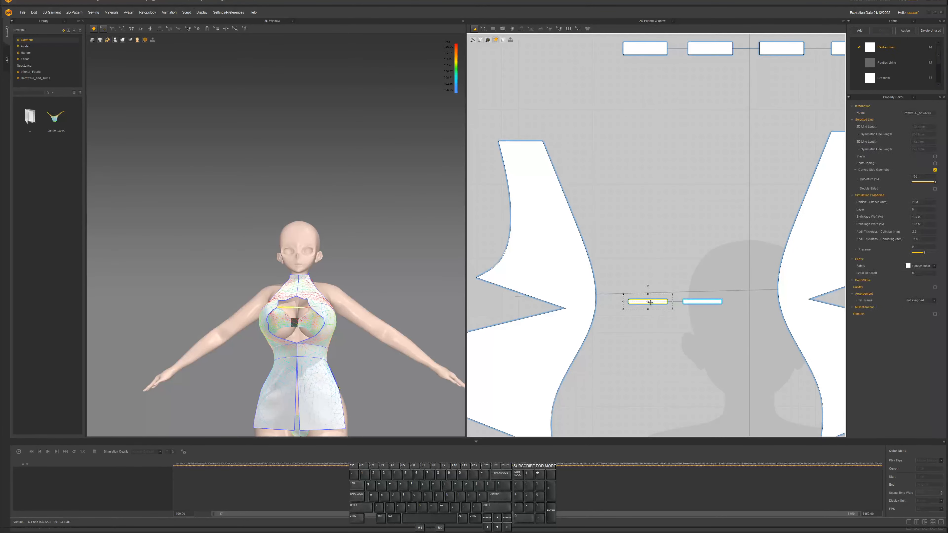
pyautogui.press('Delete')
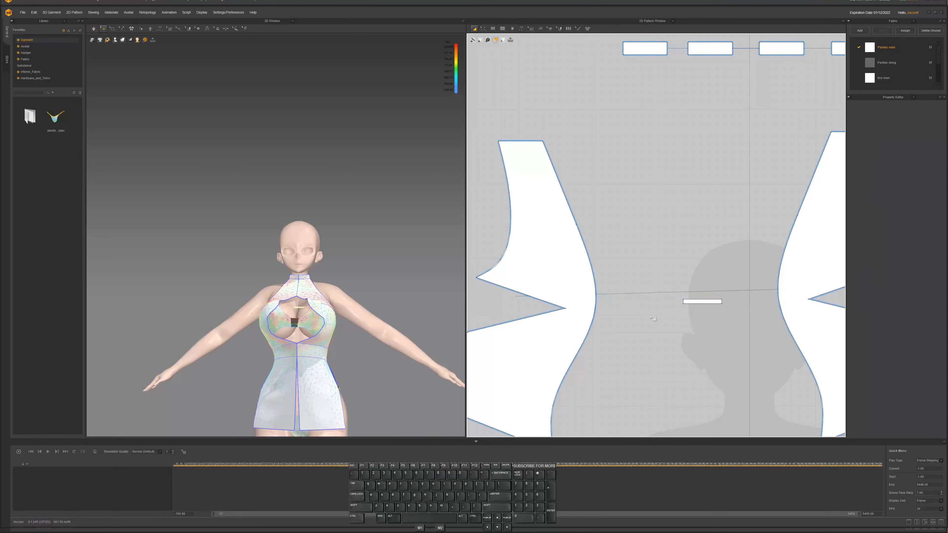
pyautogui.click(692, 303)
pyautogui.press('Delete')
# Simulate the garment without the connecting strips to settle the joined bodice around the chest opening
pyautogui.press('space')
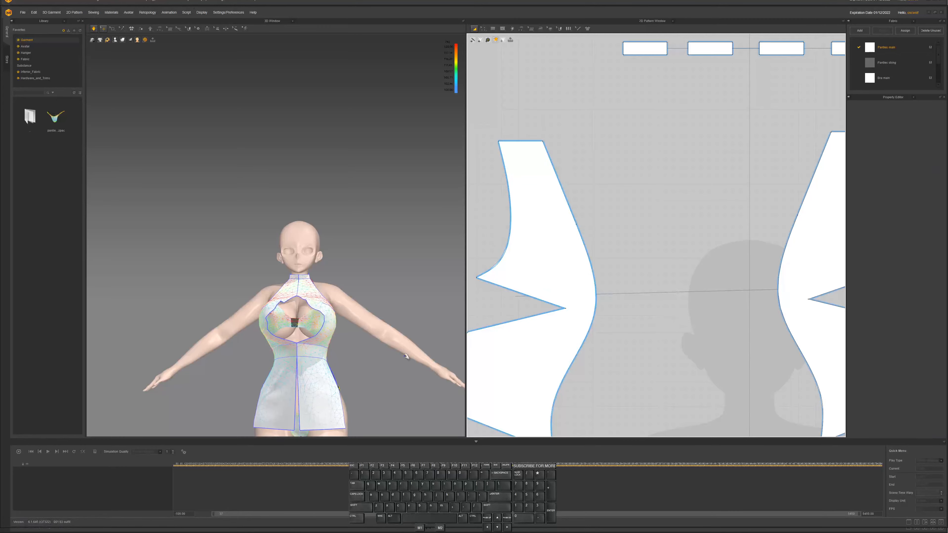
pyautogui.moveTo(328, 342); pyautogui.dragTo(304, 376, button='right')
pyautogui.press('space')
pyautogui.press('space')
pyautogui.scroll(-2, 327, 336)
pyautogui.press('space')
pyautogui.press('space')
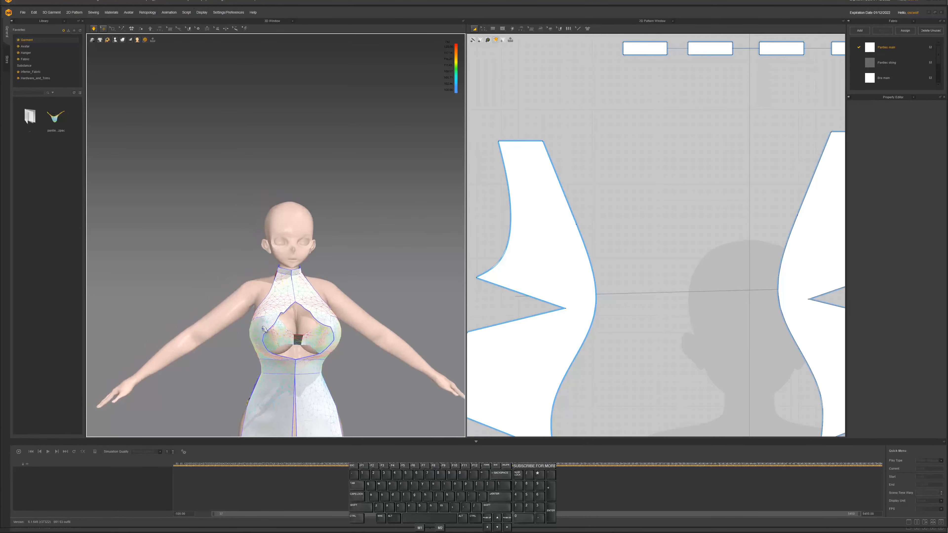
# Shorten the bust dart by moving its tip away from the bodice panel's inner edge, and simulate the garment
pyautogui.scroll(-3, 561, 351)
pyautogui.scroll(6, 630, 339)
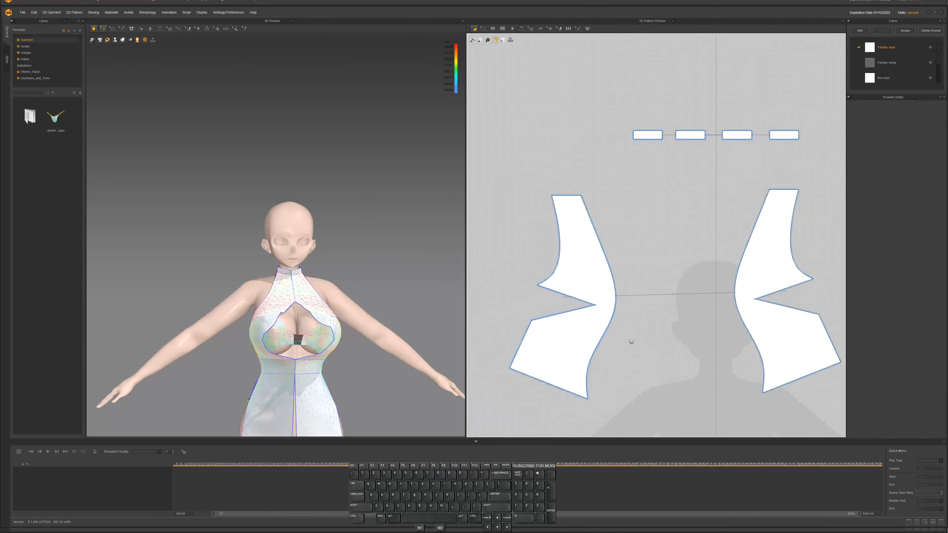
pyautogui.moveTo(674, 341); pyautogui.dragTo(701, 337, button='right')
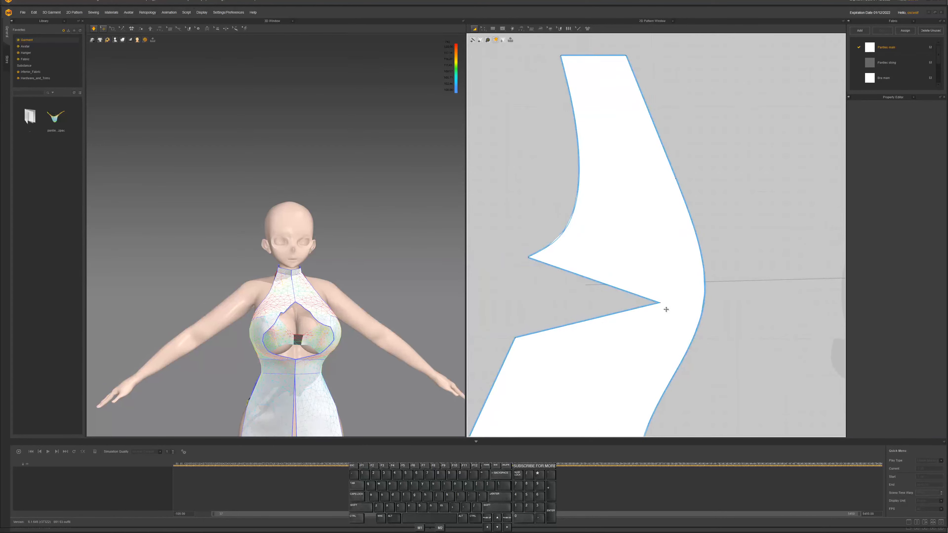
pyautogui.press('z')
pyautogui.moveTo(665, 307); pyautogui.dragTo(624, 303)
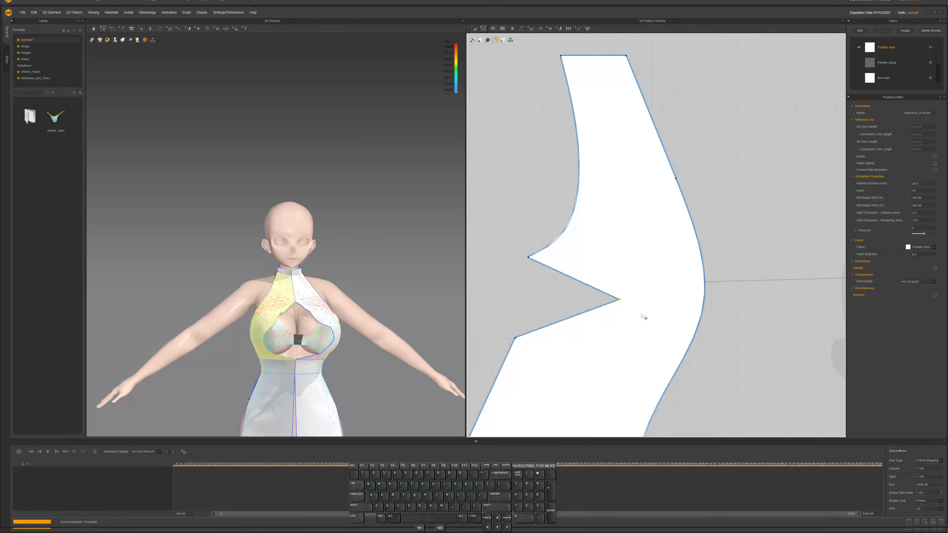
pyautogui.press('space')
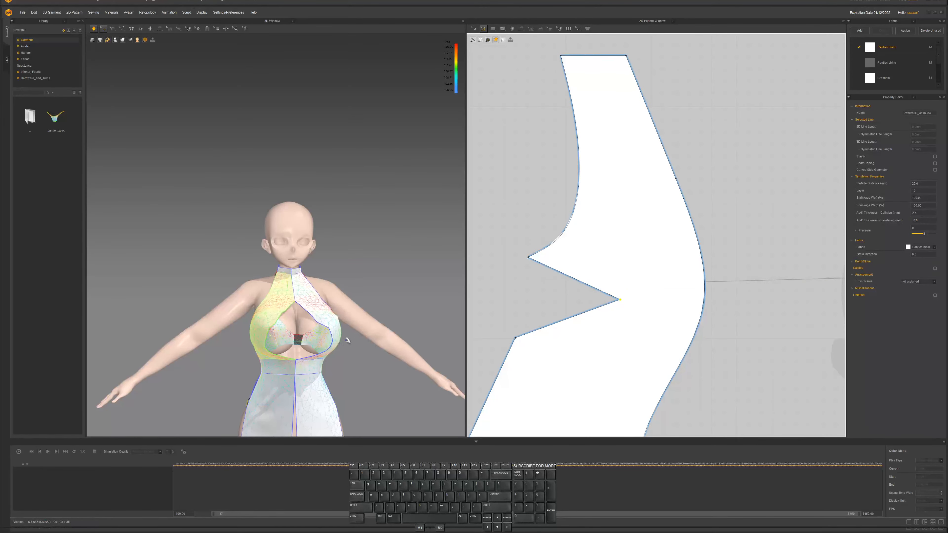
pyautogui.press('space')
pyautogui.moveTo(346, 340)
pyautogui.mouseDown(button='right')
pyautogui.moveTo(372, 318)
pyautogui.moveTo(333, 347)
pyautogui.mouseUp(button='right')
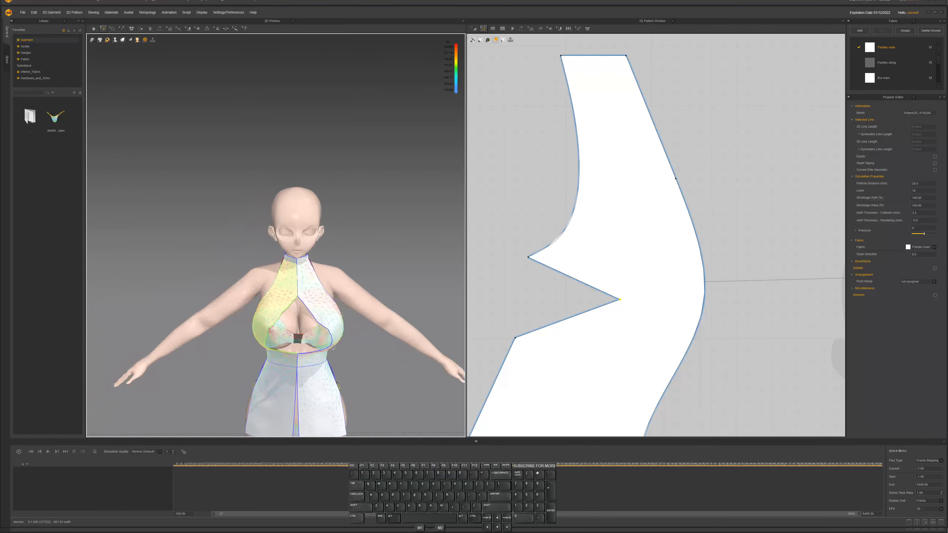
pyautogui.press('space')
pyautogui.click(282, 312)
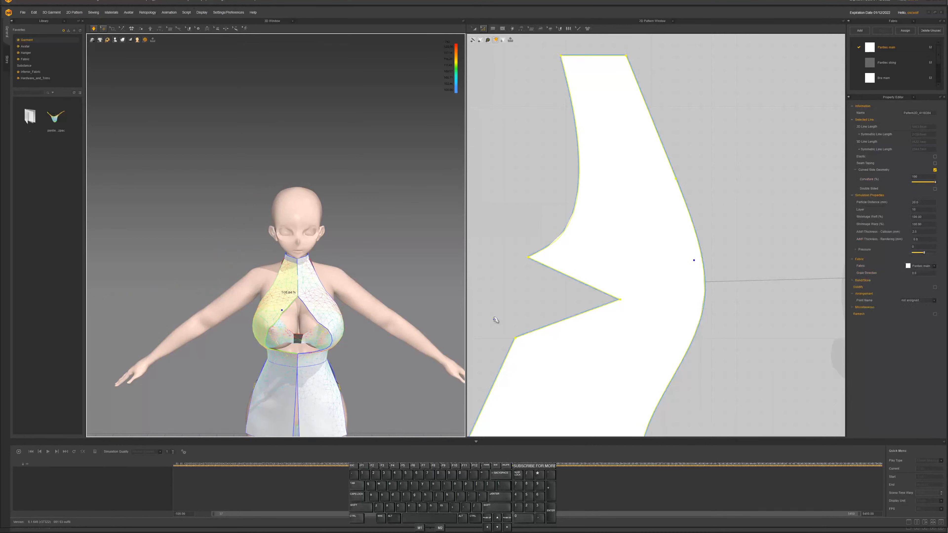
pyautogui.click(737, 257)
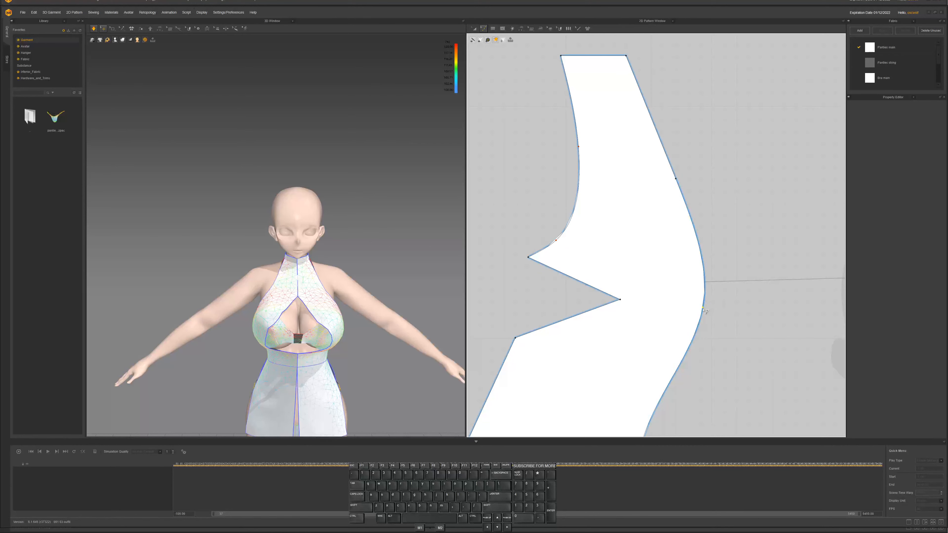
# Move the curve point on the bodice panel's lower inner edge inward to flatten the chest opening's bulge, and simulate the garment
pyautogui.moveTo(703, 310); pyautogui.dragTo(670, 309)
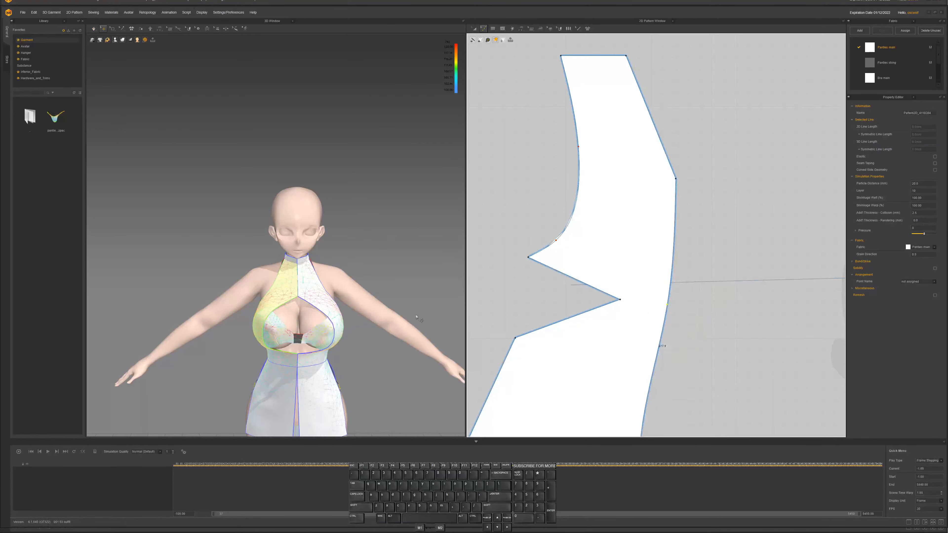
pyautogui.press('space')
pyautogui.moveTo(353, 323)
pyautogui.mouseDown(button='right')
pyautogui.moveTo(349, 339)
pyautogui.moveTo(322, 344)
pyautogui.moveTo(388, 313)
pyautogui.moveTo(352, 302)
pyautogui.moveTo(328, 314)
pyautogui.moveTo(353, 328)
pyautogui.moveTo(413, 312)
pyautogui.moveTo(353, 326)
pyautogui.mouseUp(button='right')
pyautogui.press('space')
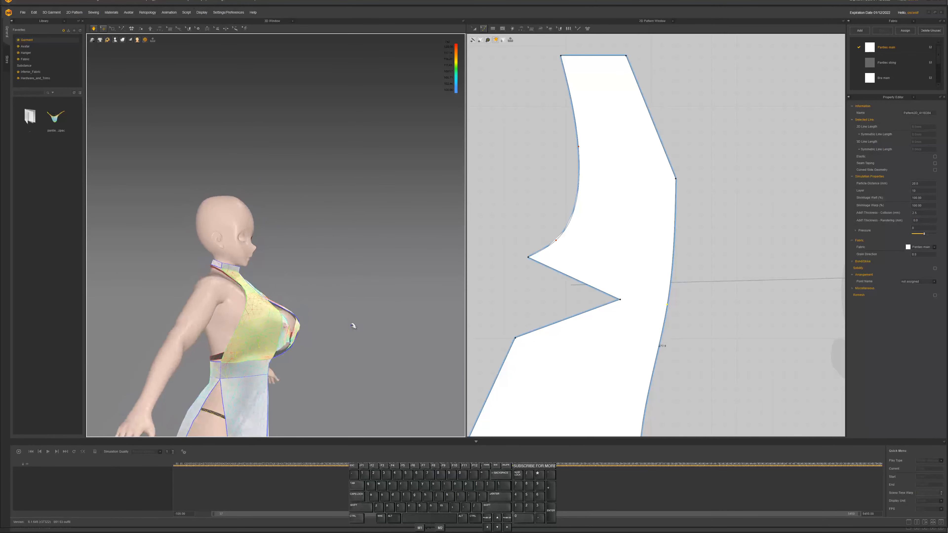
# Lower the bust dart's tip on the bodice panel and check the chest fit
pyautogui.scroll(3, 315, 332)
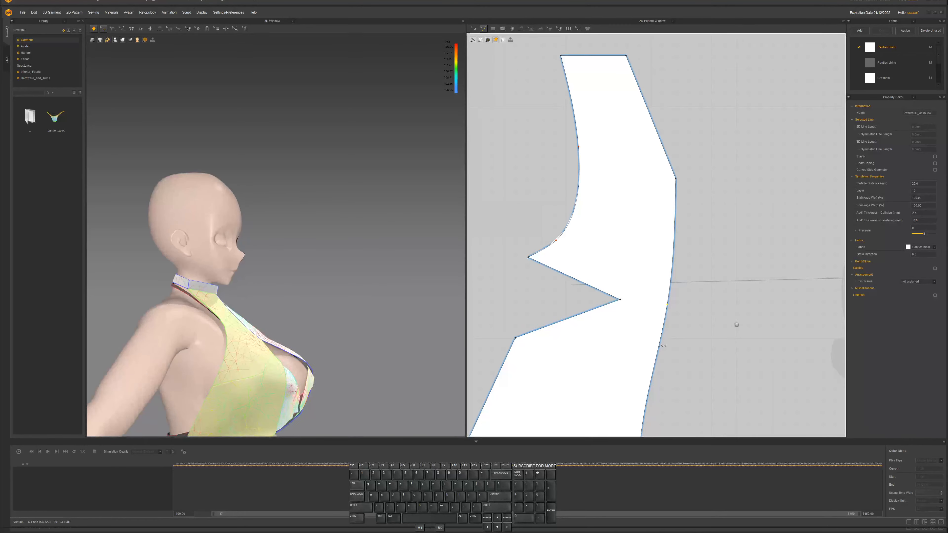
pyautogui.moveTo(740, 313); pyautogui.dragTo(769, 237, button='middle')
pyautogui.click(278, 388)
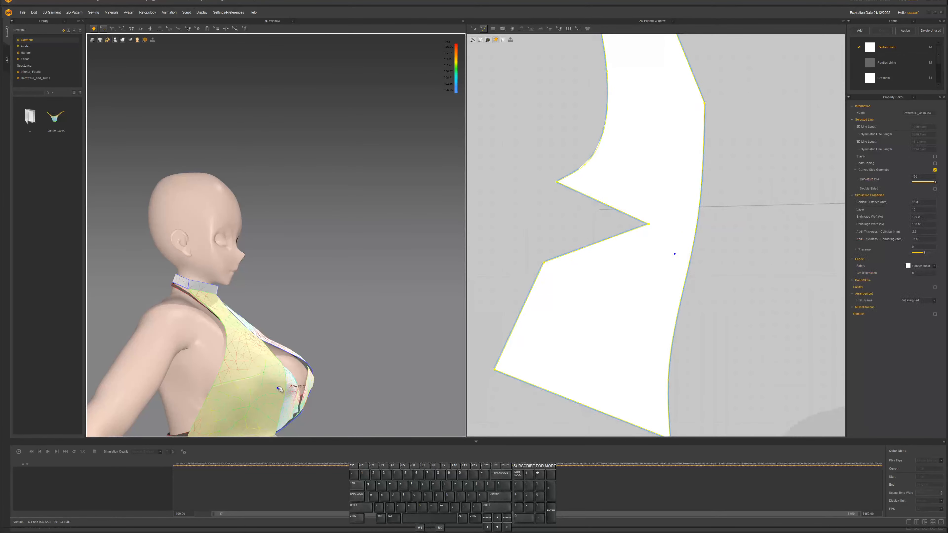
pyautogui.click(705, 240)
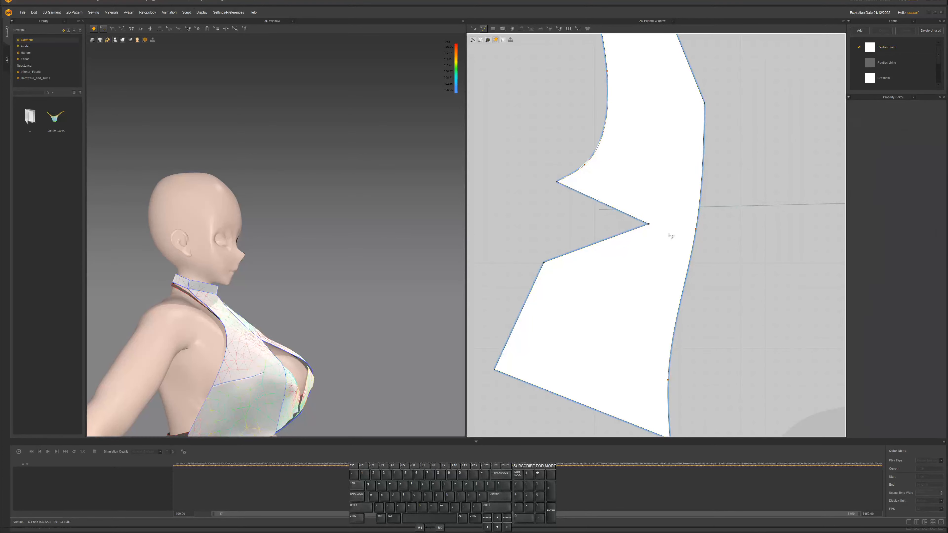
pyautogui.moveTo(654, 229); pyautogui.dragTo(646, 255)
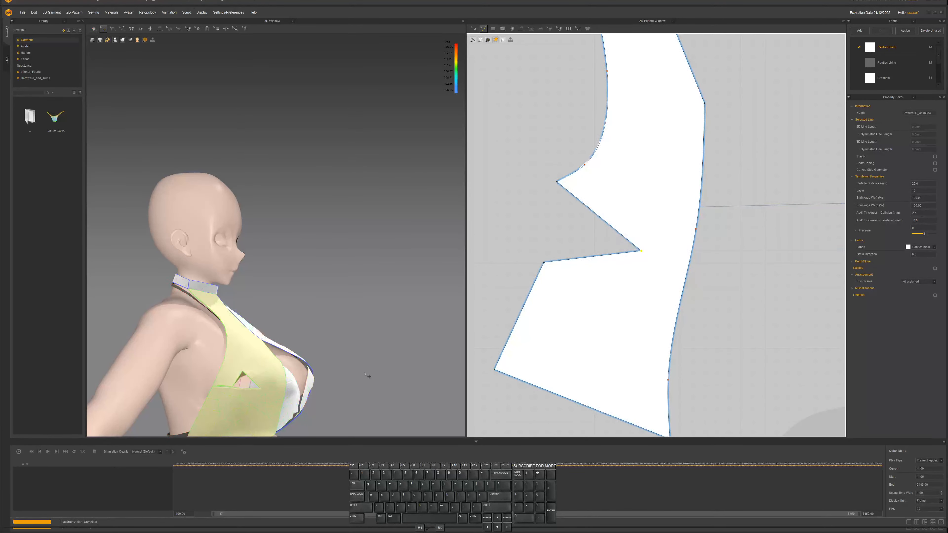
pyautogui.moveTo(338, 370); pyautogui.dragTo(298, 358, button='right')
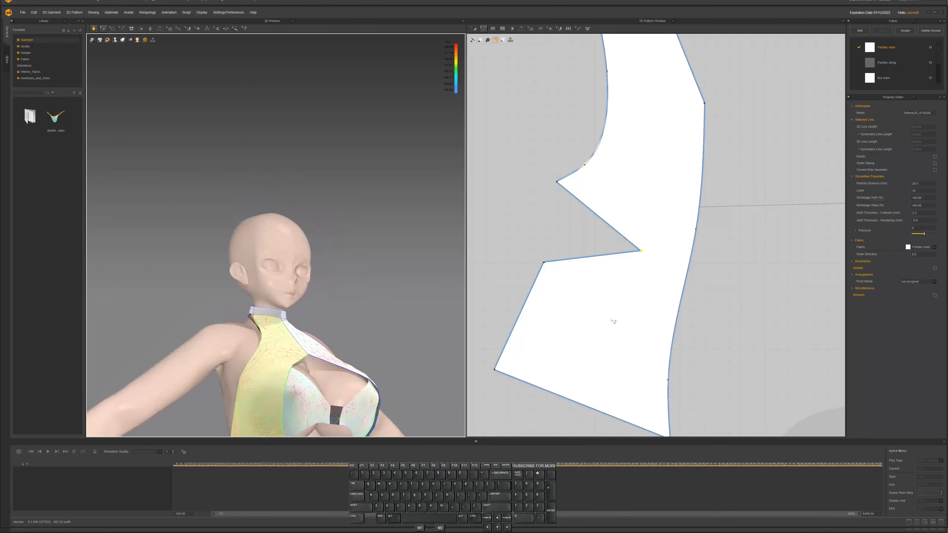
# Lengthen the bust dart by moving its tip toward the inner edge, fine-tune the tip's height, and simulate the garment
pyautogui.moveTo(642, 252); pyautogui.dragTo(660, 264)
pyautogui.press('space')
pyautogui.moveTo(323, 375); pyautogui.dragTo(411, 370, button='right')
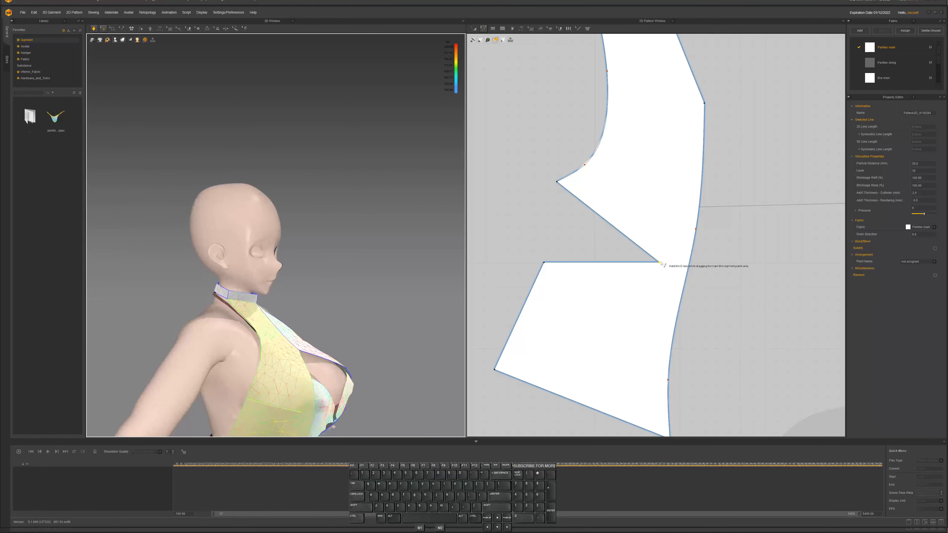
pyautogui.moveTo(660, 264); pyautogui.dragTo(662, 251)
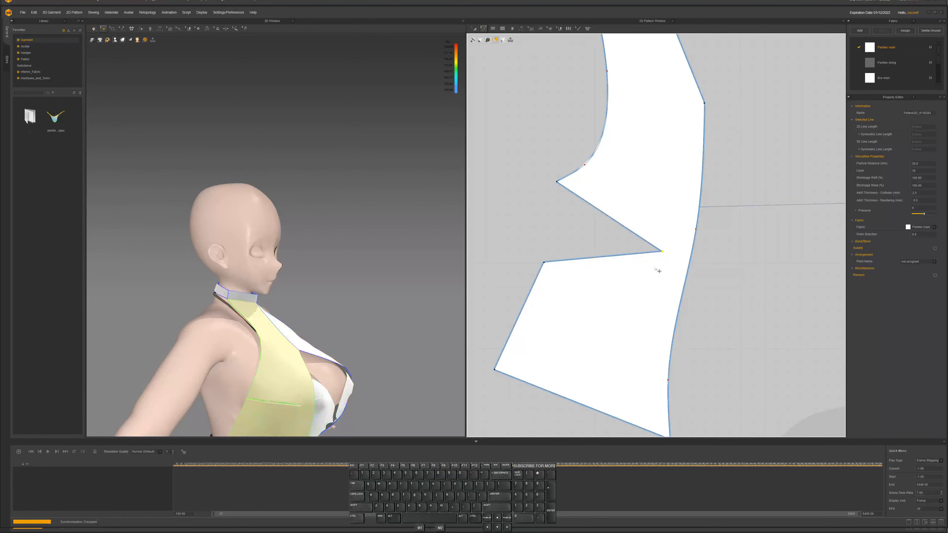
pyautogui.press('space')
pyautogui.moveTo(385, 368); pyautogui.dragTo(339, 327, button='right')
pyautogui.press('space')
# Curve the bodice panel's inner edge inward just below the upper chest corner to round the front opening, and inspect it from the side
pyautogui.moveTo(714, 193); pyautogui.dragTo(645, 312, button='middle')
pyautogui.scroll(2, 657, 289)
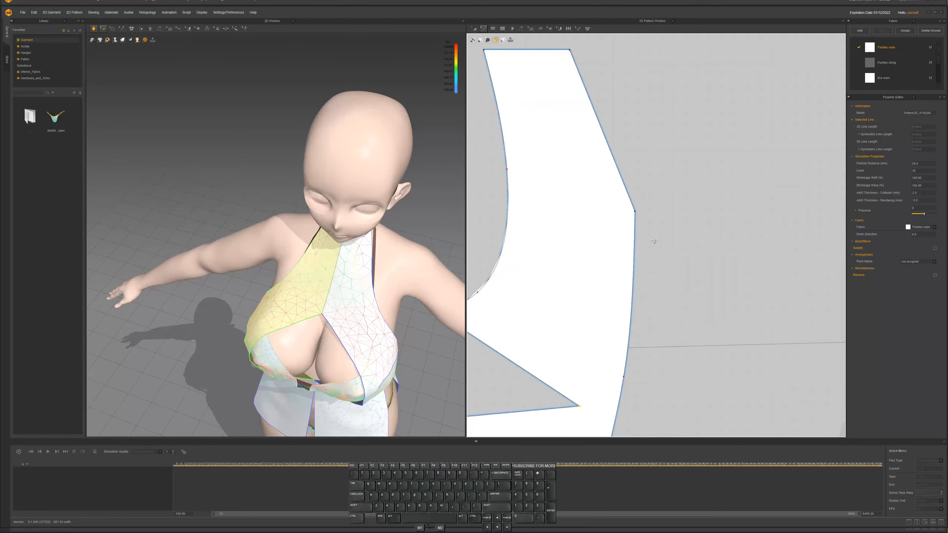
pyautogui.click(651, 239)
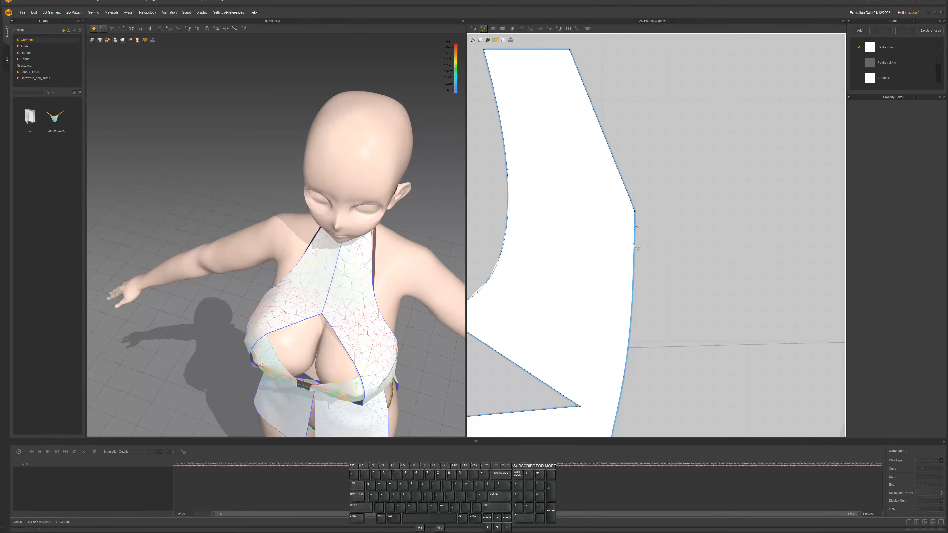
pyautogui.moveTo(636, 249); pyautogui.dragTo(629, 224)
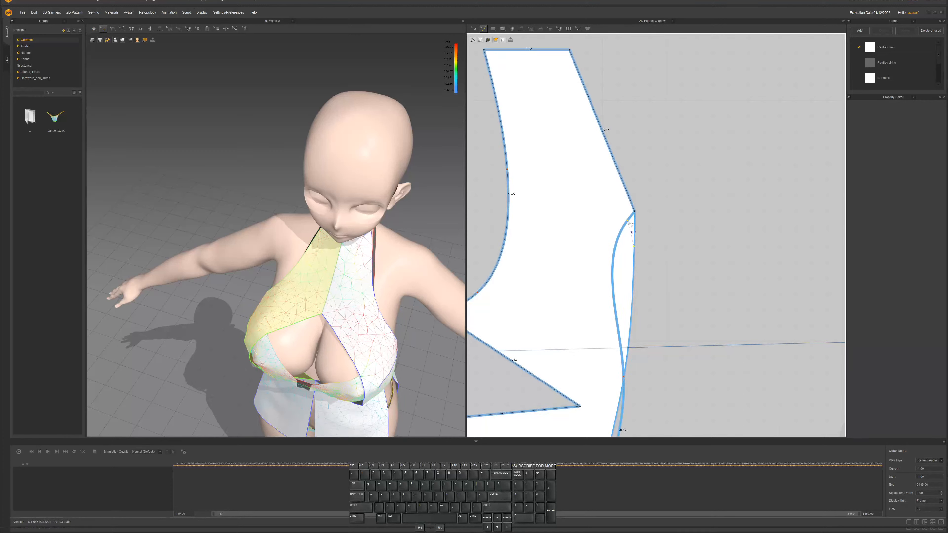
pyautogui.click(657, 237)
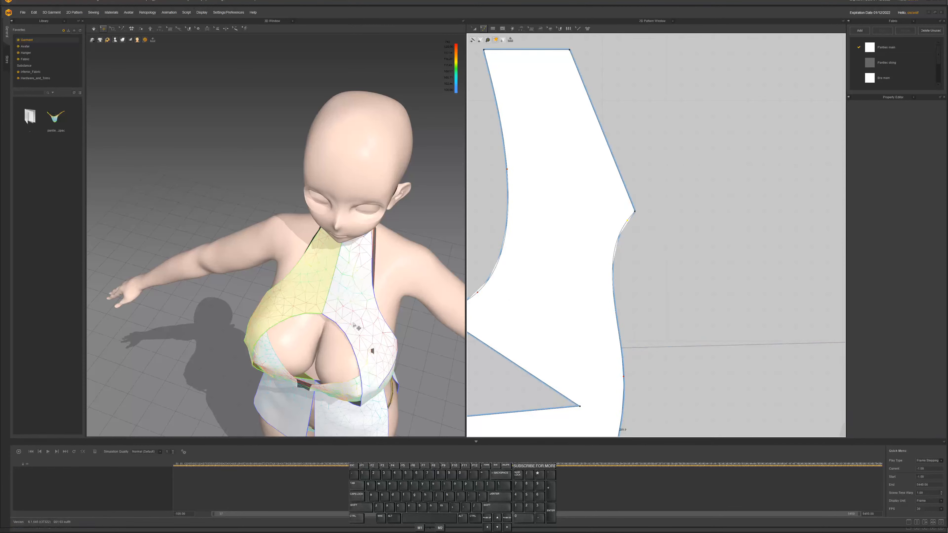
pyautogui.moveTo(357, 327); pyautogui.dragTo(386, 311, button='right')
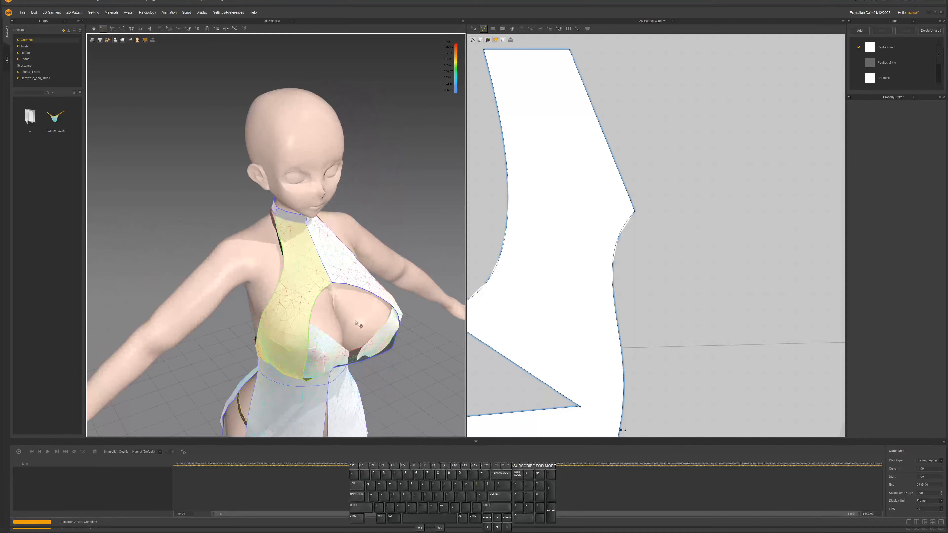
pyautogui.moveTo(358, 324); pyautogui.dragTo(389, 296, button='right')
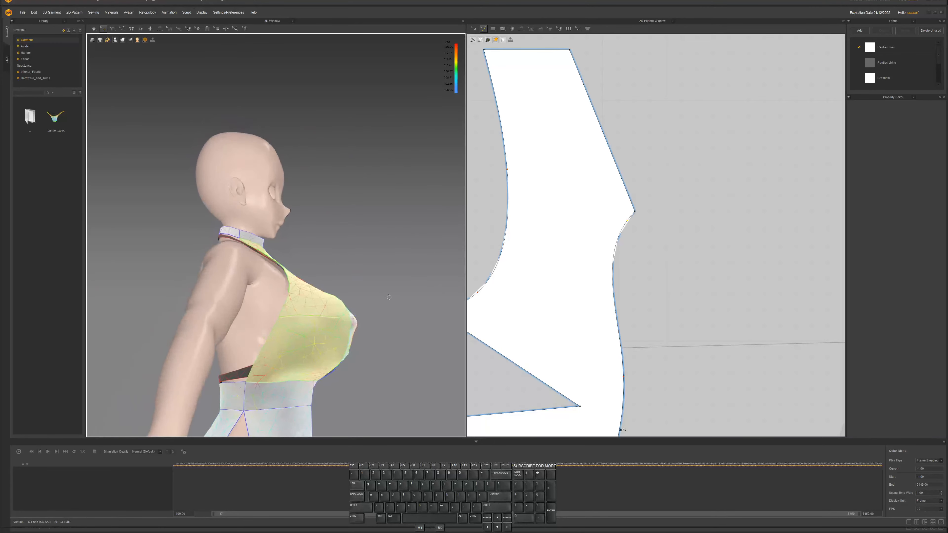
pyautogui.moveTo(318, 339); pyautogui.dragTo(360, 264, button='middle')
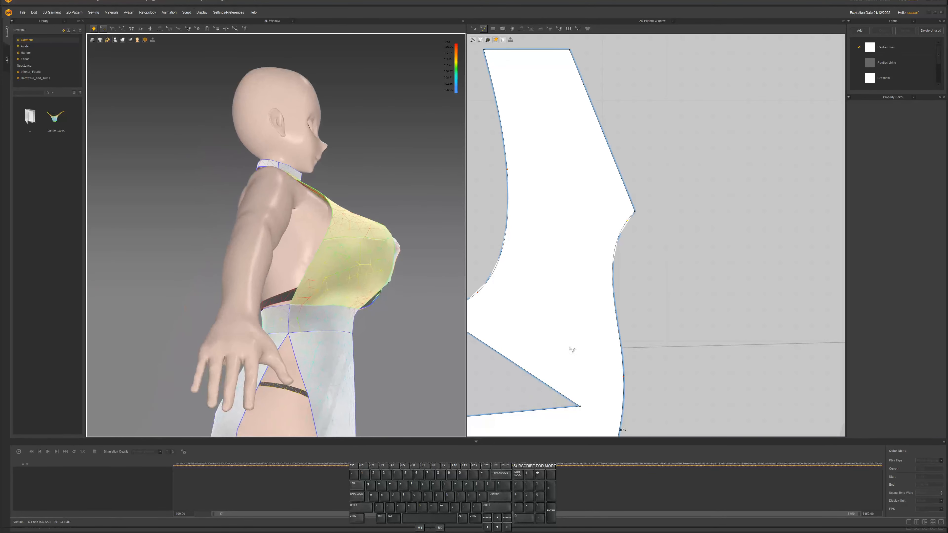
# Curve the bodice panel's outer edge below the dart inward, smooth the curve near the dart corner, and simulate the garment
pyautogui.scroll(-3, 571, 350)
pyautogui.moveTo(544, 409)
pyautogui.mouseDown(button='middle')
pyautogui.moveTo(549, 385)
pyautogui.moveTo(630, 324)
pyautogui.mouseUp(button='middle')
pyautogui.moveTo(567, 369); pyautogui.dragTo(575, 320, button='middle')
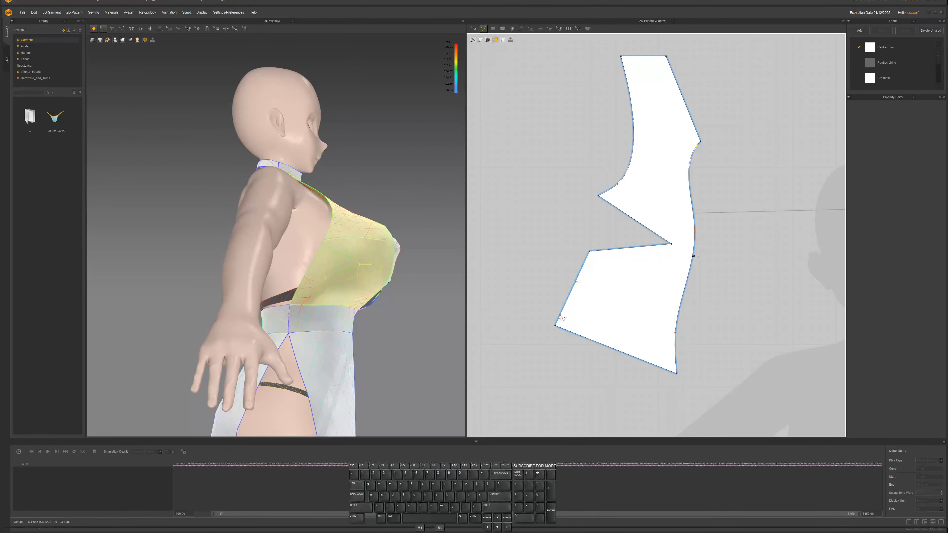
pyautogui.moveTo(560, 315); pyautogui.dragTo(584, 329)
pyautogui.click(381, 328)
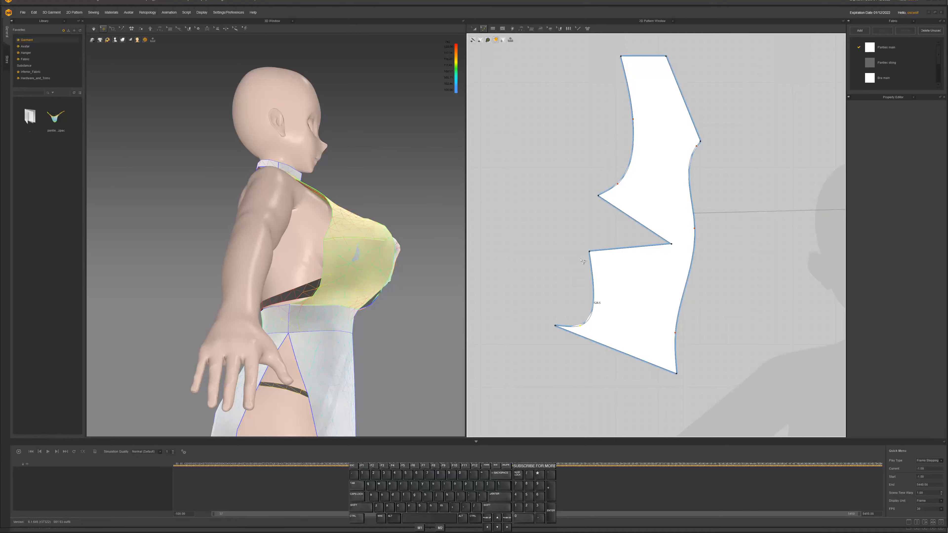
pyautogui.scroll(4, 582, 261)
pyautogui.moveTo(612, 283); pyautogui.dragTo(606, 282)
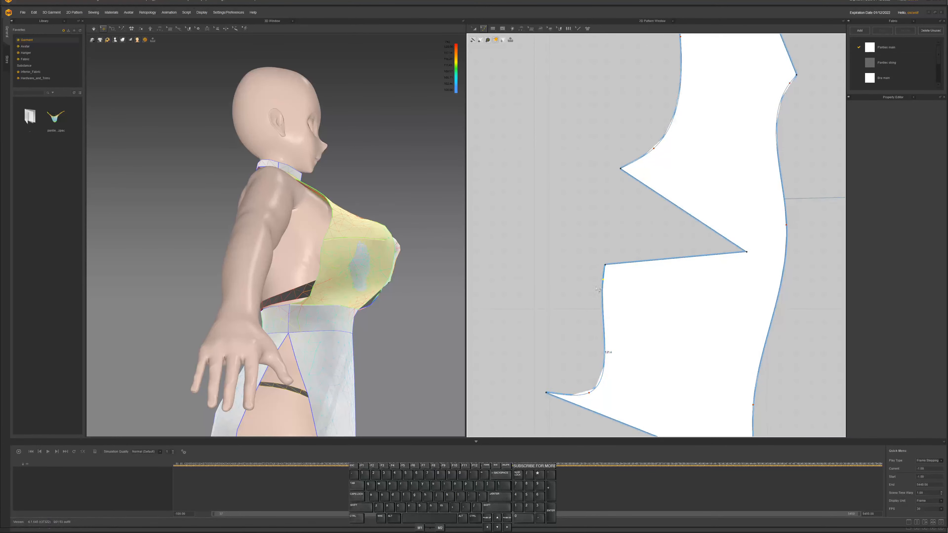
pyautogui.press('space')
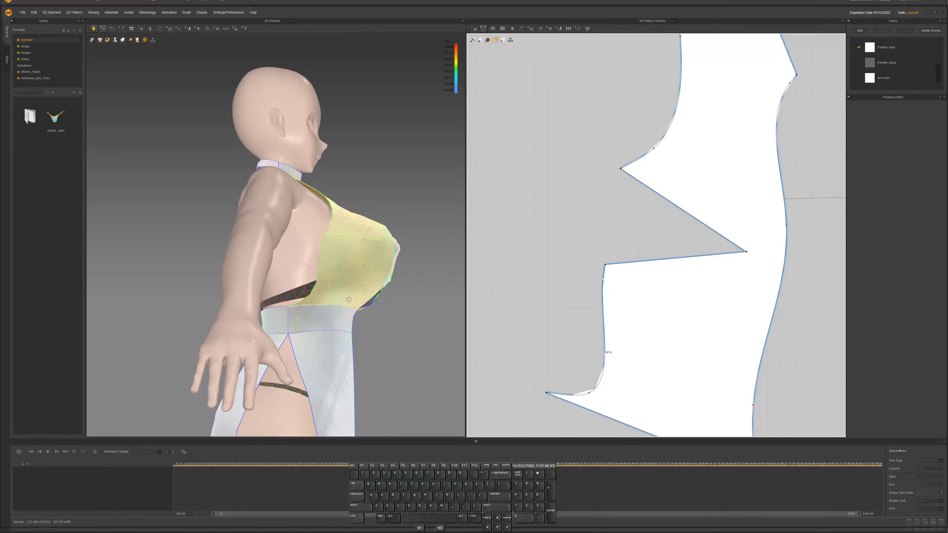
pyautogui.moveTo(349, 299); pyautogui.dragTo(348, 297, button='right')
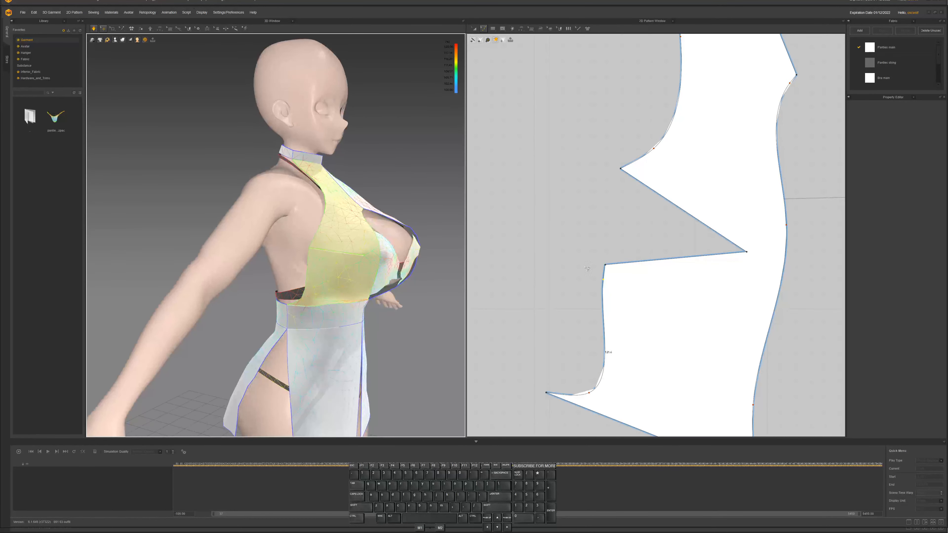
# Move the bust dart's upper and lower outer corners inward to narrow the bodice side, and simulate the garment
pyautogui.scroll(2, 620, 204)
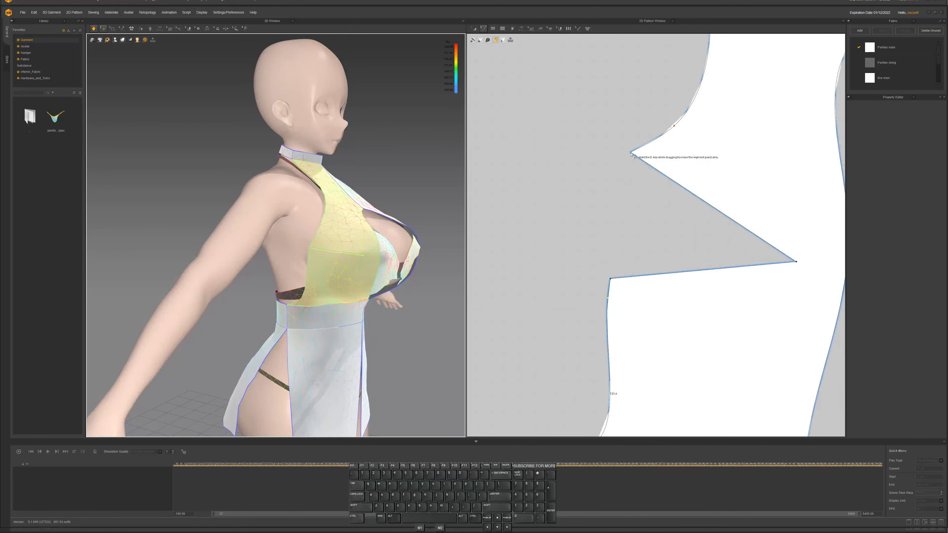
pyautogui.moveTo(631, 155); pyautogui.dragTo(656, 173)
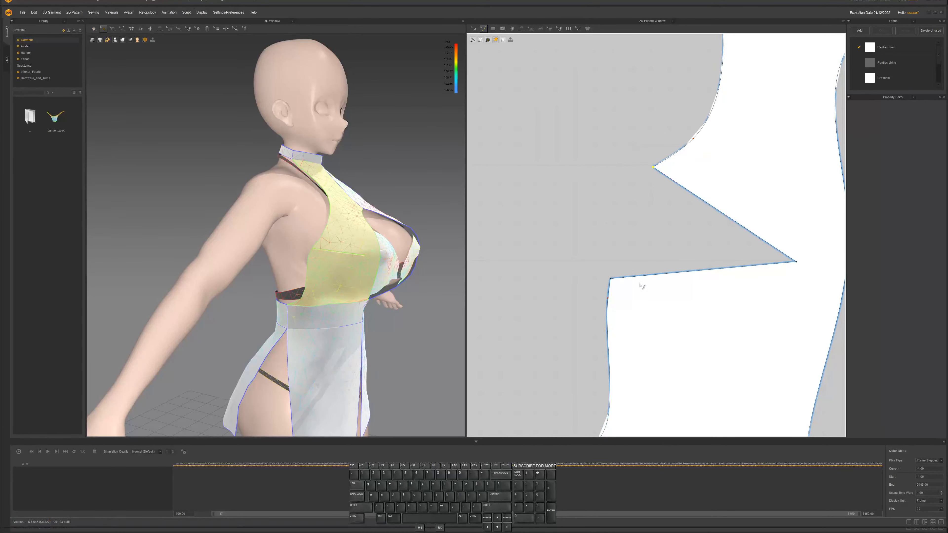
pyautogui.moveTo(612, 280); pyautogui.dragTo(651, 278)
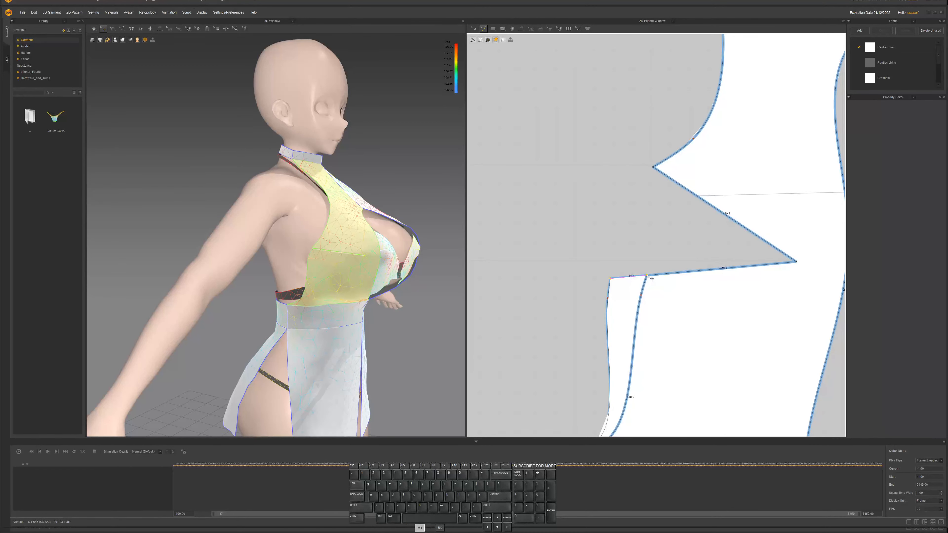
pyautogui.moveTo(651, 278); pyautogui.dragTo(632, 279)
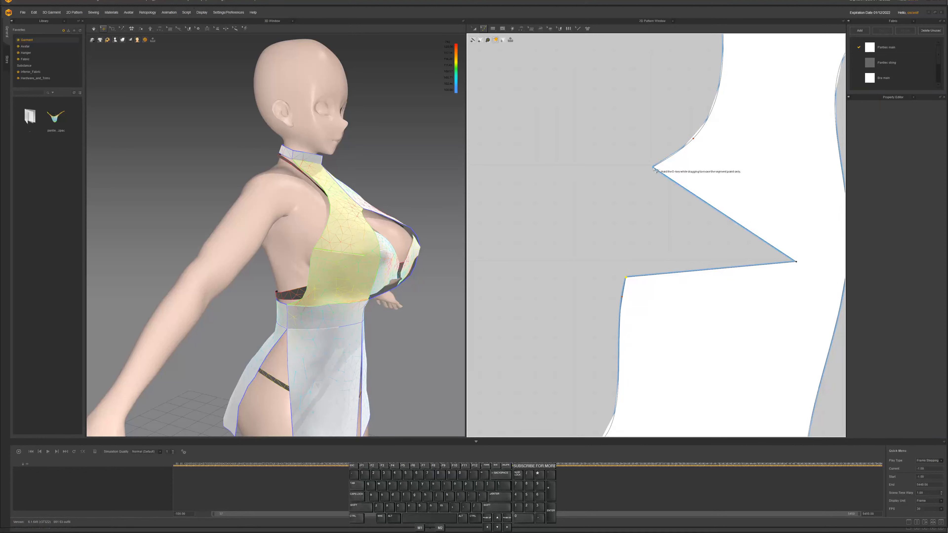
pyautogui.moveTo(657, 172); pyautogui.dragTo(669, 176)
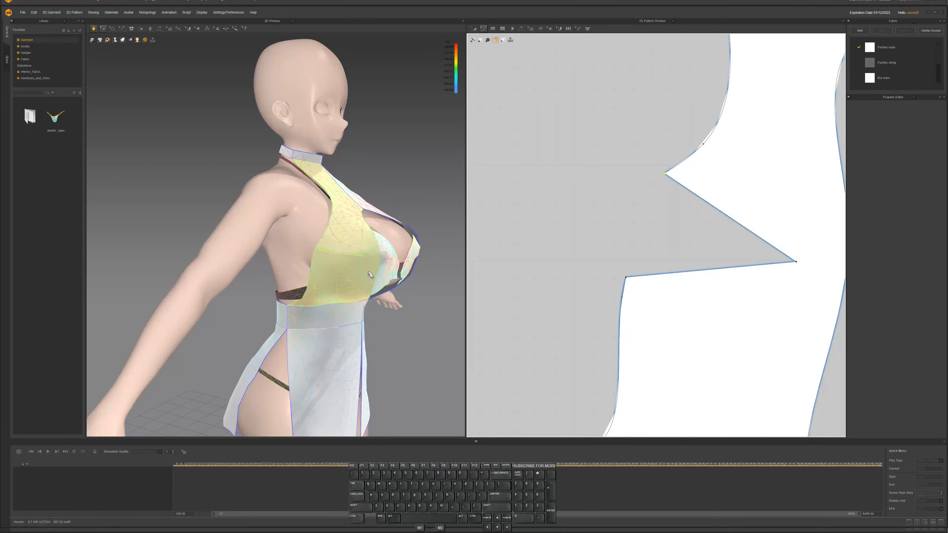
pyautogui.moveTo(370, 274)
pyautogui.mouseDown(button='right')
pyautogui.moveTo(382, 275)
pyautogui.moveTo(334, 283)
pyautogui.moveTo(357, 282)
pyautogui.mouseUp(button='right')
pyautogui.press('space')
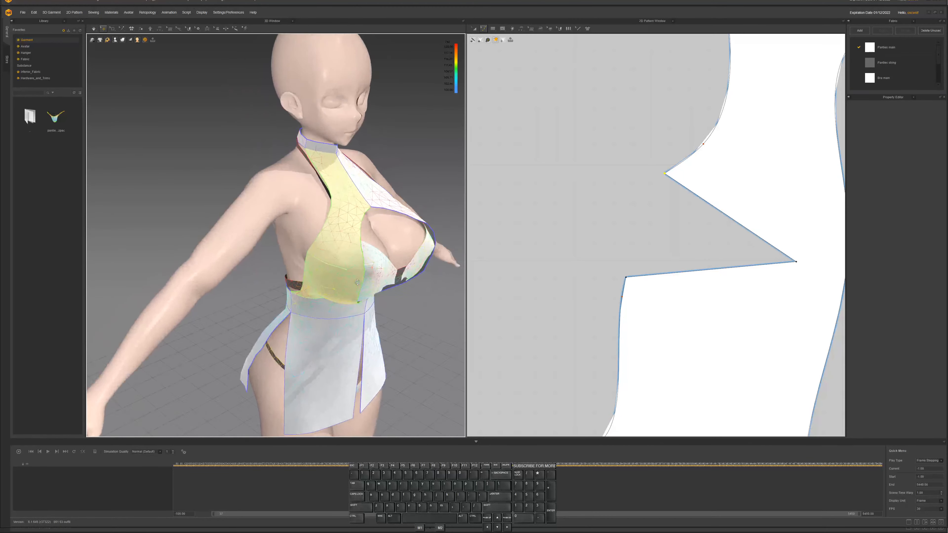
pyautogui.press('space')
pyautogui.scroll(1, 357, 239)
pyautogui.moveTo(357, 239); pyautogui.dragTo(332, 278, button='middle')
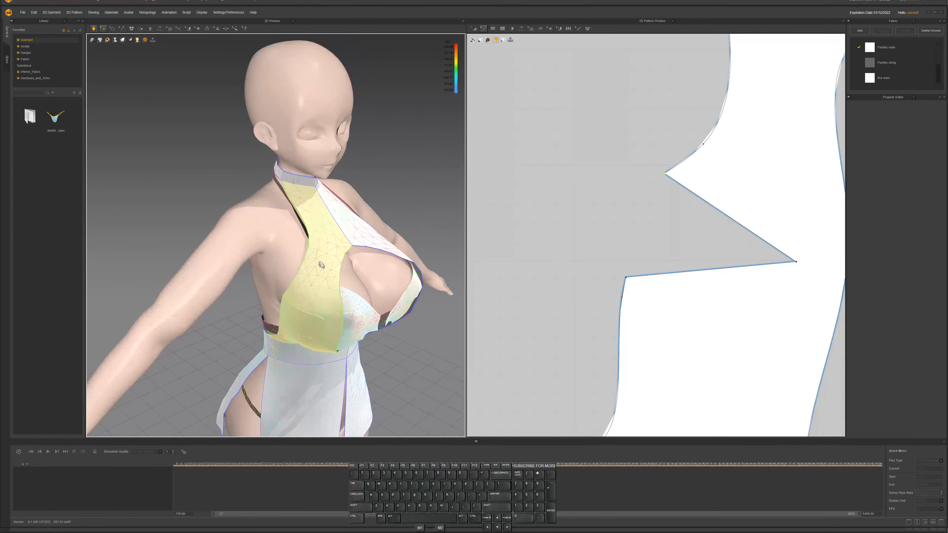
pyautogui.moveTo(321, 265)
pyautogui.mouseDown(button='right')
pyautogui.moveTo(337, 262)
pyautogui.moveTo(322, 262)
pyautogui.mouseUp(button='right')
pyautogui.scroll(-2, 343, 245)
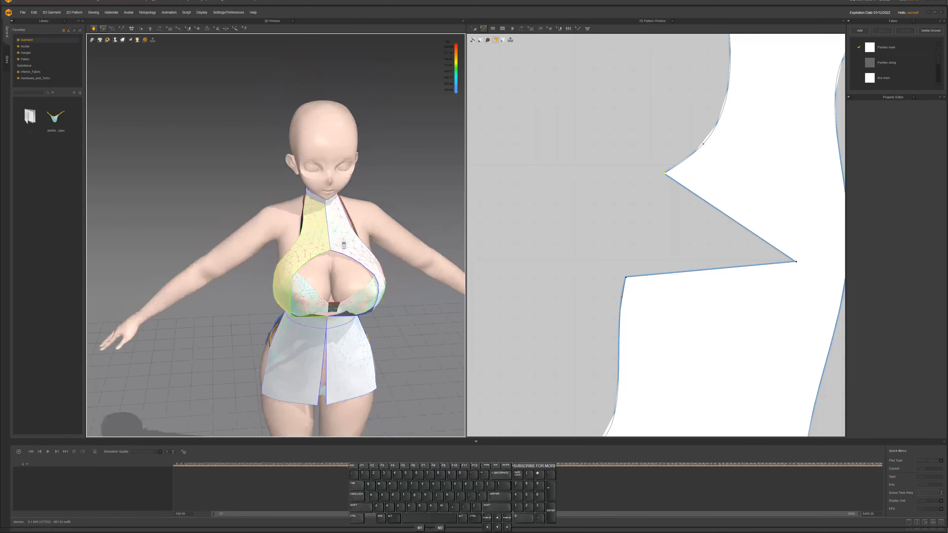
# Reshape the bodice panel's outer edge above the dart into a deeper, smooth armhole curve by adjusting its curve points
pyautogui.moveTo(598, 214); pyautogui.dragTo(551, 316, button='middle')
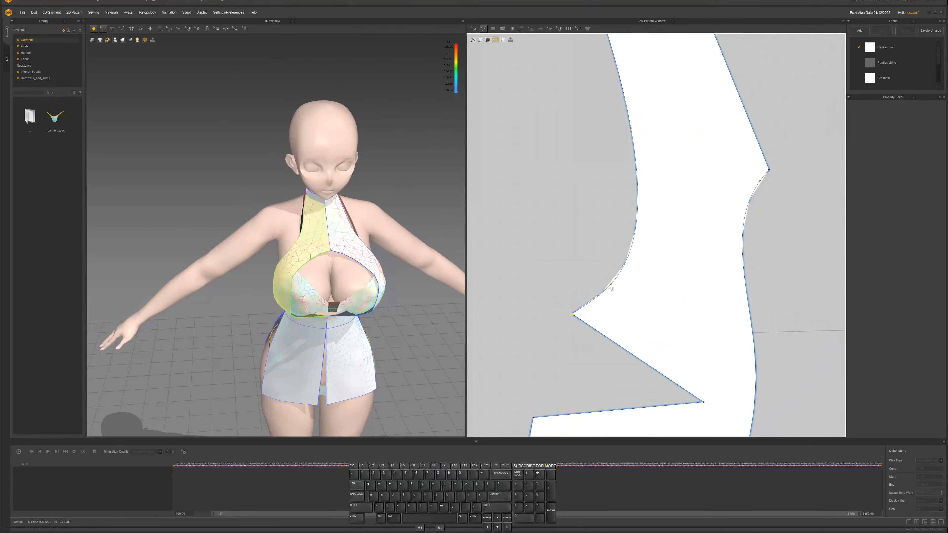
pyautogui.moveTo(611, 285); pyautogui.dragTo(605, 280)
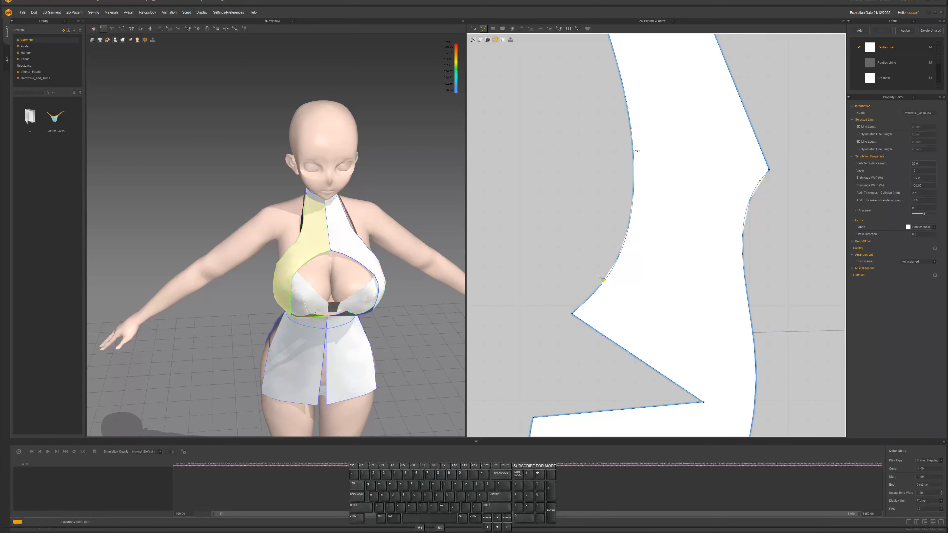
pyautogui.moveTo(598, 220); pyautogui.dragTo(551, 321, button='middle')
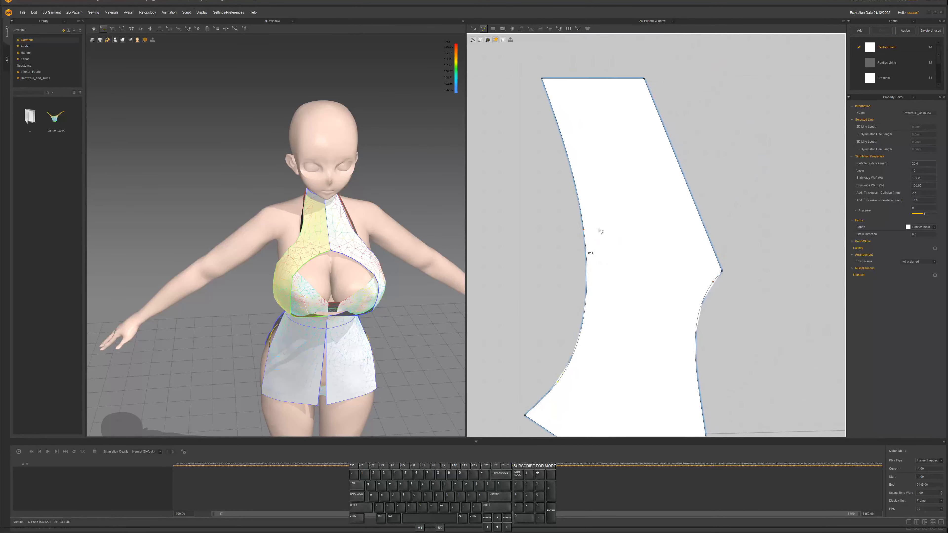
pyautogui.moveTo(587, 234); pyautogui.dragTo(629, 208)
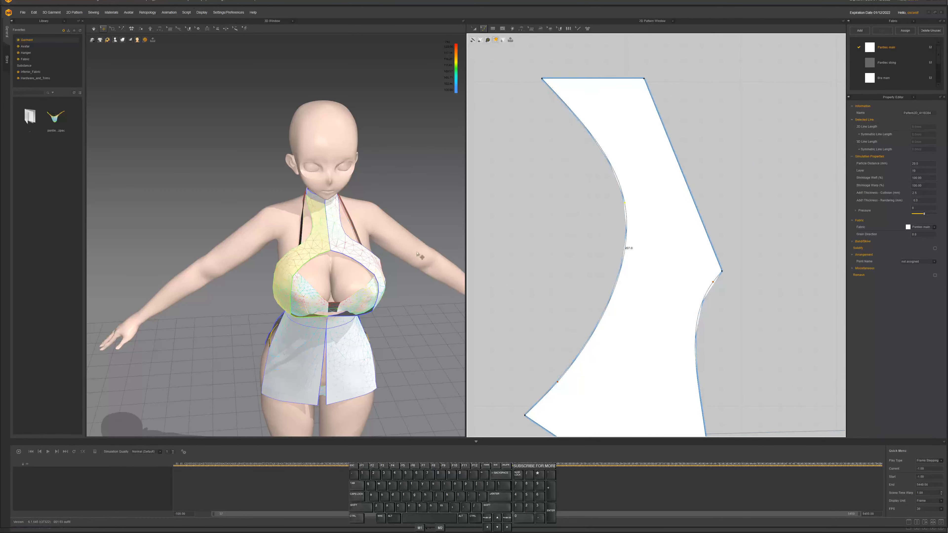
pyautogui.moveTo(579, 220); pyautogui.dragTo(586, 281, button='middle')
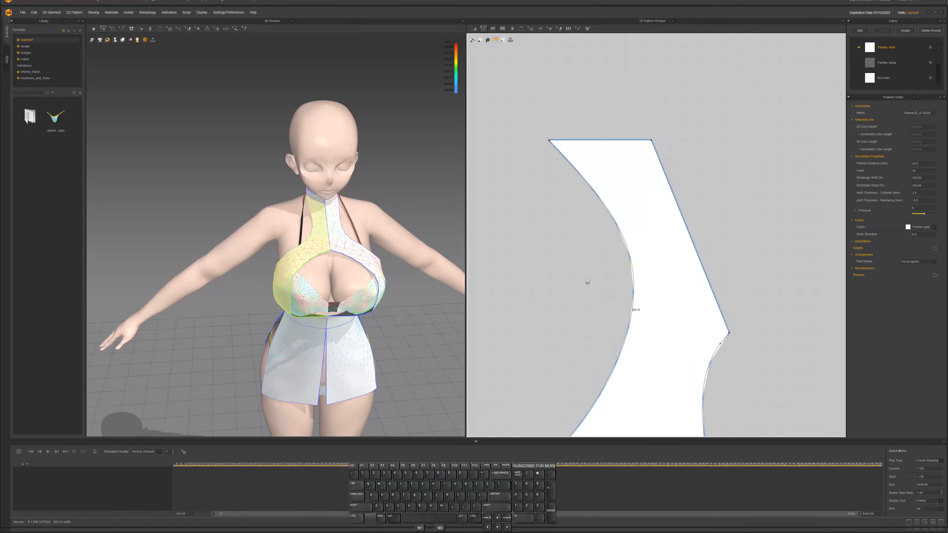
pyautogui.click(634, 269)
pyautogui.moveTo(636, 268); pyautogui.dragTo(589, 216)
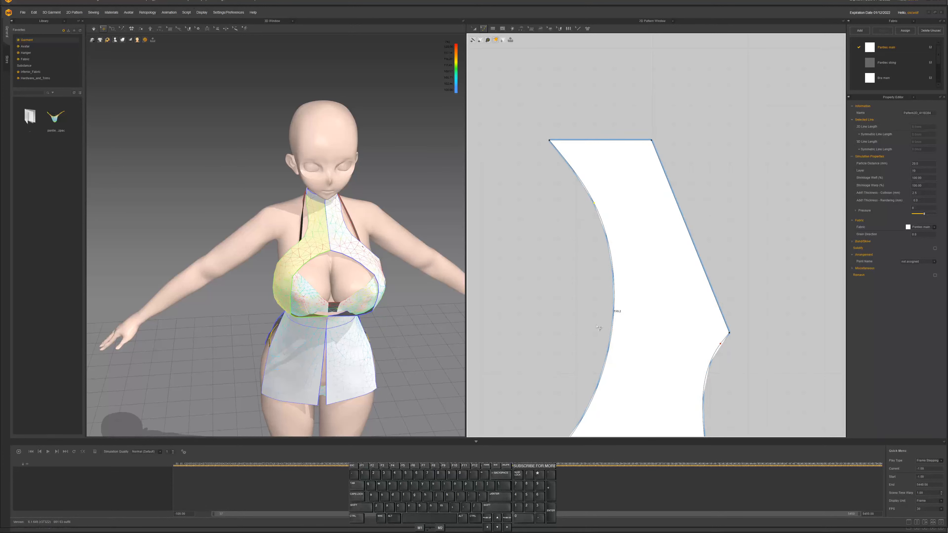
# Smooth the bodice panel's armhole edge by nudging its middle curve point outward and deleting the upper curve point, and simulate the garment
pyautogui.scroll(-3, 605, 317)
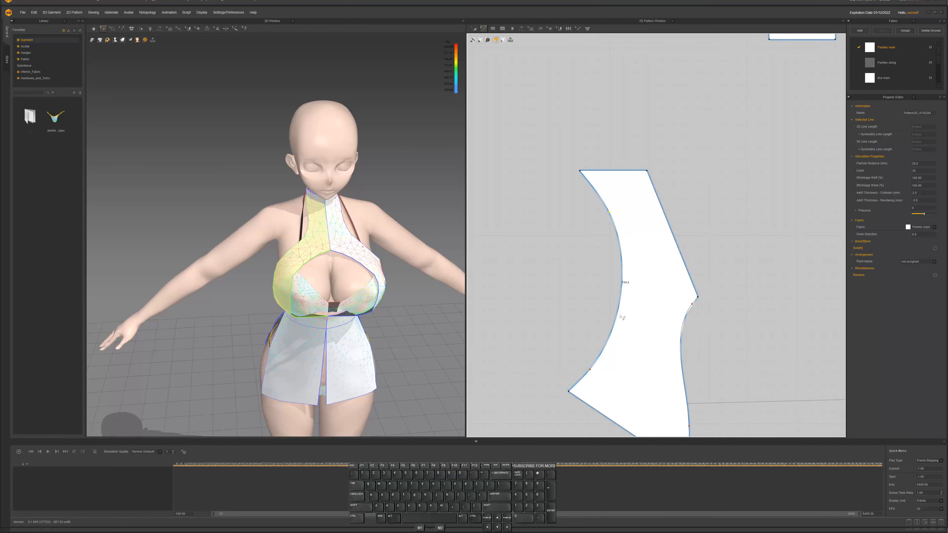
pyautogui.moveTo(621, 303); pyautogui.dragTo(612, 294)
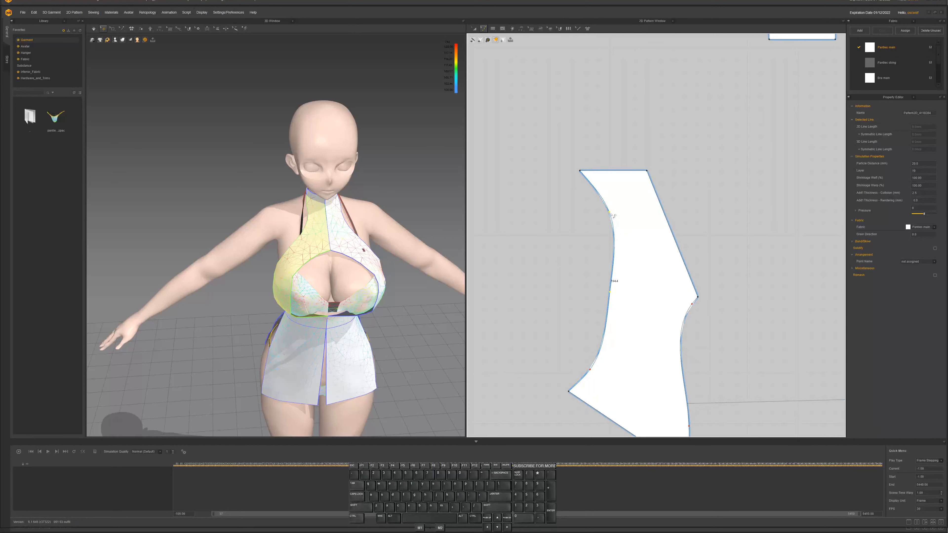
pyautogui.press('Delete')
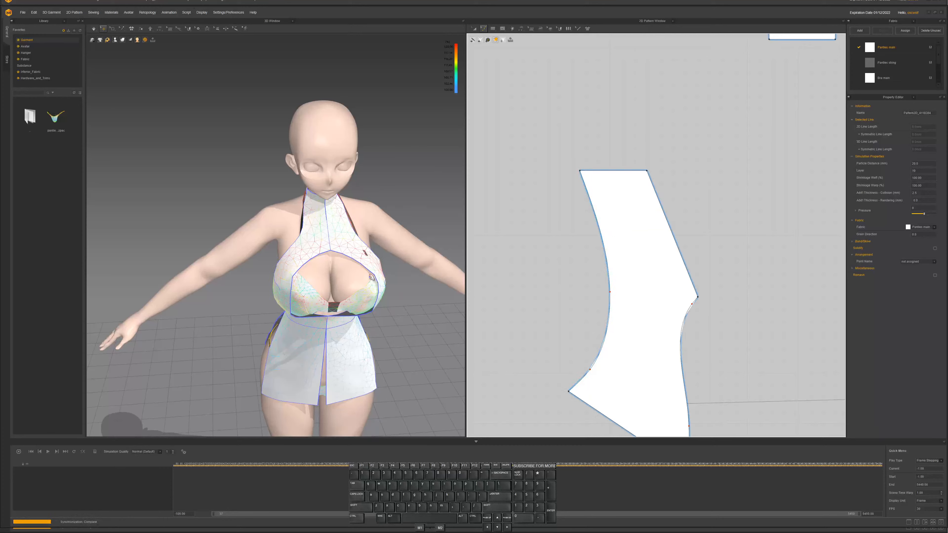
pyautogui.press('space')
pyautogui.moveTo(363, 277); pyautogui.dragTo(317, 255, button='right')
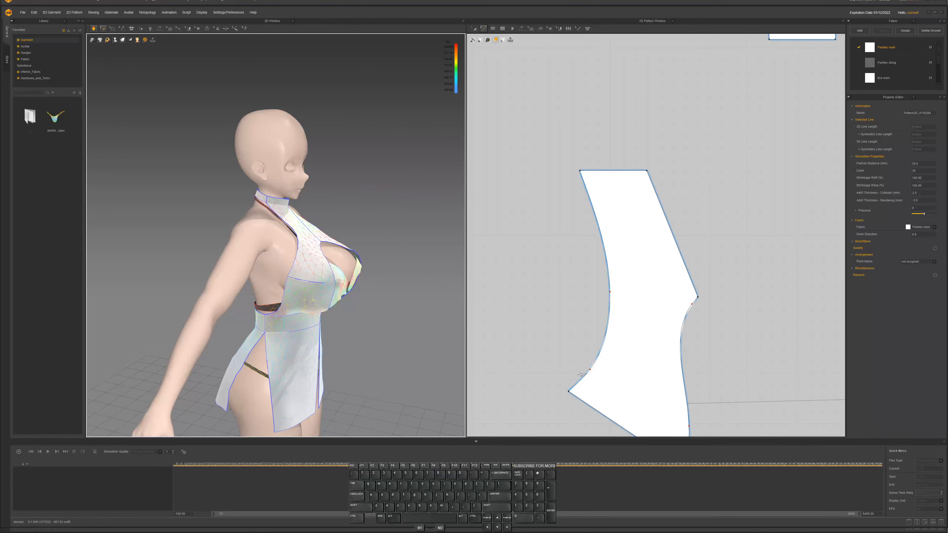
pyautogui.moveTo(356, 299); pyautogui.dragTo(297, 268, button='right')
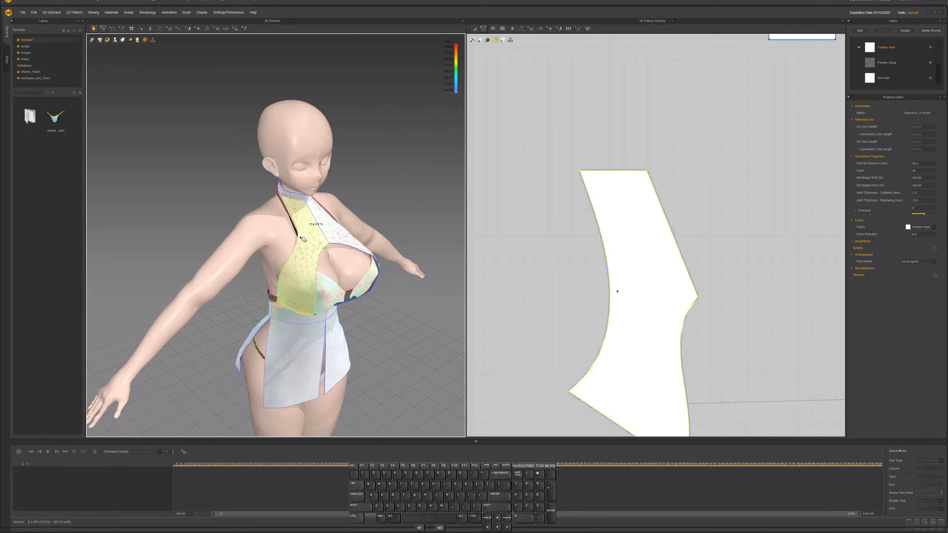
# Pull the armhole edge's middle and lower curve points outward to widen the bodice panel above the dart, and simulate the garment
pyautogui.click(601, 304)
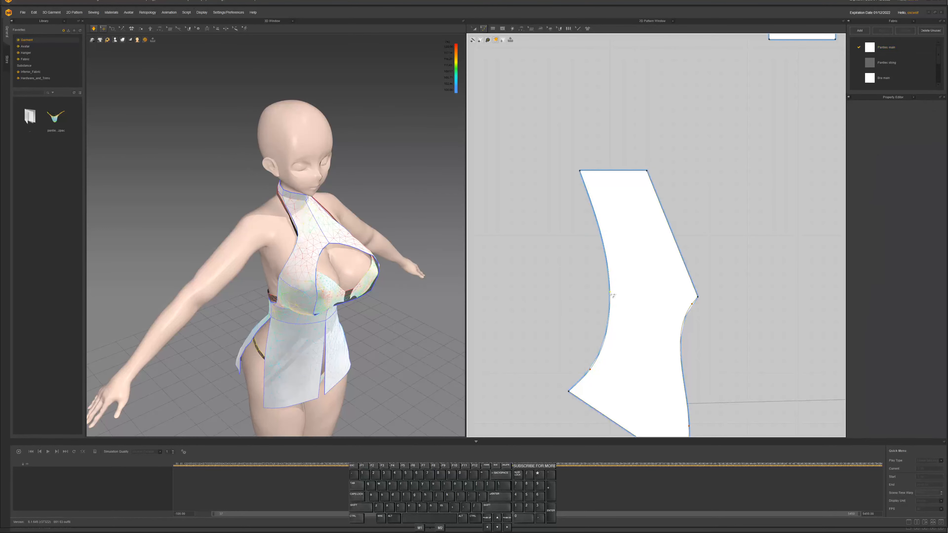
pyautogui.moveTo(611, 293); pyautogui.dragTo(573, 286)
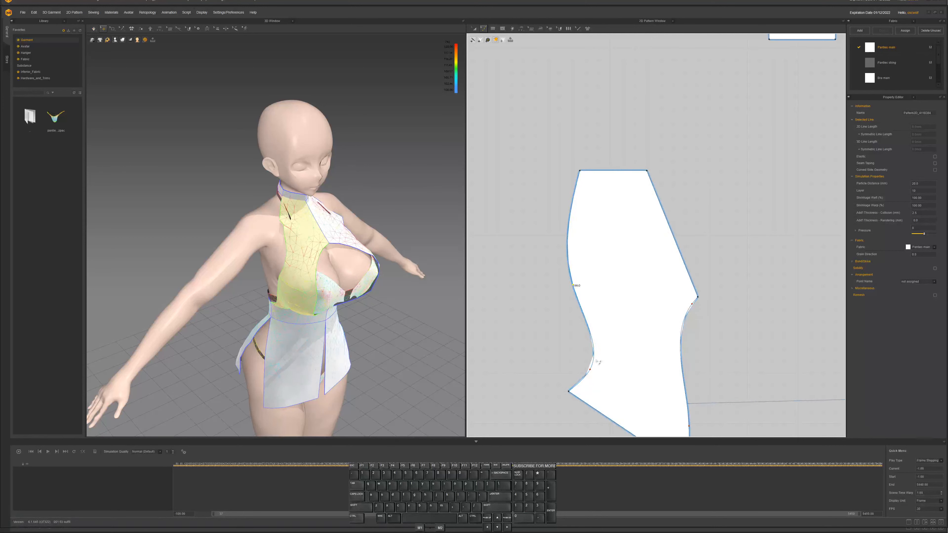
pyautogui.moveTo(592, 373); pyautogui.dragTo(569, 365)
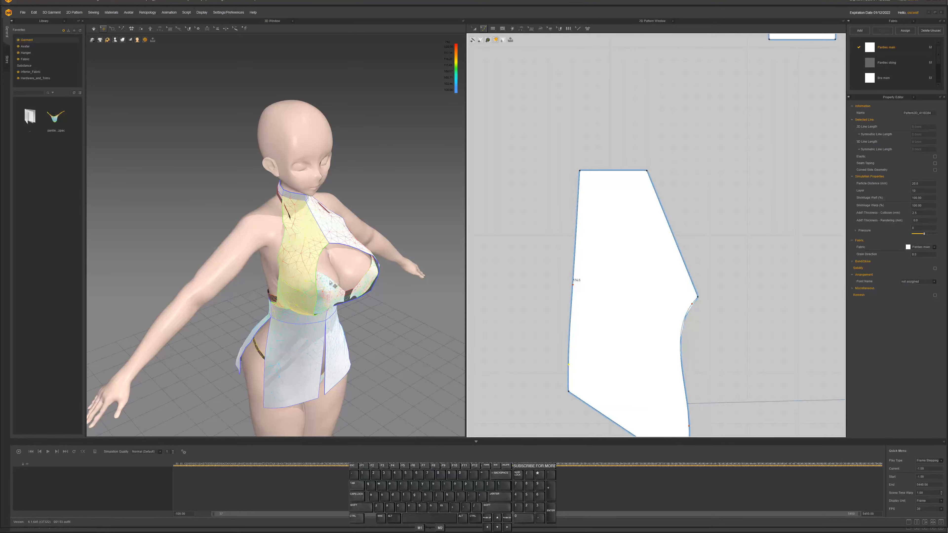
pyautogui.moveTo(332, 280)
pyautogui.mouseDown(button='right')
pyautogui.moveTo(363, 282)
pyautogui.moveTo(351, 267)
pyautogui.moveTo(315, 282)
pyautogui.moveTo(336, 278)
pyautogui.moveTo(337, 266)
pyautogui.moveTo(364, 271)
pyautogui.moveTo(342, 270)
pyautogui.mouseUp(button='right')
pyautogui.press('space')
pyautogui.press('space')
pyautogui.scroll(2, 292, 278)
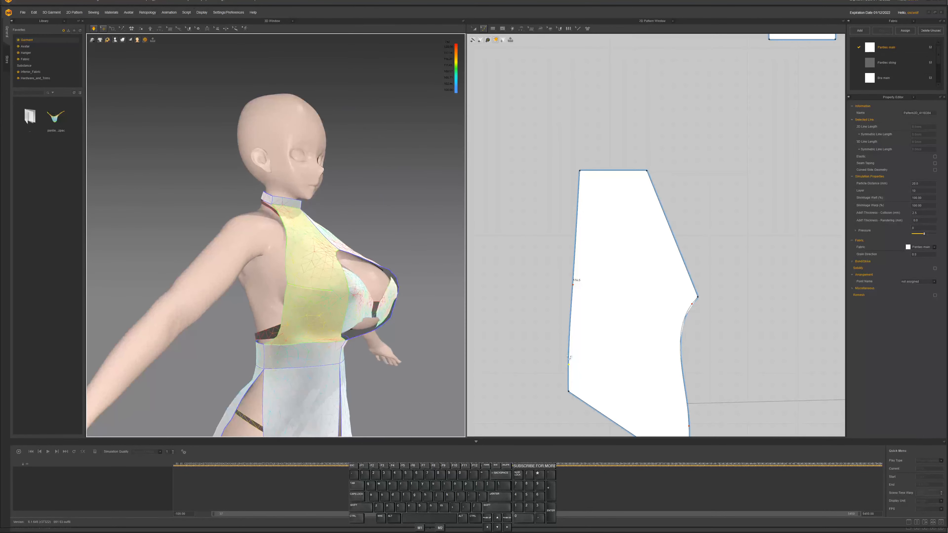
# Move the curve point just above the dart's upper outer corner slightly inward, and simulate the bodice from the side
pyautogui.click(555, 368)
pyautogui.moveTo(571, 368); pyautogui.dragTo(577, 377)
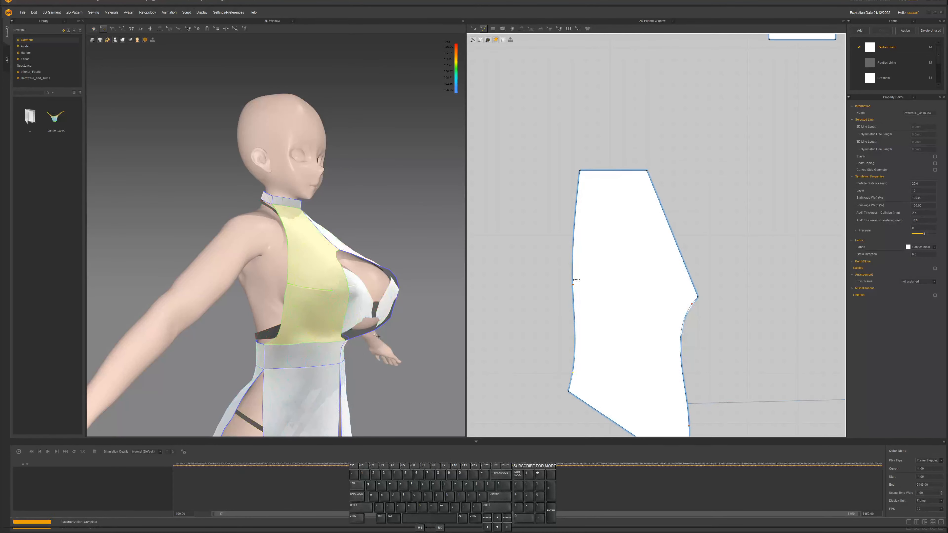
pyautogui.press('space')
pyautogui.moveTo(320, 313); pyautogui.dragTo(312, 298, button='right')
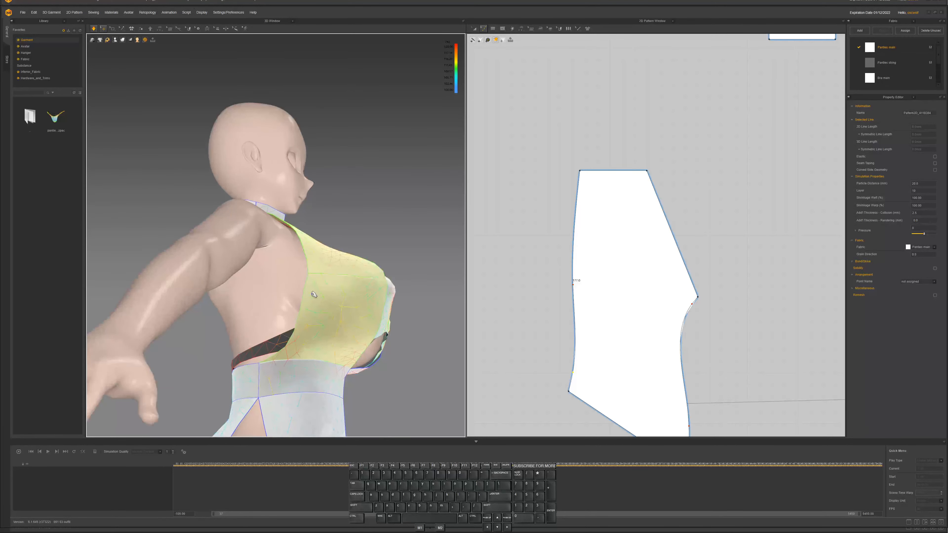
# Curve the bodice panel's outer edge slightly inward just below the dart's lower outer corner, and simulate the garment
pyautogui.scroll(3, 546, 370)
pyautogui.moveTo(547, 369); pyautogui.dragTo(573, 272, button='middle')
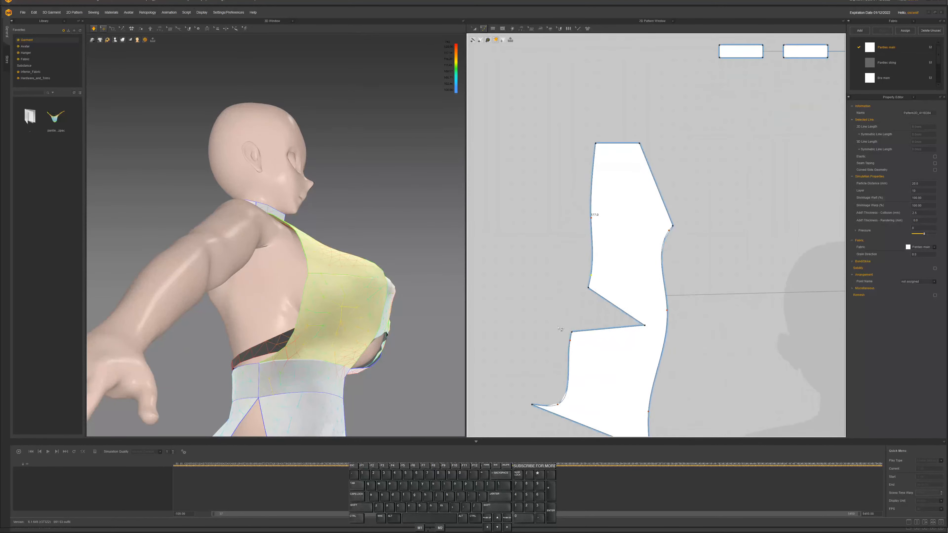
pyautogui.scroll(-4, 534, 312)
pyautogui.click(571, 360)
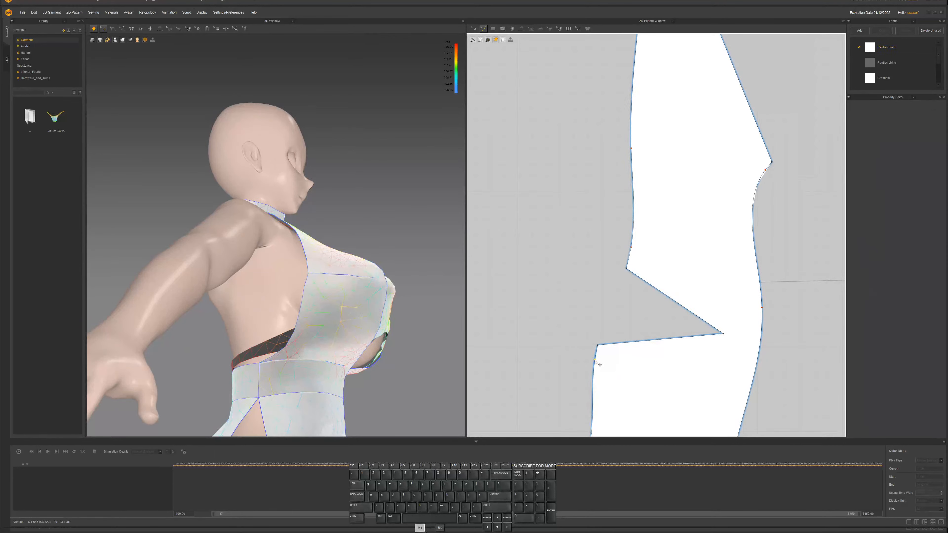
pyautogui.moveTo(599, 365); pyautogui.dragTo(600, 362)
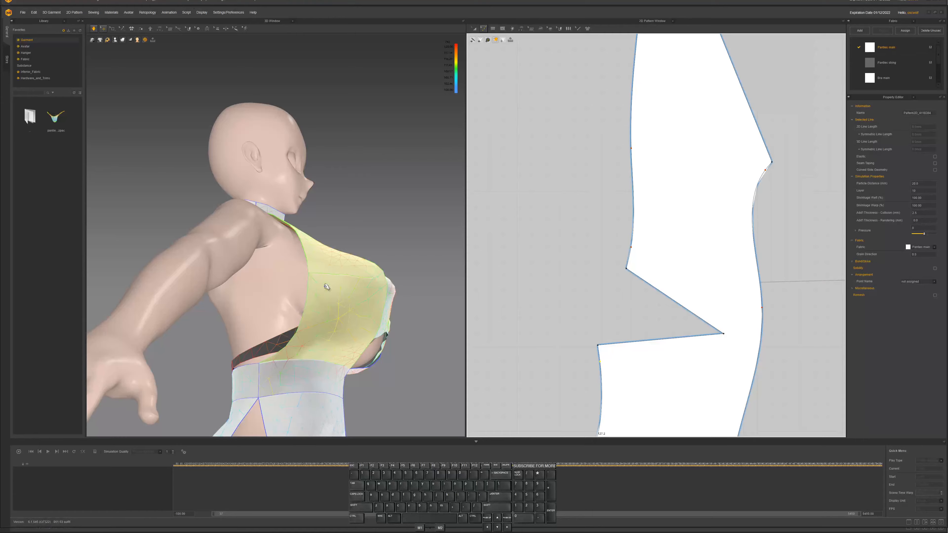
pyautogui.moveTo(326, 286); pyautogui.dragTo(330, 306, button='right')
pyautogui.press('space')
pyautogui.scroll(-2, 278, 323)
pyautogui.scroll(3, 278, 324)
pyautogui.scroll(2, 321, 299)
pyautogui.press('space')
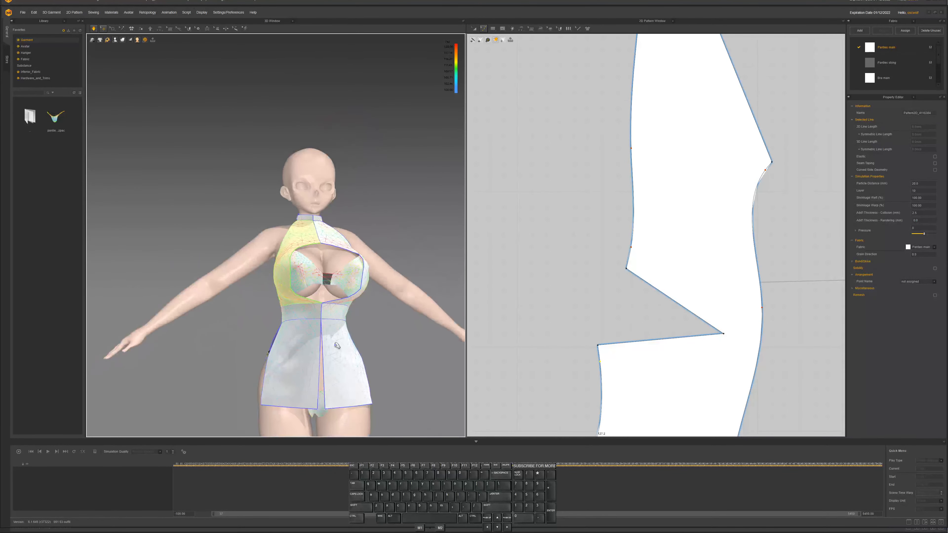
# Simulate the dress while checking its fit from the front and sides, and save the project
pyautogui.moveTo(337, 345); pyautogui.dragTo(319, 324, button='right')
pyautogui.press('space')
pyautogui.moveTo(319, 325); pyautogui.dragTo(342, 291, button='middle')
pyautogui.scroll(-1, 343, 292)
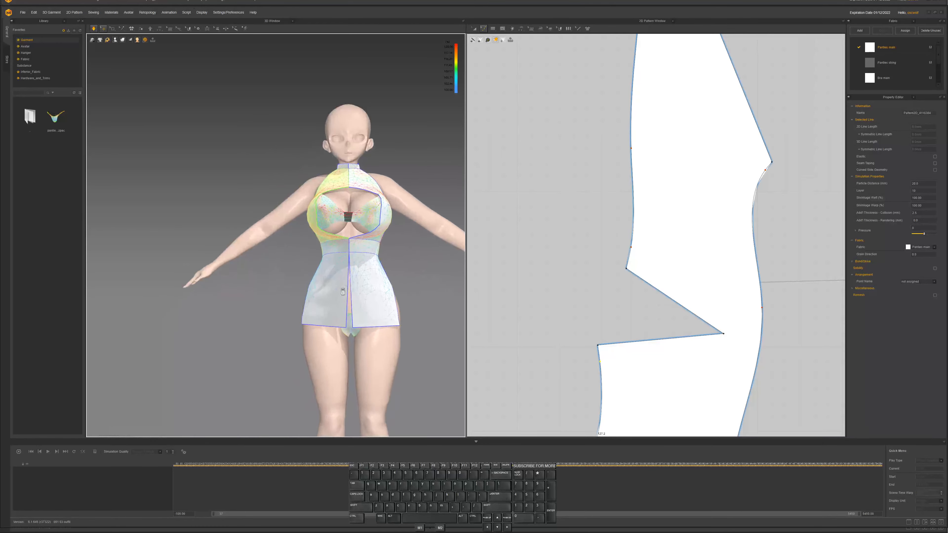
pyautogui.moveTo(343, 291)
pyautogui.mouseDown(button='right')
pyautogui.moveTo(382, 294)
pyautogui.moveTo(330, 294)
pyautogui.moveTo(332, 282)
pyautogui.mouseUp(button='right')
pyautogui.press('space')
pyautogui.scroll(1, 332, 282)
pyautogui.moveTo(347, 284); pyautogui.dragTo(373, 260, button='middle')
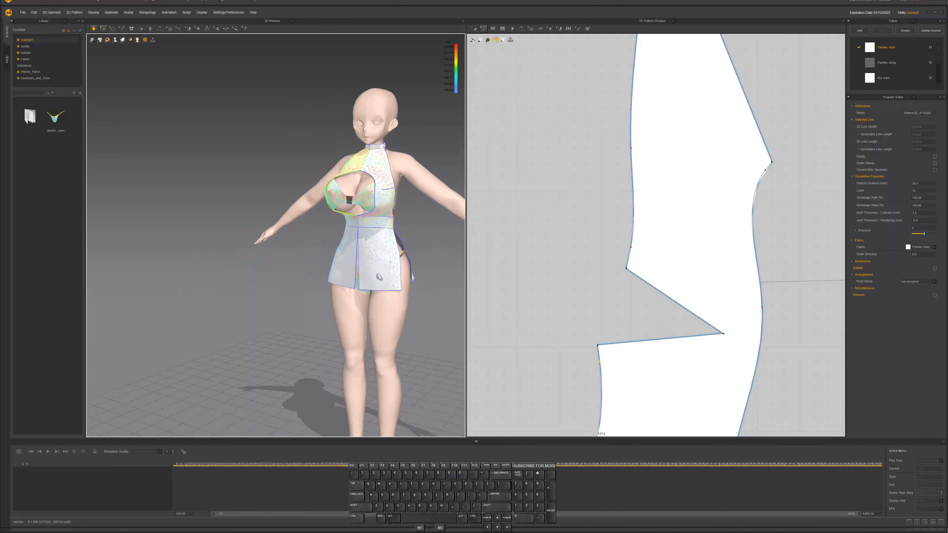
pyautogui.scroll(1, 378, 276)
pyautogui.moveTo(377, 277); pyautogui.dragTo(406, 279, button='right')
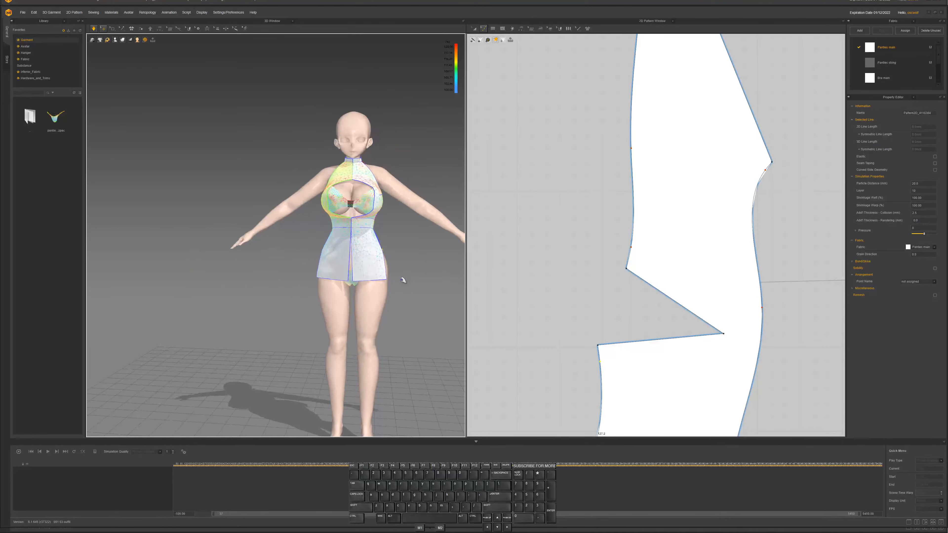
pyautogui.hotkey('ctrl', 's')
pyautogui.moveTo(401, 286); pyautogui.dragTo(356, 288, button='right')
pyautogui.scroll(3, 356, 287)
pyautogui.press('space')
pyautogui.press('space')
pyautogui.press('space')
pyautogui.scroll(-3, 388, 288)
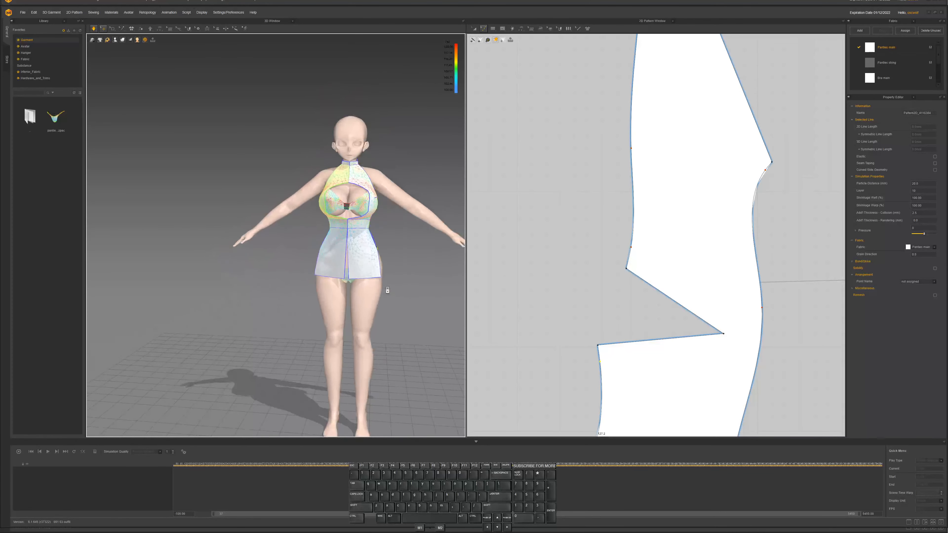
# Separate the side and centre skirt pieces from the waistband, space them apart in the pattern layout, and simulate the garment
pyautogui.scroll(-3, 494, 304)
pyautogui.scroll(-6, 525, 328)
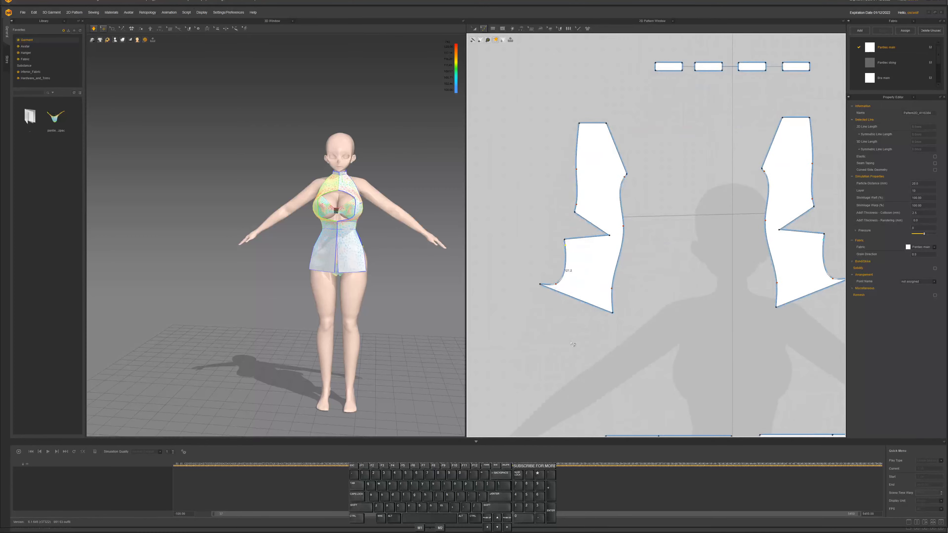
pyautogui.press('space')
pyautogui.moveTo(337, 256)
pyautogui.mouseDown(button='right')
pyautogui.moveTo(416, 252)
pyautogui.moveTo(345, 250)
pyautogui.mouseUp(button='right')
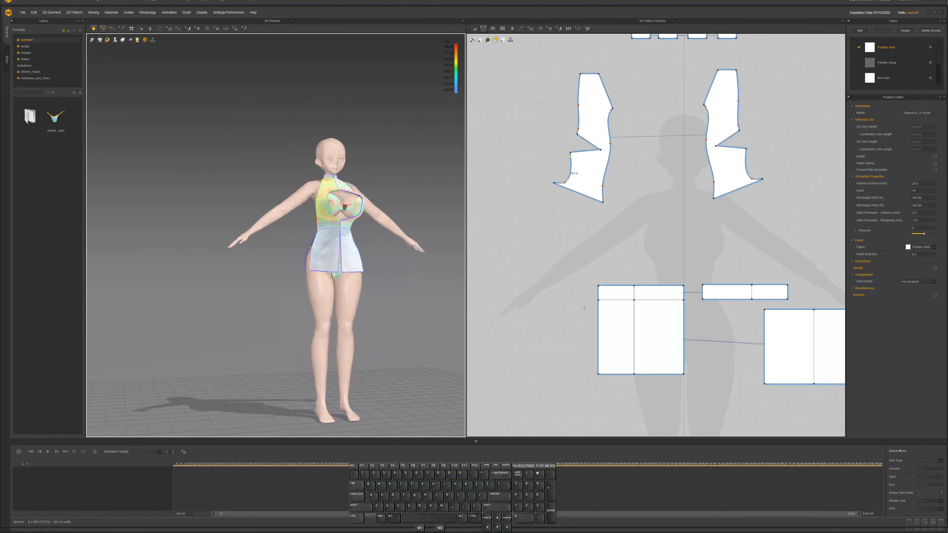
pyautogui.scroll(-2, 548, 291)
pyautogui.scroll(3, 589, 303)
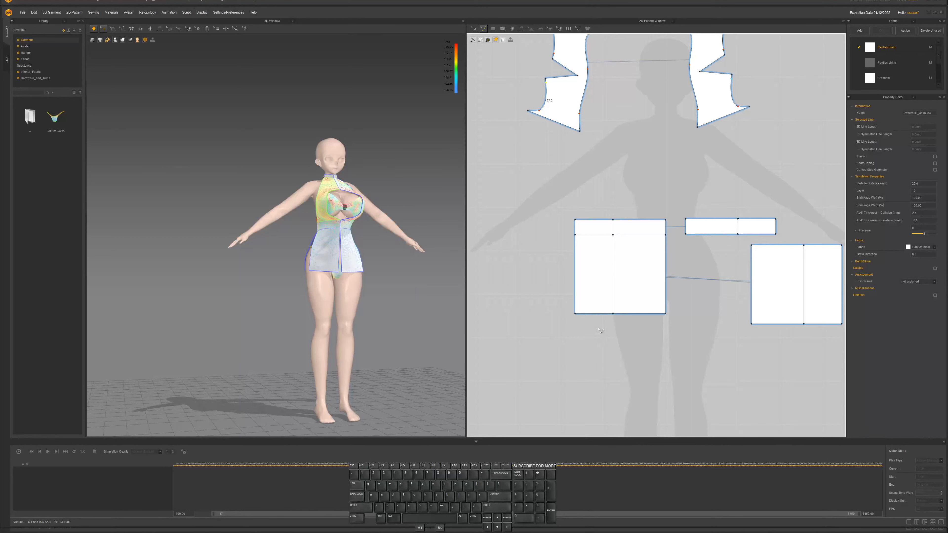
pyautogui.press('a')
pyautogui.moveTo(597, 296); pyautogui.dragTo(570, 310)
pyautogui.moveTo(640, 292); pyautogui.dragTo(645, 314)
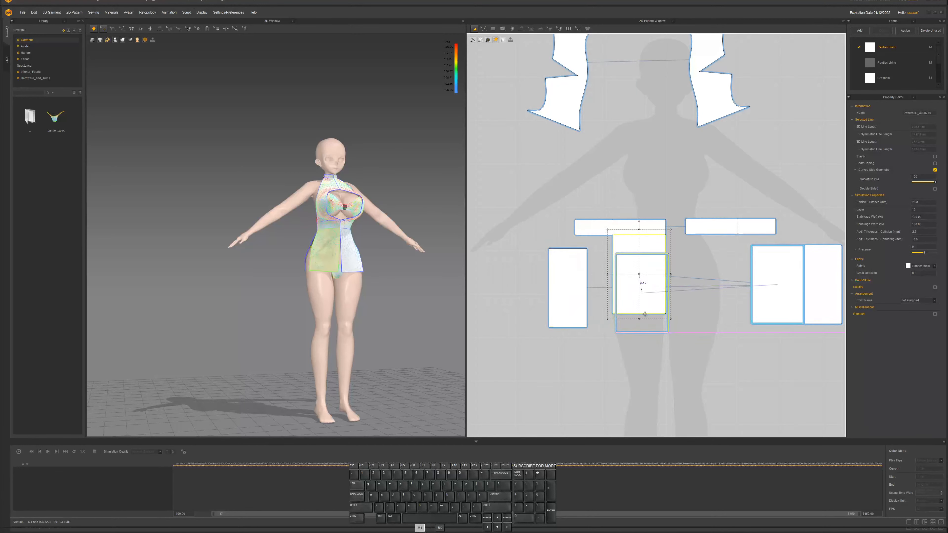
pyautogui.scroll(3, 597, 299)
pyautogui.moveTo(611, 307); pyautogui.dragTo(629, 298, button='middle')
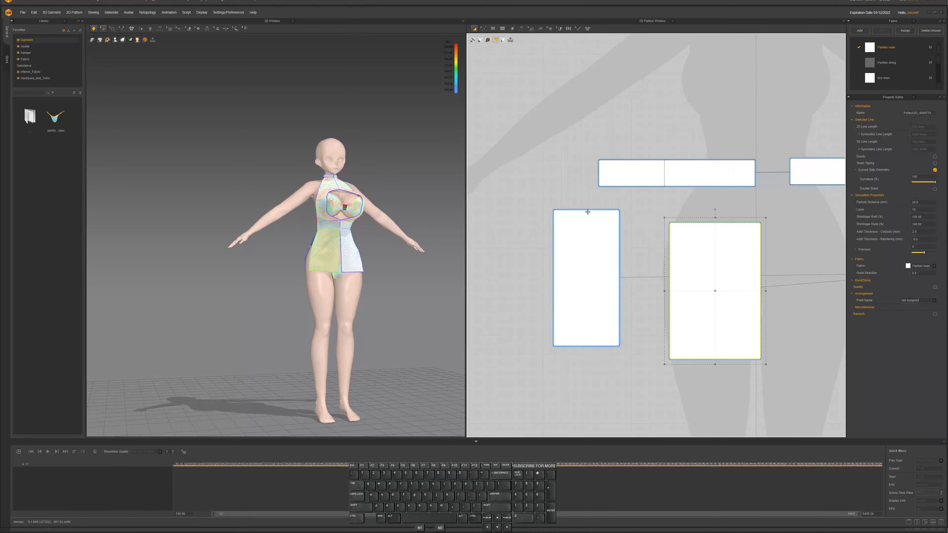
pyautogui.moveTo(391, 255); pyautogui.dragTo(409, 264, button='right')
pyautogui.press('space')
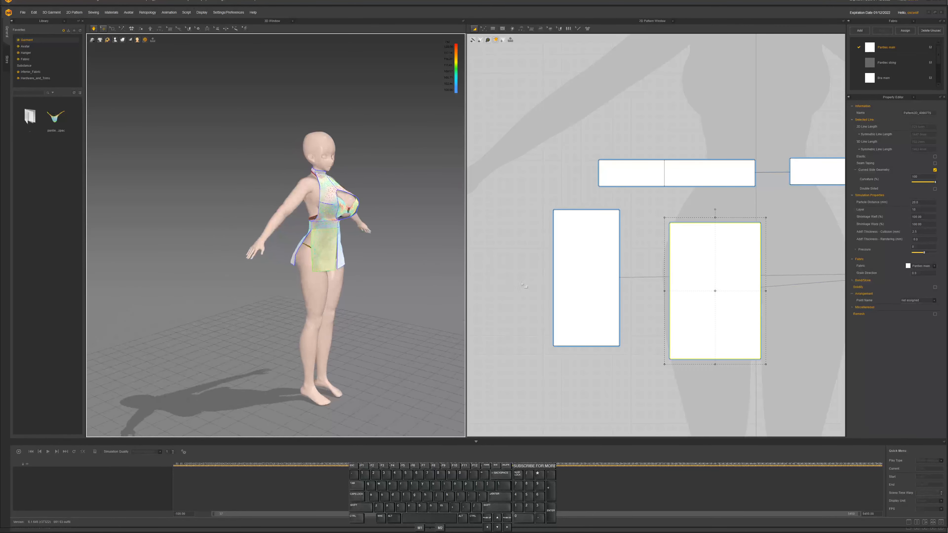
# Spread the narrow side skirt piece from a vertical line through its middle, fanning the outer half into a flared quarter-circle hem
pyautogui.scroll(-1, 567, 296)
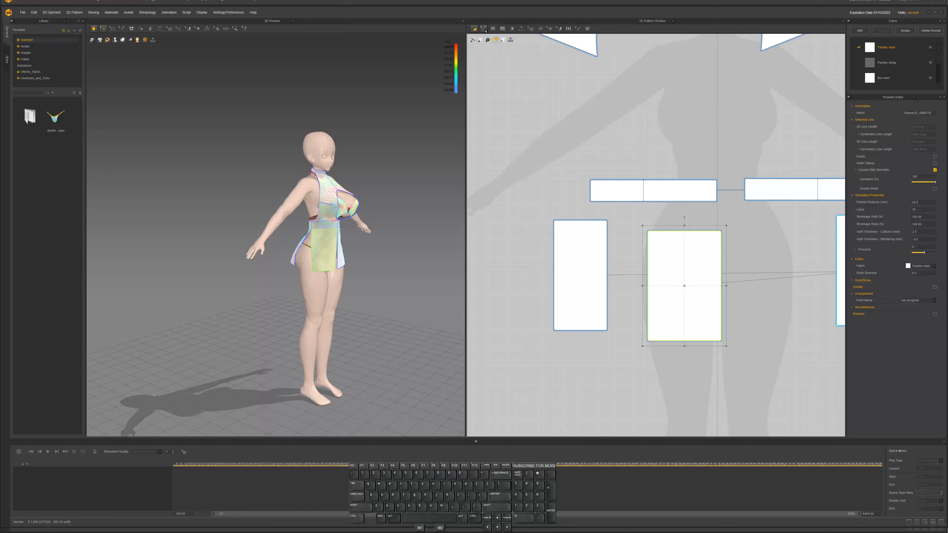
pyautogui.click(498, 38)
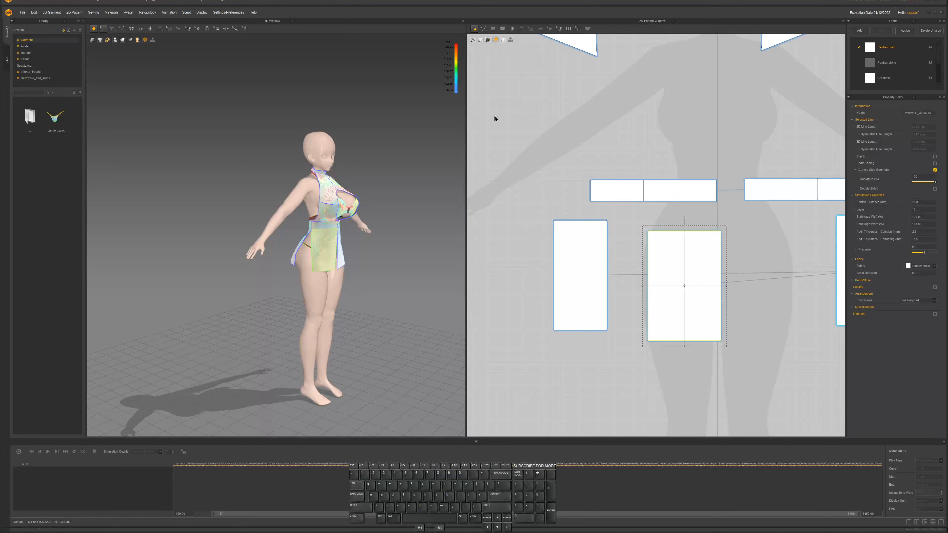
pyautogui.click(495, 130)
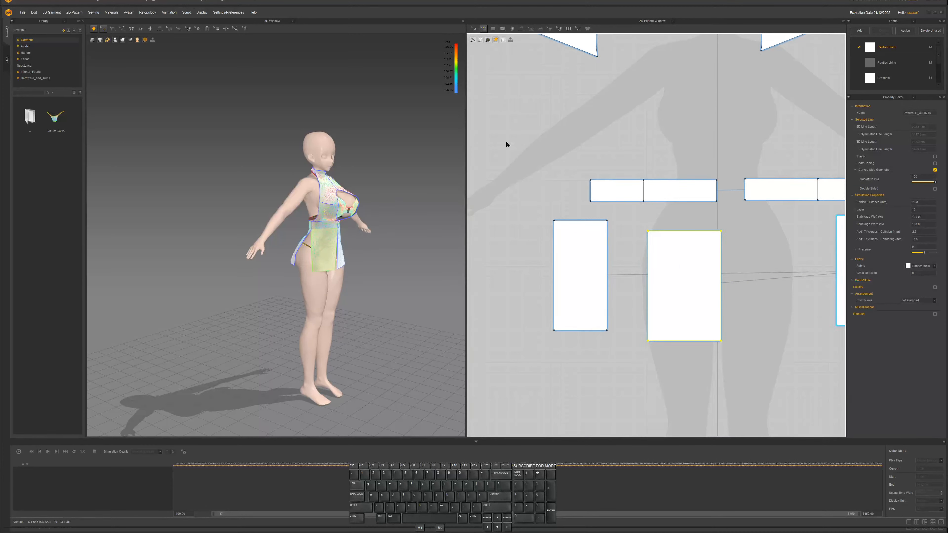
pyautogui.click(579, 220)
pyautogui.click(579, 330)
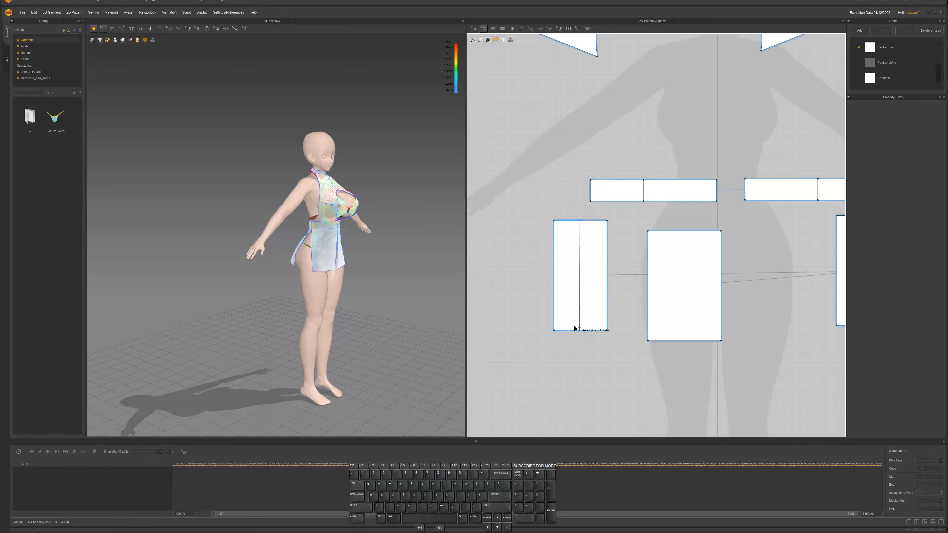
pyautogui.click(574, 328)
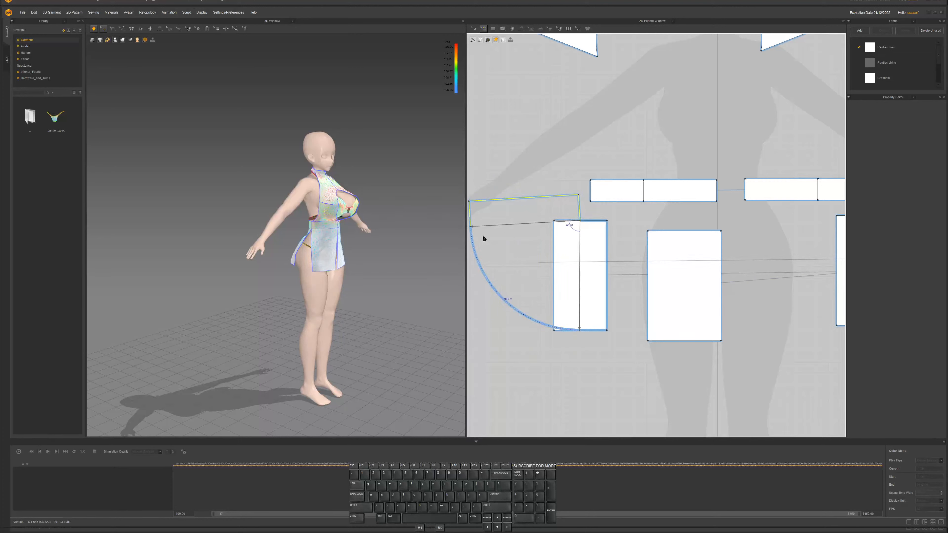
pyautogui.click(516, 221)
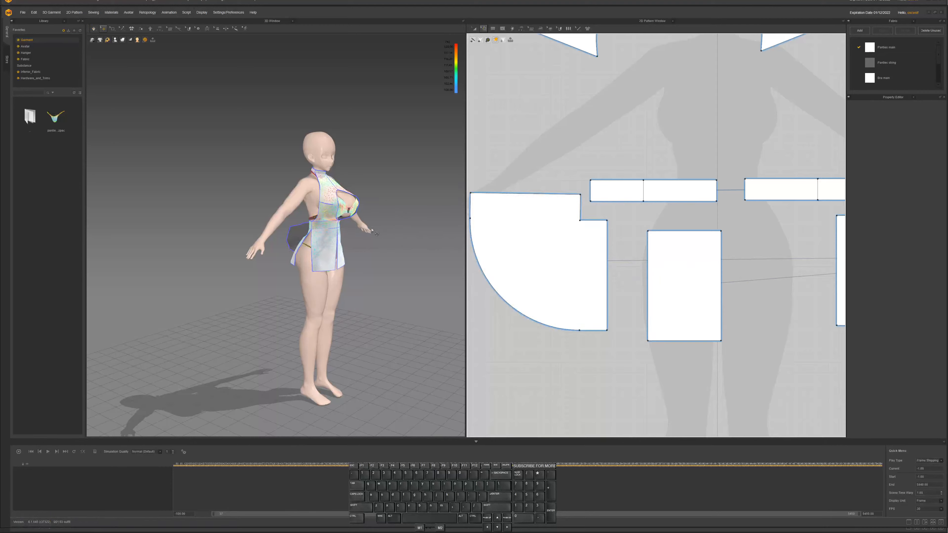
# Simulate the garment from behind and pull the flared back skirt pieces into place over the hips
pyautogui.moveTo(371, 229); pyautogui.dragTo(429, 227, button='right')
pyautogui.press('space')
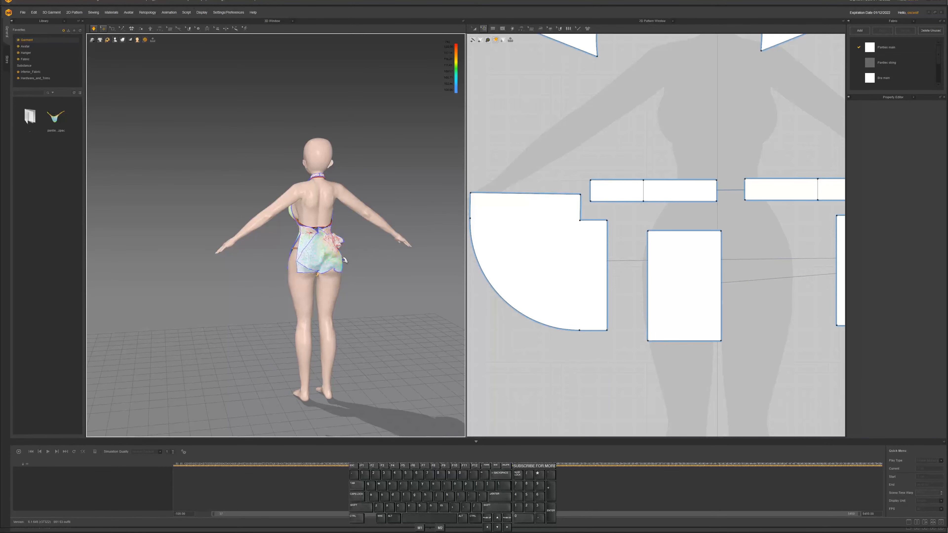
pyautogui.moveTo(302, 269); pyautogui.dragTo(253, 254)
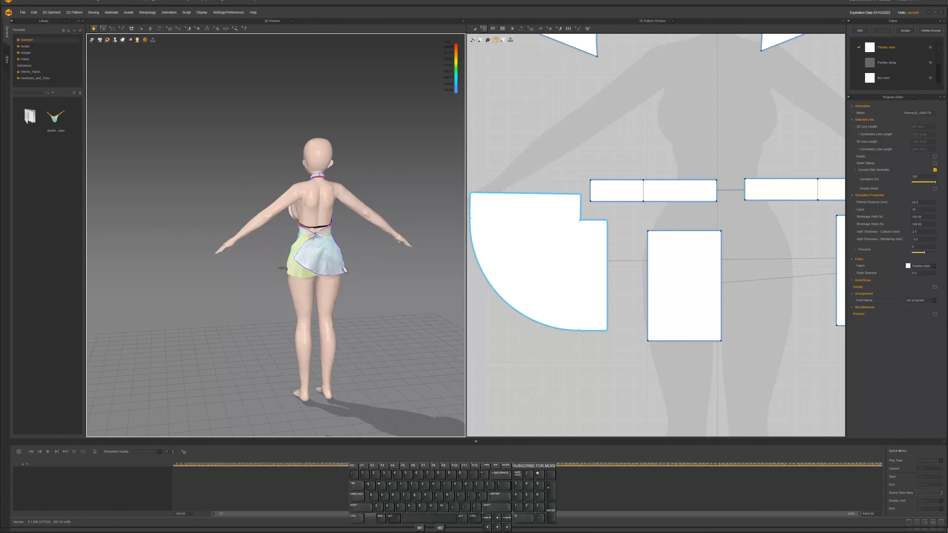
pyautogui.moveTo(343, 269); pyautogui.dragTo(289, 275)
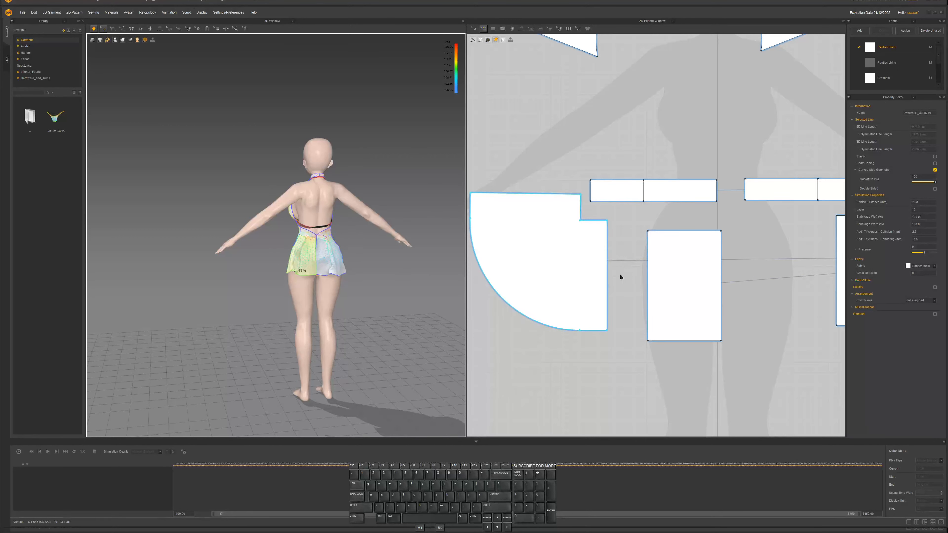
pyautogui.scroll(-1, 577, 247)
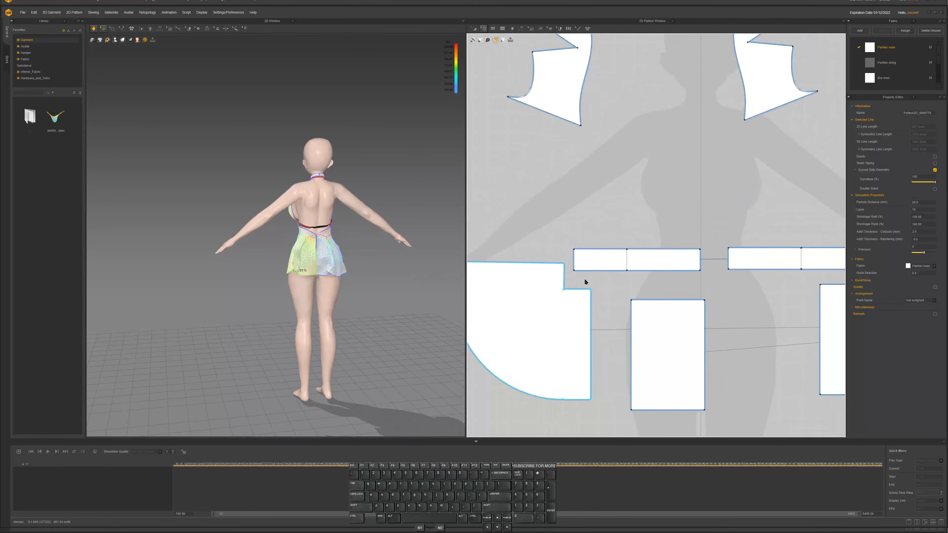
# Sew the upper edges of the two mirrored flared back skirt pieces together to form the centre back seam
pyautogui.scroll(-2, 585, 284)
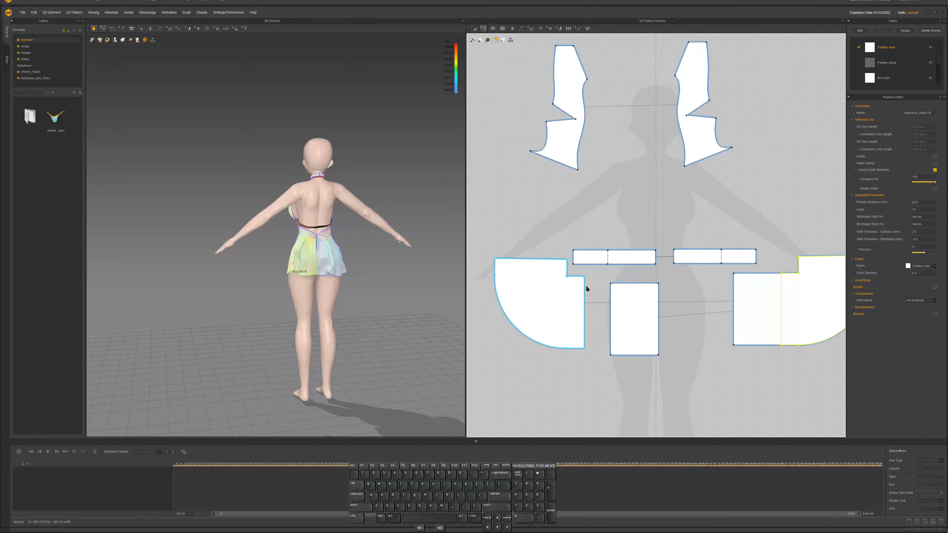
pyautogui.press('n')
pyautogui.scroll(-2, 590, 275)
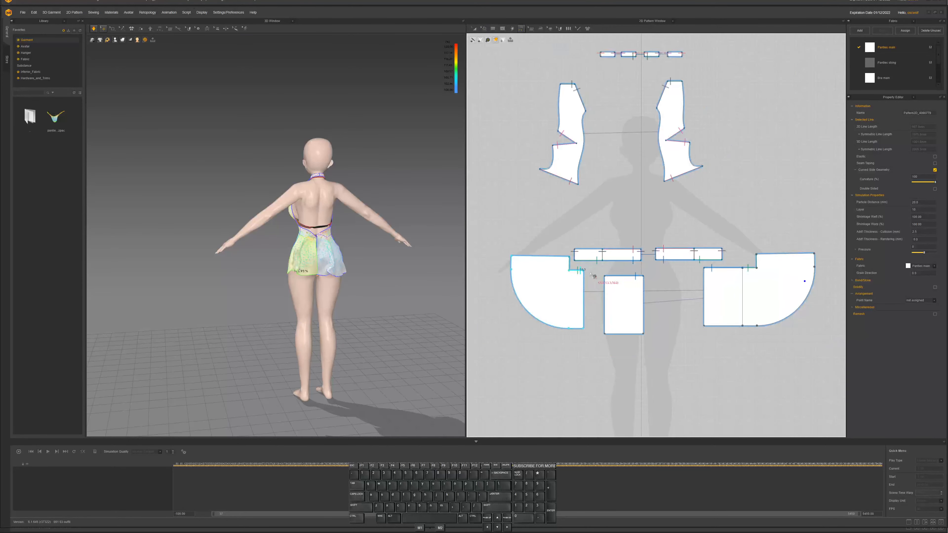
pyautogui.click(568, 260)
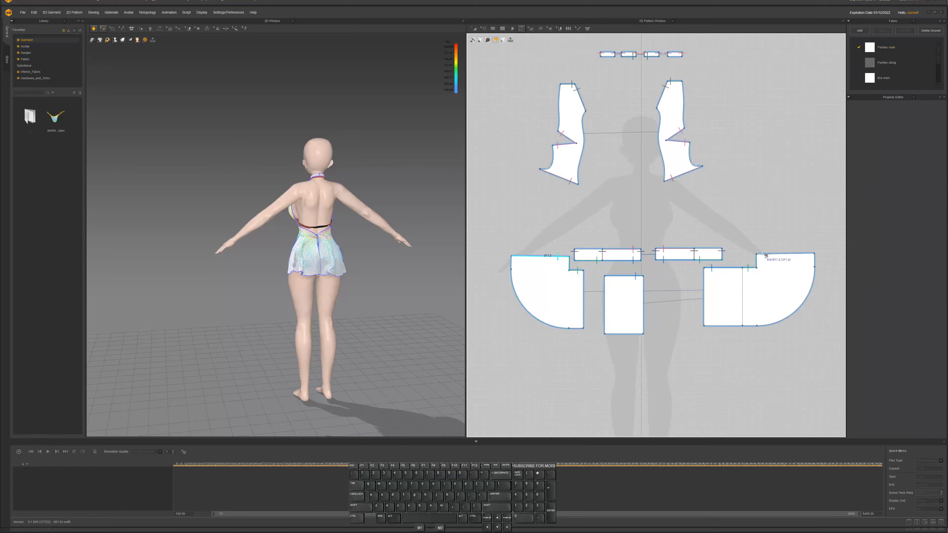
pyautogui.click(776, 254)
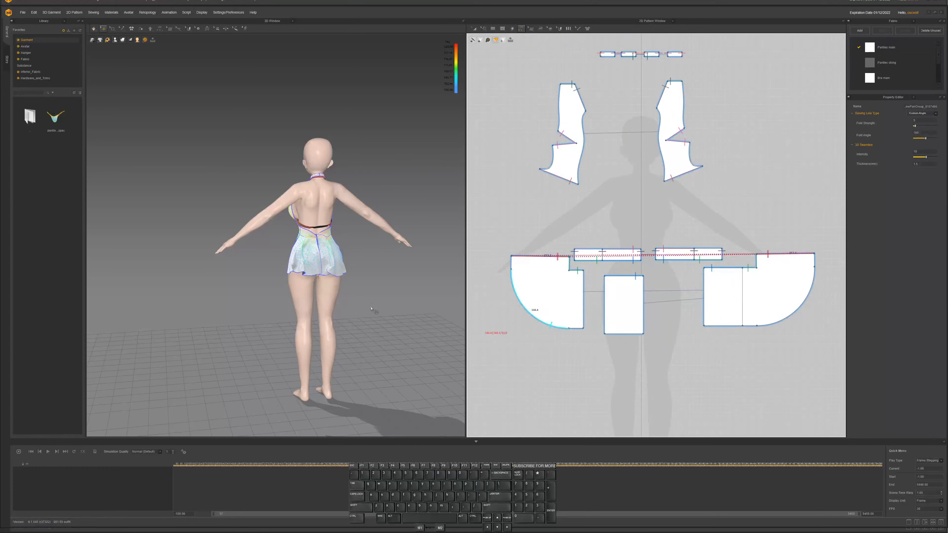
# Simulate the garment from behind and pull the joined flared back skirt pieces outward over the hips
pyautogui.press('space')
pyautogui.moveTo(355, 285); pyautogui.dragTo(336, 275, button='right')
pyautogui.moveTo(340, 270); pyautogui.dragTo(364, 269)
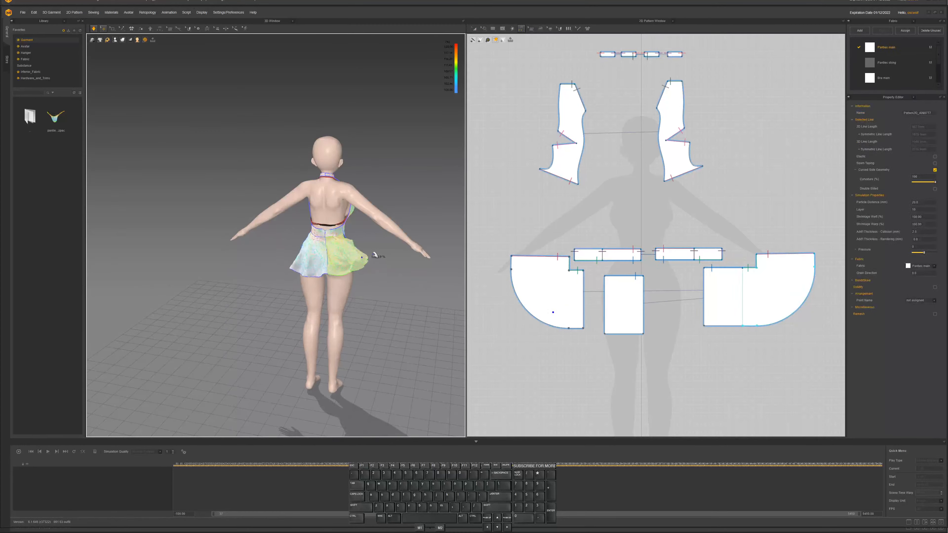
pyautogui.moveTo(363, 269); pyautogui.dragTo(378, 293, button='right')
pyautogui.scroll(6, 328, 271)
pyautogui.moveTo(371, 306)
pyautogui.mouseDown()
pyautogui.moveTo(388, 334)
pyautogui.moveTo(377, 319)
pyautogui.moveTo(388, 313)
pyautogui.mouseUp()
pyautogui.press('space')
# Simulate the garment from the side and front, pulling the flared back skirt piece into place beside the front panel
pyautogui.moveTo(398, 310); pyautogui.dragTo(382, 319, button='right')
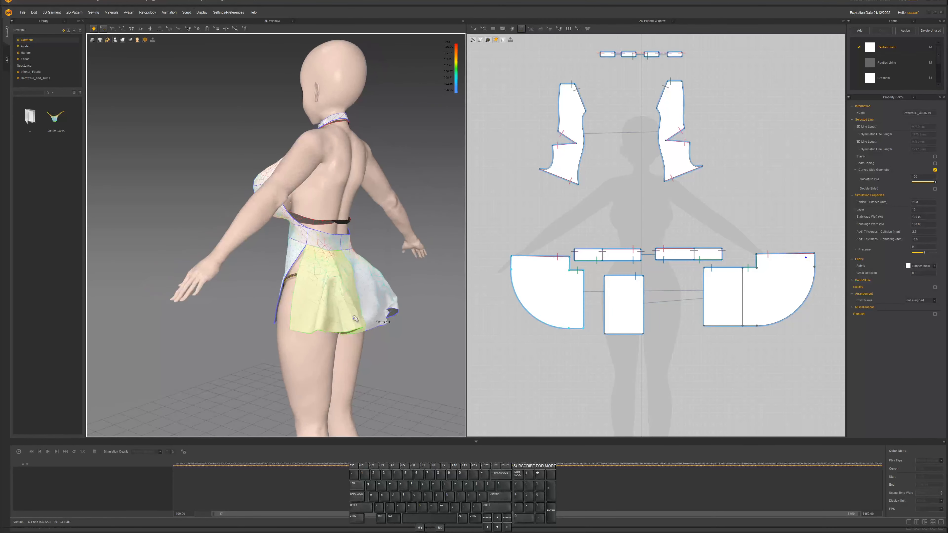
pyautogui.moveTo(355, 323); pyautogui.dragTo(314, 323)
pyautogui.moveTo(366, 300); pyautogui.dragTo(342, 298, button='right')
pyautogui.press('space')
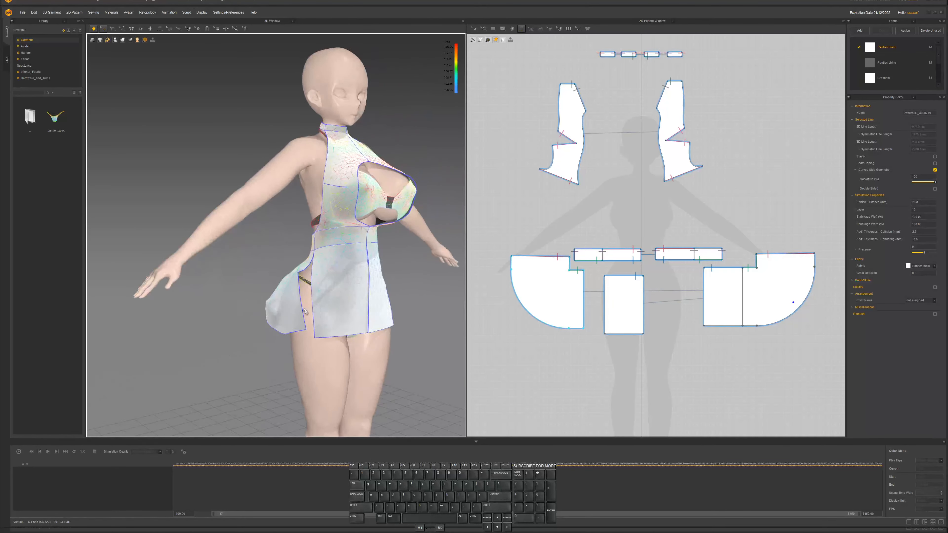
pyautogui.moveTo(305, 312); pyautogui.dragTo(280, 319)
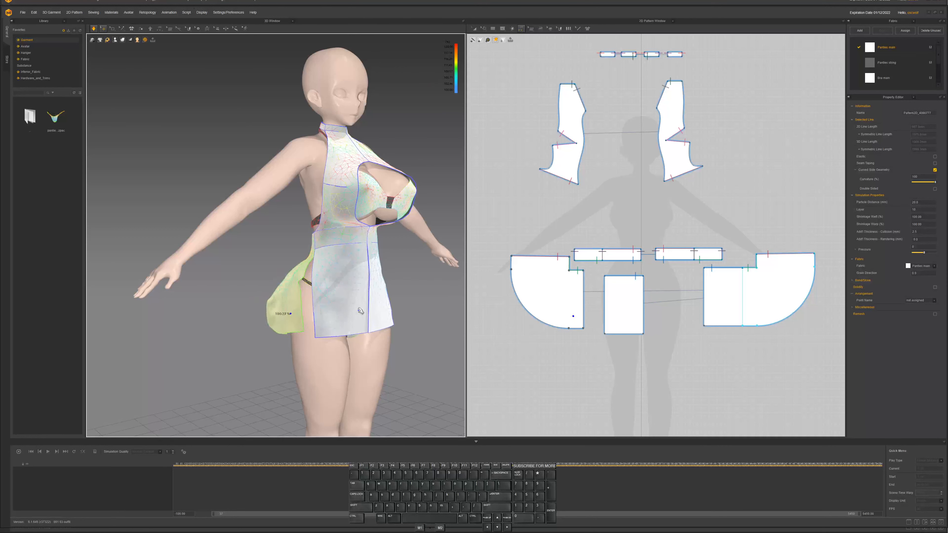
# Space the flared back piece farther out and the rectangular front skirt piece lower in the pattern layout
pyautogui.scroll(-3, 634, 261)
pyautogui.moveTo(604, 297); pyautogui.dragTo(617, 289, button='middle')
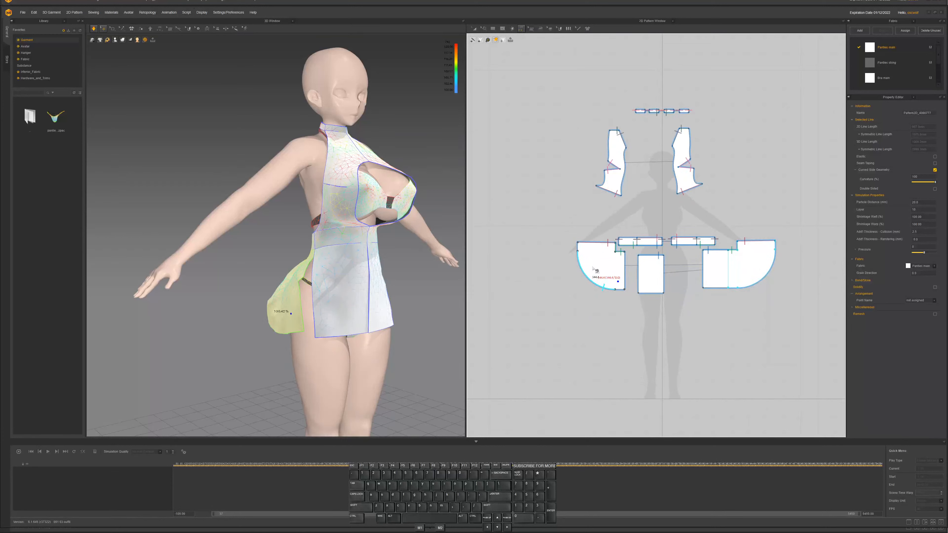
pyautogui.press('a')
pyautogui.moveTo(599, 267); pyautogui.dragTo(567, 268)
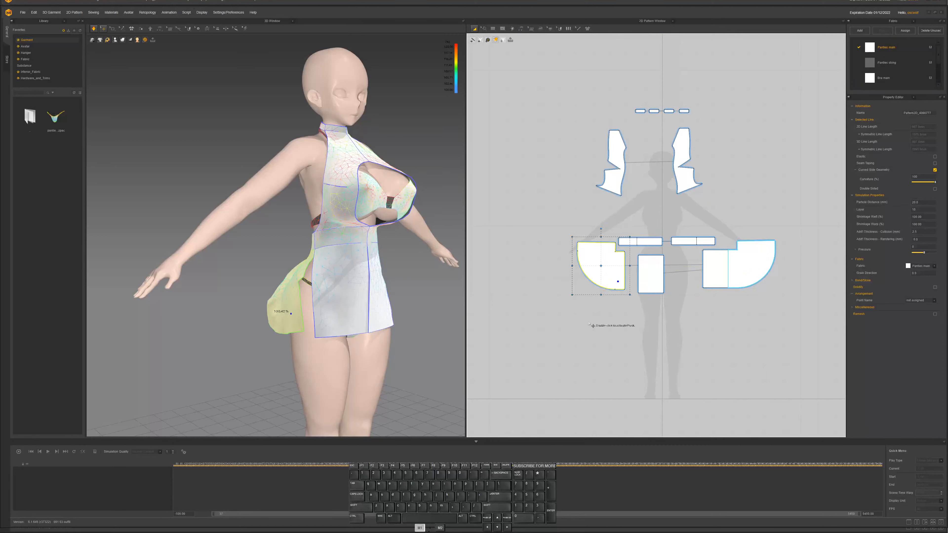
pyautogui.click(592, 326)
pyautogui.moveTo(596, 274); pyautogui.dragTo(517, 281)
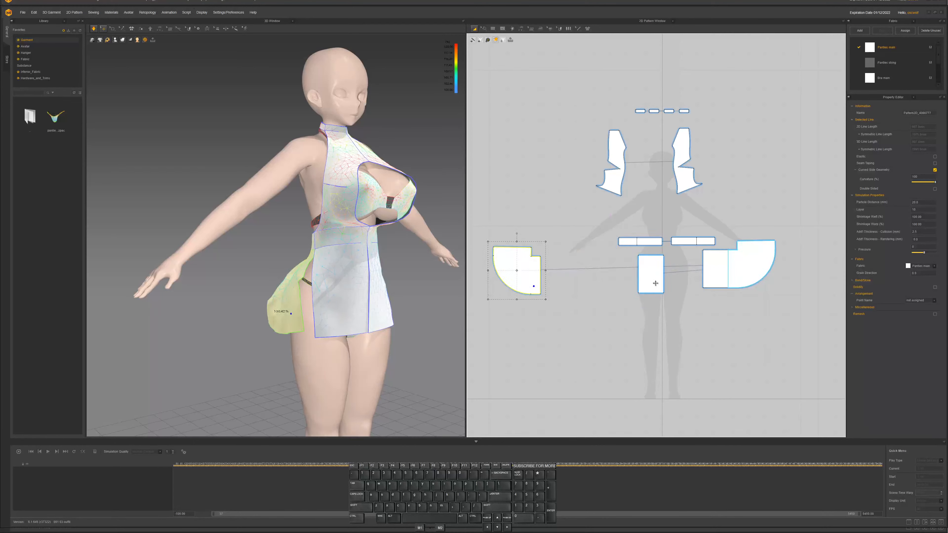
pyautogui.moveTo(653, 280); pyautogui.dragTo(643, 320)
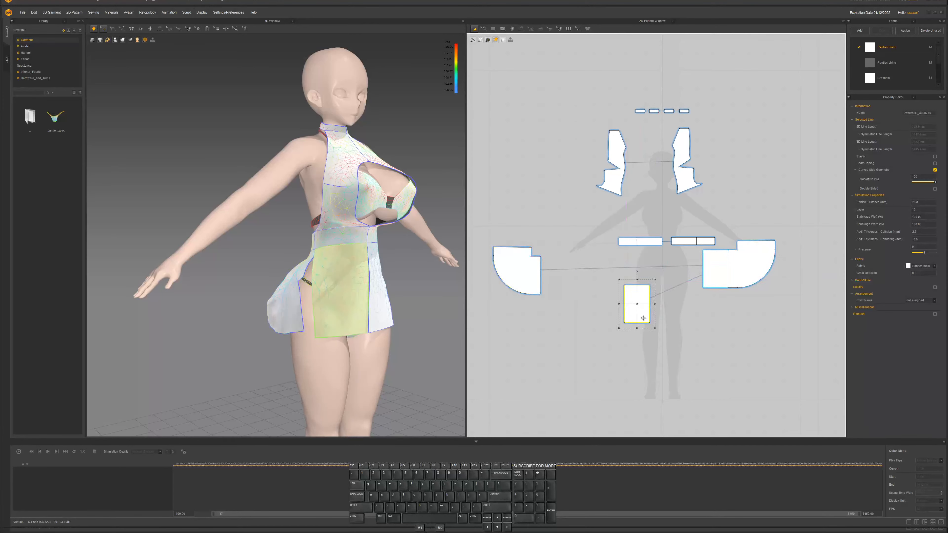
# Spread the rectangular front skirt piece from a vertical line through its middle, fanning its outer half into a quarter-circle hem, and simulate
pyautogui.scroll(3, 643, 320)
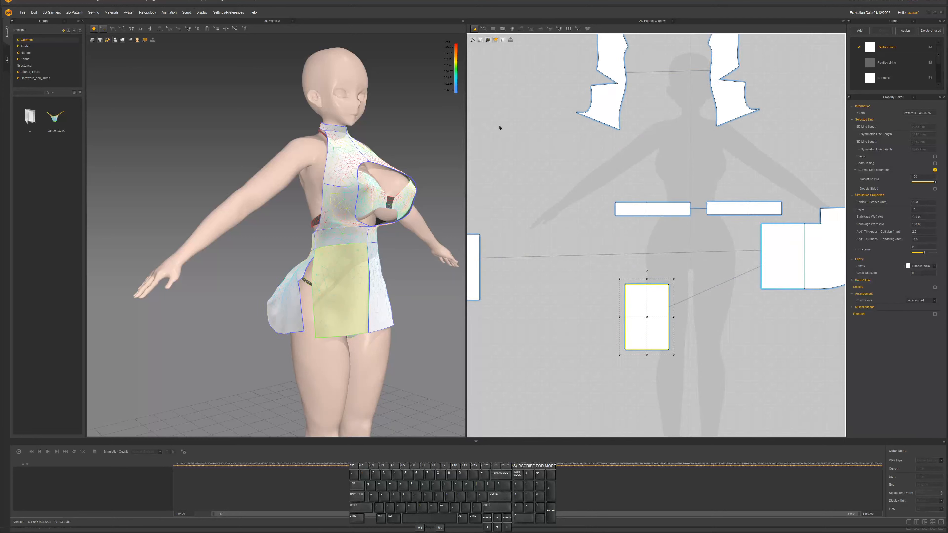
pyautogui.press('w')
pyautogui.click(647, 286)
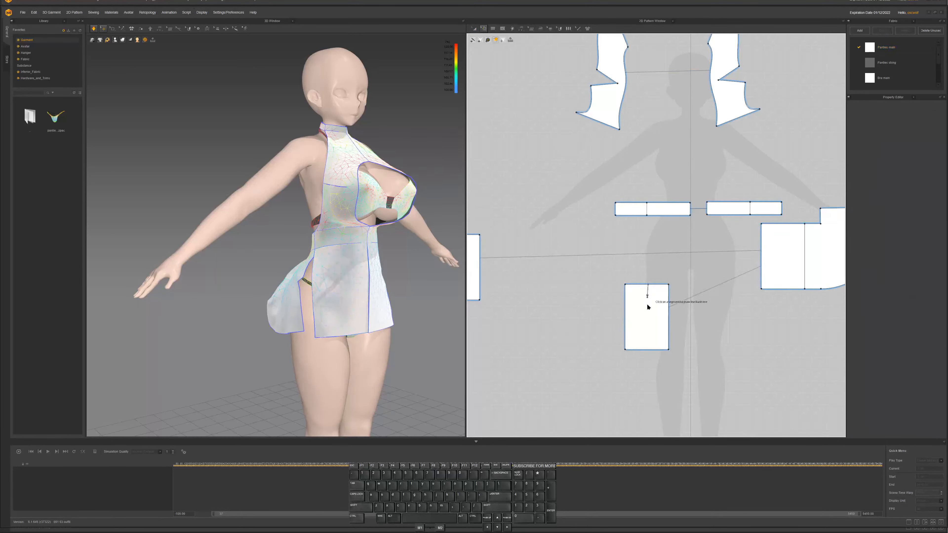
pyautogui.click(648, 351)
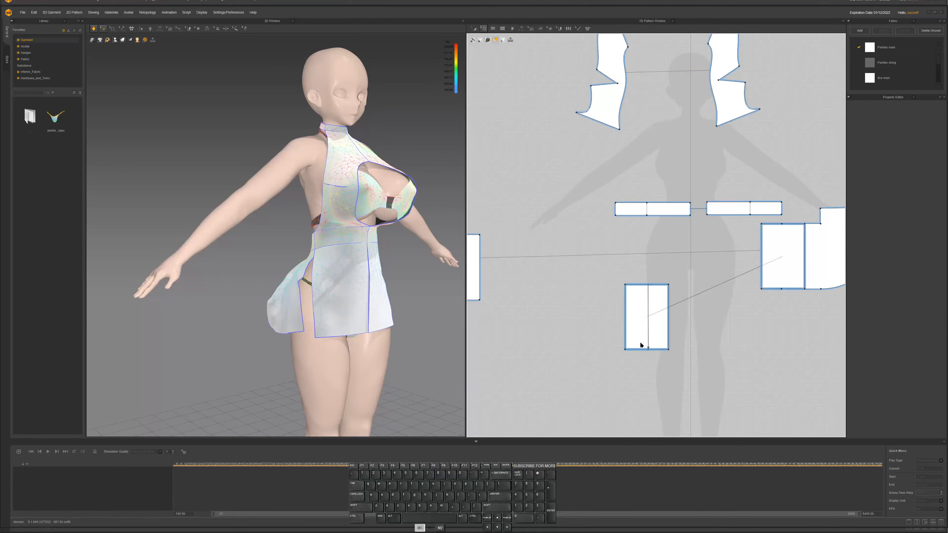
pyautogui.moveTo(641, 343); pyautogui.dragTo(597, 283)
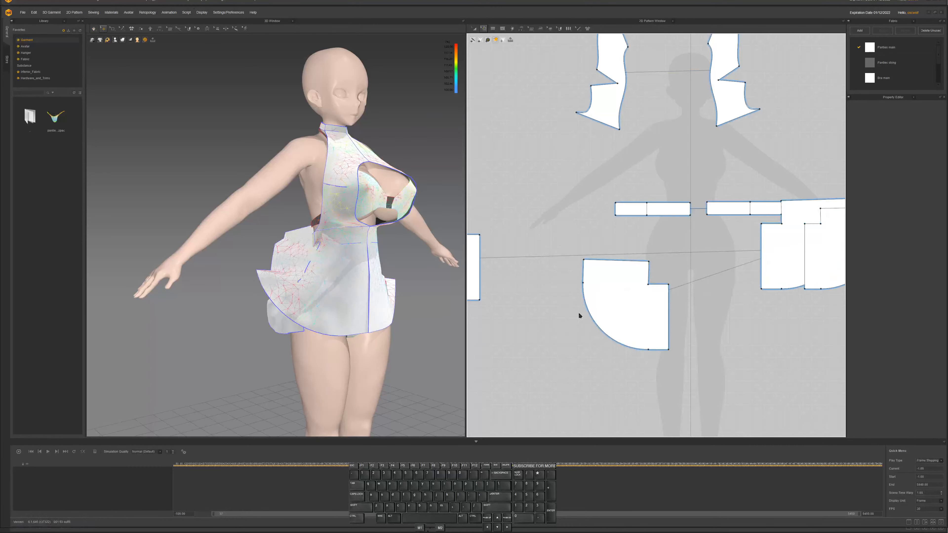
pyautogui.press('space')
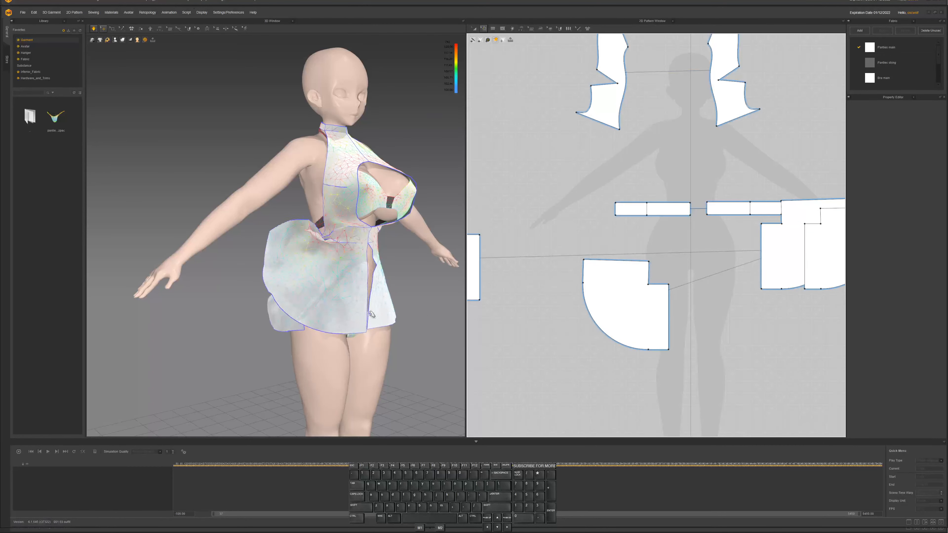
pyautogui.press('space')
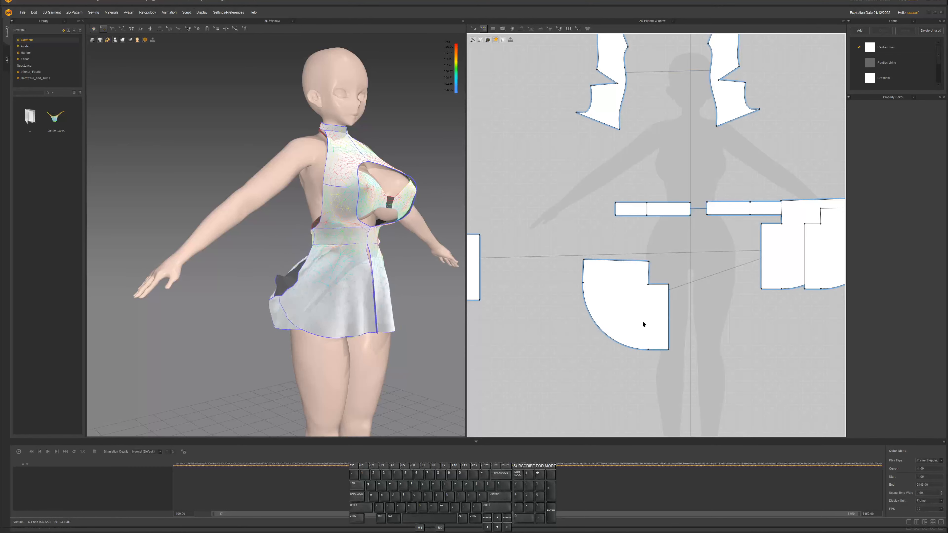
# Sew the inner vertical edges of the two mirrored front skirt pieces together along the centre front
pyautogui.press('n')
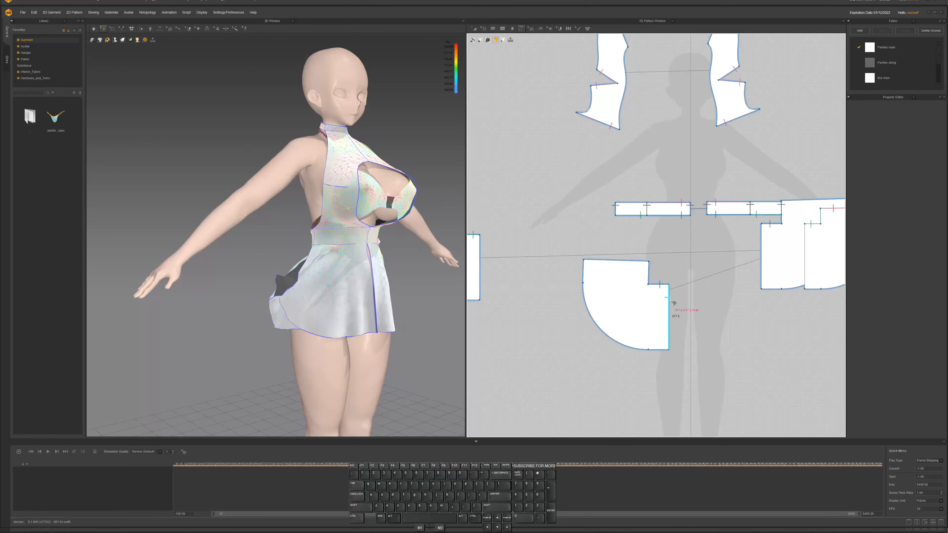
pyautogui.click(672, 302)
pyautogui.click(762, 242)
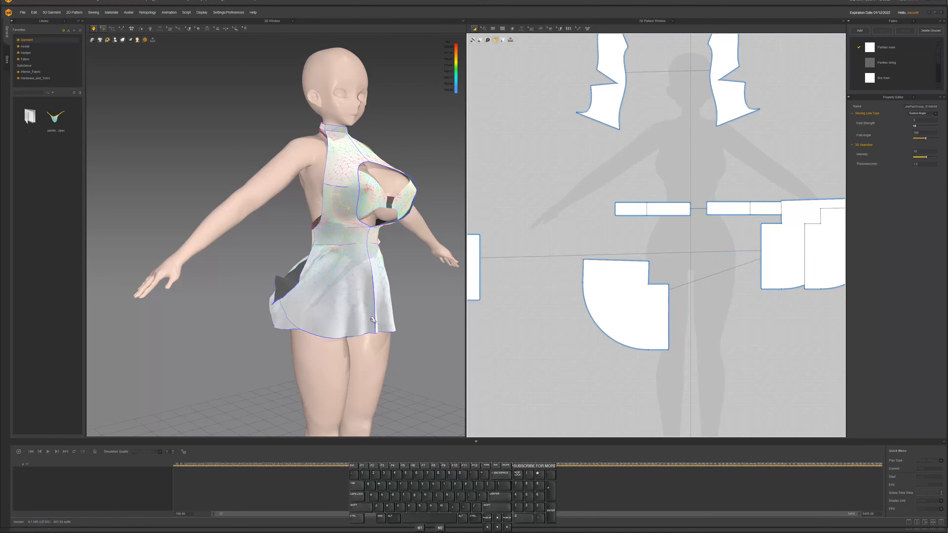
# Simulate the garment from the side, pulling the front skirt piece forward and the back skirt piece backward
pyautogui.moveTo(377, 317); pyautogui.dragTo(408, 330, button='right')
pyautogui.press('space')
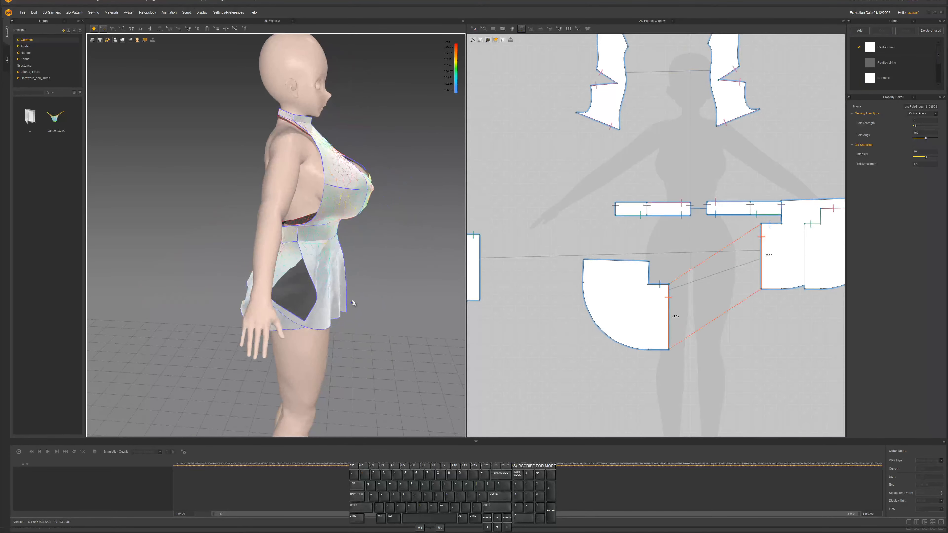
pyautogui.click(352, 303)
pyautogui.moveTo(360, 300); pyautogui.dragTo(434, 258)
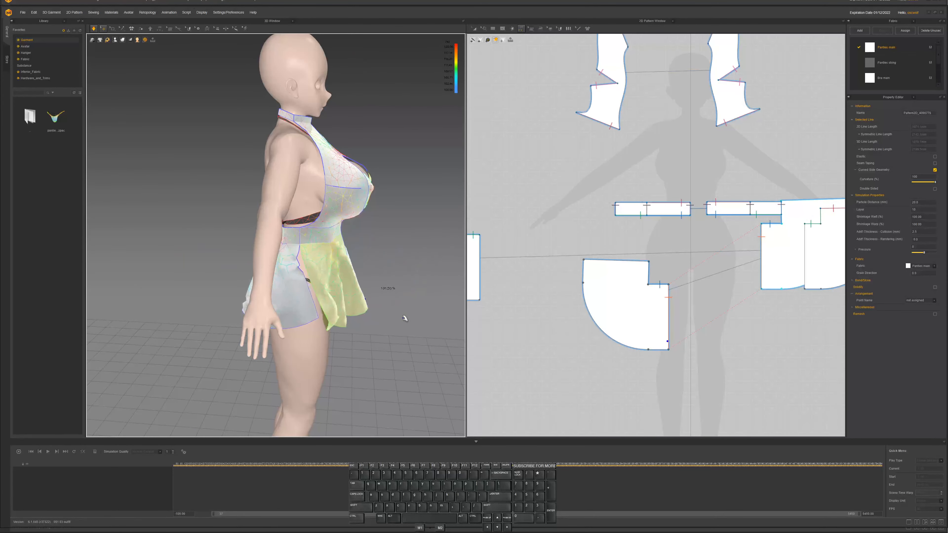
pyautogui.moveTo(405, 317); pyautogui.dragTo(254, 295, button='right')
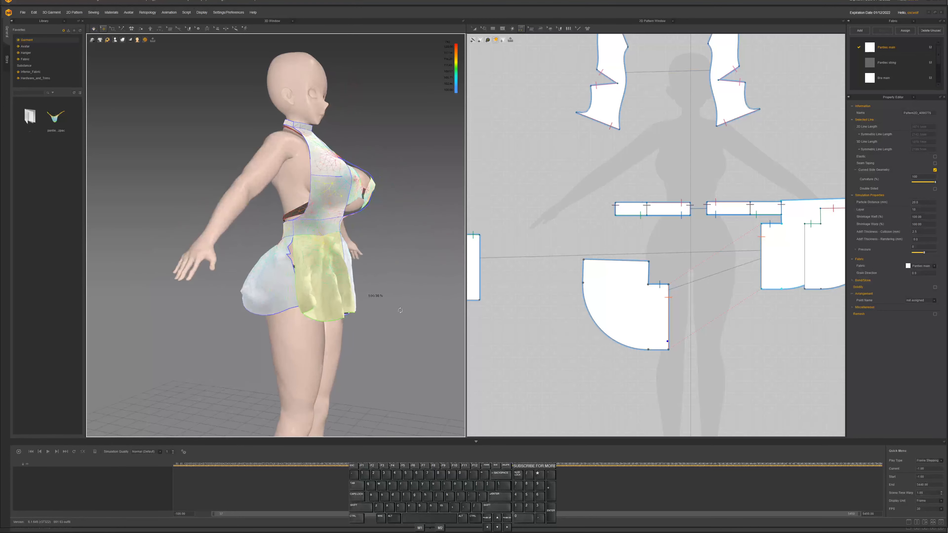
pyautogui.click(254, 295)
pyautogui.moveTo(254, 295); pyautogui.dragTo(203, 269)
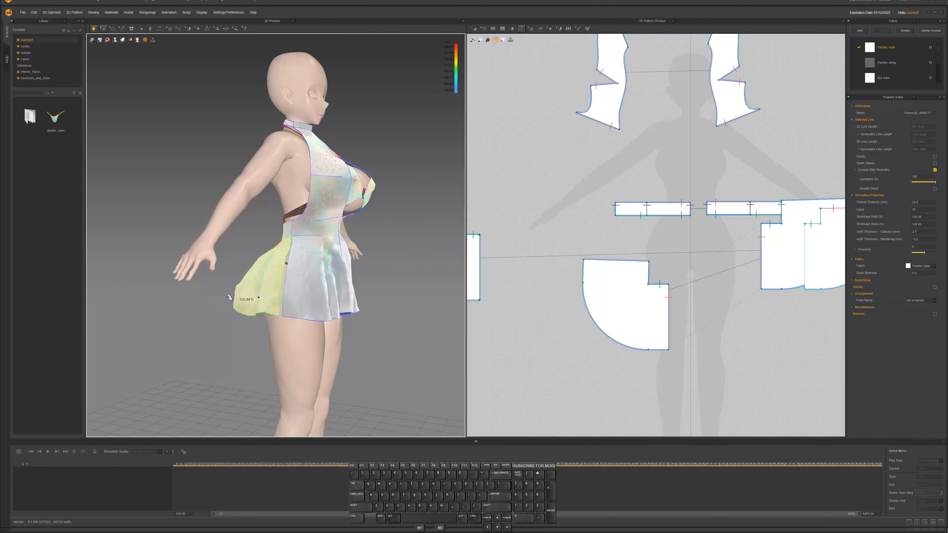
# Simulate the garment from the front and pull the flared front skirt down into even folds
pyautogui.press('space')
pyautogui.moveTo(250, 294); pyautogui.dragTo(311, 303, button='right')
pyautogui.press('space')
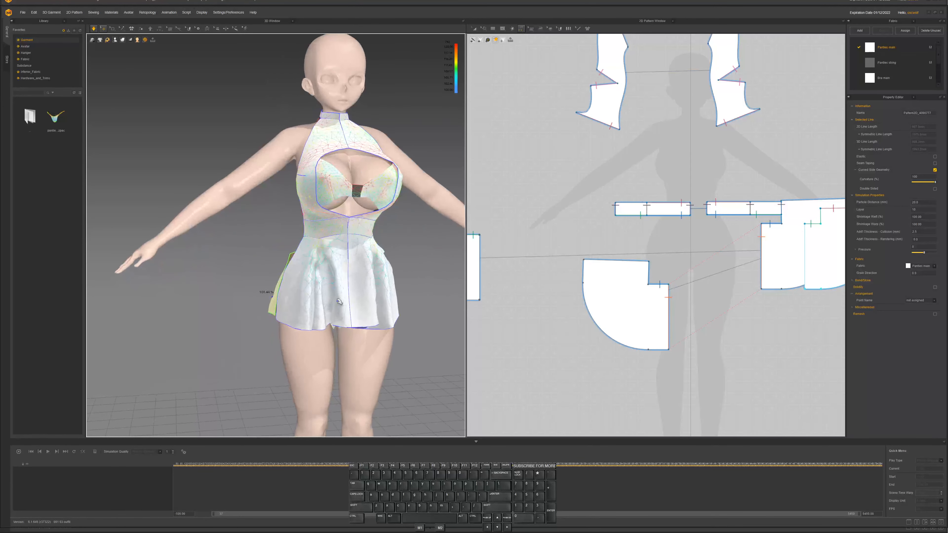
pyautogui.moveTo(338, 301); pyautogui.dragTo(347, 331)
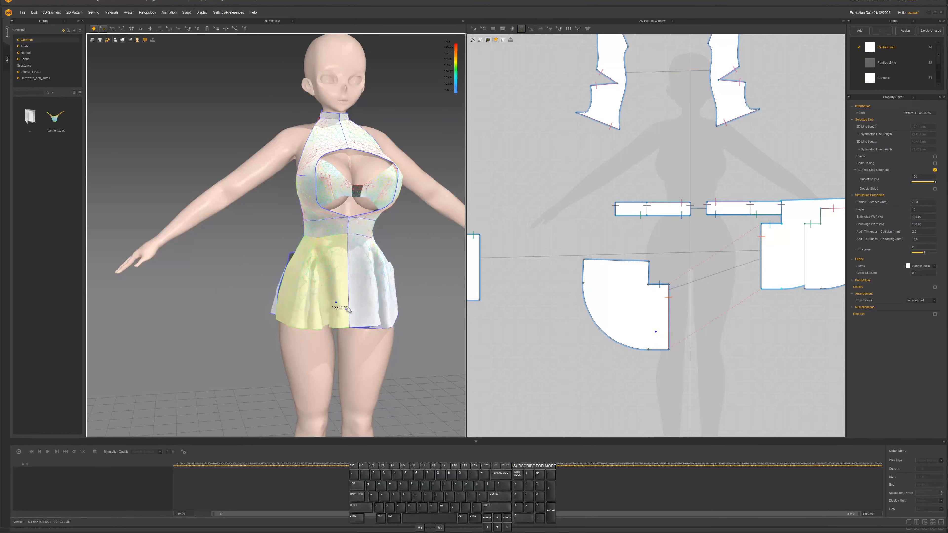
pyautogui.moveTo(346, 309); pyautogui.dragTo(369, 308, button='right')
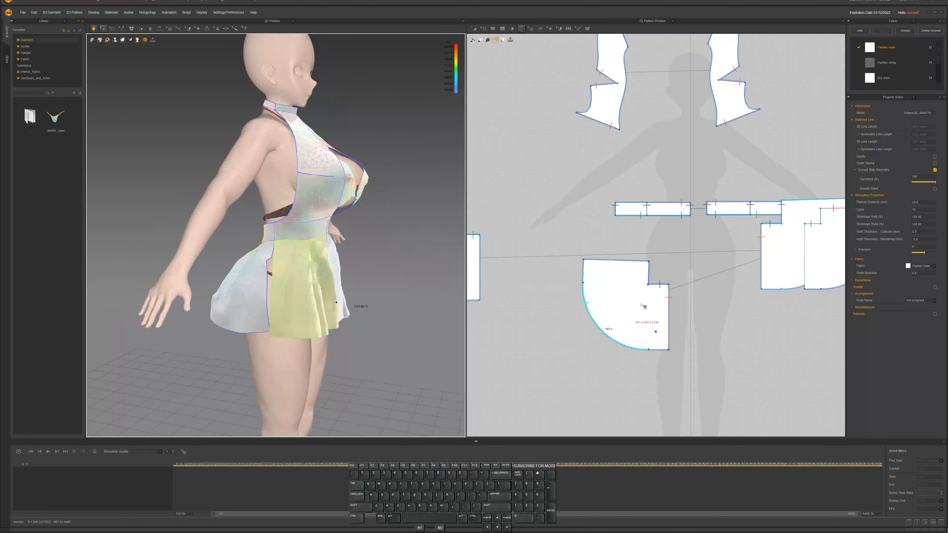
pyautogui.press('space')
# Adjust the drape of the front skirt piece from the side and simulate the garment facing the front
pyautogui.moveTo(551, 300); pyautogui.dragTo(580, 308, button='middle')
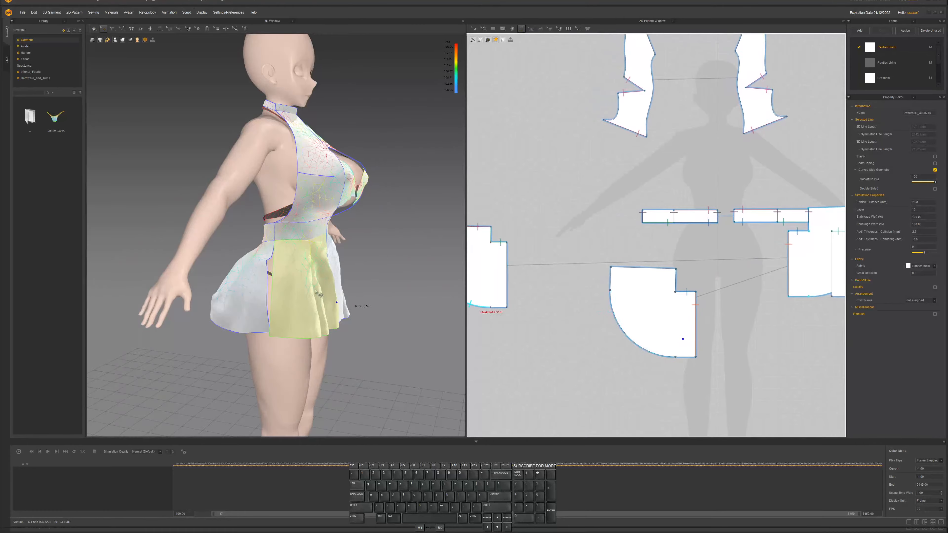
pyautogui.moveTo(315, 291)
pyautogui.mouseDown(button='right')
pyautogui.moveTo(429, 288)
pyautogui.moveTo(364, 299)
pyautogui.moveTo(301, 291)
pyautogui.mouseUp(button='right')
pyautogui.moveTo(321, 307); pyautogui.dragTo(342, 310)
pyautogui.scroll(-1, 343, 310)
pyautogui.moveTo(342, 310); pyautogui.dragTo(303, 314, button='right')
pyautogui.press('b')
pyautogui.press('space')
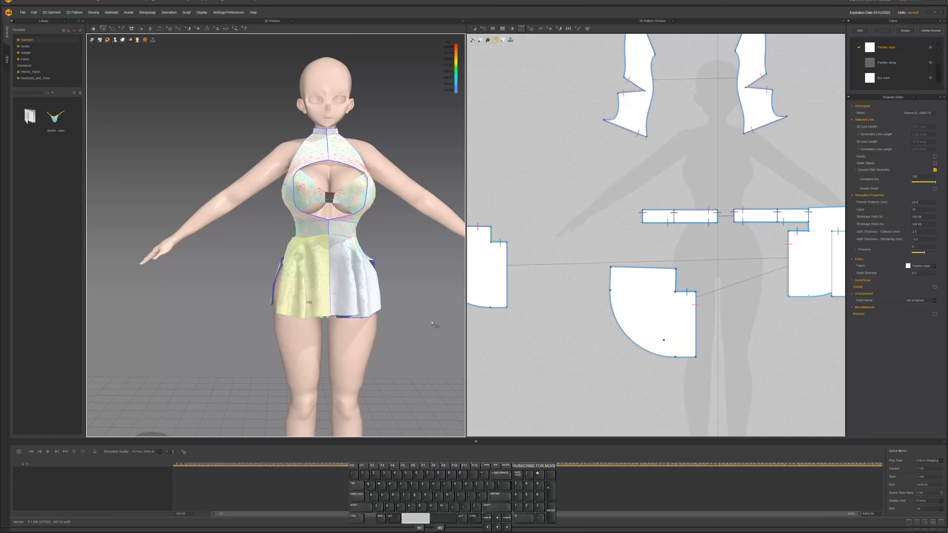
# Draw a diagonal internal line on the flared back skirt piece from its inner notch corner to the middle of the curved hem
pyautogui.click(613, 311)
pyautogui.moveTo(622, 309); pyautogui.dragTo(674, 303, button='middle')
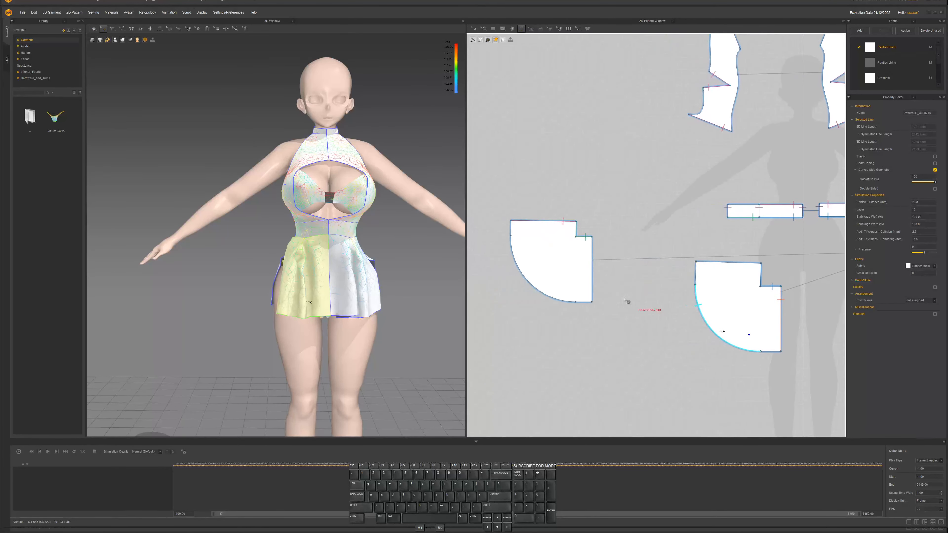
pyautogui.moveTo(582, 317); pyautogui.dragTo(612, 331, button='middle')
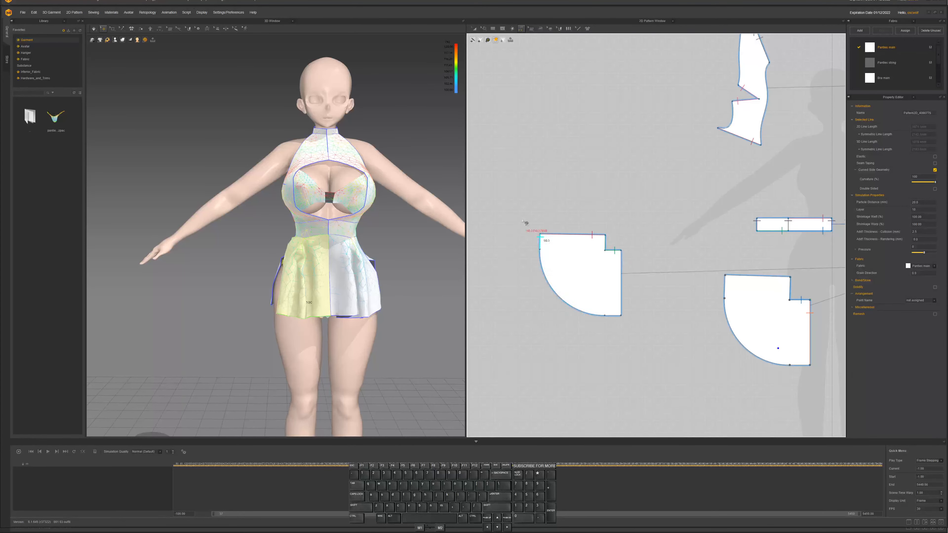
pyautogui.click(502, 29)
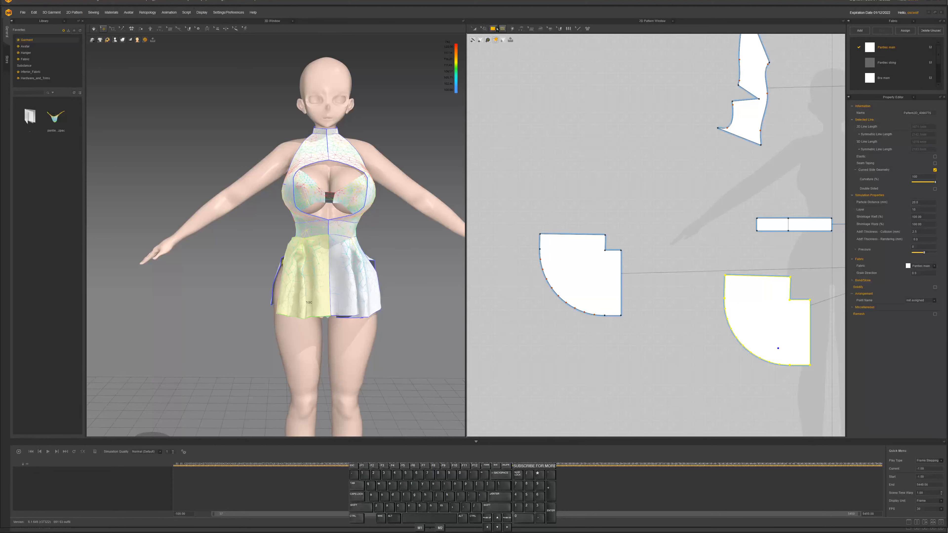
pyautogui.click(509, 39)
pyautogui.click(605, 250)
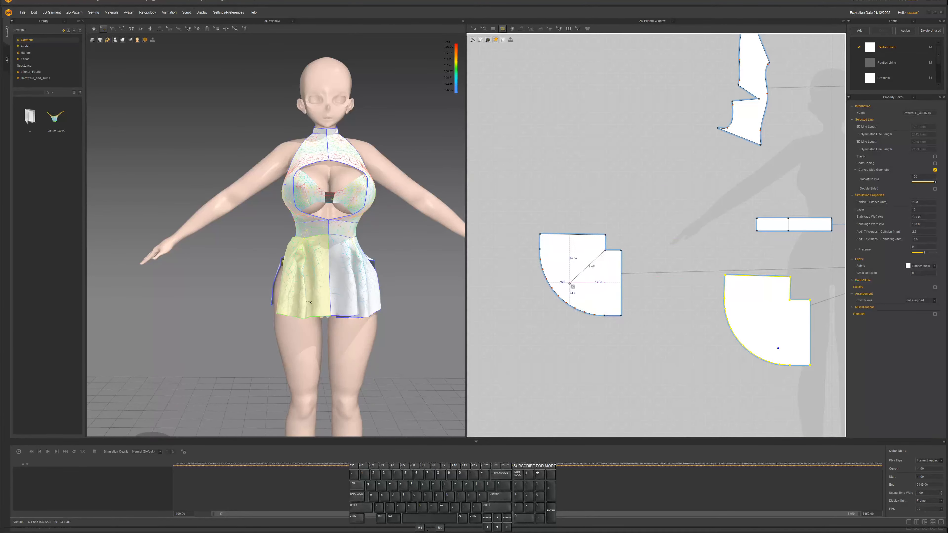
pyautogui.click(558, 296)
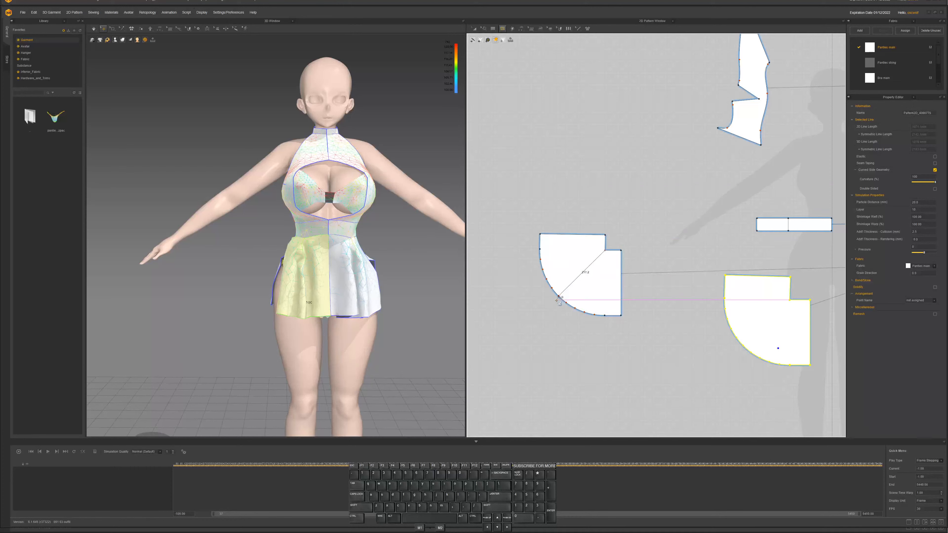
pyautogui.press('Return')
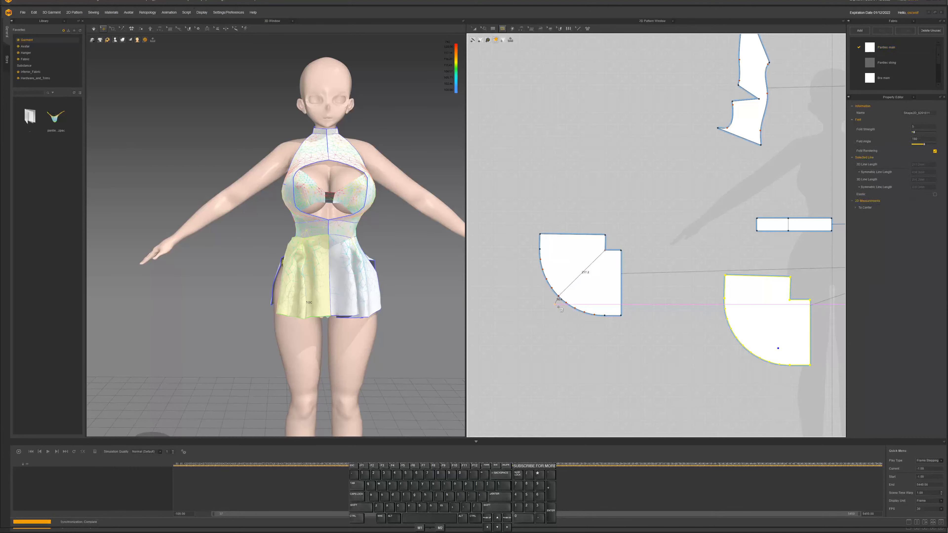
# Cut the flared back skirt piece in two along its diagonal internal line
pyautogui.press('a')
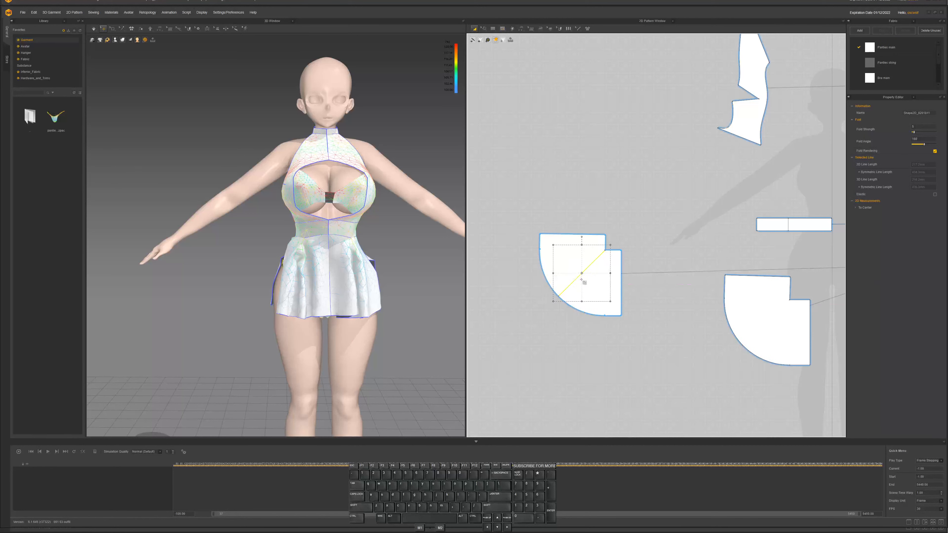
pyautogui.click(577, 278)
pyautogui.click(595, 325)
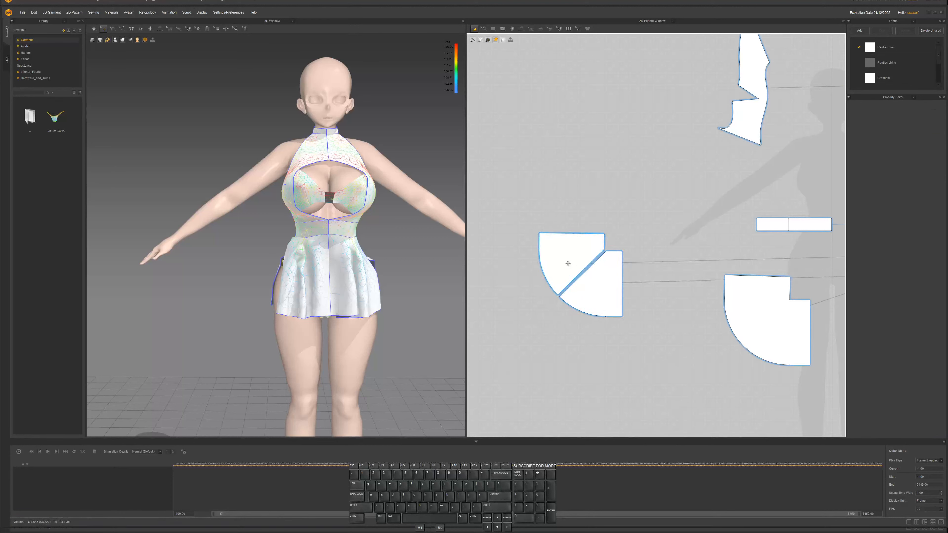
pyautogui.click(554, 249)
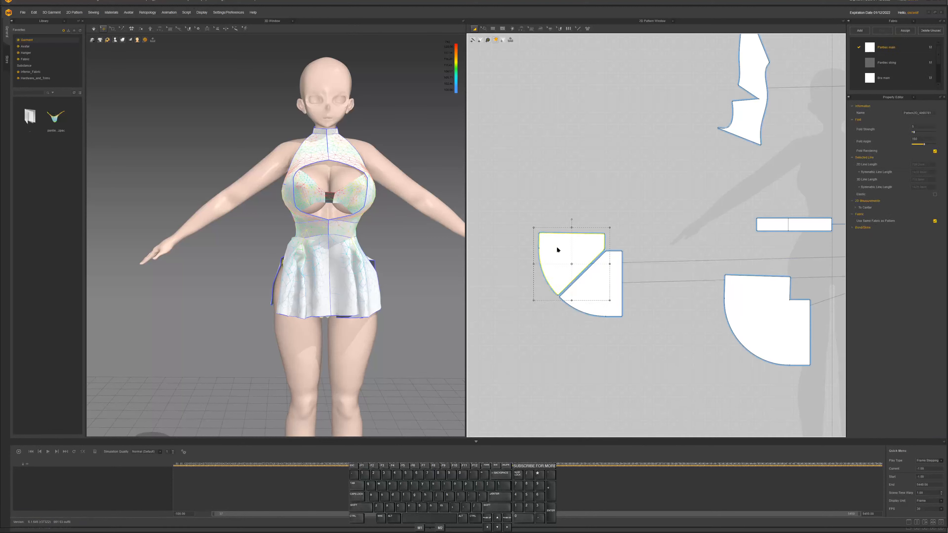
pyautogui.click(597, 226)
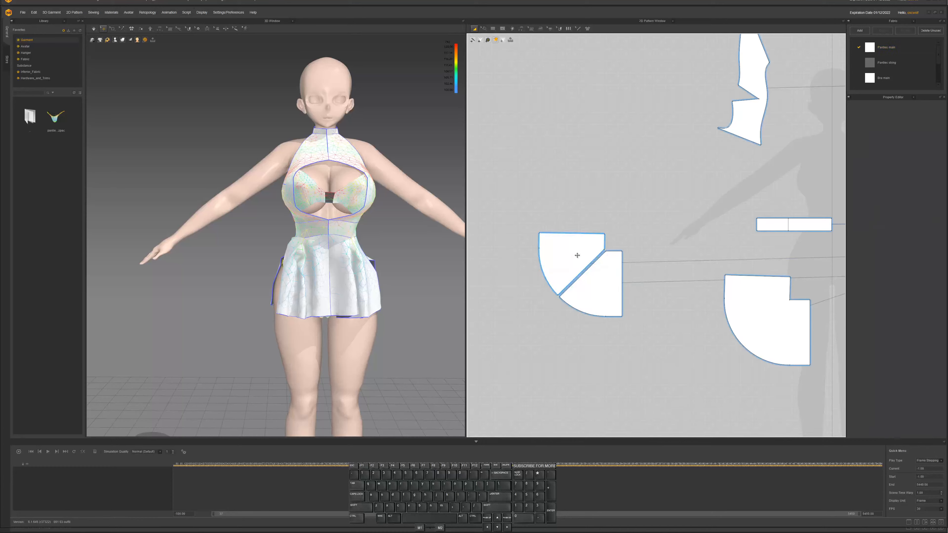
# Move the two halves of the back skirt piece apart in the pattern layout, leaving a clear gap between them
pyautogui.moveTo(577, 256); pyautogui.dragTo(552, 244)
pyautogui.moveTo(598, 283); pyautogui.dragTo(578, 280)
pyautogui.moveTo(545, 242); pyautogui.dragTo(527, 200)
pyautogui.moveTo(590, 287); pyautogui.dragTo(563, 260)
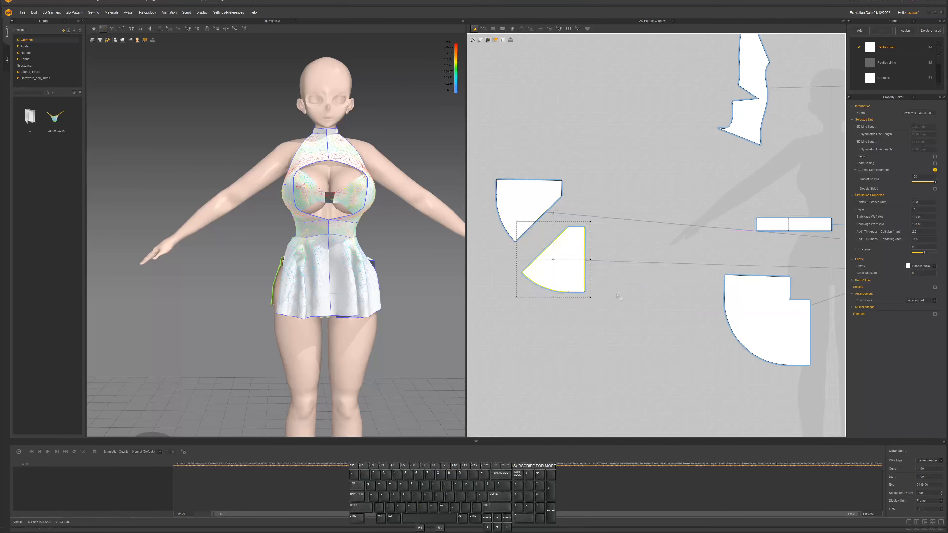
# Sew the straight side edge of the back skirt's side half to the matching straight side edge of the front skirt piece
pyautogui.moveTo(630, 304); pyautogui.dragTo(595, 310, button='right')
pyautogui.moveTo(420, 305); pyautogui.dragTo(362, 293, button='right')
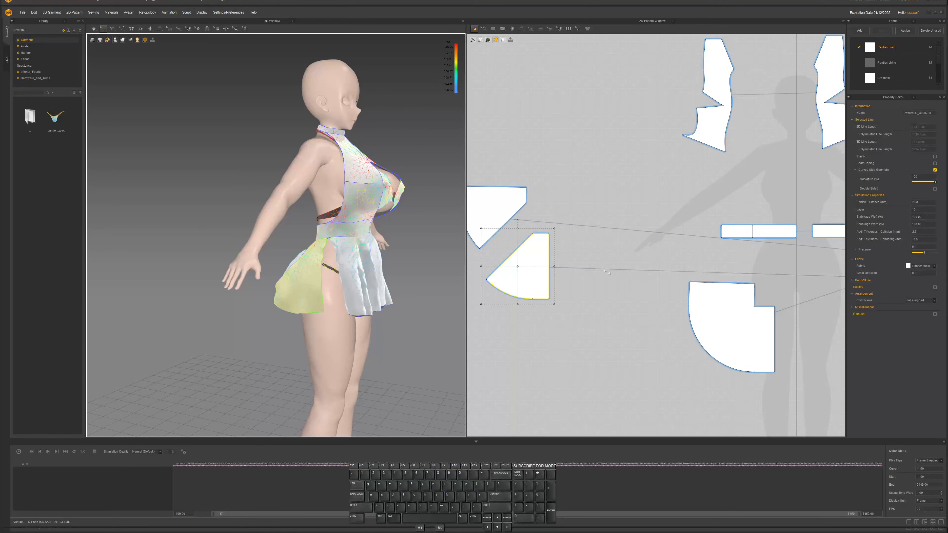
pyautogui.press('n')
pyautogui.click(548, 248)
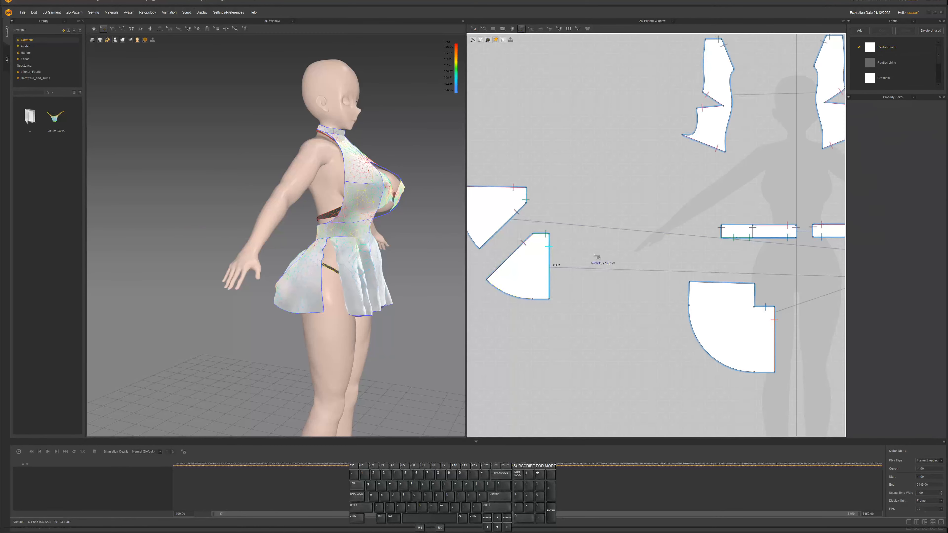
pyautogui.click(746, 282)
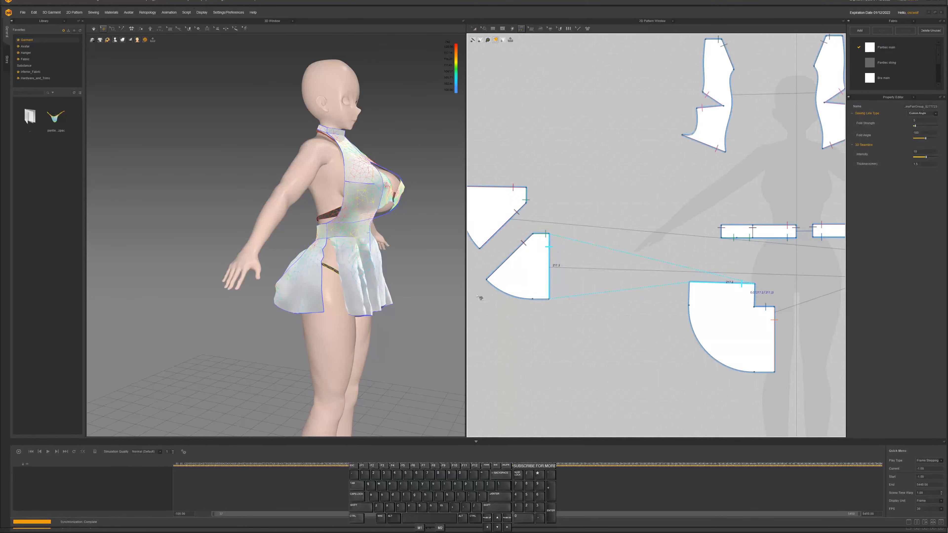
# Simulate the garment to close the new side seam and pull the skirt outward at the back
pyautogui.press('space')
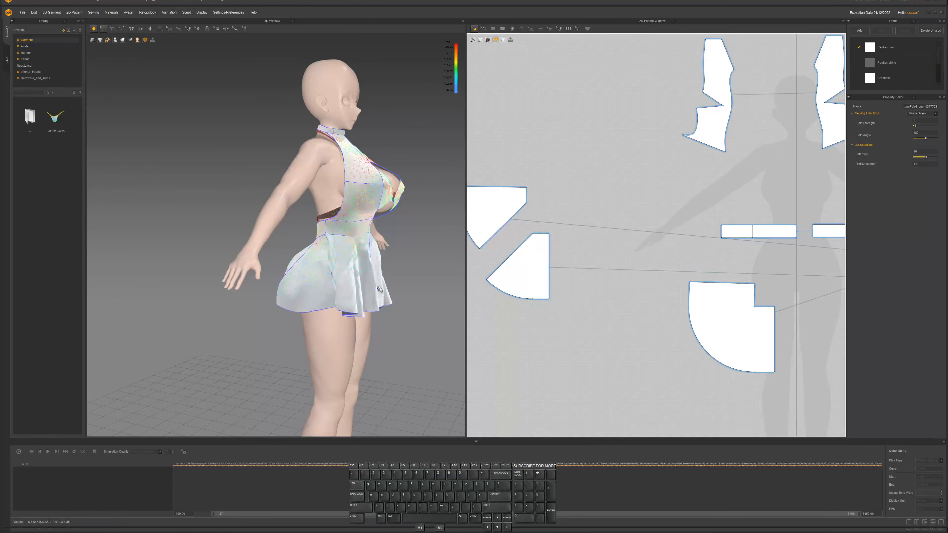
pyautogui.moveTo(377, 289); pyautogui.dragTo(370, 297, button='right')
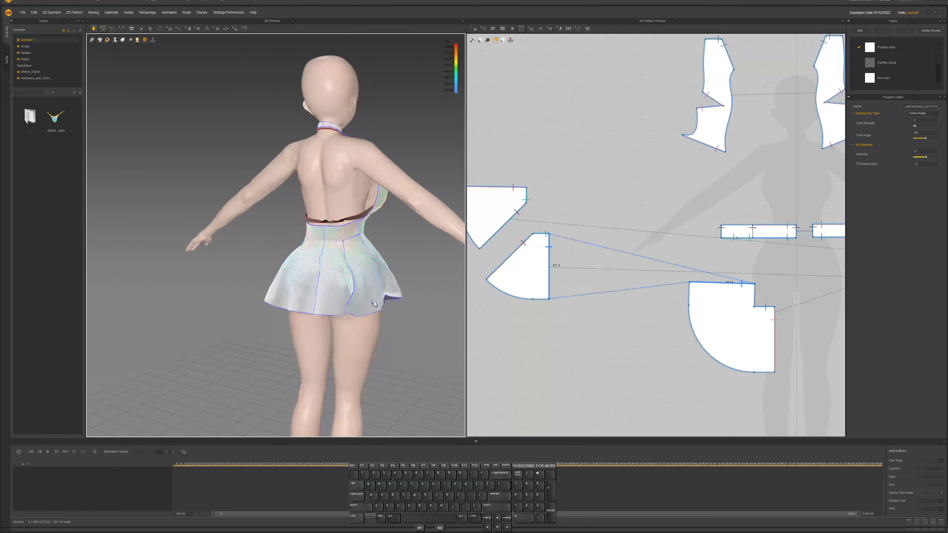
pyautogui.moveTo(373, 297); pyautogui.dragTo(439, 298)
pyautogui.moveTo(439, 298); pyautogui.dragTo(401, 301, button='right')
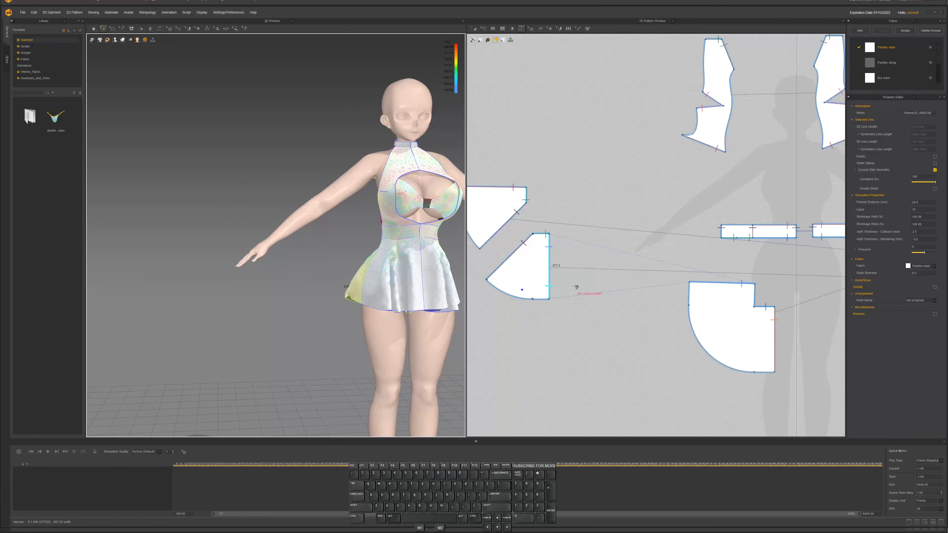
# Draw a diagonal internal line on the front skirt piece from its inner notch corner to the middle of the curved hem
pyautogui.moveTo(641, 313); pyautogui.dragTo(562, 300, button='right')
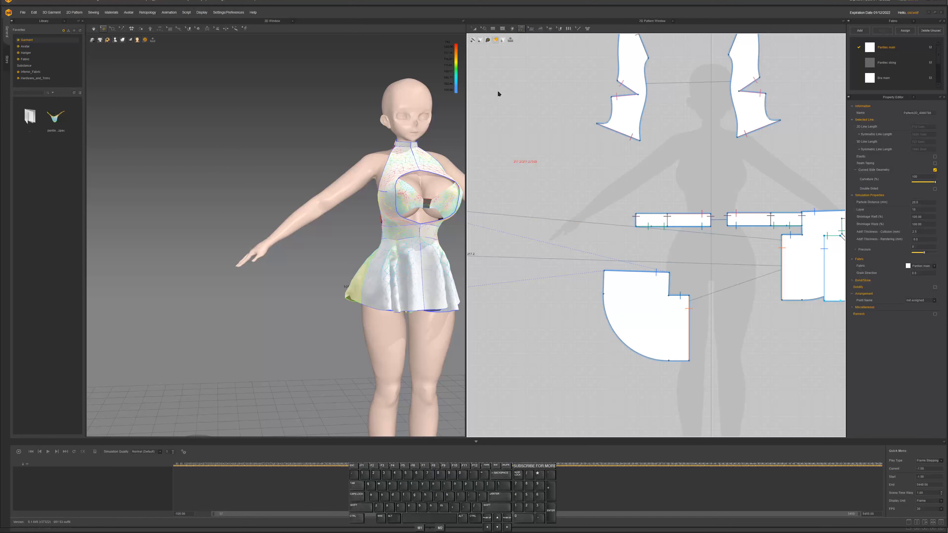
pyautogui.click(502, 28)
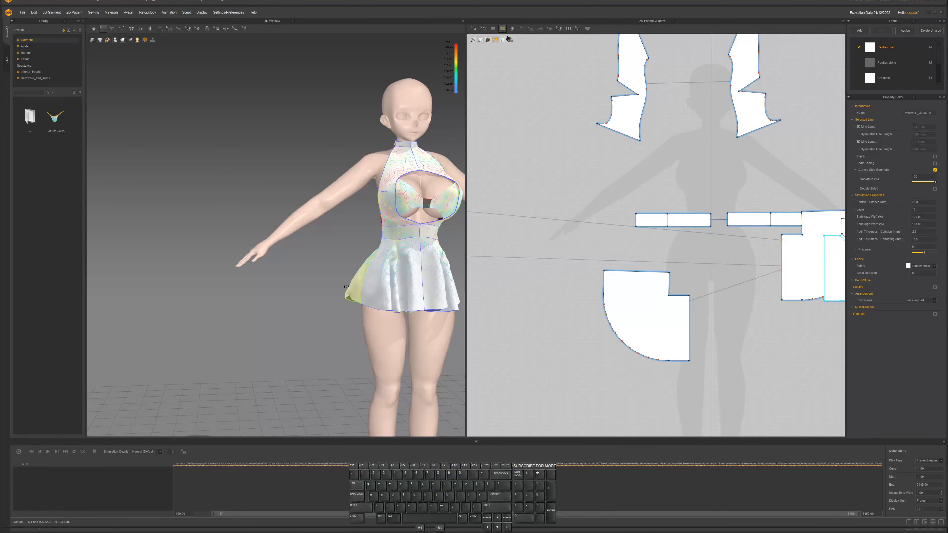
pyautogui.click(506, 36)
pyautogui.click(668, 294)
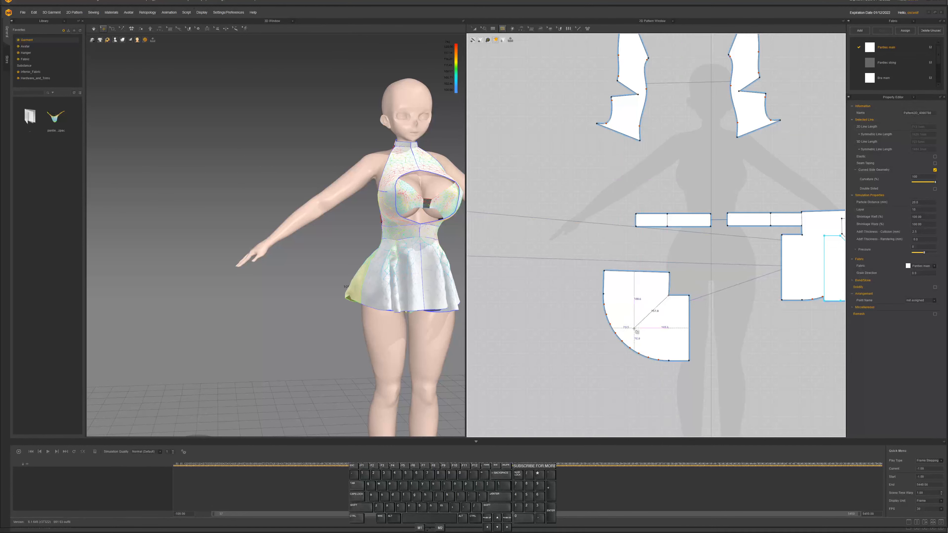
pyautogui.click(623, 342)
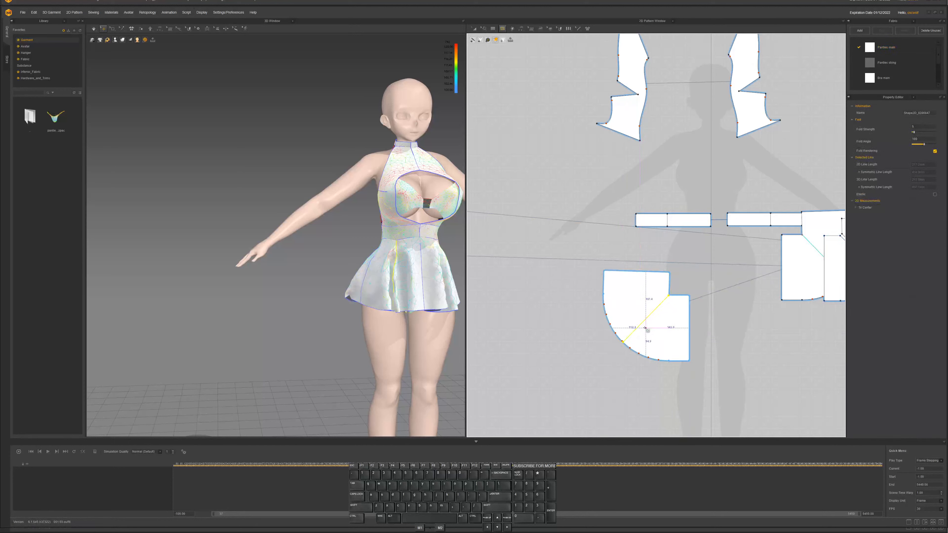
# Cut the front skirt piece along its diagonal internal line and move the side half away from the centre half
pyautogui.press('a')
pyautogui.click(664, 374)
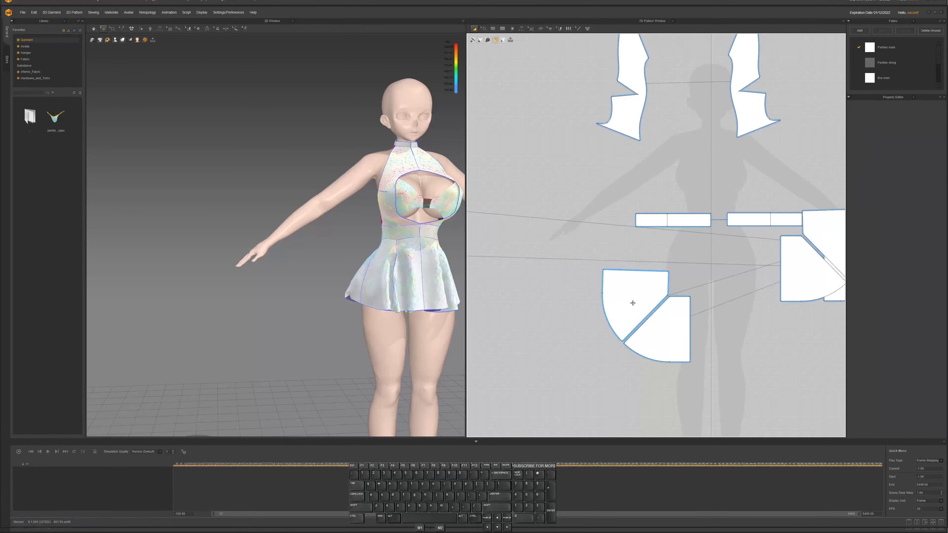
pyautogui.moveTo(634, 298); pyautogui.dragTo(608, 279)
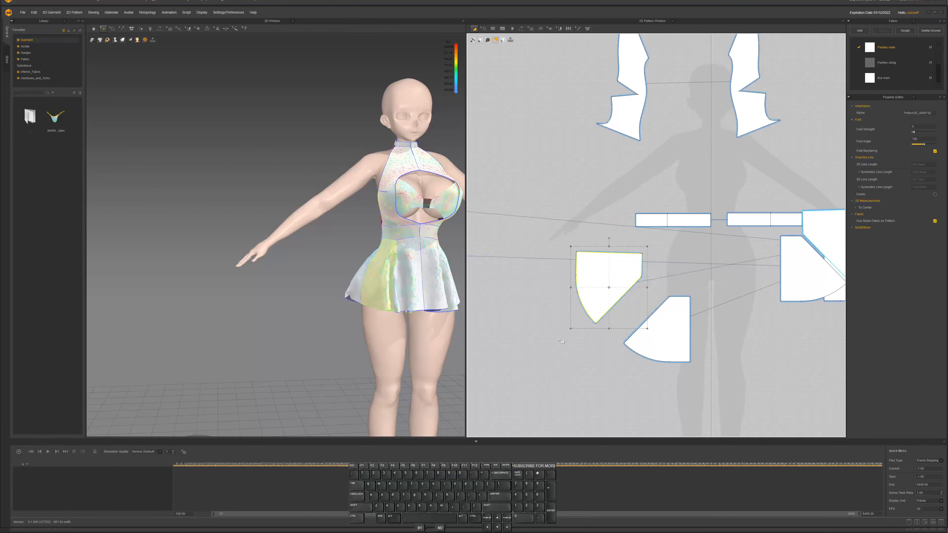
# Move the centre half of the back skirt farther from its side half to make room for spreading
pyautogui.moveTo(558, 339); pyautogui.dragTo(705, 348, button='middle')
pyautogui.moveTo(630, 331); pyautogui.dragTo(650, 330, button='middle')
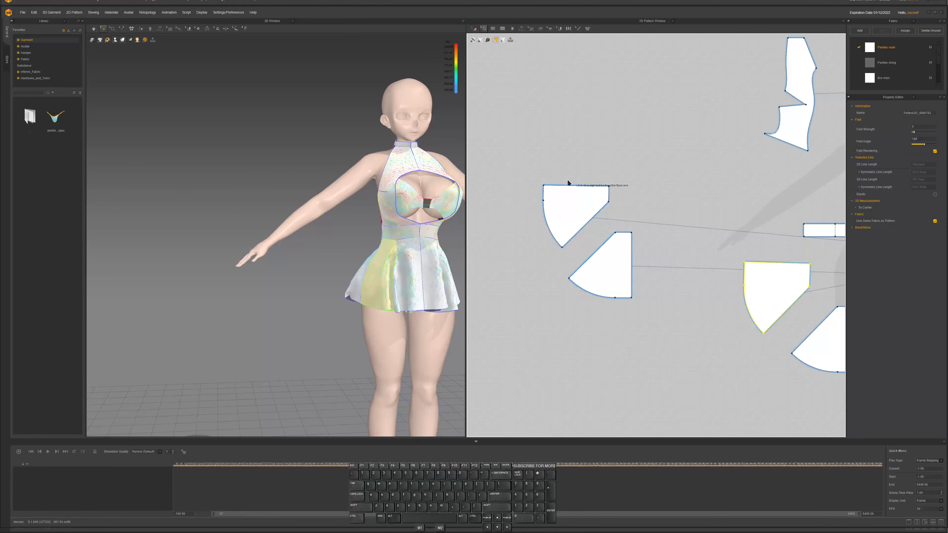
pyautogui.moveTo(585, 209); pyautogui.dragTo(464, 252)
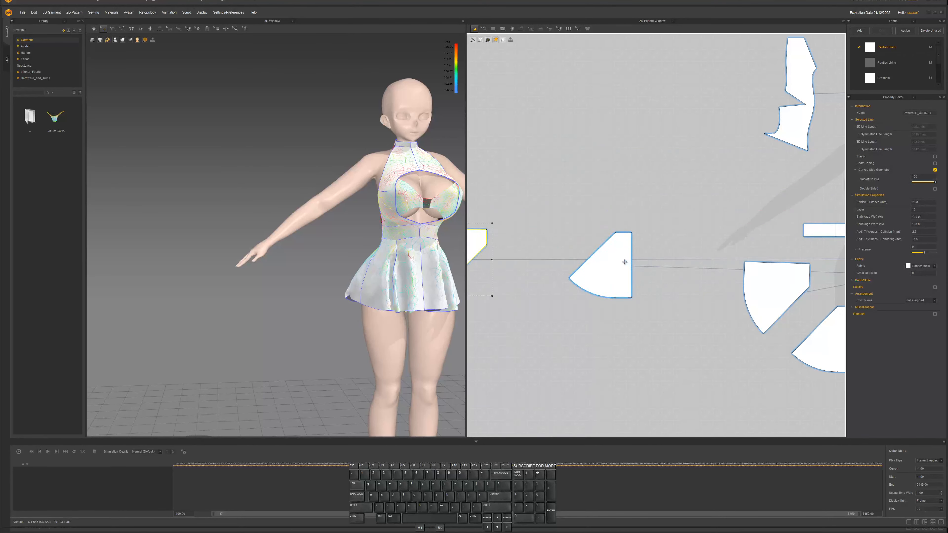
# Slash the back skirt's side half from waist edge to hem and spread it into a wide, more than half-circle flare
pyautogui.click(502, 129)
pyautogui.click(622, 232)
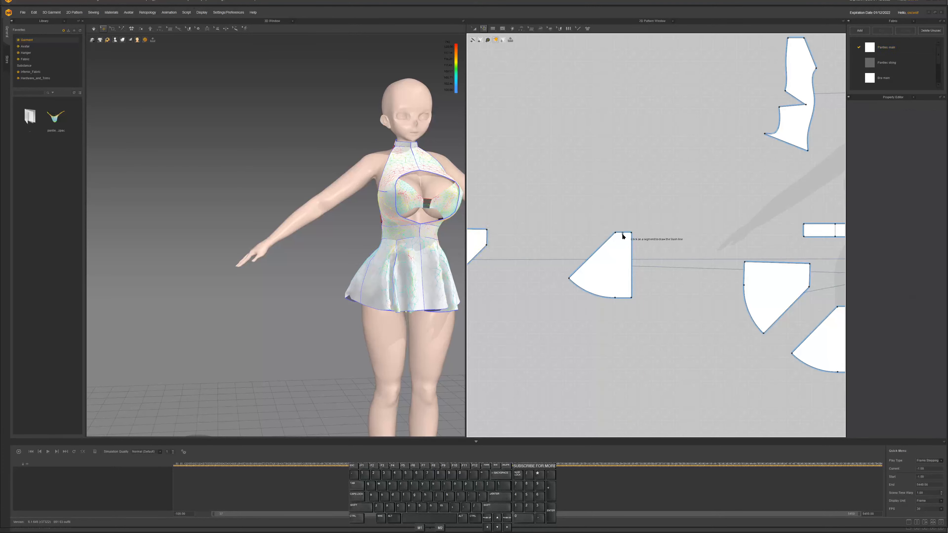
pyautogui.click(598, 295)
pyautogui.click(590, 283)
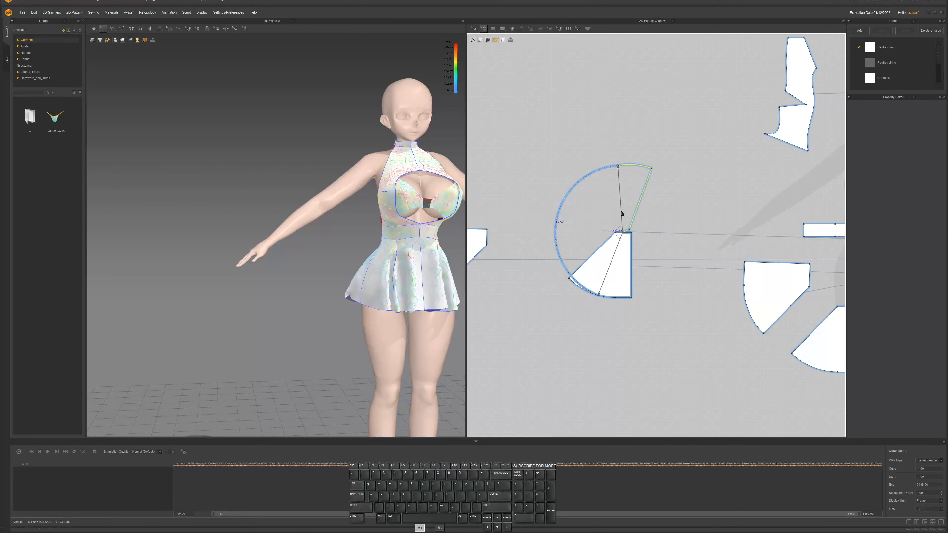
pyautogui.click(621, 213)
pyautogui.click(621, 211)
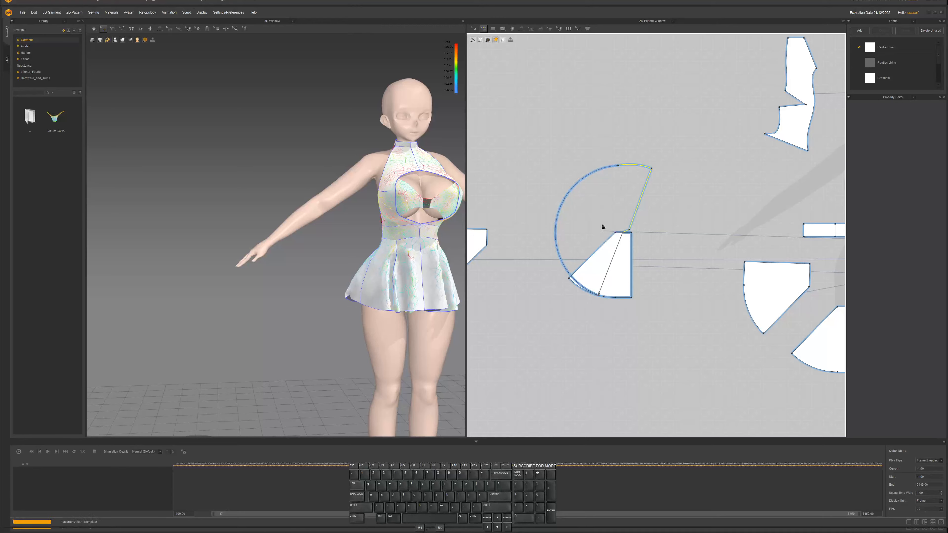
# Simulate the garment from behind at an angle and pull the spread side half and the centre half of the back skirt outward
pyautogui.moveTo(417, 286); pyautogui.dragTo(378, 285, button='right')
pyautogui.press('space')
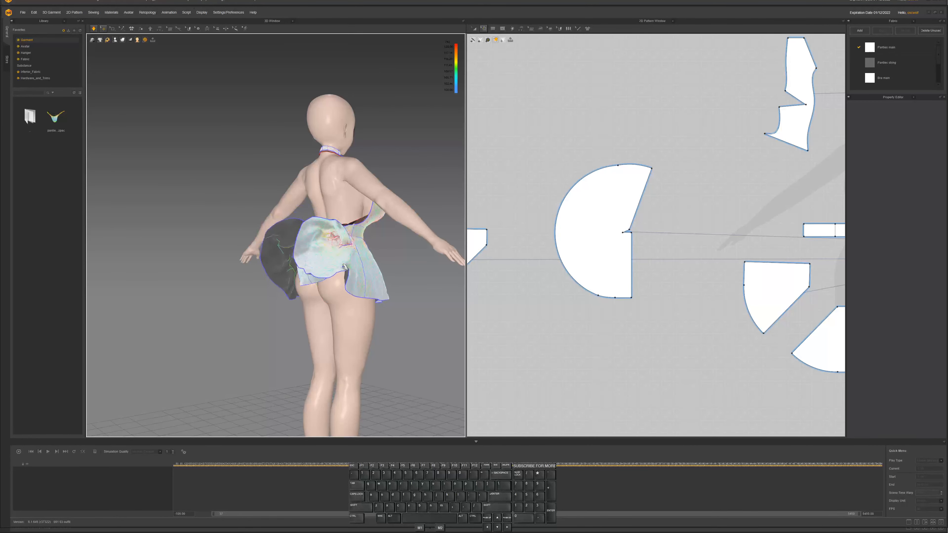
pyautogui.click(345, 266)
pyautogui.moveTo(423, 285); pyautogui.dragTo(423, 285)
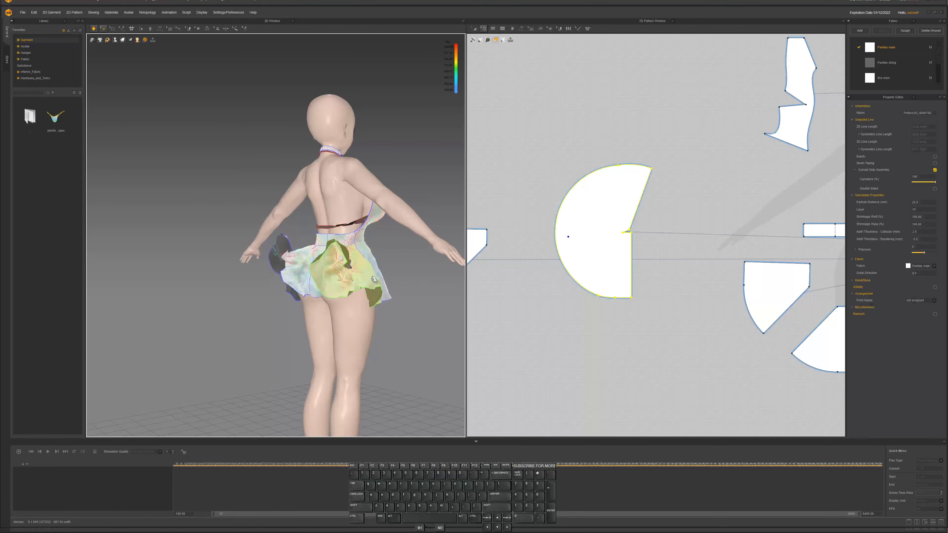
pyautogui.moveTo(336, 272); pyautogui.dragTo(411, 280)
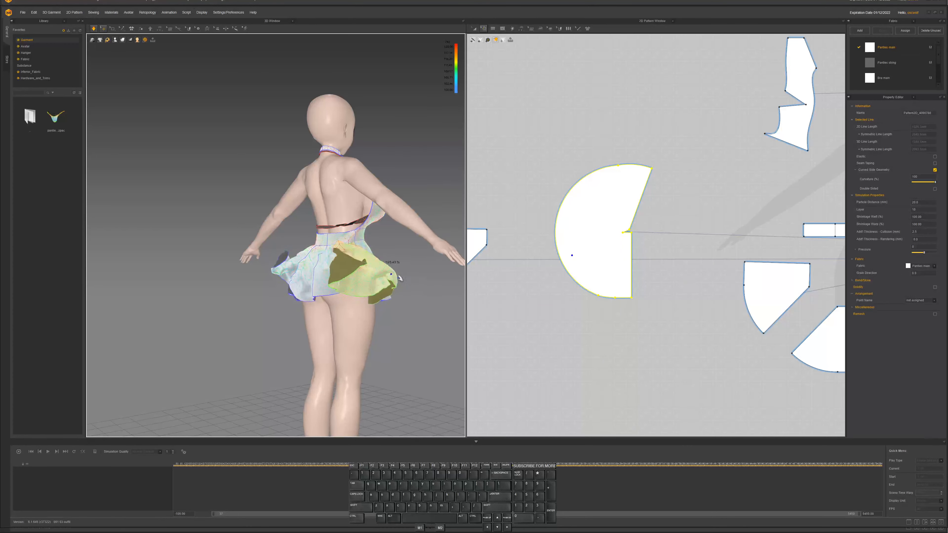
pyautogui.moveTo(319, 286); pyautogui.dragTo(319, 284)
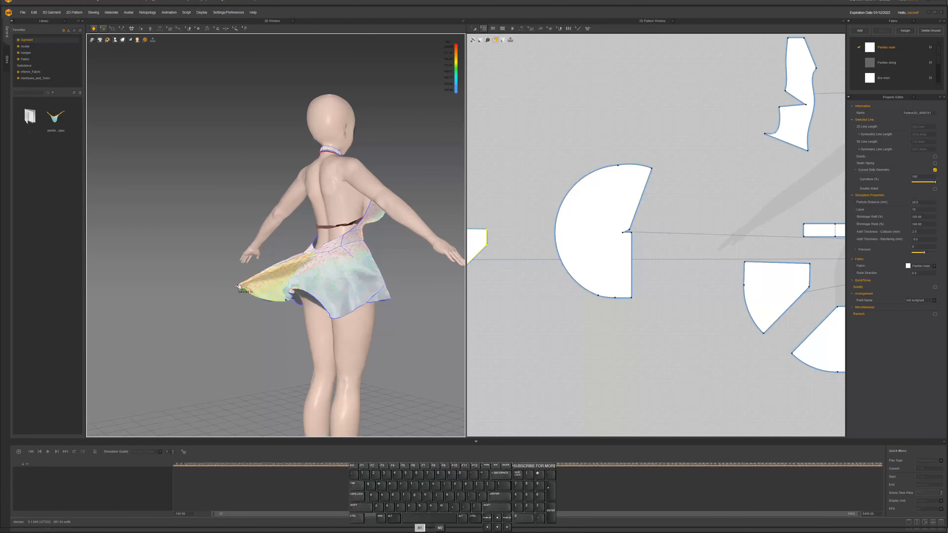
pyautogui.moveTo(237, 286); pyautogui.dragTo(239, 286)
pyautogui.moveTo(382, 280); pyautogui.dragTo(442, 285)
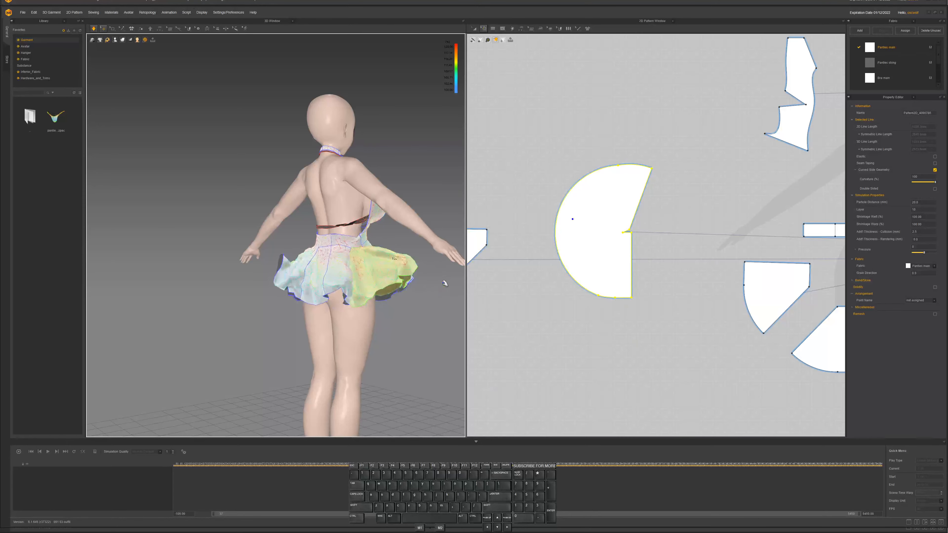
# View the garment from directly behind, pull the spread skirt pieces outward on both sides to untangle their folds, and end the simulation
pyautogui.moveTo(363, 285); pyautogui.dragTo(404, 285, button='right')
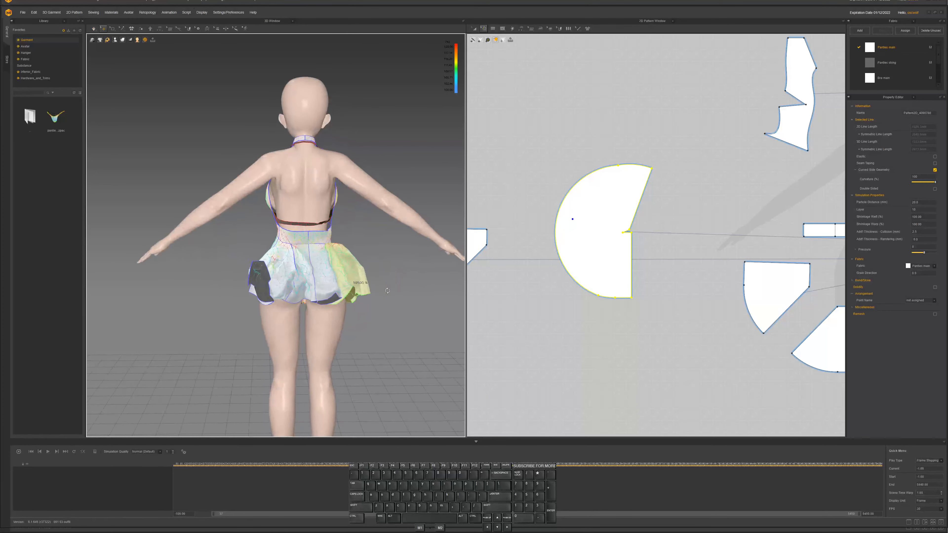
pyautogui.moveTo(357, 284); pyautogui.dragTo(439, 299)
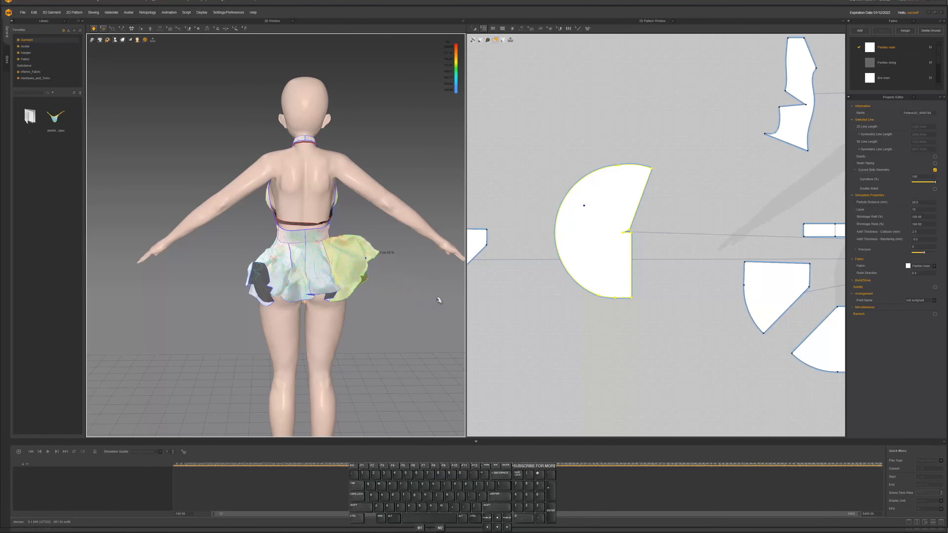
pyautogui.moveTo(393, 300)
pyautogui.mouseDown(button='right')
pyautogui.moveTo(354, 300)
pyautogui.moveTo(396, 298)
pyautogui.mouseUp(button='right')
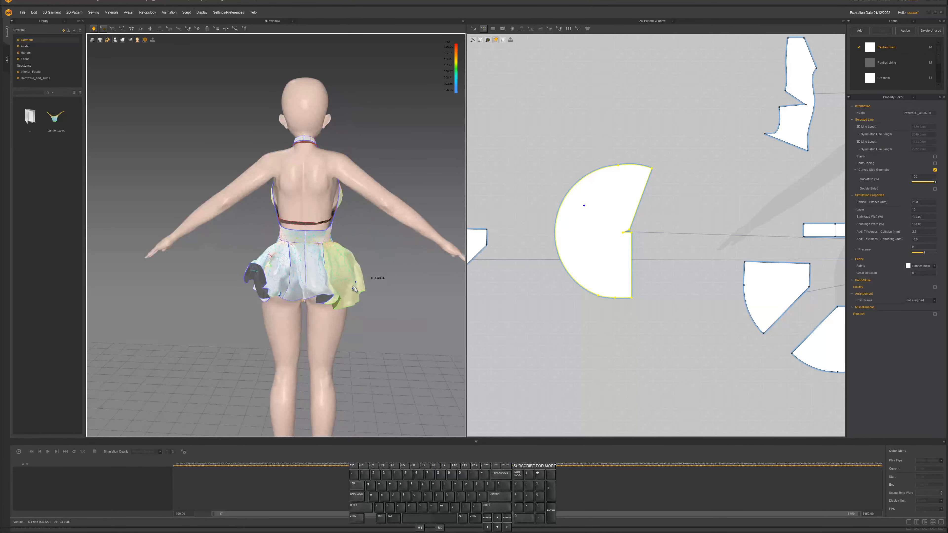
pyautogui.moveTo(260, 268); pyautogui.dragTo(196, 295)
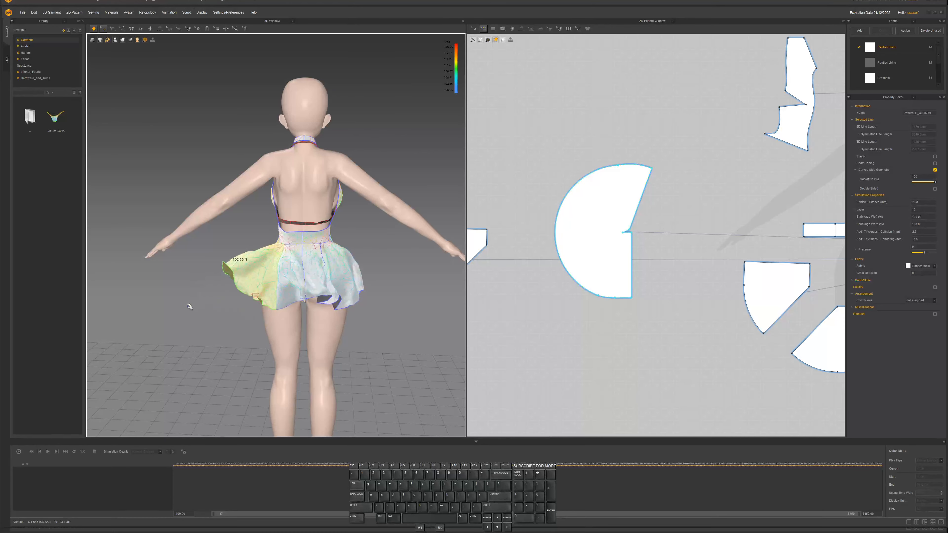
pyautogui.click(508, 303)
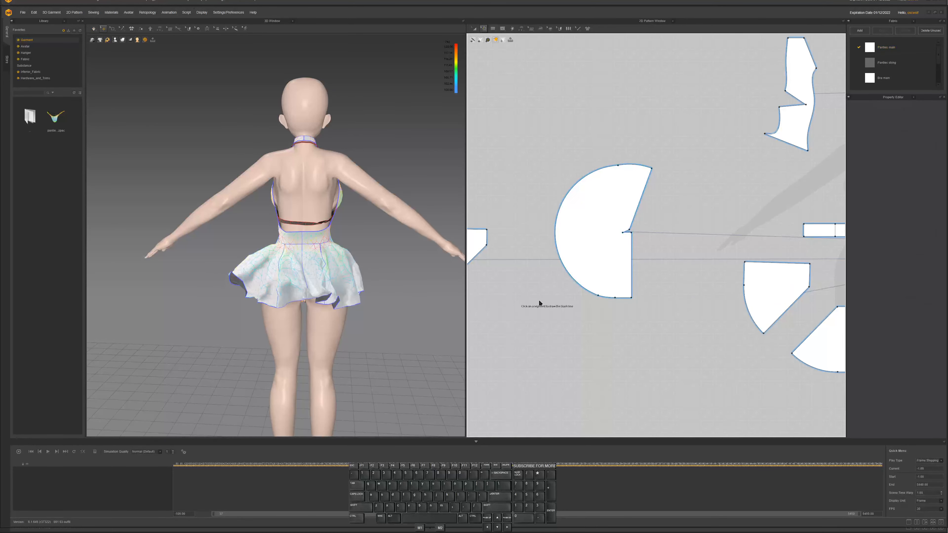
# Slash the back skirt's centre half from its short waist edge to the curved hem and spread it into a wide circular flare
pyautogui.moveTo(535, 303); pyautogui.dragTo(649, 301, button='right')
pyautogui.scroll(3, 649, 301)
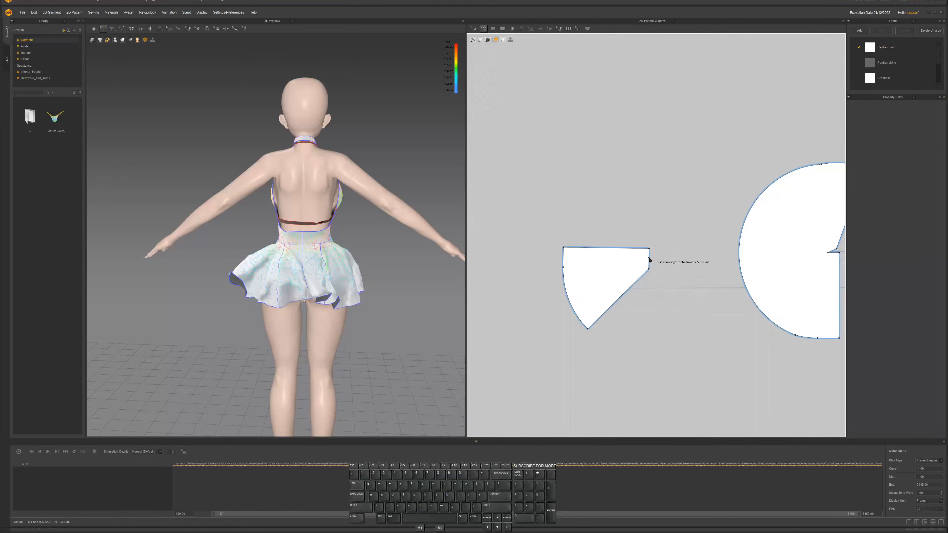
pyautogui.click(649, 259)
pyautogui.click(567, 289)
pyautogui.click(569, 271)
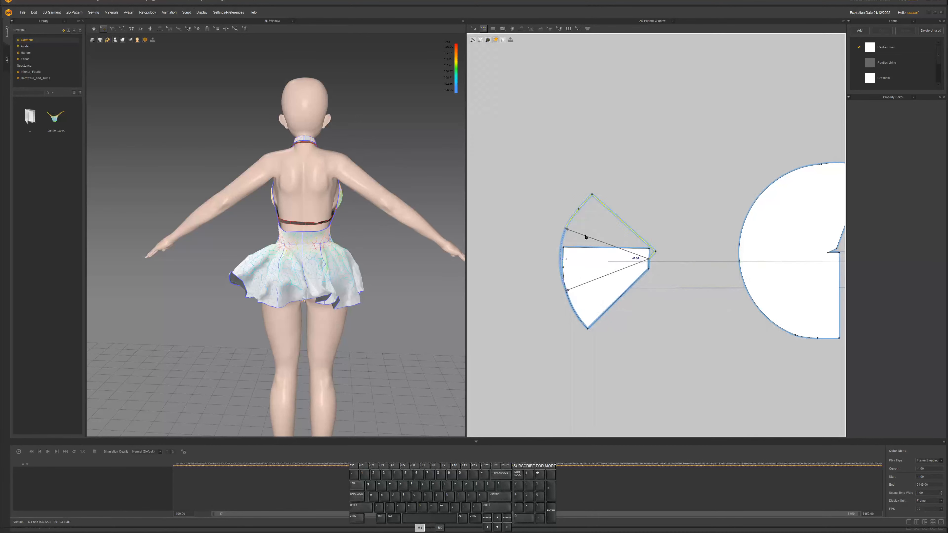
pyautogui.click(675, 241)
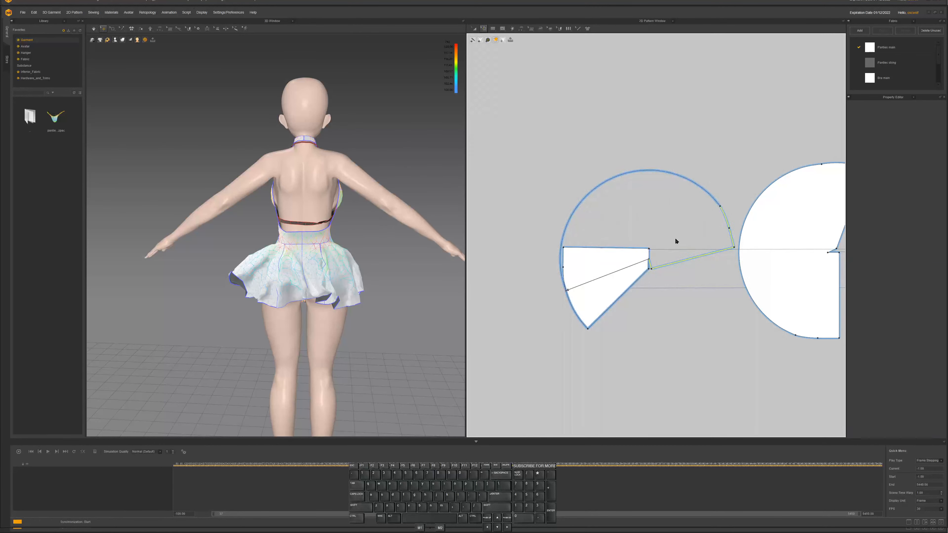
# Simulate the garment from behind and pull the back skirt's spread centre half outward and down on the avatar's right side
pyautogui.press('space')
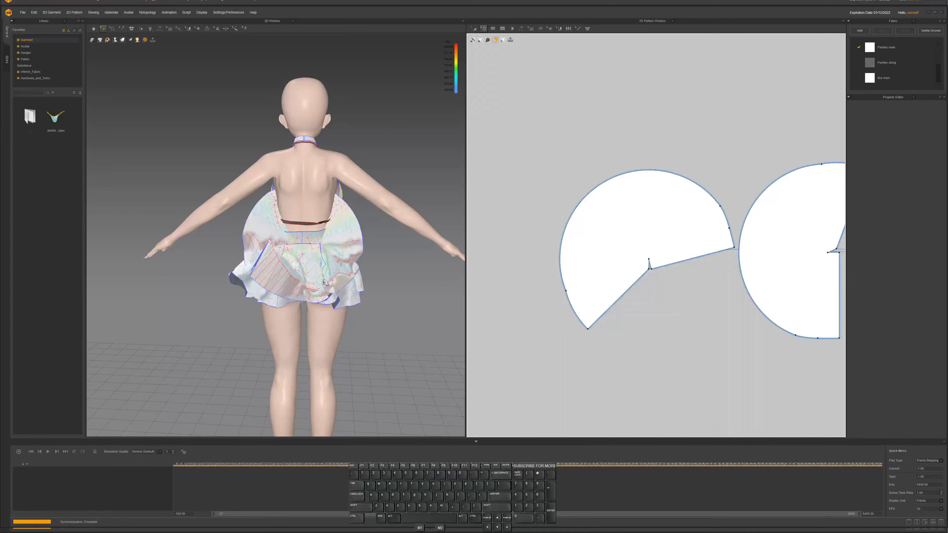
pyautogui.moveTo(335, 283); pyautogui.dragTo(375, 306)
pyautogui.moveTo(305, 257); pyautogui.dragTo(367, 331)
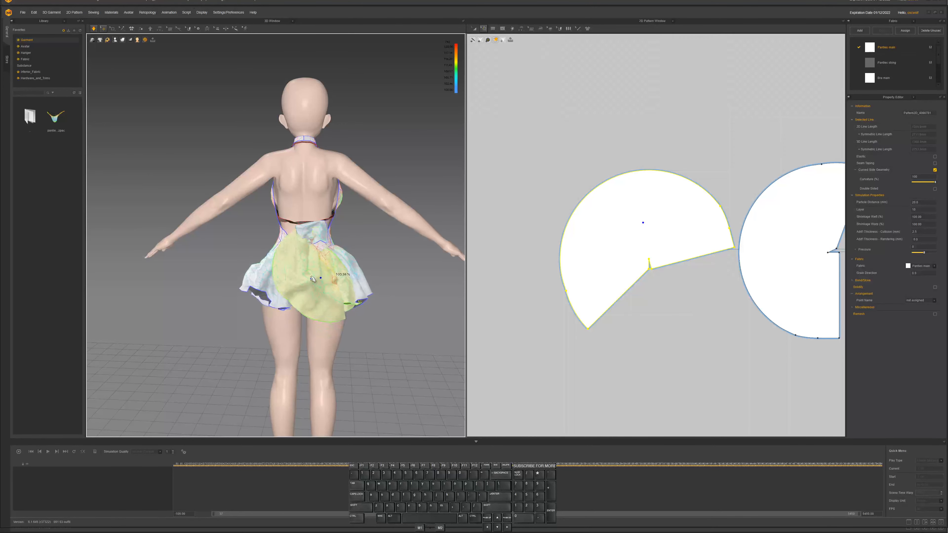
pyautogui.moveTo(313, 278); pyautogui.dragTo(398, 316)
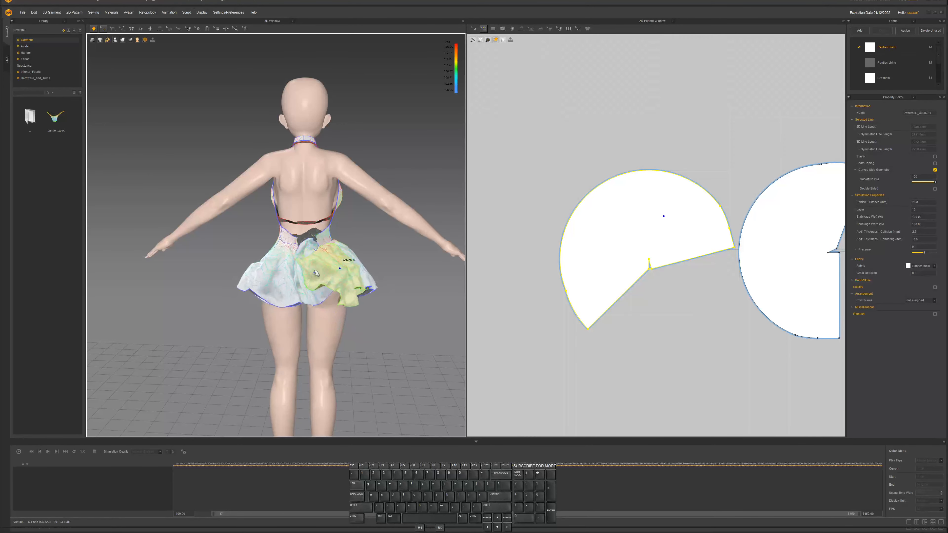
pyautogui.moveTo(316, 273); pyautogui.dragTo(399, 313)
pyautogui.moveTo(355, 276); pyautogui.dragTo(401, 311)
# Pull the mirrored centre-back skirt piece down toward the hem on the avatar's left side and pause the simulation
pyautogui.moveTo(328, 258); pyautogui.dragTo(301, 320)
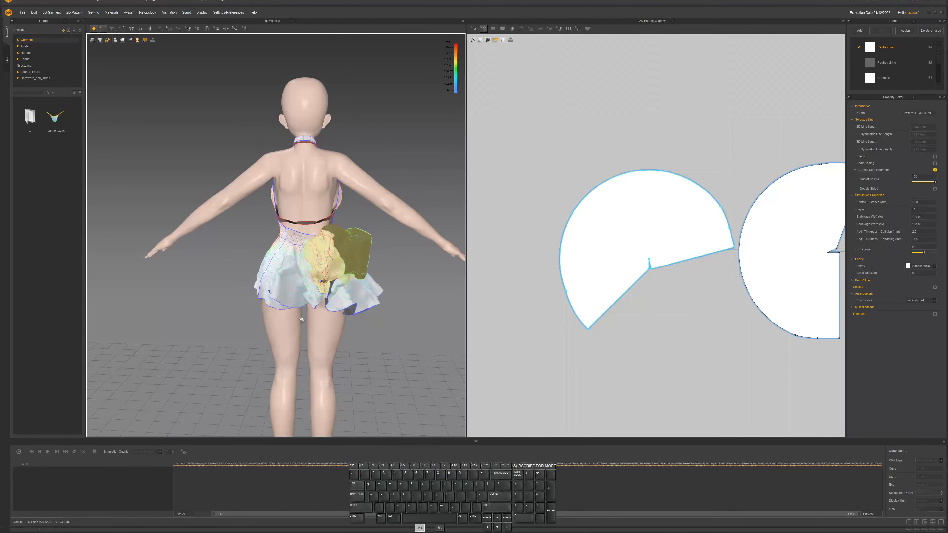
pyautogui.moveTo(229, 330); pyautogui.dragTo(264, 296)
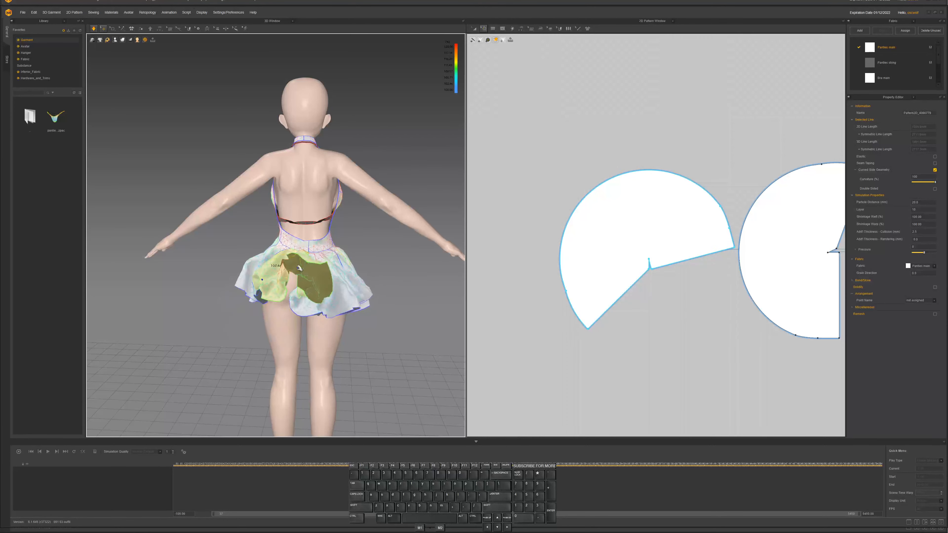
pyautogui.moveTo(298, 268); pyautogui.dragTo(269, 358)
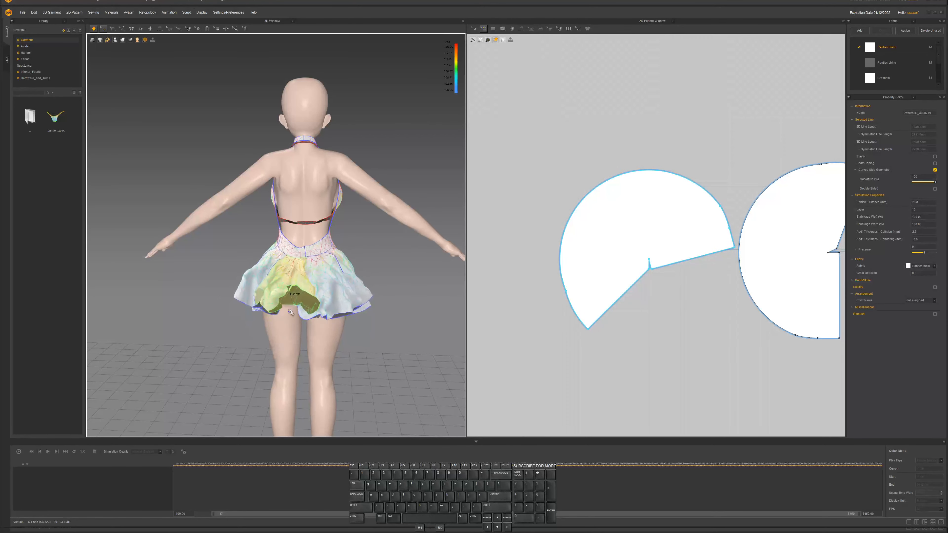
pyautogui.moveTo(298, 288); pyautogui.dragTo(284, 373)
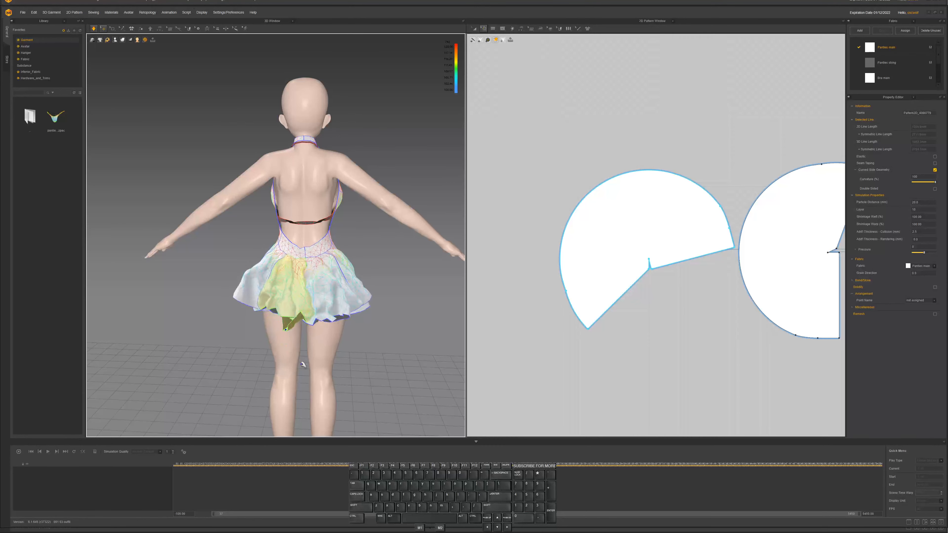
pyautogui.scroll(-2, 313, 337)
pyautogui.moveTo(331, 326); pyautogui.dragTo(352, 301, button='right')
pyautogui.press('space')
# Resume the simulation, pull the centre-back skirt pieces sideways in both directions from the rear, and end the simulation
pyautogui.press('space')
pyautogui.moveTo(315, 308); pyautogui.dragTo(367, 307)
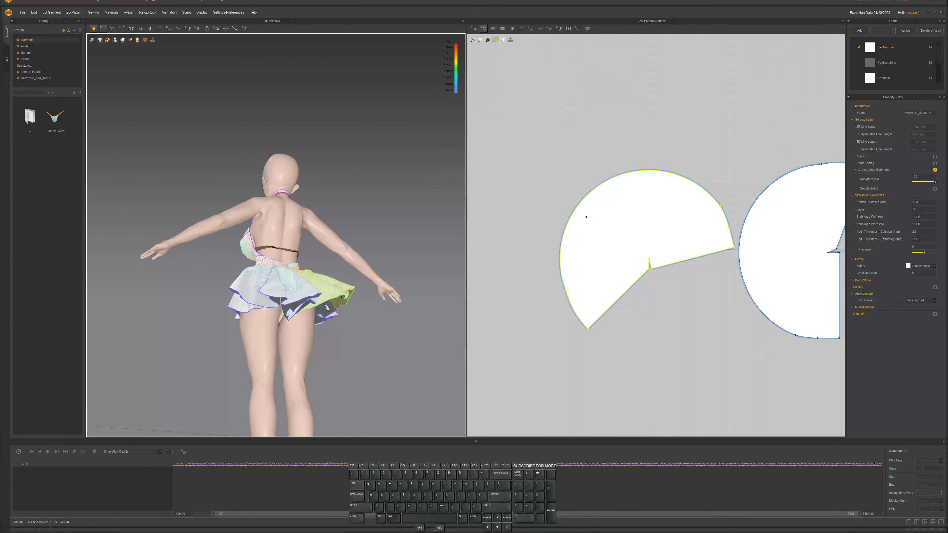
pyautogui.moveTo(281, 298); pyautogui.dragTo(190, 280)
pyautogui.moveTo(317, 279); pyautogui.dragTo(287, 296, button='right')
pyautogui.moveTo(286, 297); pyautogui.dragTo(386, 298)
pyautogui.moveTo(386, 297); pyautogui.dragTo(289, 280, button='right')
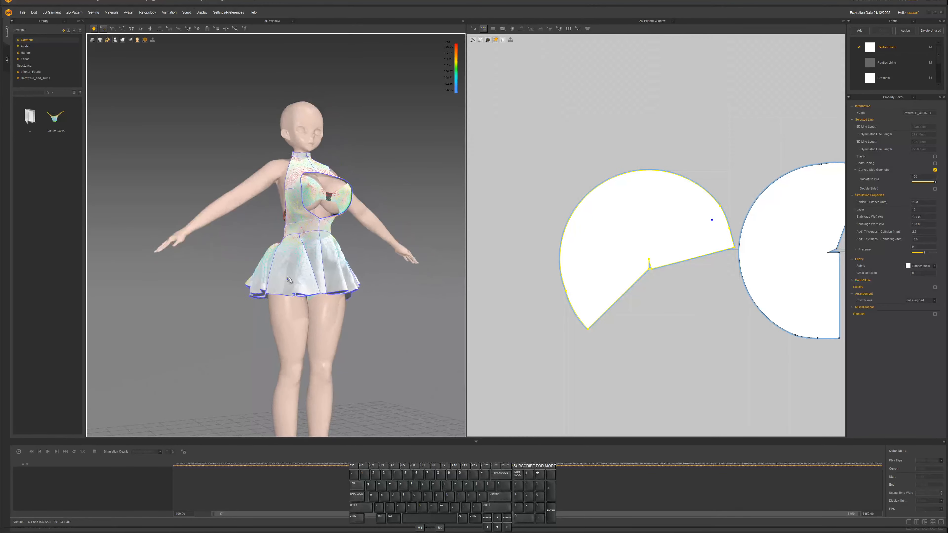
pyautogui.press('space')
# Move the two spread back skirt pieces and the front skirt's side half away from the other pieces in the pattern layout
pyautogui.moveTo(346, 291); pyautogui.dragTo(408, 317, button='right')
pyautogui.scroll(4, 350, 298)
pyautogui.moveTo(350, 298); pyautogui.dragTo(324, 291, button='right')
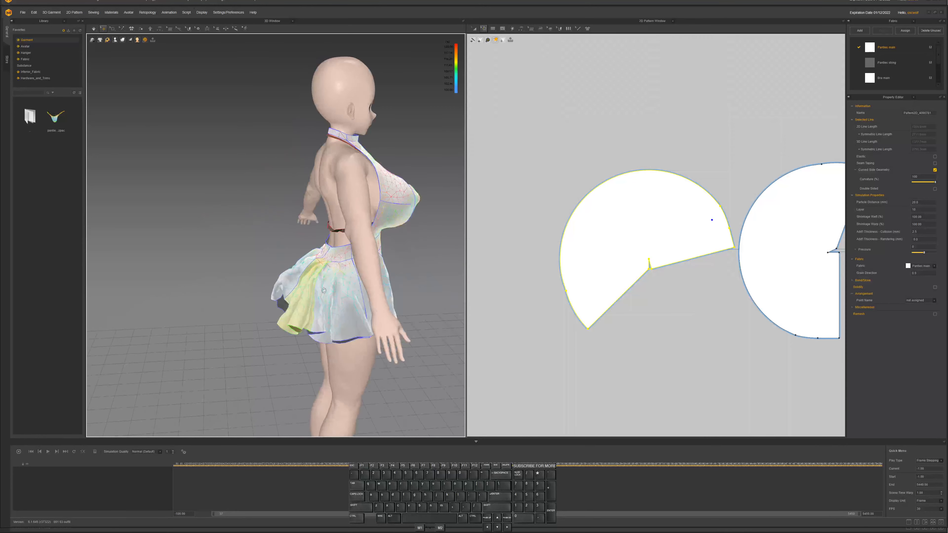
pyautogui.scroll(-3, 610, 323)
pyautogui.scroll(-4, 609, 323)
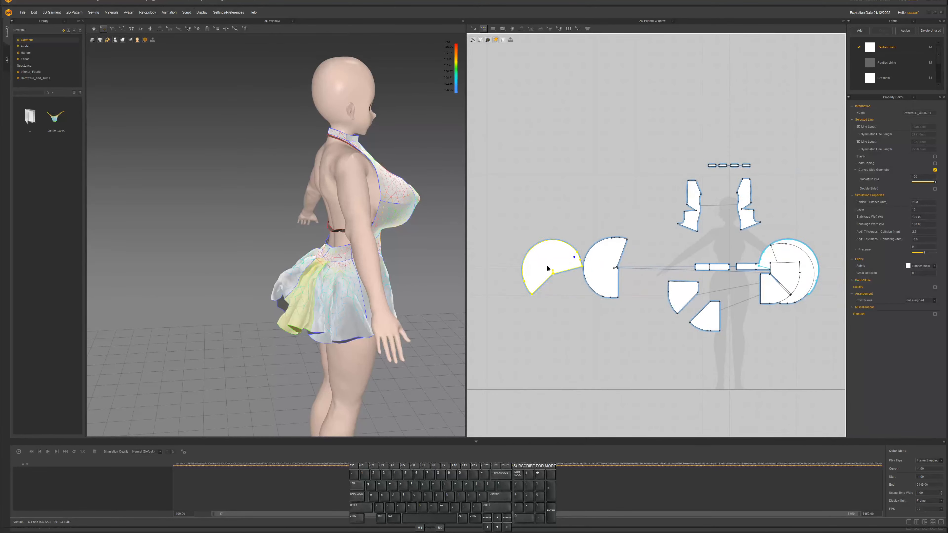
pyautogui.press('a')
pyautogui.moveTo(548, 268); pyautogui.dragTo(481, 267)
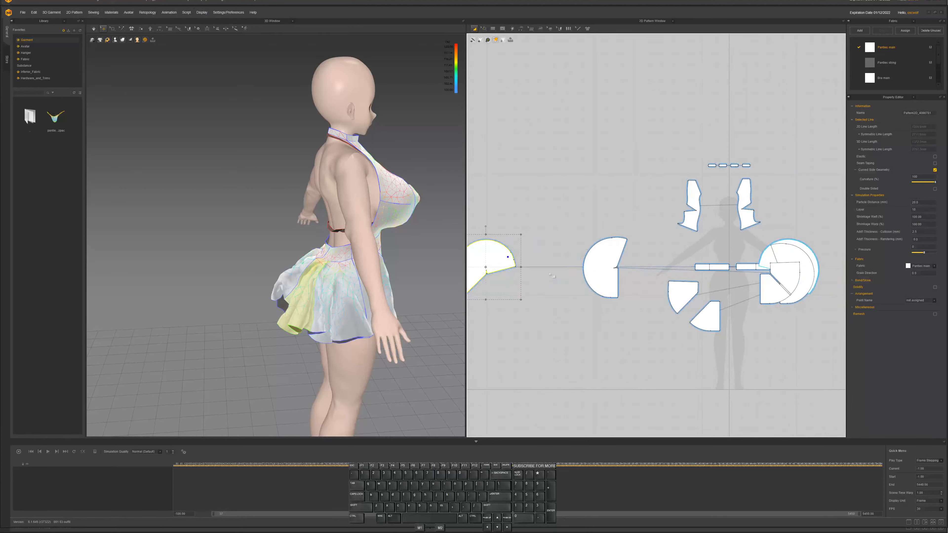
pyautogui.click(581, 279)
pyautogui.moveTo(581, 279); pyautogui.dragTo(542, 283)
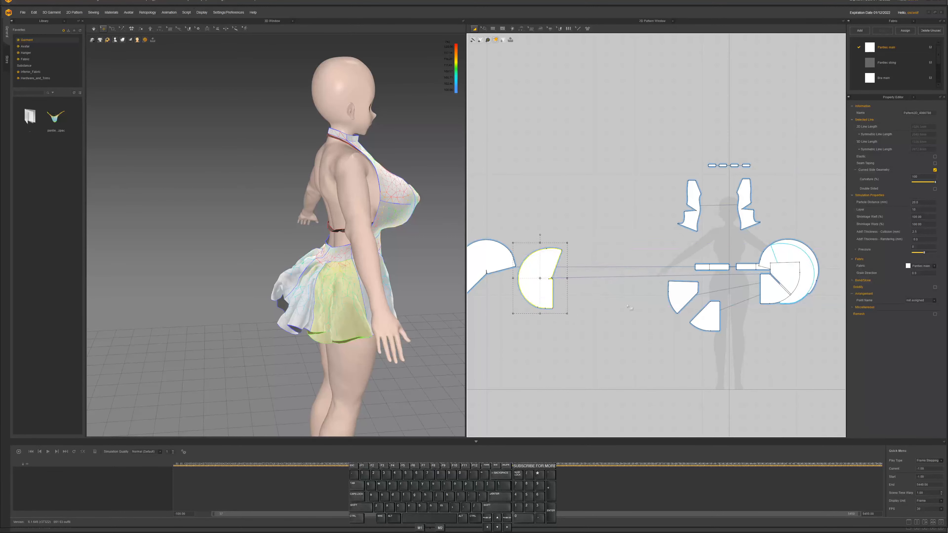
pyautogui.moveTo(627, 305); pyautogui.dragTo(562, 306, button='middle')
pyautogui.moveTo(611, 294); pyautogui.dragTo(560, 314)
# Slash the front skirt's side half from its short waist edge to the curved hem and spread it into a wide, more than half-circle flare
pyautogui.scroll(3, 571, 312)
pyautogui.scroll(3, 615, 327)
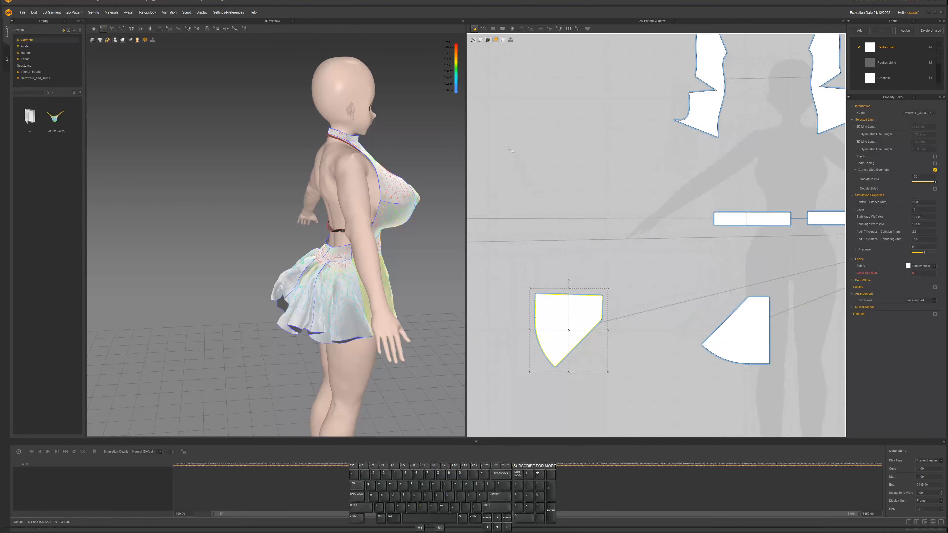
pyautogui.press('z')
pyautogui.click(602, 307)
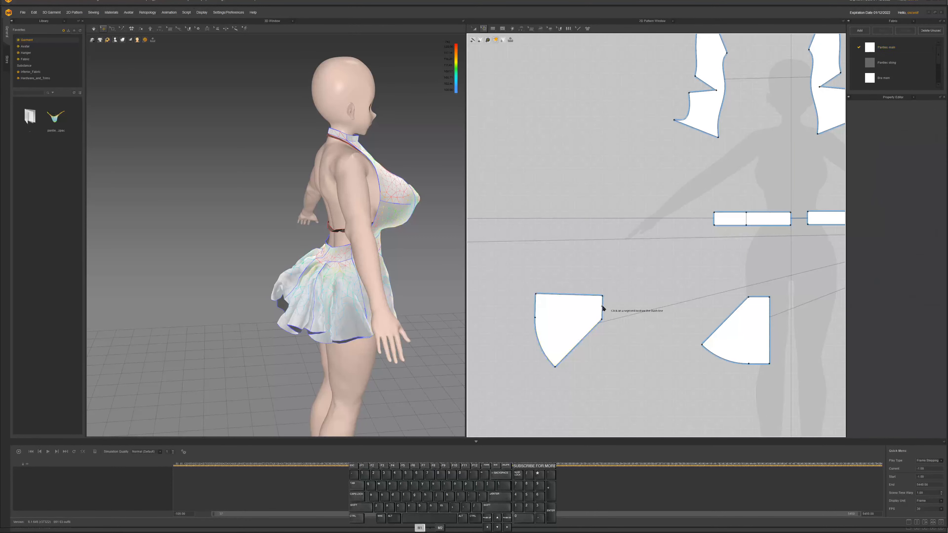
pyautogui.click(536, 331)
pyautogui.moveTo(550, 318); pyautogui.dragTo(629, 287)
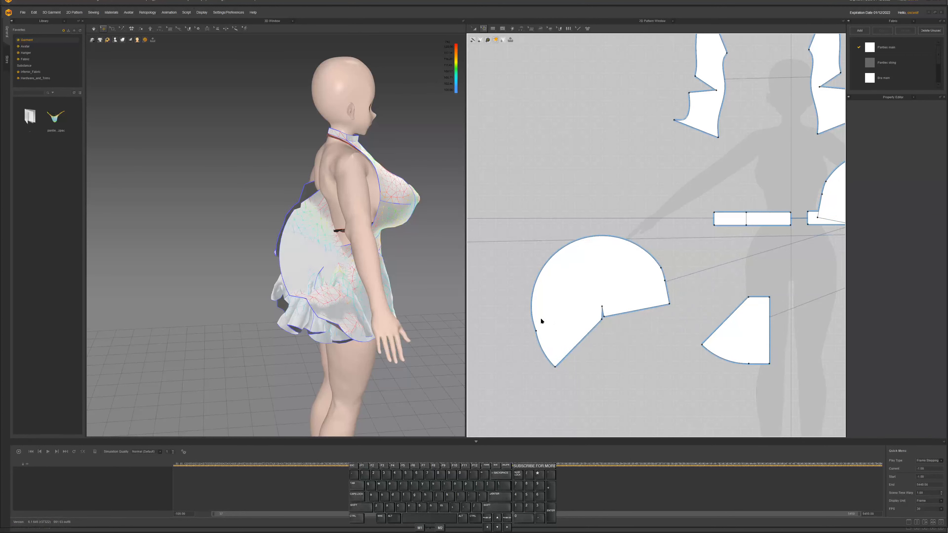
# Simulate the garment and pull the front skirt's spread side pieces forward, outward and down on both sides of the body
pyautogui.press('space')
pyautogui.moveTo(350, 298); pyautogui.dragTo(490, 350)
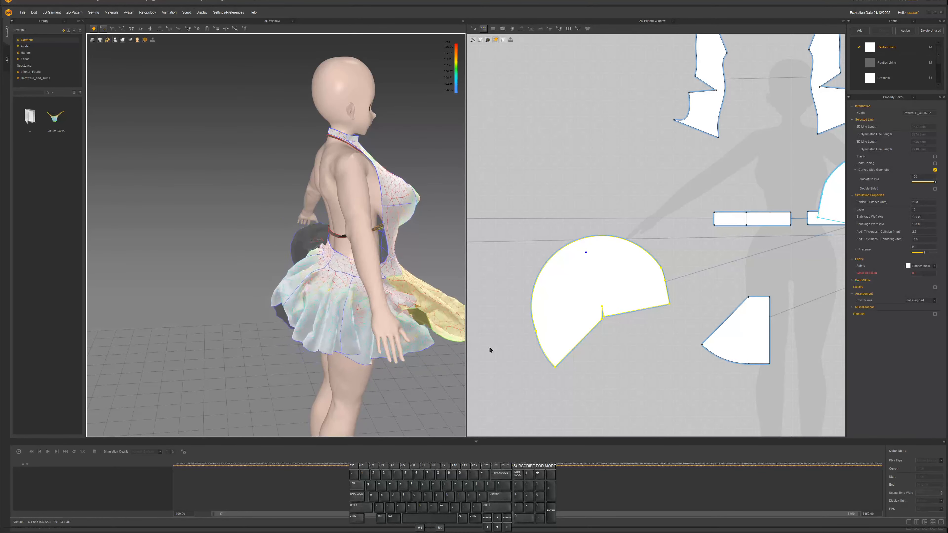
pyautogui.moveTo(400, 305); pyautogui.dragTo(380, 308, button='right')
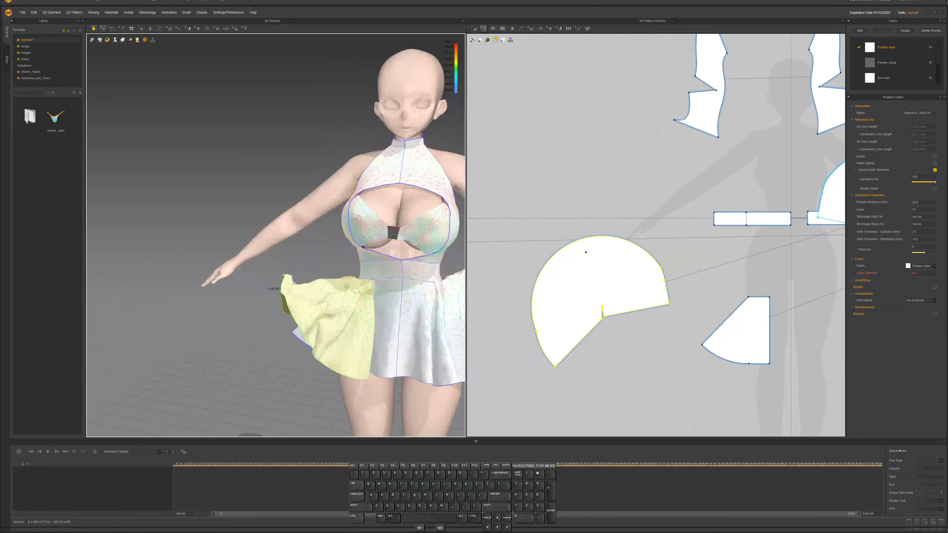
pyautogui.scroll(1, 380, 308)
pyautogui.scroll(-2, 380, 307)
pyautogui.moveTo(423, 317); pyautogui.dragTo(386, 378)
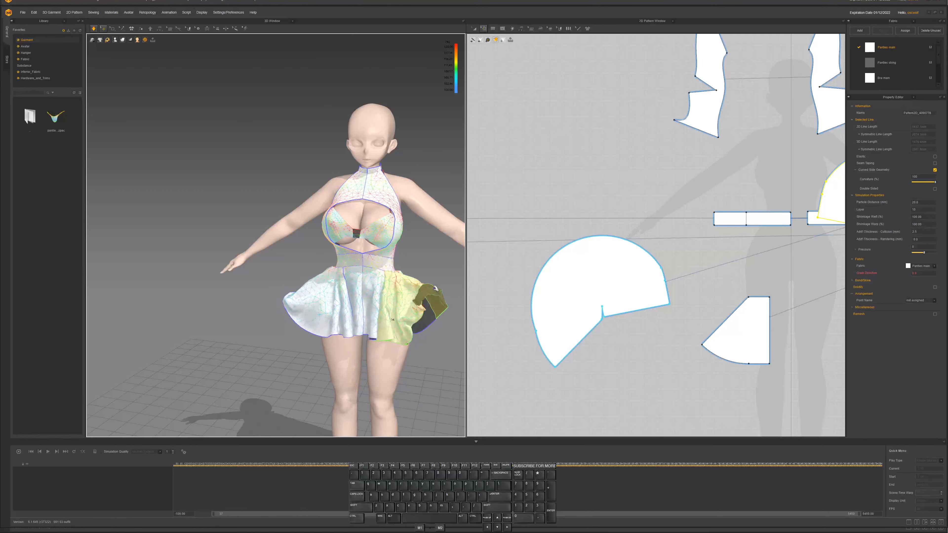
pyautogui.moveTo(432, 289); pyautogui.dragTo(445, 366)
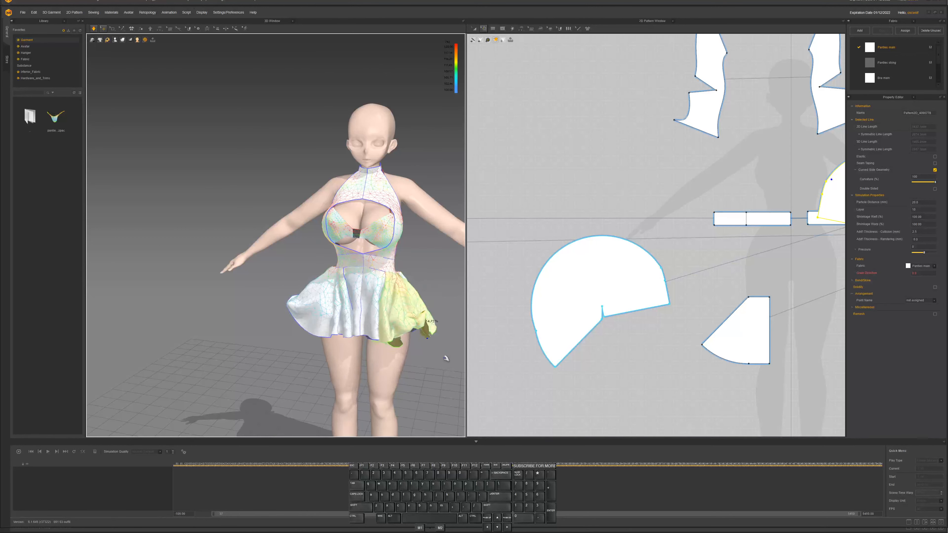
pyautogui.moveTo(435, 322); pyautogui.dragTo(423, 377)
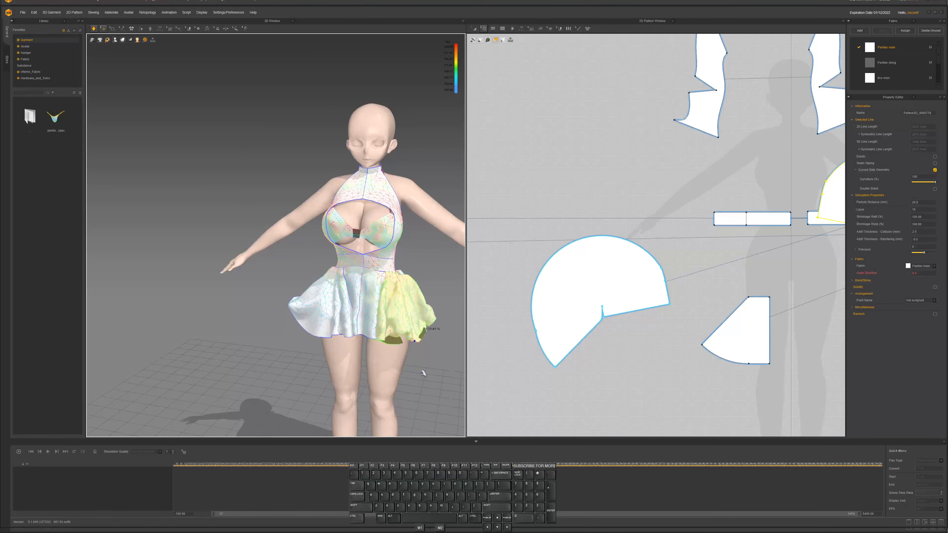
# View the skirt from the side, pull the remaining folded front section down, and end the simulation
pyautogui.moveTo(371, 334); pyautogui.dragTo(452, 324, button='right')
pyautogui.scroll(-1, 448, 310)
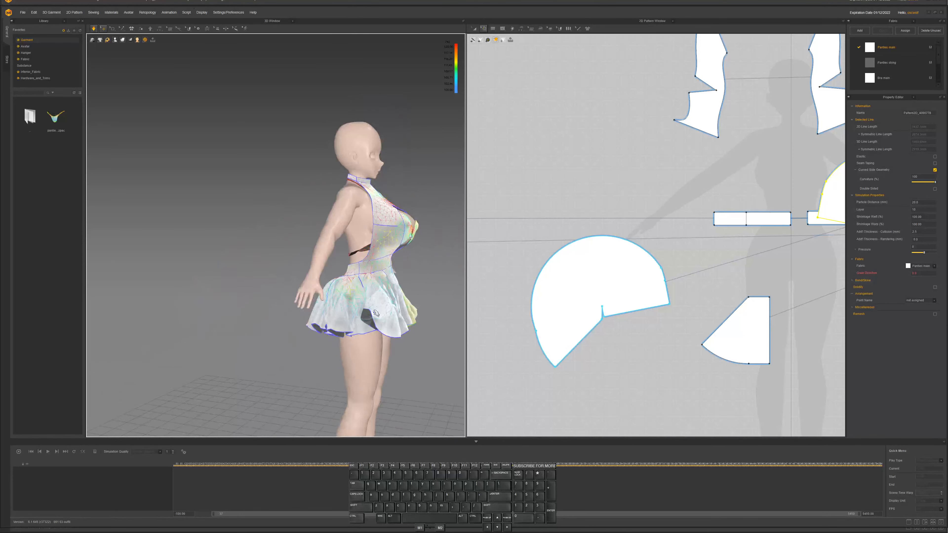
pyautogui.moveTo(388, 332); pyautogui.dragTo(405, 368)
pyautogui.moveTo(417, 348); pyautogui.dragTo(338, 341, button='right')
pyautogui.scroll(-1, 409, 336)
pyautogui.press('space')
# Move the front skirt's spread side half farther away from the centre half in the pattern layout
pyautogui.moveTo(410, 335); pyautogui.dragTo(383, 341, button='middle')
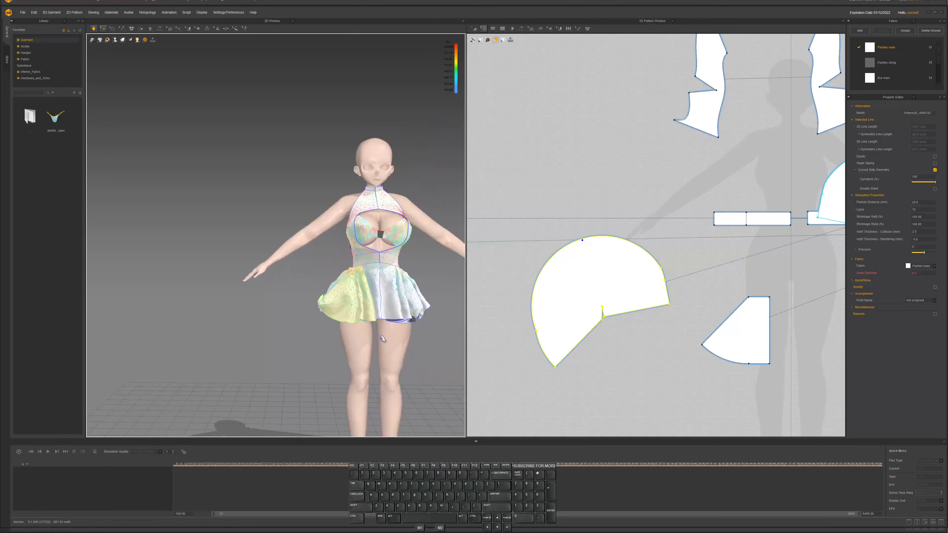
pyautogui.scroll(-2, 577, 332)
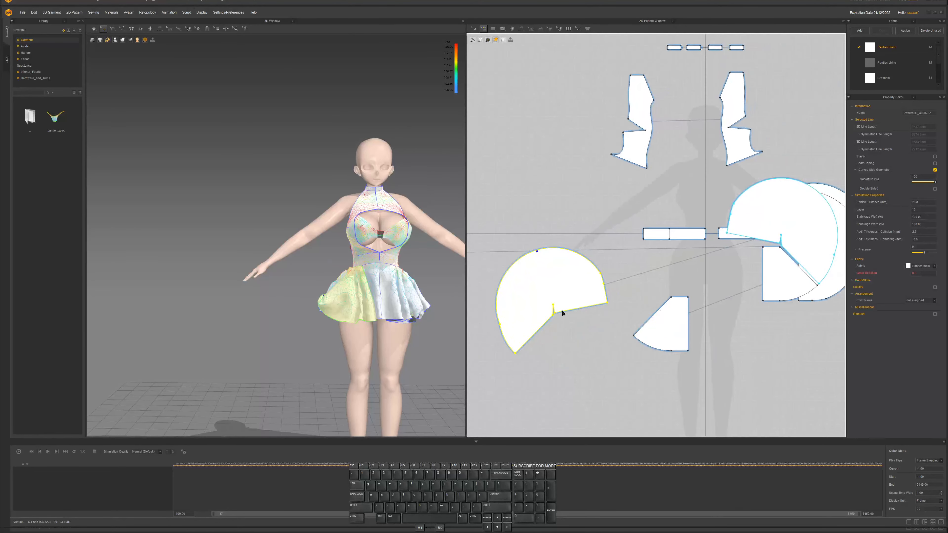
pyautogui.scroll(-2, 562, 311)
pyautogui.press('a')
pyautogui.moveTo(546, 281); pyautogui.dragTo(492, 278)
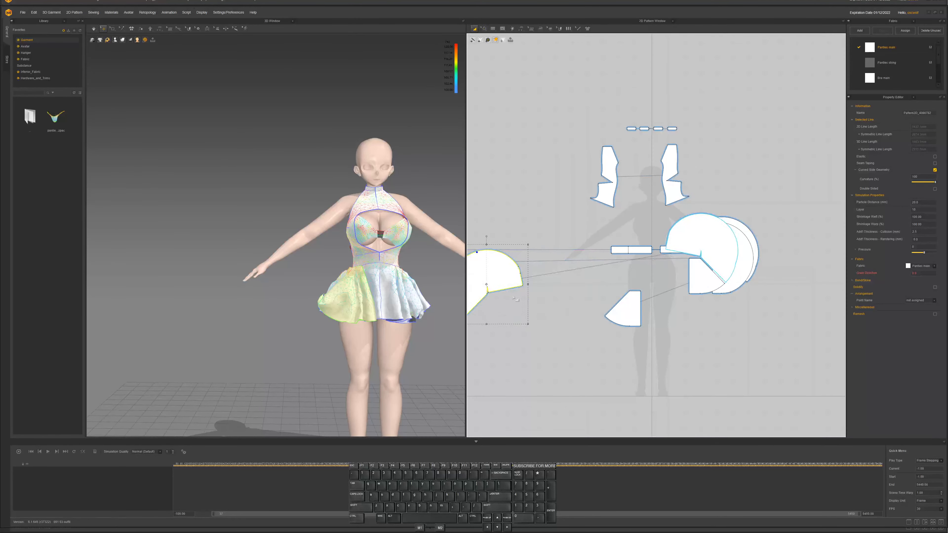
# Slash the front skirt's centre half from its short waist edge to the curved hem and spread it into a wide circular flare
pyautogui.scroll(-2, 554, 322)
pyautogui.scroll(4, 584, 328)
pyautogui.moveTo(586, 328); pyautogui.dragTo(549, 331, button='middle')
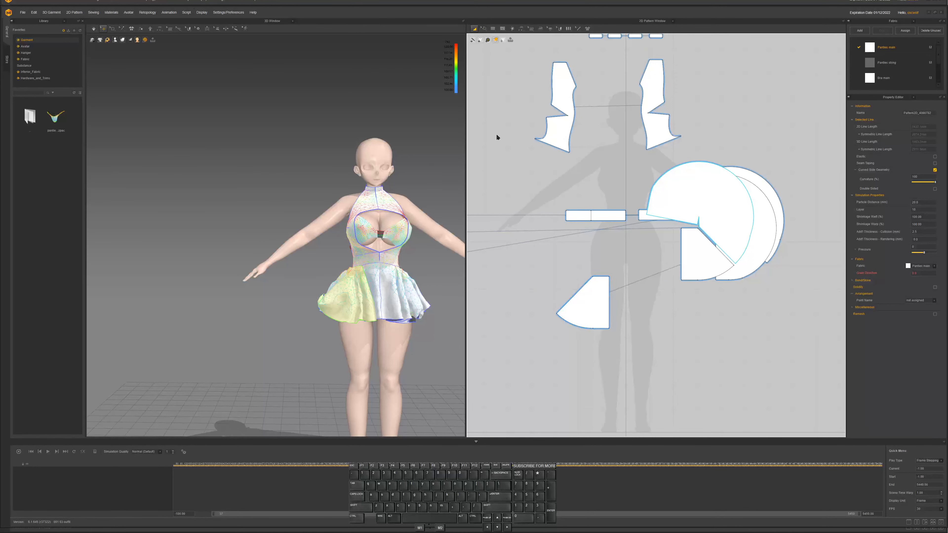
pyautogui.press('z')
pyautogui.click(599, 276)
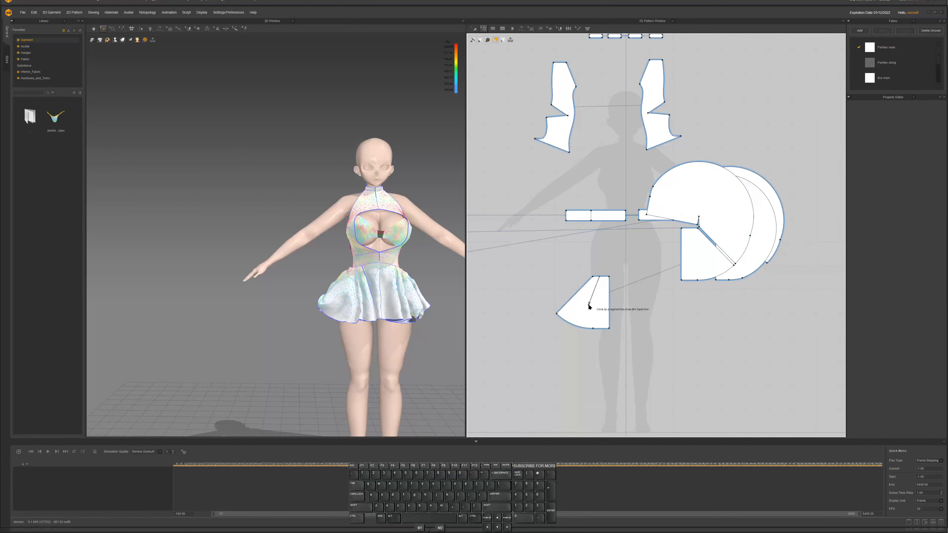
pyautogui.click(584, 329)
pyautogui.moveTo(579, 322); pyautogui.dragTo(599, 246)
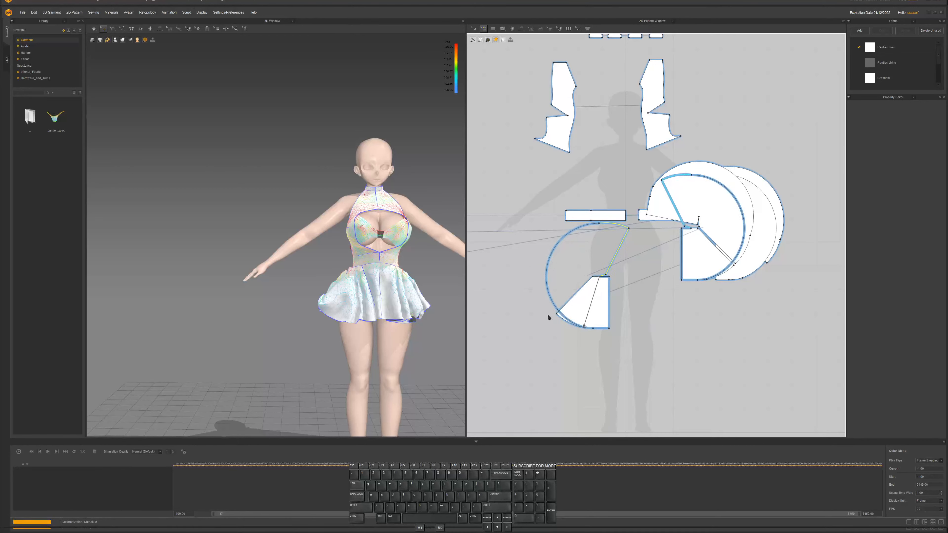
# Simulate the garment from the front at an angle and pull the tangled front skirt pieces down and outward on the avatar's right
pyautogui.moveTo(420, 289); pyautogui.dragTo(371, 295, button='right')
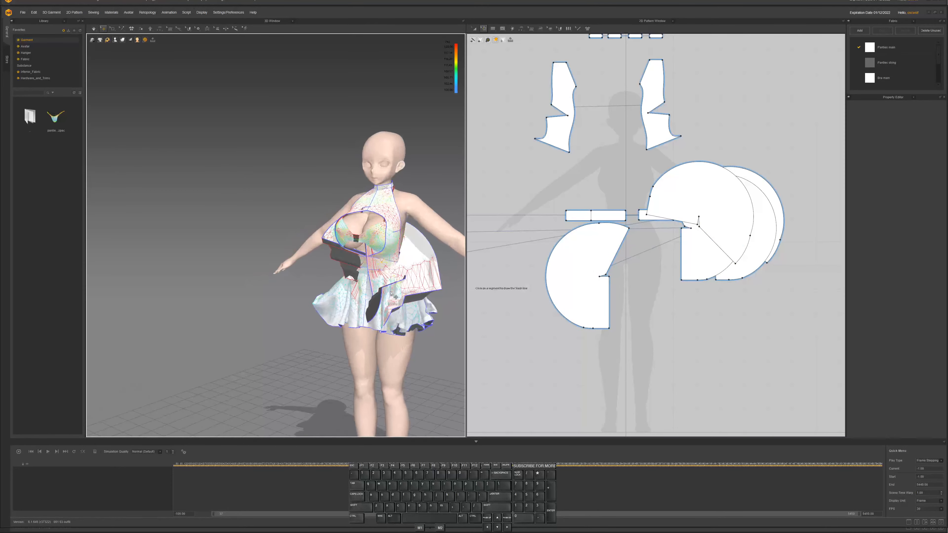
pyautogui.press('space')
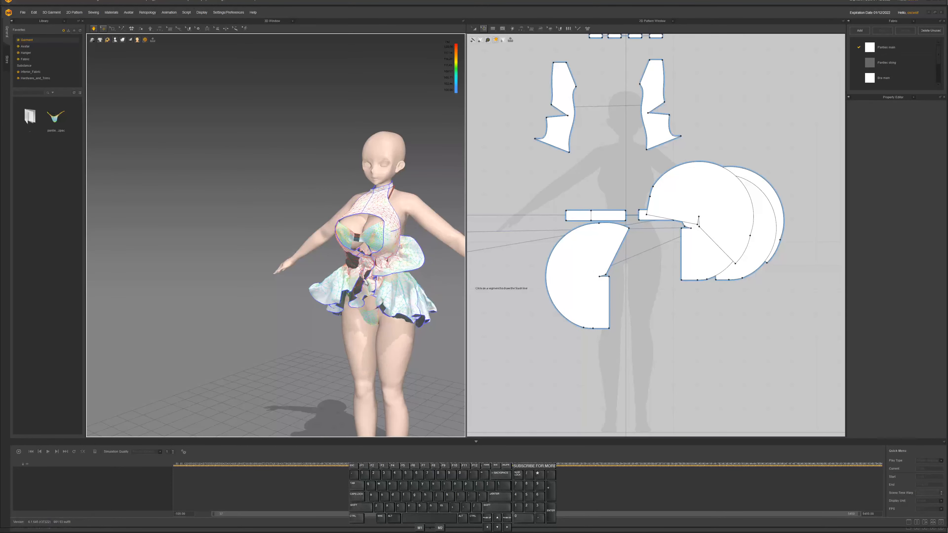
pyautogui.moveTo(364, 283); pyautogui.dragTo(324, 371)
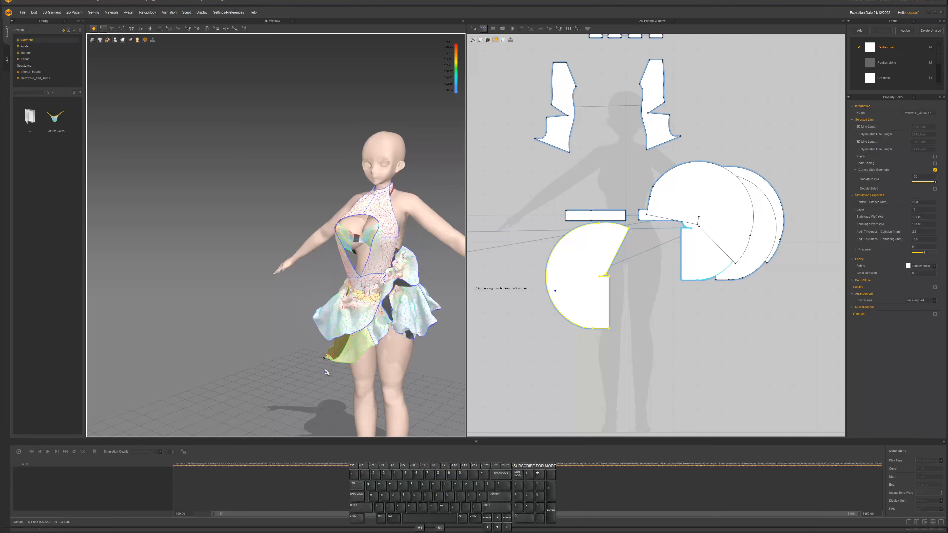
pyautogui.moveTo(362, 285); pyautogui.dragTo(254, 370)
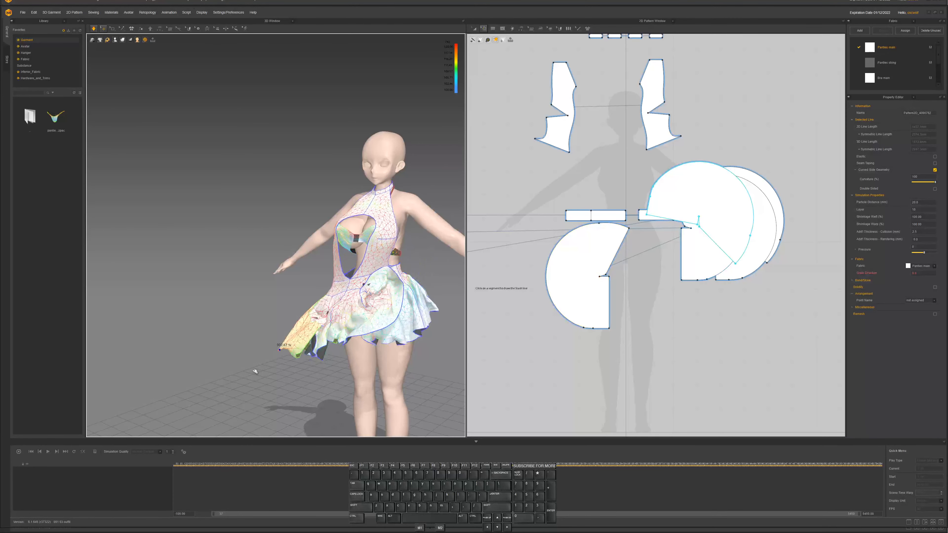
pyautogui.moveTo(352, 293); pyautogui.dragTo(317, 335)
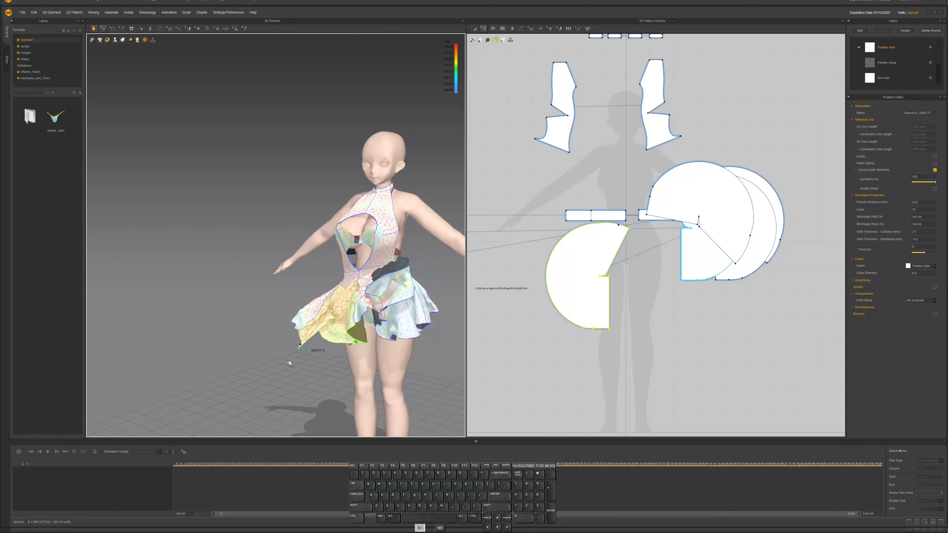
pyautogui.moveTo(289, 363); pyautogui.dragTo(287, 364)
pyautogui.moveTo(364, 311); pyautogui.dragTo(368, 339)
# Pull the spread centre-front skirt piece down and outward on the avatar's left, and end the simulation
pyautogui.moveTo(396, 298); pyautogui.dragTo(436, 378)
pyautogui.moveTo(396, 293); pyautogui.dragTo(427, 371)
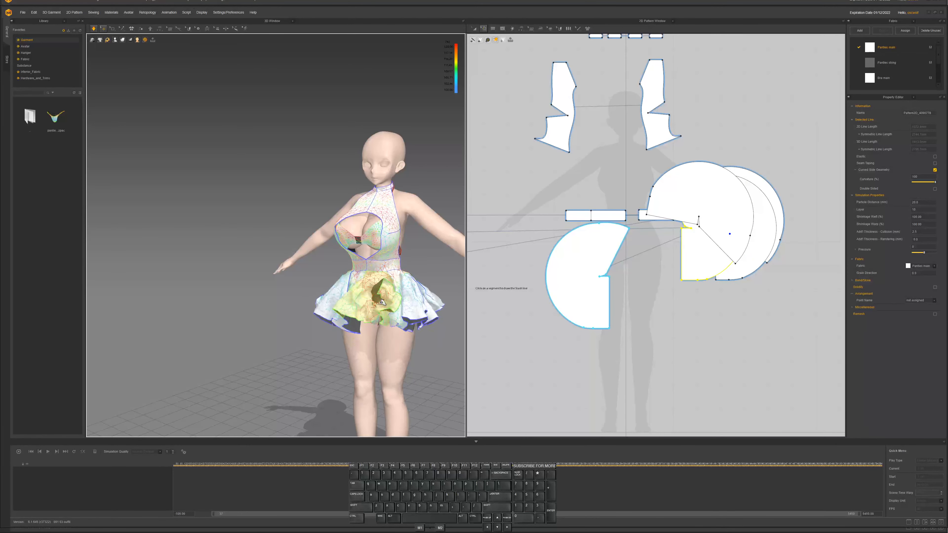
pyautogui.press('space')
pyautogui.scroll(-3, 560, 314)
pyautogui.moveTo(593, 308); pyautogui.dragTo(586, 326, button='middle')
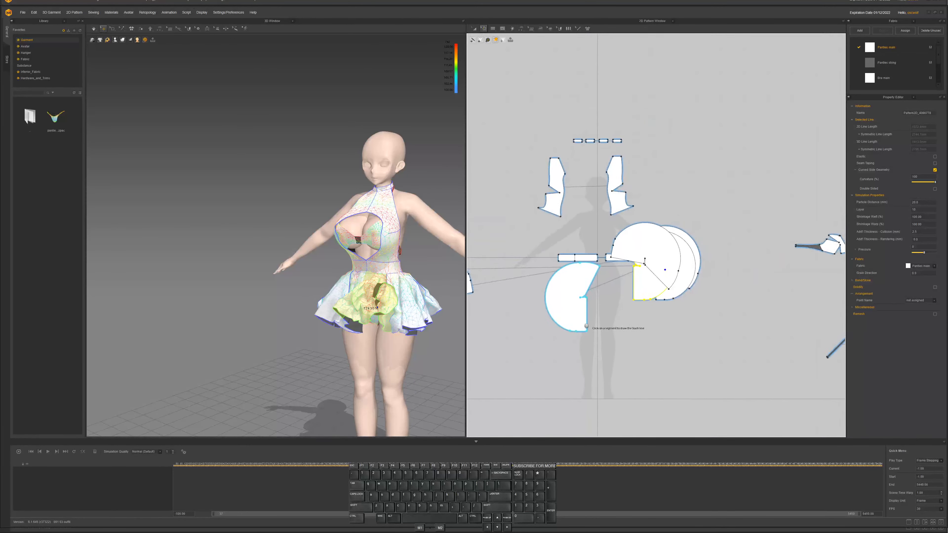
# Change the additional collision thickness of the front skirt's spread centre piece and start the simulation
pyautogui.press('a')
pyautogui.click(576, 296)
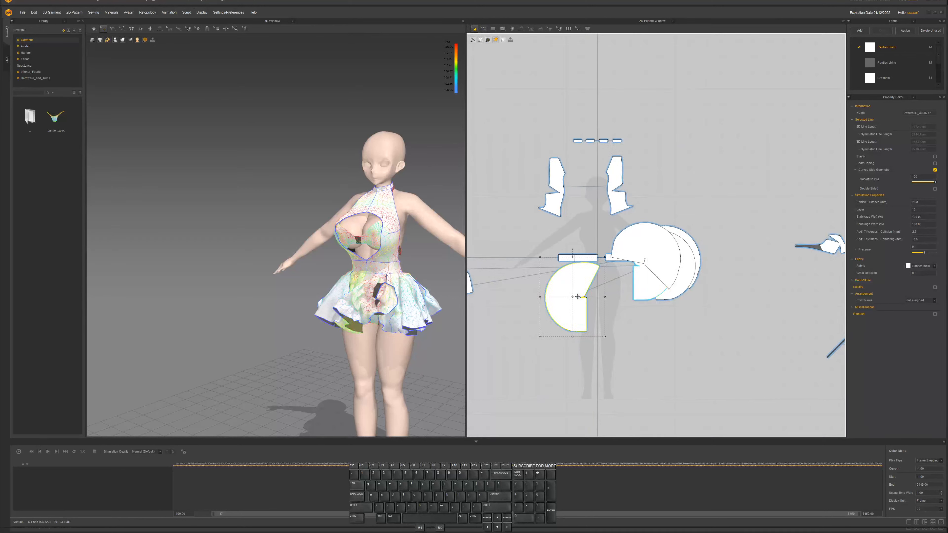
pyautogui.moveTo(523, 313); pyautogui.dragTo(601, 321, button='middle')
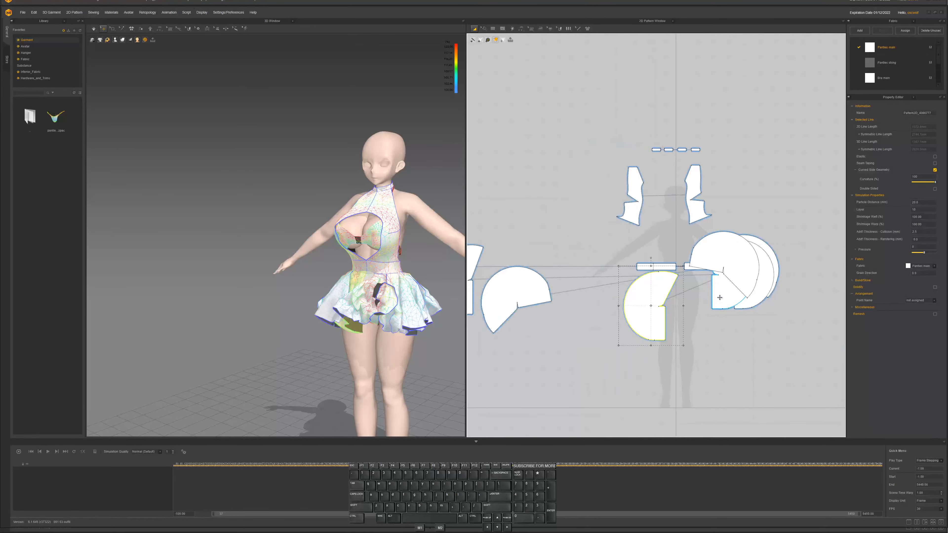
pyautogui.click(922, 232)
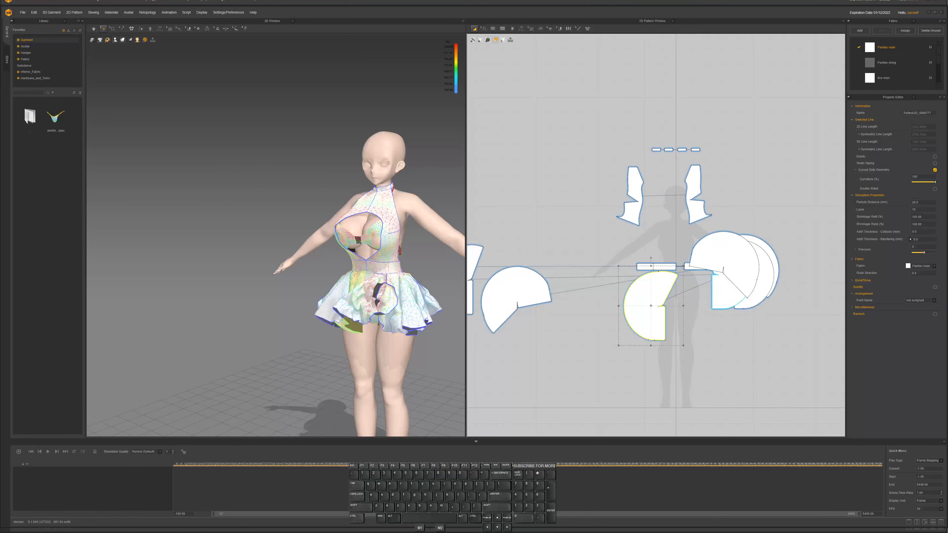
pyautogui.press('space')
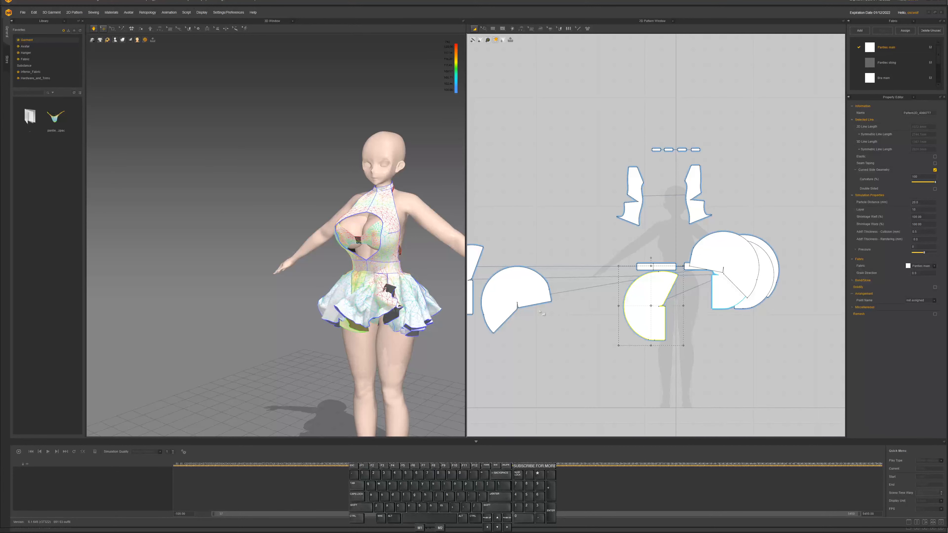
# Change the additional collision thickness of the two back skirt pieces and stop the simulation
pyautogui.click(519, 289)
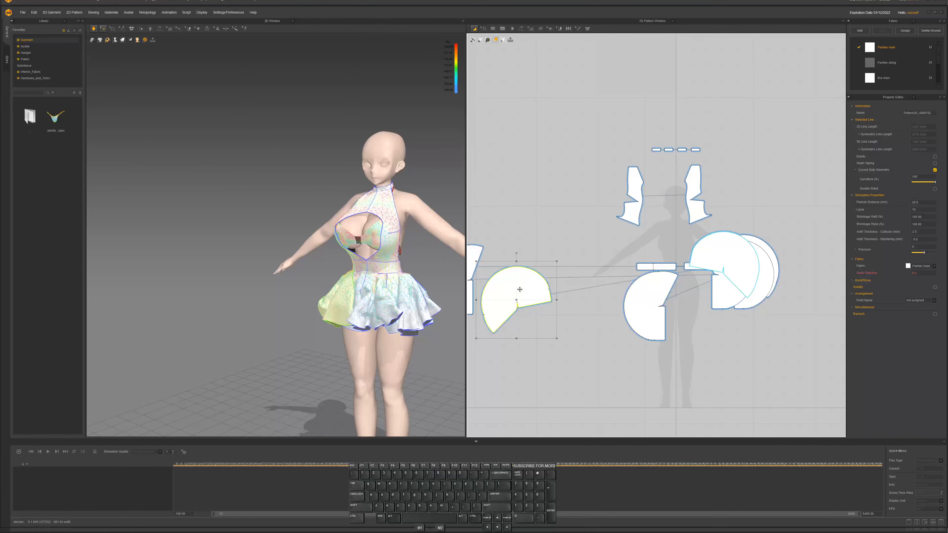
pyautogui.scroll(-3, 525, 290)
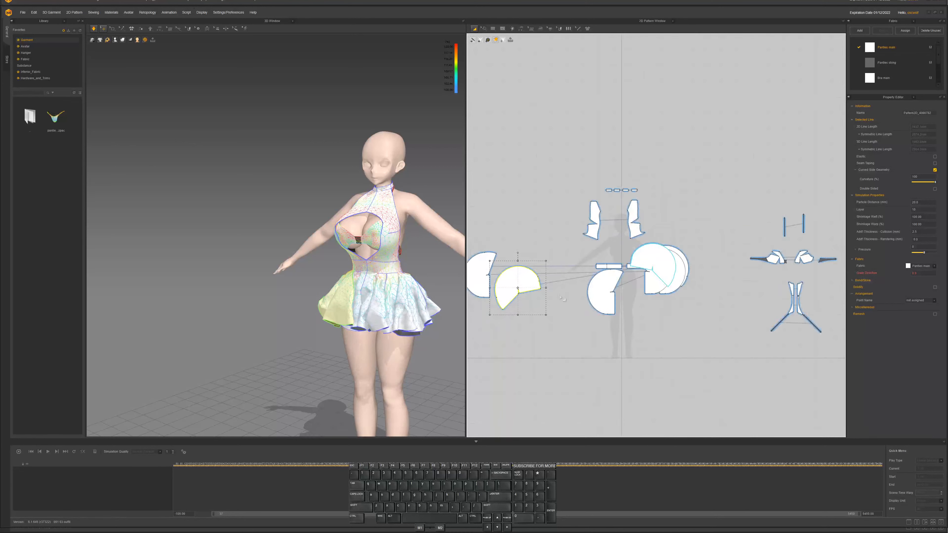
pyautogui.moveTo(548, 298); pyautogui.dragTo(648, 293, button='middle')
pyautogui.moveTo(637, 335)
pyautogui.mouseDown()
pyautogui.moveTo(535, 275)
pyautogui.moveTo(505, 235)
pyautogui.mouseUp()
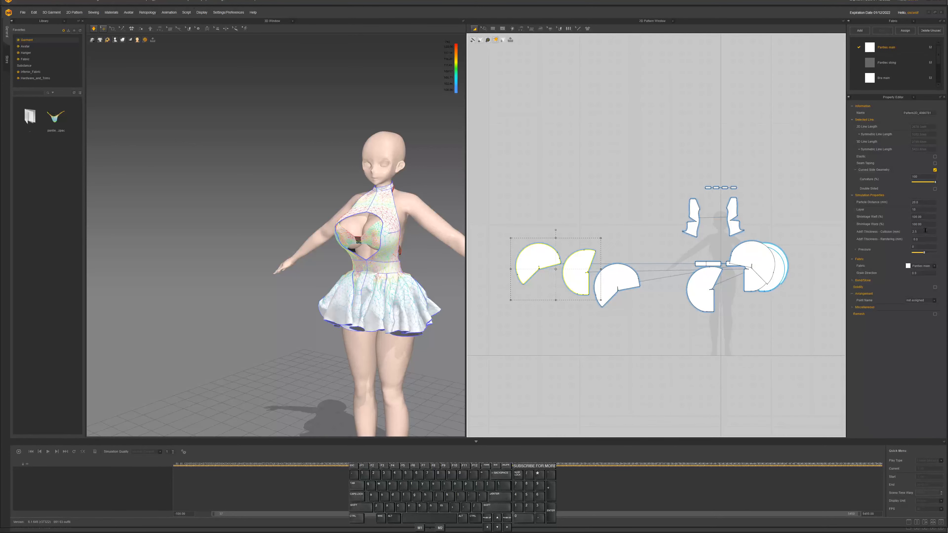
pyautogui.click(925, 231)
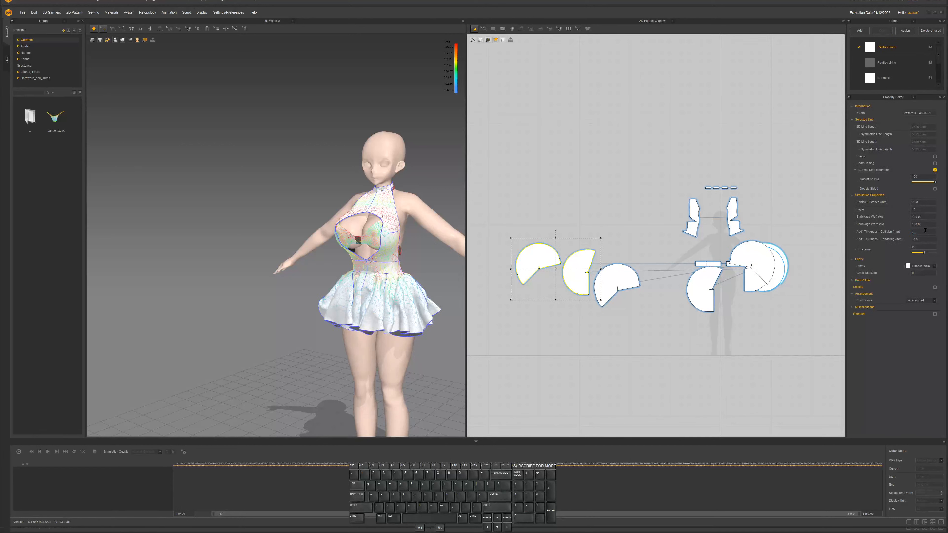
pyautogui.press('Return')
pyautogui.press('space')
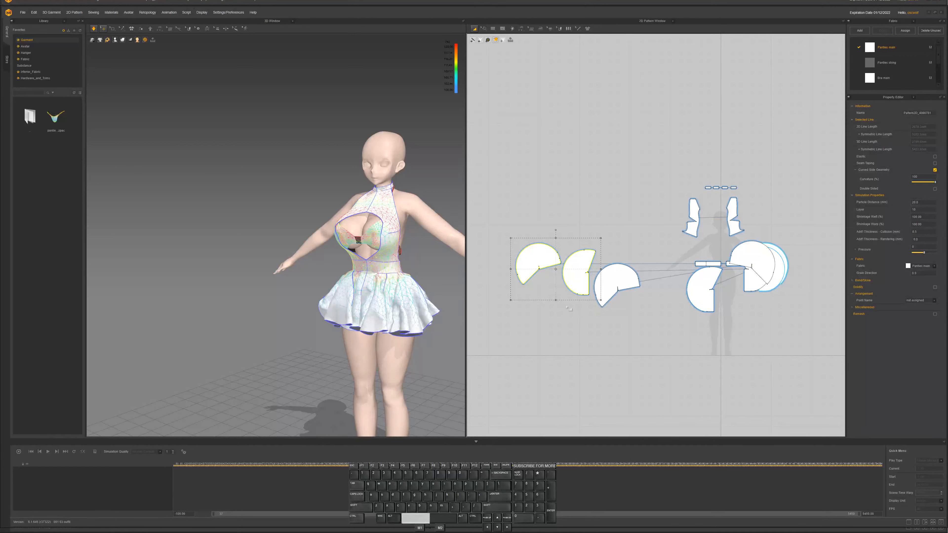
# Restart the simulation and pull the front skirt's centre piece outward in front of the avatar
pyautogui.click(378, 309)
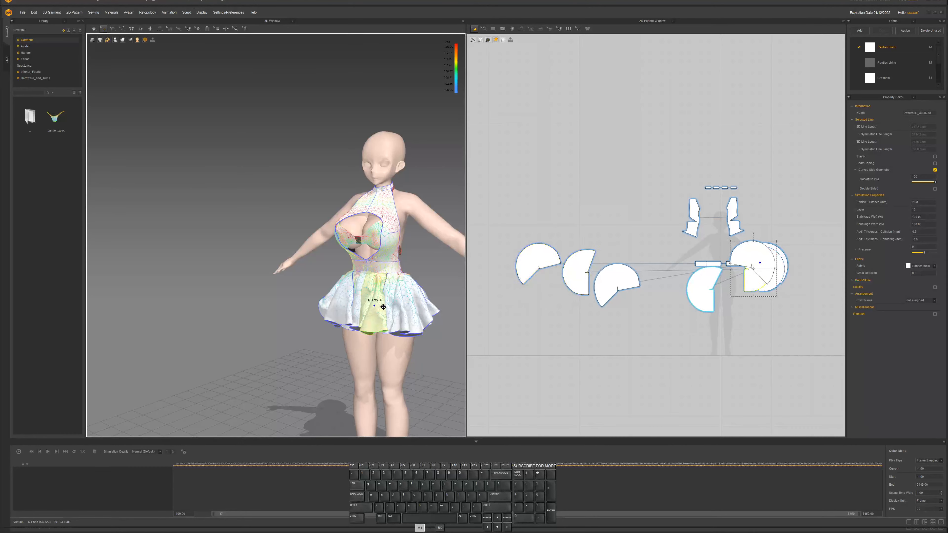
pyautogui.press('space')
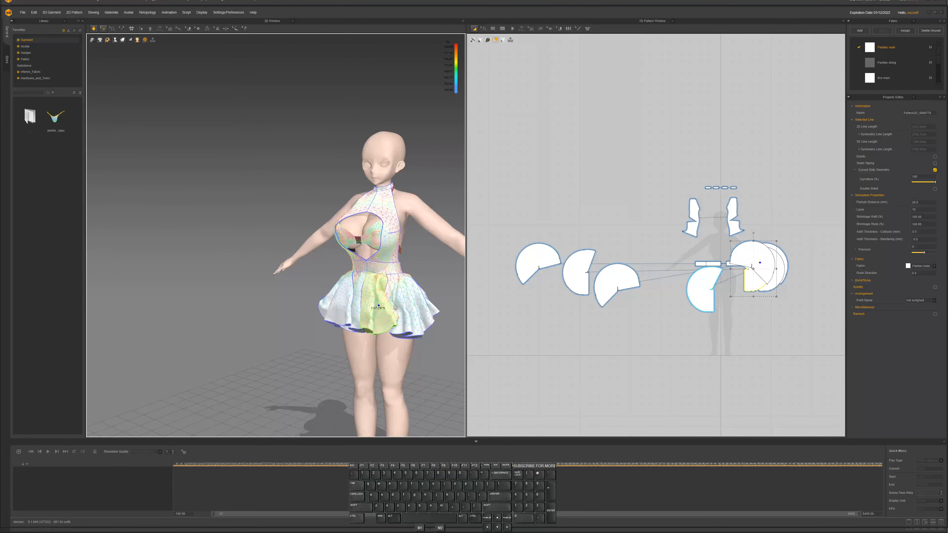
pyautogui.moveTo(384, 306); pyautogui.dragTo(402, 316, button='right')
pyautogui.moveTo(402, 316); pyautogui.dragTo(422, 283)
# Pull the front skirt's side piece down and outward while working around the avatar's right side and back
pyautogui.moveTo(304, 308)
pyautogui.mouseDown()
pyautogui.moveTo(231, 277)
pyautogui.moveTo(223, 295)
pyautogui.moveTo(306, 320)
pyautogui.mouseUp()
pyautogui.moveTo(304, 319); pyautogui.dragTo(377, 320, button='right')
pyautogui.moveTo(297, 322); pyautogui.dragTo(295, 323)
pyautogui.moveTo(277, 360); pyautogui.dragTo(276, 359)
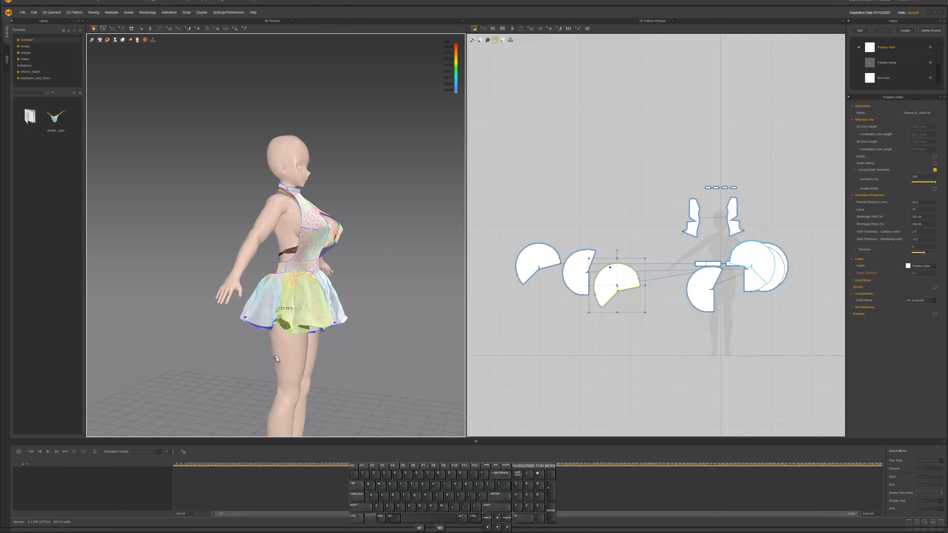
pyautogui.moveTo(276, 320); pyautogui.dragTo(328, 327, button='right')
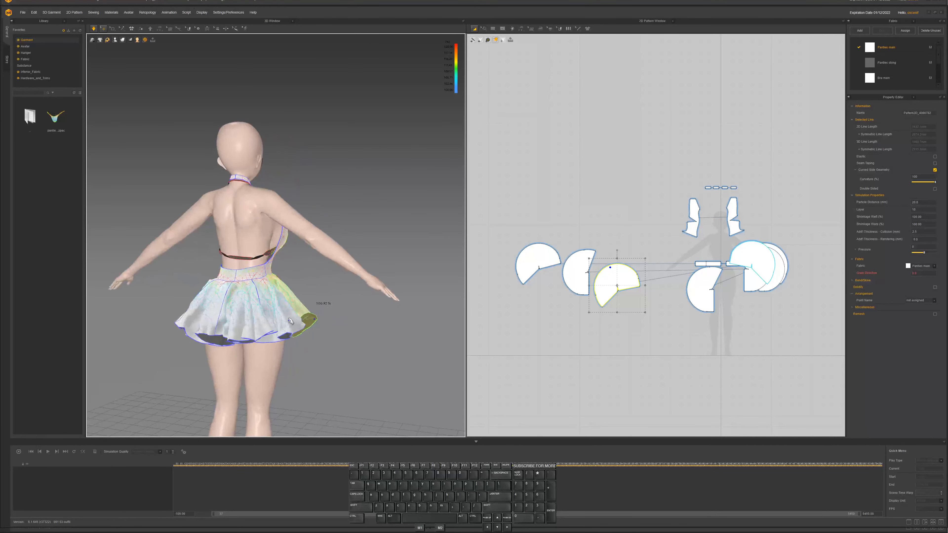
pyautogui.moveTo(331, 331); pyautogui.dragTo(337, 335)
pyautogui.moveTo(338, 335)
pyautogui.mouseDown(button='right')
pyautogui.moveTo(321, 298)
pyautogui.moveTo(298, 290)
pyautogui.moveTo(283, 311)
pyautogui.moveTo(309, 319)
pyautogui.moveTo(263, 353)
pyautogui.moveTo(275, 343)
pyautogui.moveTo(400, 346)
pyautogui.moveTo(340, 340)
pyautogui.mouseUp(button='right')
# Pull the side skirt piece down at the avatar's right hip, pausing and resuming the simulation to settle it
pyautogui.press('space')
pyautogui.press('space')
pyautogui.press('space')
pyautogui.moveTo(296, 338); pyautogui.dragTo(270, 364)
pyautogui.press('space')
pyautogui.moveTo(271, 364); pyautogui.dragTo(288, 325, button='right')
pyautogui.press('space')
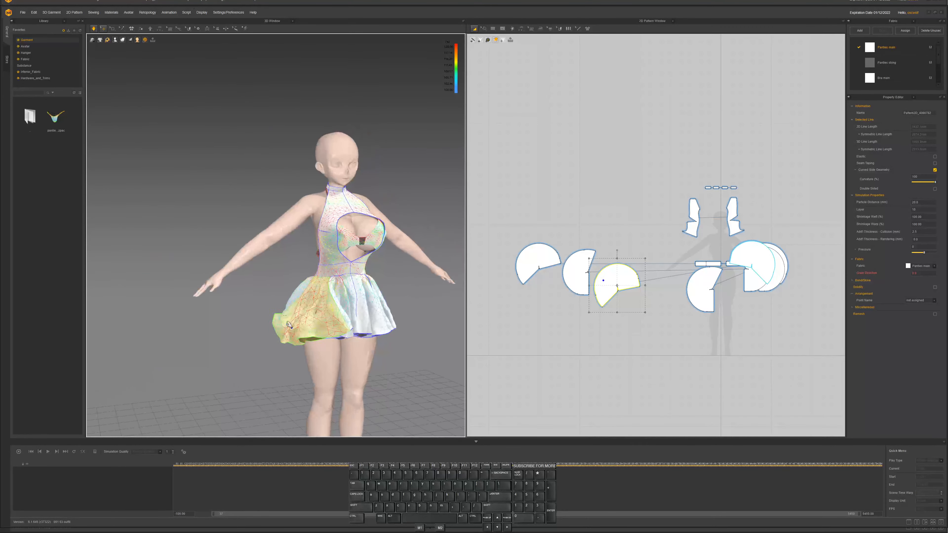
# Pull the side skirt piece's hem down and outward from the front and back, and end the simulation
pyautogui.moveTo(289, 325); pyautogui.dragTo(274, 348)
pyautogui.moveTo(298, 306); pyautogui.dragTo(347, 309, button='right')
pyautogui.moveTo(294, 315); pyautogui.dragTo(312, 346)
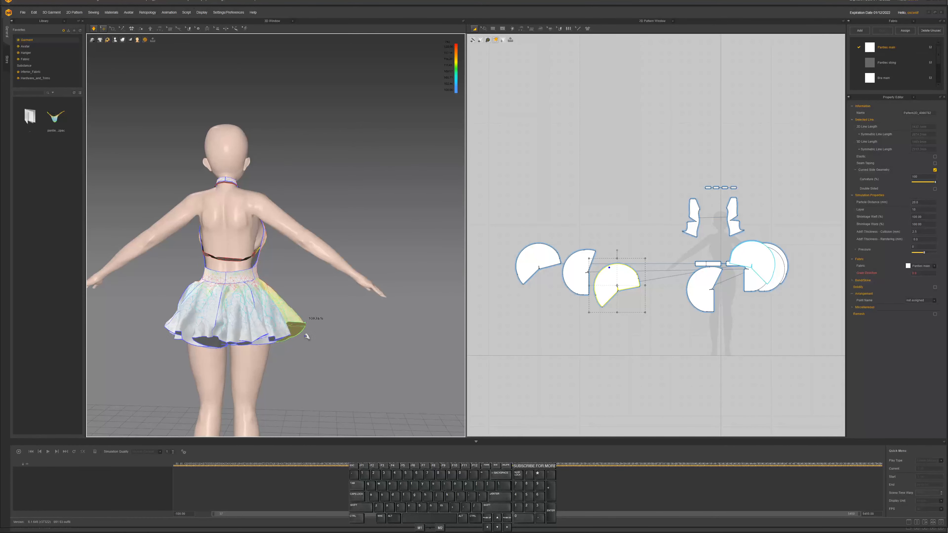
pyautogui.moveTo(311, 314); pyautogui.dragTo(219, 317, button='right')
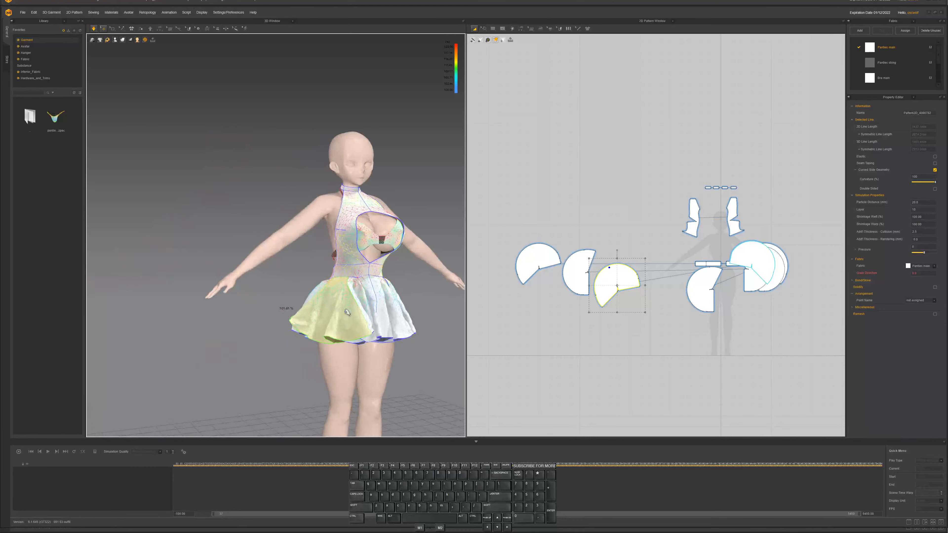
pyautogui.moveTo(369, 316); pyautogui.dragTo(345, 315, button='right')
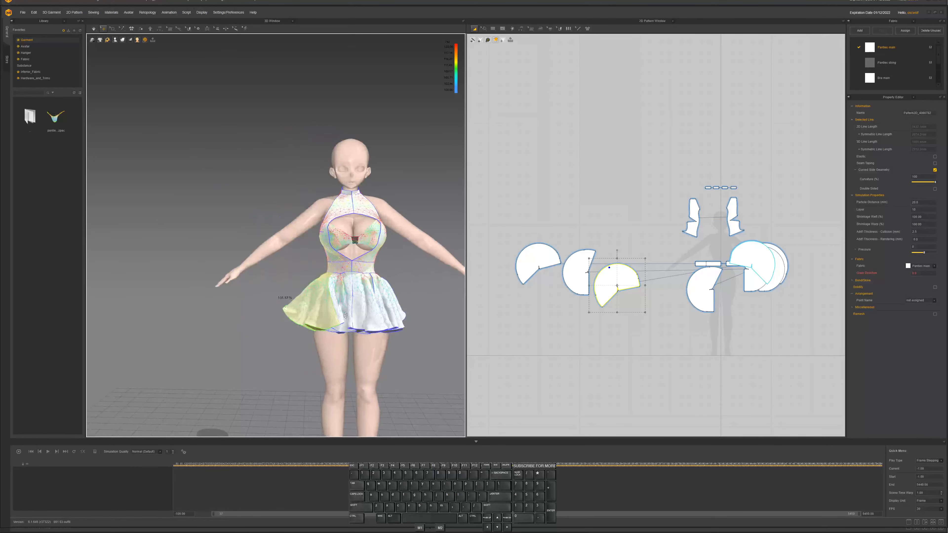
# Examine the simulated skirt's flare and hem from several front angles and compare it with the pattern layout
pyautogui.scroll(3, 374, 316)
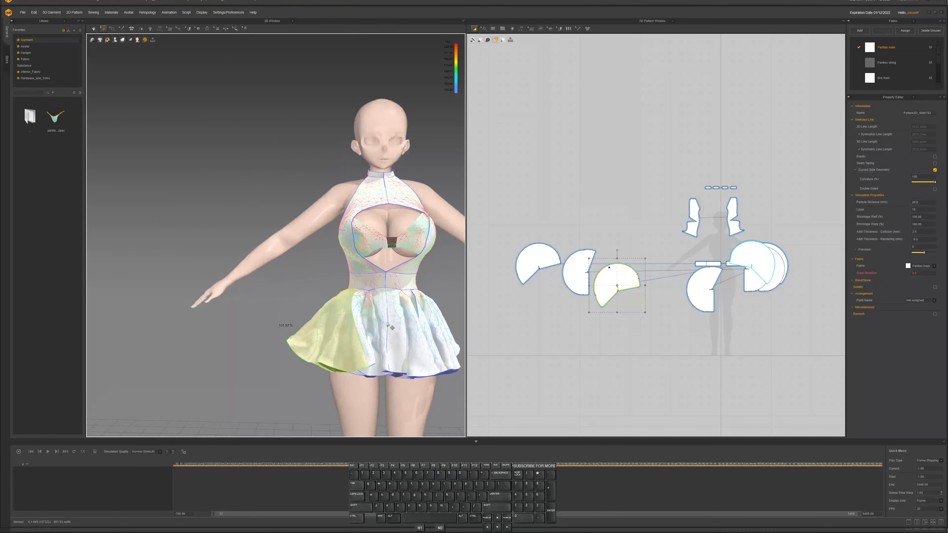
pyautogui.moveTo(373, 316); pyautogui.dragTo(370, 320, button='right')
pyautogui.scroll(-3, 566, 326)
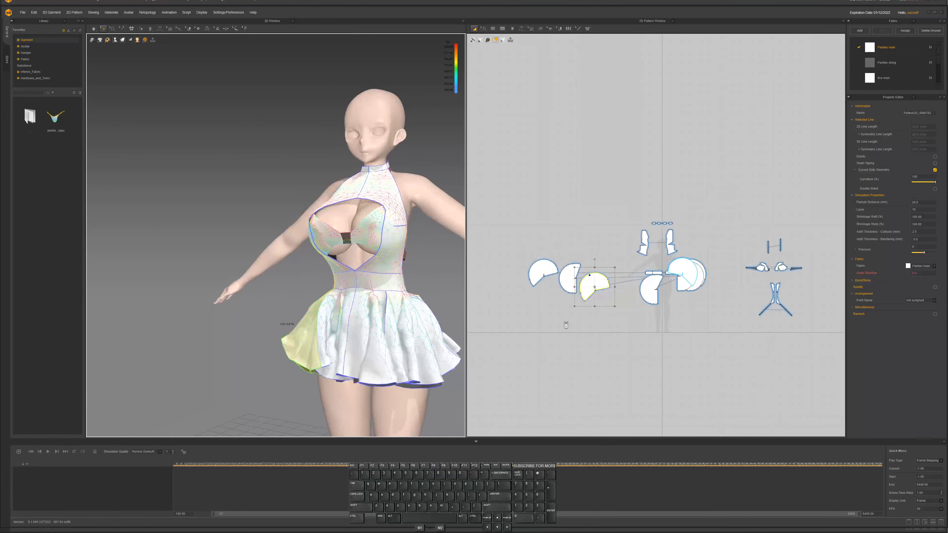
pyautogui.scroll(2, 617, 297)
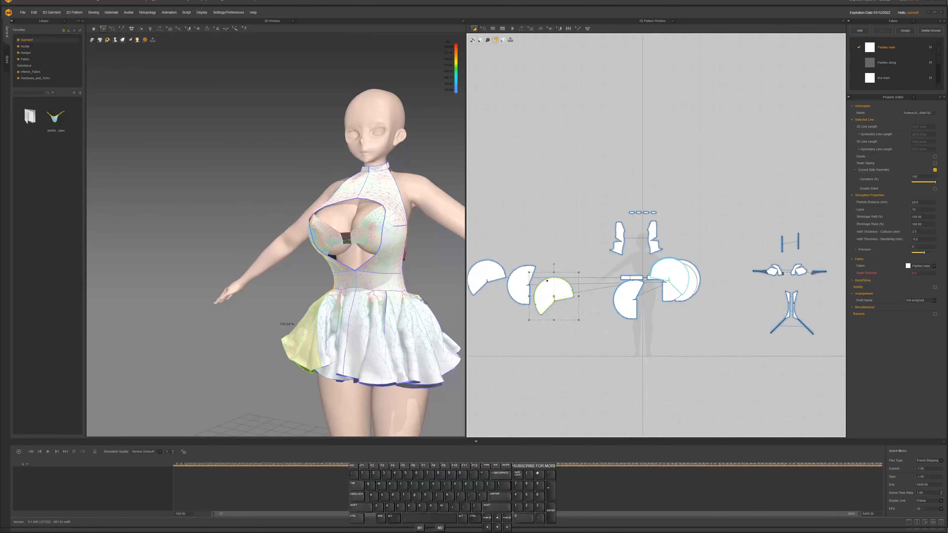
pyautogui.moveTo(403, 333); pyautogui.dragTo(378, 335, button='right')
pyautogui.moveTo(321, 331); pyautogui.dragTo(365, 327, button='right')
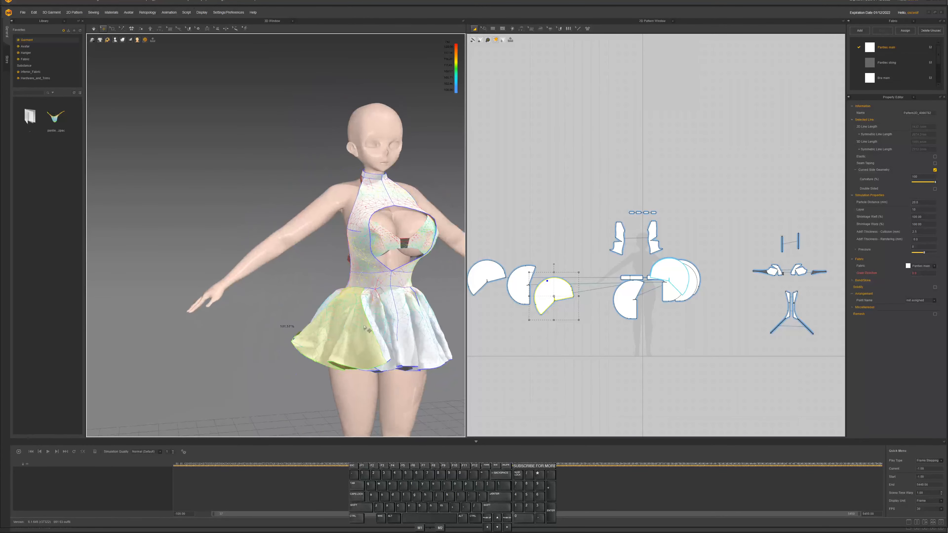
pyautogui.scroll(-1, 618, 301)
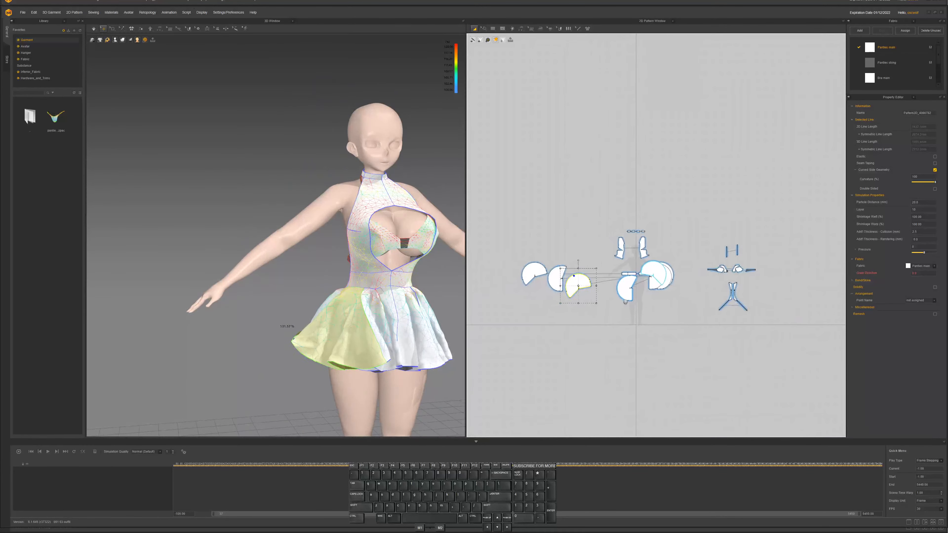
pyautogui.scroll(2, 629, 302)
pyautogui.scroll(-2, 687, 309)
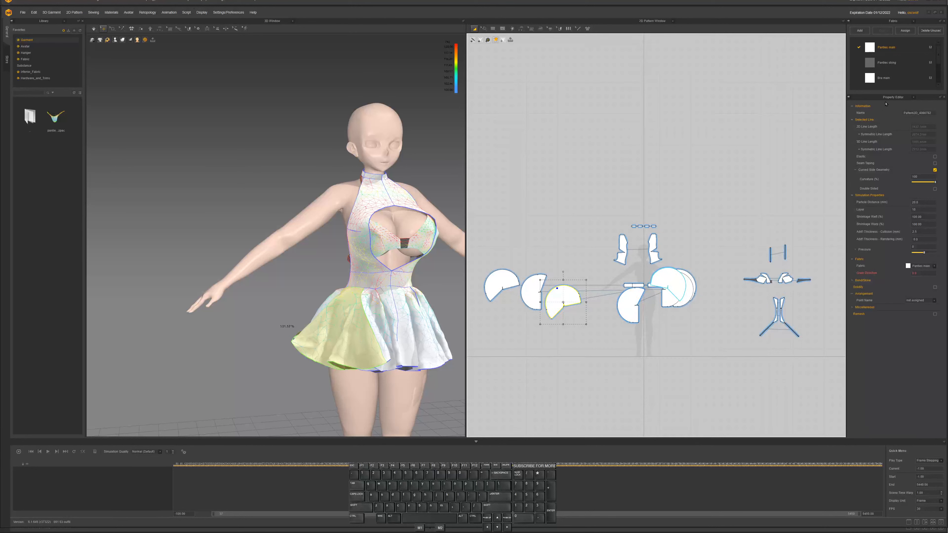
# Add a new fabric named Skirt 01 and give it a dark purple colour
pyautogui.click(859, 30)
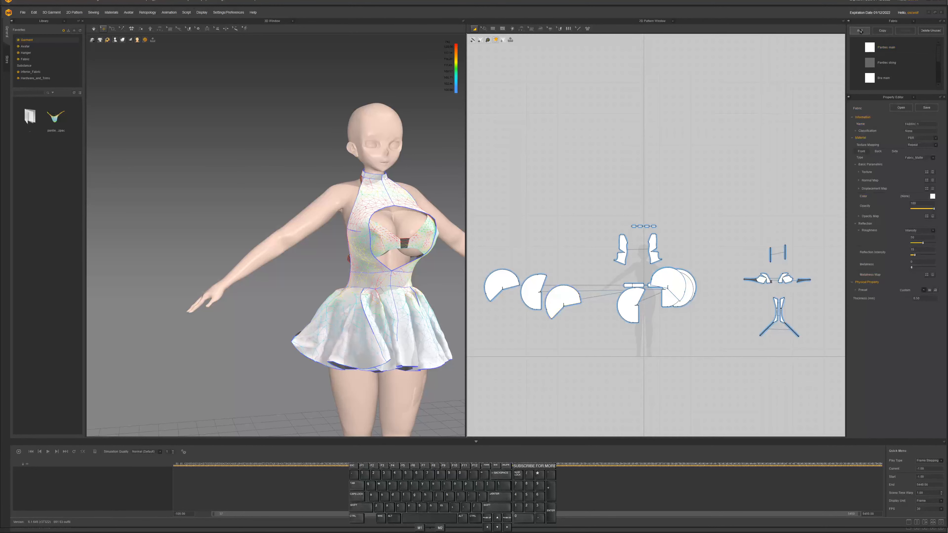
pyautogui.scroll(-3, 894, 67)
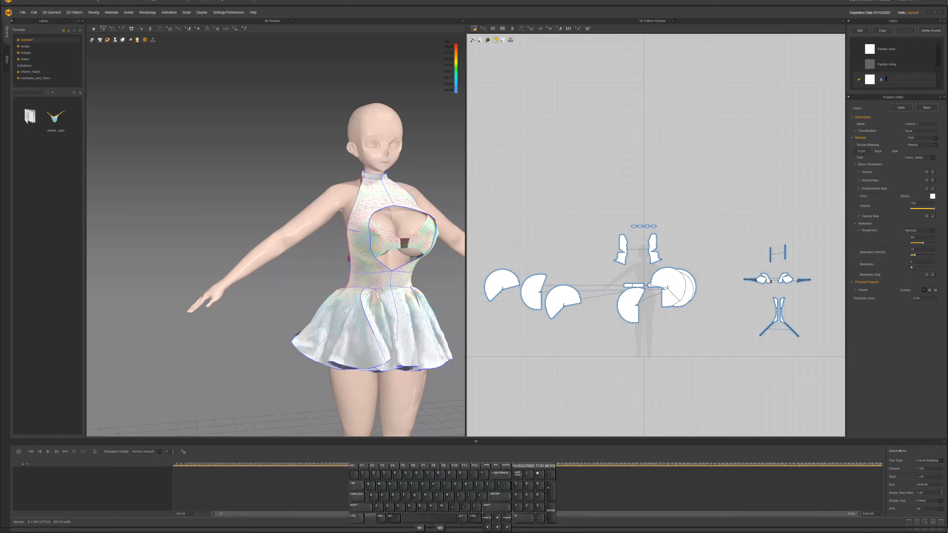
pyautogui.click(886, 79)
pyautogui.write('Skirt 01')
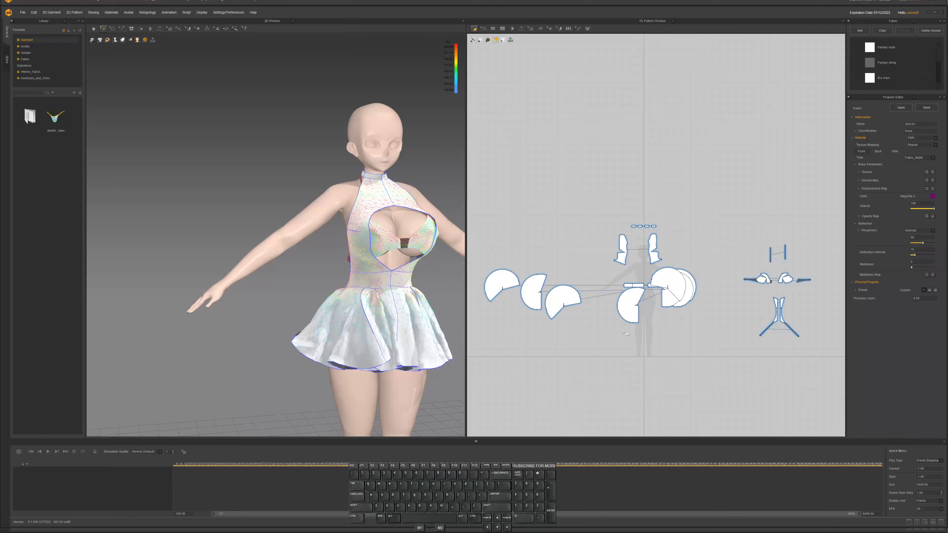
# Assign the Skirt 01 fabric to the four circular skirt pieces, front and back
pyautogui.click(630, 310)
pyautogui.keyDown('shift'); pyautogui.click(559, 293); pyautogui.keyUp('shift')
pyautogui.keyDown('shift'); pyautogui.click(529, 286); pyautogui.keyUp('shift')
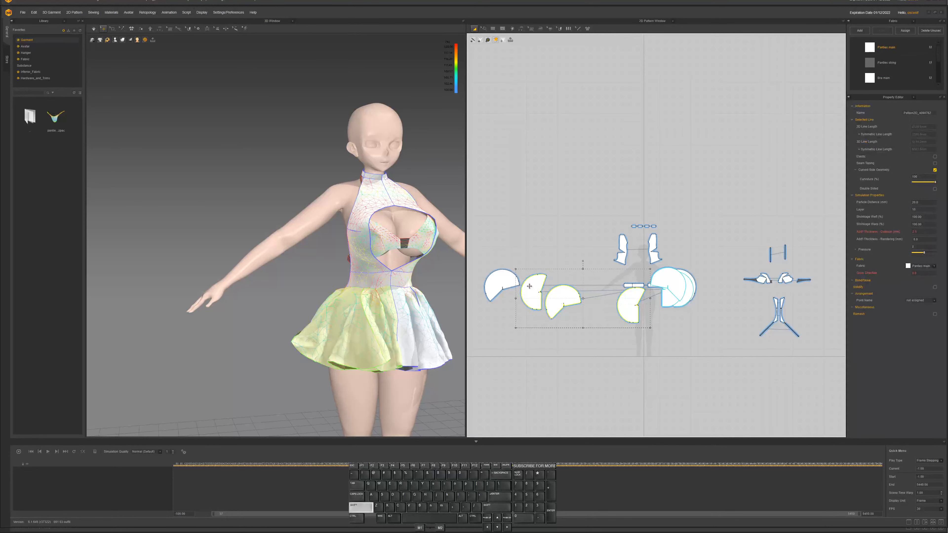
pyautogui.keyDown('shift'); pyautogui.click(504, 281); pyautogui.keyUp('shift')
pyautogui.click(925, 266)
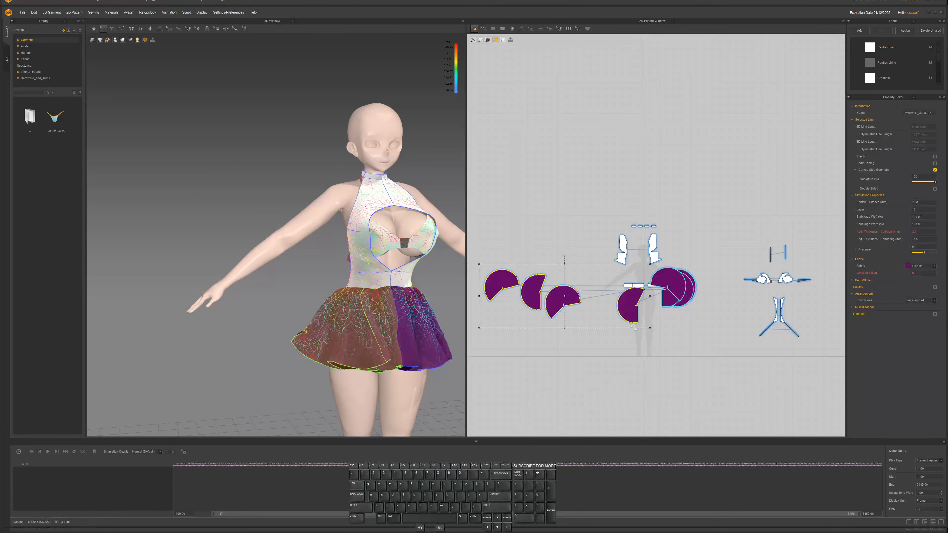
# Switch the garment's 3D display from the strain map to the plain fabric surface
pyautogui.moveTo(441, 321); pyautogui.dragTo(363, 319, button='right')
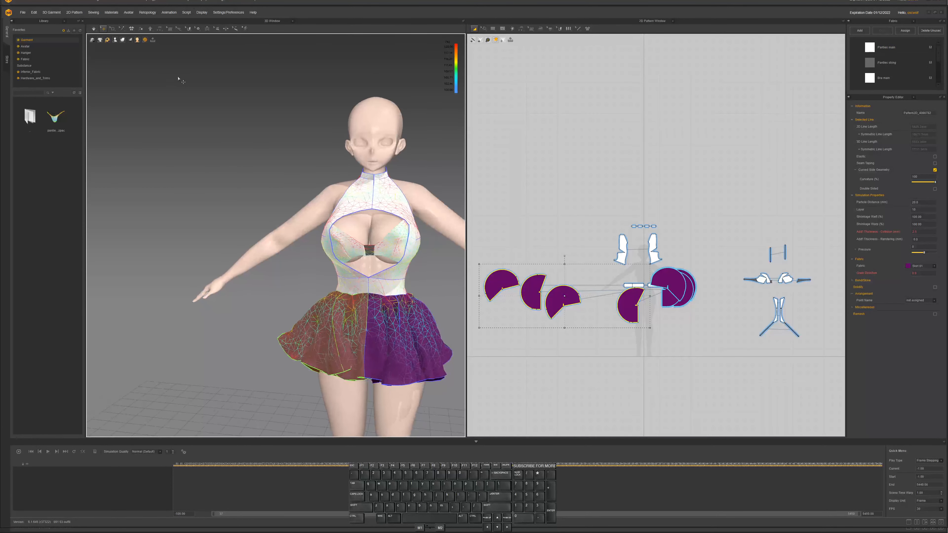
pyautogui.click(131, 41)
pyautogui.click(138, 46)
pyautogui.moveTo(337, 256)
pyautogui.mouseDown(button='right')
pyautogui.moveTo(388, 257)
pyautogui.moveTo(349, 261)
pyautogui.mouseUp(button='right')
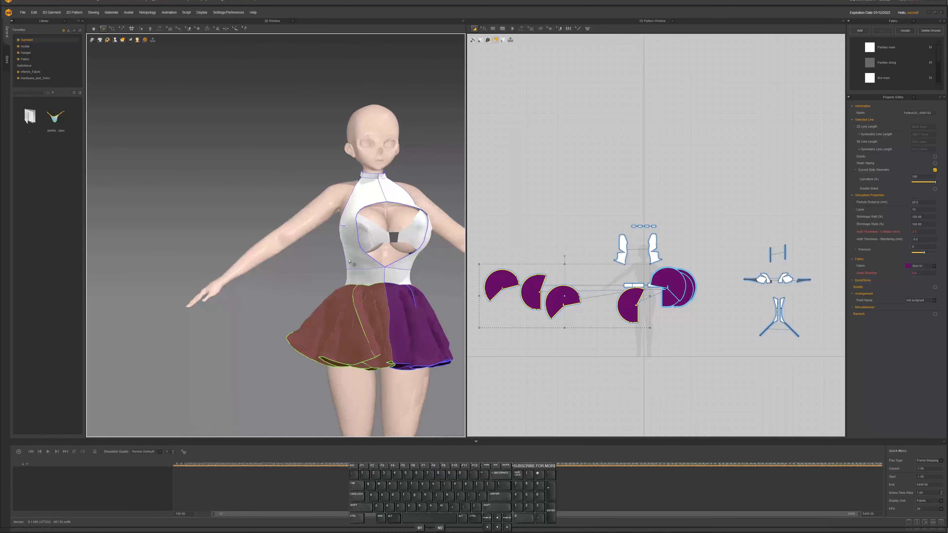
# Select the two adjoining waistband pieces and add a new fabric named Skirt belt
pyautogui.click(368, 277)
pyautogui.scroll(5, 628, 250)
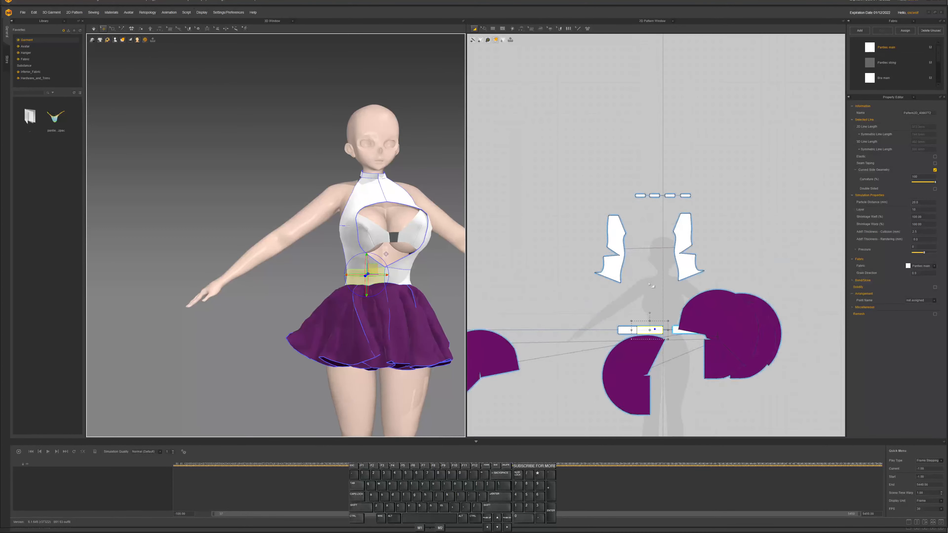
pyautogui.keyDown('shift'); pyautogui.click(623, 327); pyautogui.keyUp('shift')
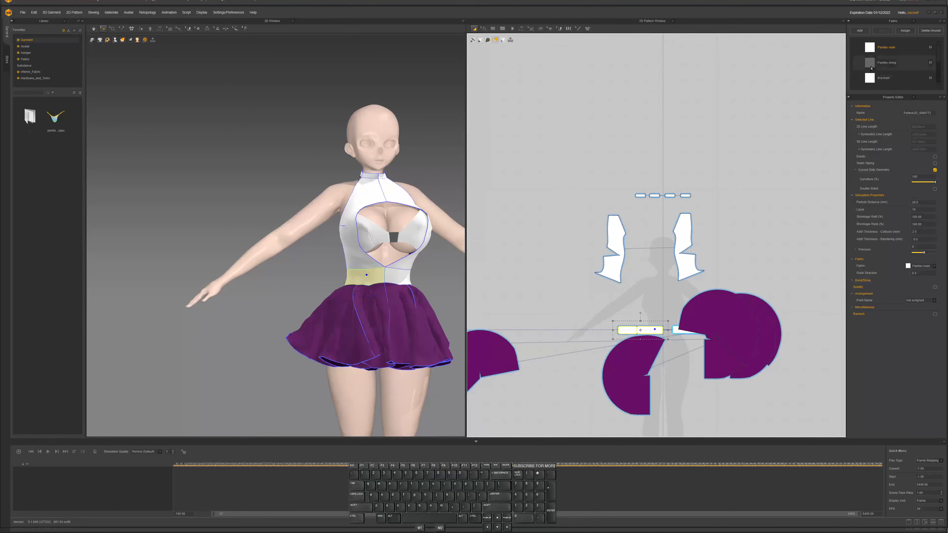
pyautogui.click(859, 31)
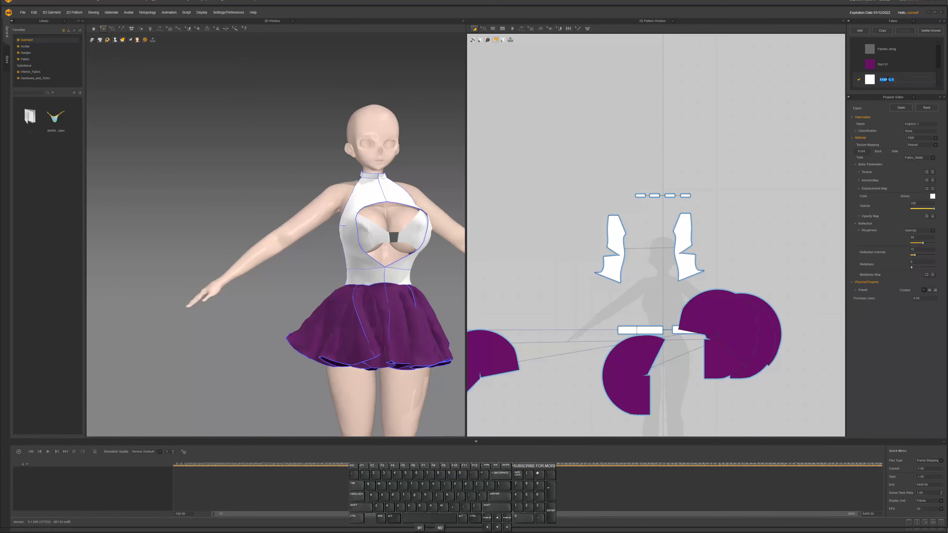
pyautogui.write('Skirt belt')
pyautogui.press('Return')
# Set the Skirt belt fabric's colour to black
pyautogui.click(933, 199)
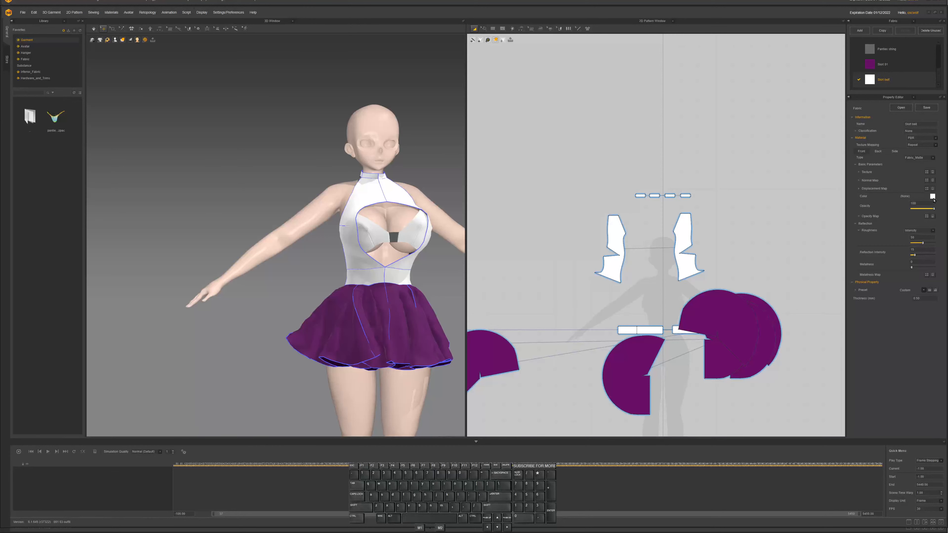
pyautogui.click(549, 232)
pyautogui.click(577, 283)
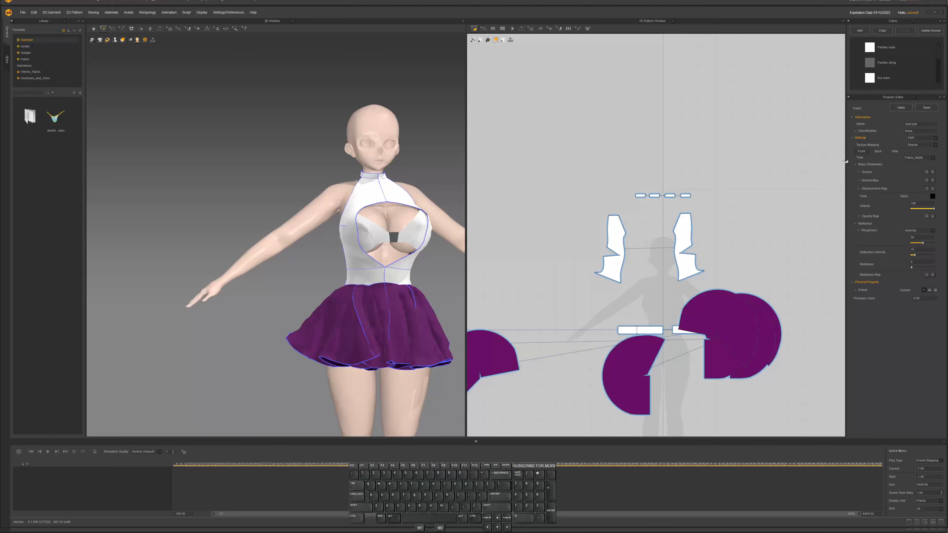
# Assign the Skirt belt fabric to the two adjoining waistband pieces and briefly simulate the garment
pyautogui.press('a')
pyautogui.click(649, 330)
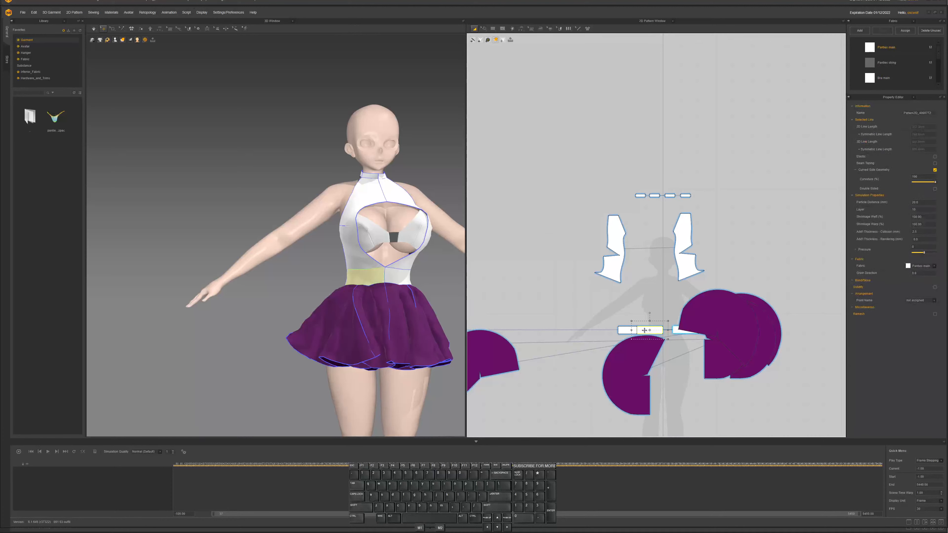
pyautogui.keyDown('shift'); pyautogui.click(626, 330); pyautogui.keyUp('shift')
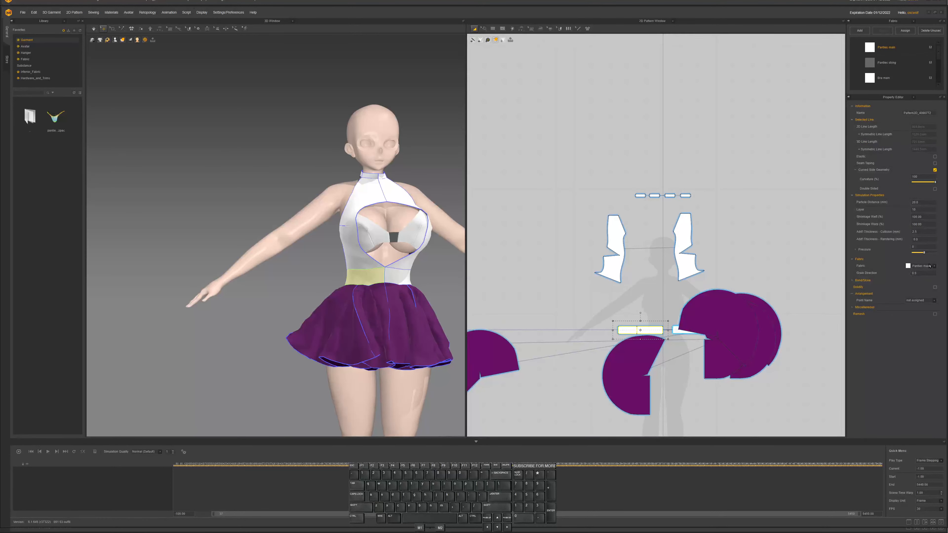
pyautogui.click(914, 308)
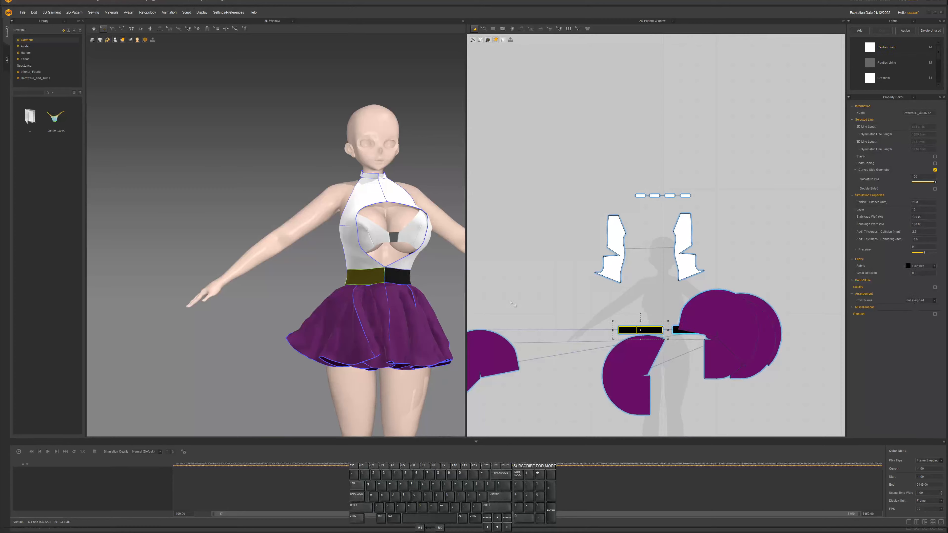
pyautogui.moveTo(388, 283)
pyautogui.mouseDown(button='right')
pyautogui.moveTo(461, 283)
pyautogui.moveTo(393, 283)
pyautogui.mouseUp(button='right')
pyautogui.press('space')
pyautogui.press('space')
# Assign the Skirt belt fabric to the halter's neckband pieces
pyautogui.click(373, 166)
pyautogui.click(373, 171)
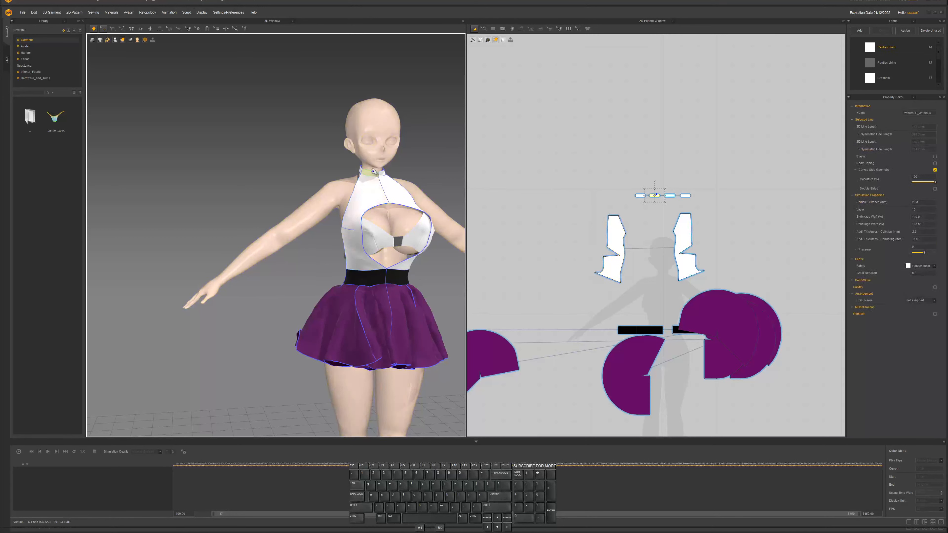
pyautogui.moveTo(373, 171); pyautogui.dragTo(381, 172)
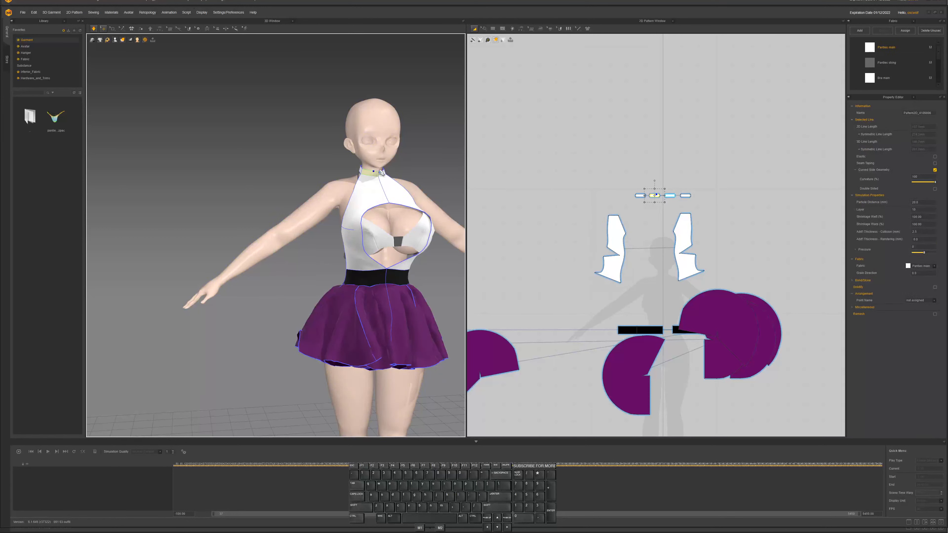
pyautogui.keyDown('shift'); pyautogui.click(361, 168); pyautogui.keyUp('shift')
pyautogui.click(921, 307)
pyautogui.moveTo(421, 255); pyautogui.dragTo(356, 246, button='right')
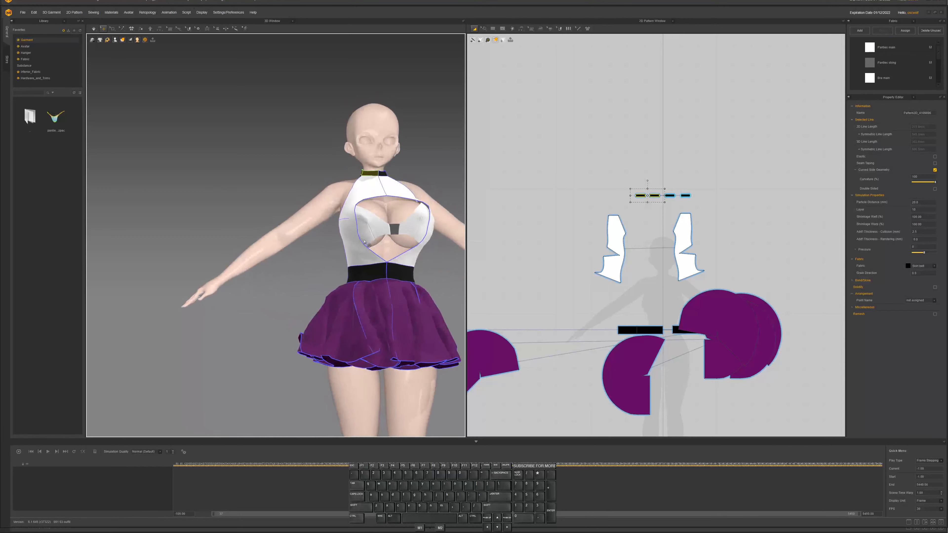
# Add a new fabric named Skirt top and set its colour to dark red
pyautogui.click(354, 247)
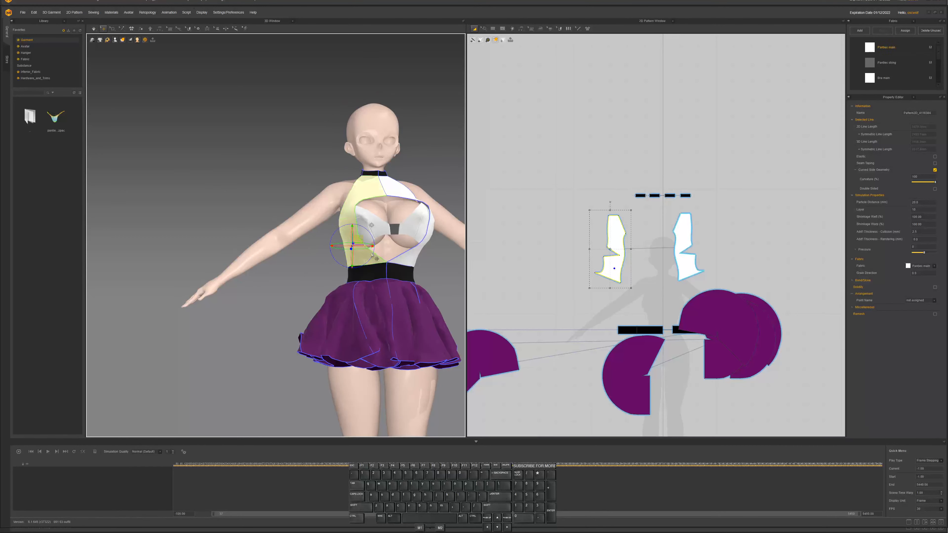
pyautogui.scroll(-3, 894, 76)
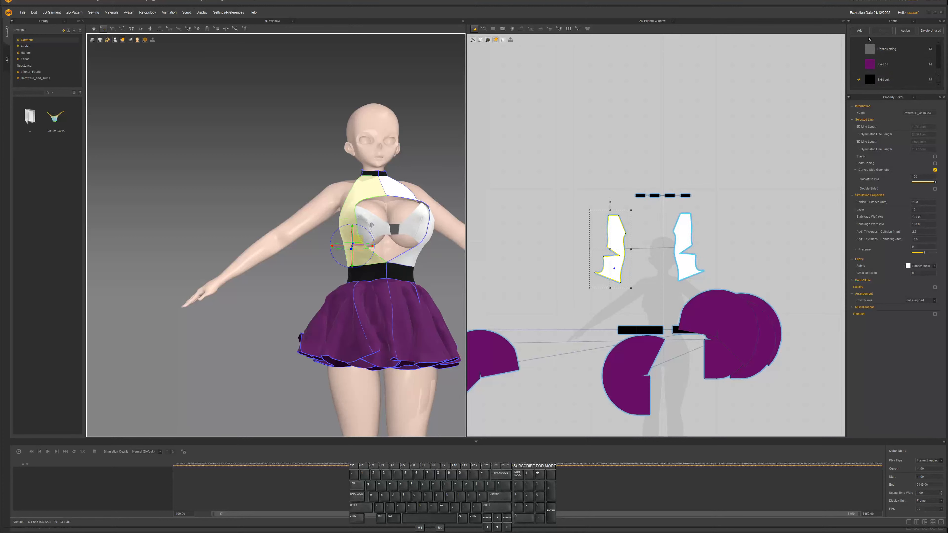
pyautogui.click(863, 32)
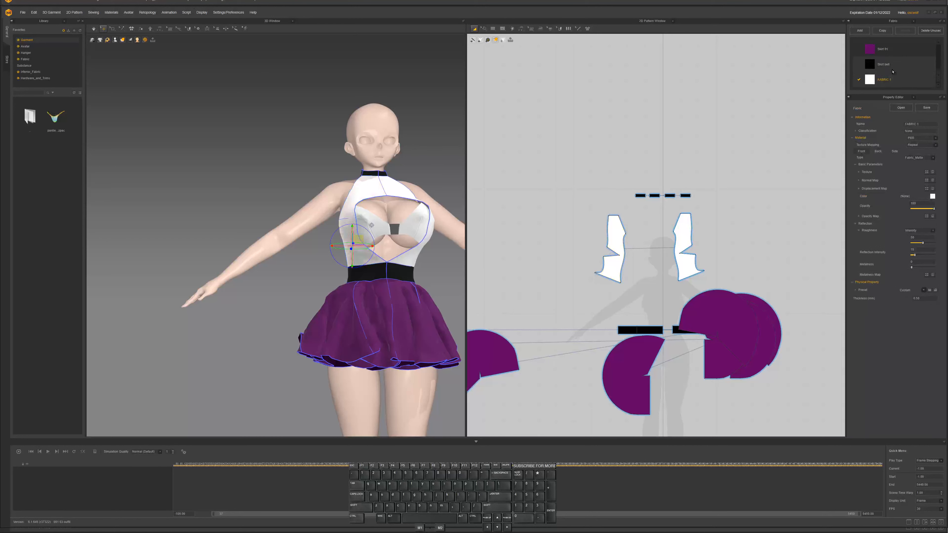
pyautogui.doubleClick(882, 80)
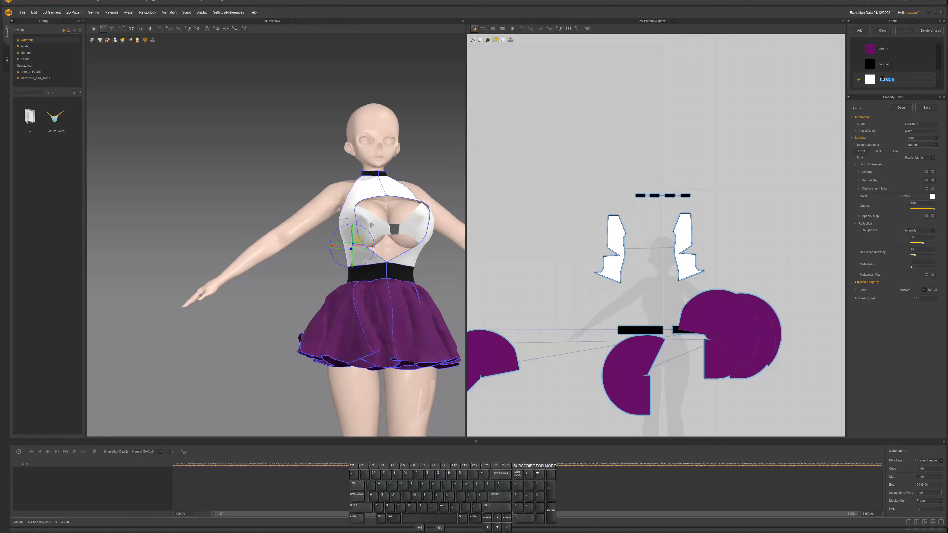
pyautogui.write('Skirt top')
pyautogui.click(537, 314)
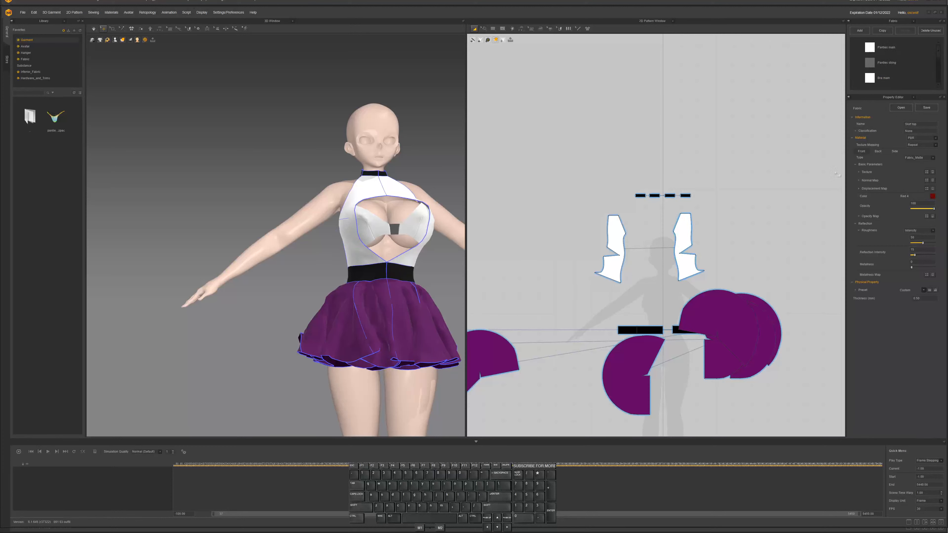
pyautogui.scroll(-5, 869, 64)
pyautogui.click(870, 82)
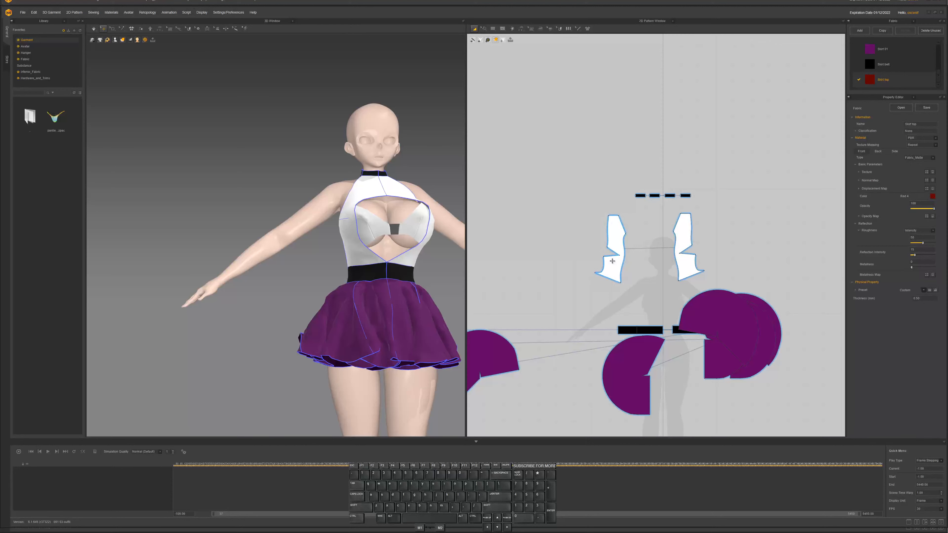
# Assign the Skirt top fabric to the halter bodice pieces
pyautogui.click(612, 261)
pyautogui.click(921, 269)
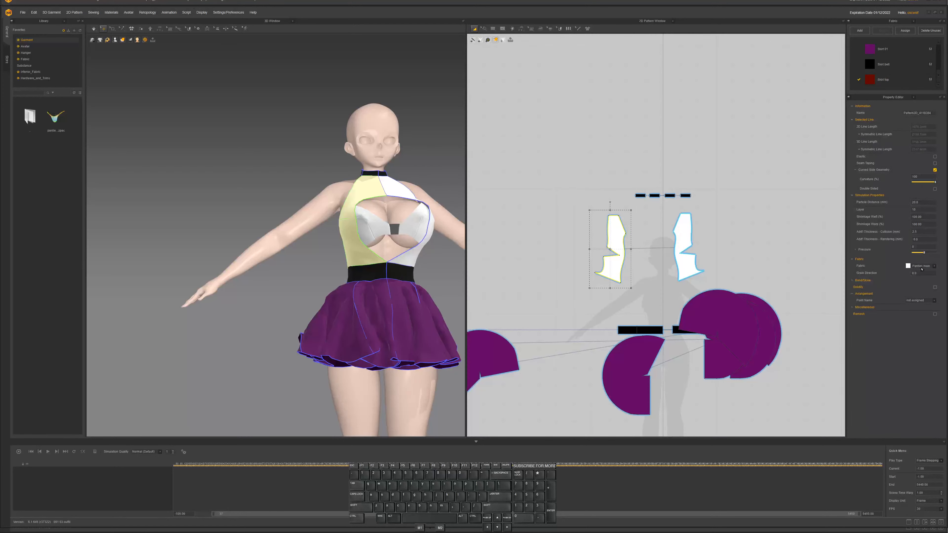
pyautogui.click(918, 313)
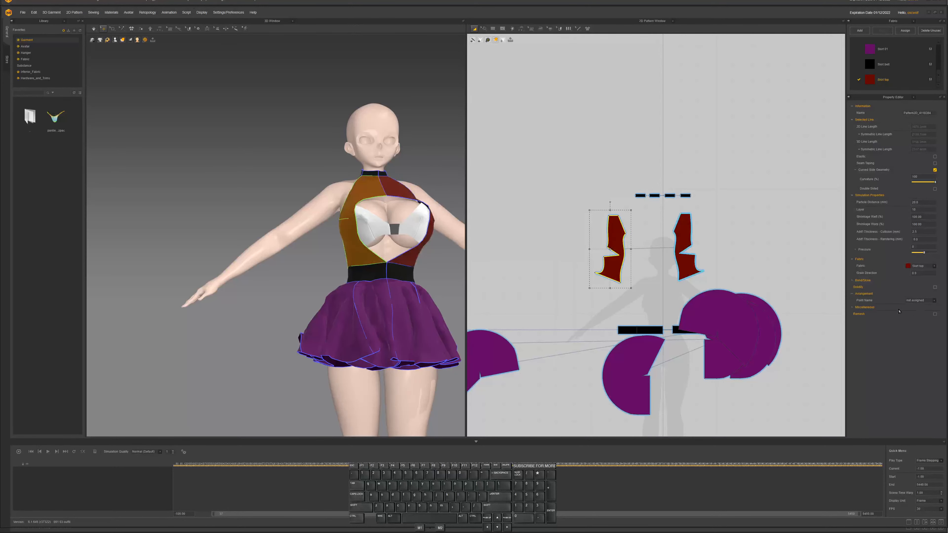
pyautogui.moveTo(409, 244)
pyautogui.mouseDown(button='right')
pyautogui.moveTo(459, 243)
pyautogui.moveTo(405, 239)
pyautogui.mouseUp(button='right')
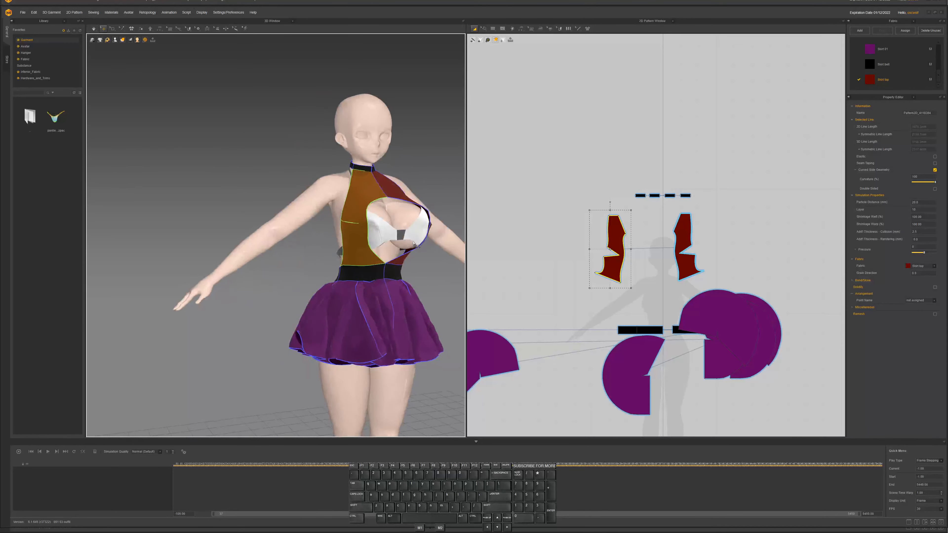
# Simulate the recoloured dress and check its drape from the front, side and above
pyautogui.click(426, 181)
pyautogui.scroll(-1, 426, 182)
pyautogui.moveTo(426, 181); pyautogui.dragTo(493, 209, button='right')
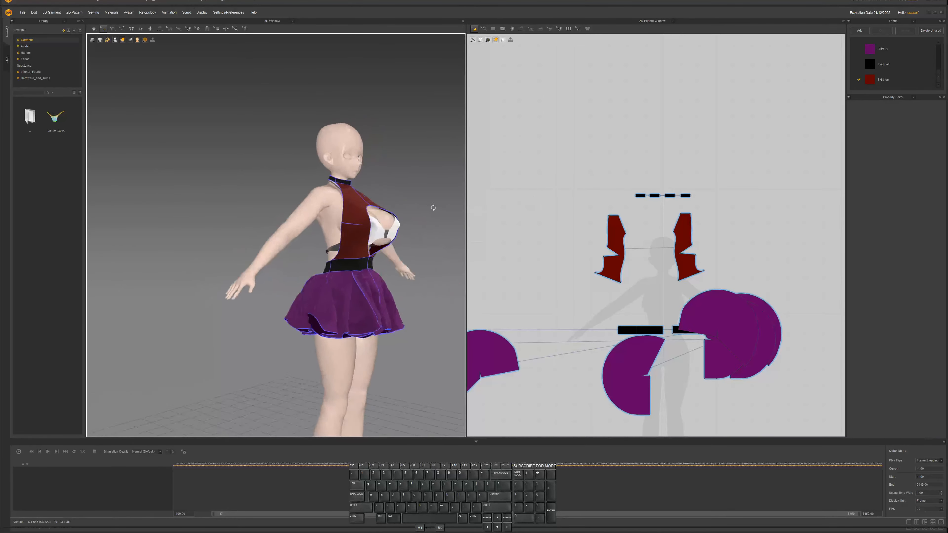
pyautogui.moveTo(412, 208); pyautogui.dragTo(384, 227, button='right')
pyautogui.scroll(2, 376, 233)
pyautogui.press('space')
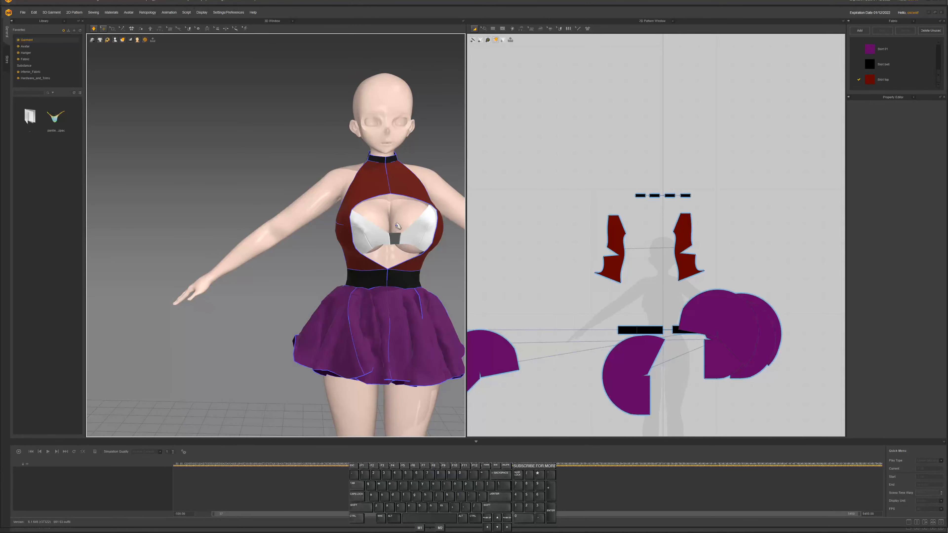
pyautogui.scroll(-1, 397, 227)
pyautogui.moveTo(399, 230); pyautogui.dragTo(433, 239, button='right')
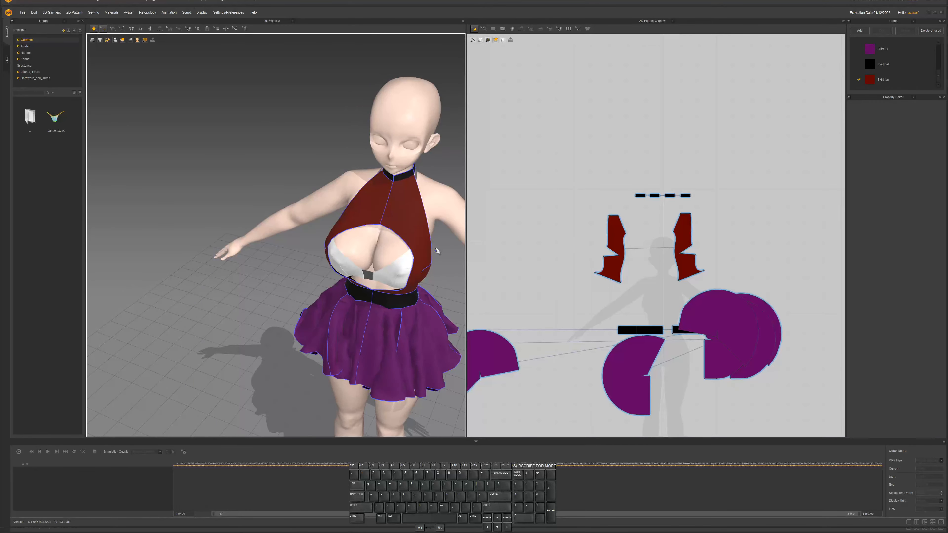
pyautogui.press('space')
pyautogui.moveTo(370, 262); pyautogui.dragTo(395, 235, button='right')
pyautogui.press('space')
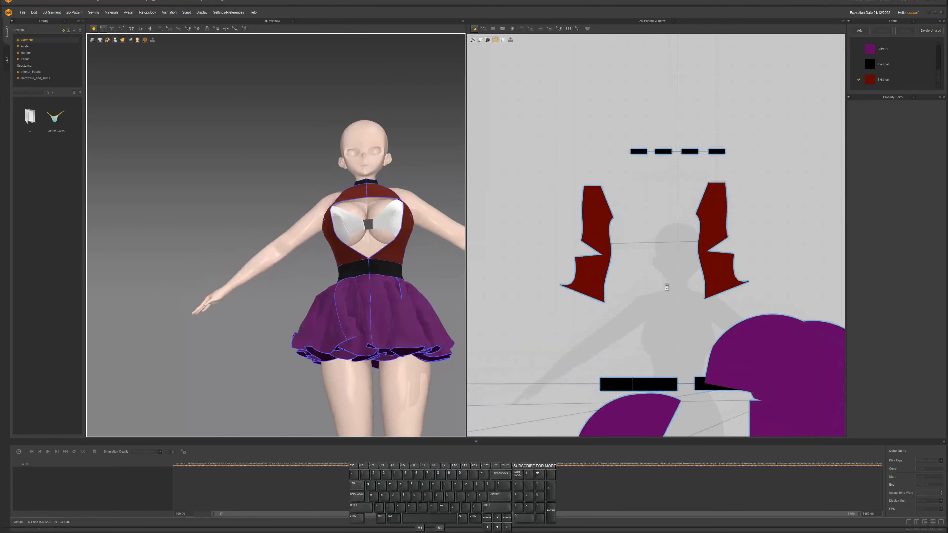
# Run a few more short simulations to settle the bodice and the skirt's folds
pyautogui.scroll(2, 657, 290)
pyautogui.scroll(3, 657, 291)
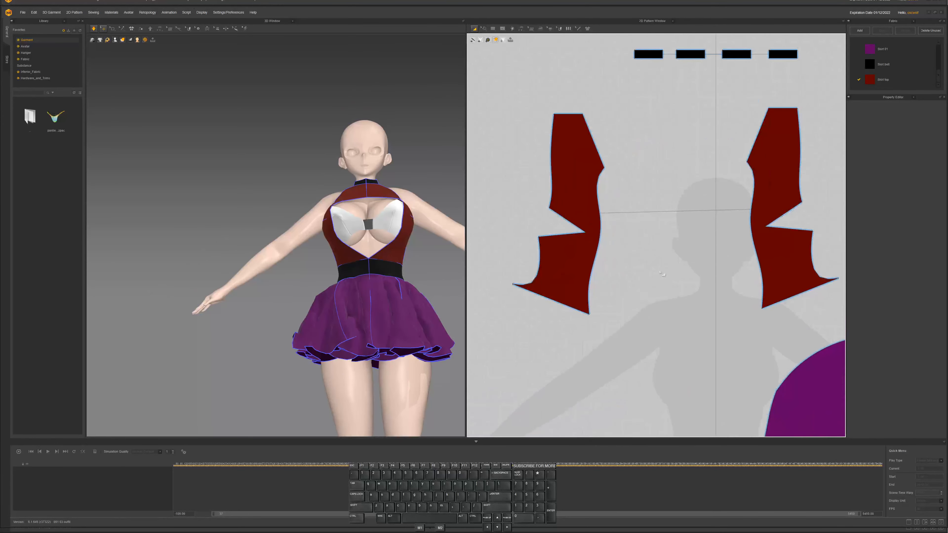
pyautogui.press('space')
pyautogui.moveTo(380, 255); pyautogui.dragTo(440, 253, button='right')
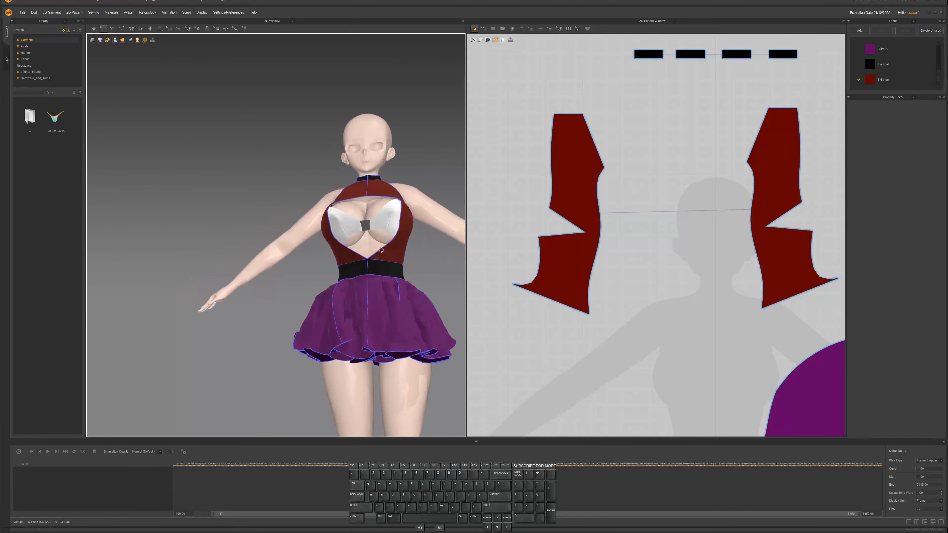
pyautogui.press('space')
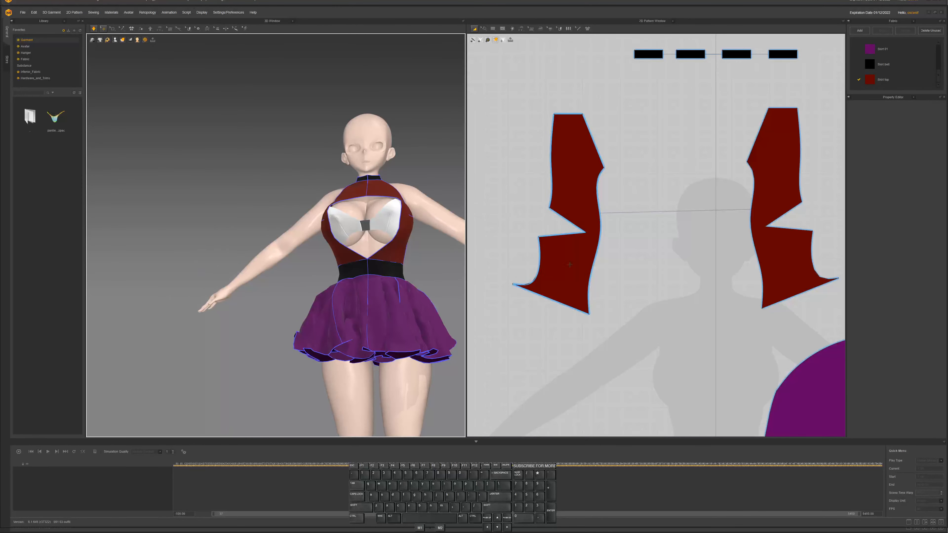
pyautogui.press('space')
pyautogui.moveTo(393, 265)
pyautogui.mouseDown(button='right')
pyautogui.moveTo(433, 272)
pyautogui.moveTo(338, 272)
pyautogui.moveTo(409, 263)
pyautogui.mouseUp(button='right')
pyautogui.scroll(-3, 389, 261)
pyautogui.press('space')
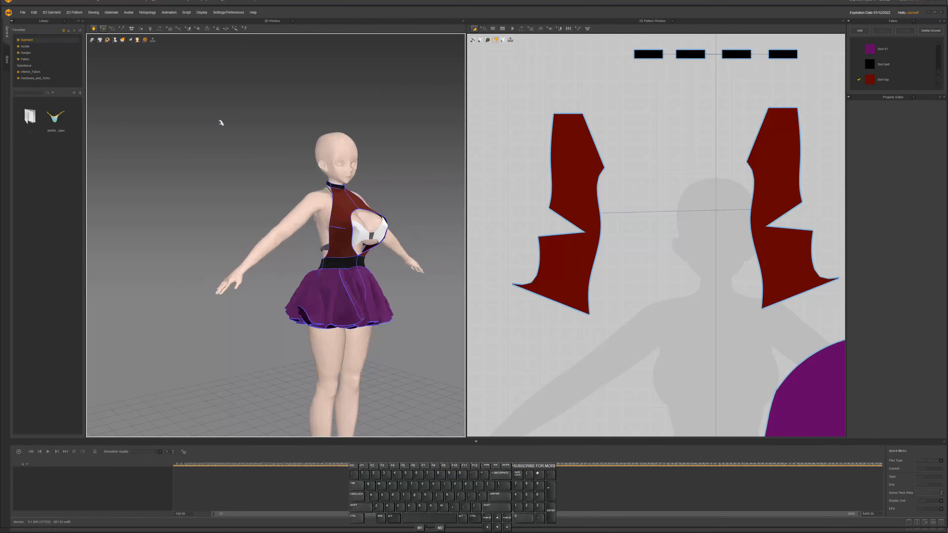
# Save the dress as a garment file and open the library folder that holds it
pyautogui.click(23, 13)
pyautogui.press('space')
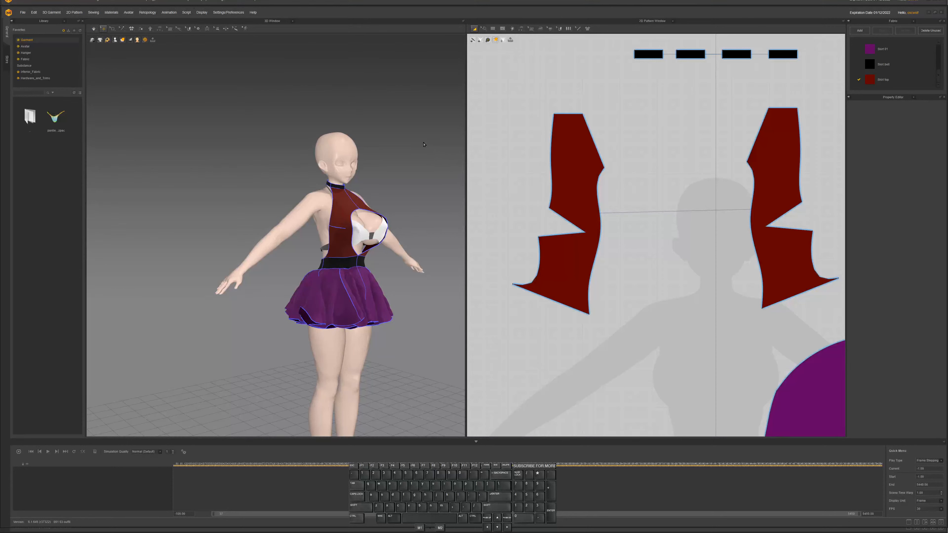
pyautogui.click(471, 172)
pyautogui.press('s')
pyautogui.press('space')
pyautogui.press('space')
pyautogui.press('f')
pyautogui.press('r')
pyautogui.press('s')
pyautogui.press('space')
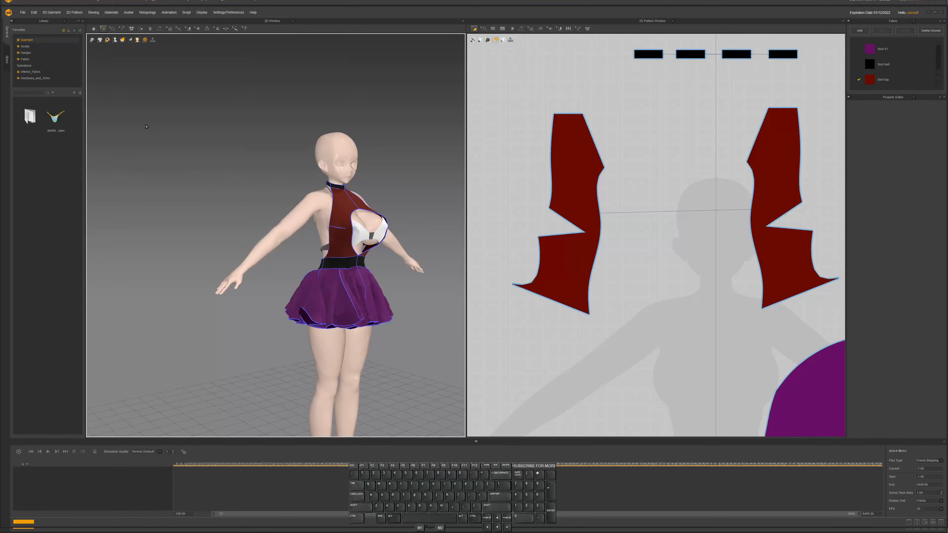
pyautogui.doubleClick(30, 116)
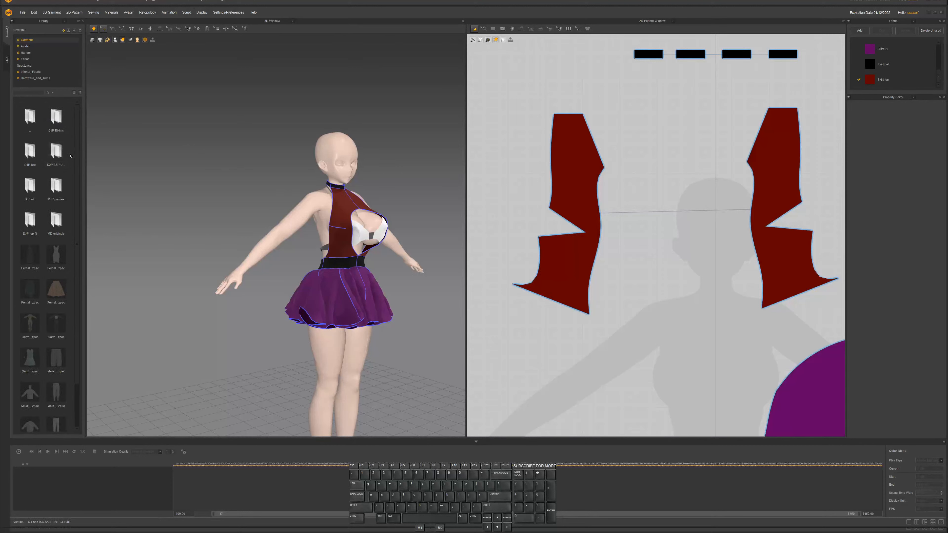
pyautogui.doubleClick(56, 153)
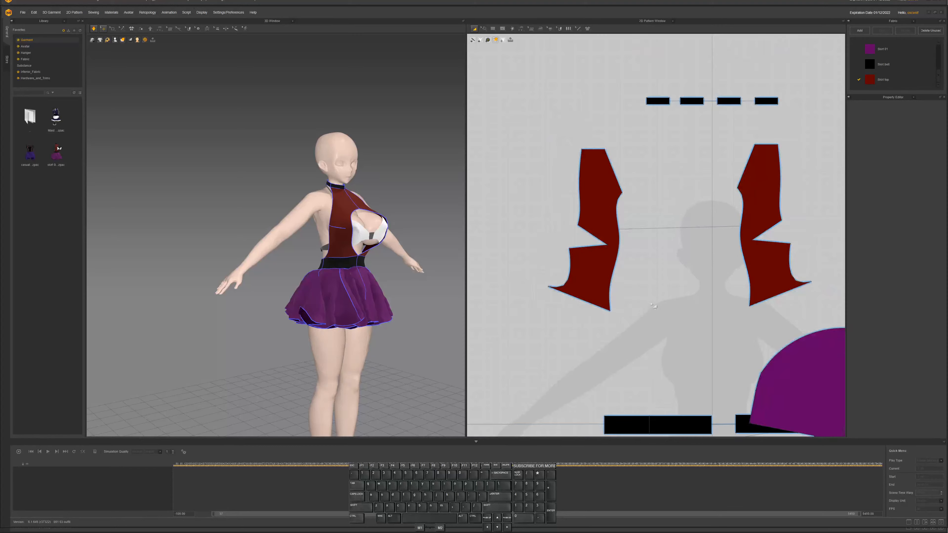
# Save the work once more and view the dress from the front
pyautogui.scroll(-2, 650, 304)
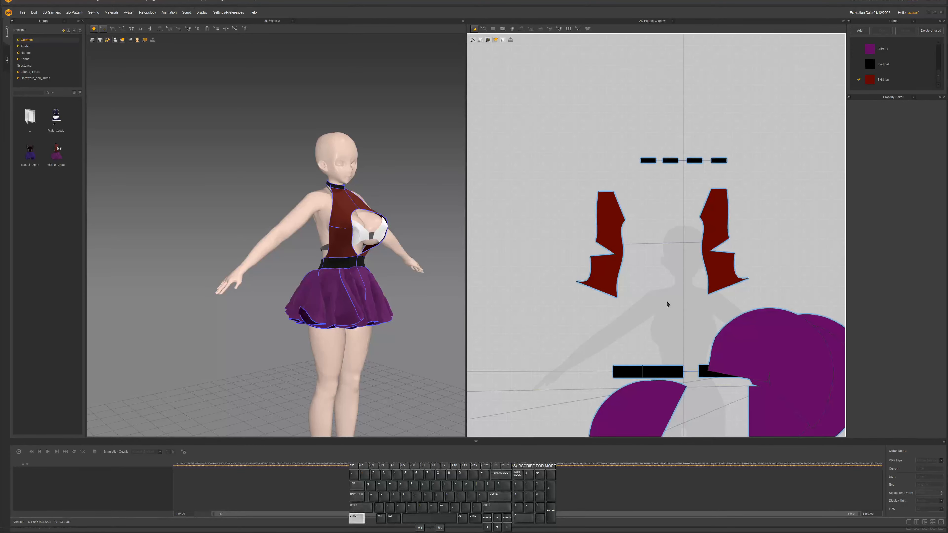
pyautogui.hotkey('ctrl', 's')
pyautogui.hotkey('ctrl', 's')
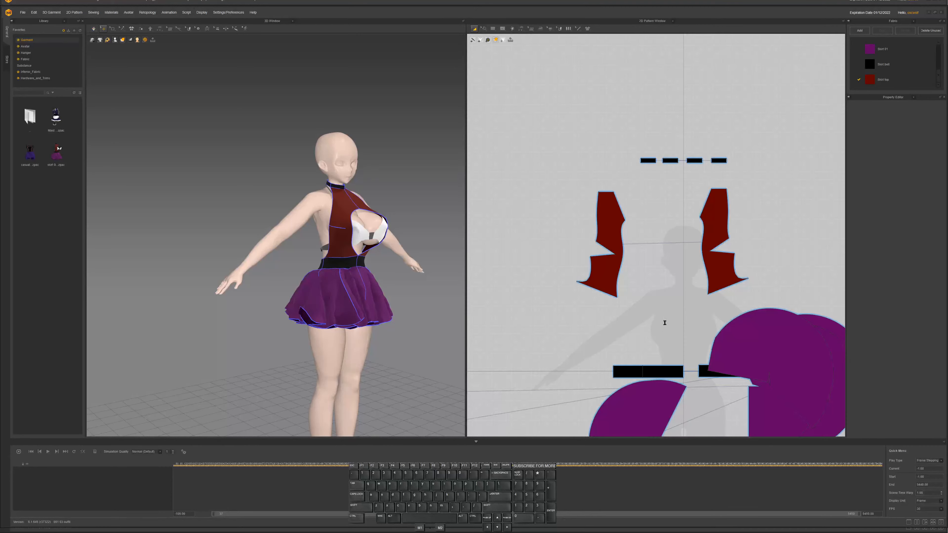
pyautogui.click(678, 336)
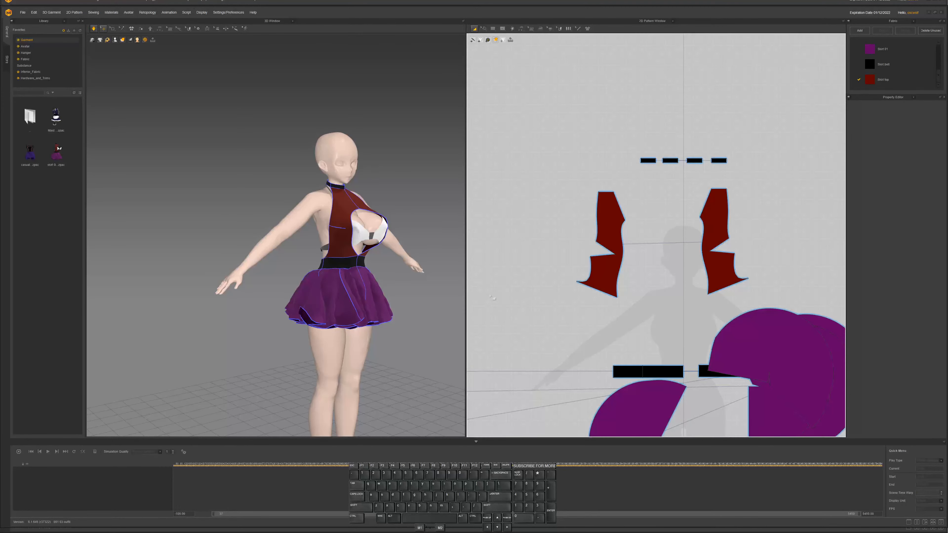
pyautogui.moveTo(380, 277)
pyautogui.mouseDown(button='right')
pyautogui.moveTo(334, 275)
pyautogui.moveTo(370, 278)
pyautogui.mouseUp(button='right')
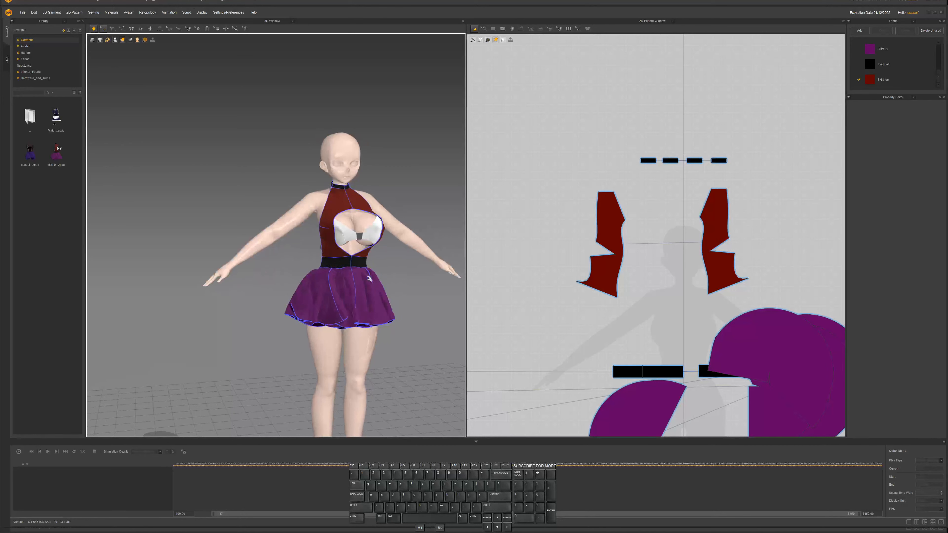